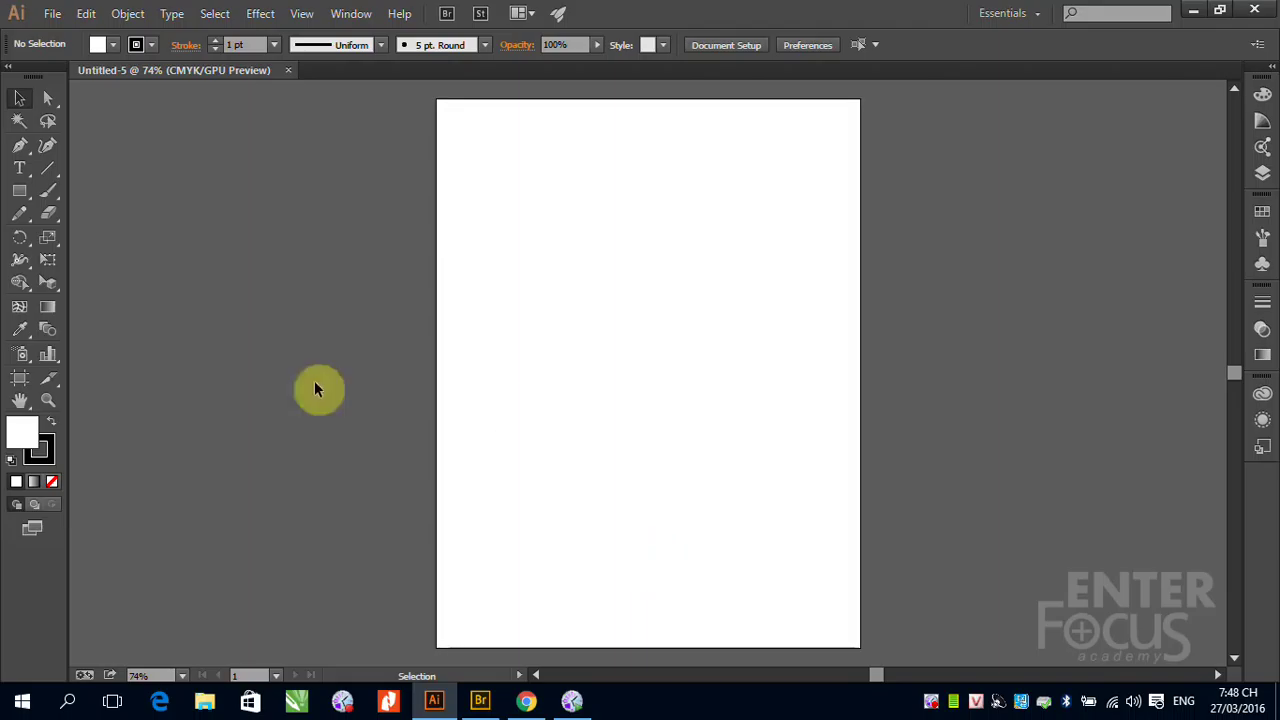
# Create a single line of point type near the artboard's upper edge with filler text beginning "sfushdfhsd ohs" and ending "oosd gio".
pyautogui.click(18, 170)
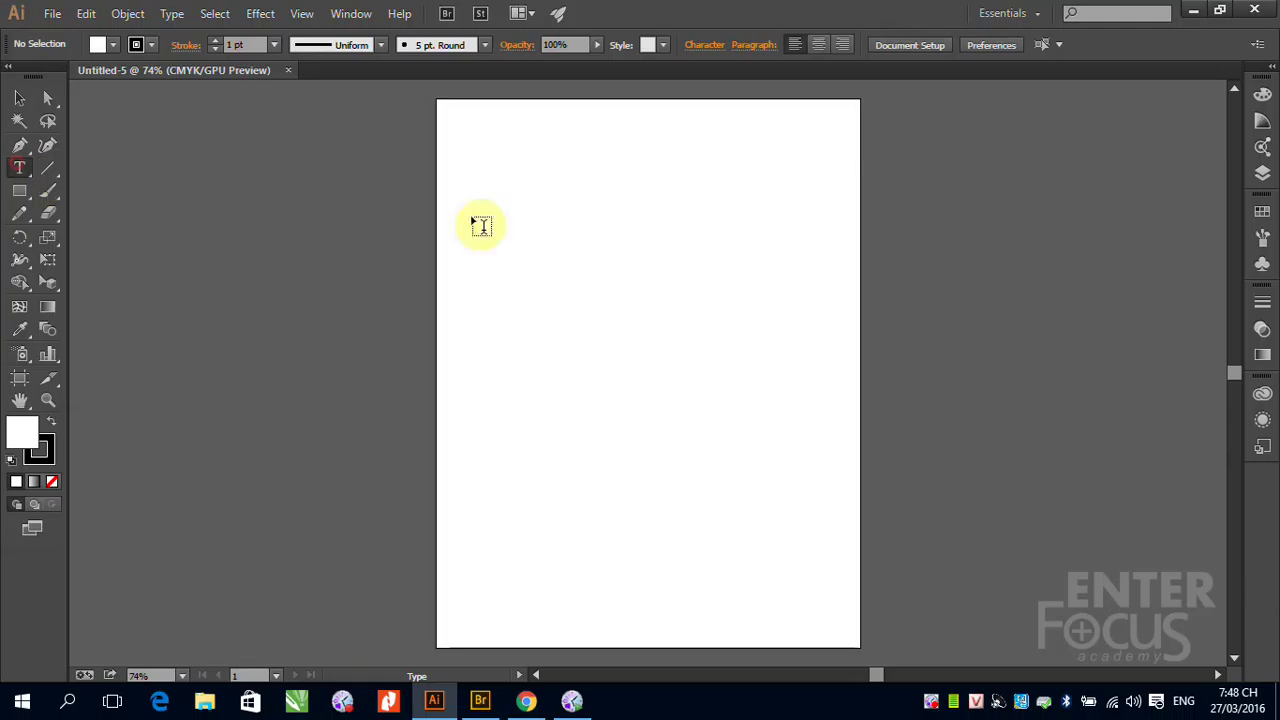
pyautogui.click(472, 179)
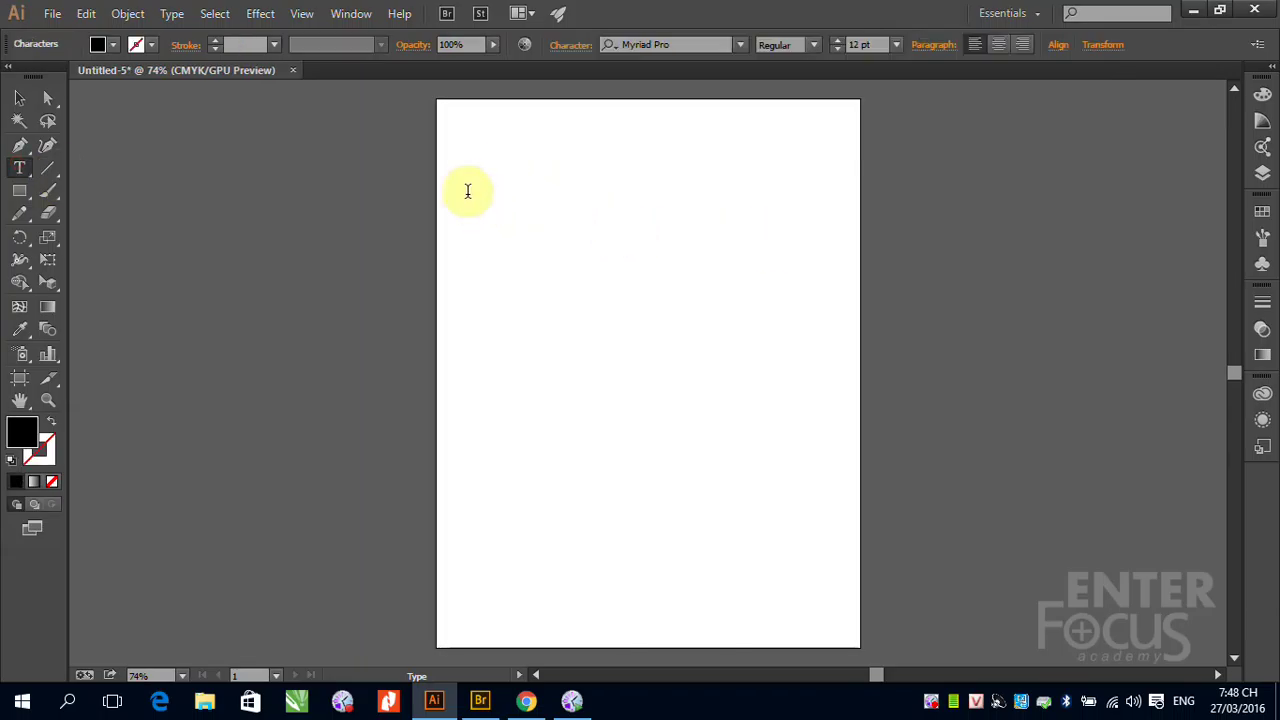
pyautogui.write('sfushdfhsd ohs gô goi oigjsj gôisjgj ôi j oigj oijesoi osh so hse hsh')
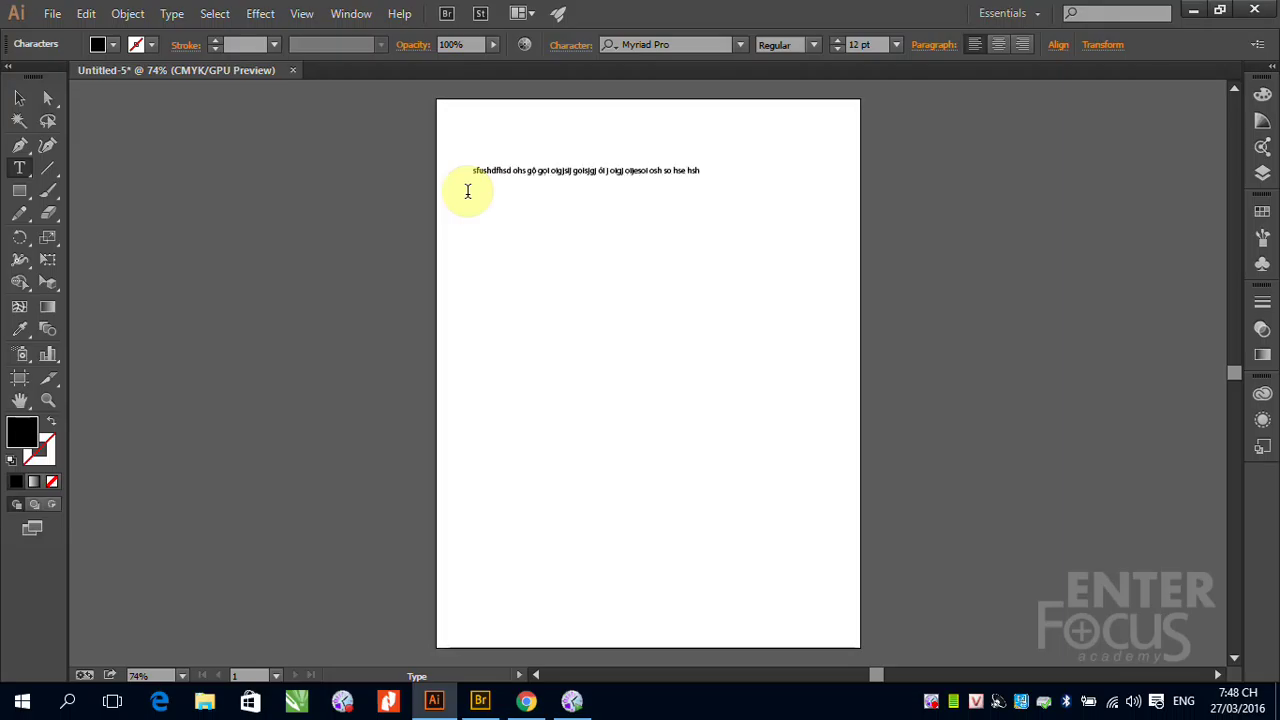
pyautogui.write(' oh tosd odsoi gds oosd gio')
pyautogui.click(20, 98)
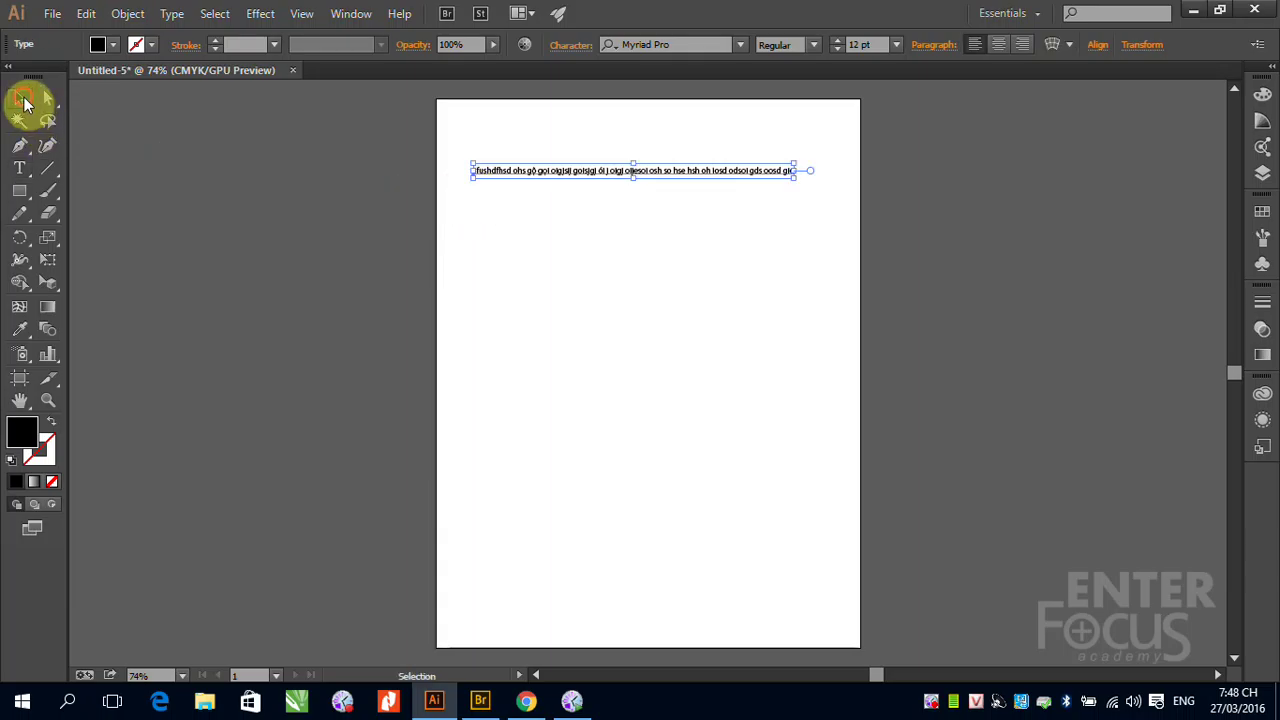
# Draw a wide area type frame below the first text line and fill it with filler text beginning "fg7eiuhfye" and ending "gew ug0".
pyautogui.click(18, 170)
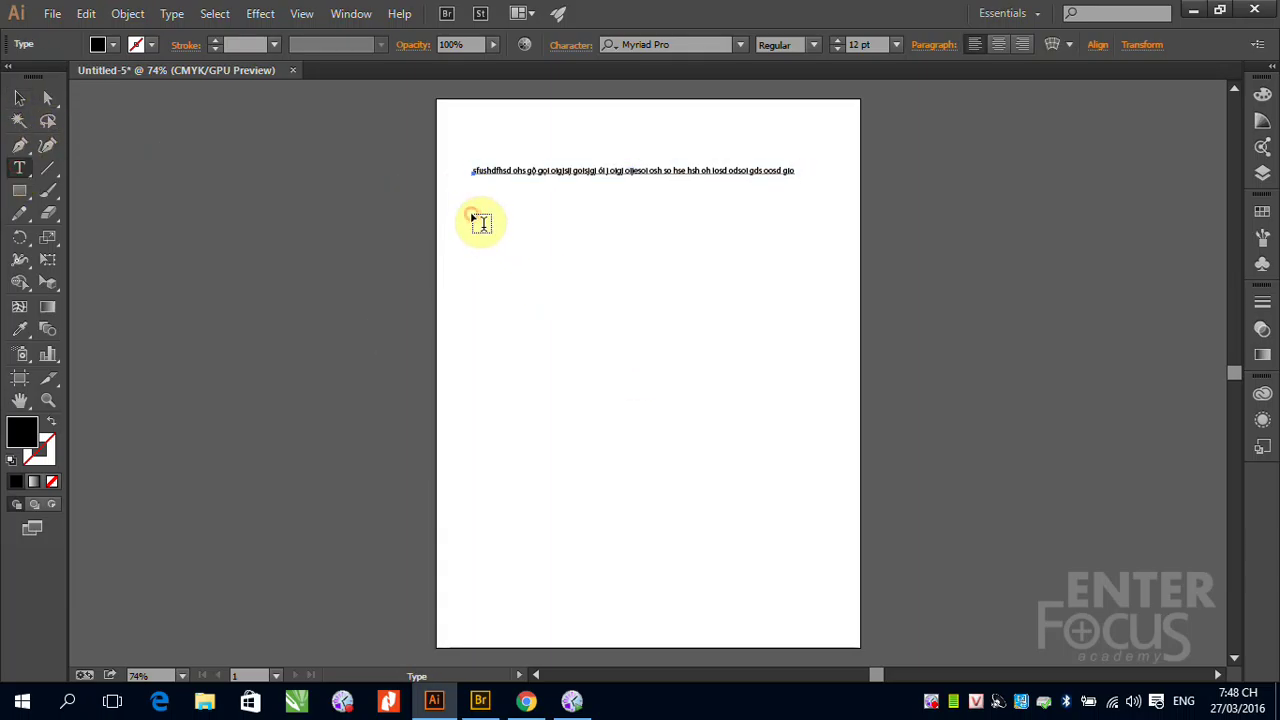
pyautogui.moveTo(472, 215); pyautogui.dragTo(782, 418)
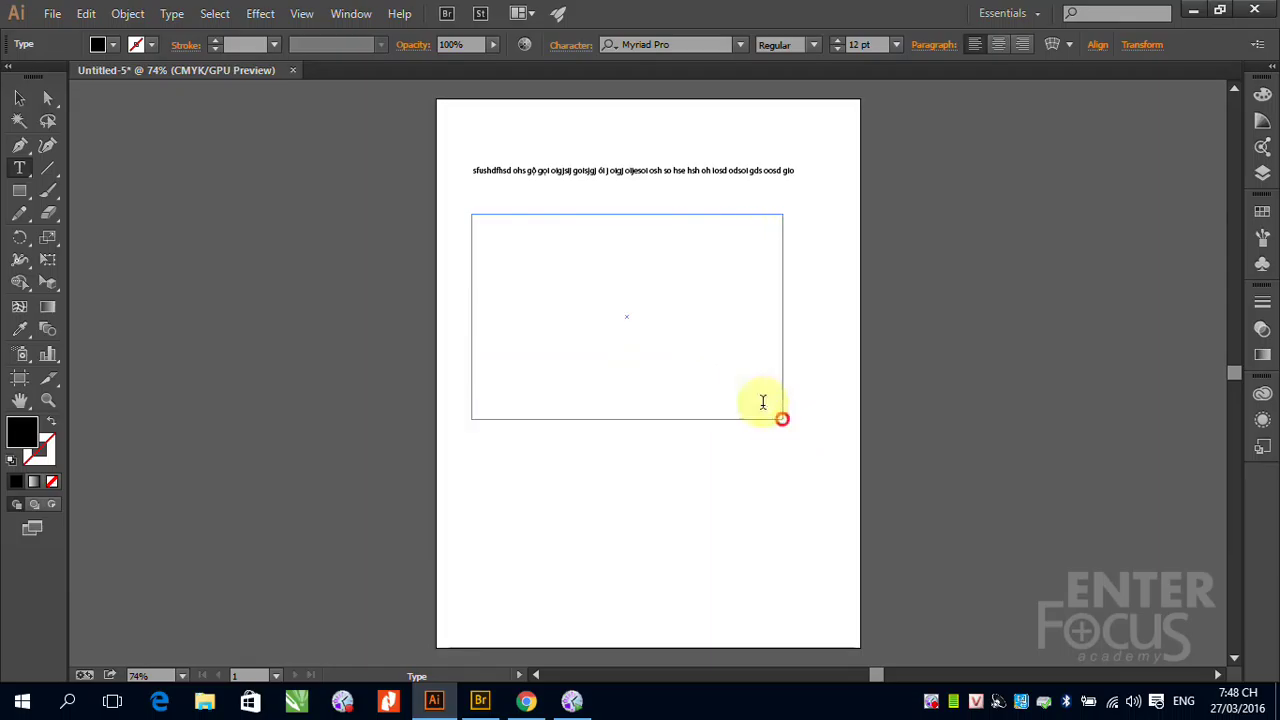
pyautogui.write('fg euhfye fhw')
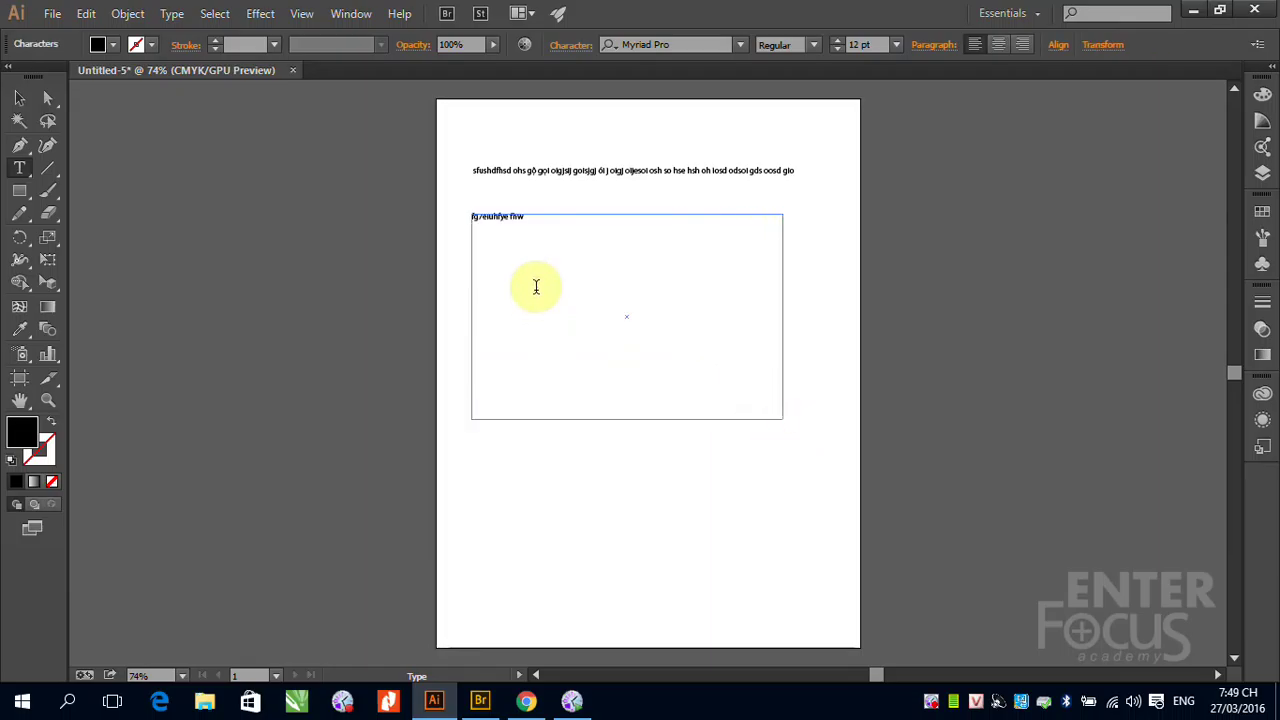
pyautogui.write('esefwe uewegwes u gwe ugewu uwe gugwe gewu ewov gueo go9we g9ew09gew09 ug09weug09weu0guew09 gew ug0')
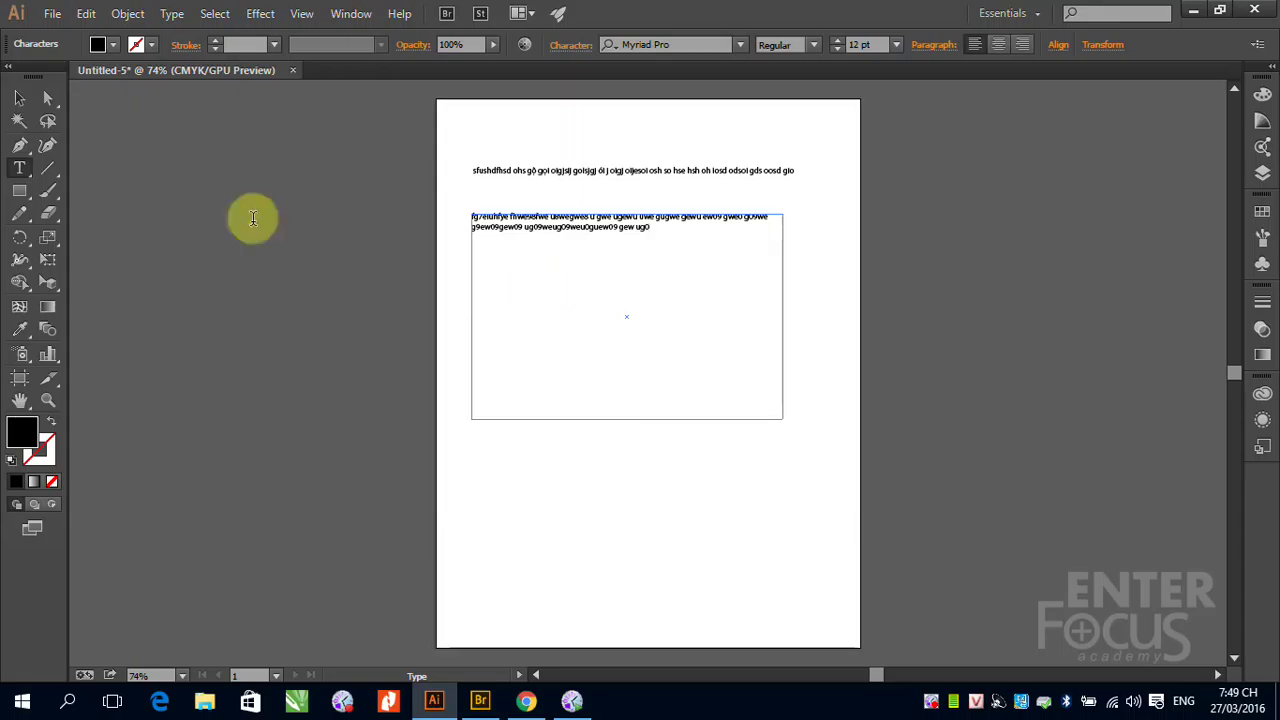
pyautogui.click(18, 97)
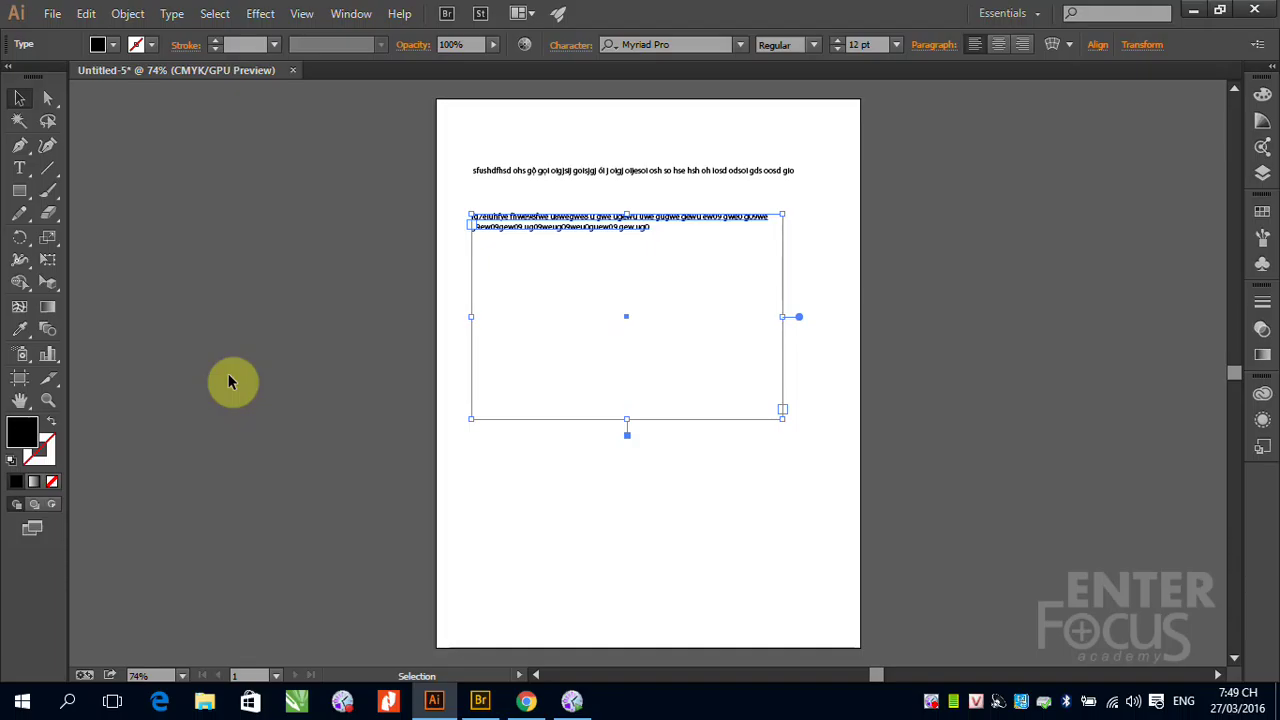
pyautogui.click(551, 174)
pyautogui.click(545, 221)
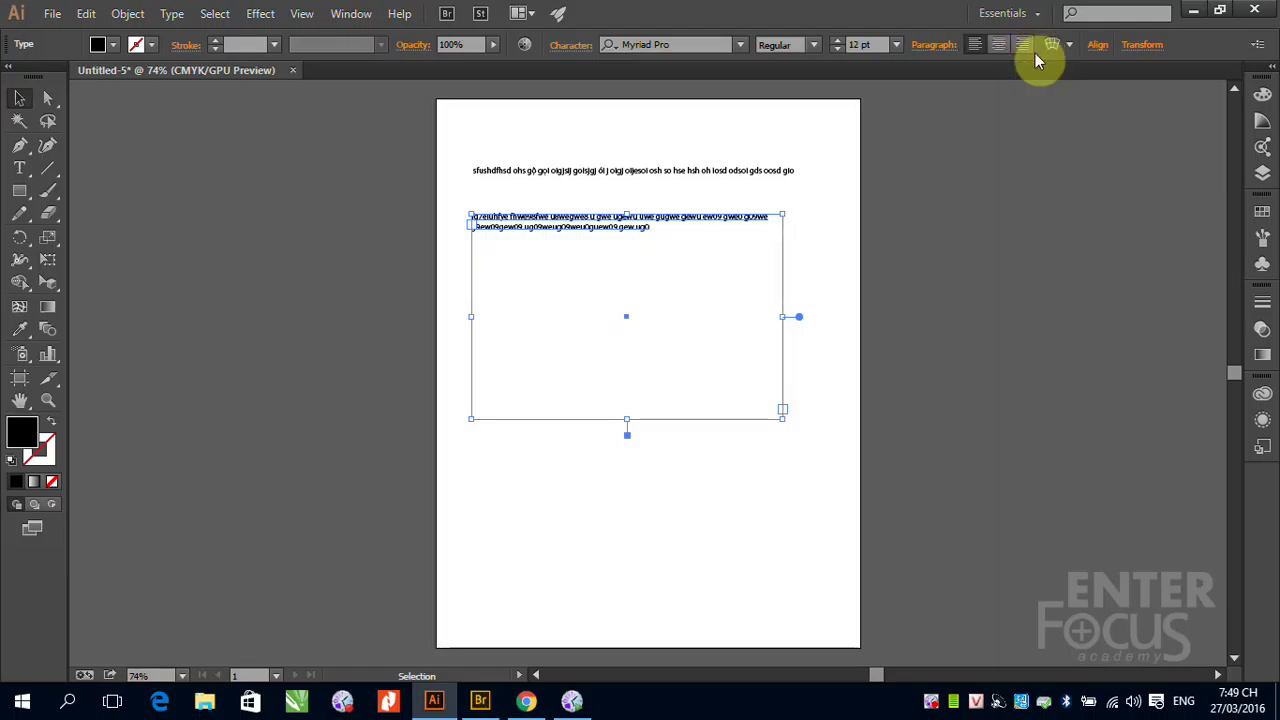
pyautogui.click(1071, 45)
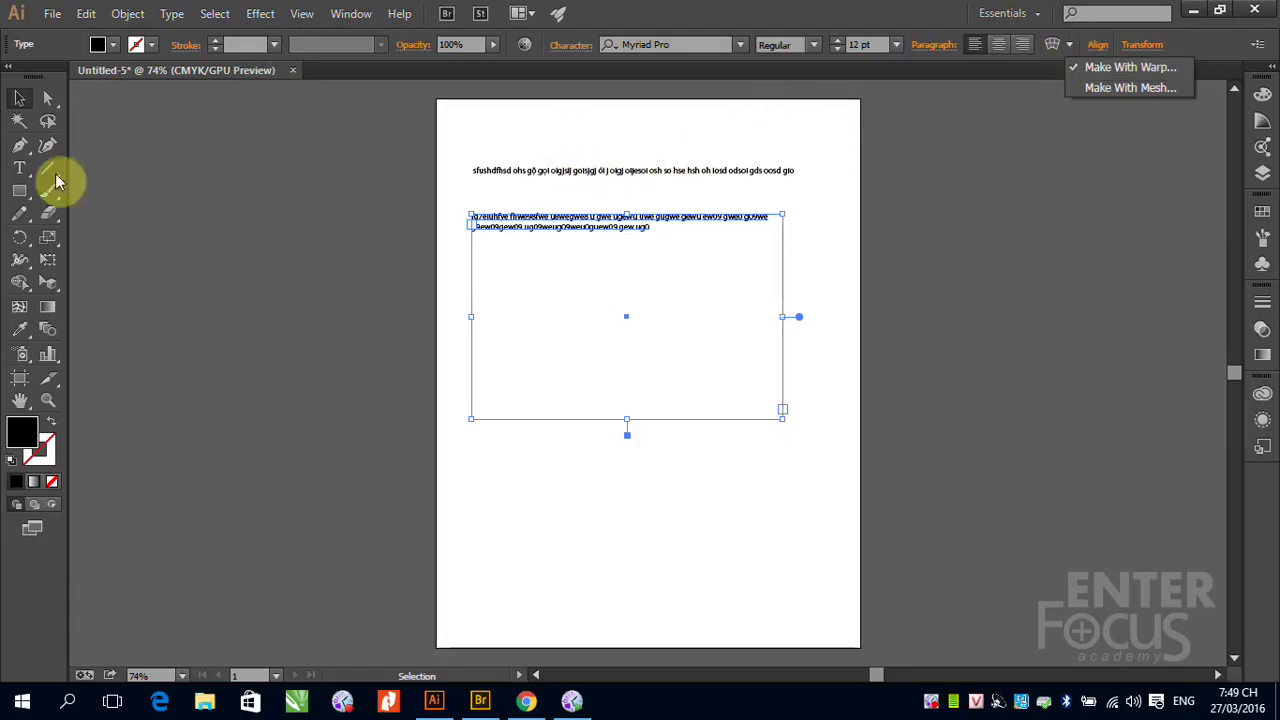
pyautogui.click(243, 200)
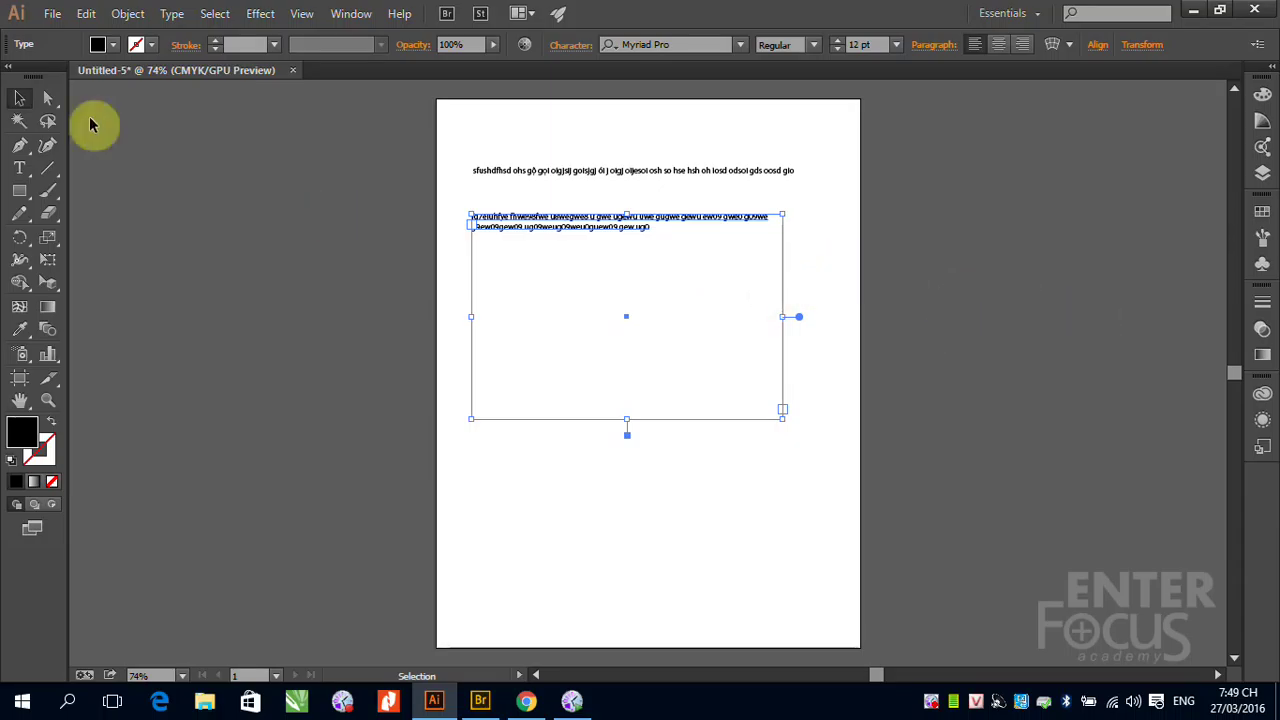
pyautogui.click(172, 16)
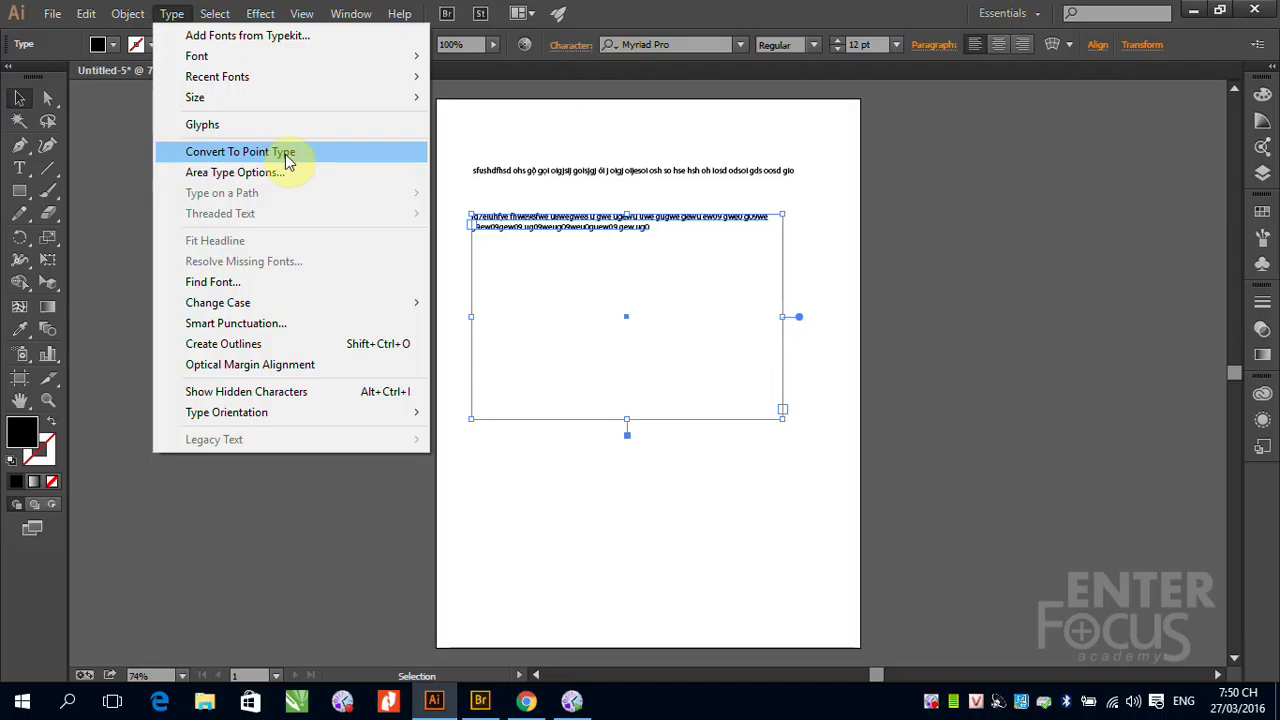
pyautogui.click(845, 220)
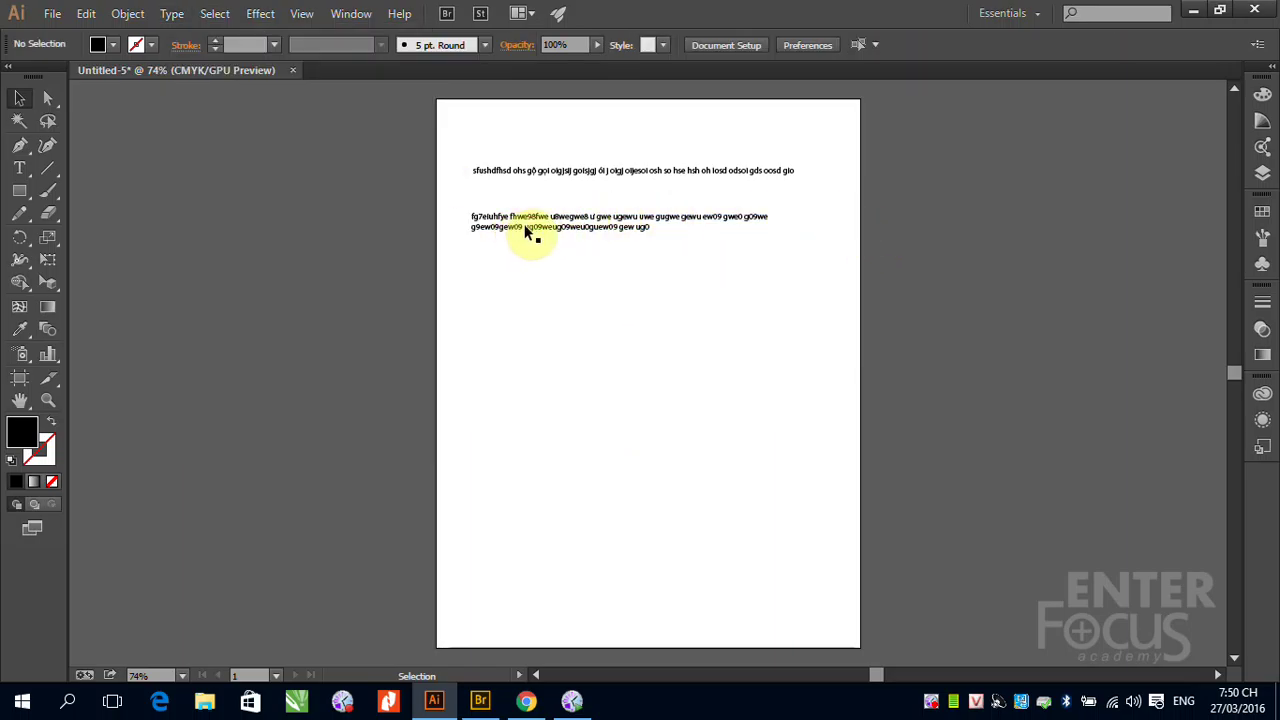
pyautogui.hotkey('ctrl', '+')
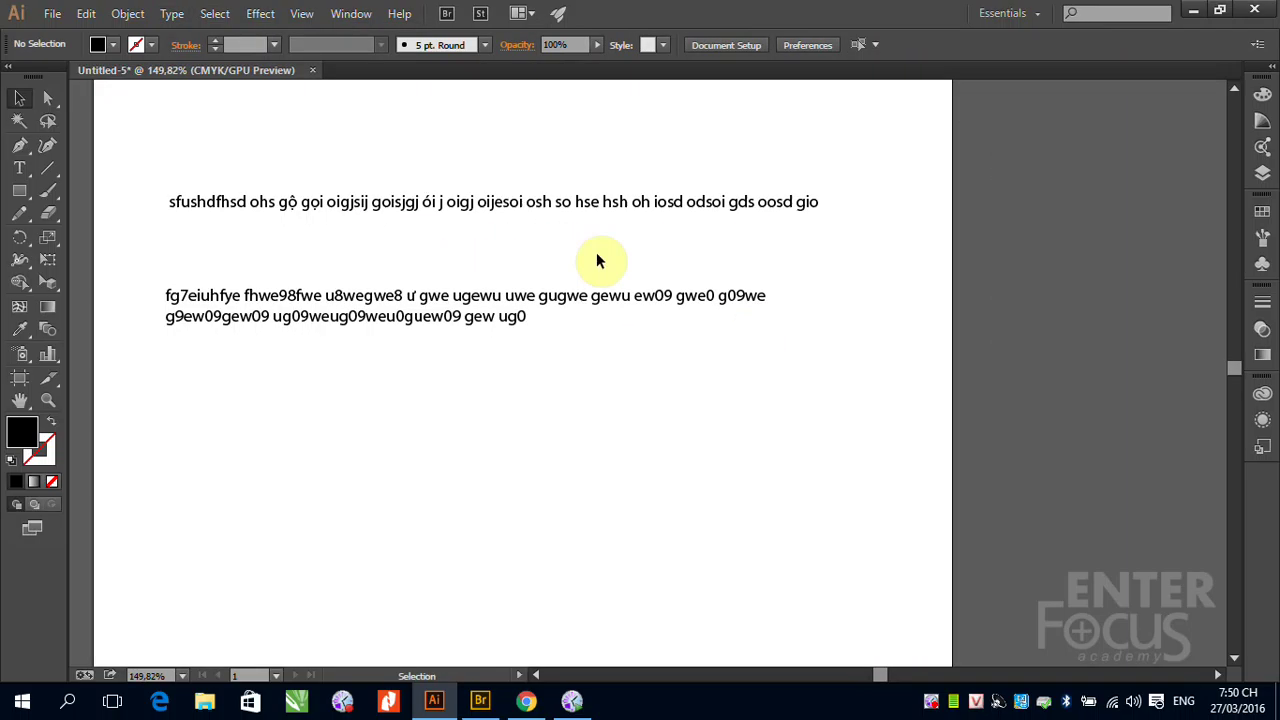
pyautogui.click(468, 312)
pyautogui.scroll(-2, 548, 486)
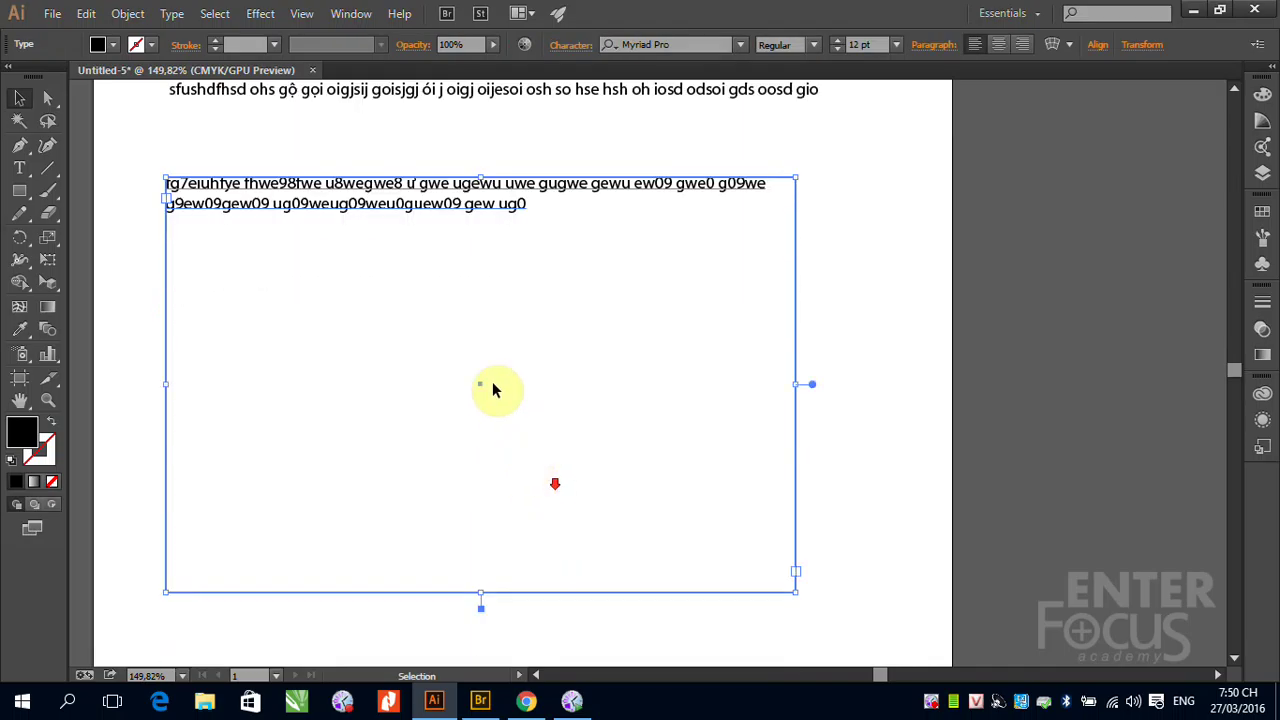
pyautogui.click(20, 169)
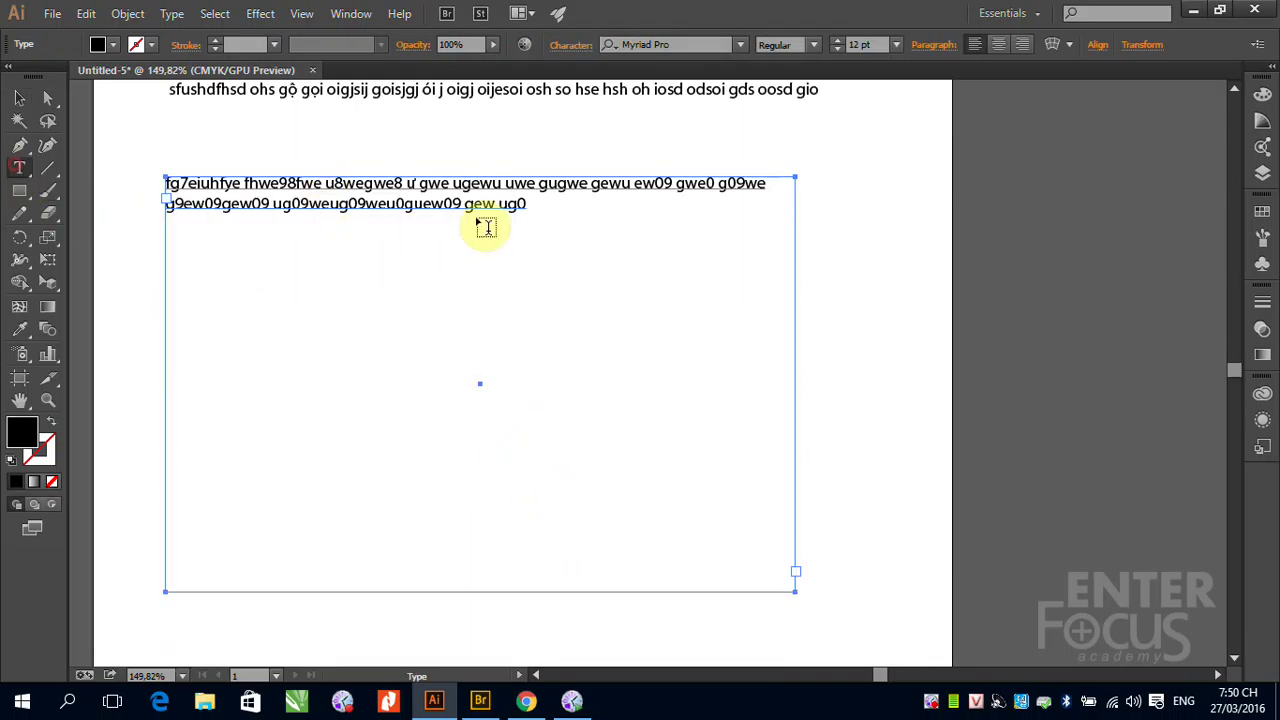
pyautogui.click(540, 208)
pyautogui.click(524, 206)
pyautogui.click(213, 205)
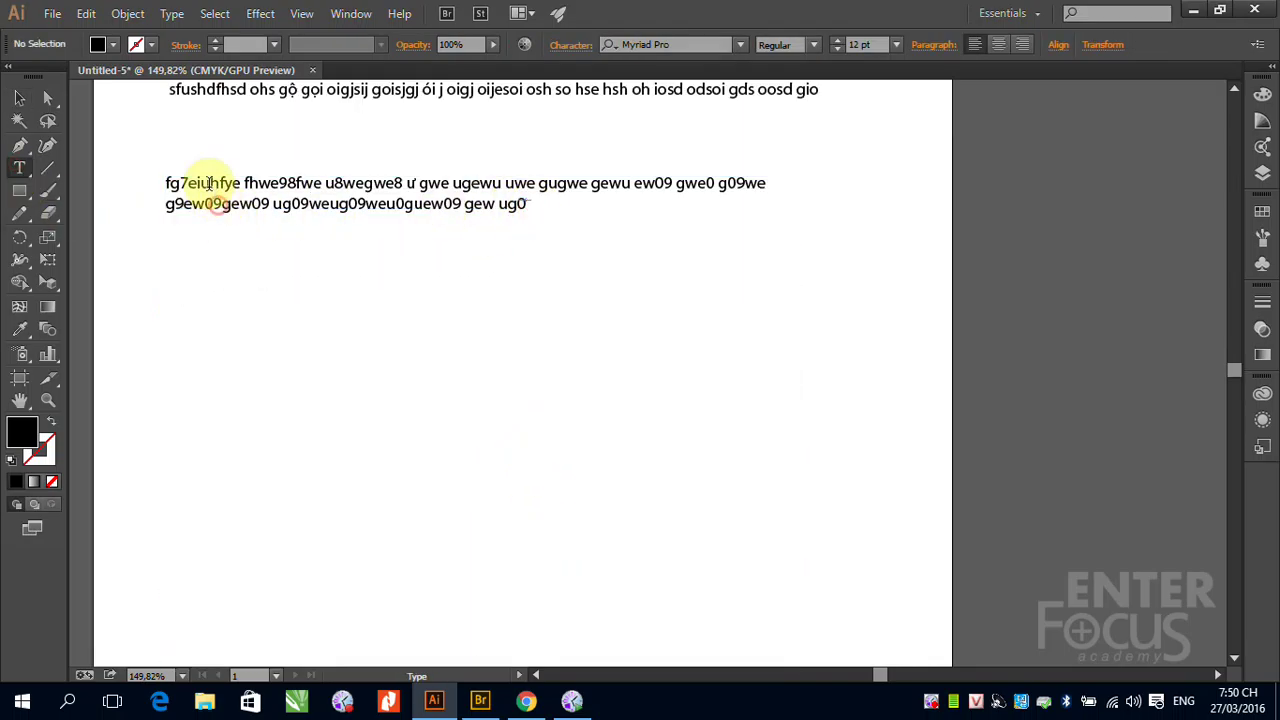
pyautogui.click(19, 98)
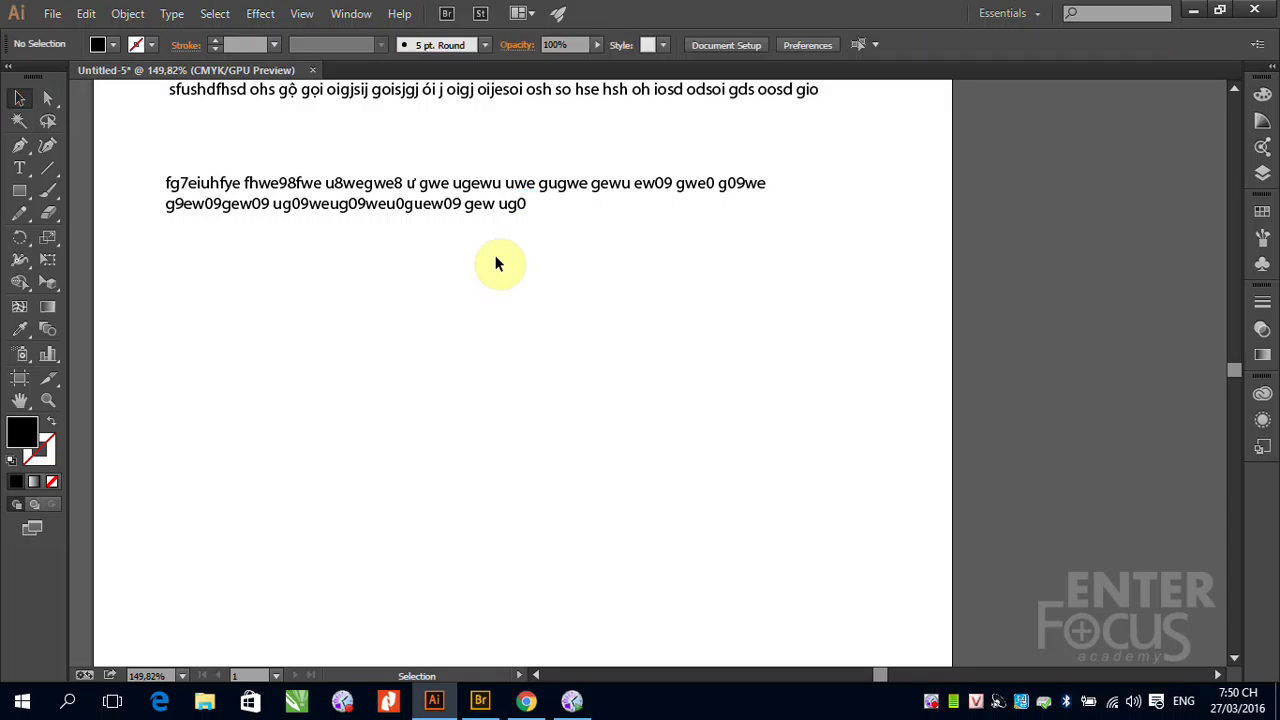
# Select all the text in the area type frame and set its font size to 72 pt.
pyautogui.click(20, 169)
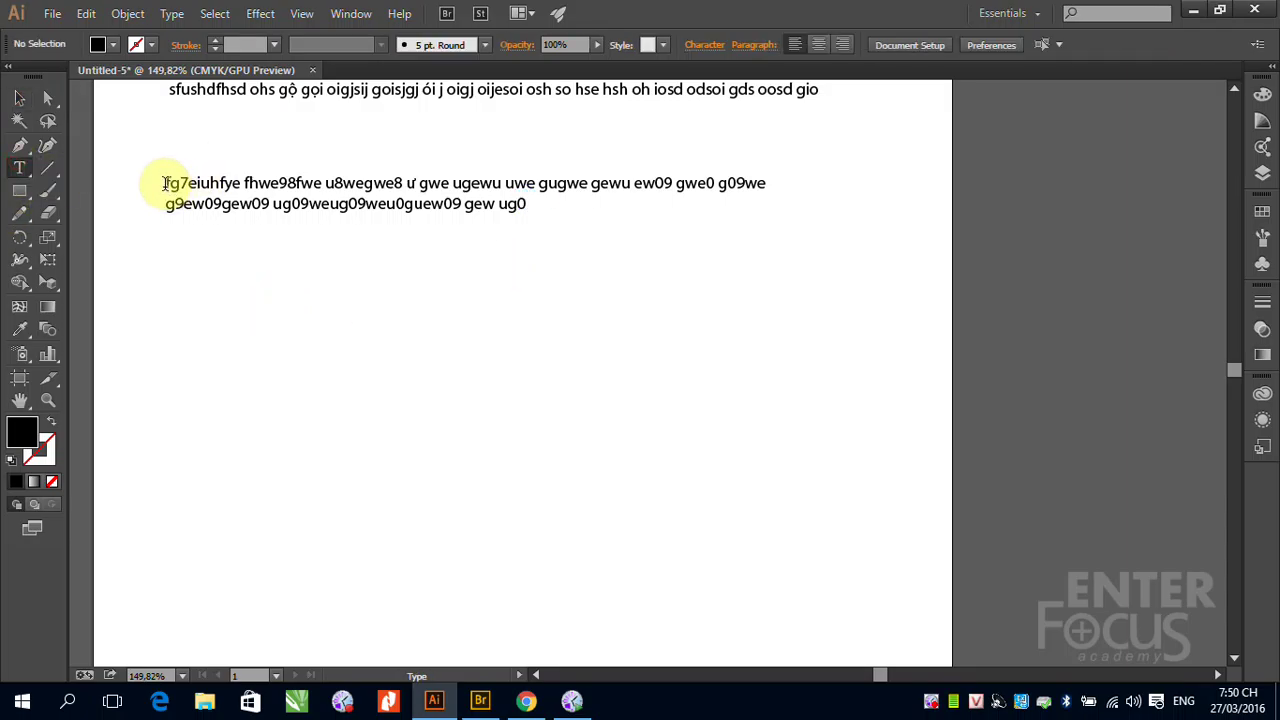
pyautogui.moveTo(165, 183); pyautogui.dragTo(563, 217)
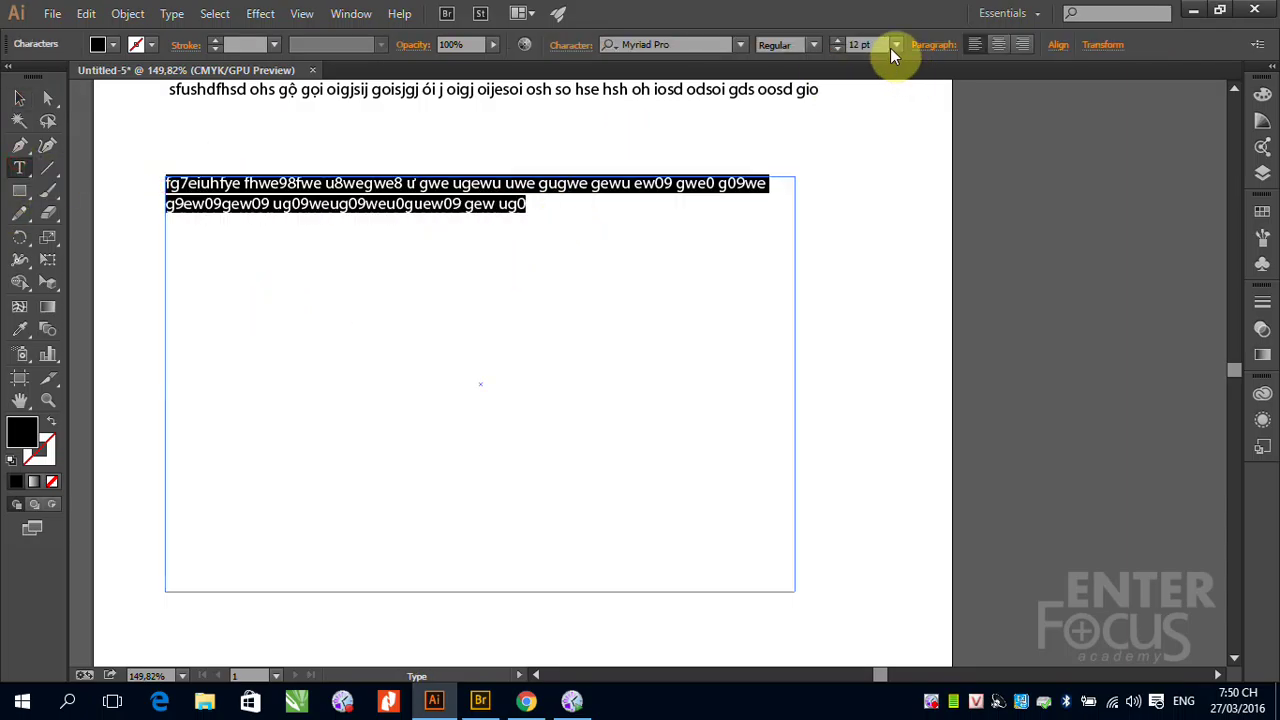
pyautogui.click(895, 45)
pyautogui.click(935, 386)
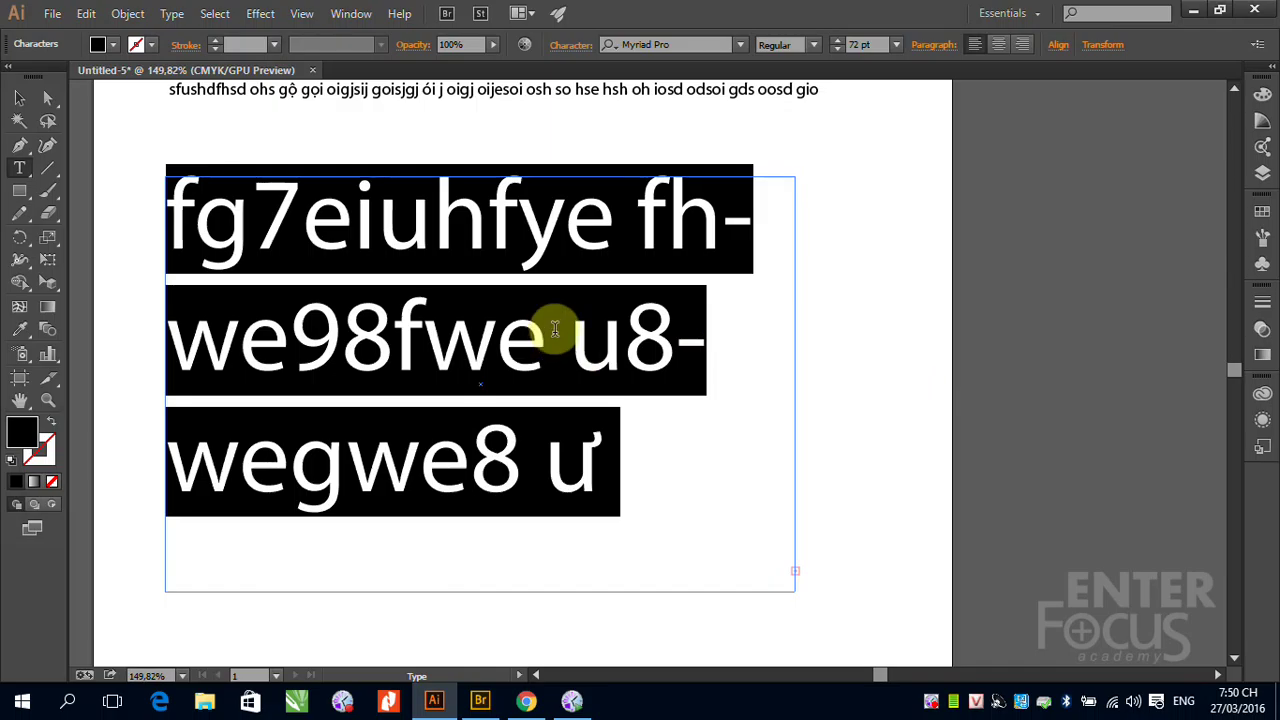
pyautogui.click(19, 98)
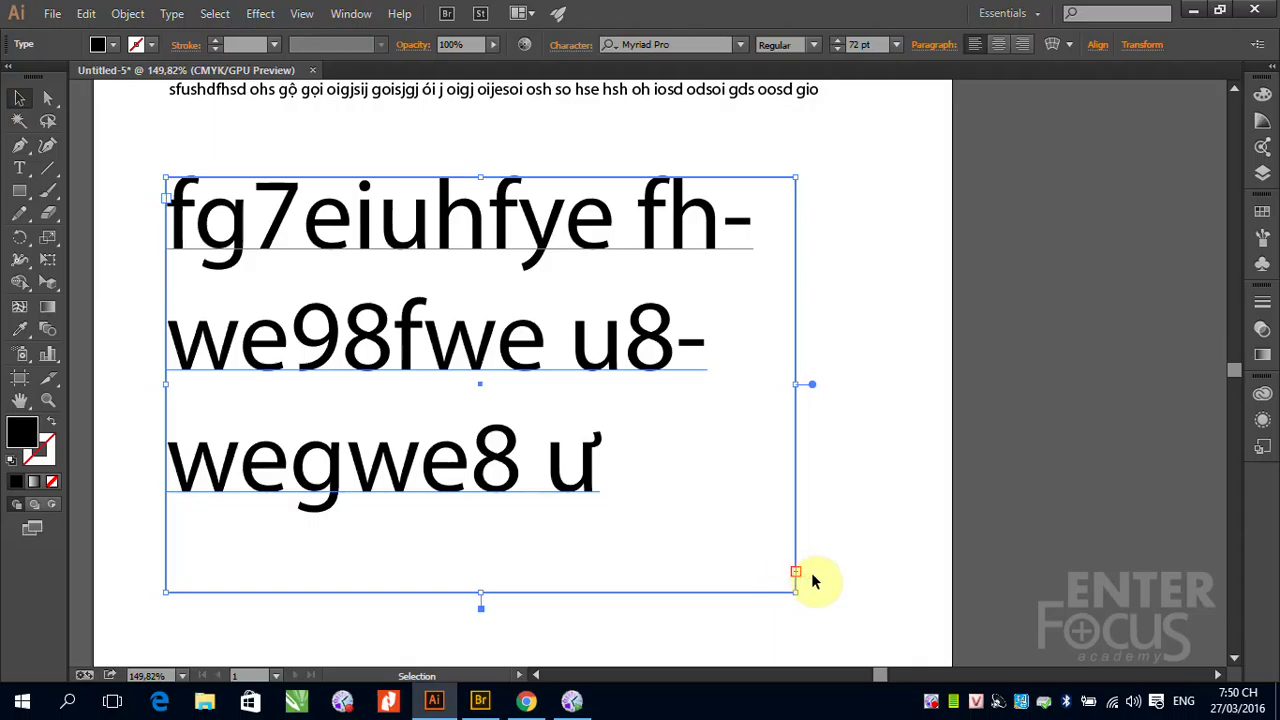
# Set the font size of all the text in the area type frame to 48 pt.
pyautogui.hotkey('ctrl', '-')
pyautogui.hotkey('ctrl', '-')
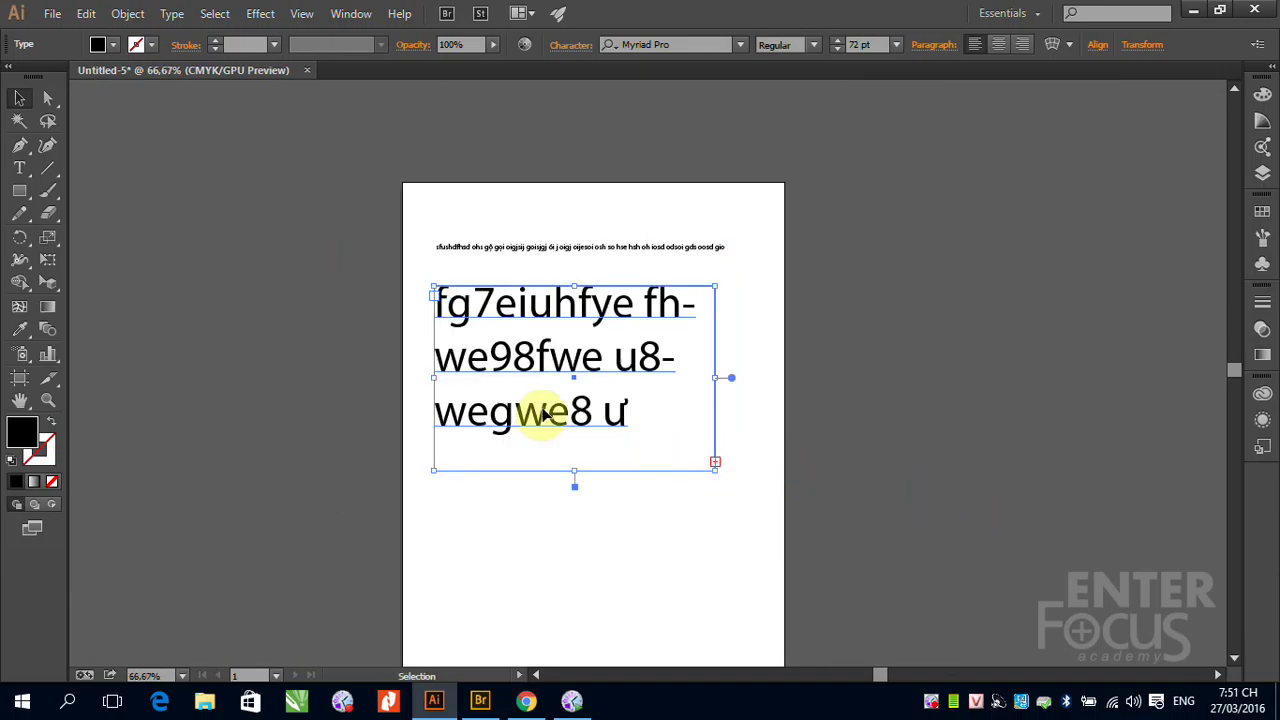
pyautogui.click(24, 168)
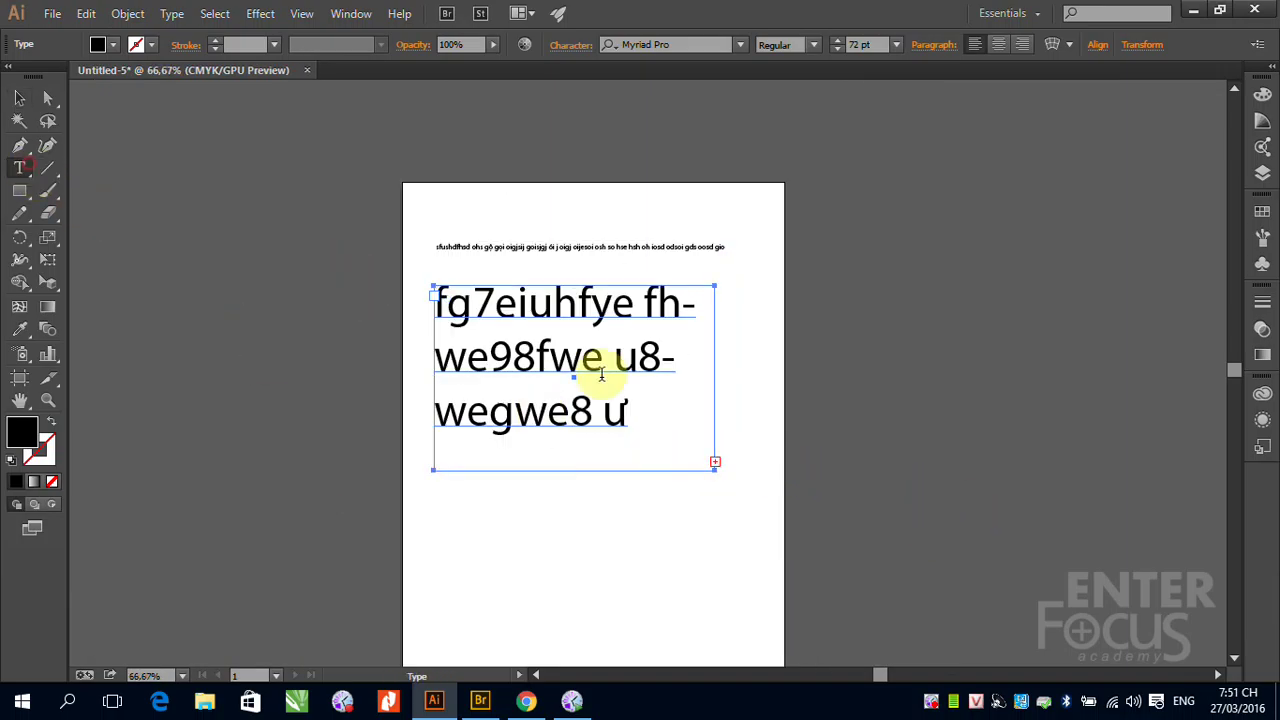
pyautogui.tripleClick(538, 420)
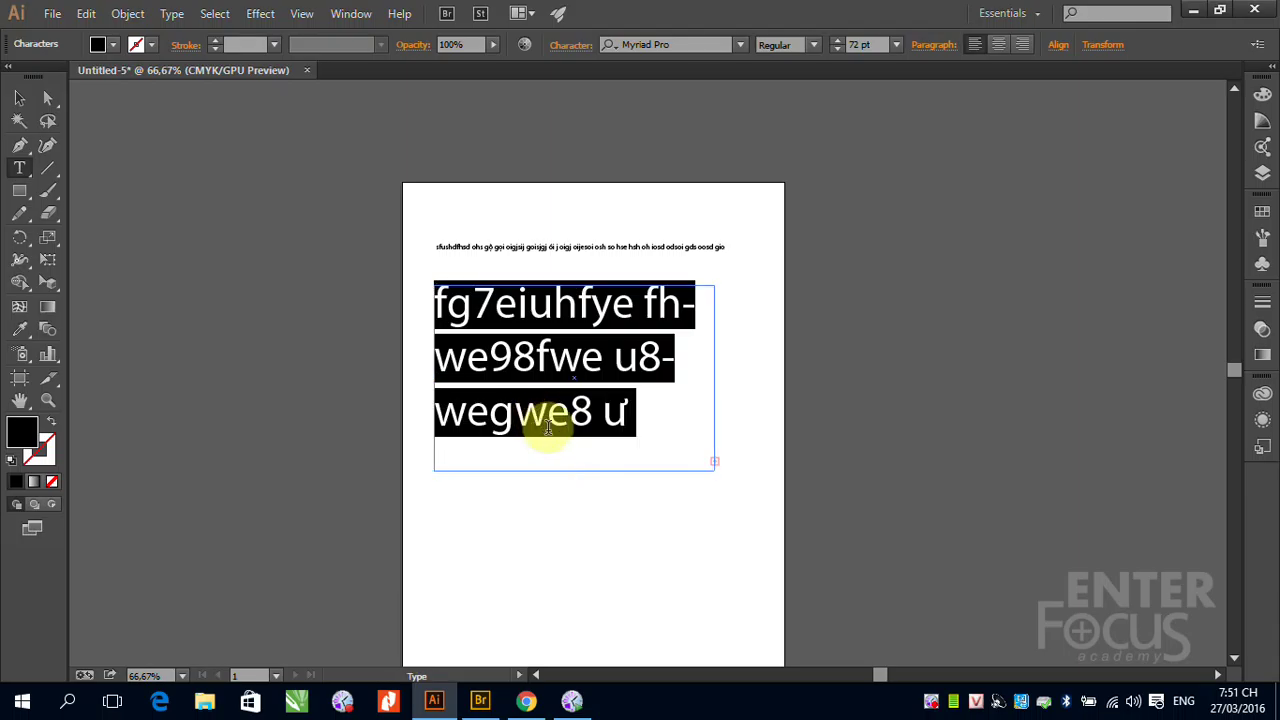
pyautogui.click(898, 44)
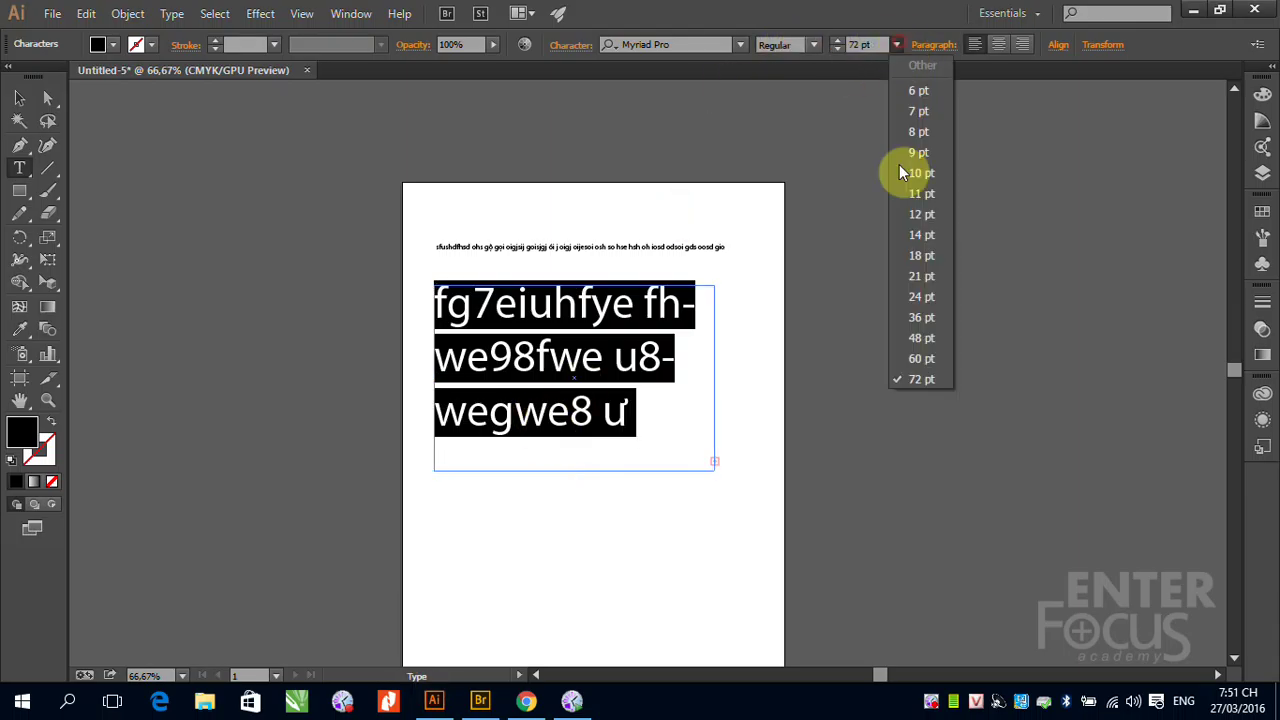
pyautogui.click(918, 334)
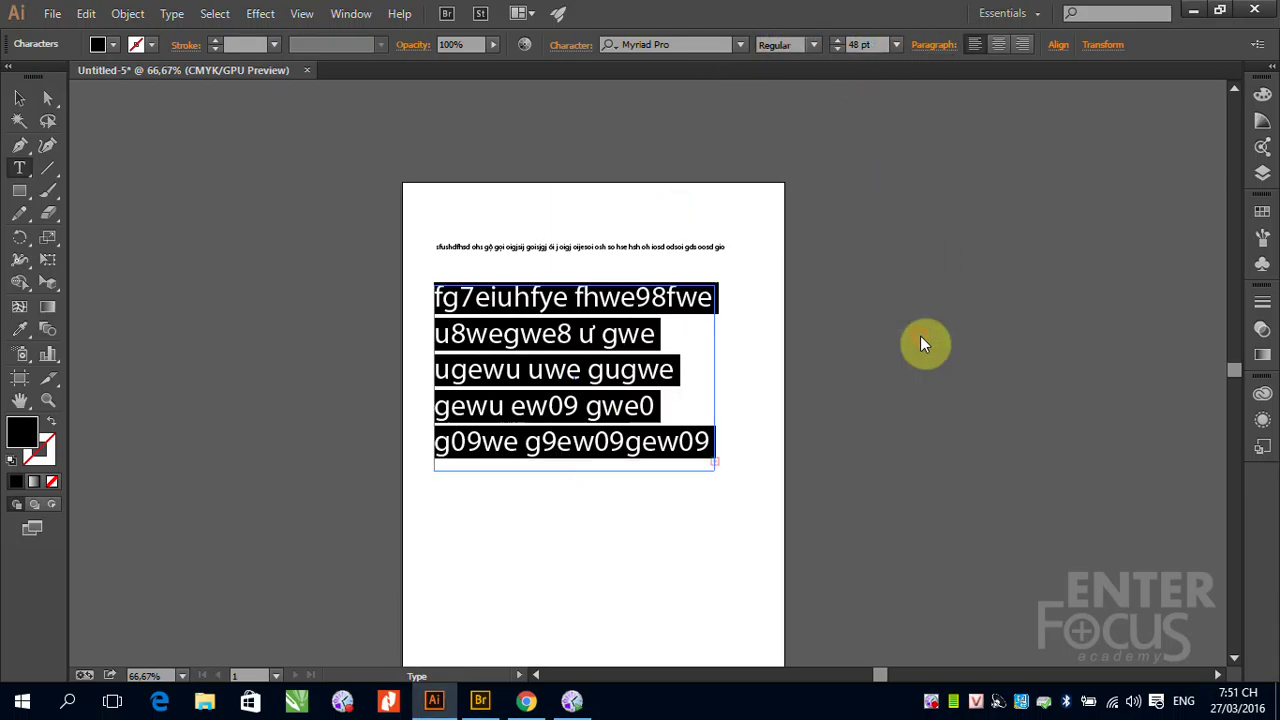
# Thread the area type frame's overflow text into a new frame of the same size placed just to its right.
pyautogui.click(19, 98)
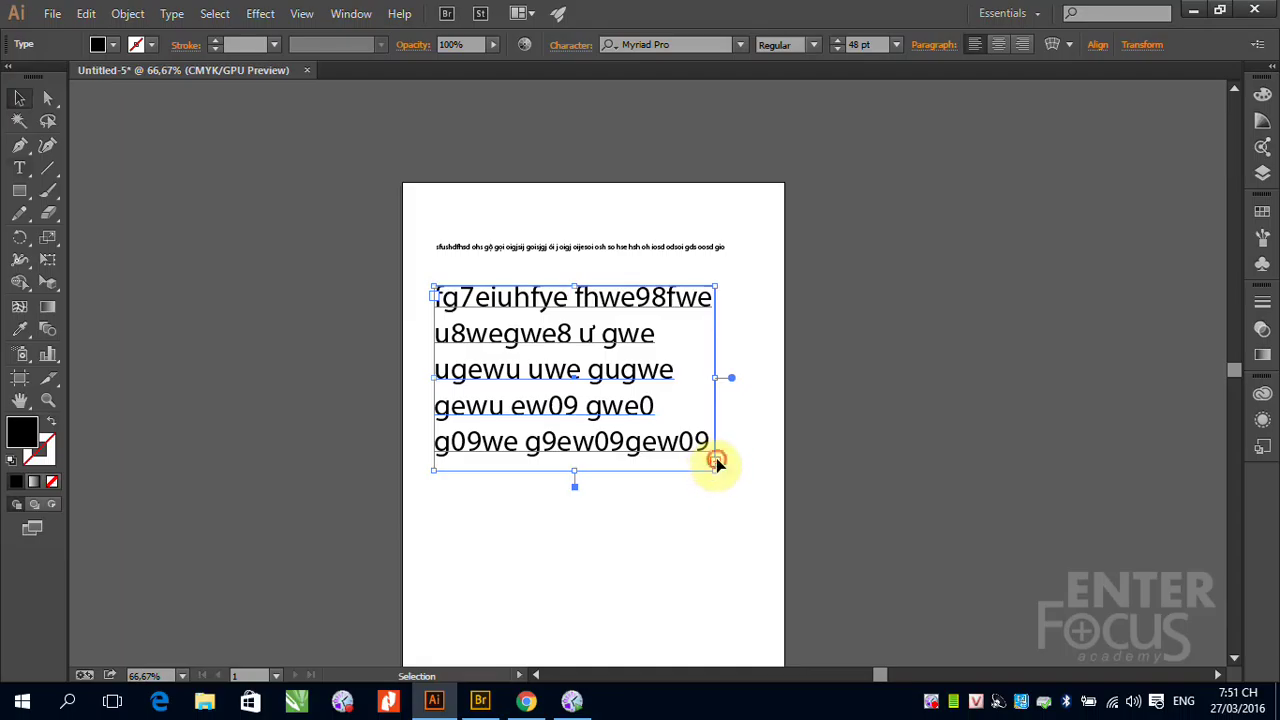
pyautogui.press('t')
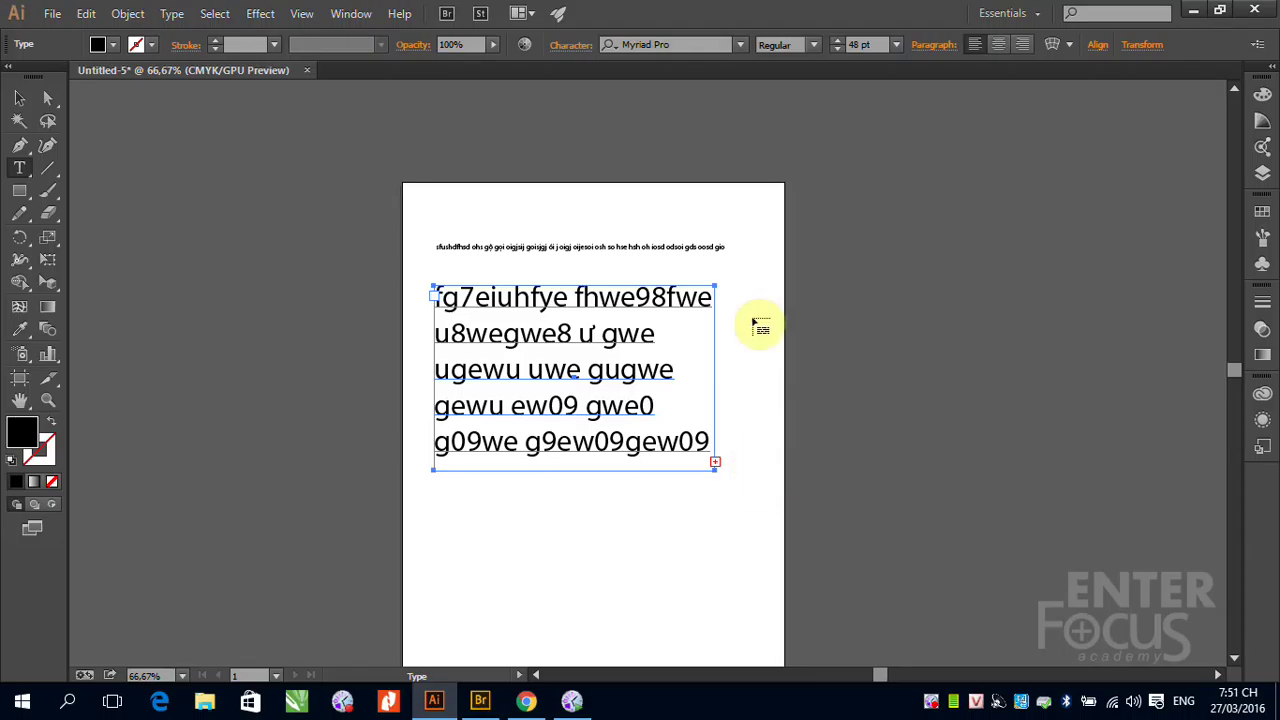
pyautogui.click(745, 290)
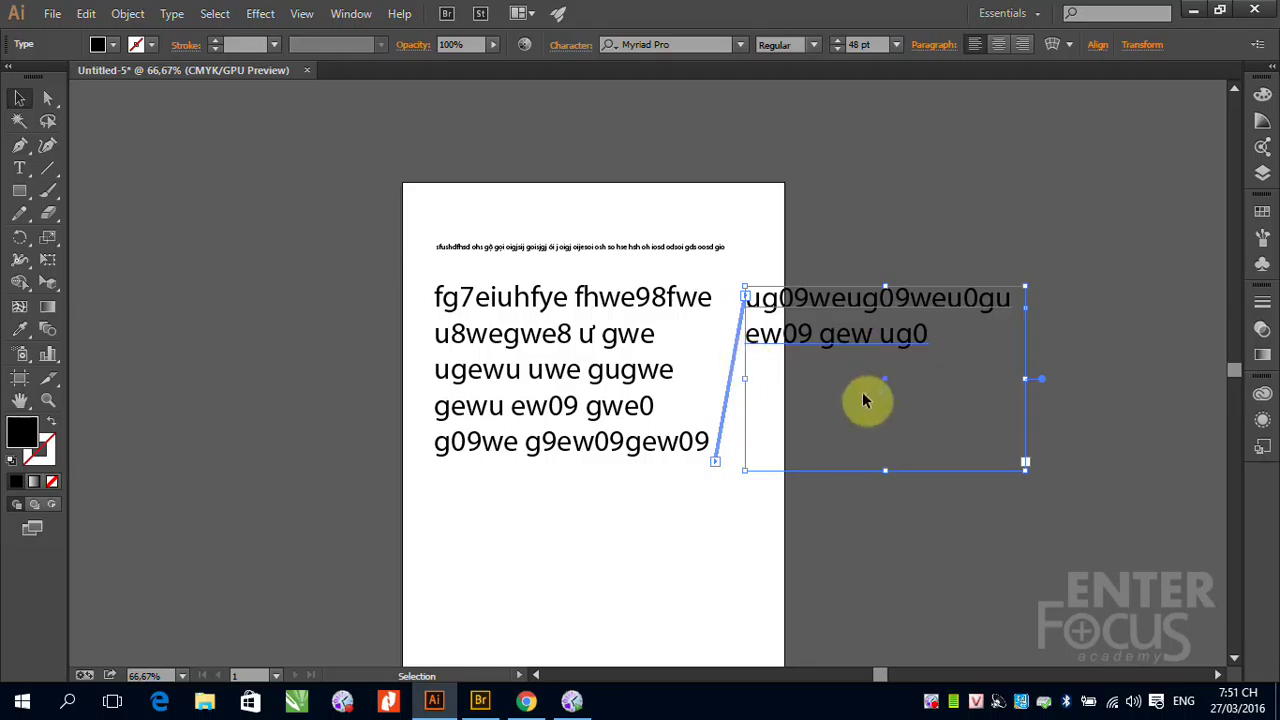
# Try taller and shorter heights for the first threaded frame, ending with it tall enough to hold all seven lines.
pyautogui.click(560, 432)
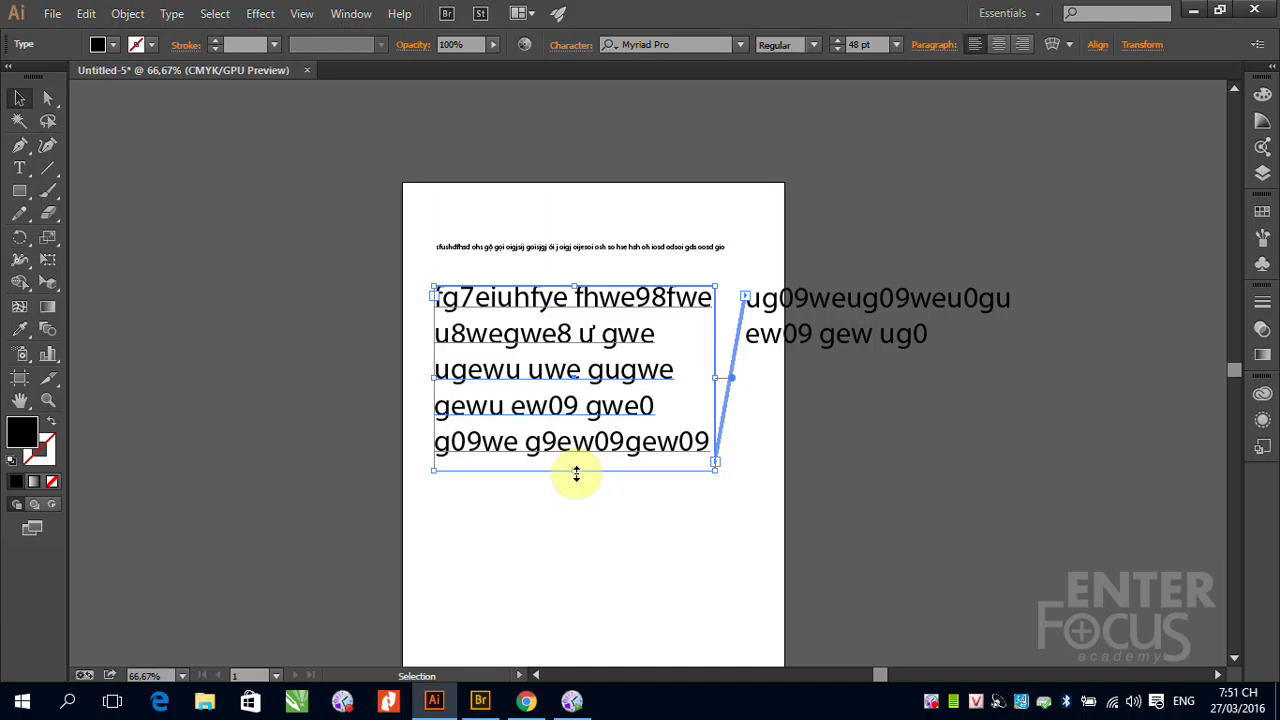
pyautogui.moveTo(574, 470); pyautogui.dragTo(562, 539)
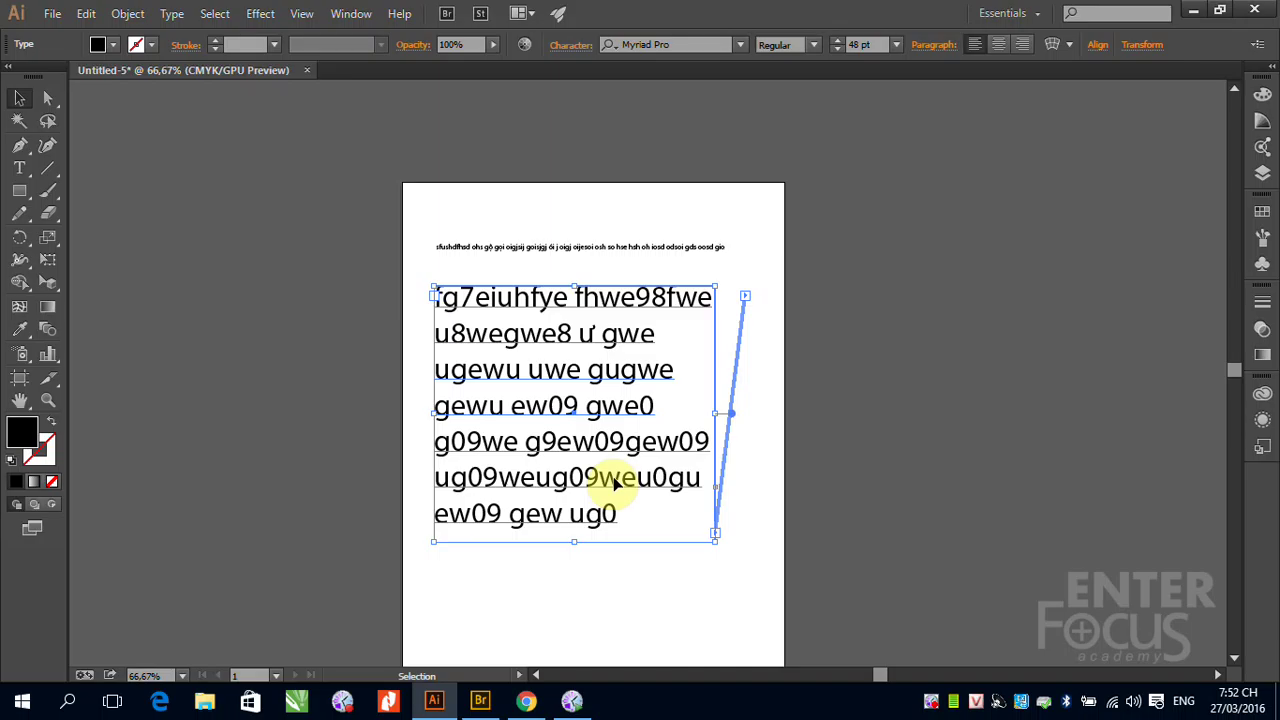
pyautogui.moveTo(573, 542); pyautogui.dragTo(574, 440)
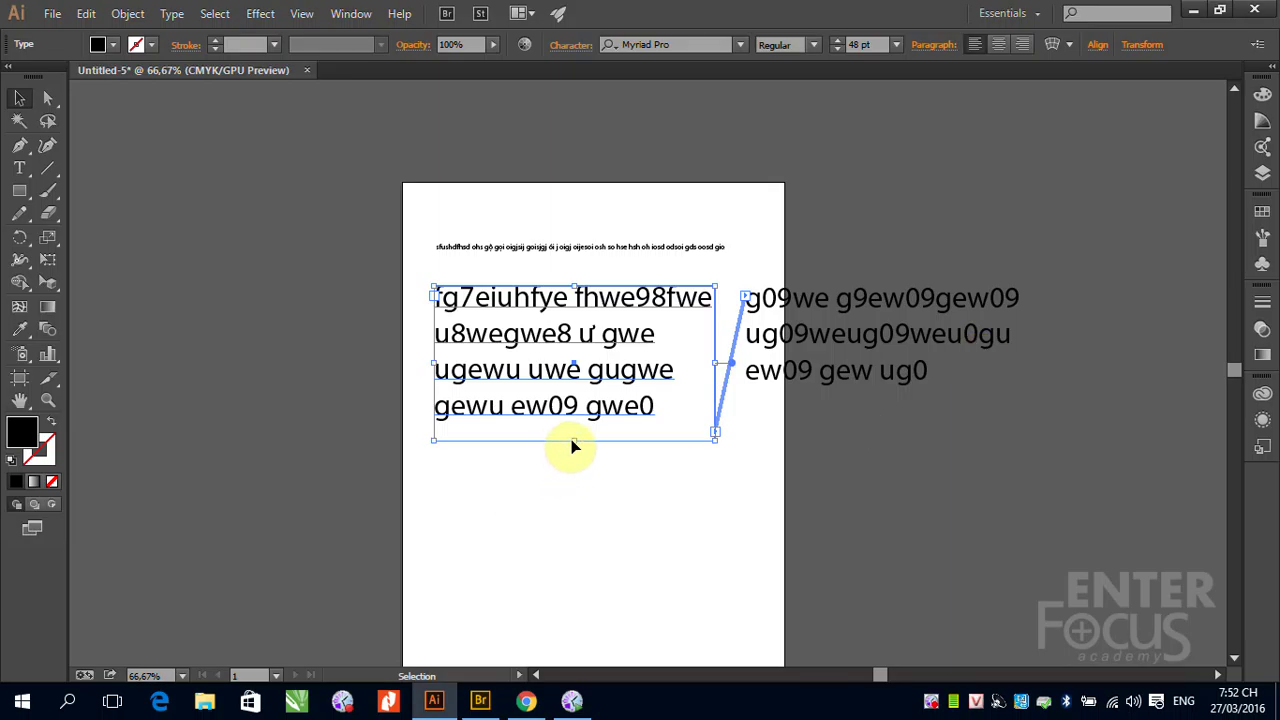
pyautogui.moveTo(575, 442); pyautogui.dragTo(569, 528)
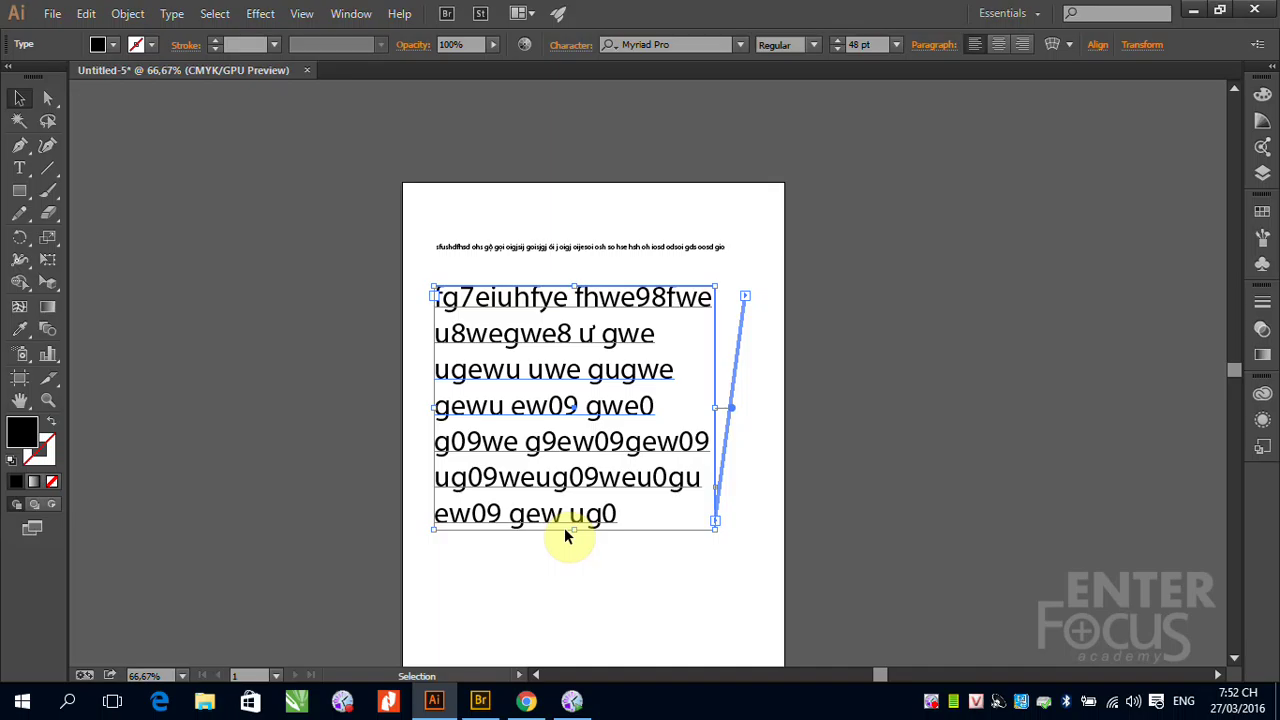
# Shorten the first threaded frame to two lines of text and delete the second frame.
pyautogui.moveTo(571, 526); pyautogui.dragTo(558, 347)
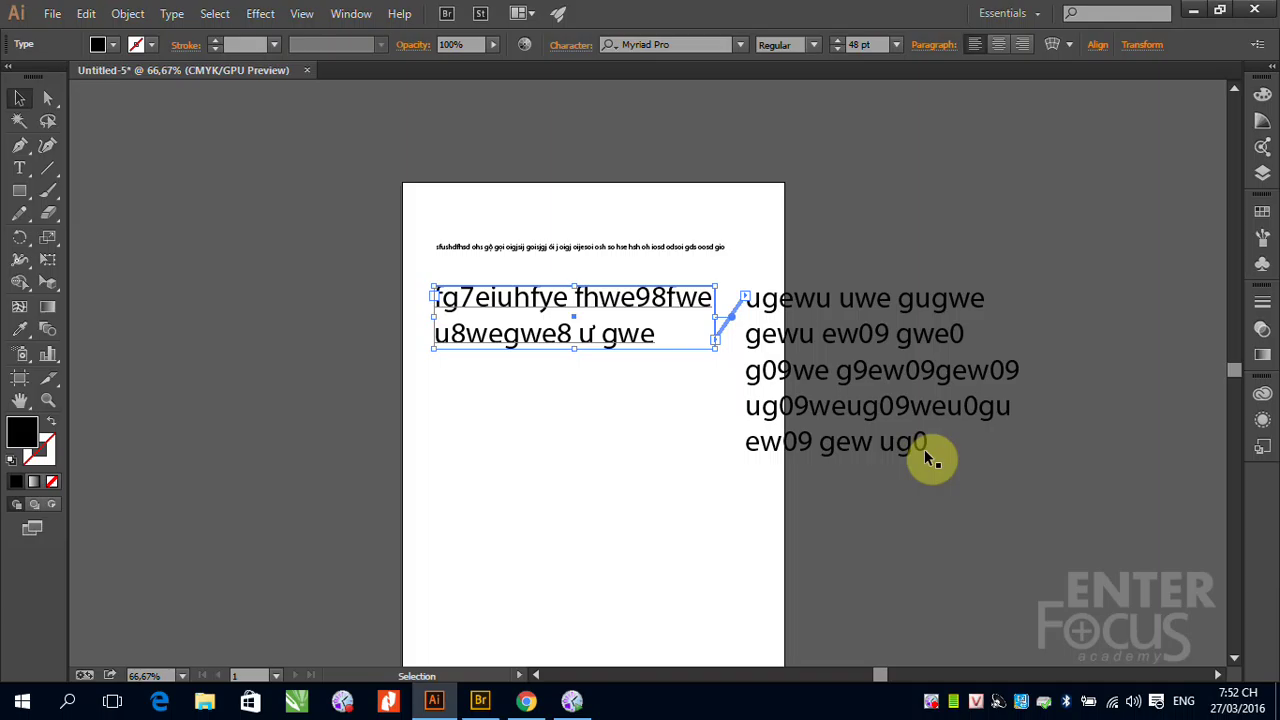
pyautogui.click(828, 340)
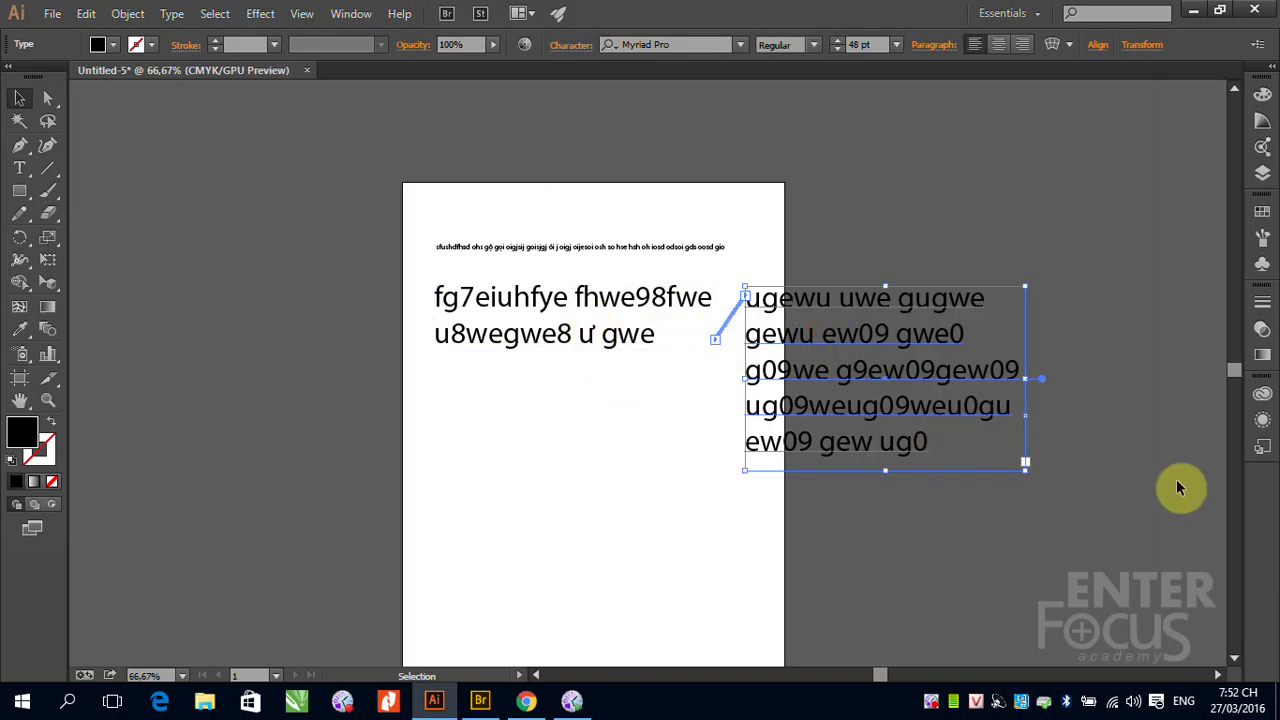
pyautogui.press('Delete')
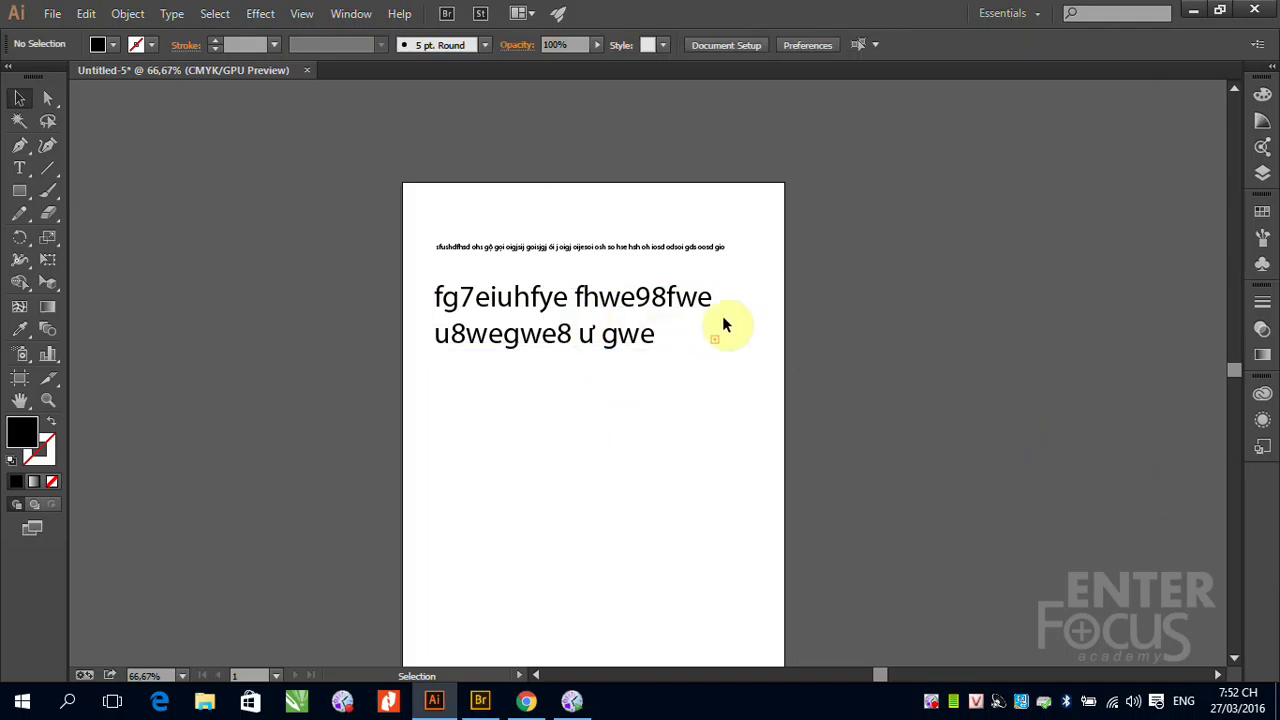
# Extend the remaining area type frame downward to hold all seven lines and widen it slightly.
pyautogui.click(607, 312)
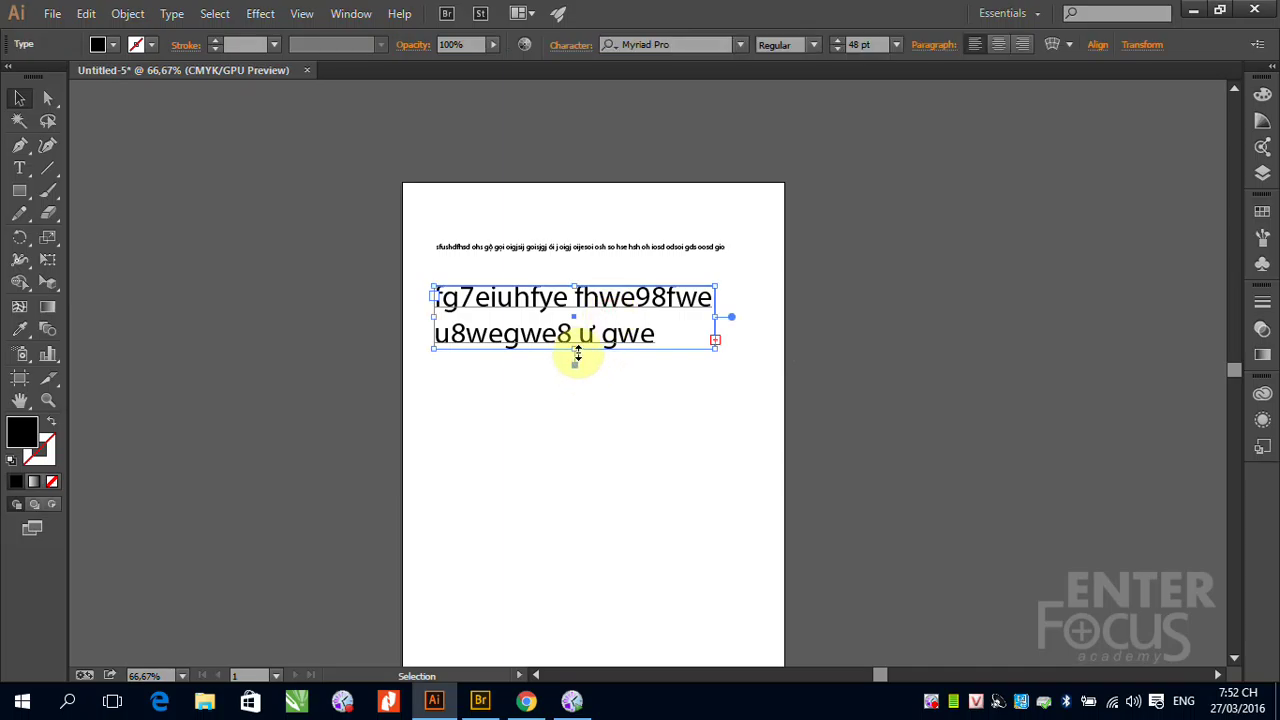
pyautogui.moveTo(576, 350); pyautogui.dragTo(574, 562)
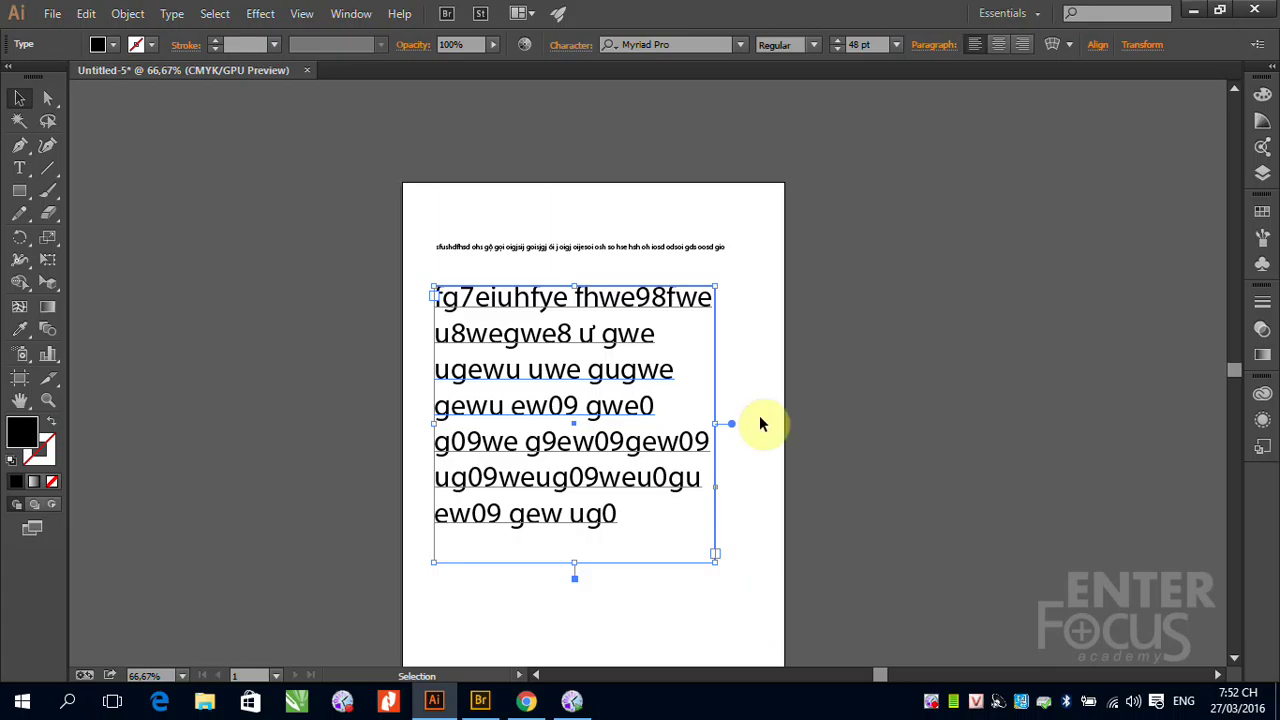
pyautogui.moveTo(716, 423)
pyautogui.mouseDown()
pyautogui.moveTo(889, 423)
pyautogui.moveTo(700, 437)
pyautogui.moveTo(829, 429)
pyautogui.moveTo(716, 427)
pyautogui.mouseUp()
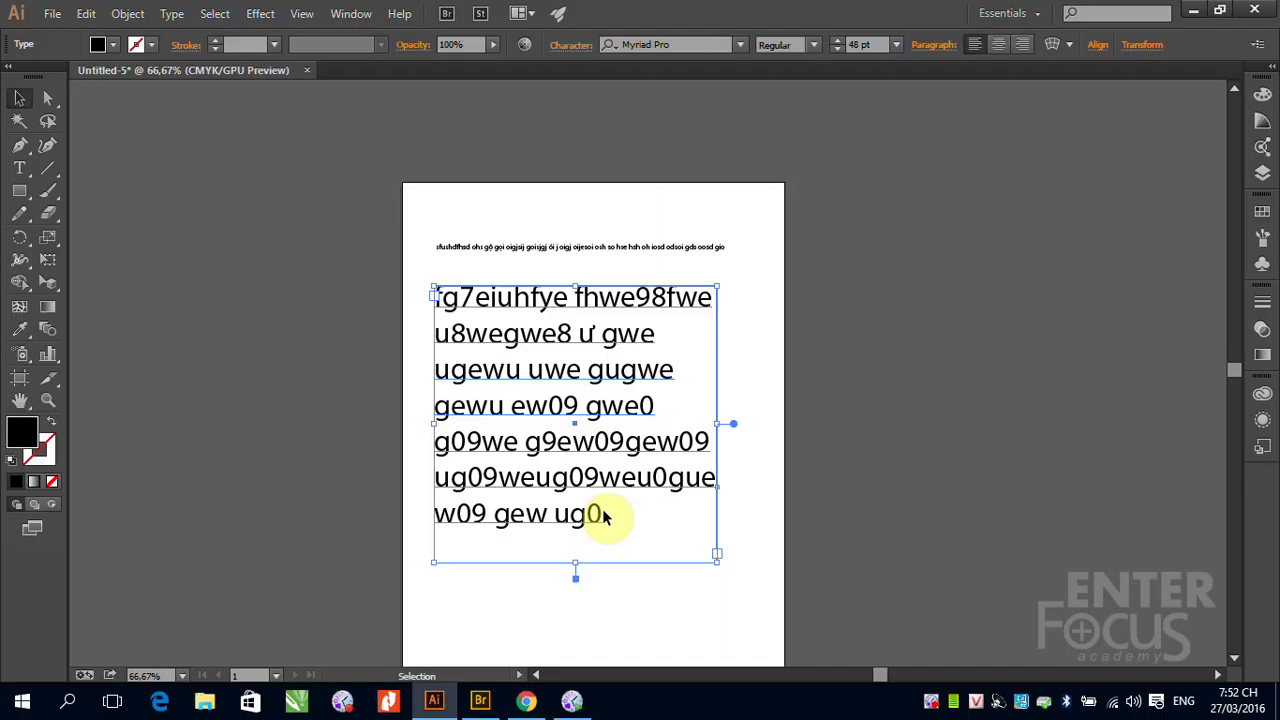
# Stretch the single line of point type upward to 54 pt and widen it beyond the artboard's right edge.
pyautogui.click(568, 250)
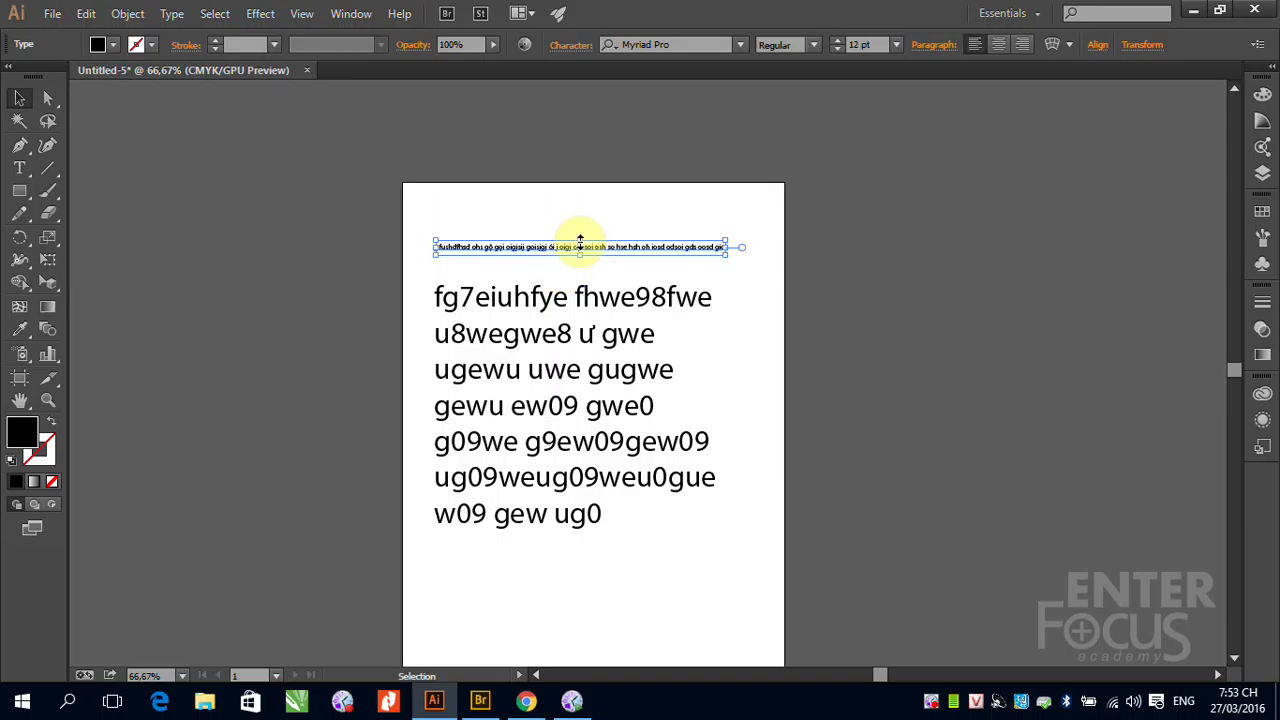
pyautogui.moveTo(580, 242); pyautogui.dragTo(580, 190)
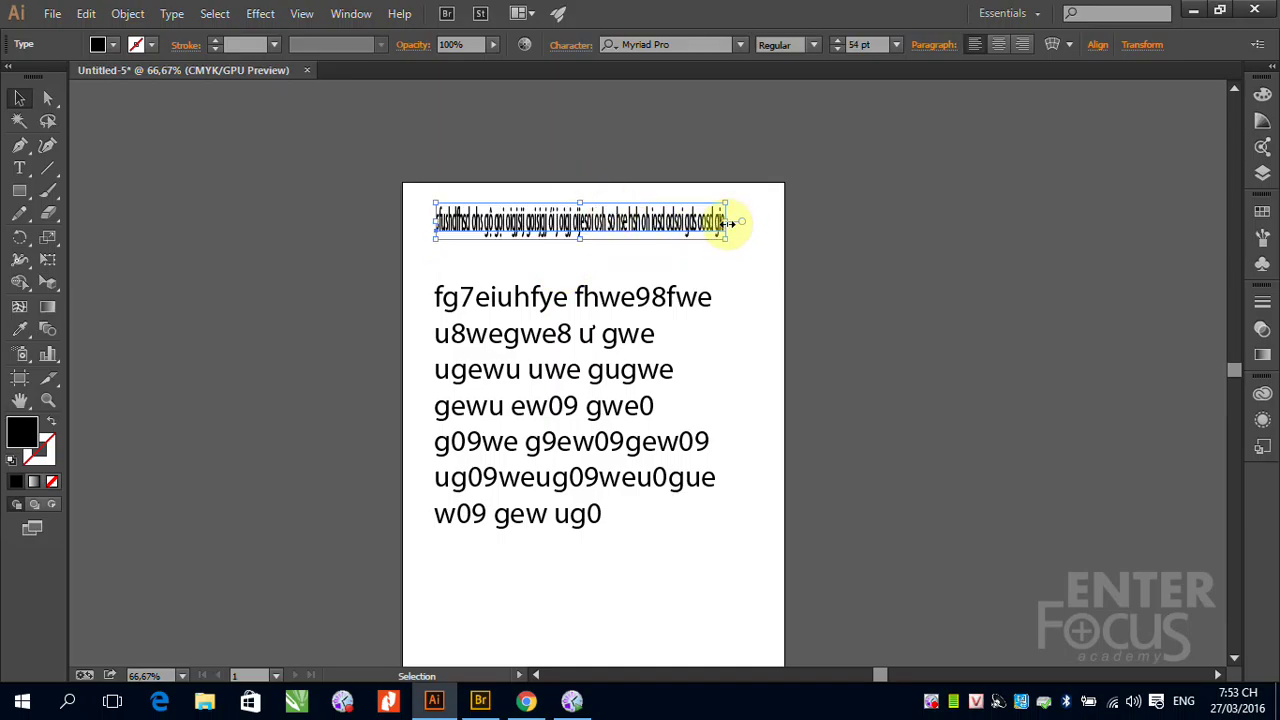
pyautogui.moveTo(730, 223); pyautogui.dragTo(1027, 221)
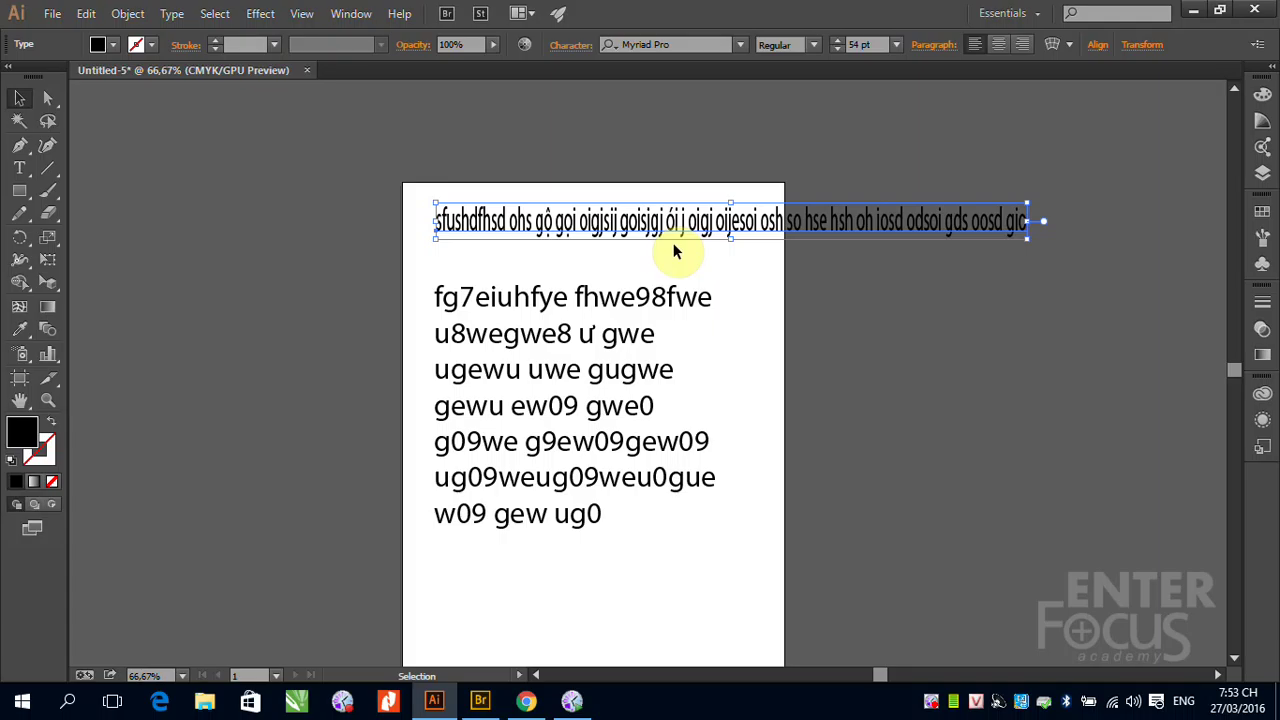
# Convert the seven-line area type block to point type and reselect it.
pyautogui.click(525, 300)
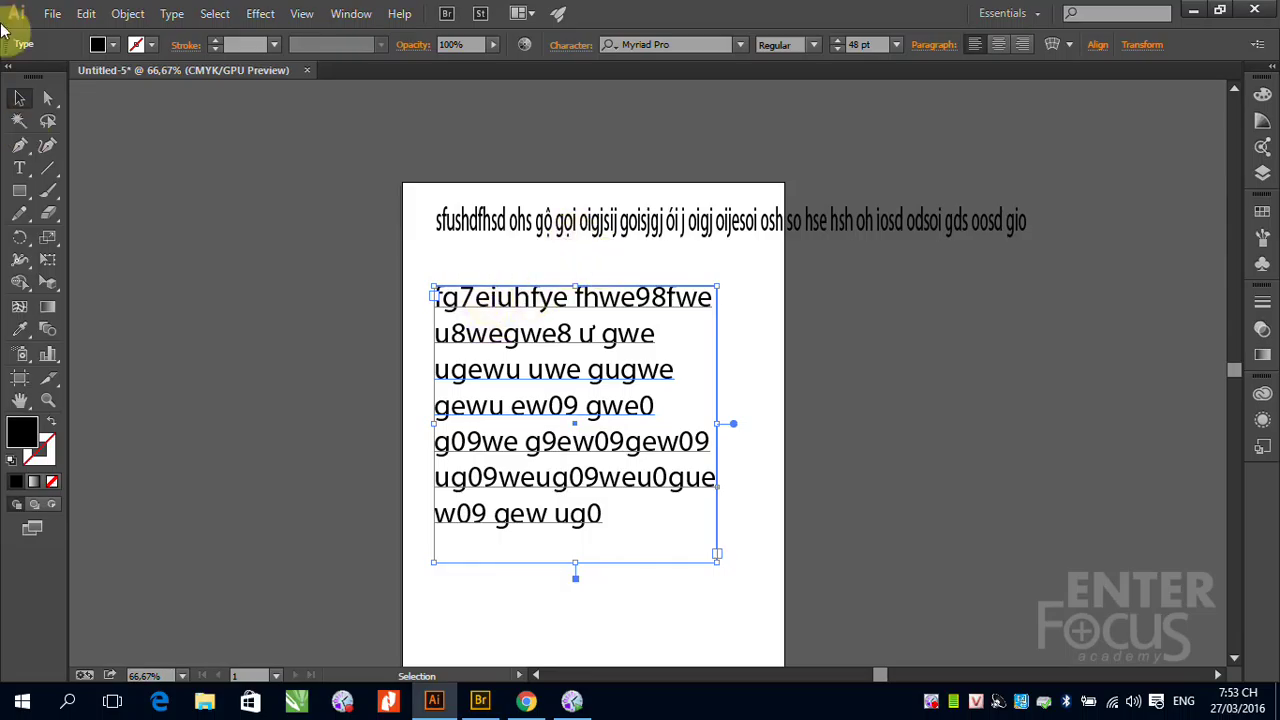
pyautogui.click(174, 14)
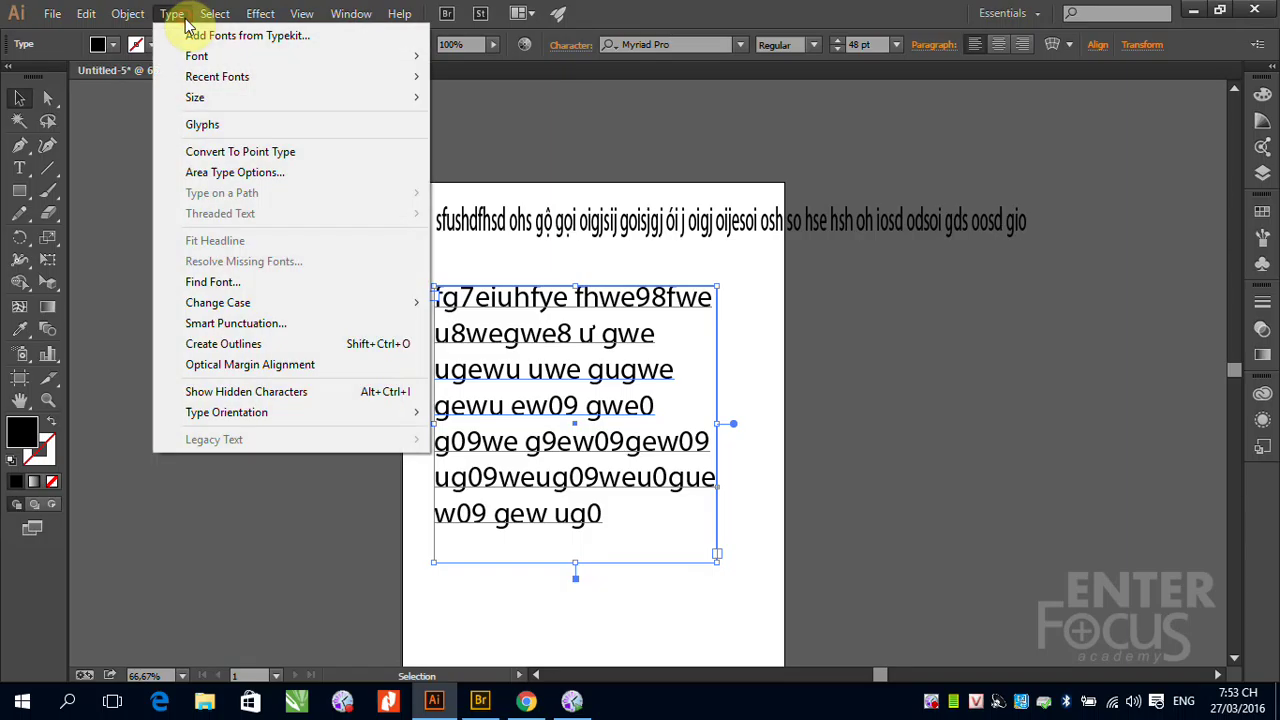
pyautogui.click(249, 156)
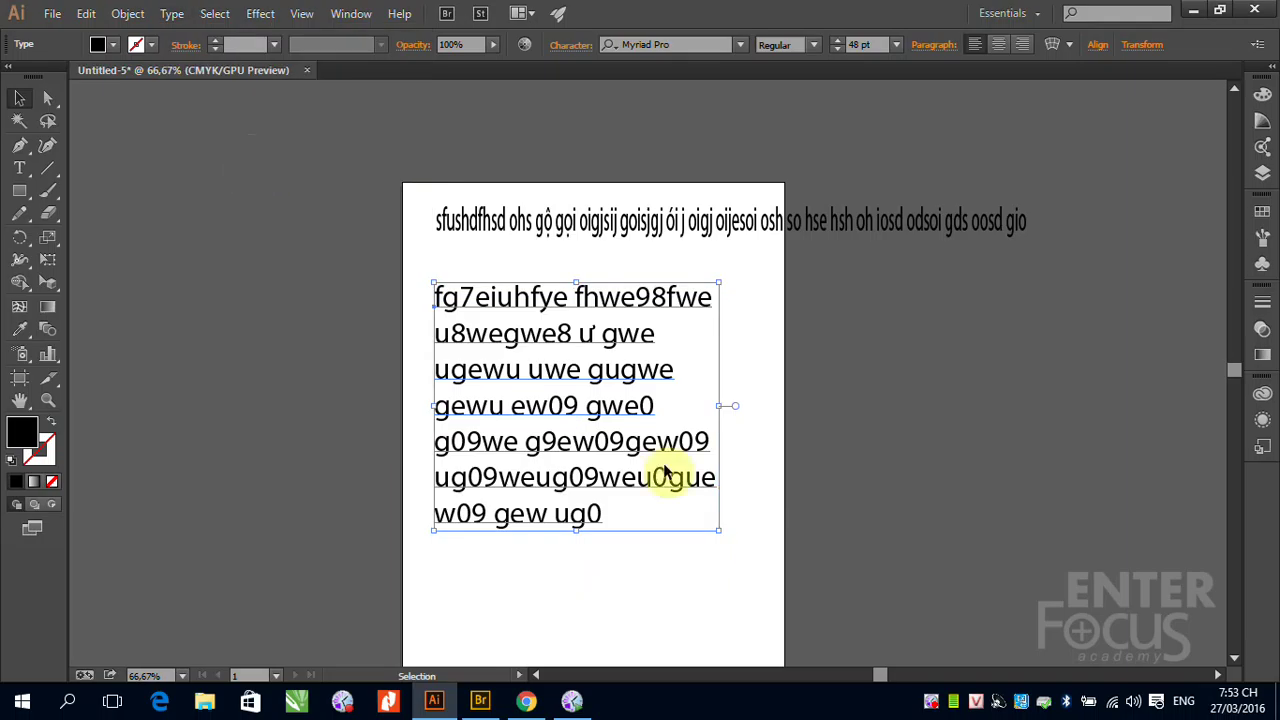
pyautogui.click(780, 530)
pyautogui.click(591, 446)
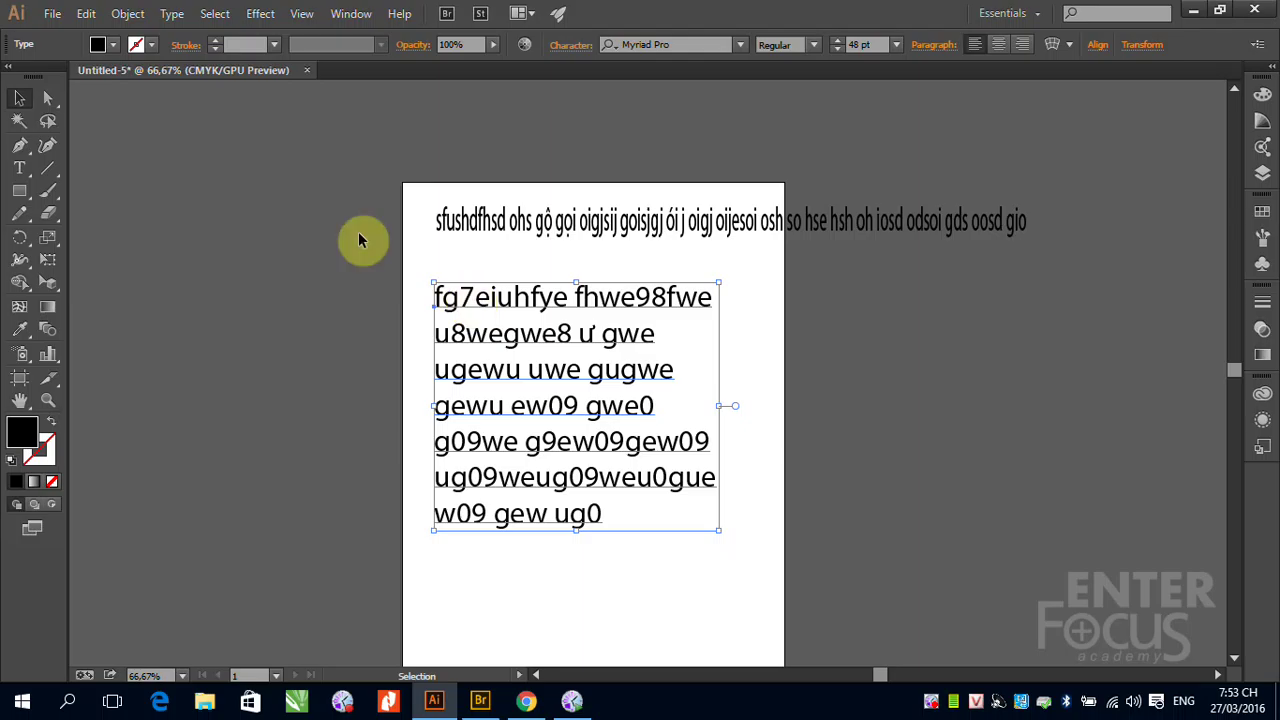
# Convert the seven-line text block back to area type and shorten its frame to six lines.
pyautogui.click(171, 13)
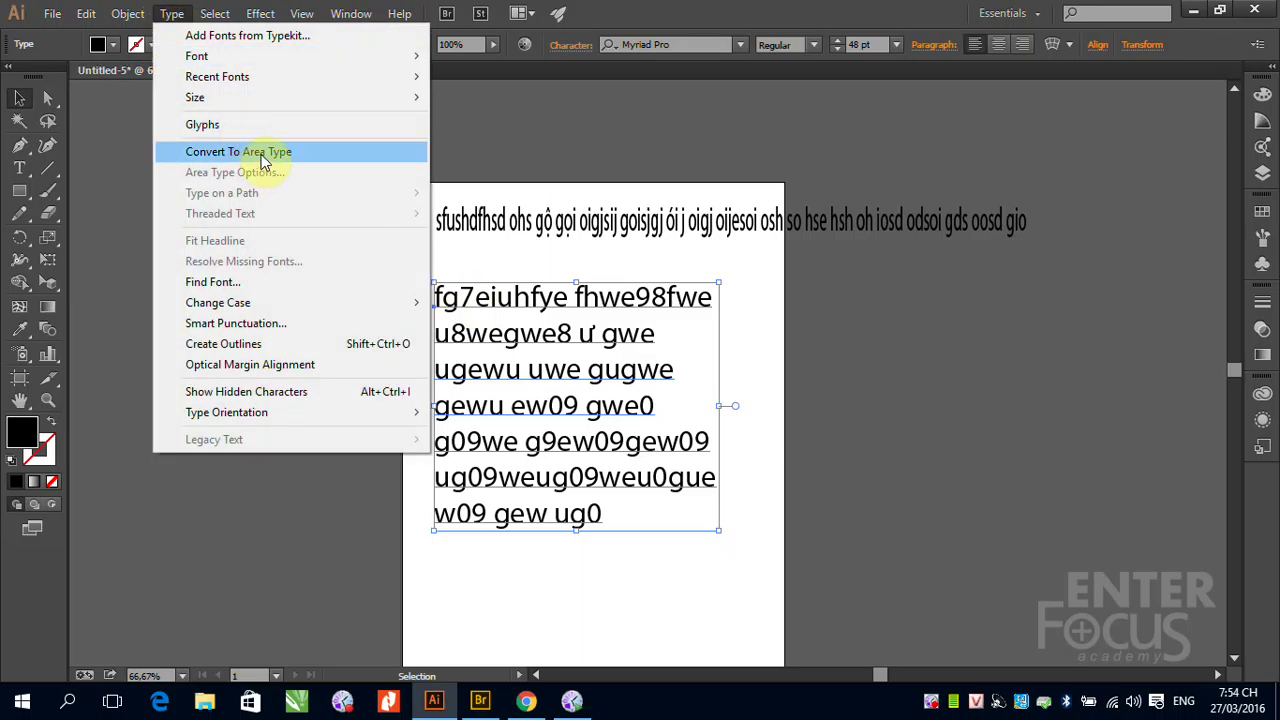
pyautogui.click(261, 152)
pyautogui.click(786, 472)
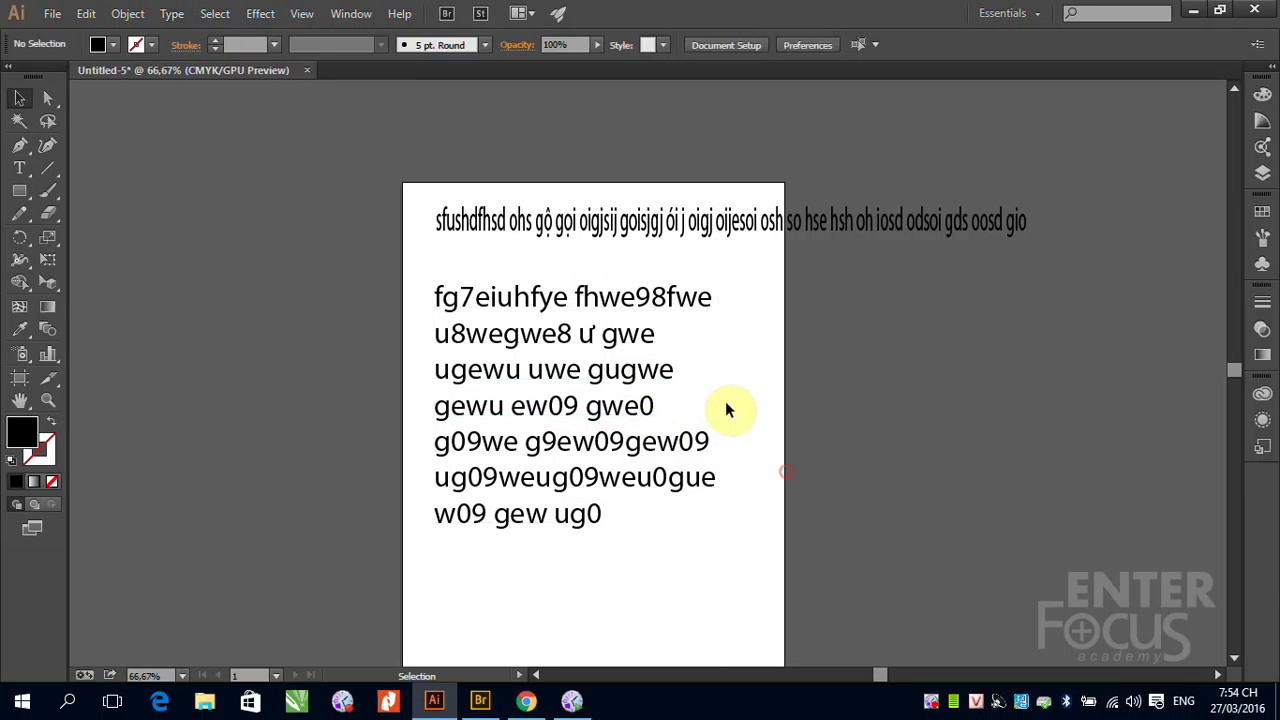
pyautogui.click(605, 405)
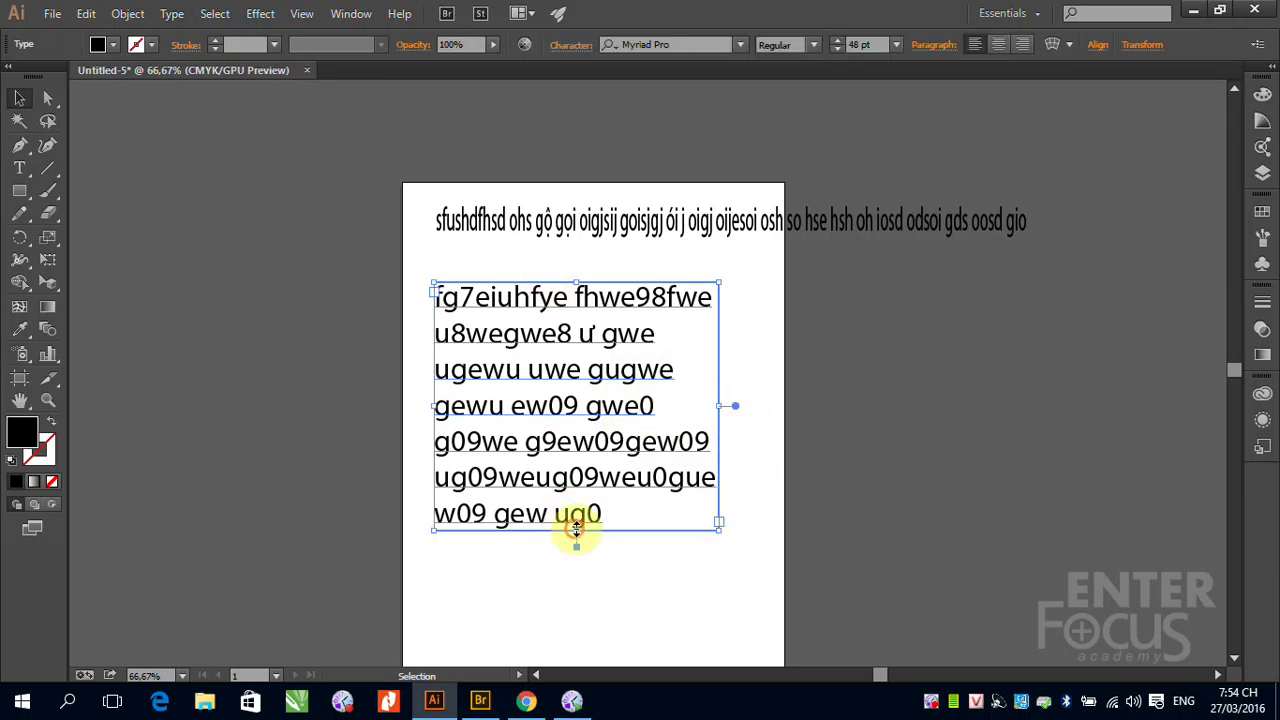
pyautogui.moveTo(577, 537); pyautogui.dragTo(579, 509)
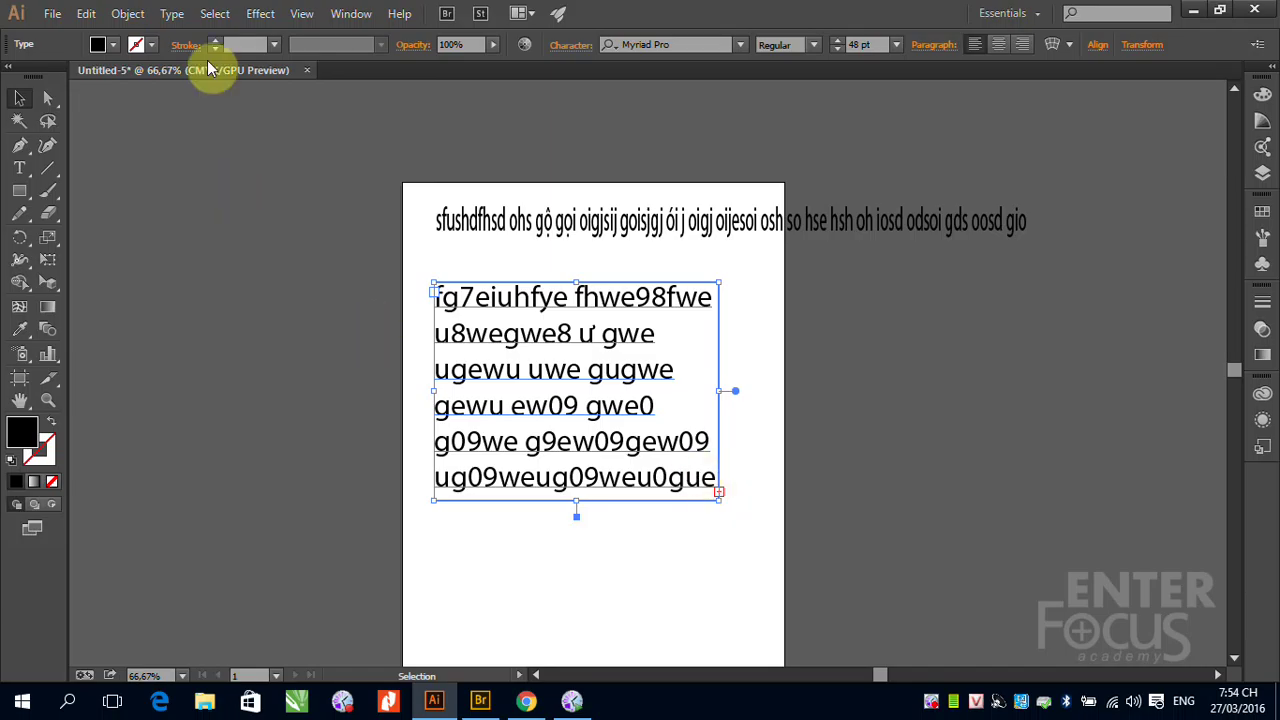
# Convert the six-line frame to point type, accepting the loss of overset text, then try stretching it taller and undo the stretch.
pyautogui.click(171, 13)
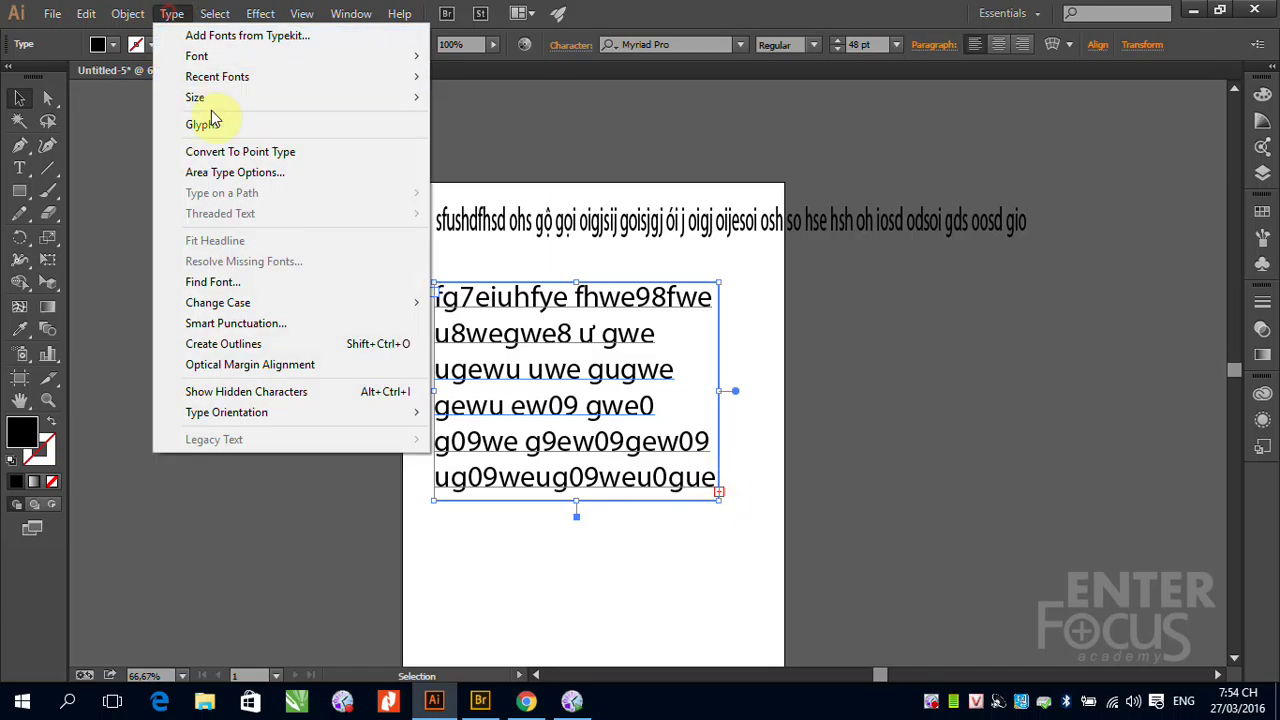
pyautogui.click(297, 156)
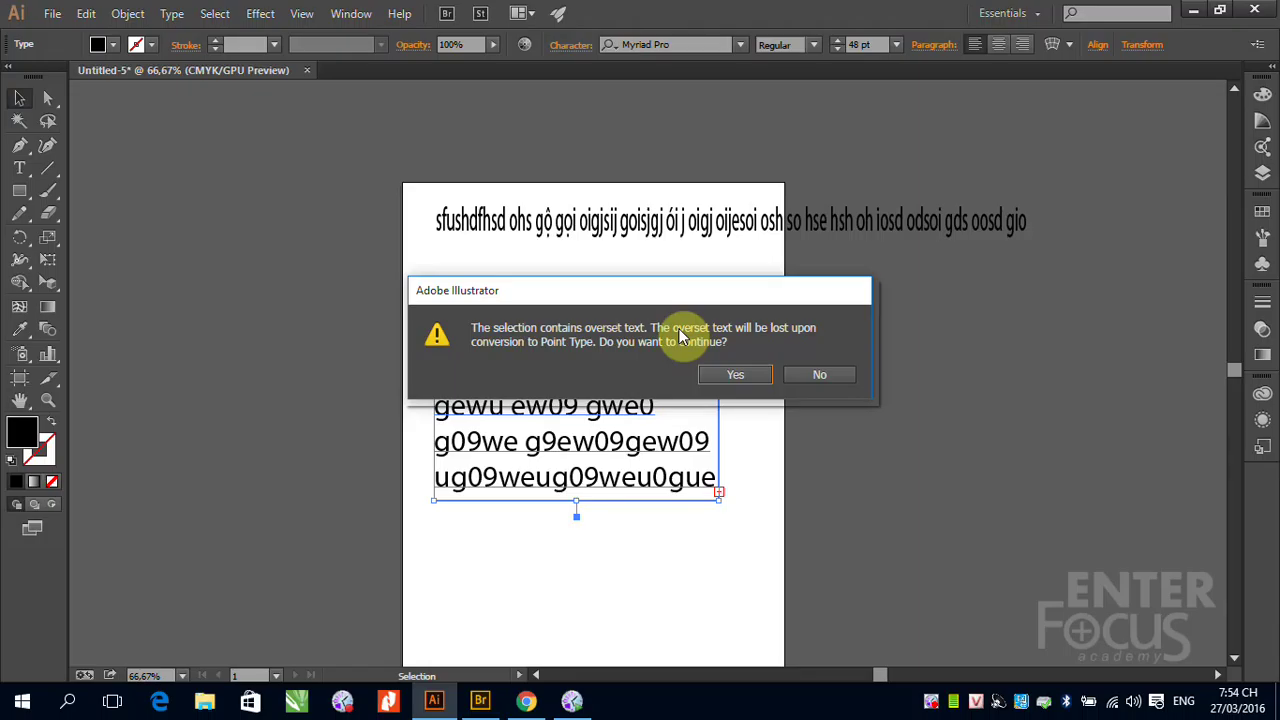
pyautogui.click(754, 376)
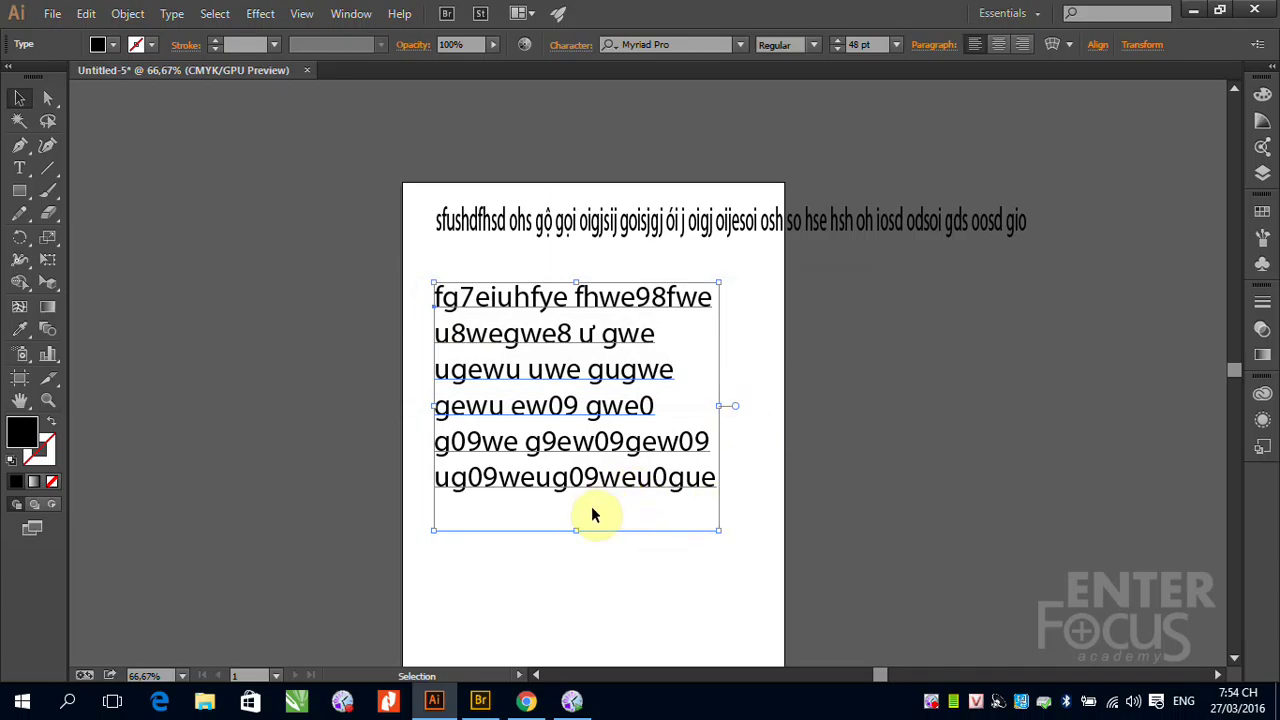
pyautogui.moveTo(579, 578); pyautogui.dragTo(579, 577)
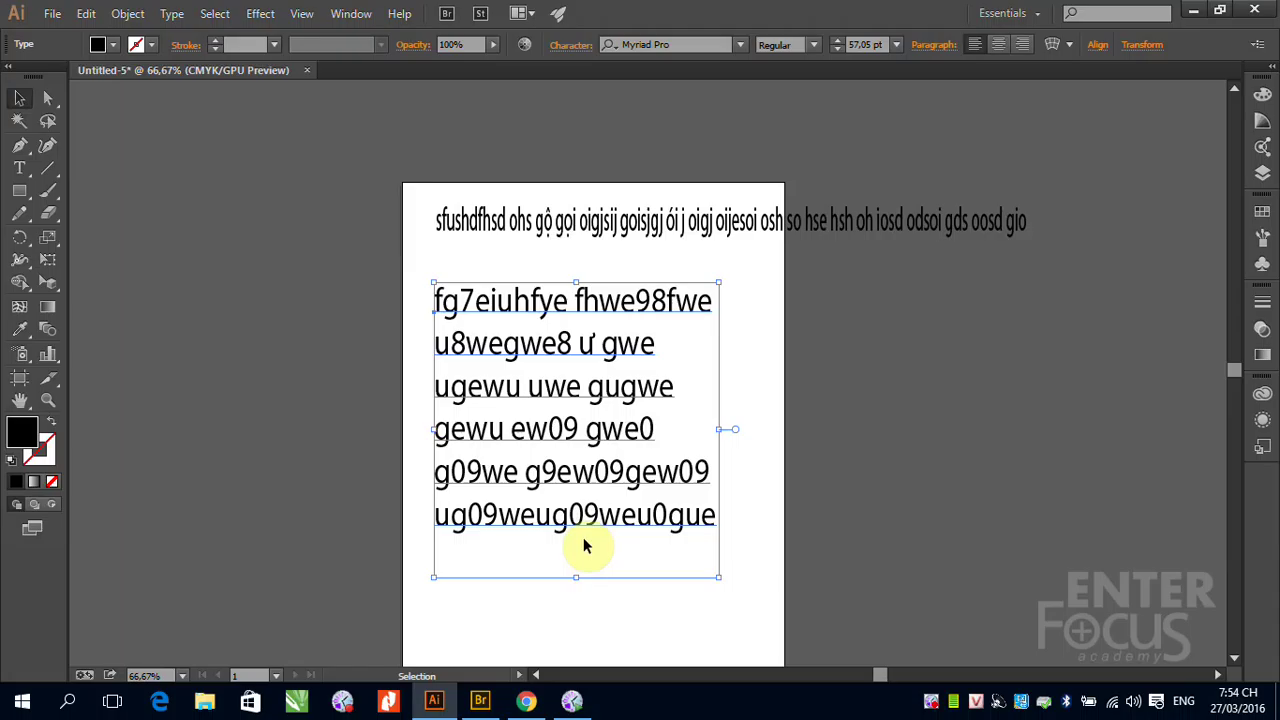
pyautogui.hotkey('ctrl', 'z')
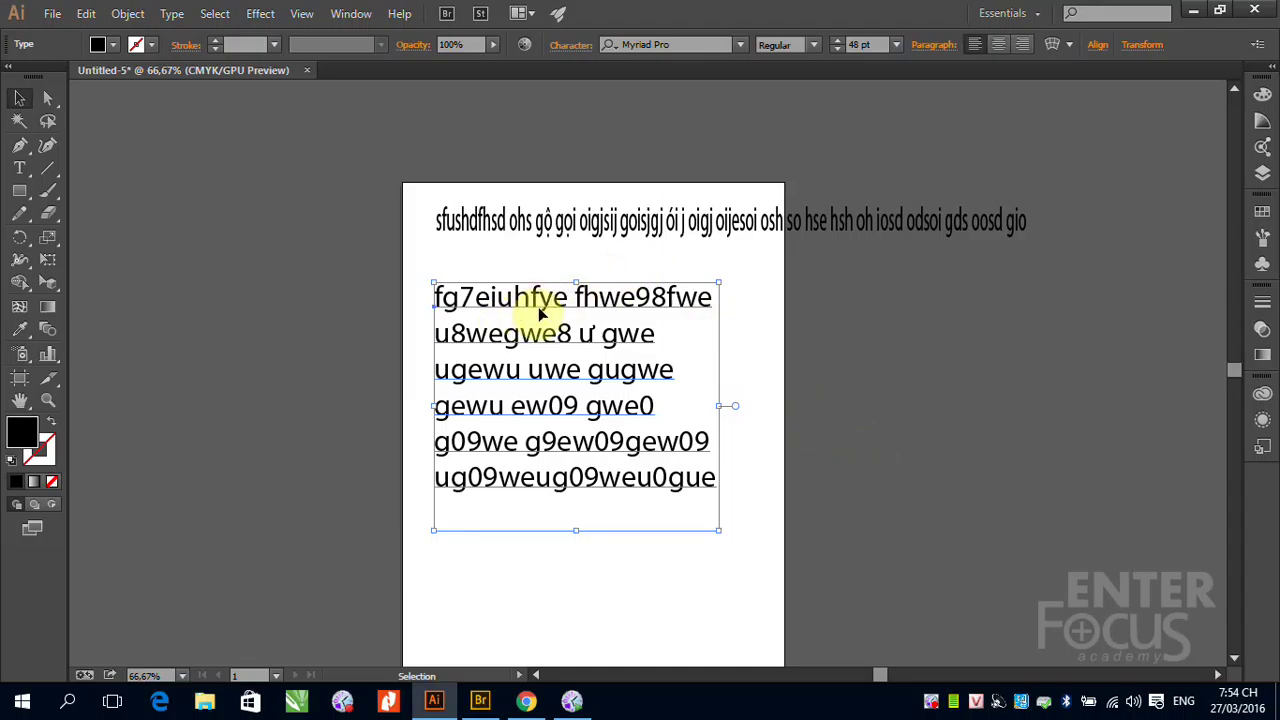
# Fill both the single line of text and the six-line text block with the CMYK Red swatch.
pyautogui.click(543, 228)
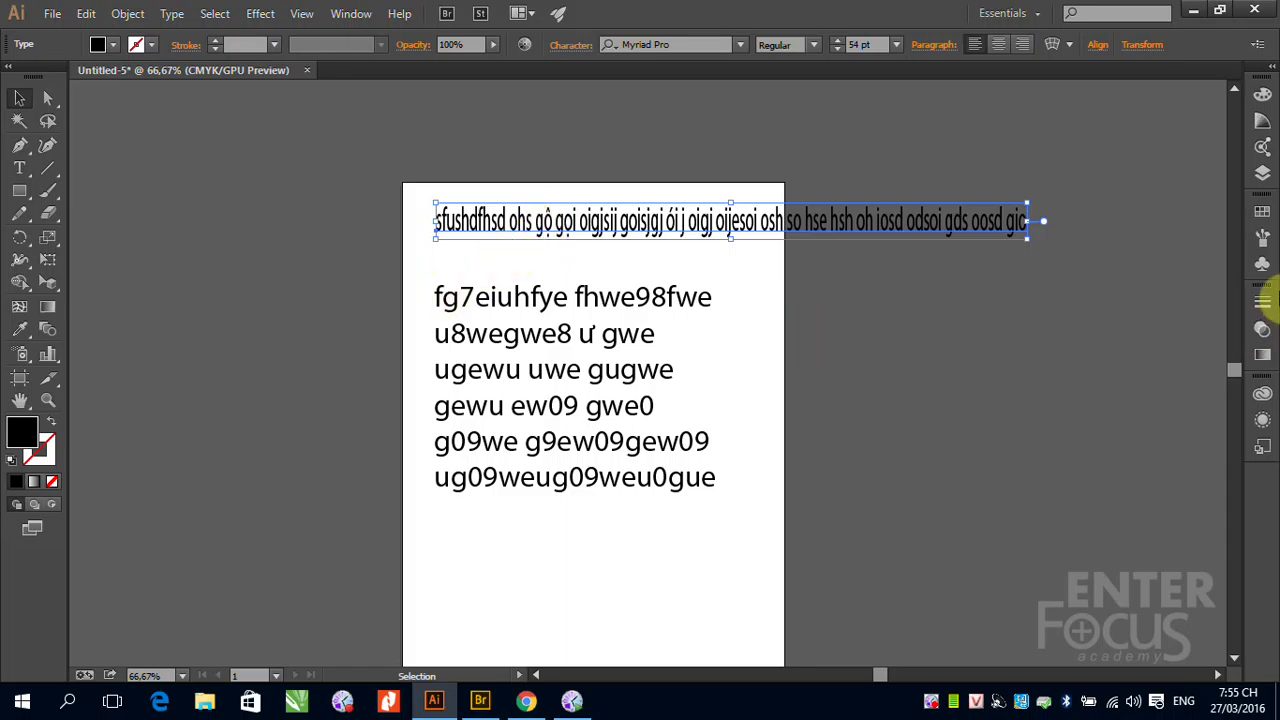
pyautogui.click(1260, 211)
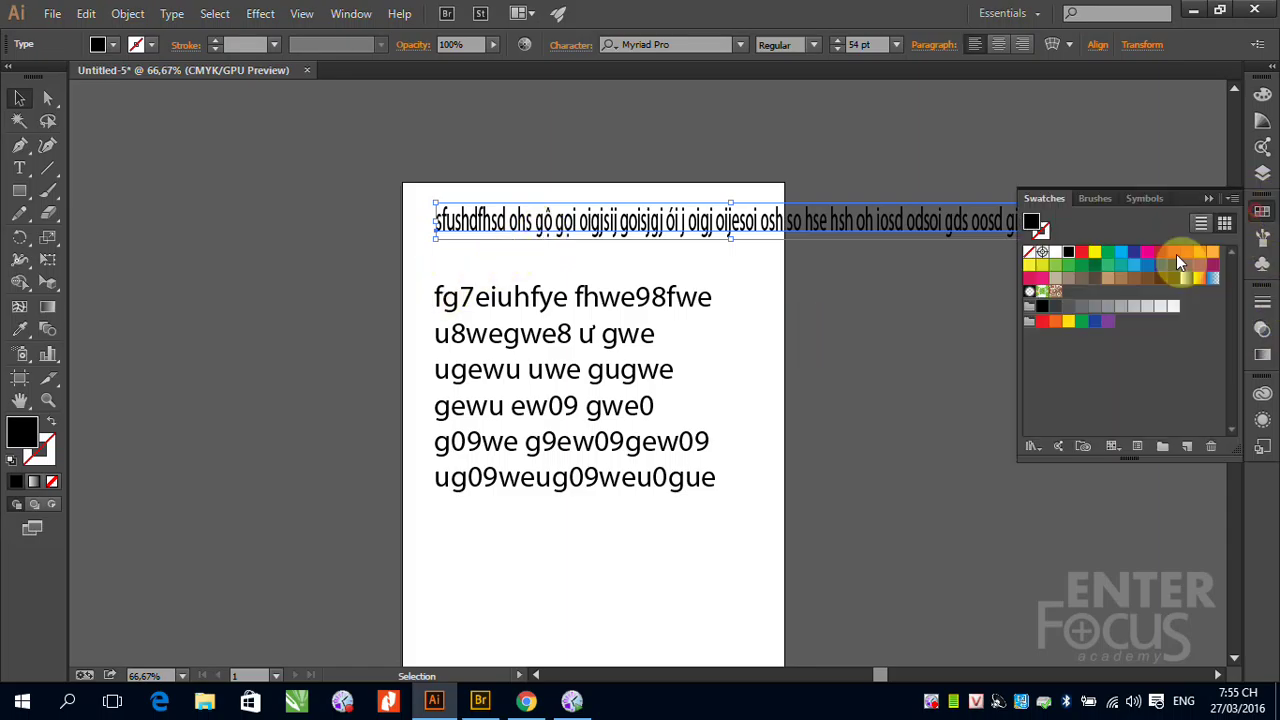
pyautogui.click(1078, 256)
pyautogui.click(634, 308)
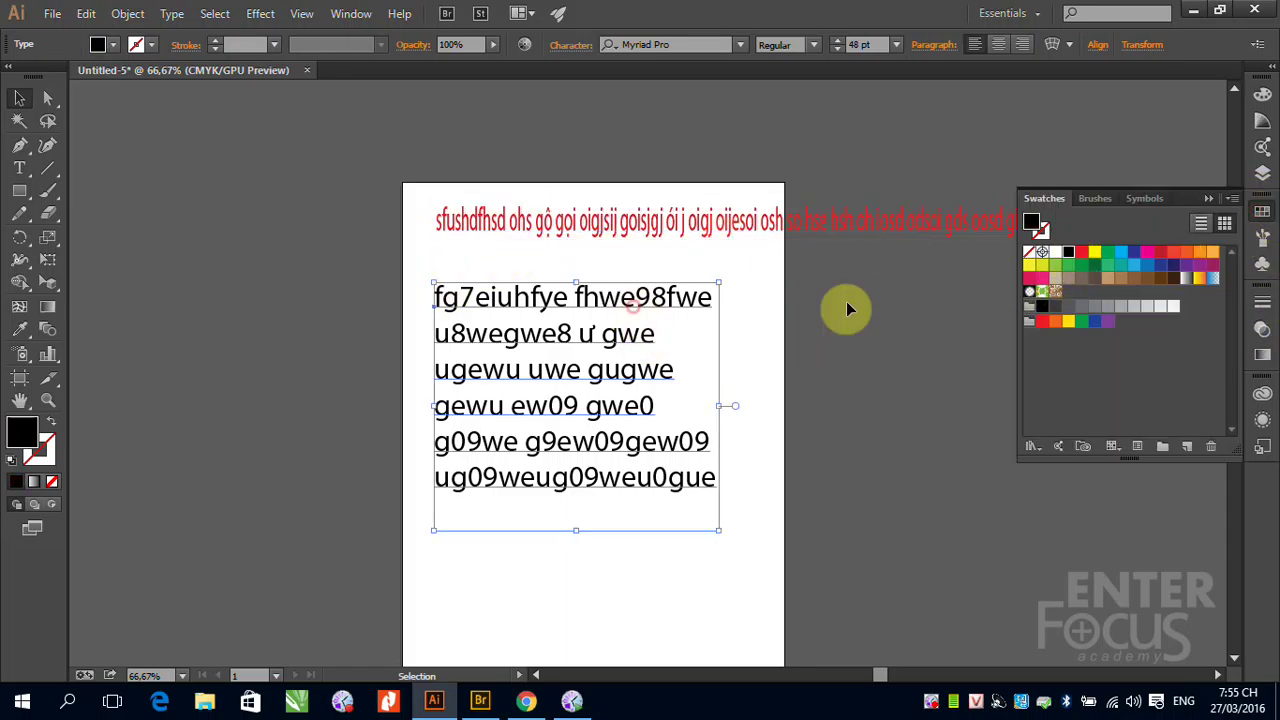
pyautogui.click(1081, 254)
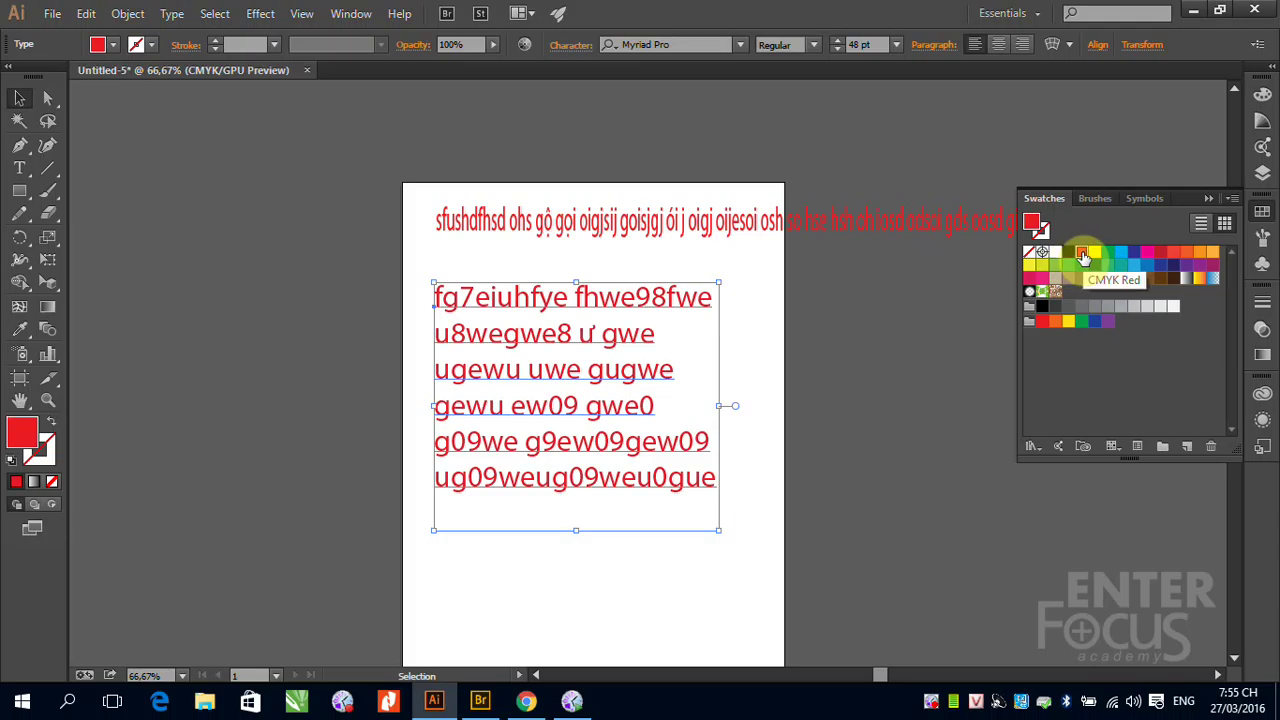
# Change the six-line text block's fill to yellow and the single line's fill to green.
pyautogui.click(1094, 252)
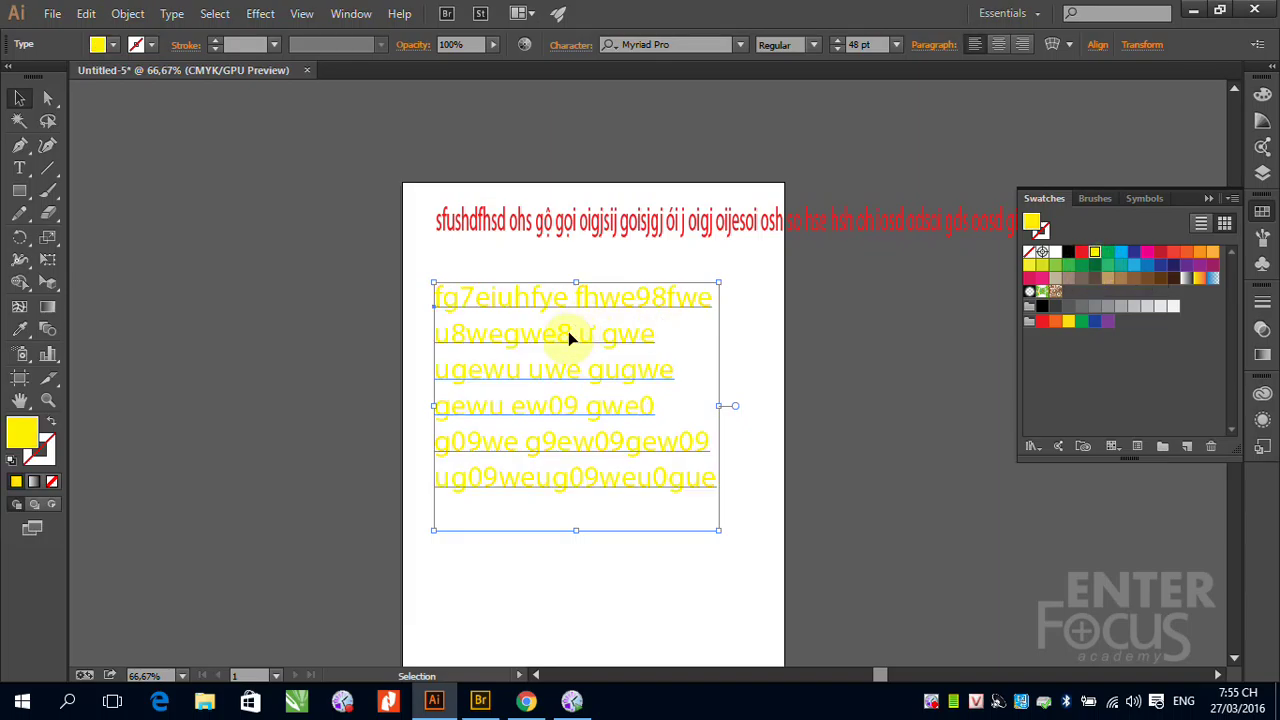
pyautogui.click(615, 230)
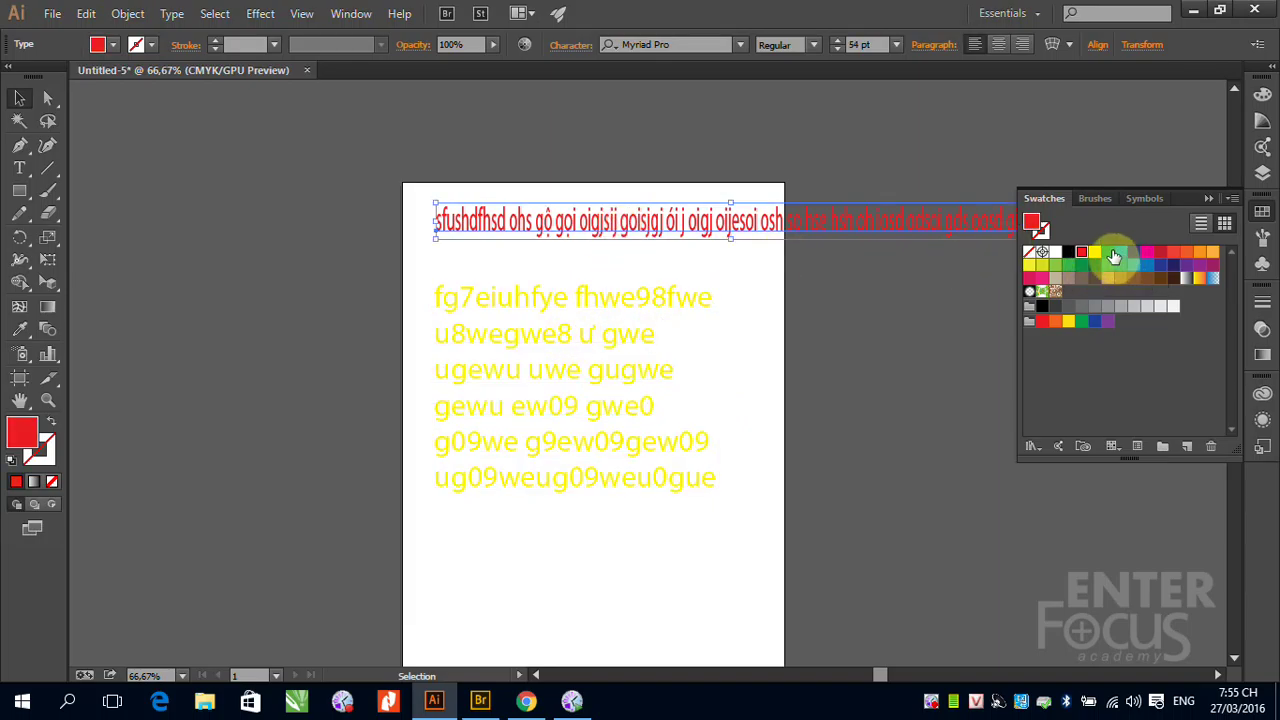
pyautogui.click(1107, 252)
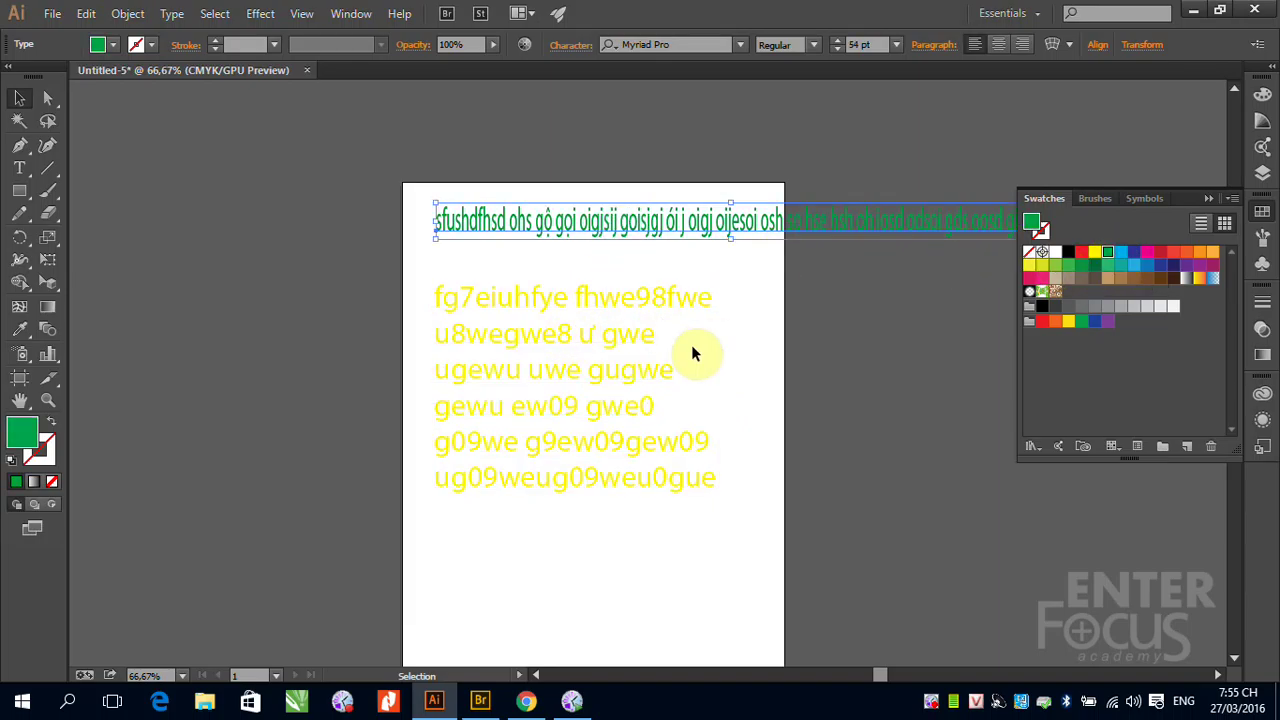
# Fill the six-line text block with the brown swirl pattern and draw a rectangle of about 168 by 135 pt, same fill, left of the artboard.
pyautogui.click(592, 296)
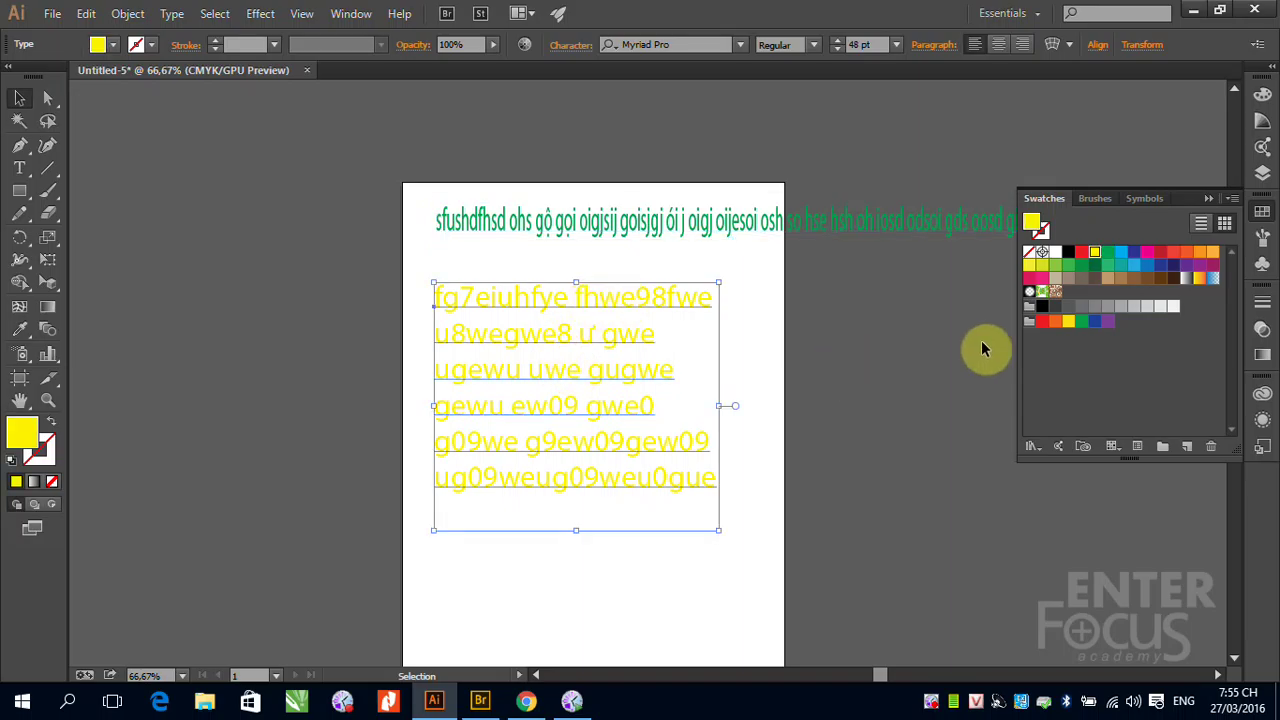
pyautogui.click(1052, 291)
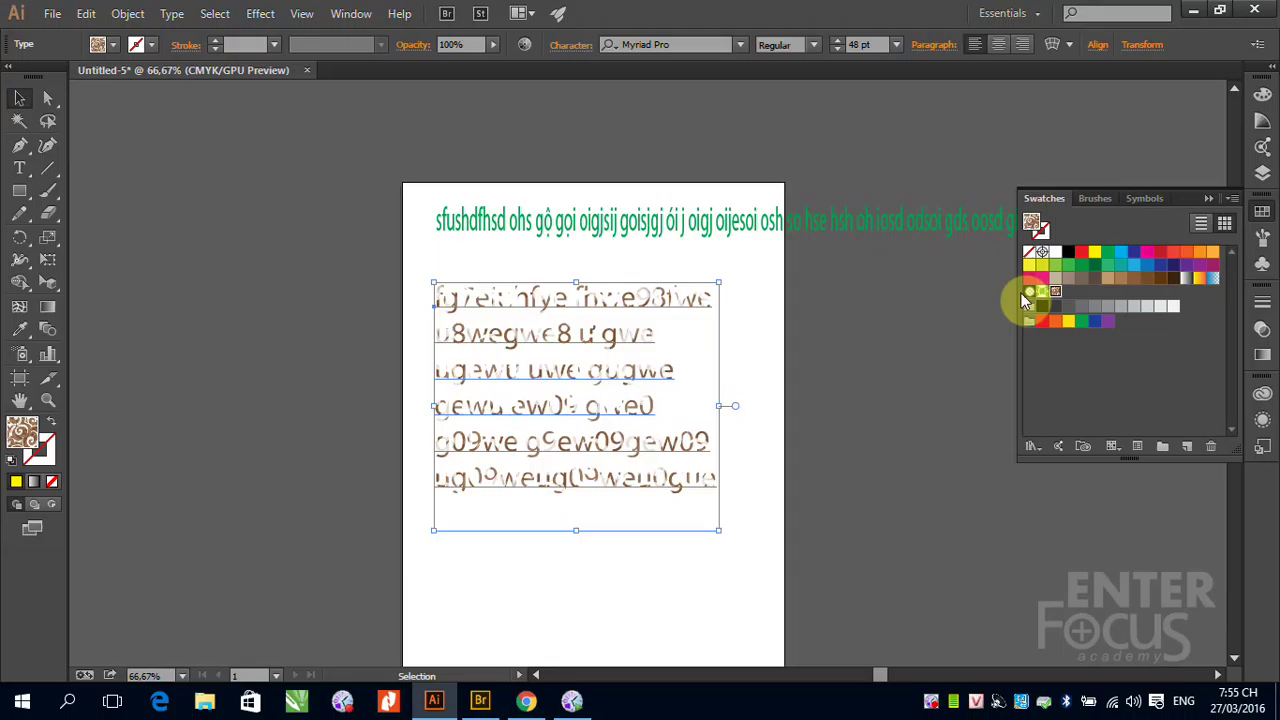
pyautogui.click(20, 191)
pyautogui.moveTo(256, 240); pyautogui.dragTo(362, 324)
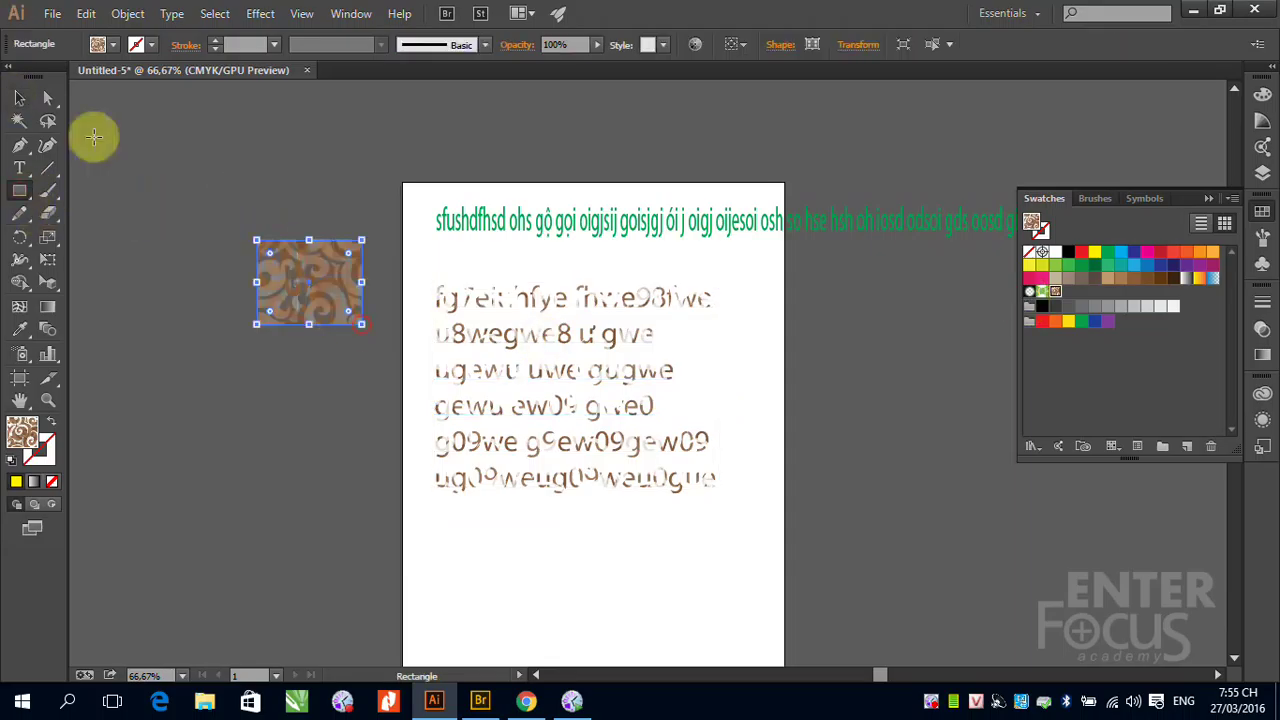
# Apply the white-to-black linear gradient fill to the rectangle and to the single line of text.
pyautogui.click(20, 96)
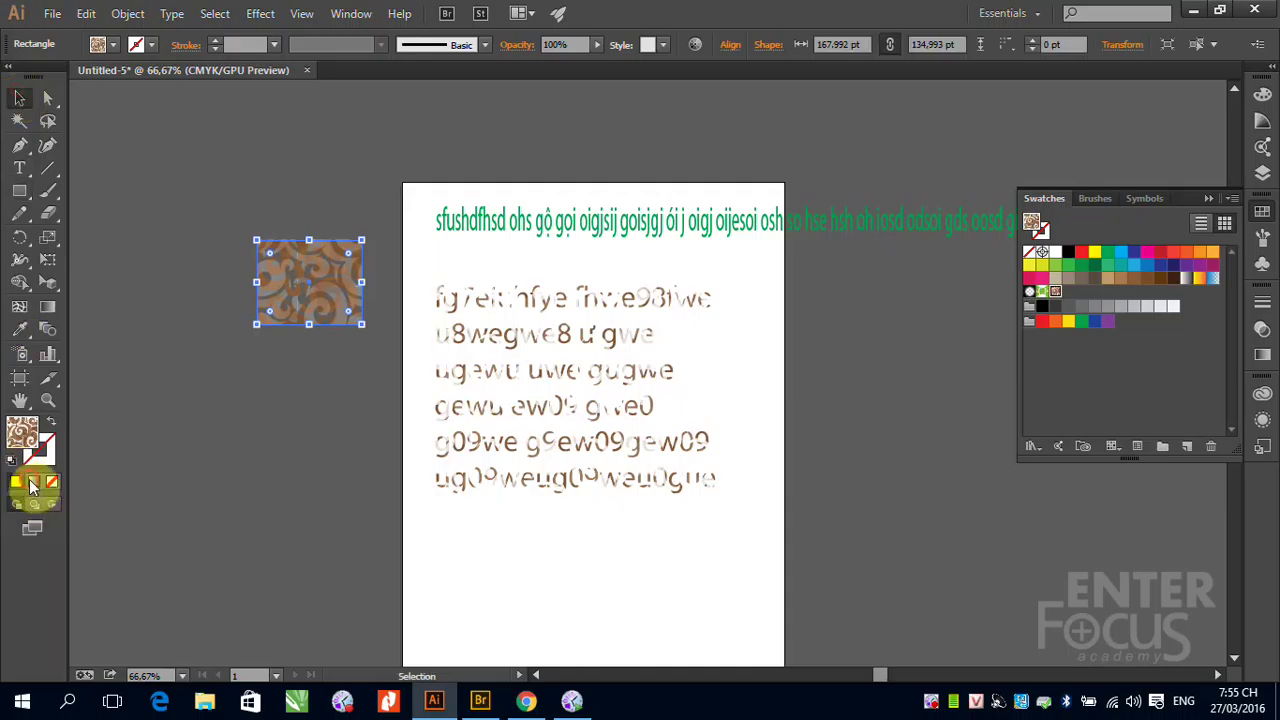
pyautogui.click(33, 481)
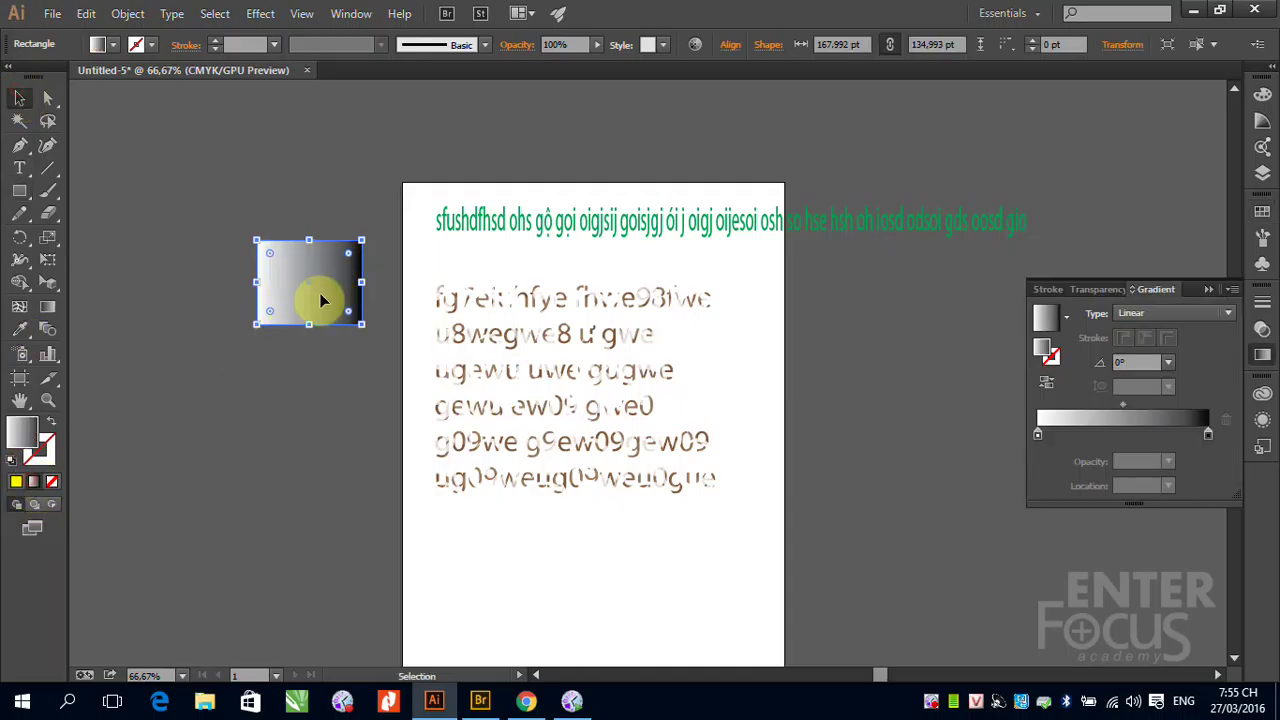
pyautogui.click(478, 224)
pyautogui.click(33, 481)
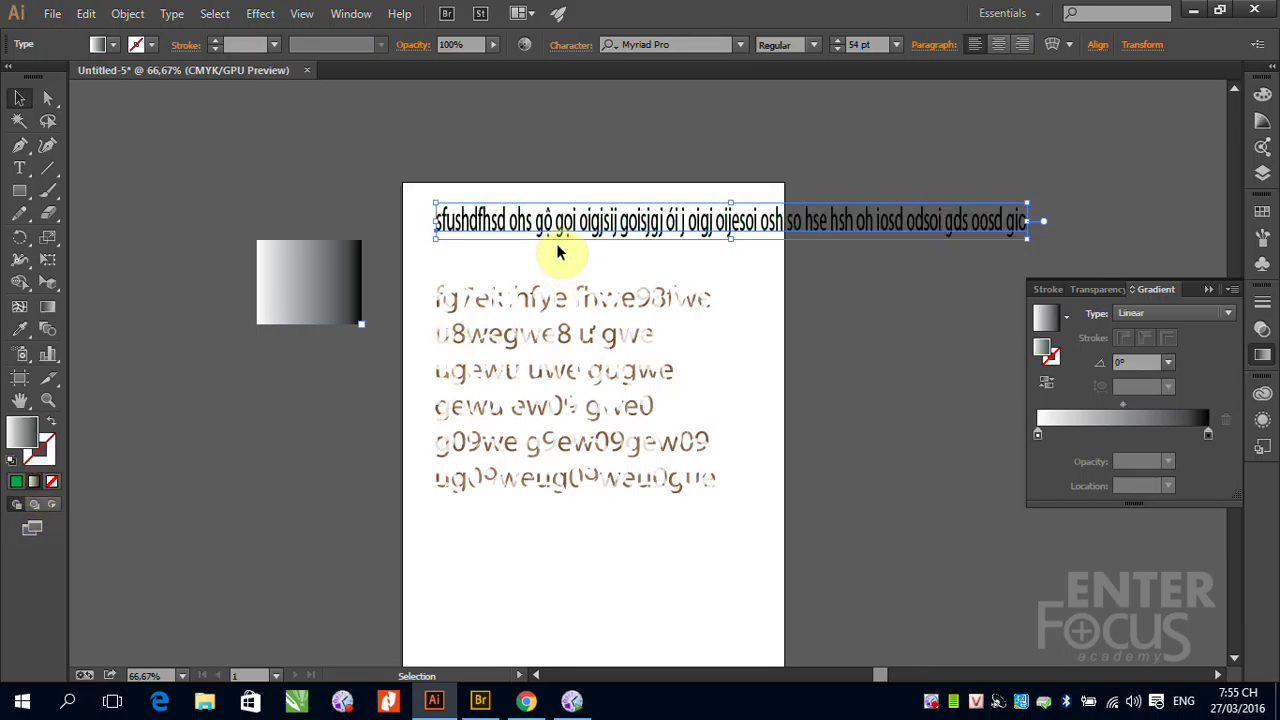
# Delete the gradient-filled single line of text near the artboard's upper edge.
pyautogui.moveTo(443, 177); pyautogui.dragTo(609, 257)
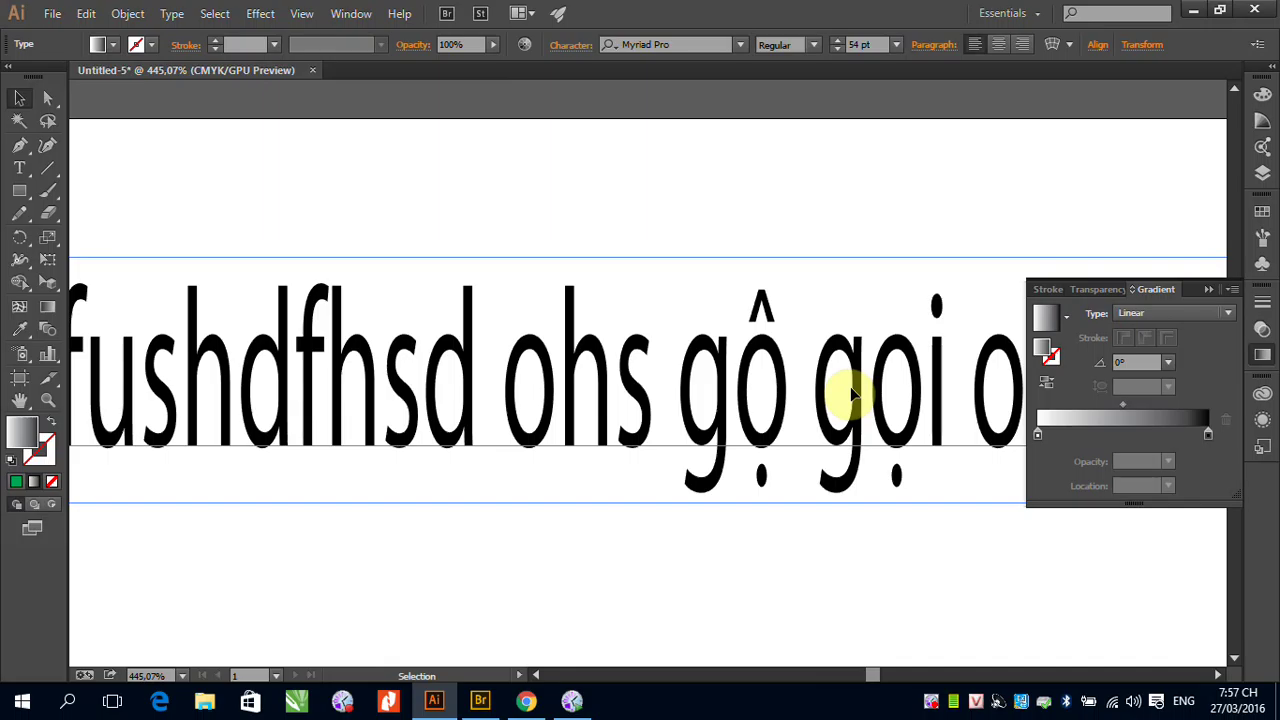
pyautogui.hotkey('ctrl', '-')
pyautogui.hotkey('ctrl', '-')
pyautogui.hotkey('ctrl', '-')
pyautogui.hotkey('ctrl', '-')
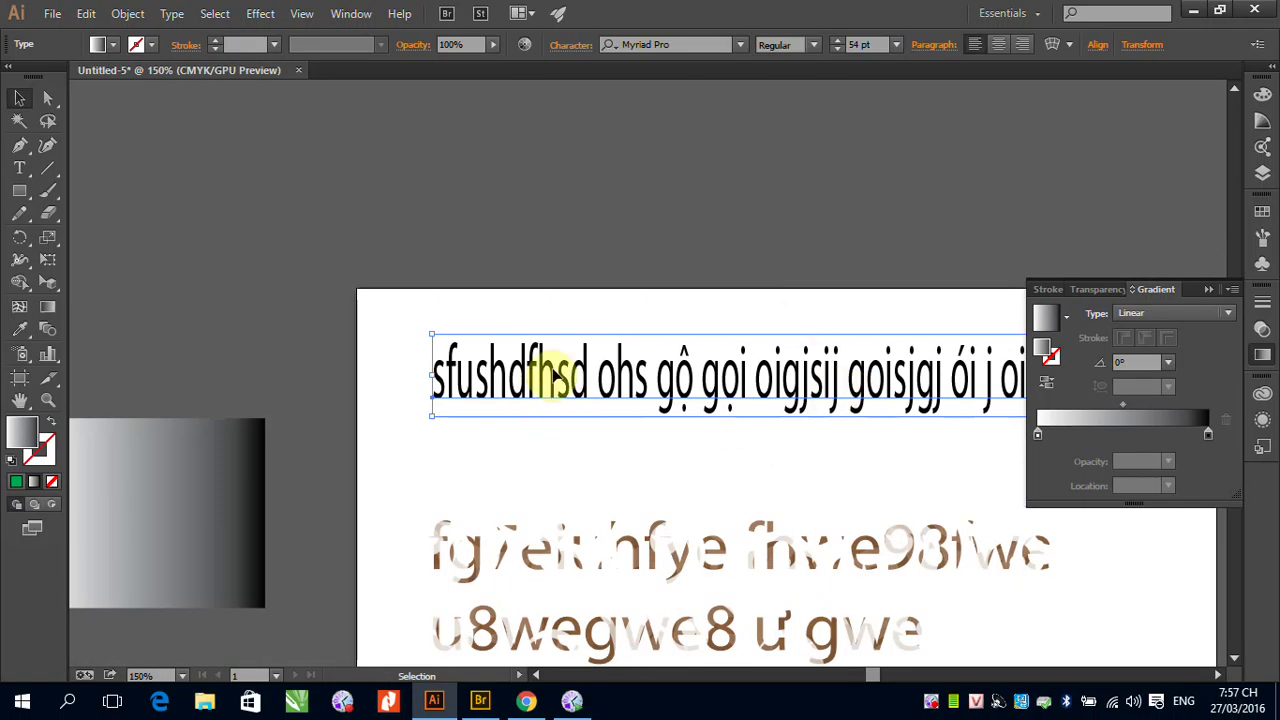
pyautogui.click(1210, 290)
pyautogui.click(765, 243)
pyautogui.click(726, 412)
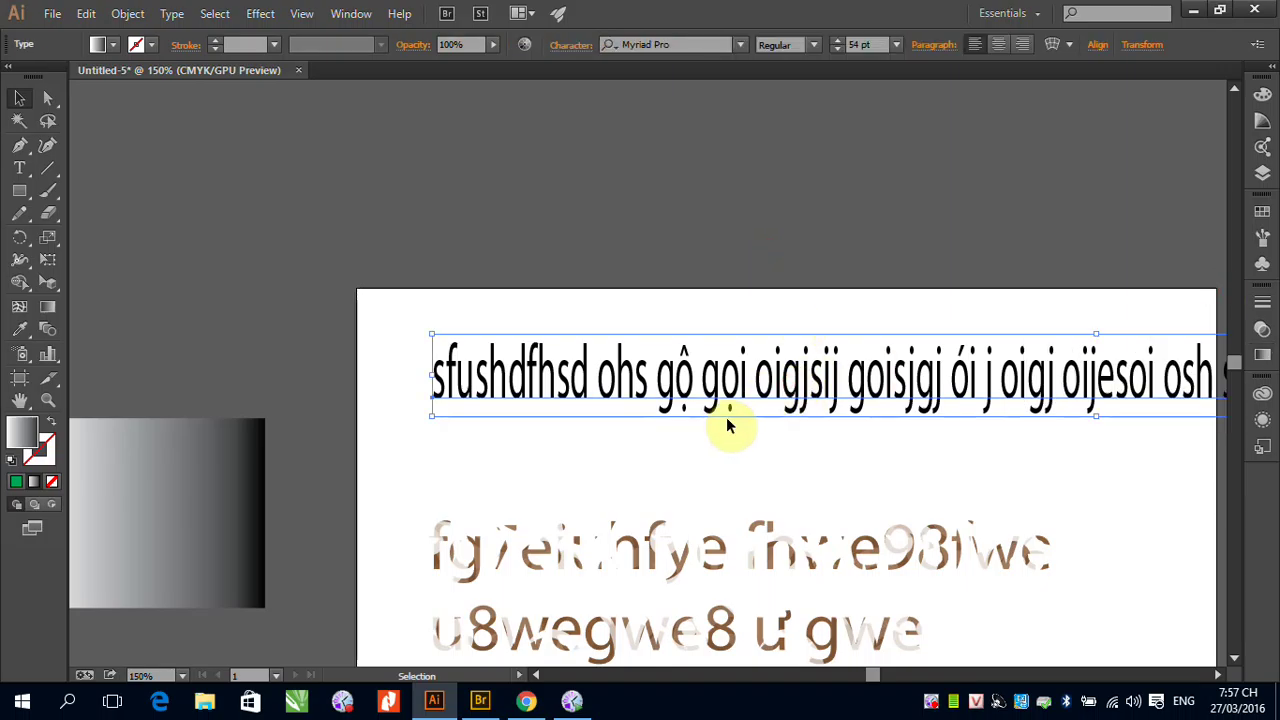
pyautogui.press('Delete')
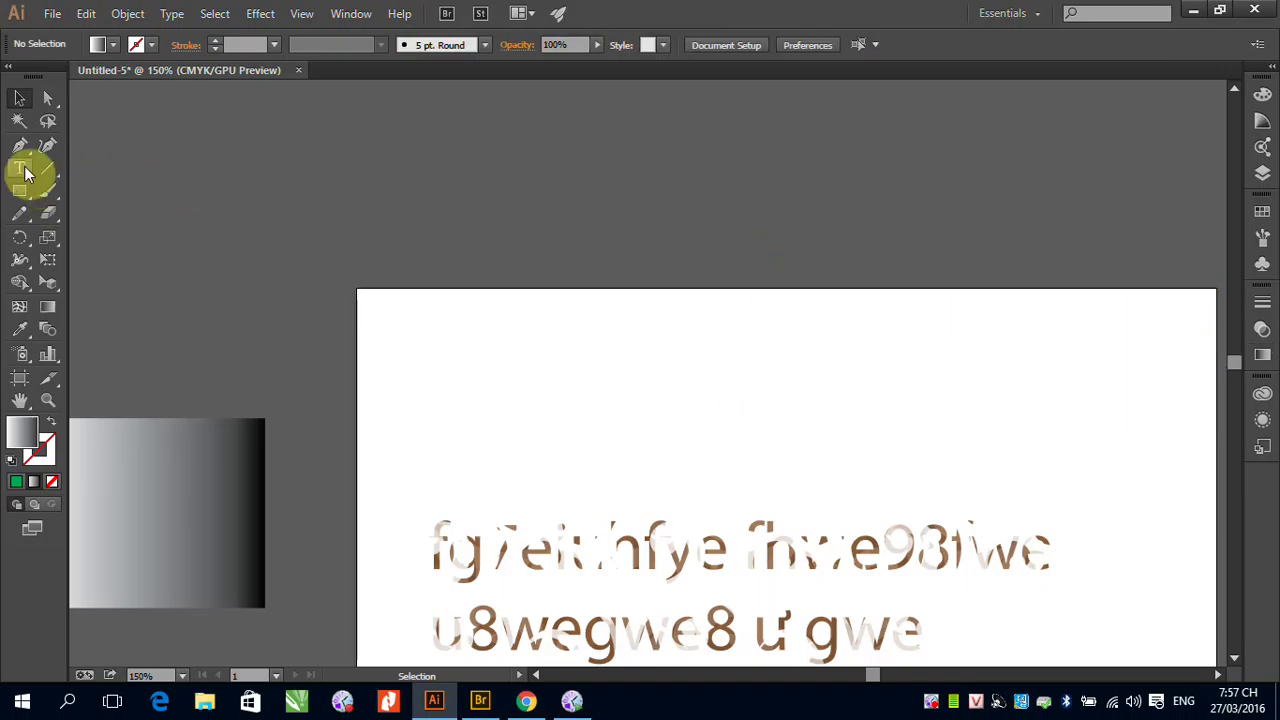
pyautogui.click(19, 168)
pyautogui.click(414, 378)
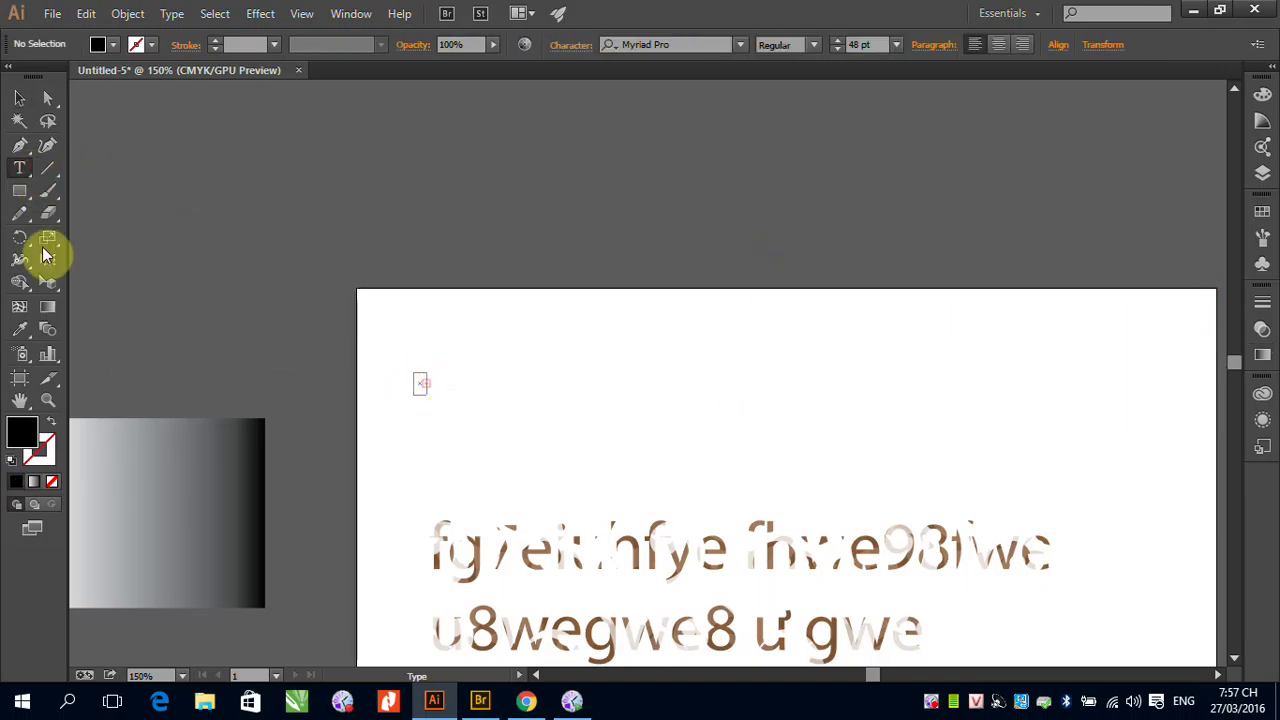
pyautogui.click(19, 97)
pyautogui.click(429, 386)
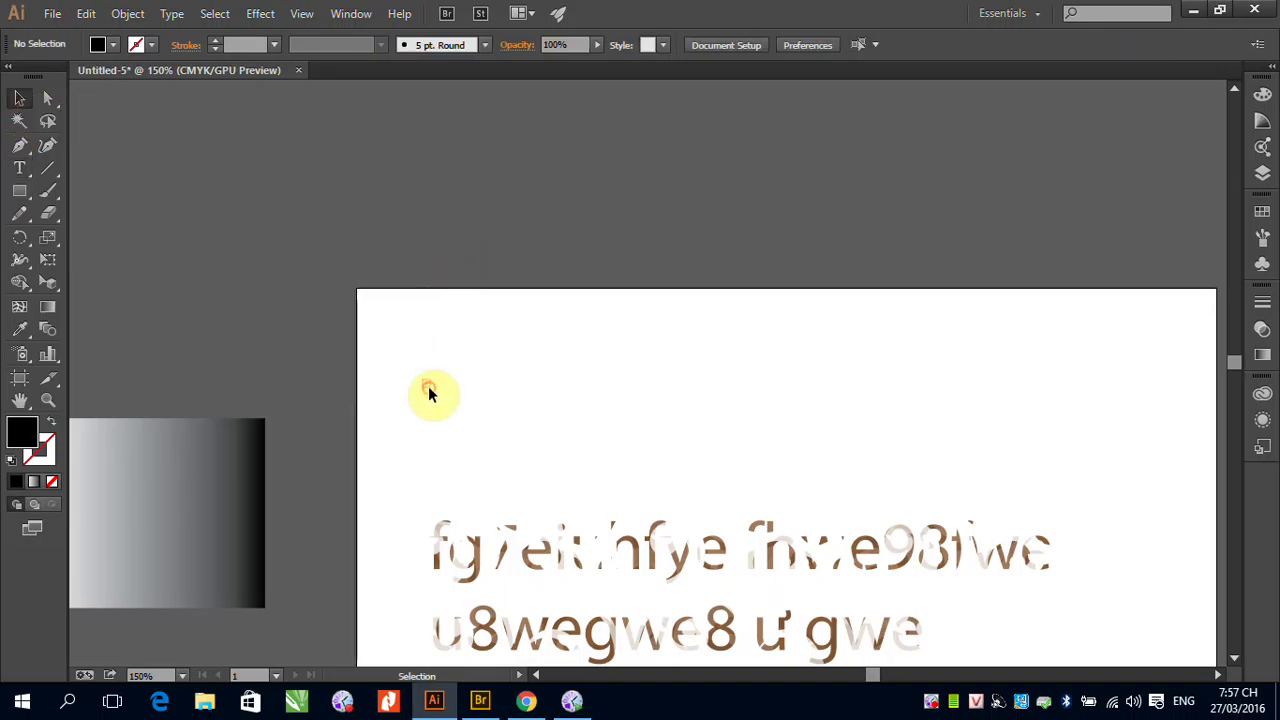
pyautogui.moveTo(388, 348); pyautogui.dragTo(451, 443)
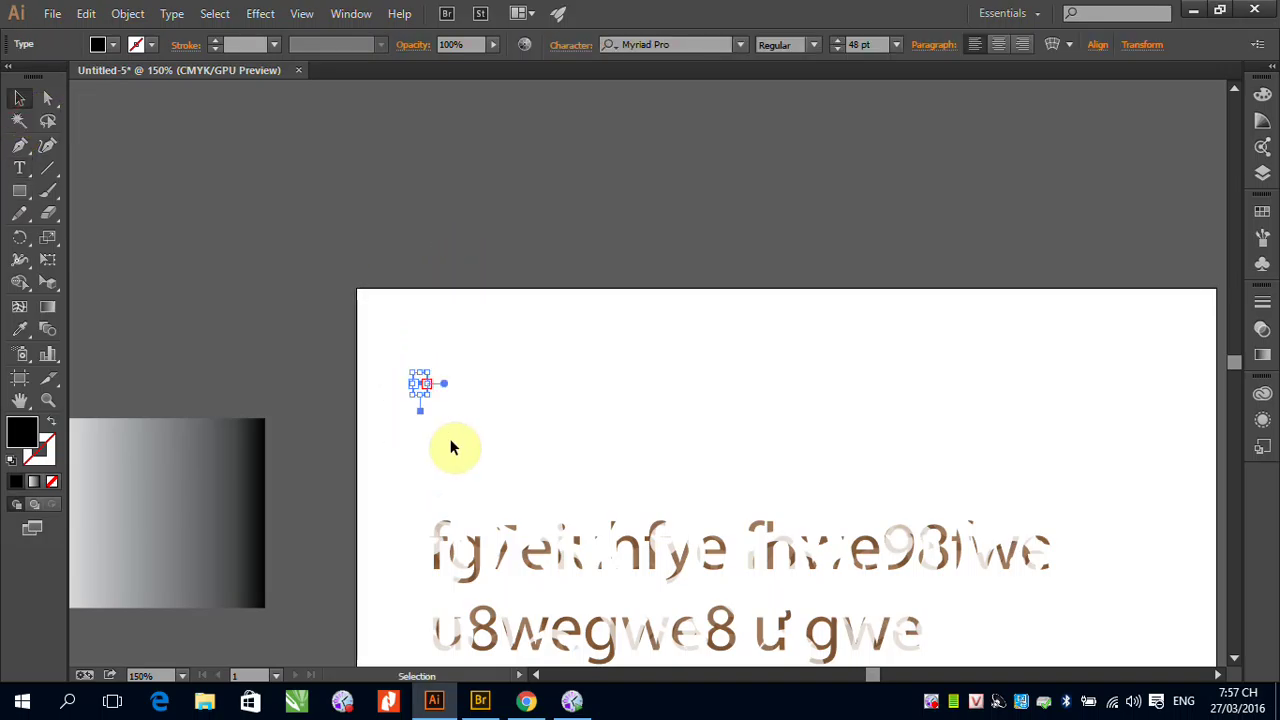
pyautogui.press('Delete')
# Add the point text "NHẬP TEXT VÀO ILLUSTRATOR" above the six-line text block and move it to fit within the artboard's width.
pyautogui.click(19, 167)
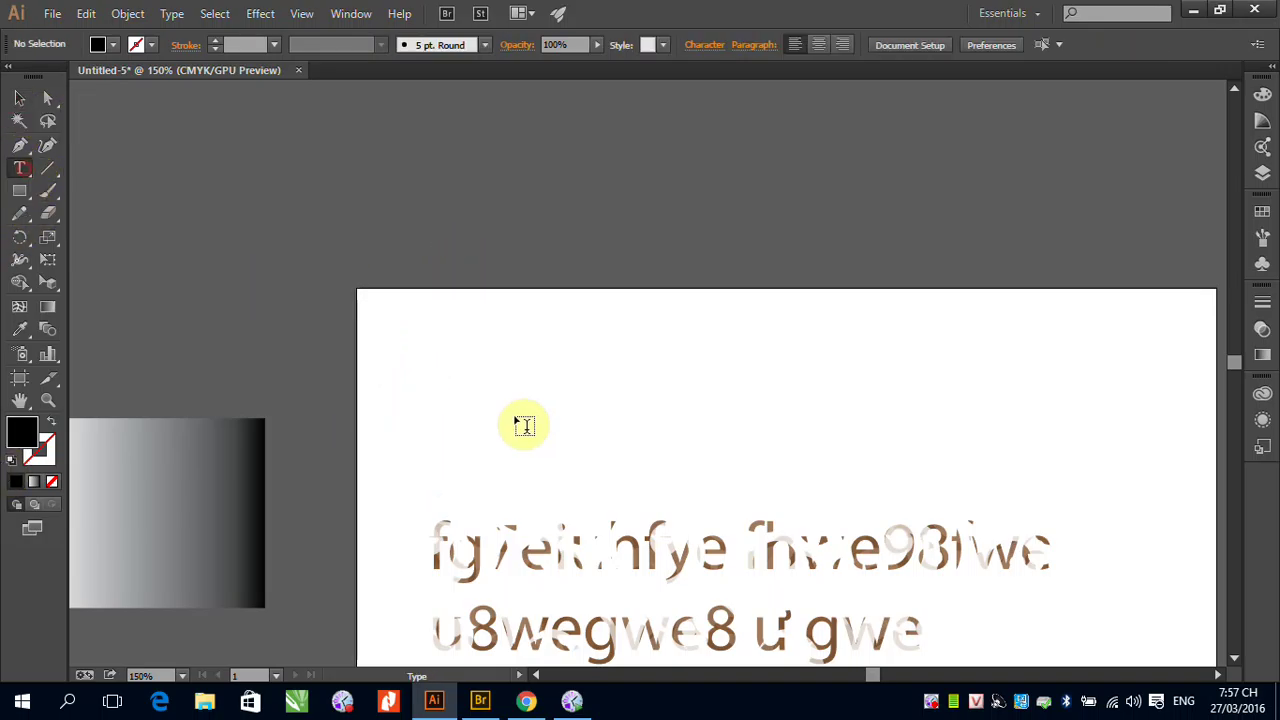
pyautogui.click(463, 408)
pyautogui.write('NH')
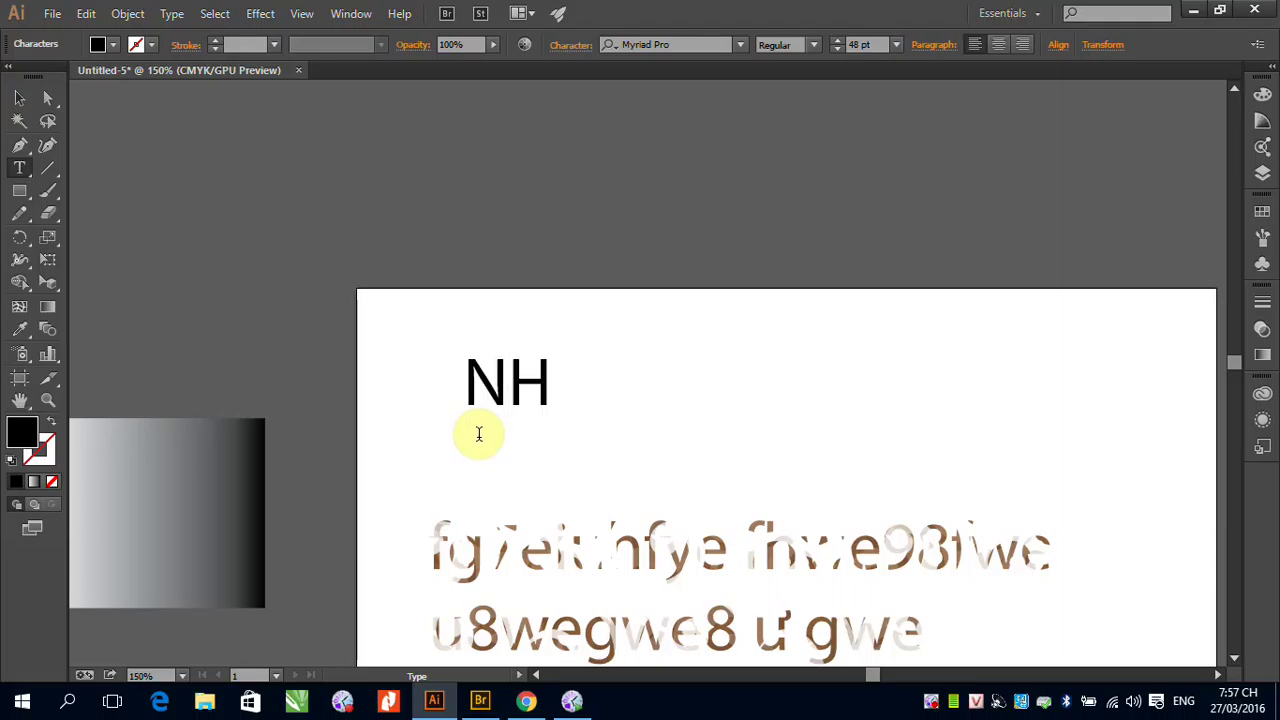
pyautogui.write('ÂJP TEX')
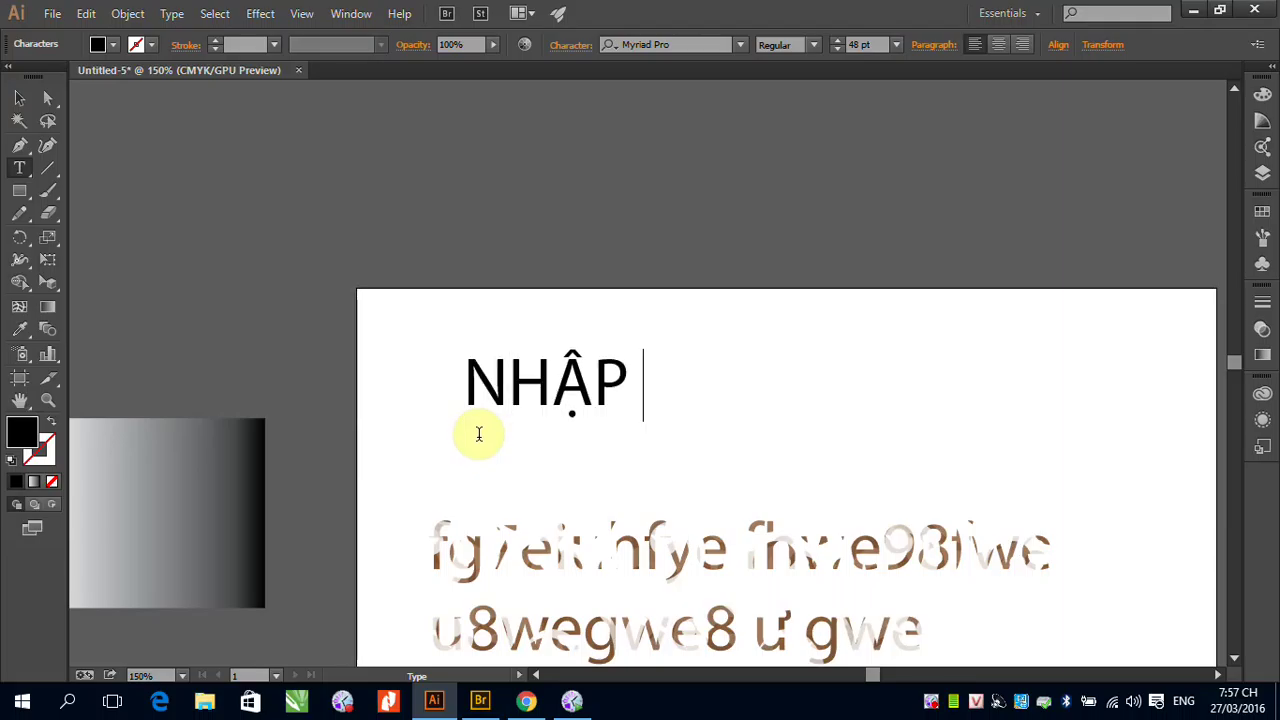
pyautogui.write('XT')
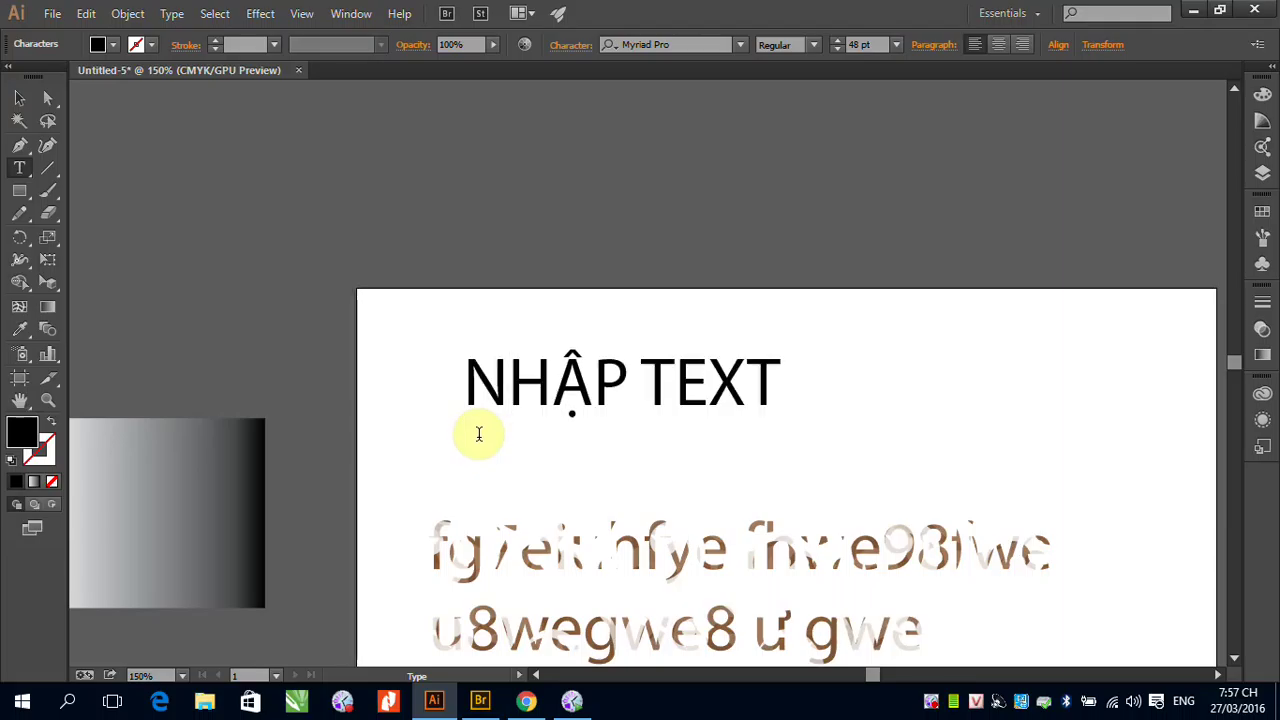
pyautogui.write(' VAFO IL')
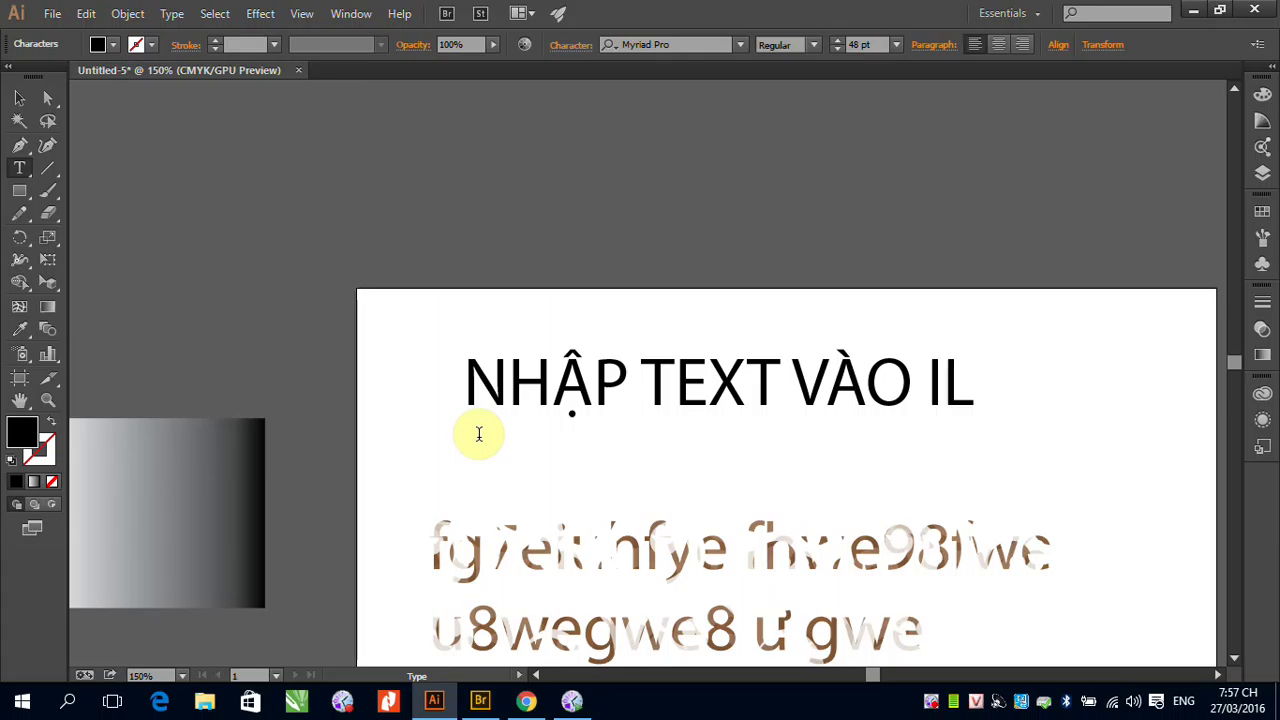
pyautogui.write('LUSTRATOR')
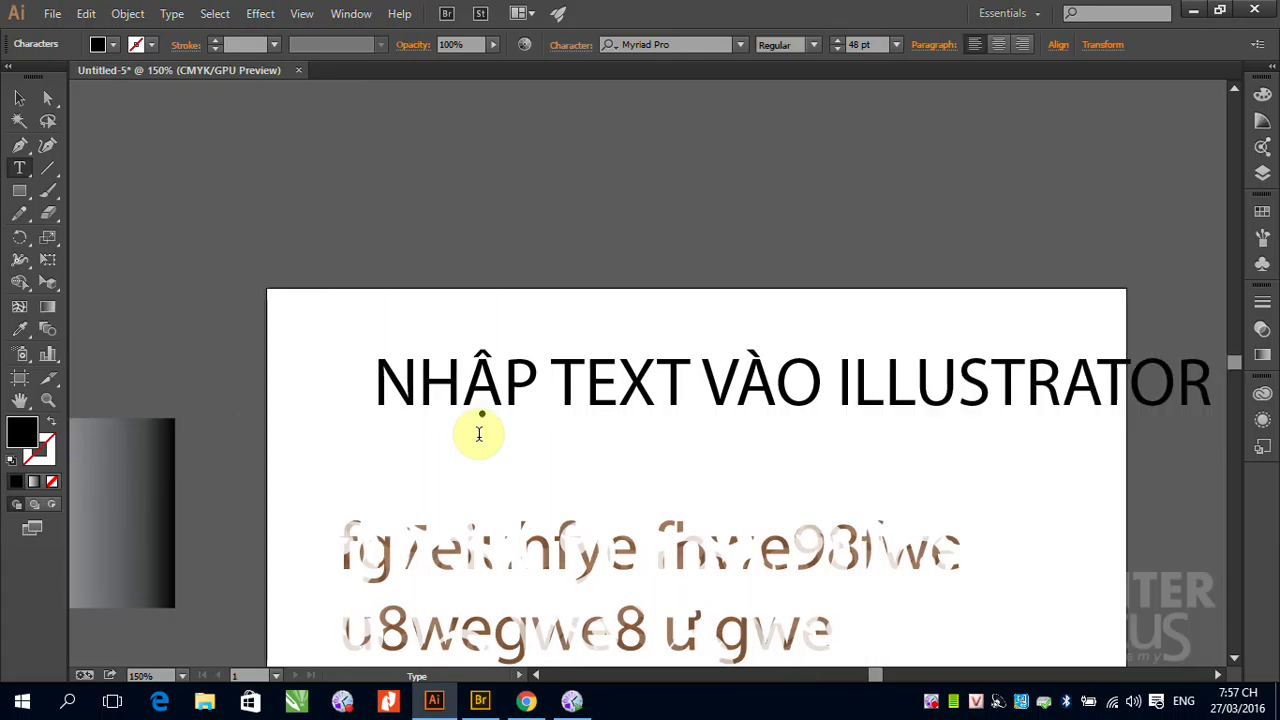
pyautogui.click(18, 99)
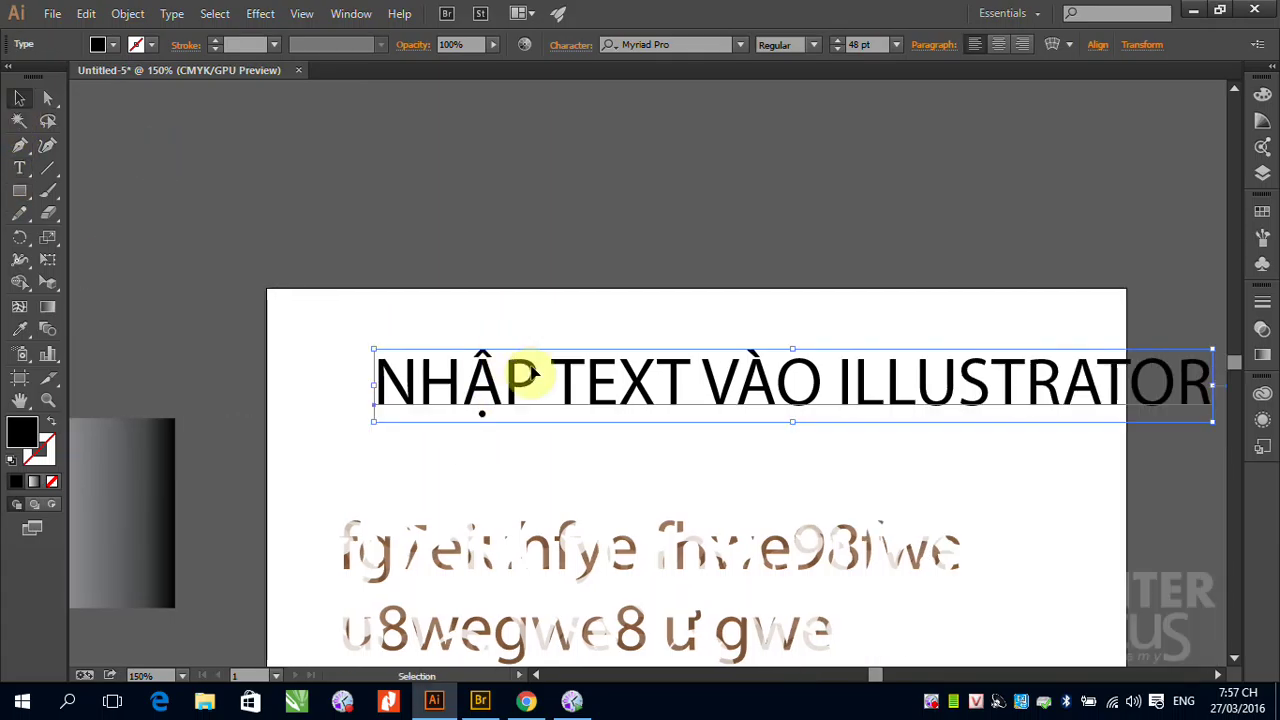
pyautogui.moveTo(634, 400); pyautogui.dragTo(543, 367)
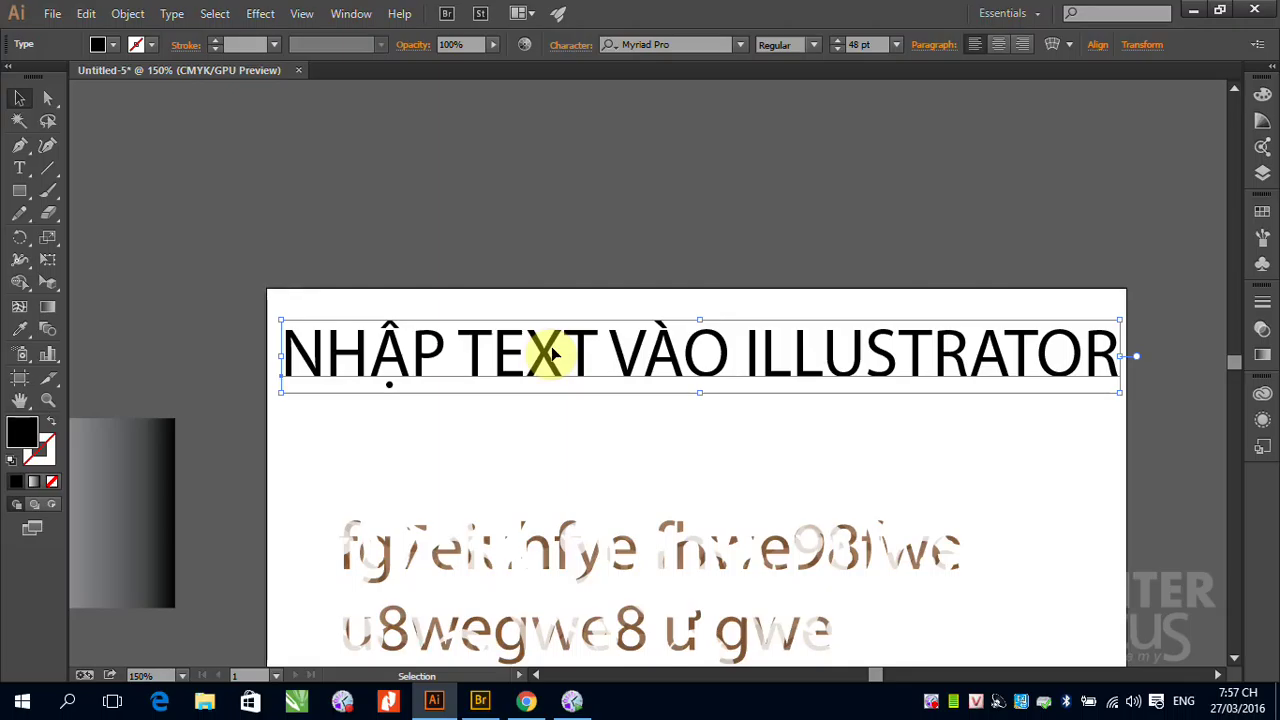
# Convert the "NHẬP TEXT VÀO ILLUSTRATOR" text to outlines and fill it with the yellow-to-red gradient swatch.
pyautogui.click(172, 18)
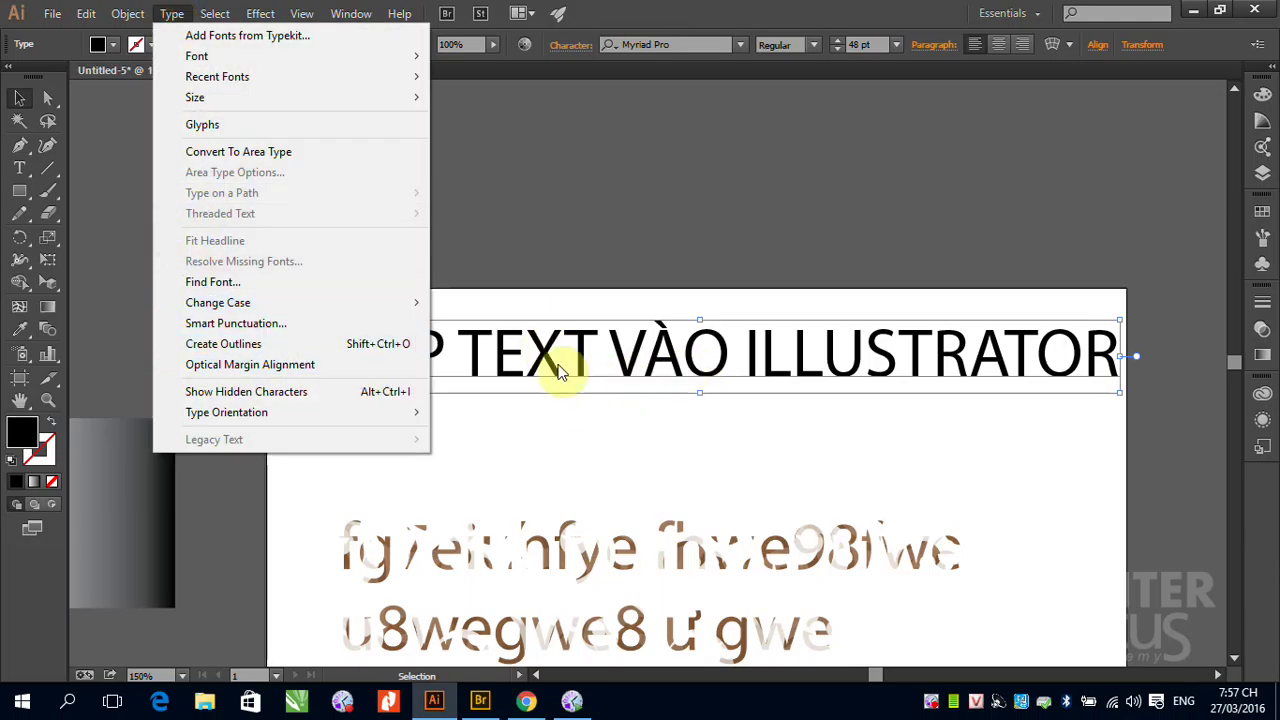
pyautogui.click(238, 346)
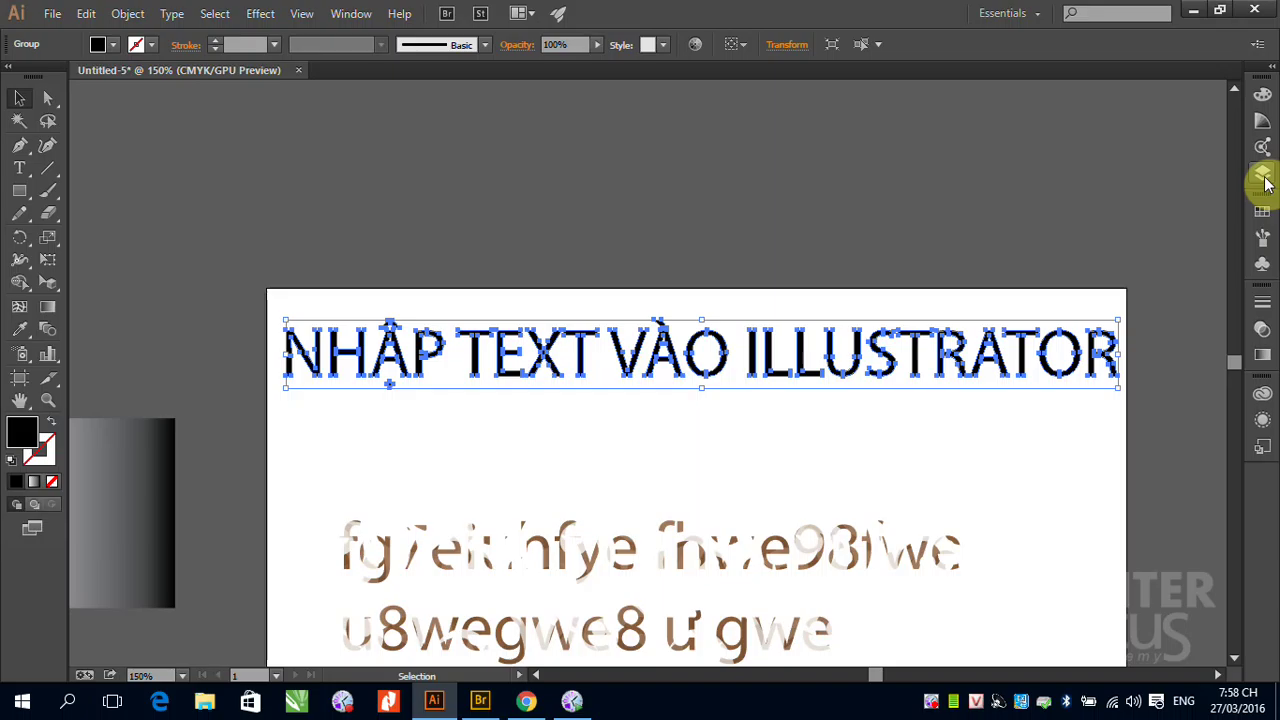
pyautogui.click(1262, 211)
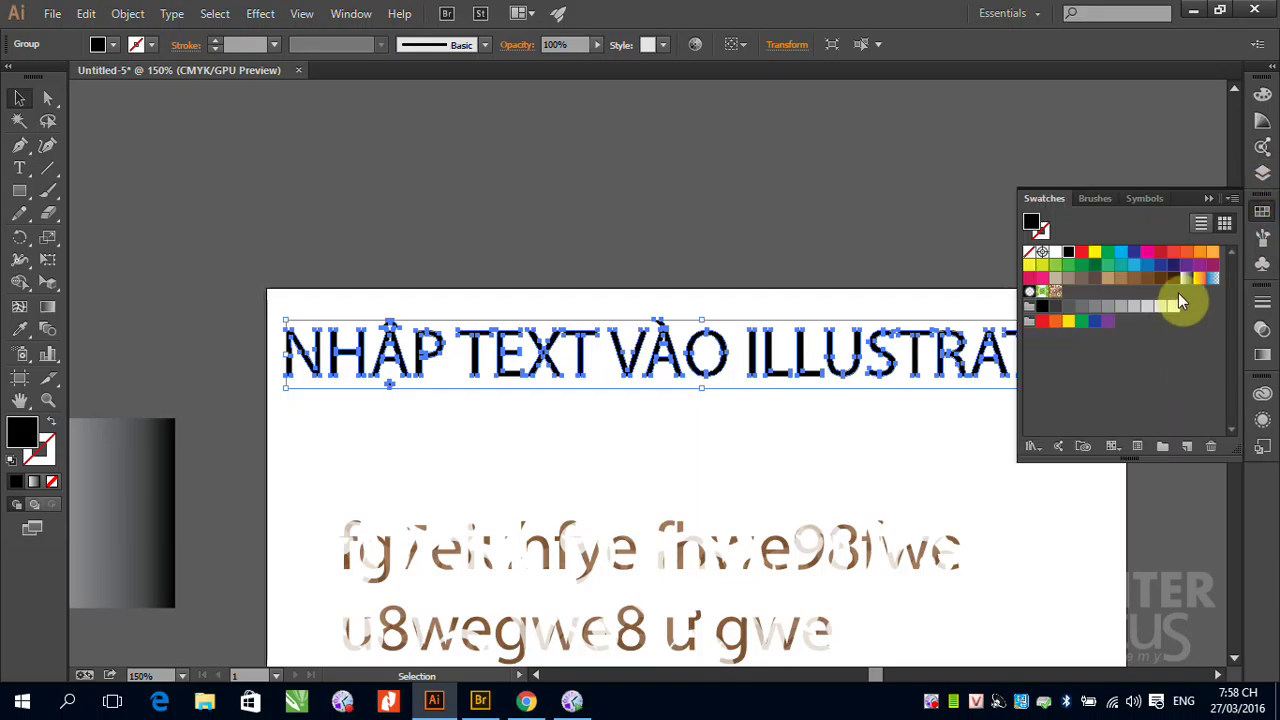
pyautogui.click(1199, 278)
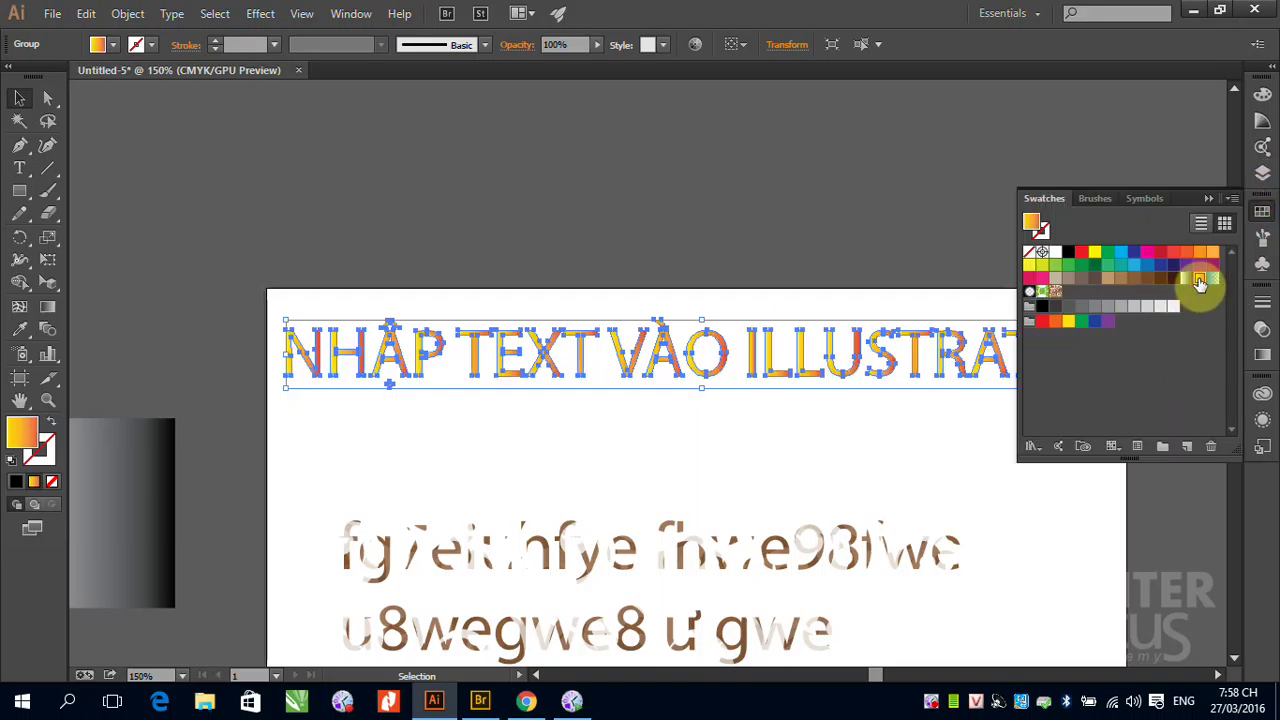
pyautogui.click(1207, 199)
pyautogui.click(1006, 430)
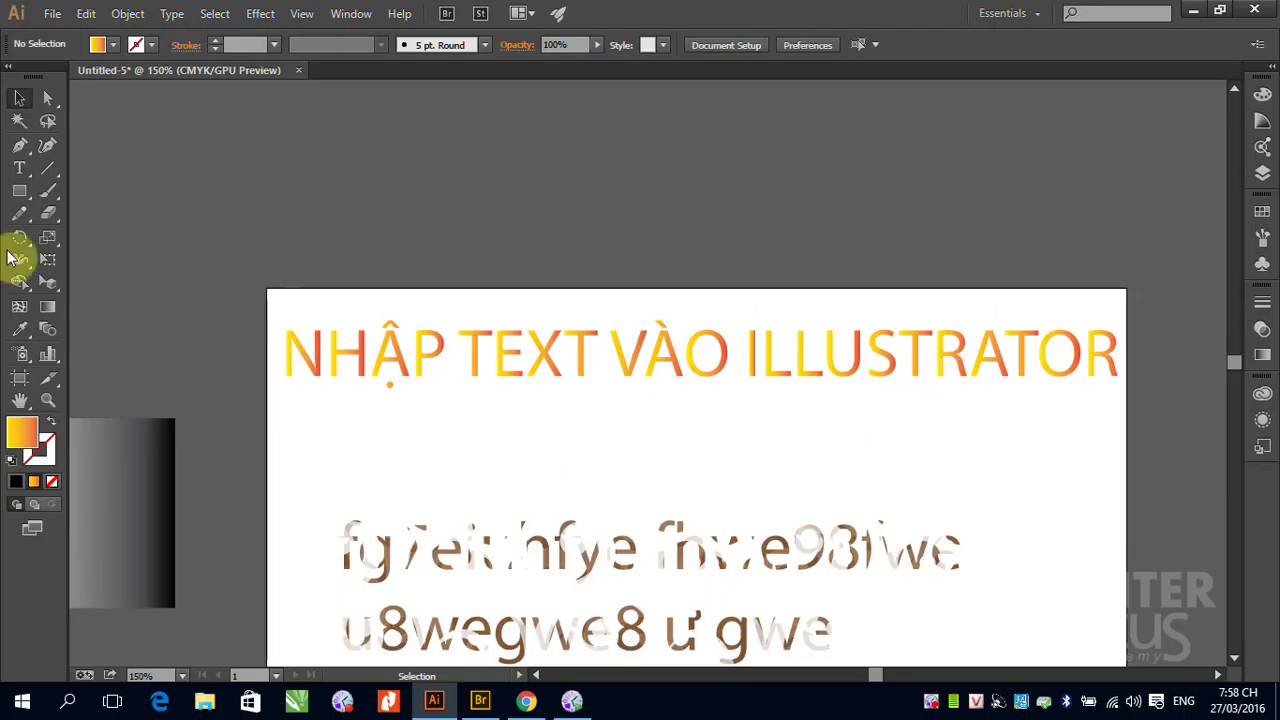
# Draw a rectangle about 591 pt wide with the yellow-to-red gradient directly below the outlined text, and delete the six-line text block.
pyautogui.click(19, 190)
pyautogui.moveTo(289, 406); pyautogui.dragTo(518, 438)
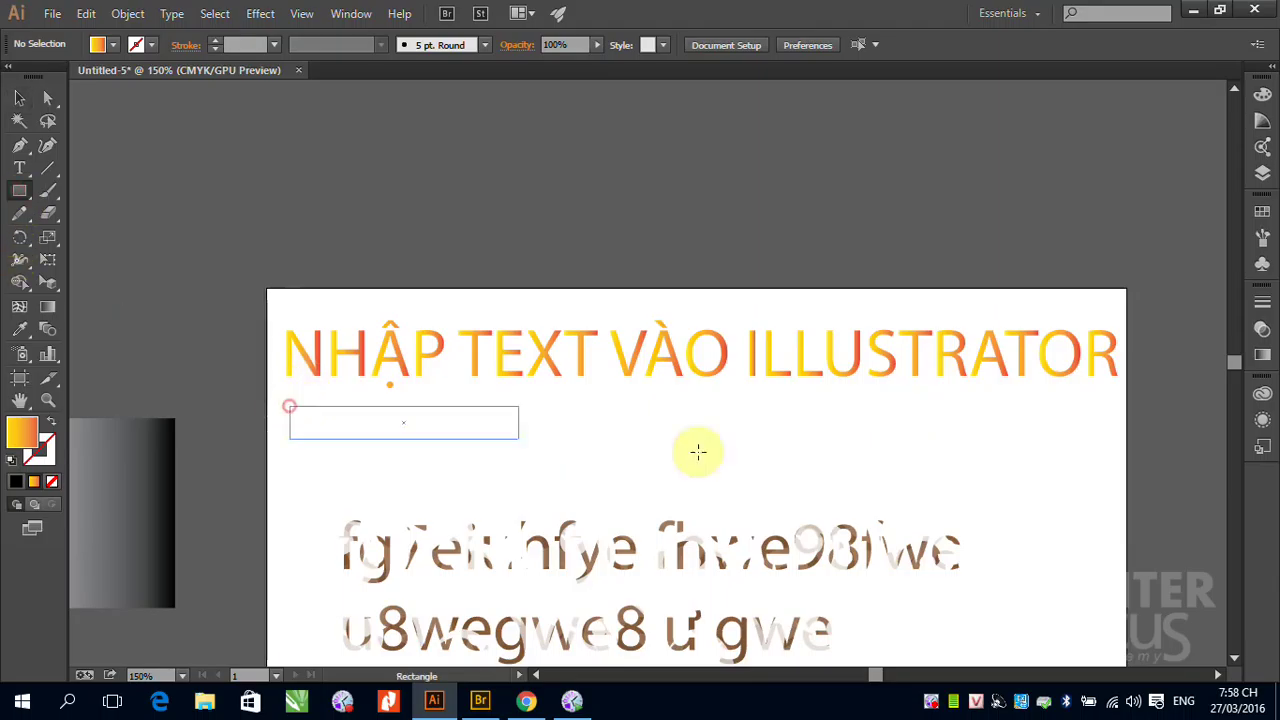
pyautogui.moveTo(698, 452)
pyautogui.mouseDown()
pyautogui.moveTo(1111, 457)
pyautogui.moveTo(1121, 470)
pyautogui.mouseUp()
pyautogui.click(19, 97)
pyautogui.click(575, 166)
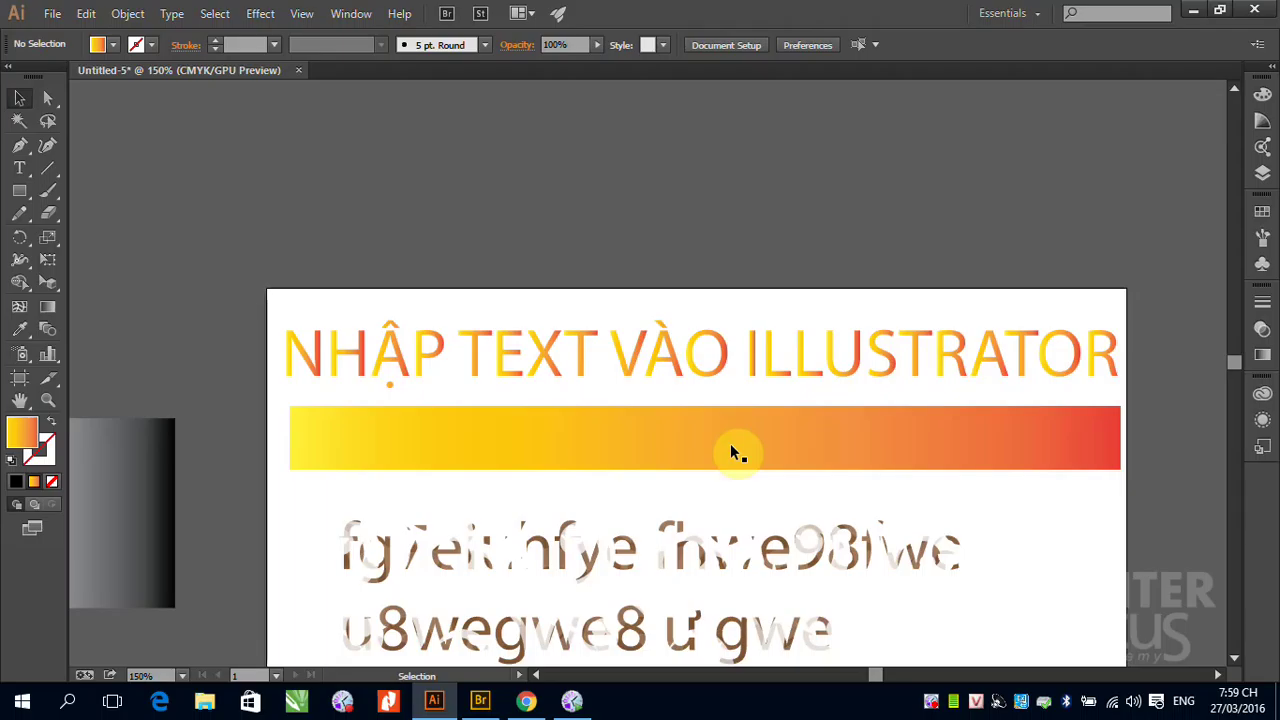
pyautogui.click(601, 561)
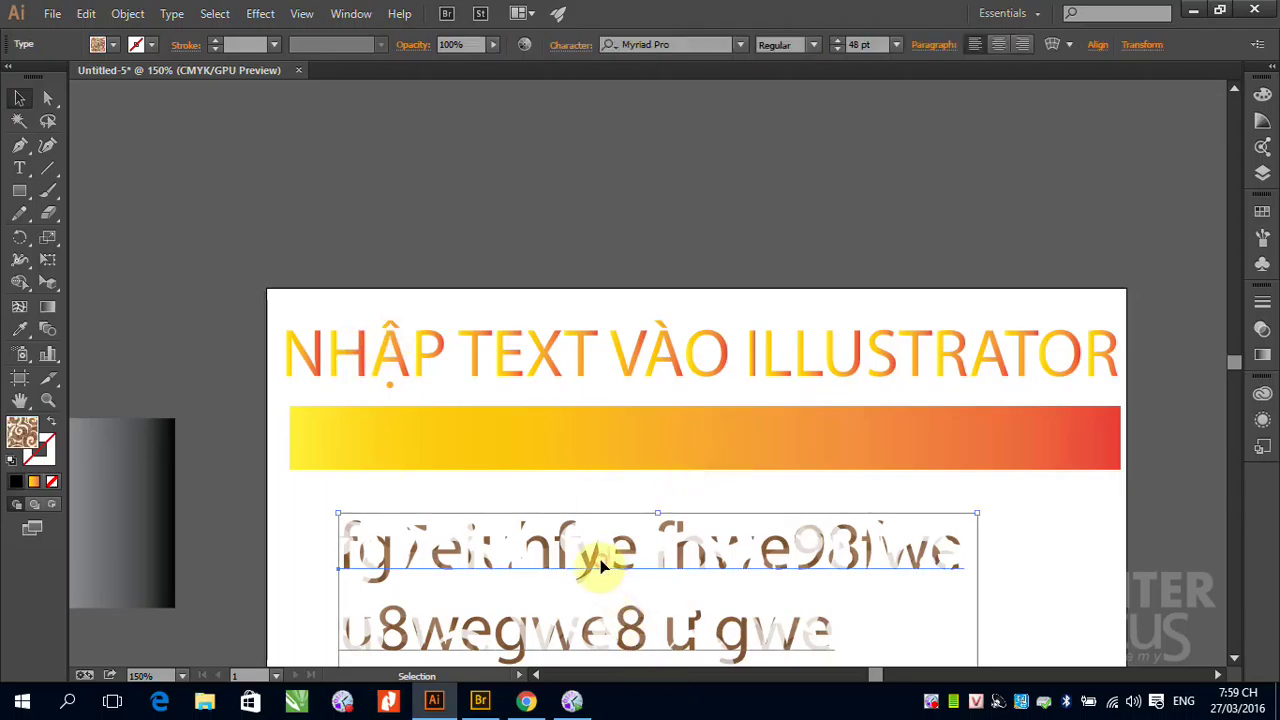
pyautogui.press('Delete')
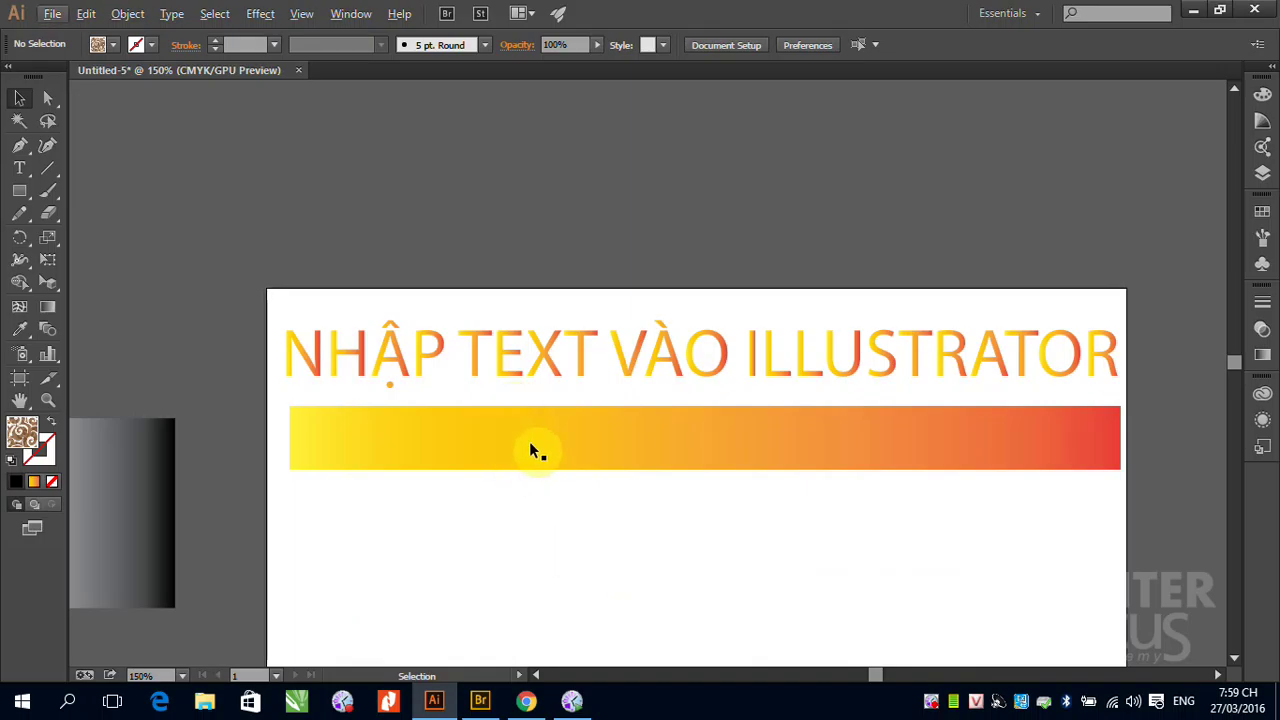
# Duplicate the gradient rectangle downwards, then enlarge the upper one to about 121 pt high and extend it to the artboard's right edge.
pyautogui.moveTo(560, 452); pyautogui.dragTo(529, 621)
pyautogui.moveTo(634, 634); pyautogui.dragTo(697, 569)
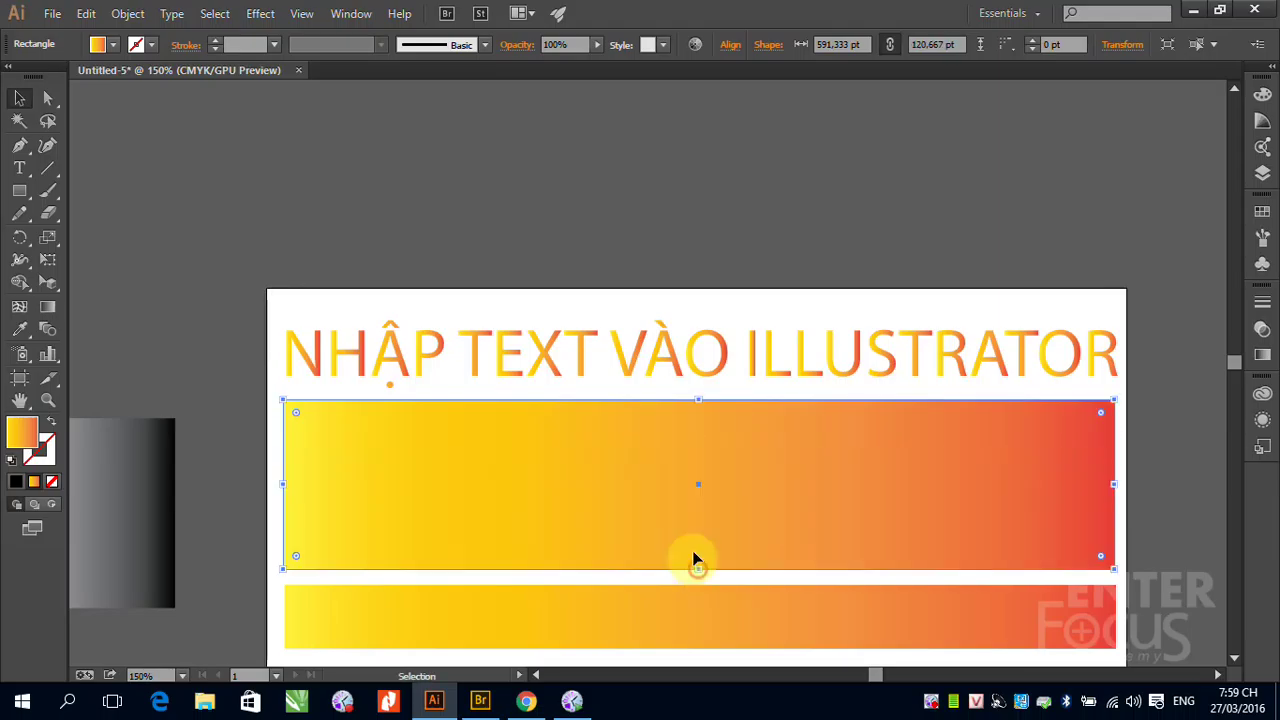
pyautogui.moveTo(1114, 484); pyautogui.dragTo(1126, 484)
# Move the outlined text onto the middle of the enlarged gradient rectangle, keeping it within the rectangle's width.
pyautogui.click(754, 360)
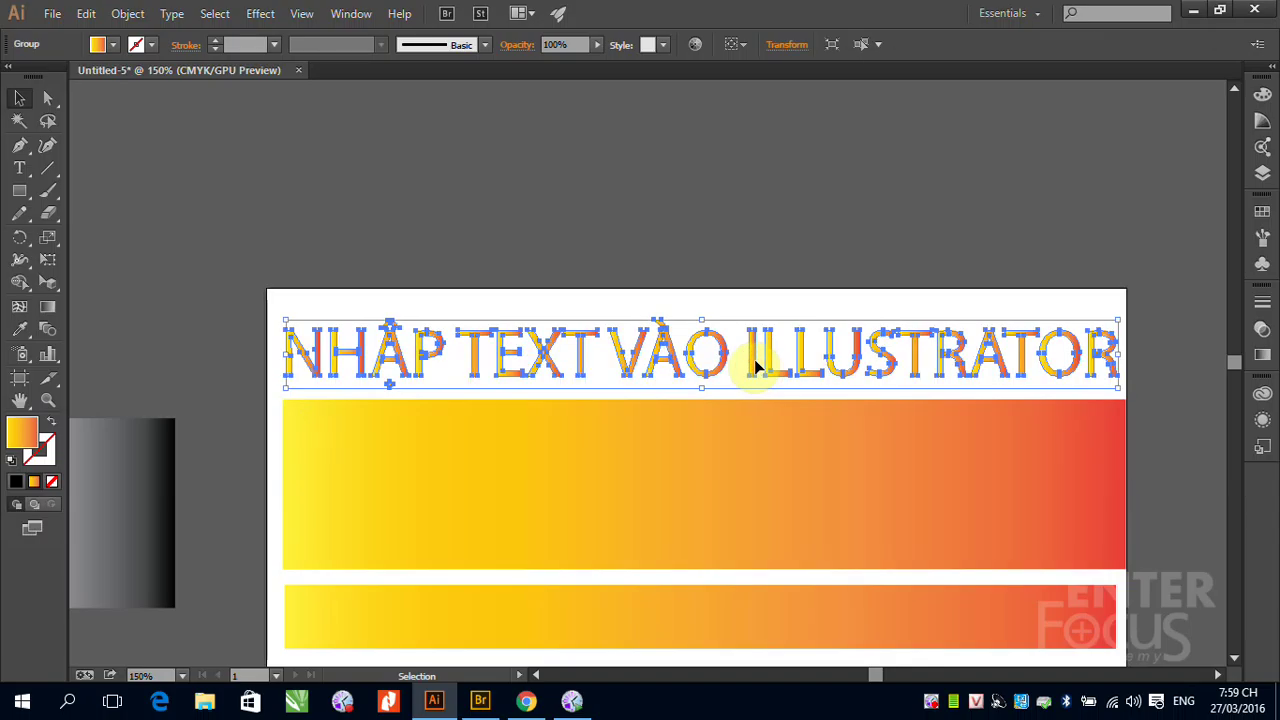
pyautogui.click(755, 362)
pyautogui.moveTo(756, 373); pyautogui.dragTo(770, 502)
pyautogui.press('ctrl')
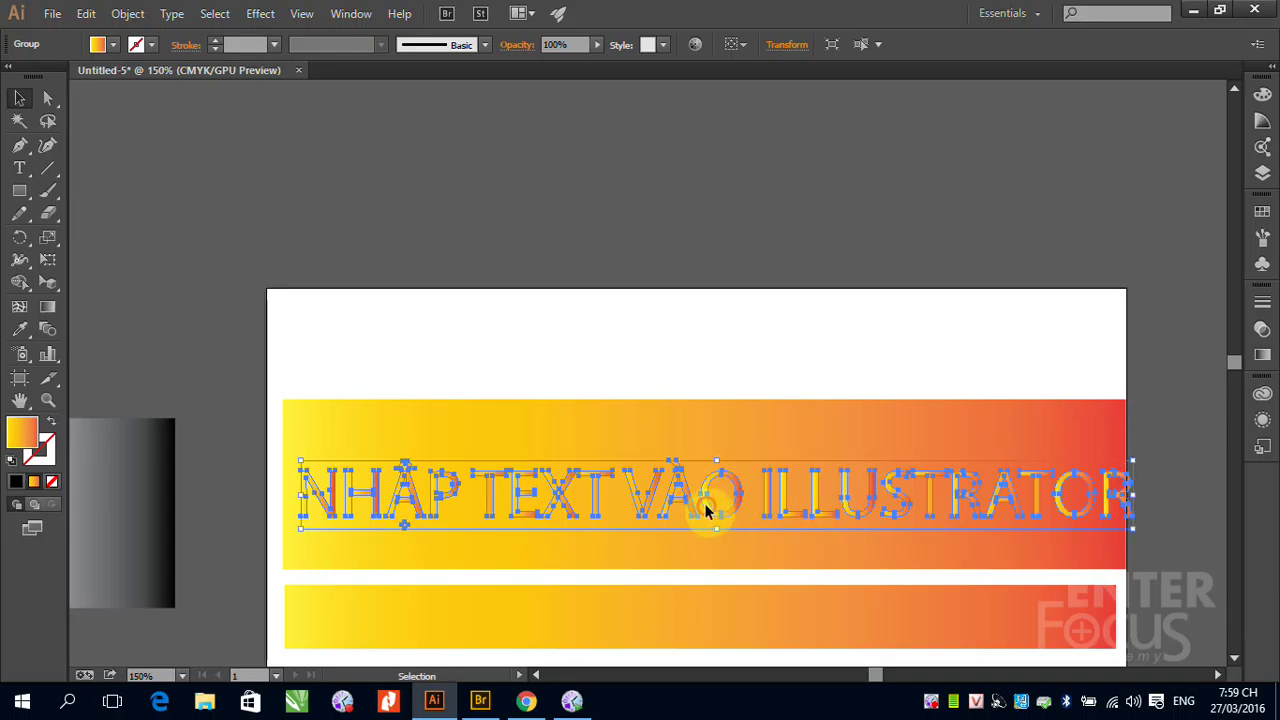
pyautogui.moveTo(706, 509); pyautogui.dragTo(693, 505)
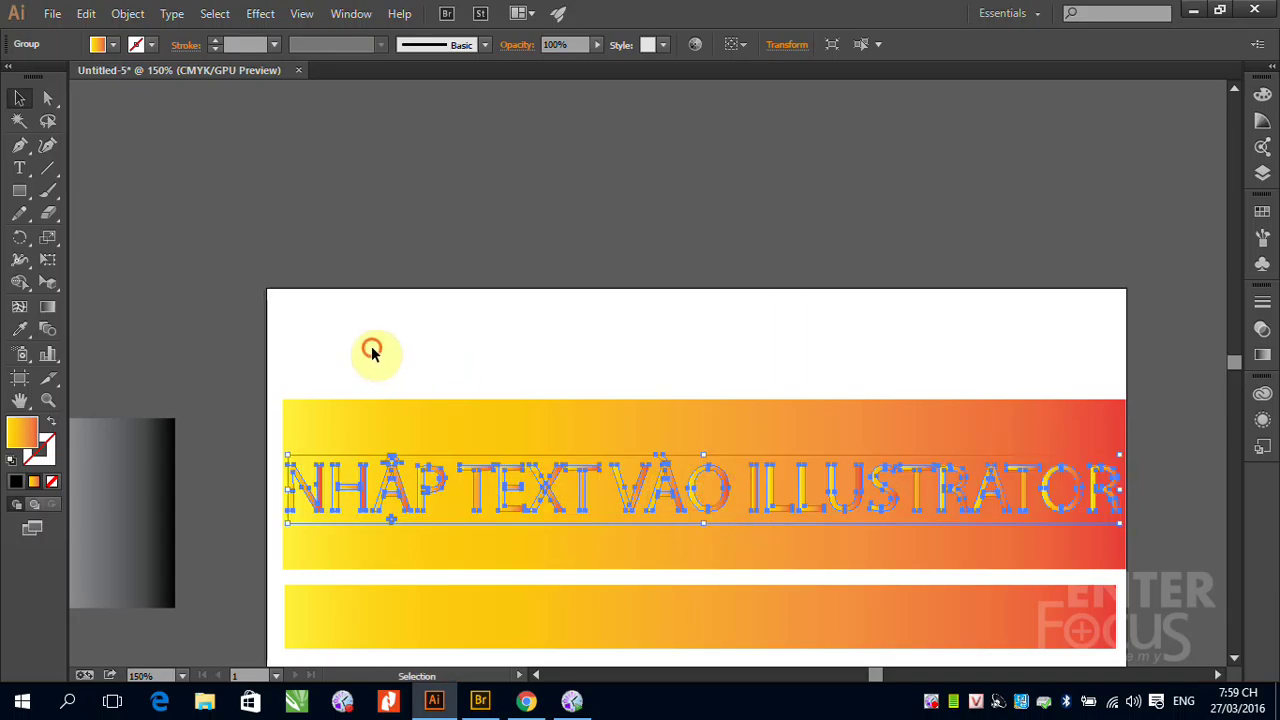
# Try to make a clipping mask from the outlined text and the large gradient rectangle, and undo it.
pyautogui.moveTo(286, 366); pyautogui.dragTo(1095, 543)
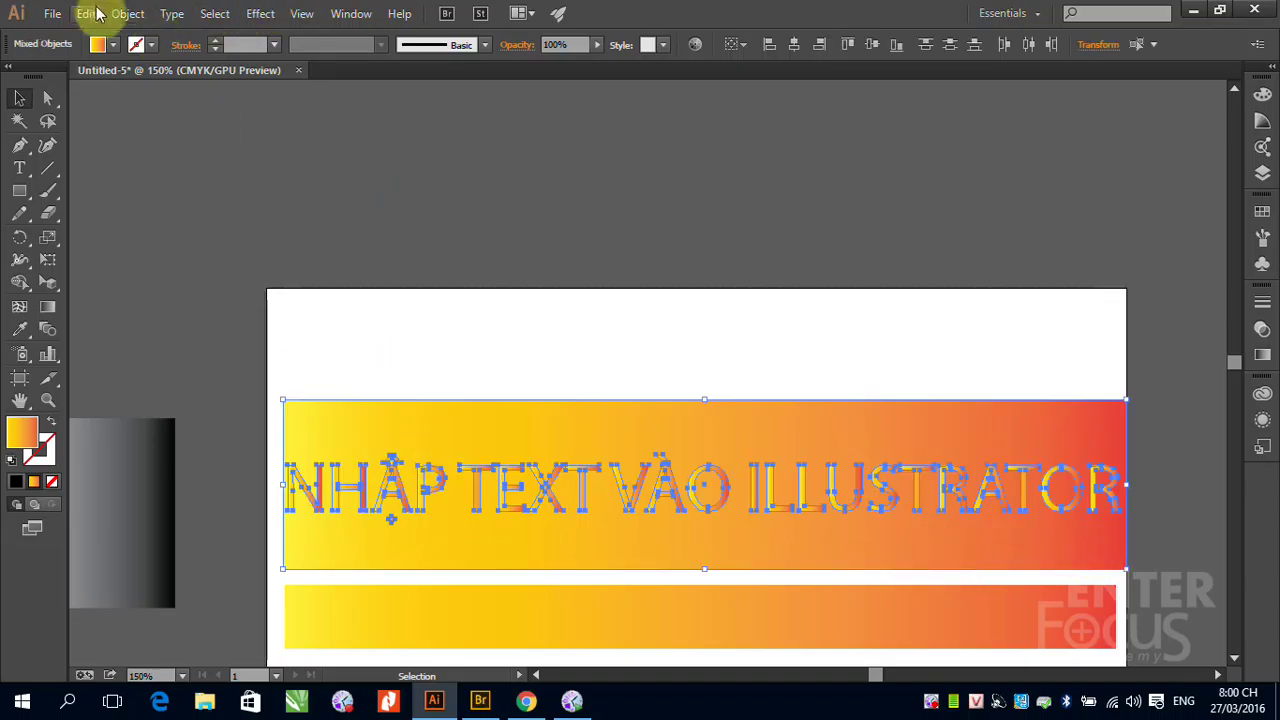
pyautogui.click(128, 13)
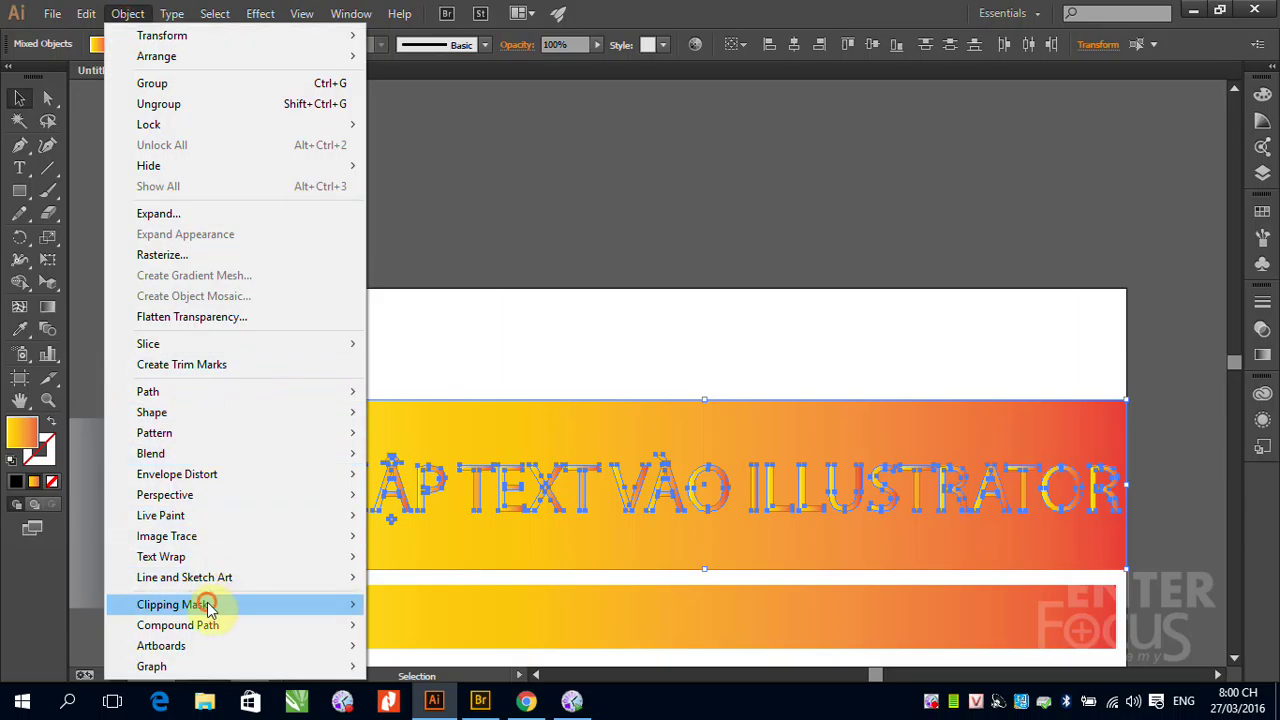
pyautogui.moveTo(206, 604)
pyautogui.click(446, 612)
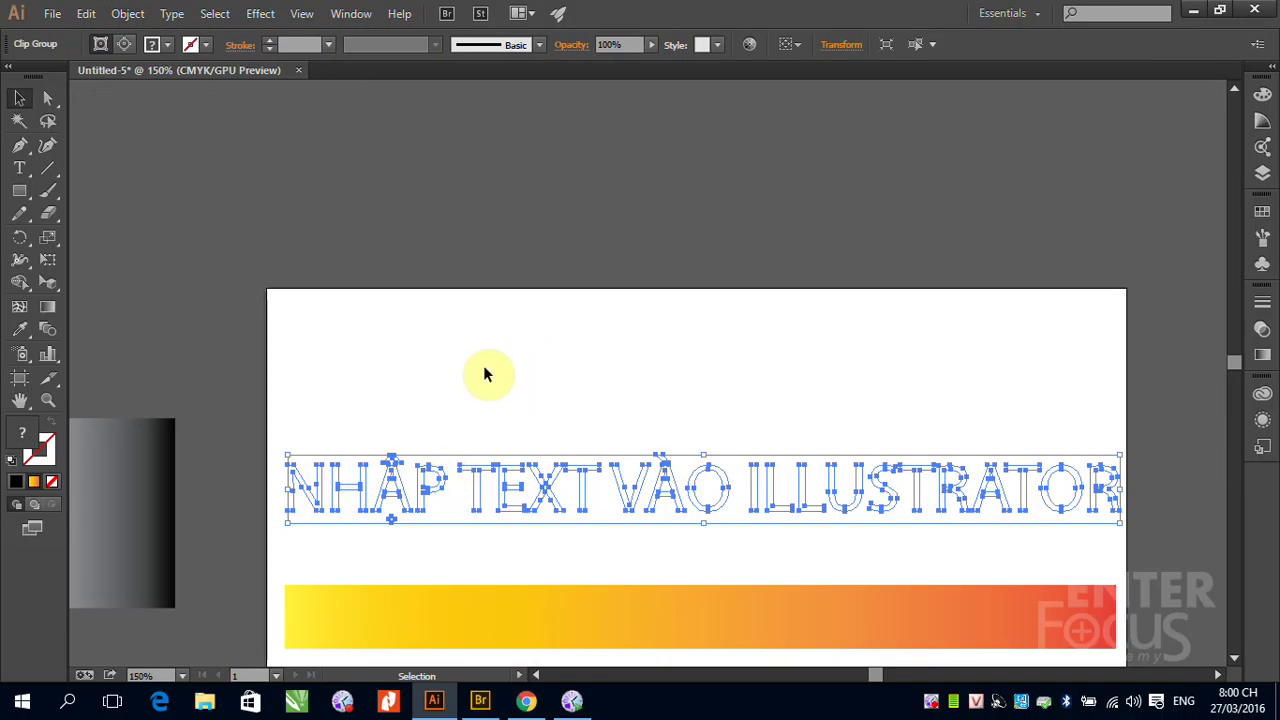
pyautogui.click(457, 377)
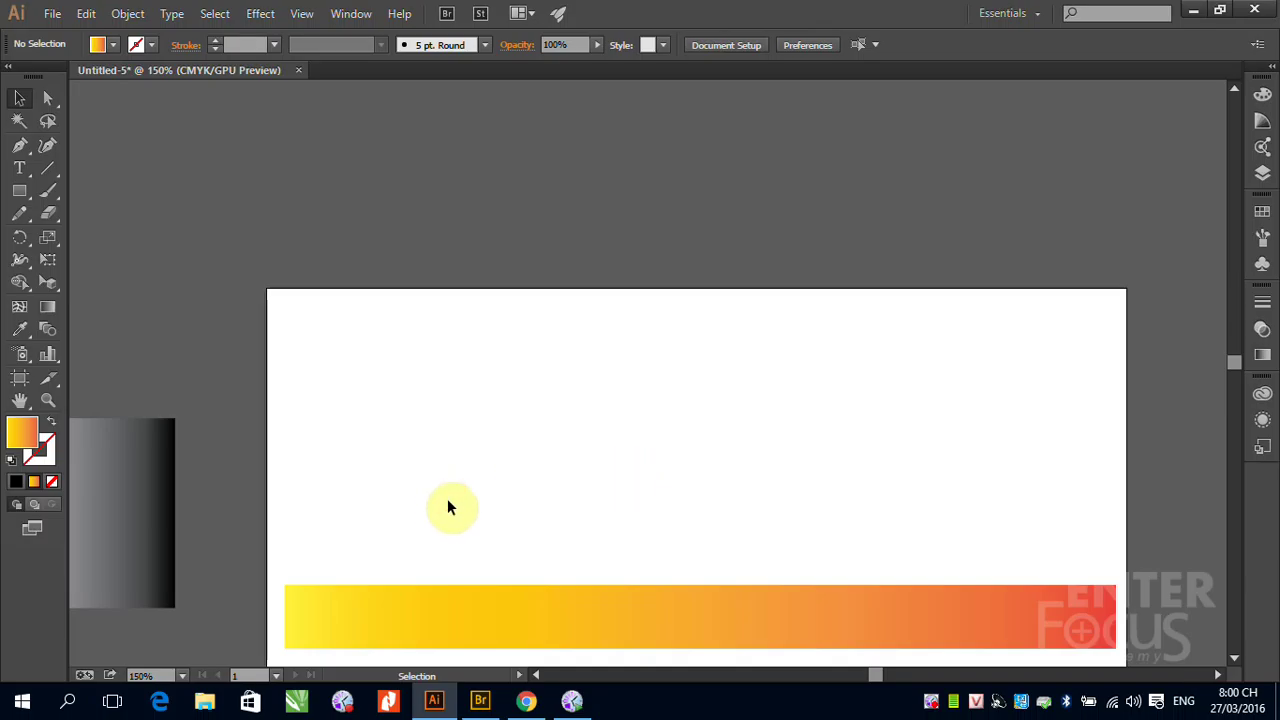
pyautogui.hotkey('ctrl', 'z')
# Delete the outlined text from the large gradient rectangle.
pyautogui.click(851, 343)
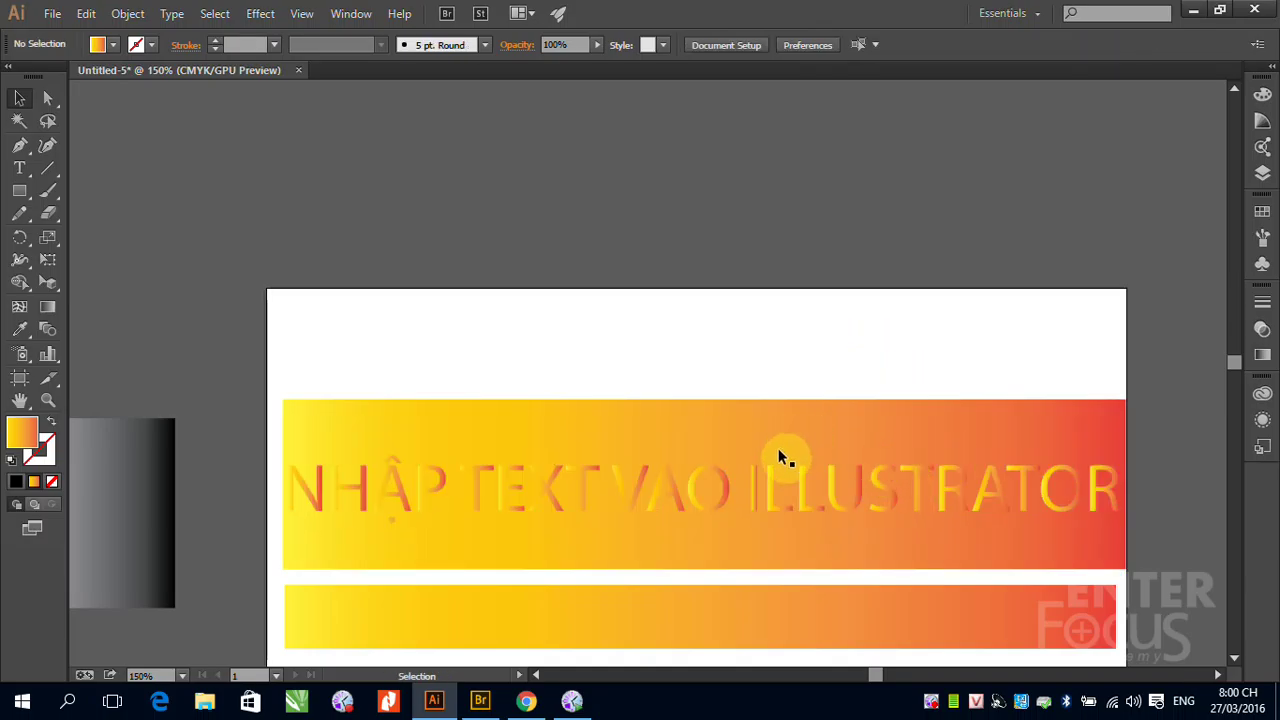
pyautogui.click(753, 483)
pyautogui.press('Delete')
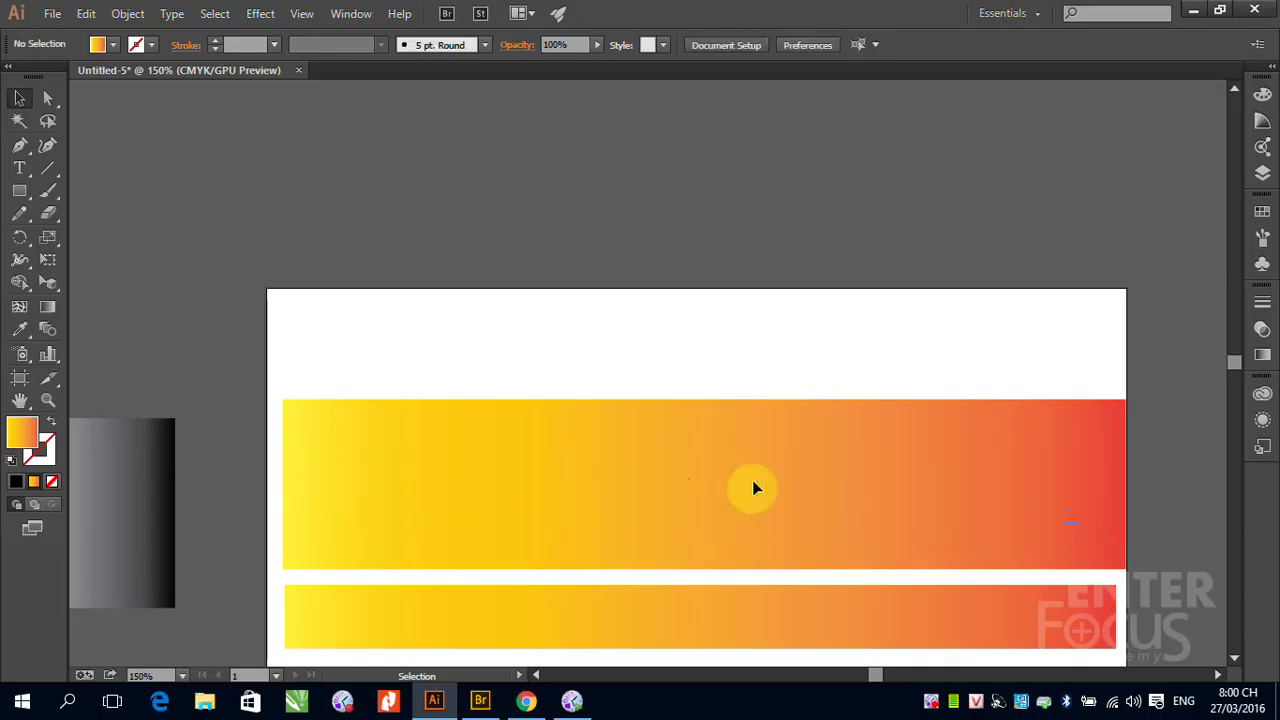
# Add the point text "NHẬP TEXT VÀO ILLUSTRATOR" in the empty area above the large gradient rectangle.
pyautogui.click(19, 168)
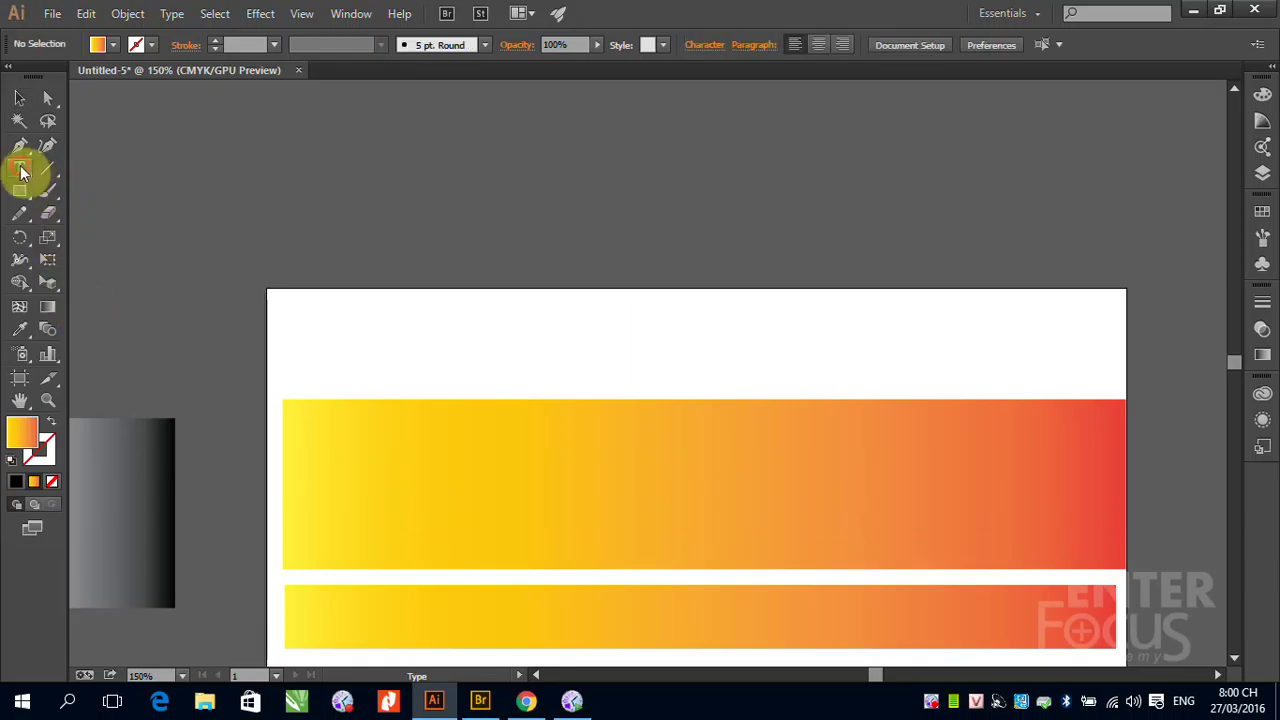
pyautogui.click(302, 340)
pyautogui.write('NHẬP')
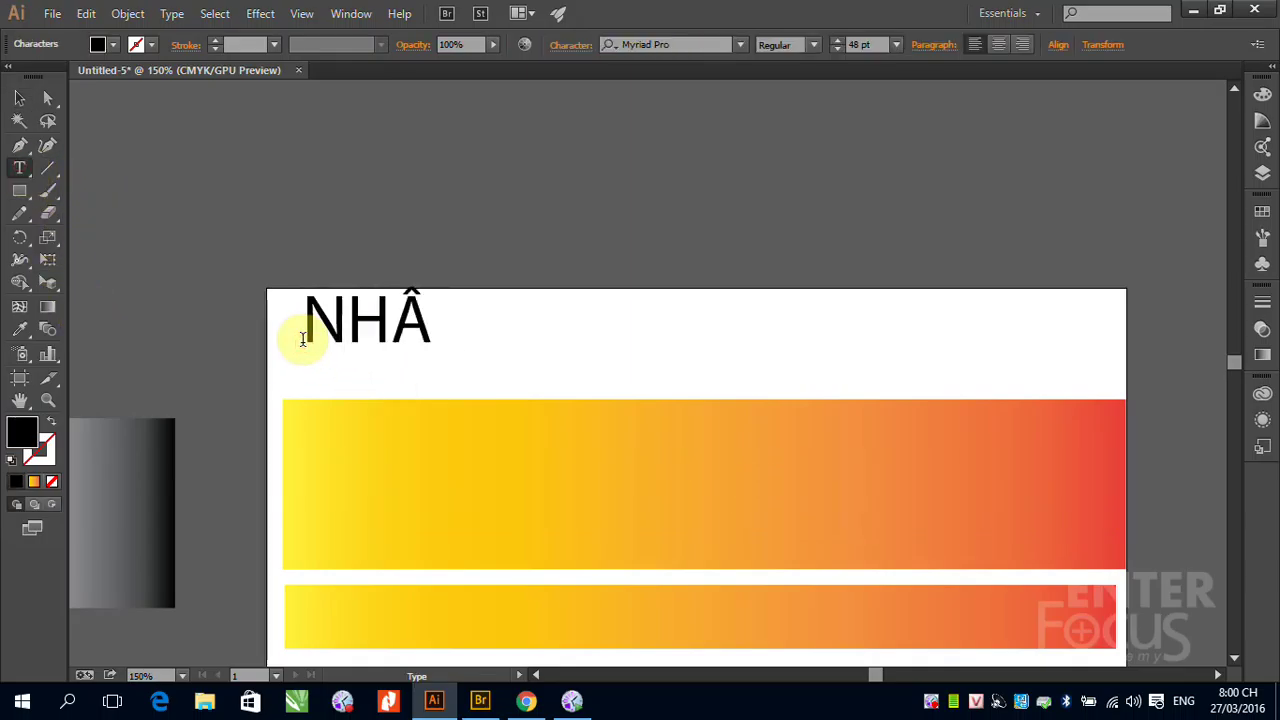
pyautogui.write(' TE')
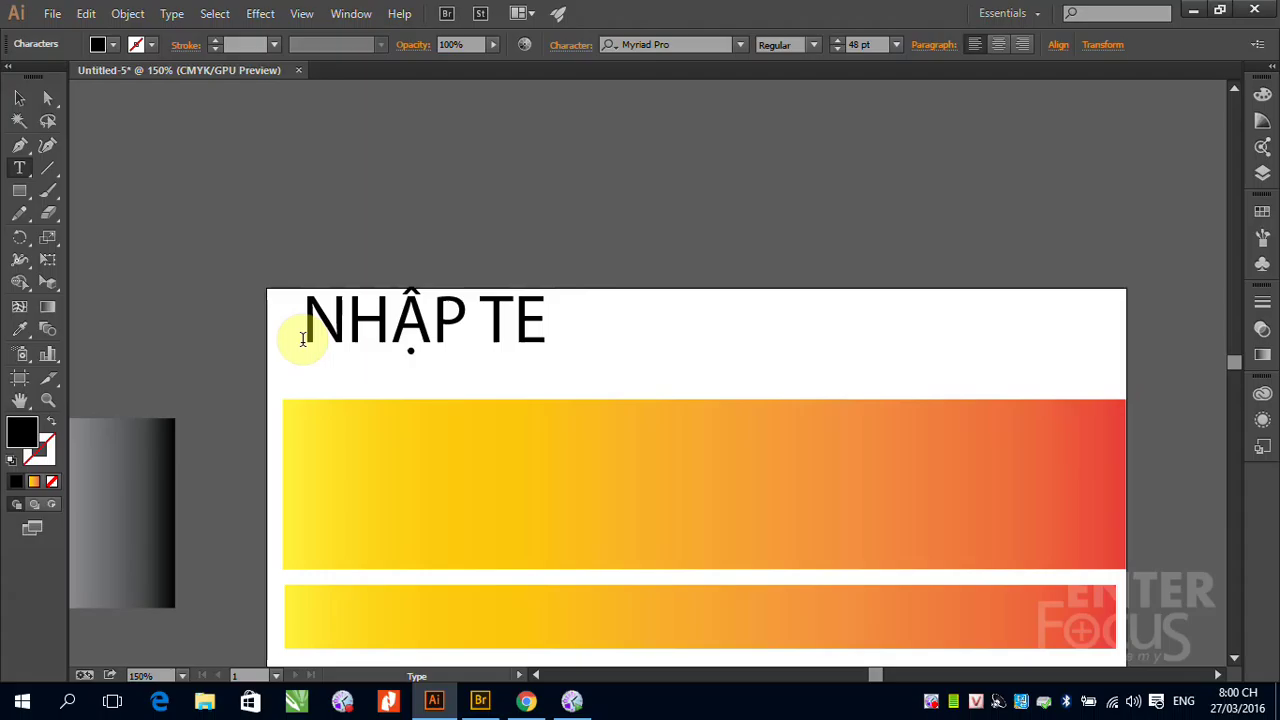
pyautogui.write('XT VÀO')
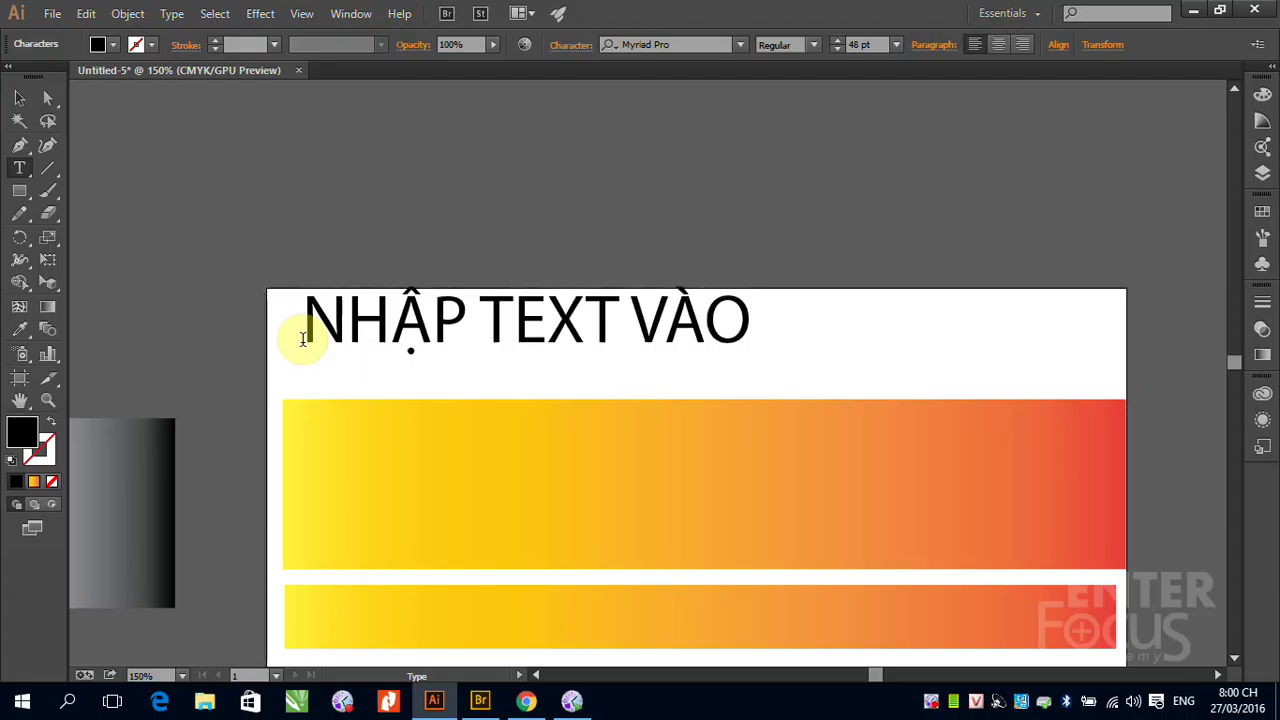
pyautogui.write(' IL')
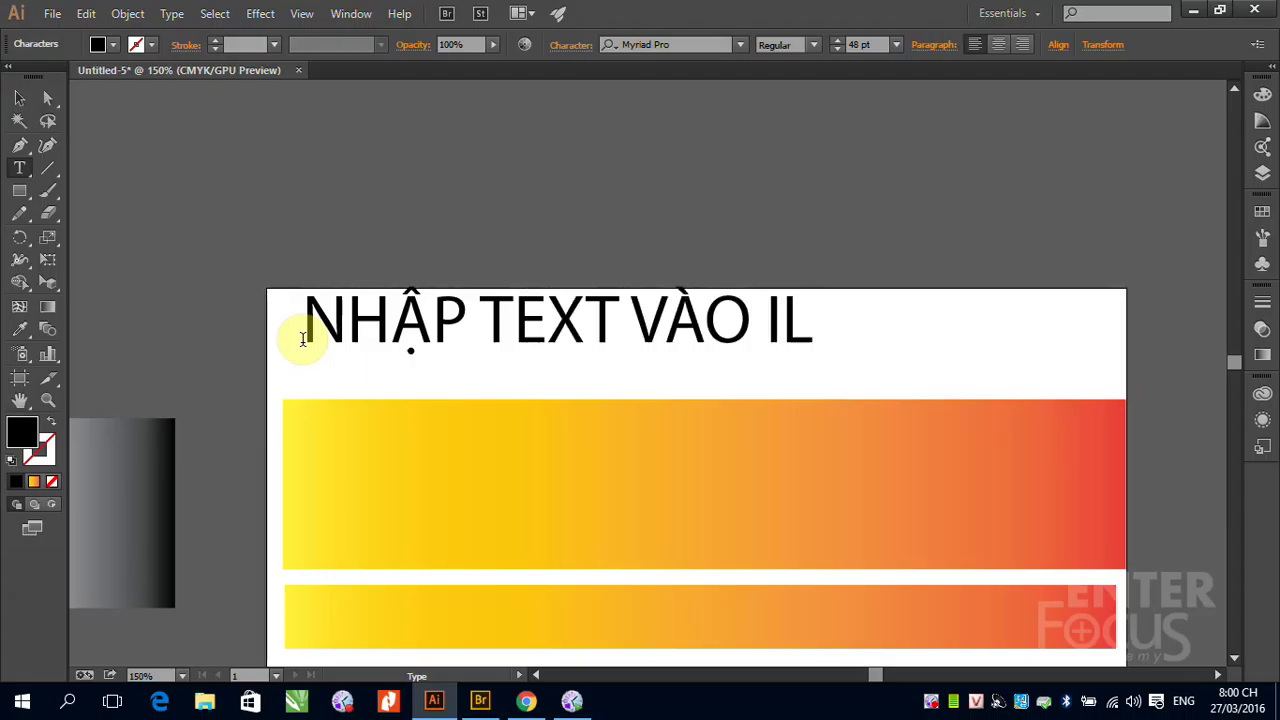
pyautogui.write('LUSTRATR')
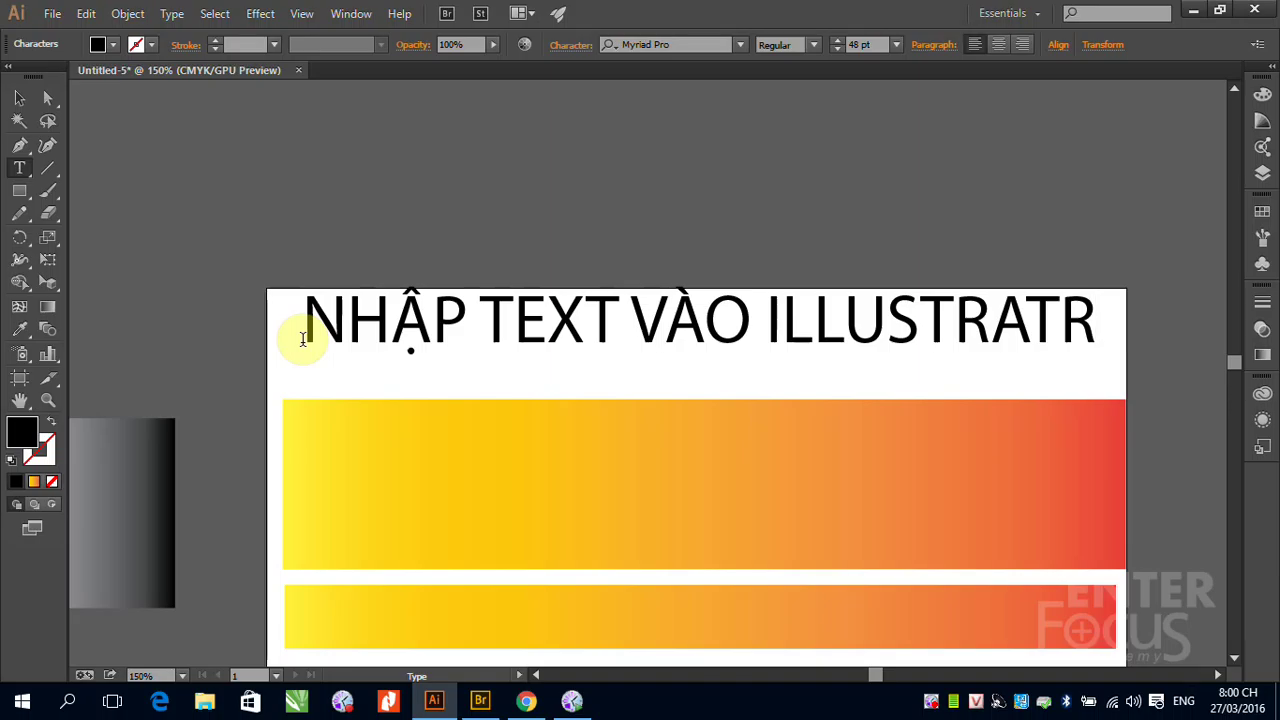
pyautogui.press('BackSpace')
pyautogui.write('OR')
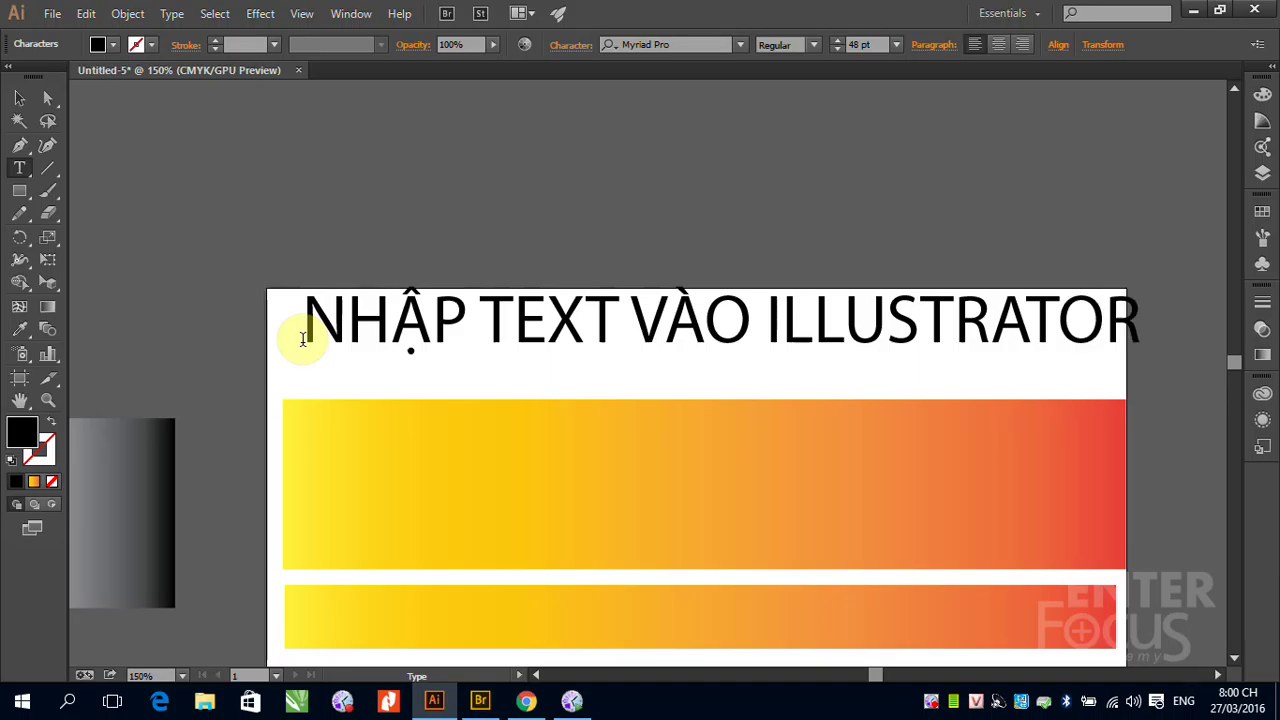
pyautogui.click(18, 98)
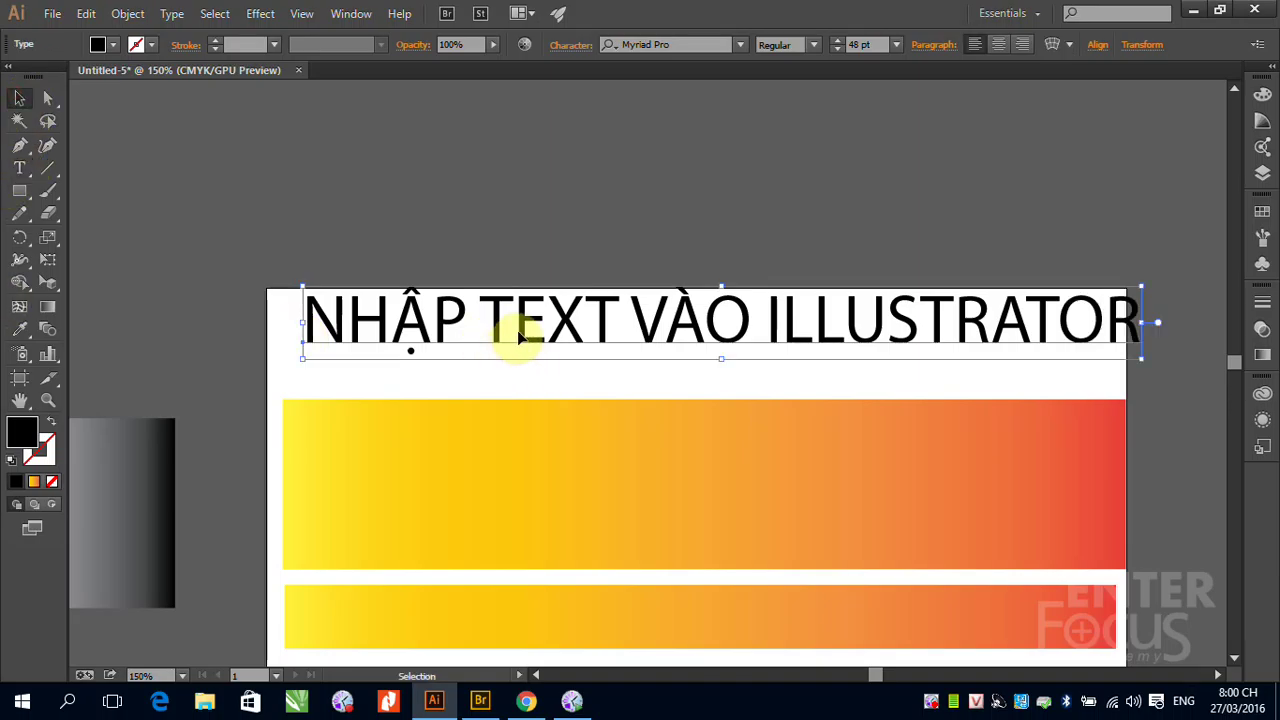
# Move the new text onto the middle of the large gradient rectangle and make a clipping mask from the two objects.
pyautogui.moveTo(523, 346); pyautogui.dragTo(503, 495)
pyautogui.moveTo(280, 362); pyautogui.dragTo(1168, 550)
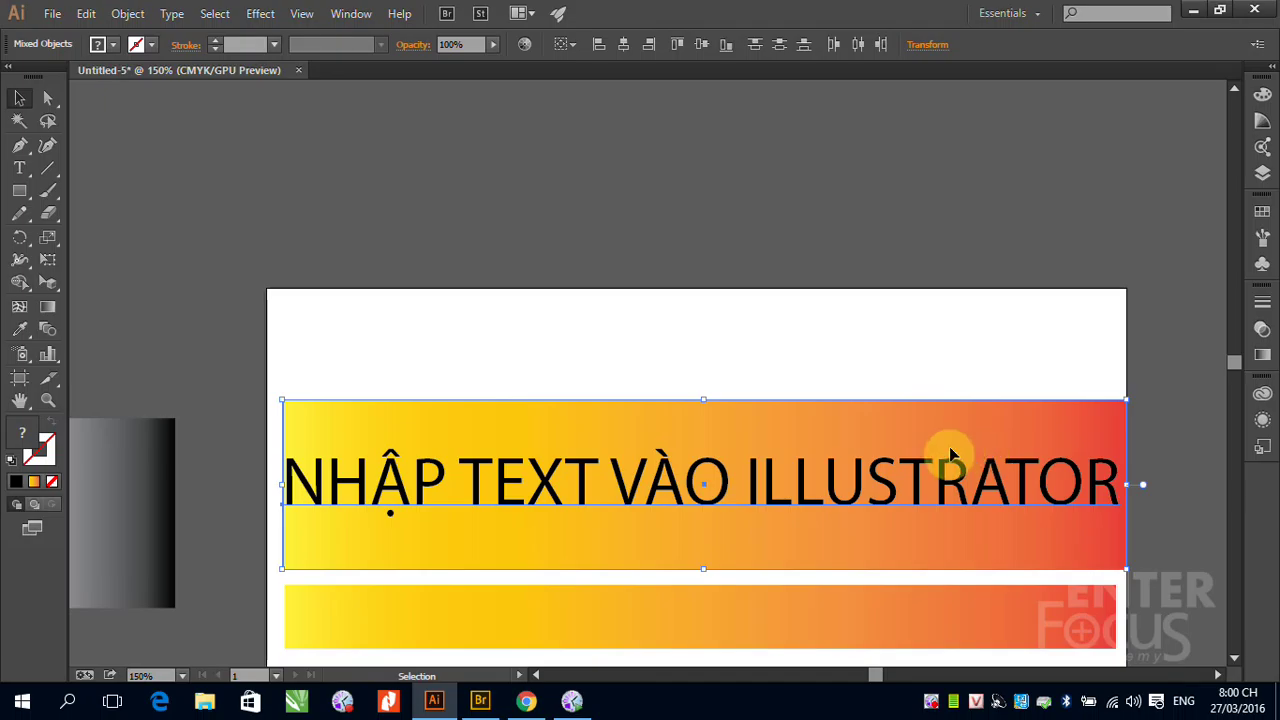
pyautogui.click(130, 14)
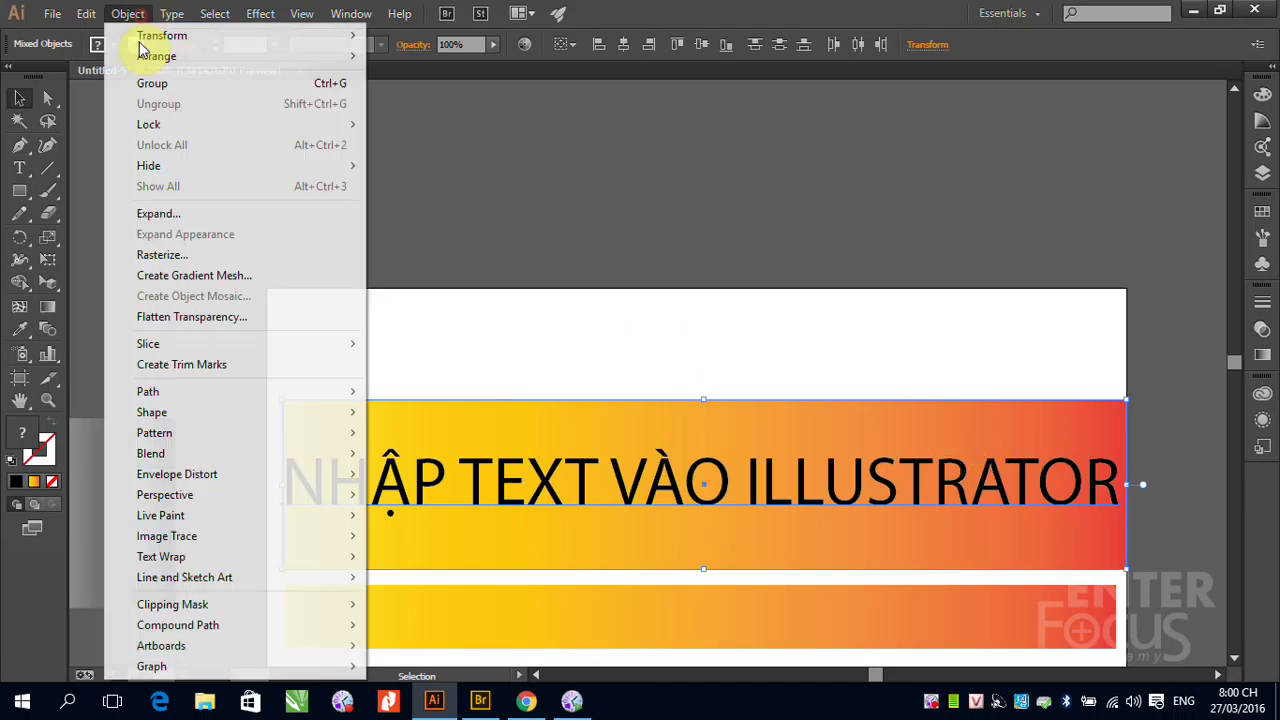
pyautogui.moveTo(182, 605)
pyautogui.click(395, 605)
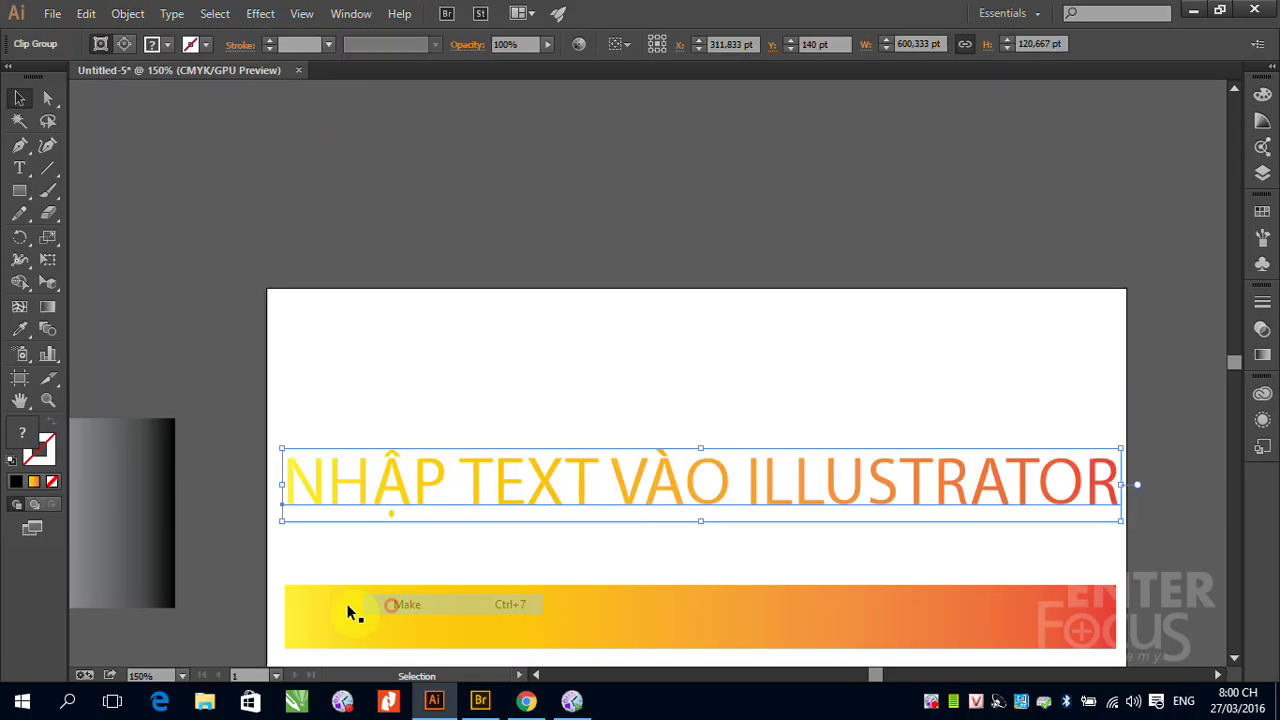
pyautogui.click(796, 348)
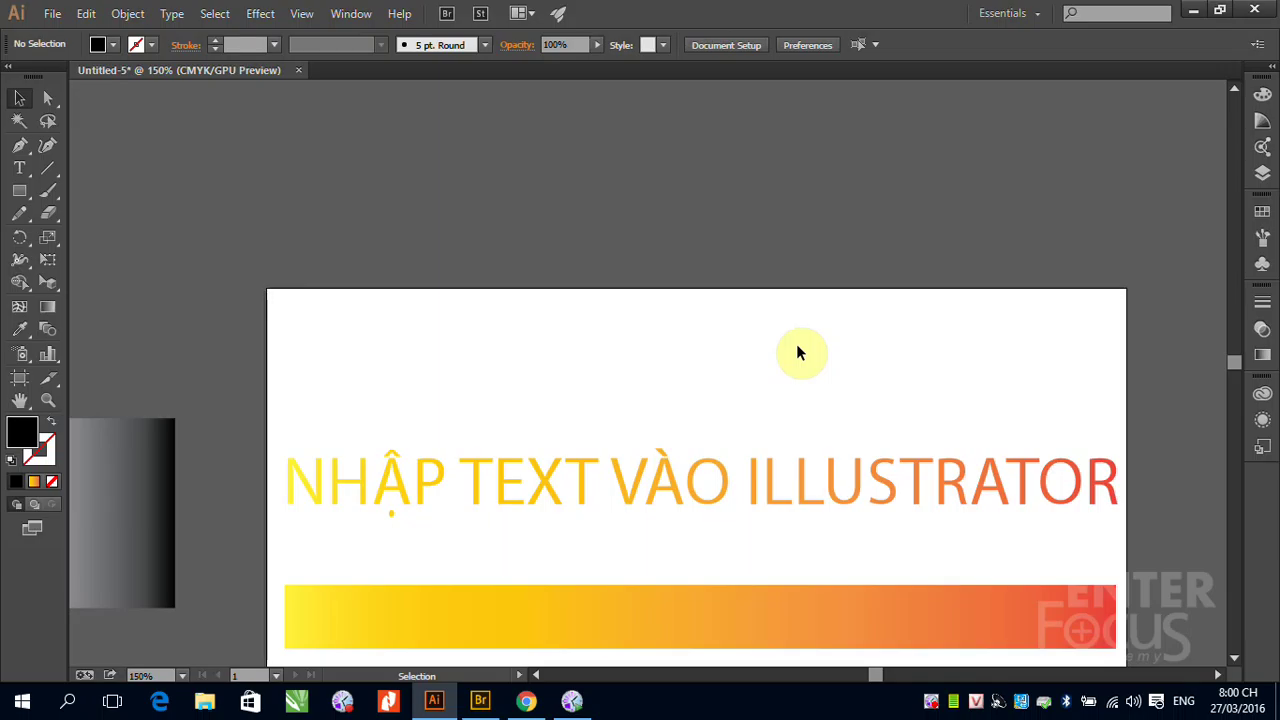
# Move the gradient-masked text down until it sits just above the remaining gradient rectangle.
pyautogui.press('space')
pyautogui.moveTo(873, 514); pyautogui.dragTo(860, 348)
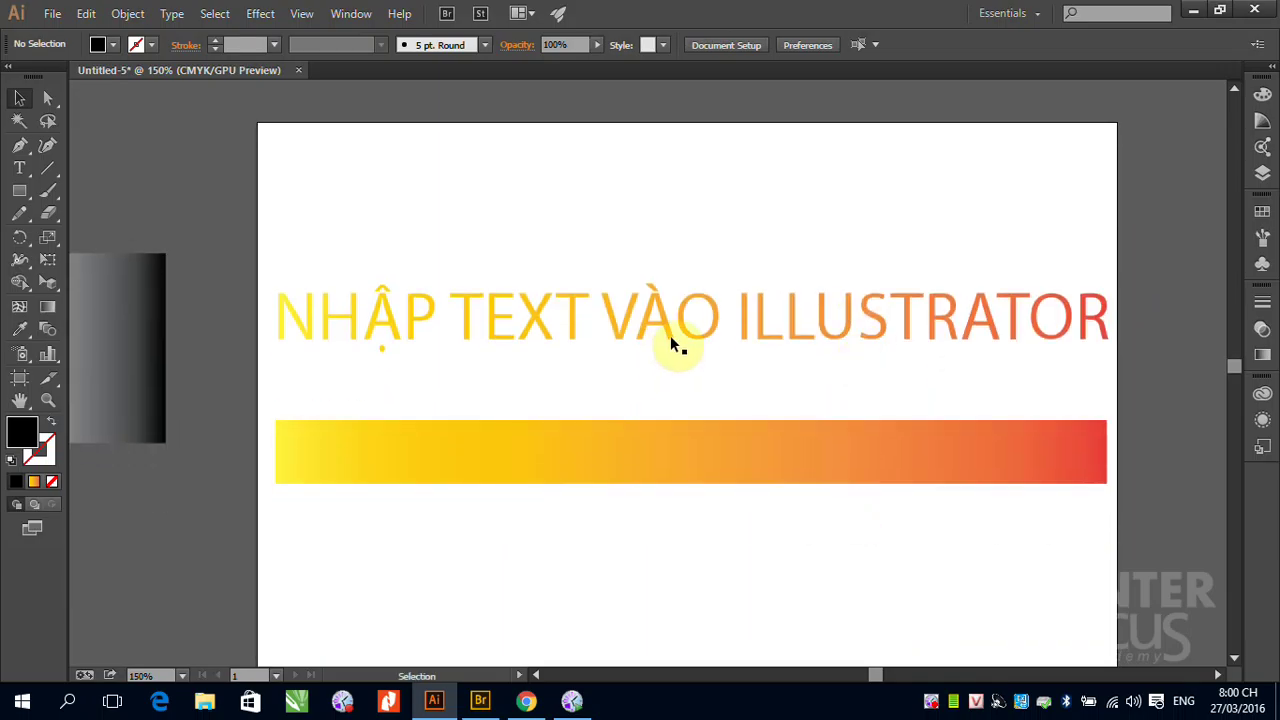
pyautogui.moveTo(670, 331); pyautogui.dragTo(673, 391)
pyautogui.click(677, 505)
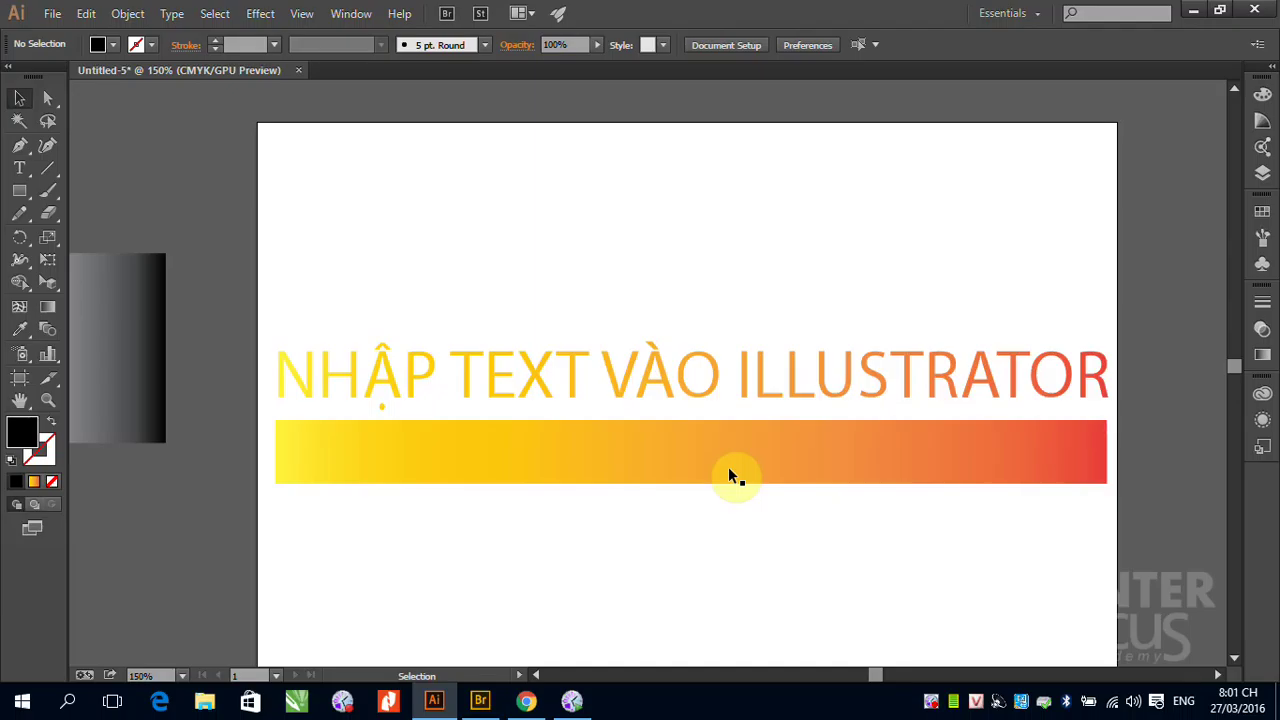
# Highlight all characters of the masked text to check that it is still editable, and deselect it.
pyautogui.click(19, 167)
pyautogui.moveTo(277, 370); pyautogui.dragTo(1094, 364)
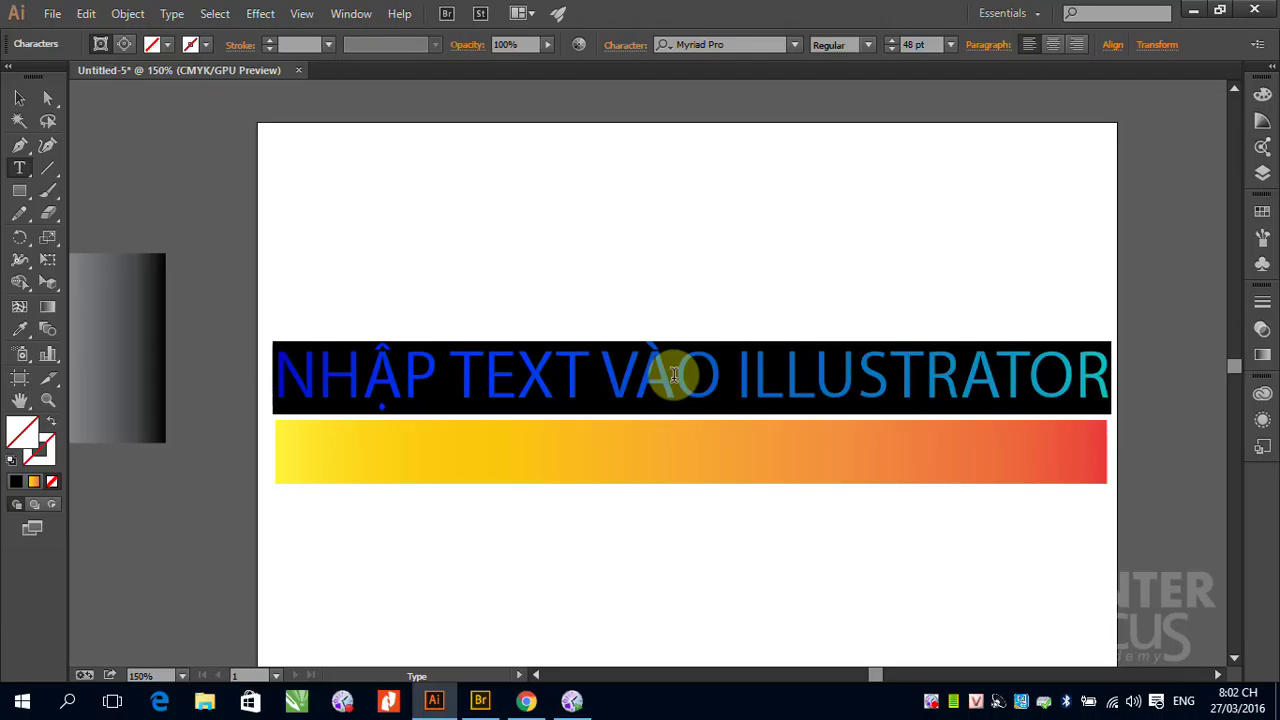
pyautogui.click(20, 98)
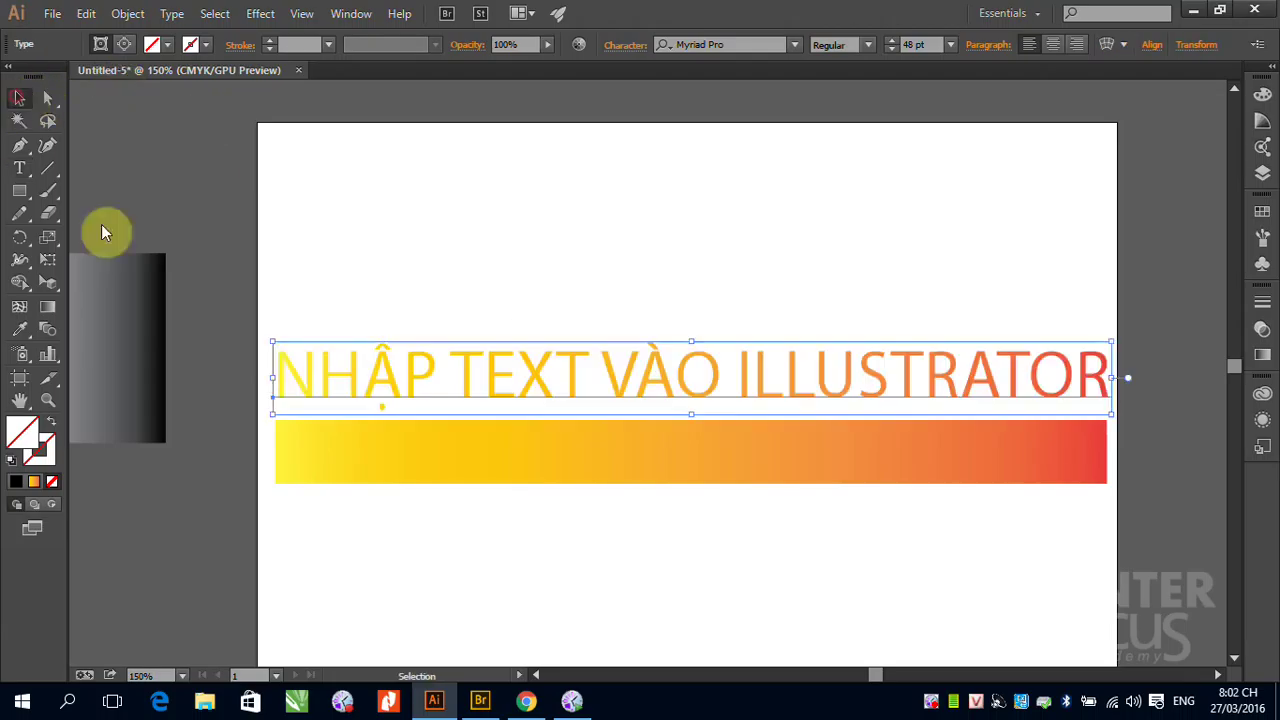
pyautogui.click(587, 592)
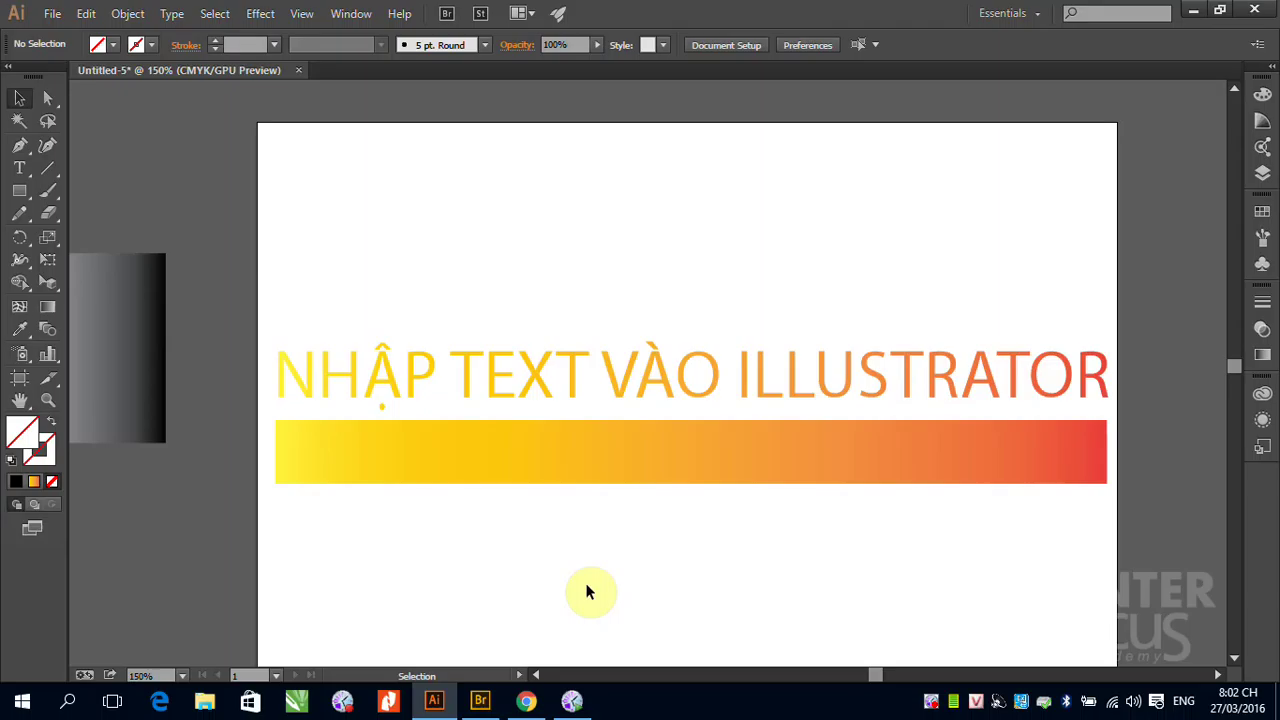
# Place an empty point text object above the masked text, select it with a marquee and deselect it.
pyautogui.click(19, 168)
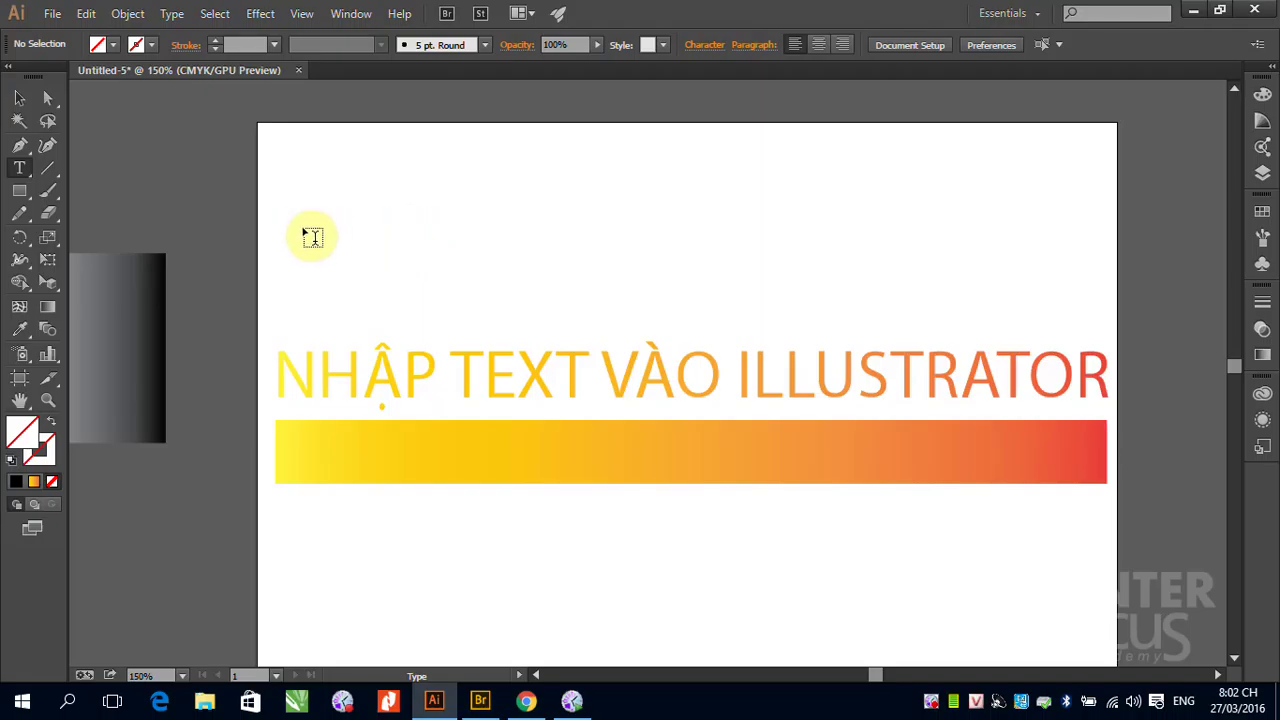
pyautogui.click(341, 216)
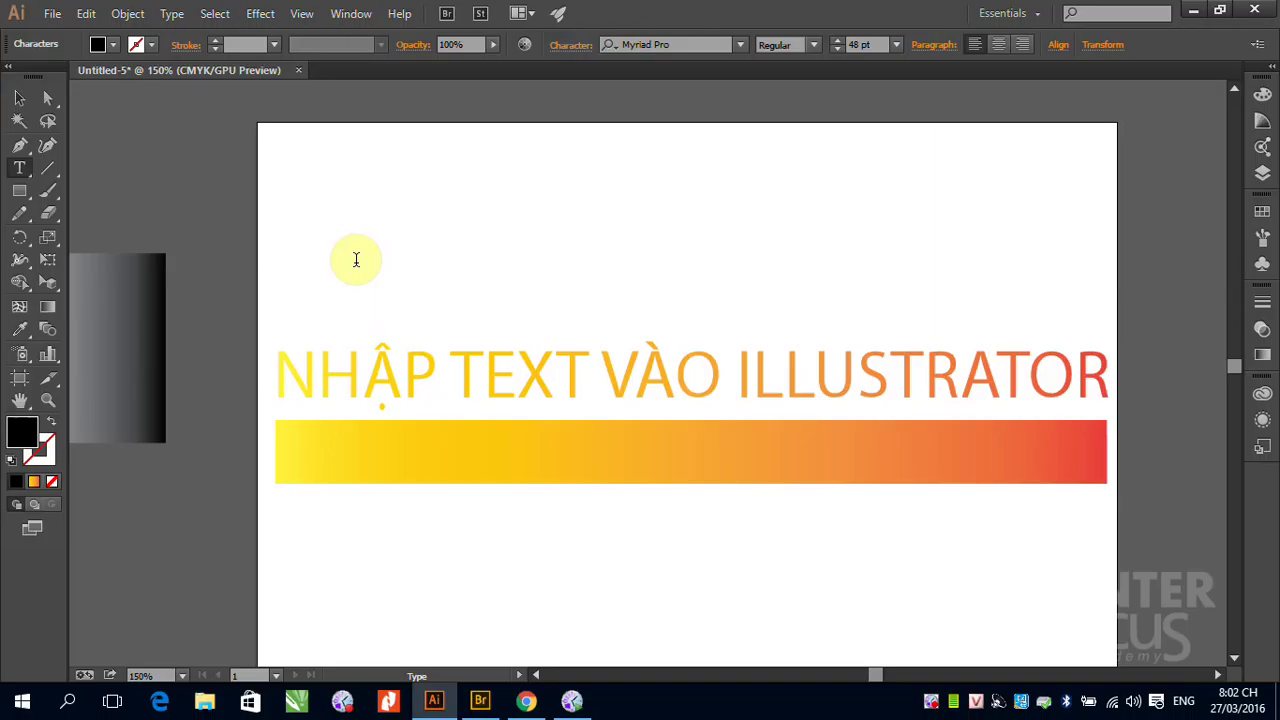
pyautogui.click(20, 101)
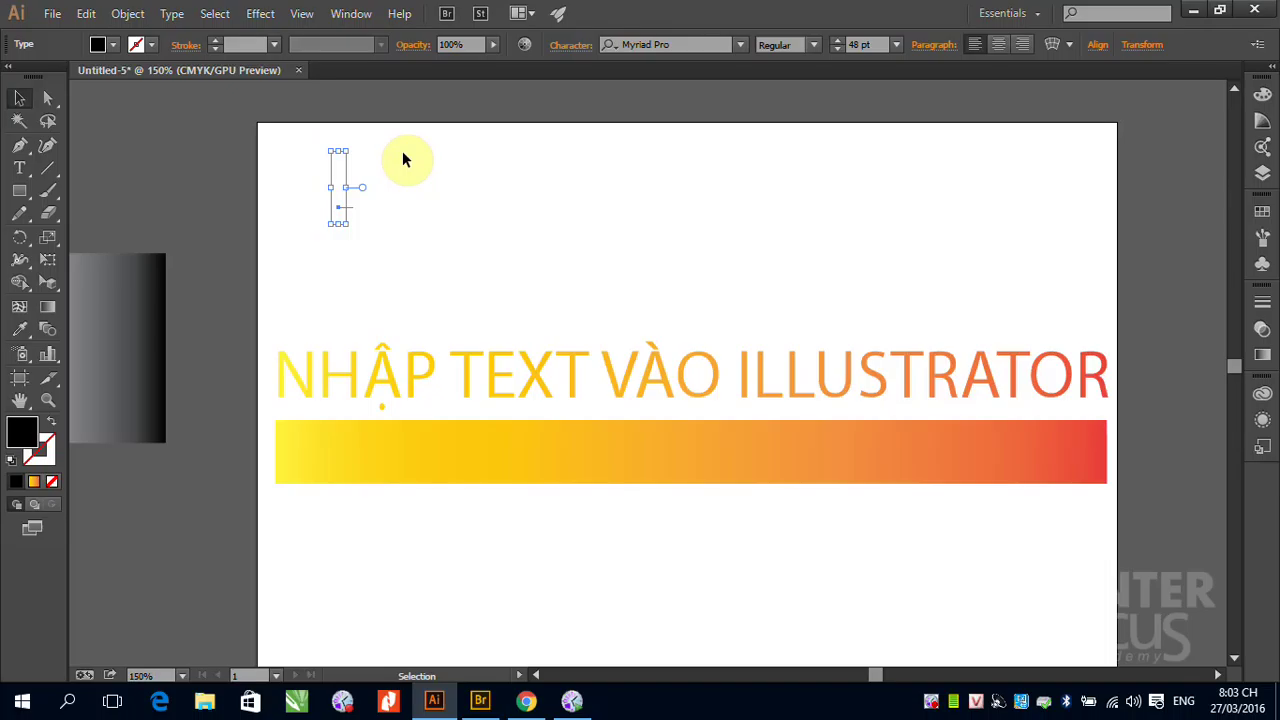
pyautogui.click(672, 143)
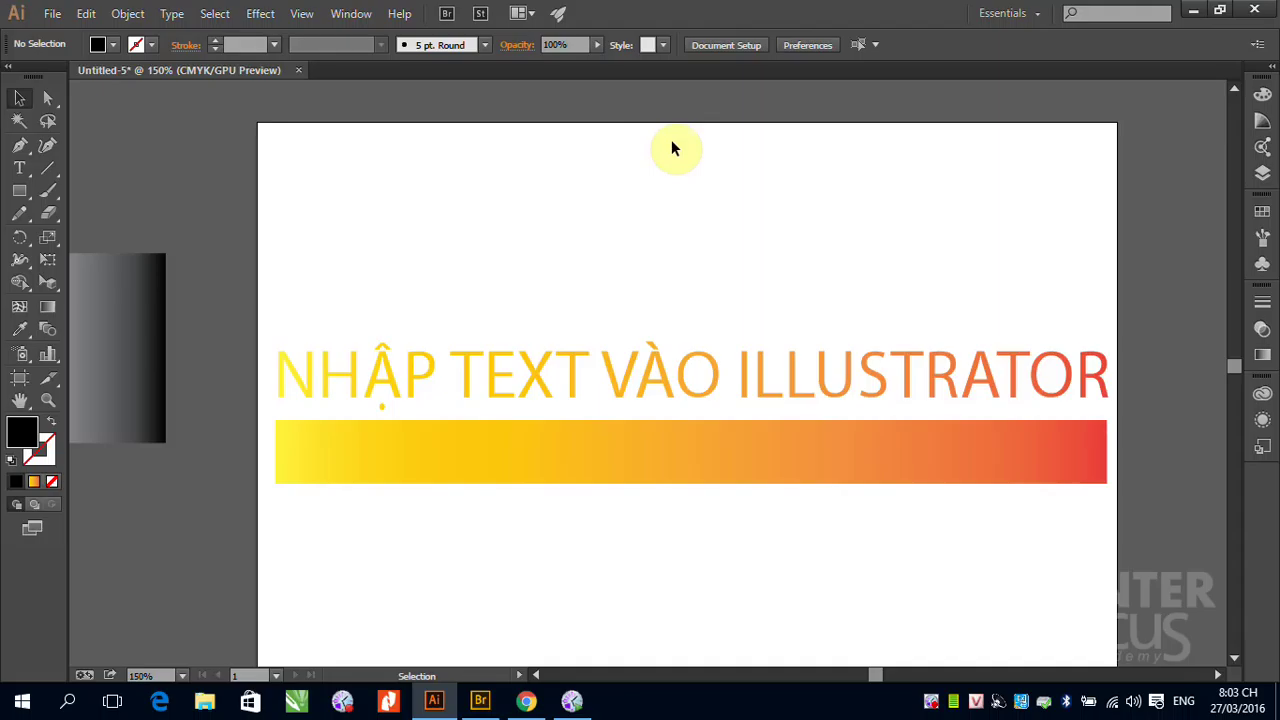
pyautogui.moveTo(298, 124); pyautogui.dragTo(487, 304)
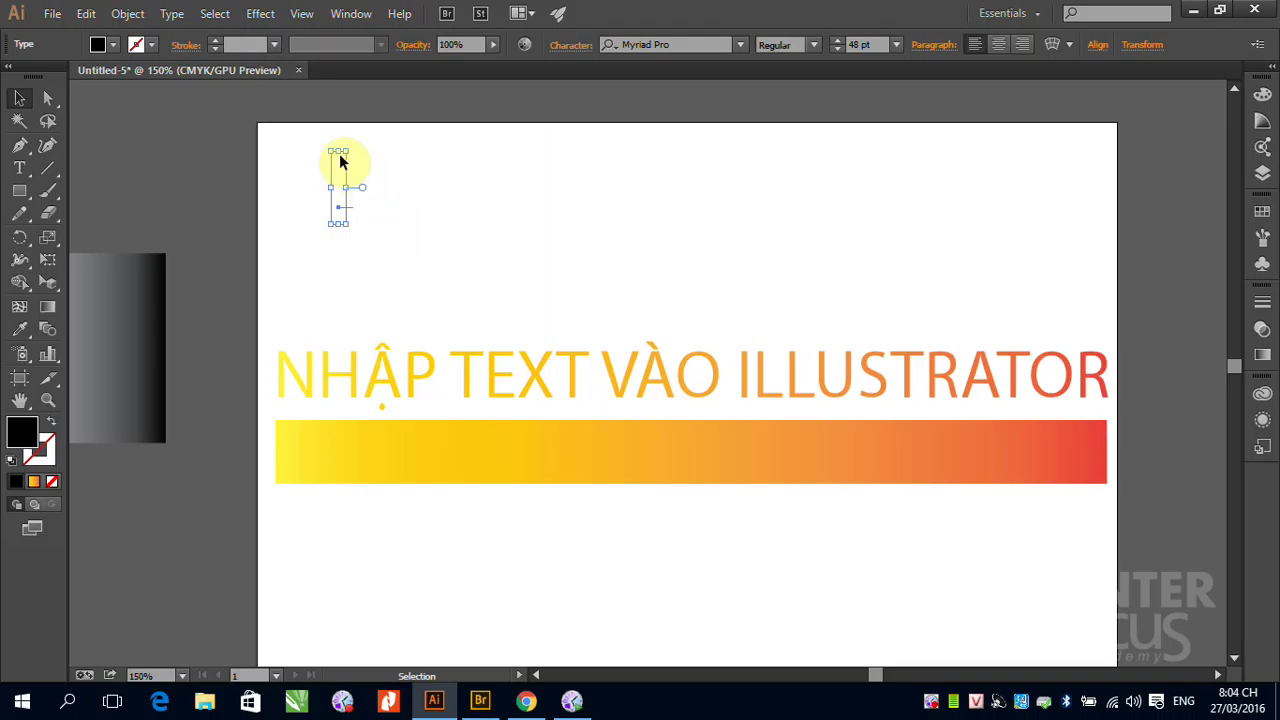
pyautogui.click(307, 130)
pyautogui.moveTo(306, 130); pyautogui.dragTo(418, 262)
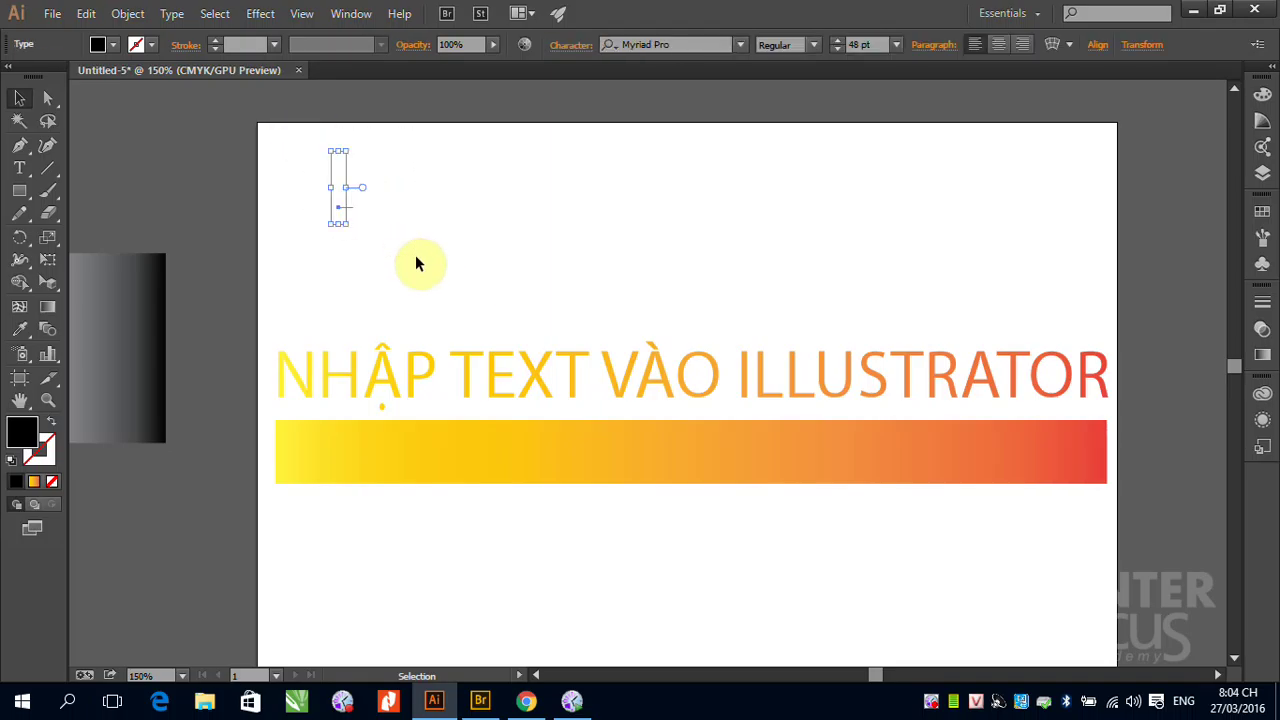
pyautogui.click(417, 263)
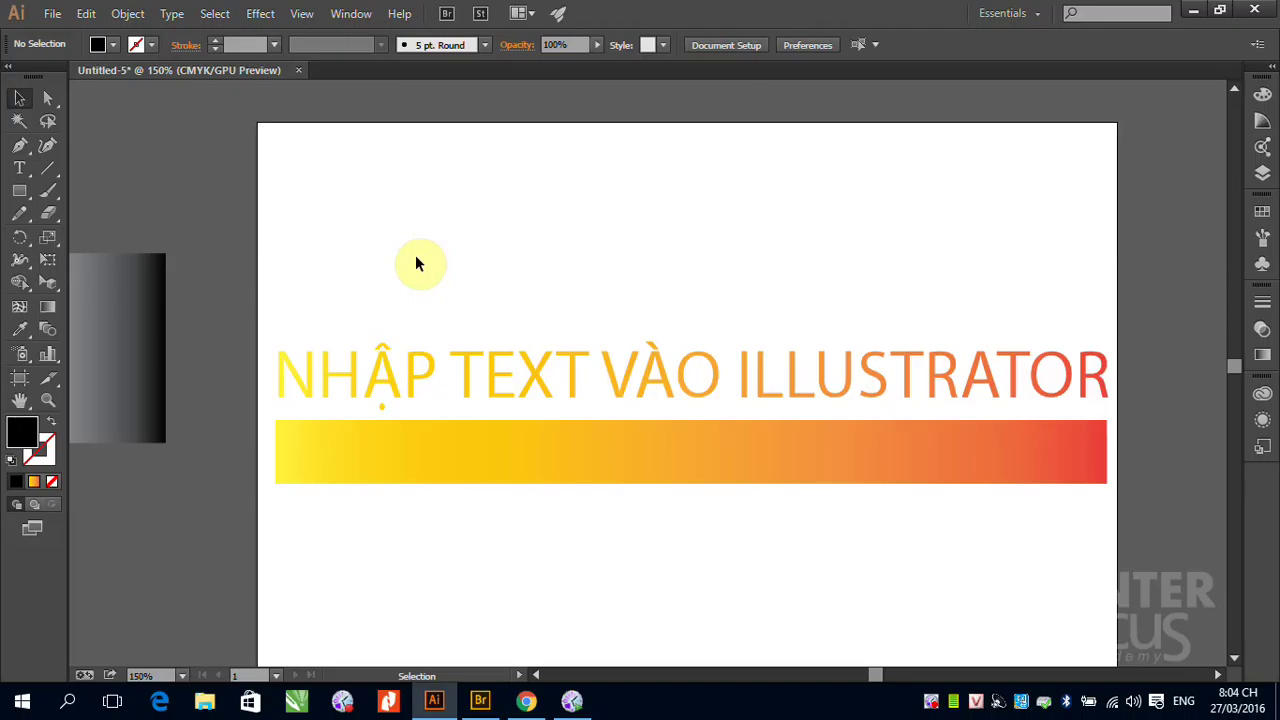
# Add the point text "BIẾN DẠNG TEXT" in the free space above the masked text.
pyautogui.click(19, 168)
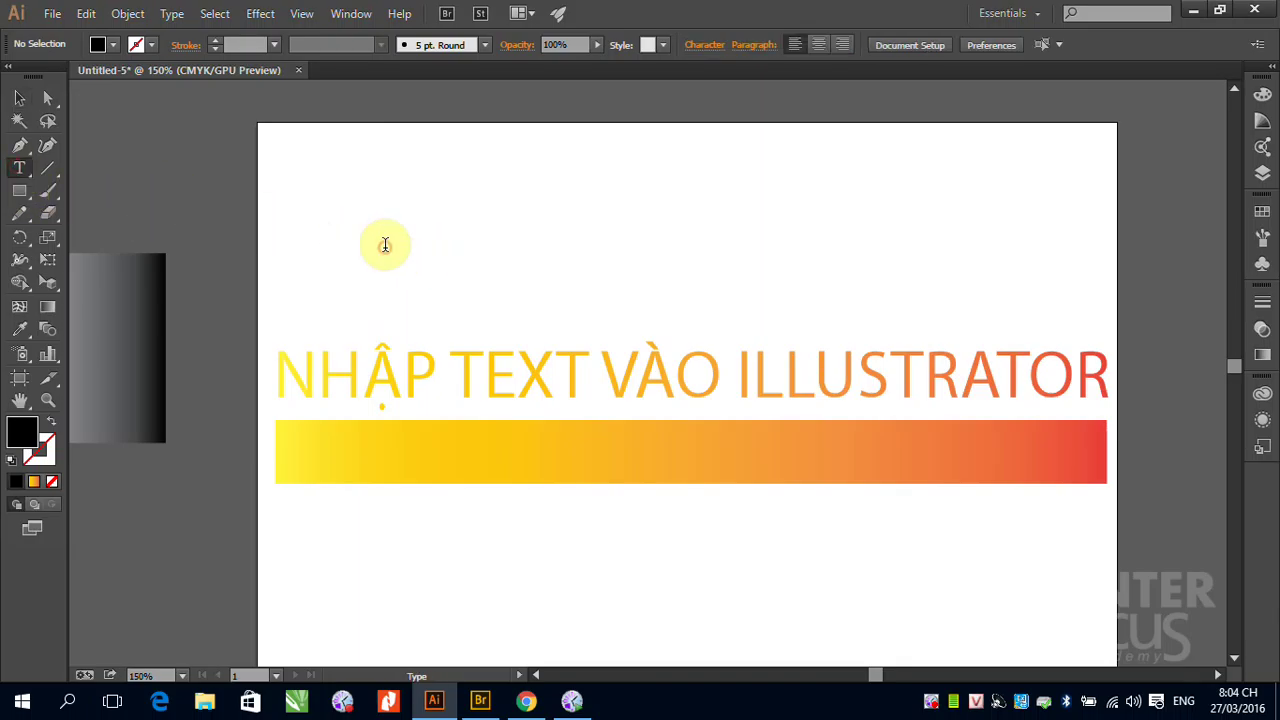
pyautogui.click(384, 246)
pyautogui.write('BIEesn')
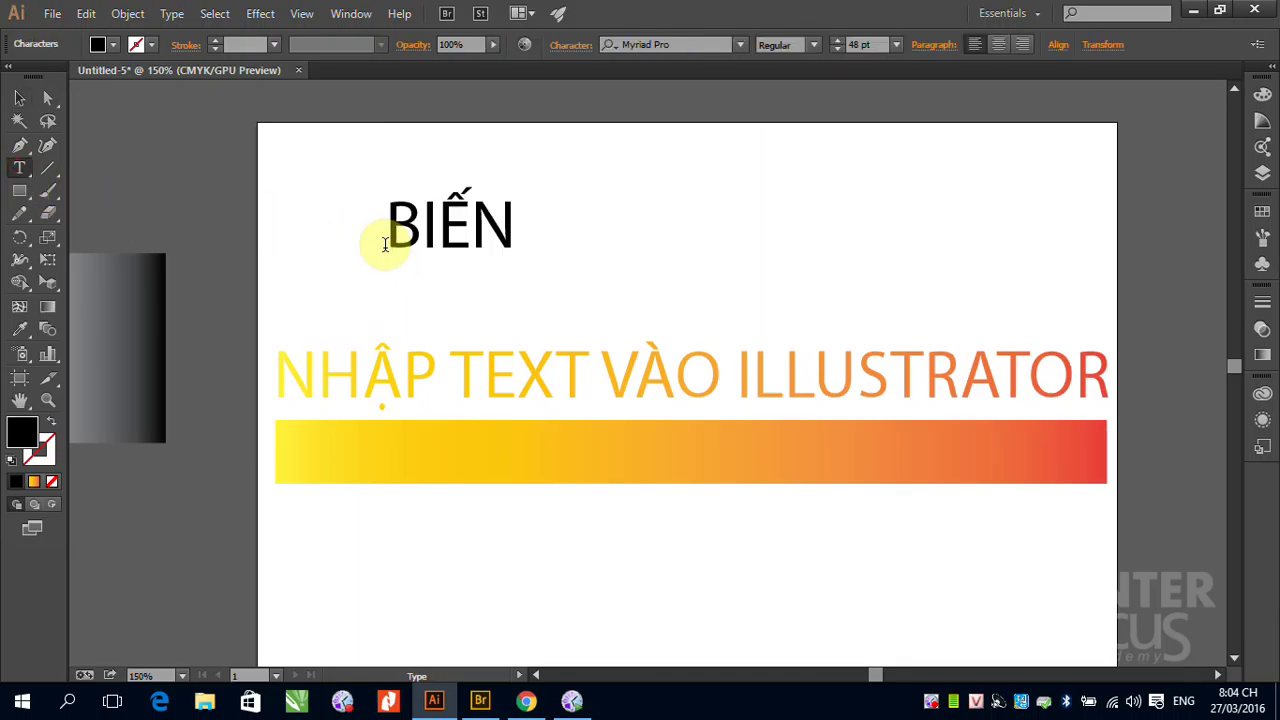
pyautogui.write(' DANg')
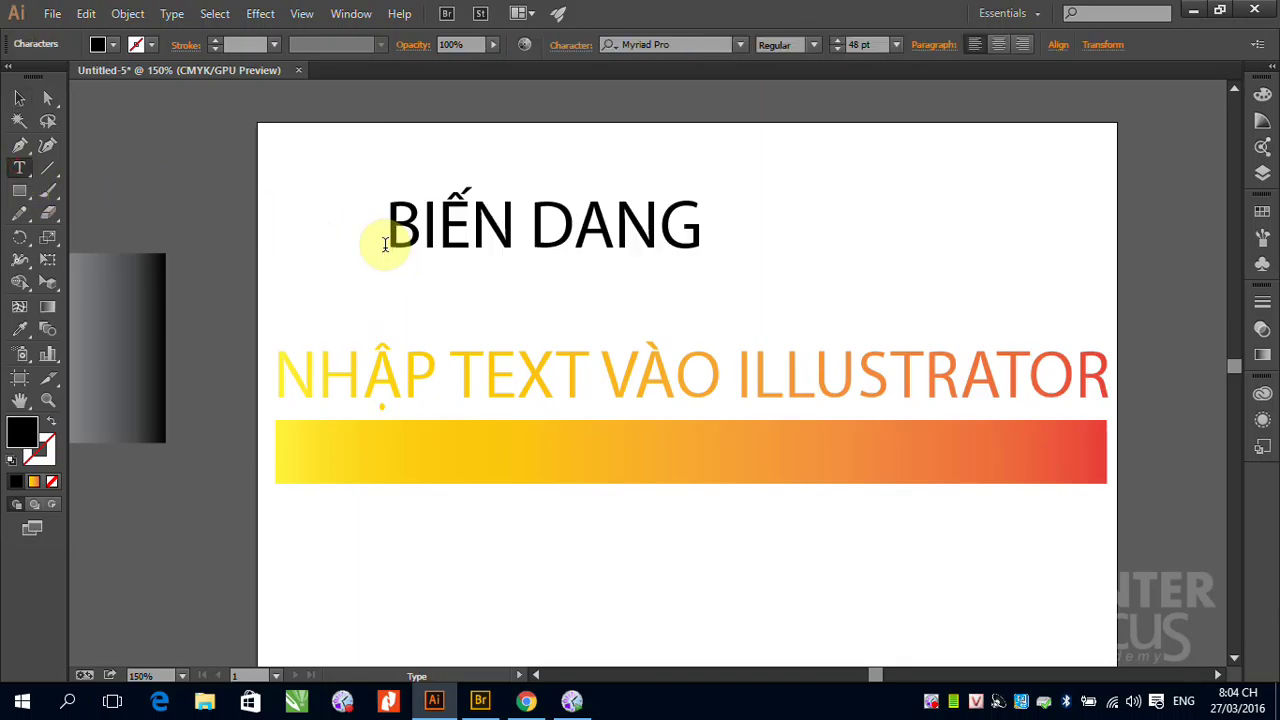
pyautogui.write('j text')
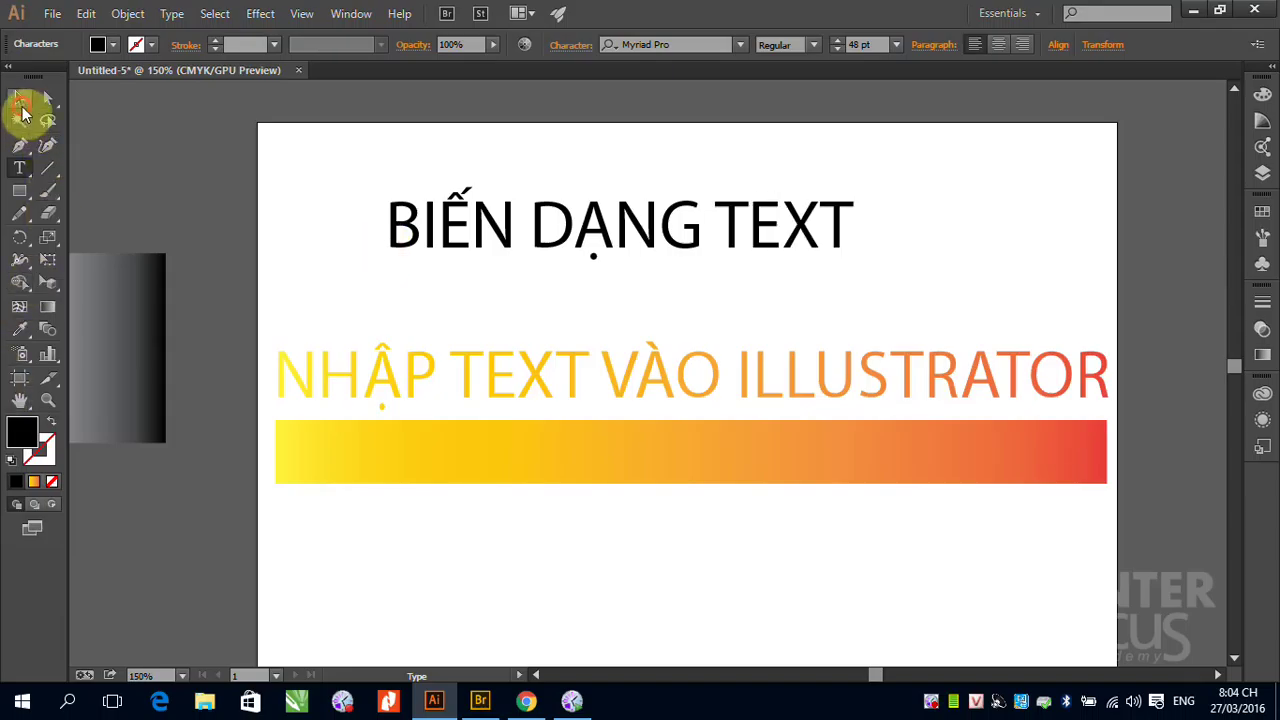
pyautogui.click(19, 98)
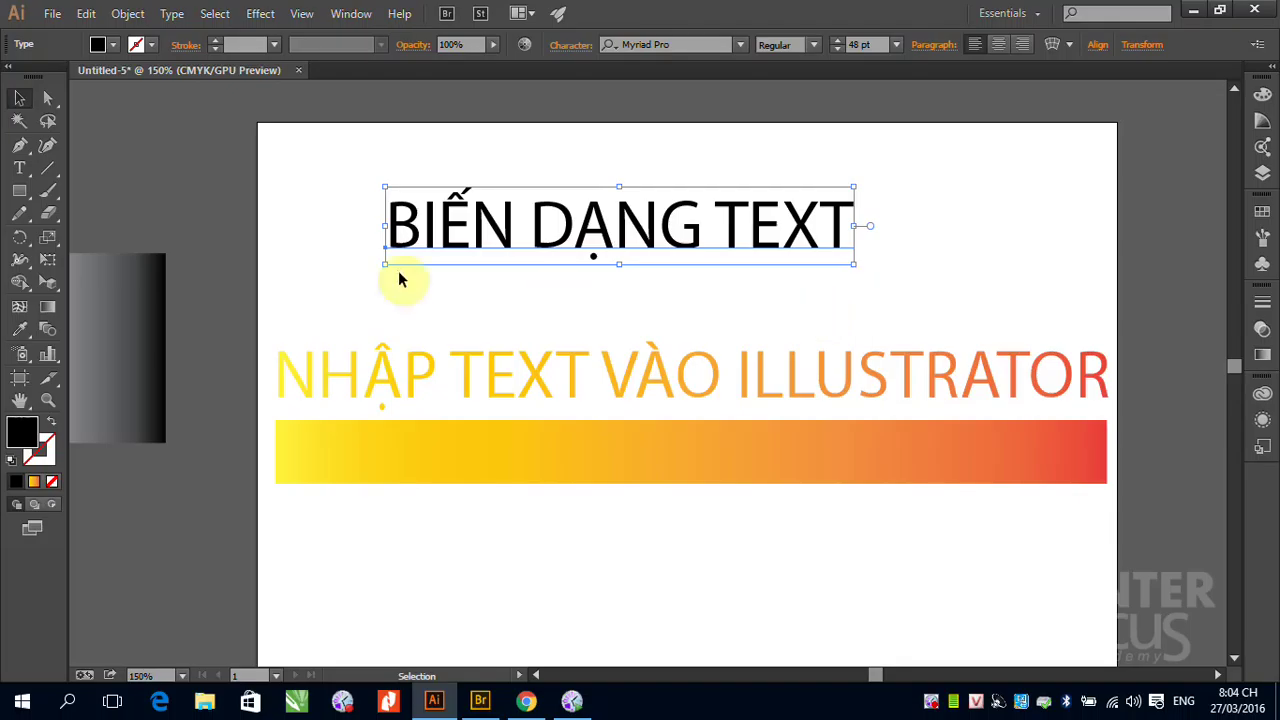
# Try to distort the live text "BIẾN DẠNG TEXT" with the Twirl tool.
pyautogui.click(22, 264)
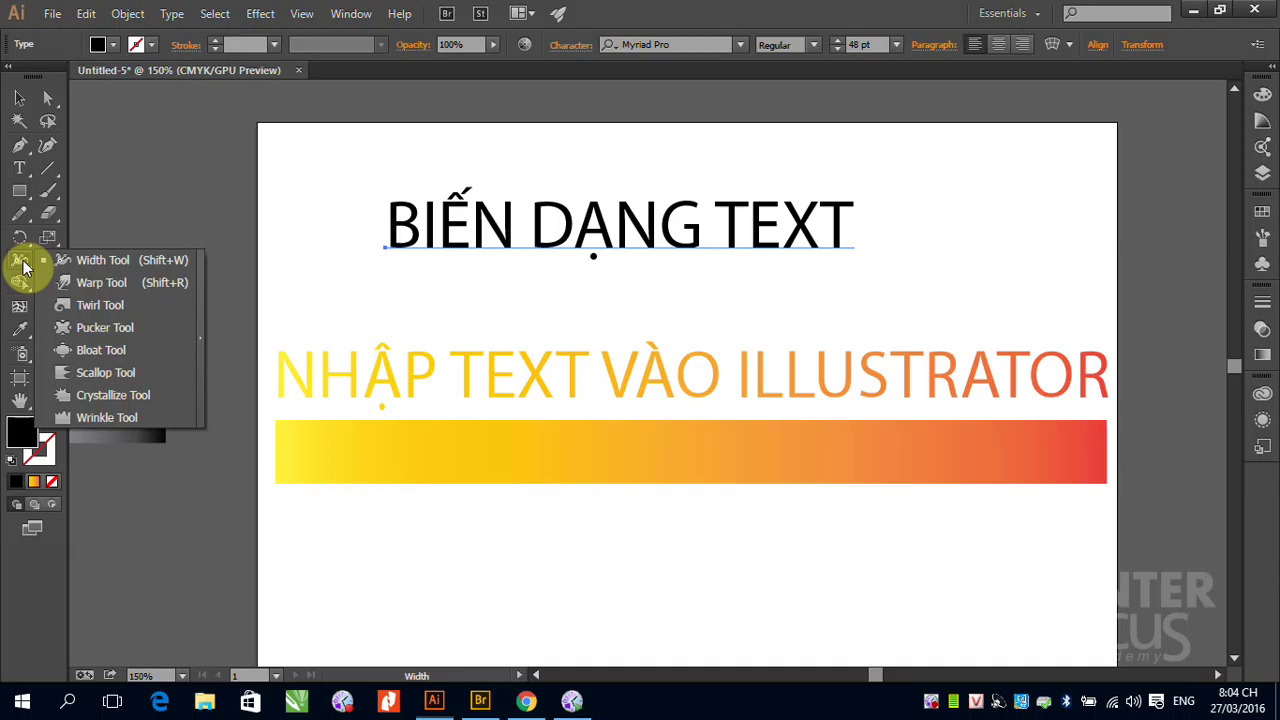
pyautogui.click(100, 305)
pyautogui.click(470, 210)
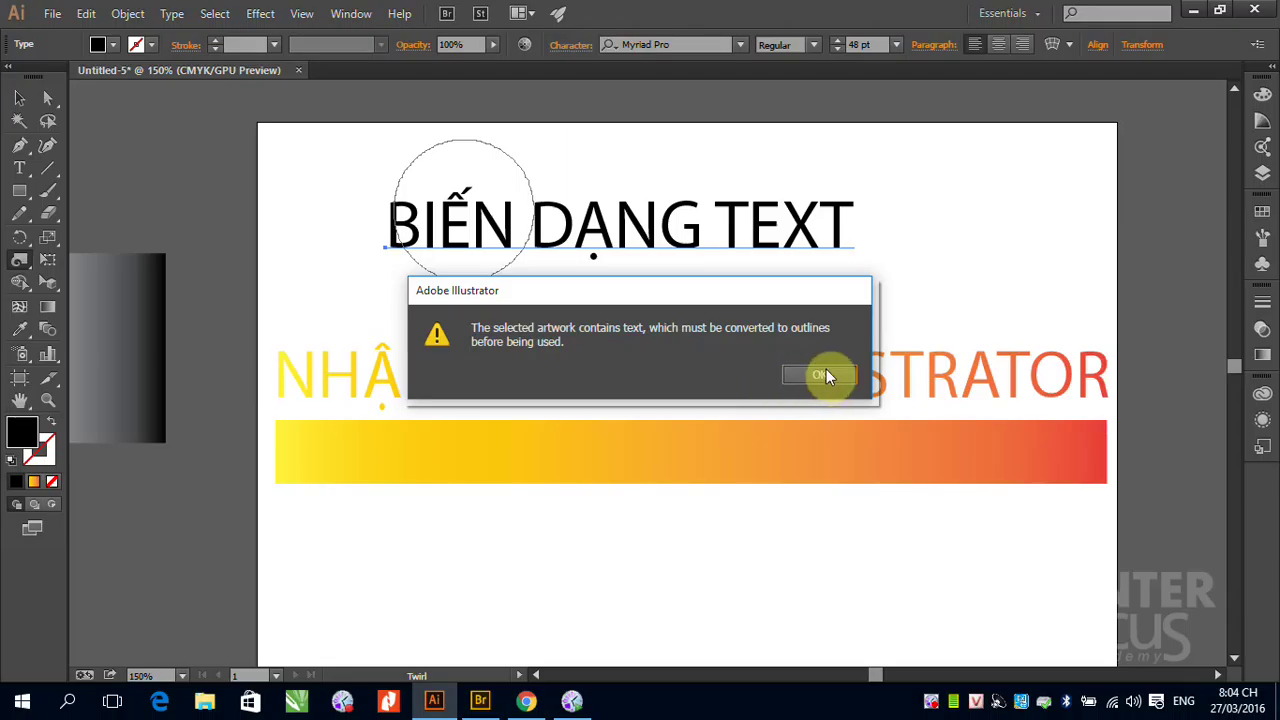
pyautogui.click(820, 375)
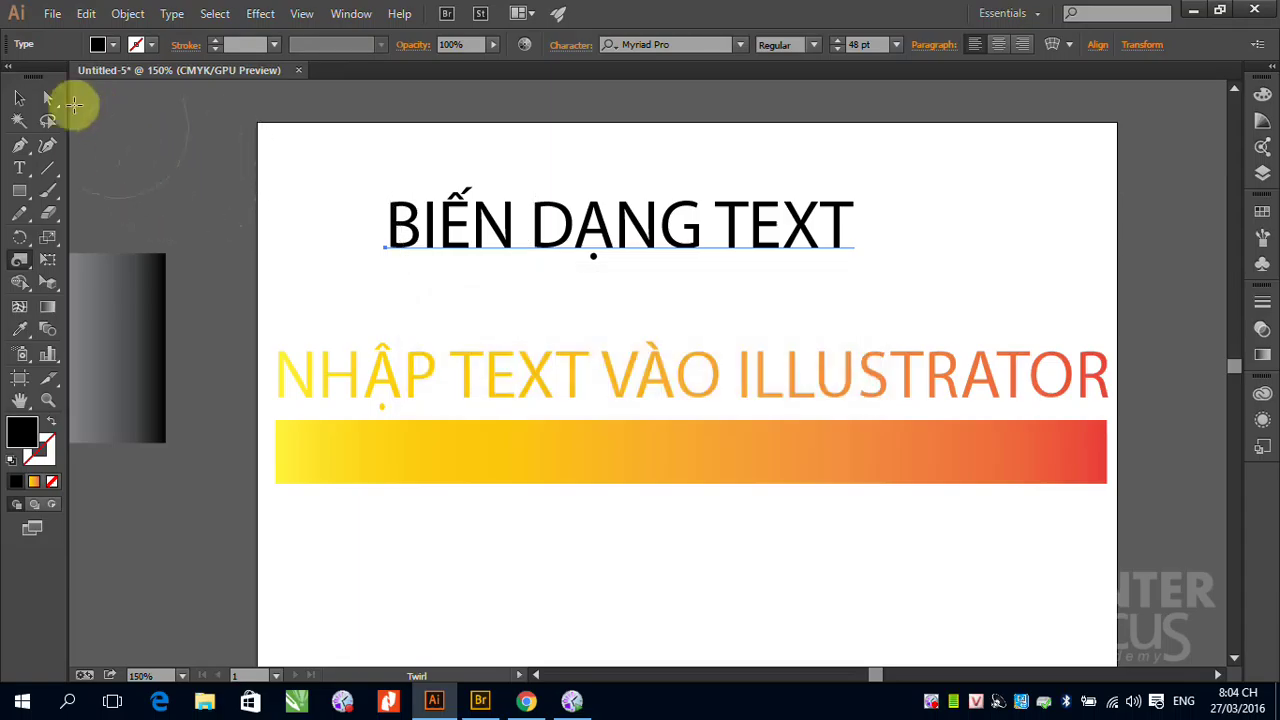
pyautogui.click(19, 98)
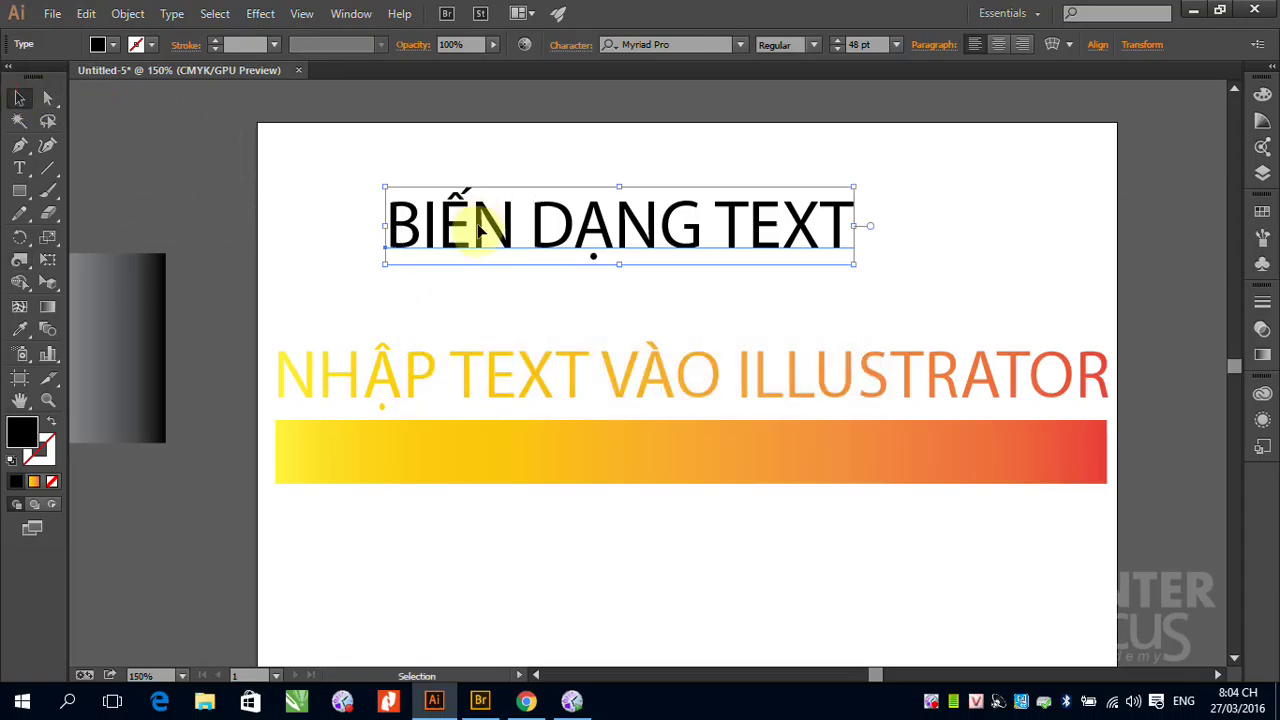
# Convert "BIẾN DẠNG TEXT" to outlines and twirl its letters in two places, near the ends of BIẾN and DẠNG.
pyautogui.click(171, 13)
pyautogui.click(257, 343)
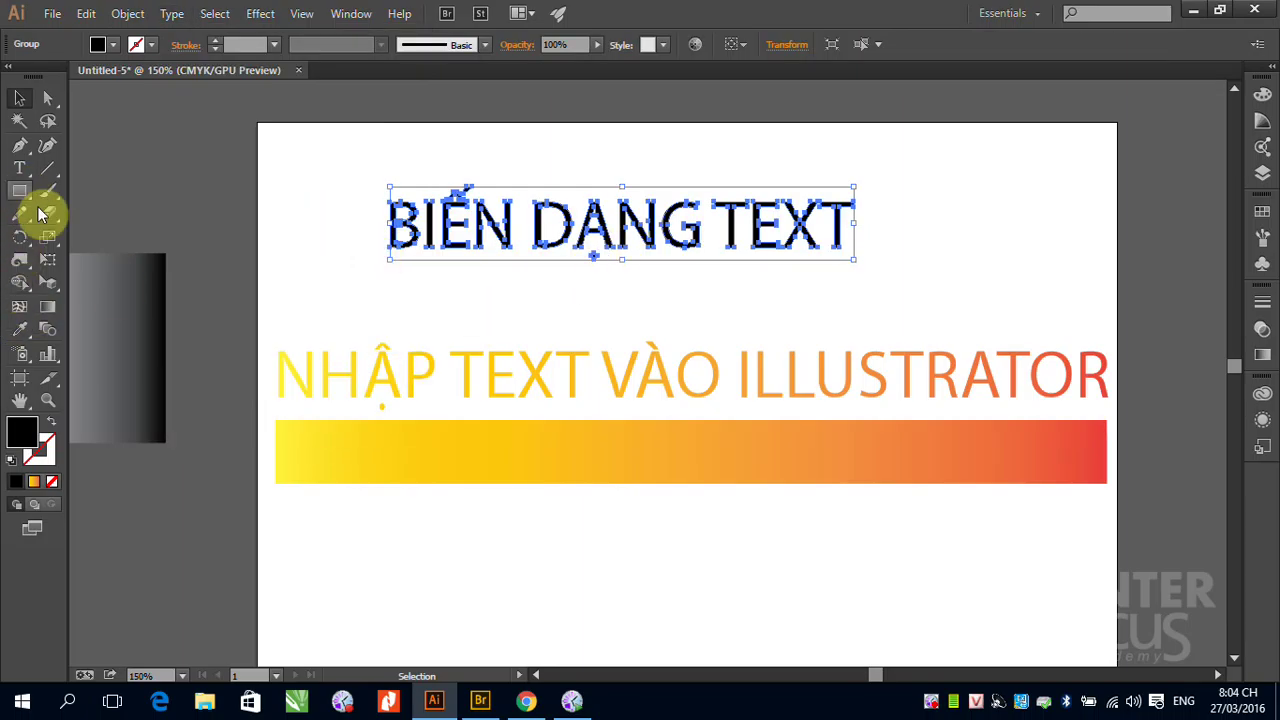
pyautogui.click(20, 259)
pyautogui.moveTo(478, 255)
pyautogui.mouseDown()
pyautogui.moveTo(486, 229)
pyautogui.moveTo(514, 243)
pyautogui.moveTo(500, 240)
pyautogui.mouseUp()
pyautogui.moveTo(684, 258)
pyautogui.mouseDown()
pyautogui.moveTo(649, 163)
pyautogui.moveTo(660, 212)
pyautogui.mouseUp()
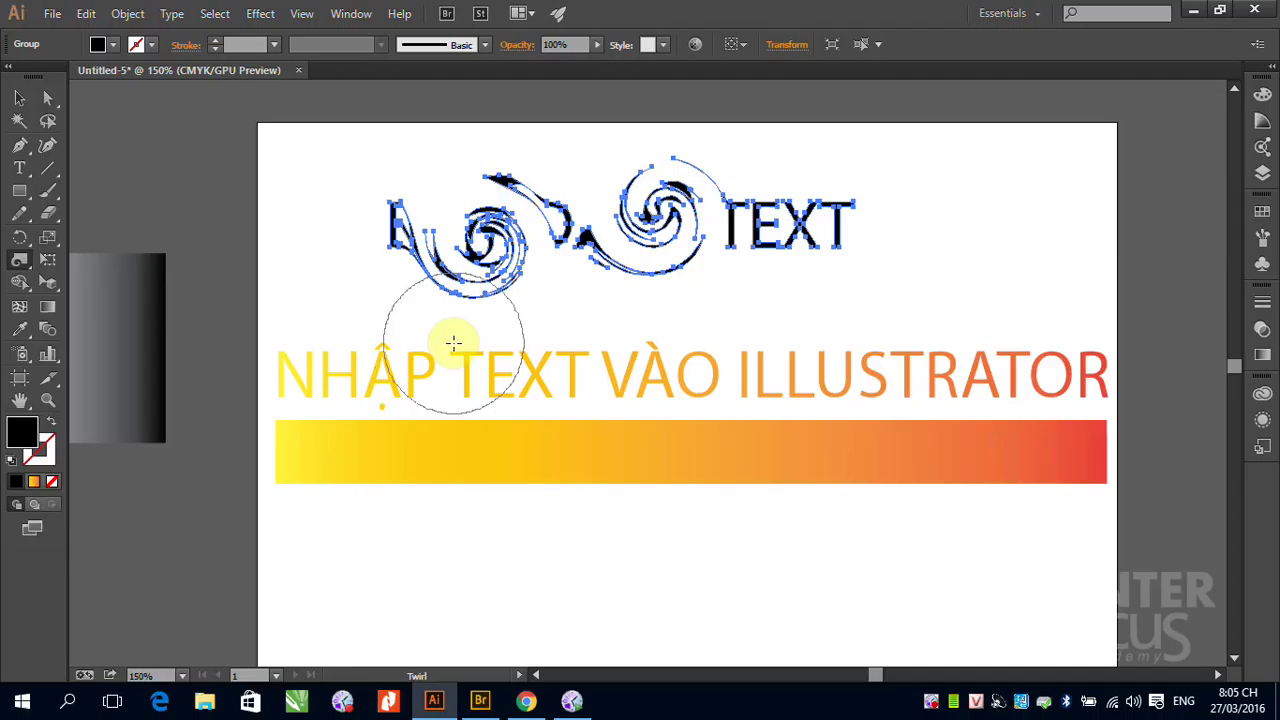
# Undo the twirls and the outline conversion of "BIẾN DẠNG TEXT", back to live text.
pyautogui.press('v')
pyautogui.hotkey('ctrl', 'z')
pyautogui.hotkey('ctrl', 'z')
pyautogui.hotkey('shift', 'r')
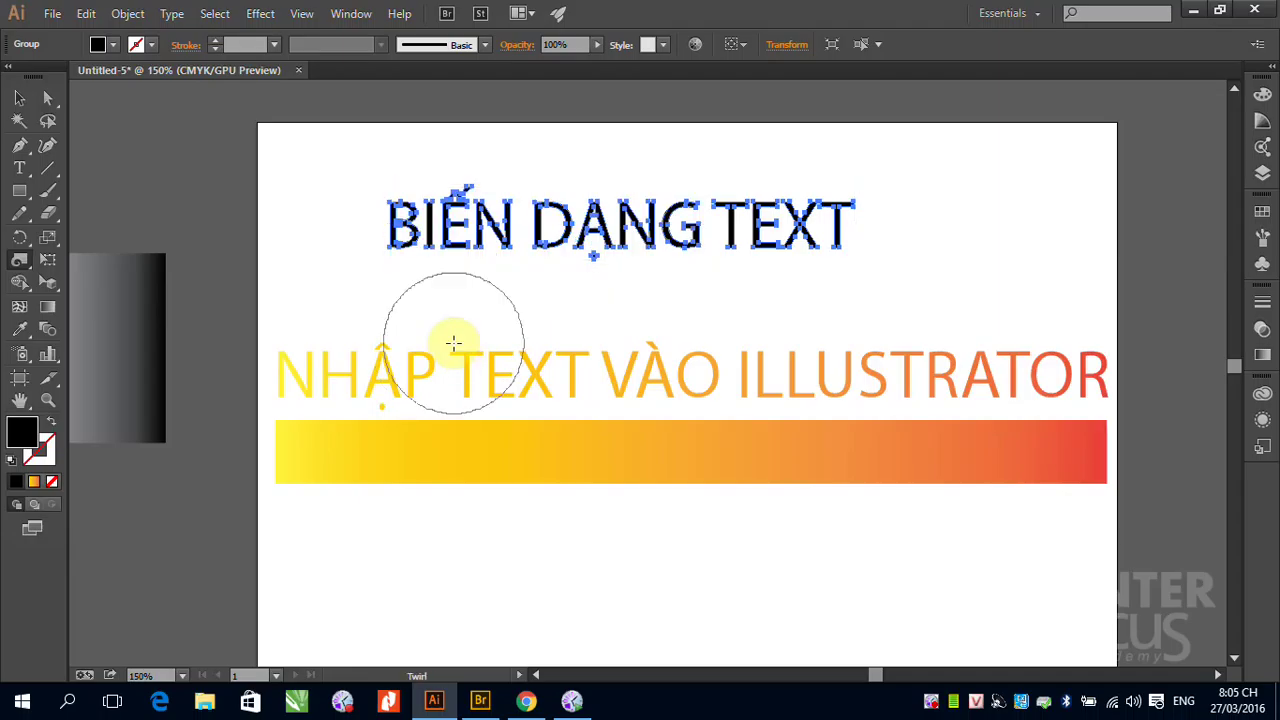
pyautogui.click(19, 97)
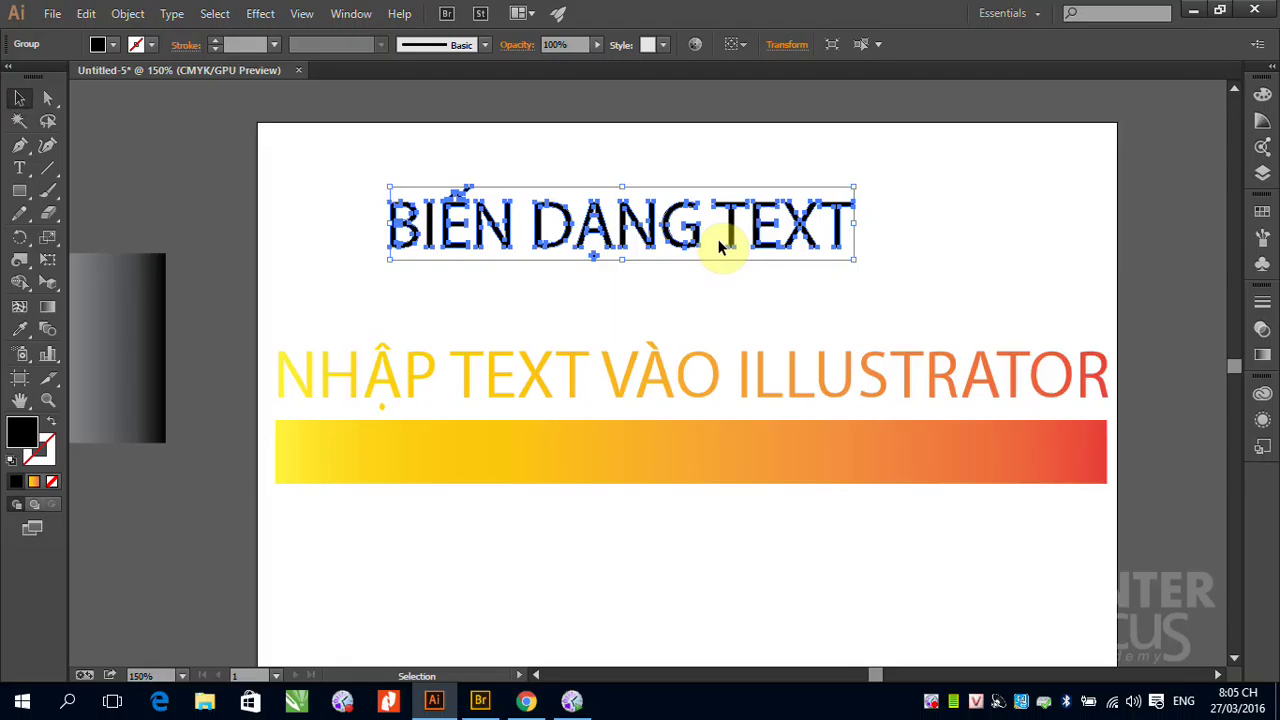
pyautogui.hotkey('ctrl', 'z')
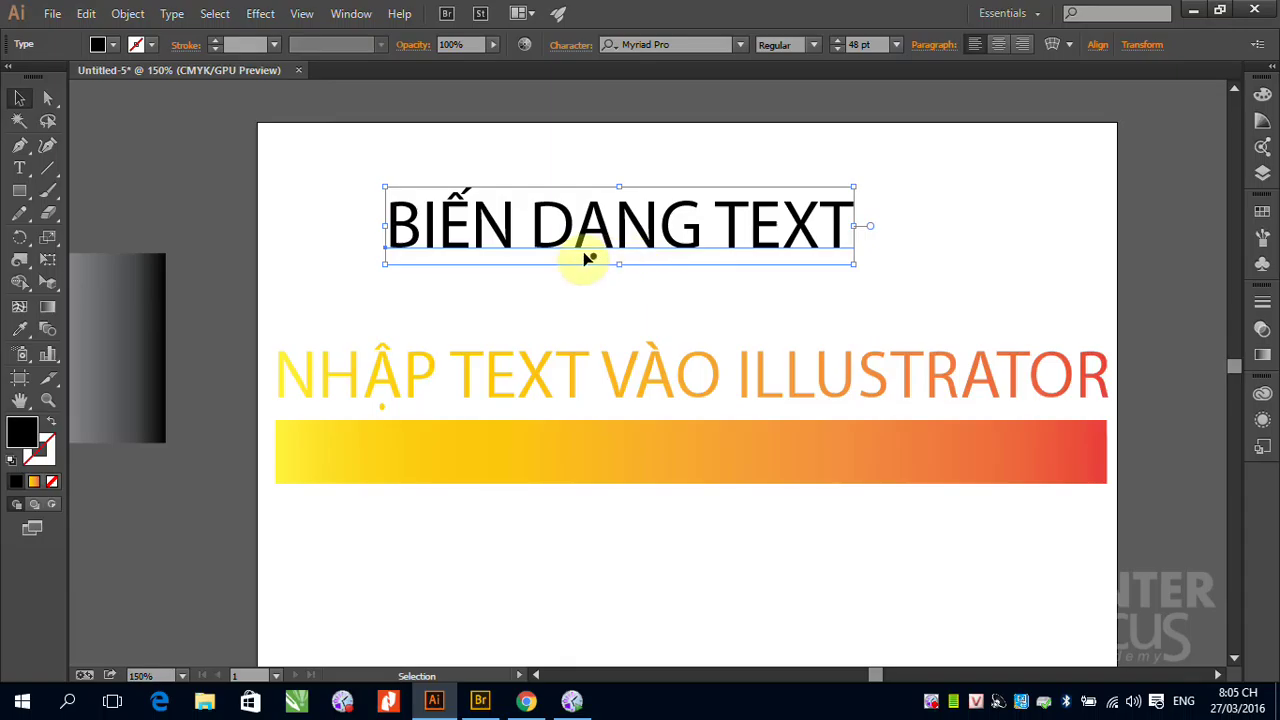
# Apply an Envelope Distort warp to "BIẾN DẠNG TEXT" using the Arc style, horizontal, with a 50% bend.
pyautogui.click(126, 18)
pyautogui.moveTo(226, 502)
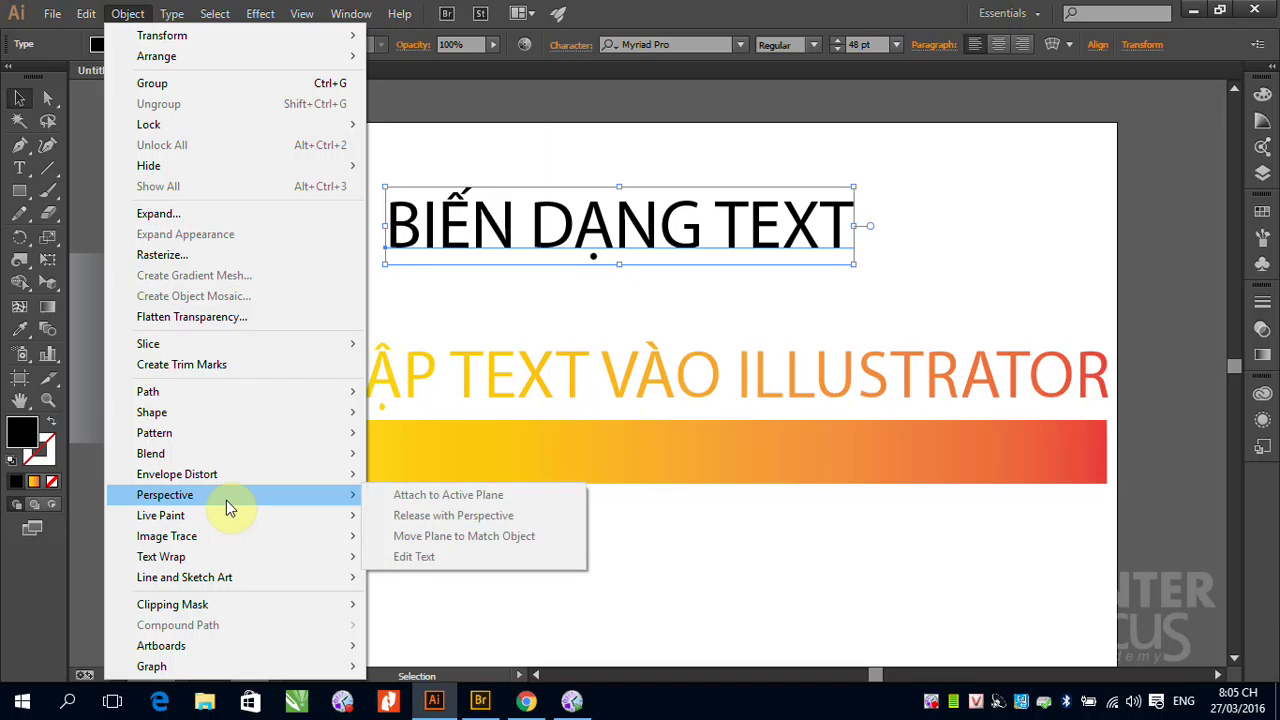
pyautogui.moveTo(234, 478)
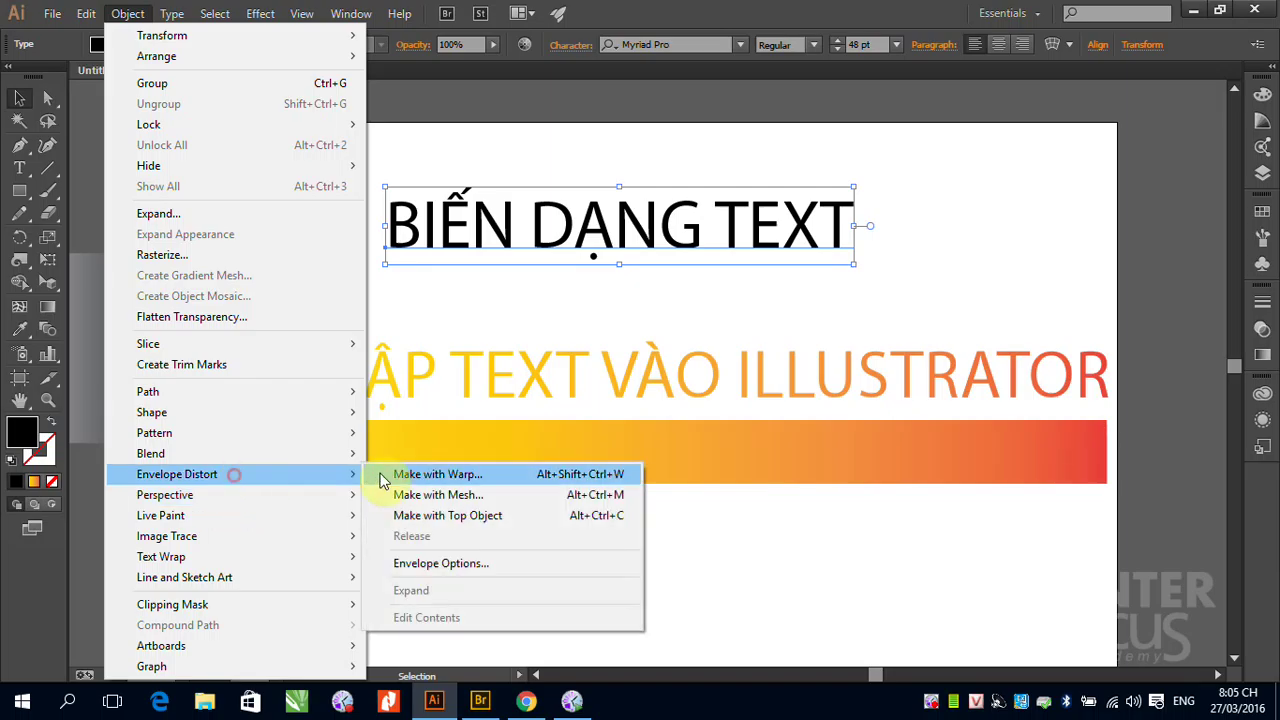
pyautogui.click(436, 476)
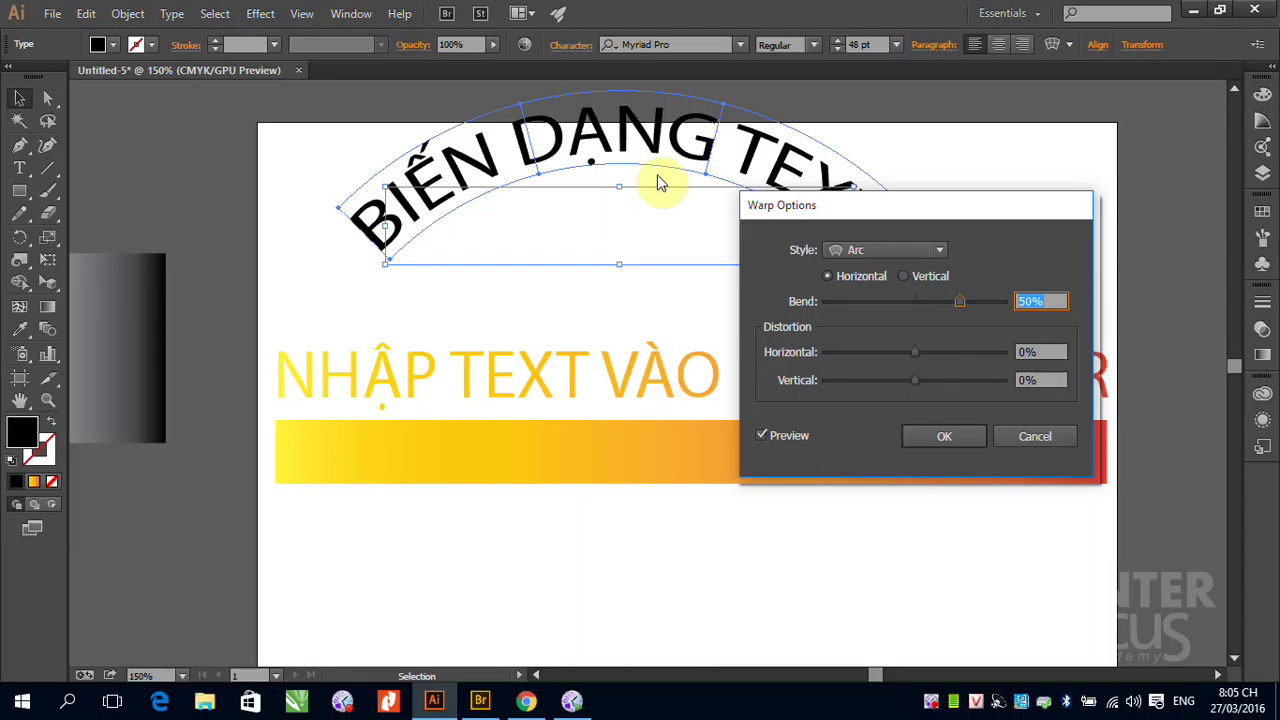
pyautogui.click(952, 437)
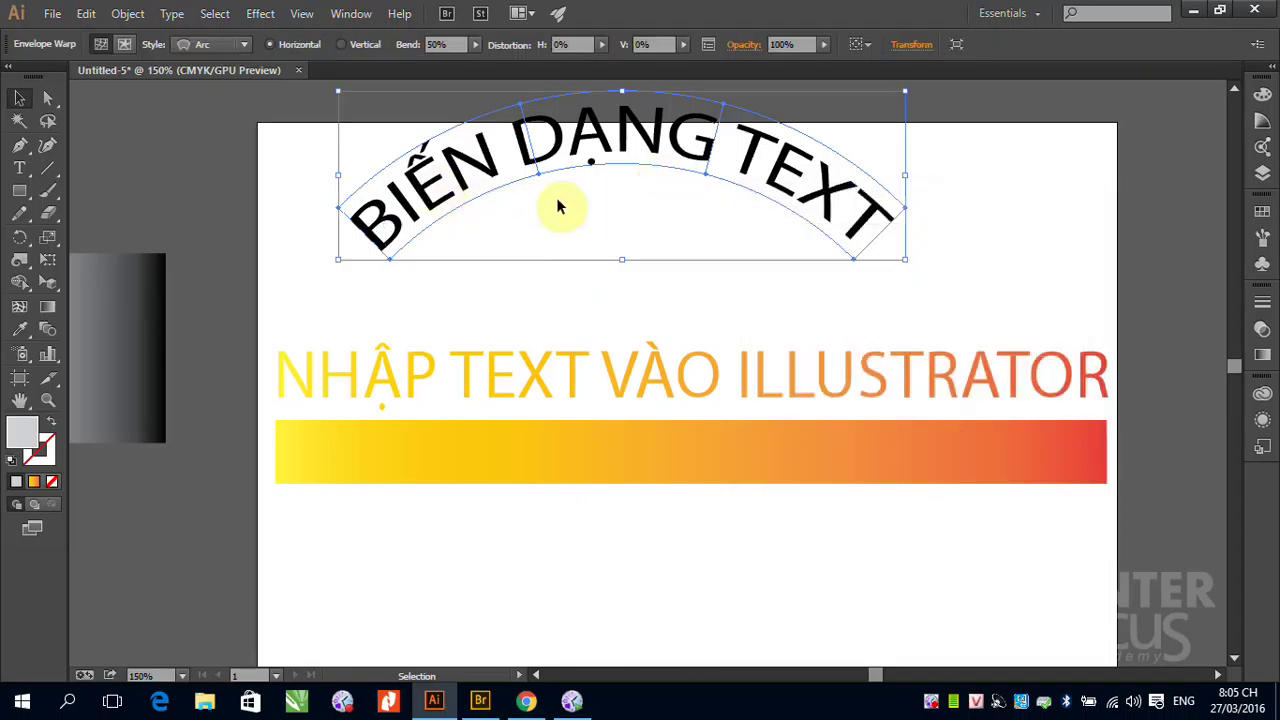
# Release the arc envelope from "BIẾN DẠNG TEXT" and delete the leftover arc shape.
pyautogui.click(128, 14)
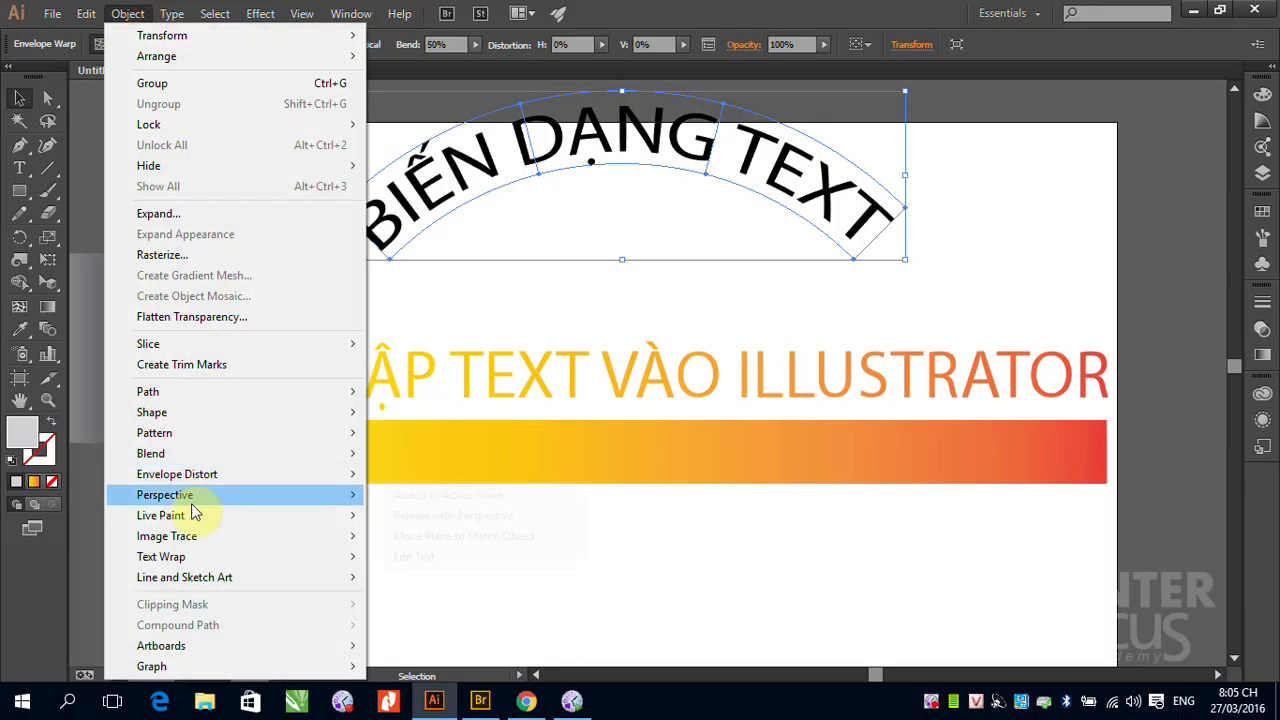
pyautogui.moveTo(208, 440)
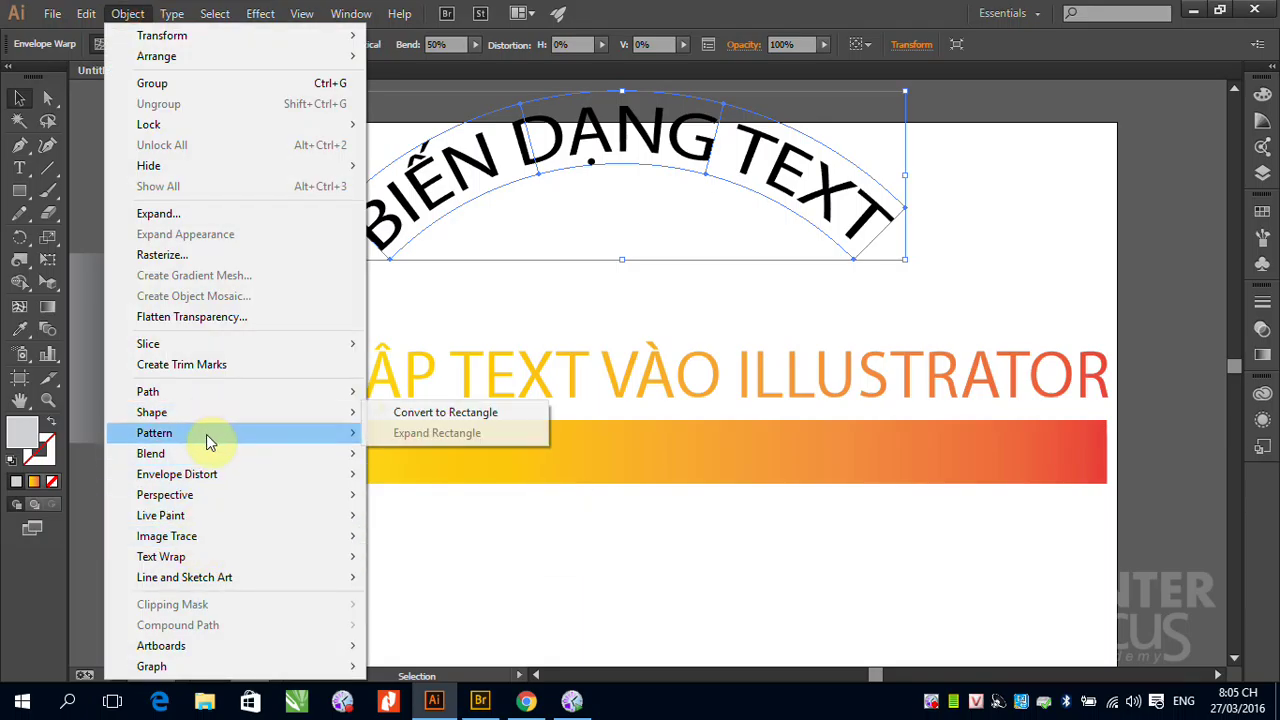
pyautogui.moveTo(209, 475)
pyautogui.click(402, 536)
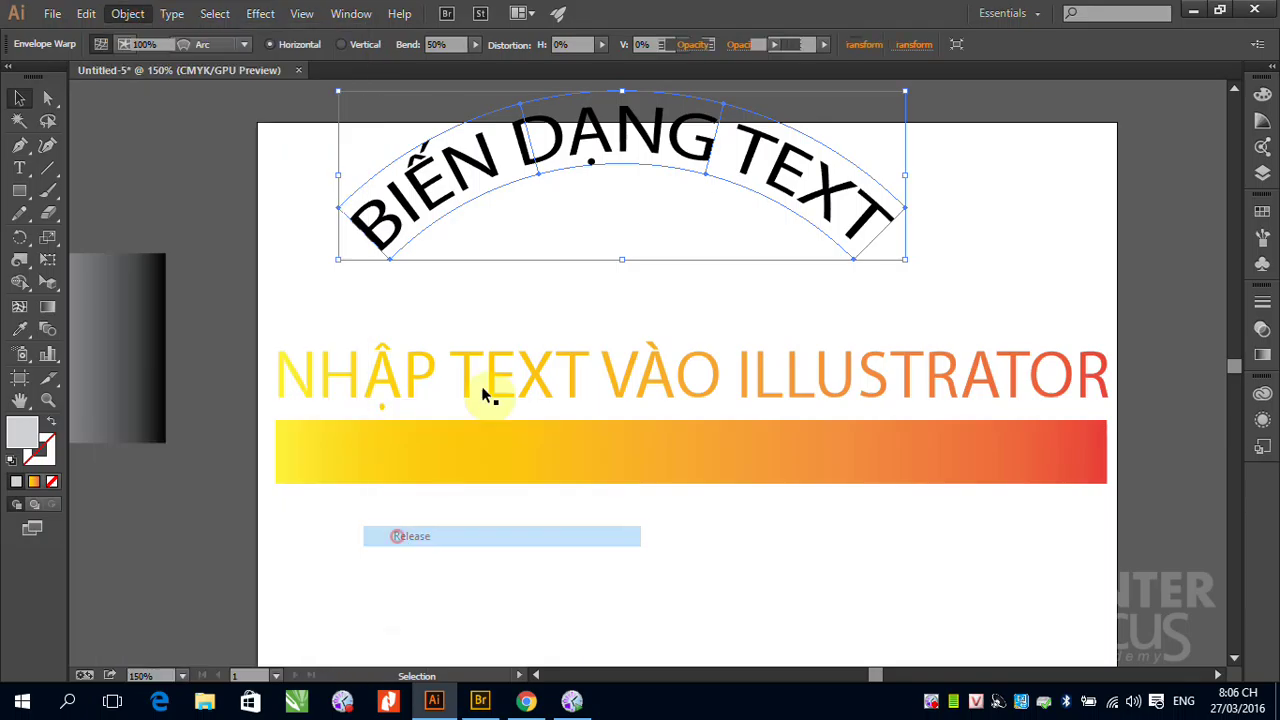
pyautogui.click(400, 225)
pyautogui.press('Delete')
# Try a Pucker & Bloat effect of -28% on "BIẾN DẠNG TEXT" and undo it.
pyautogui.click(640, 180)
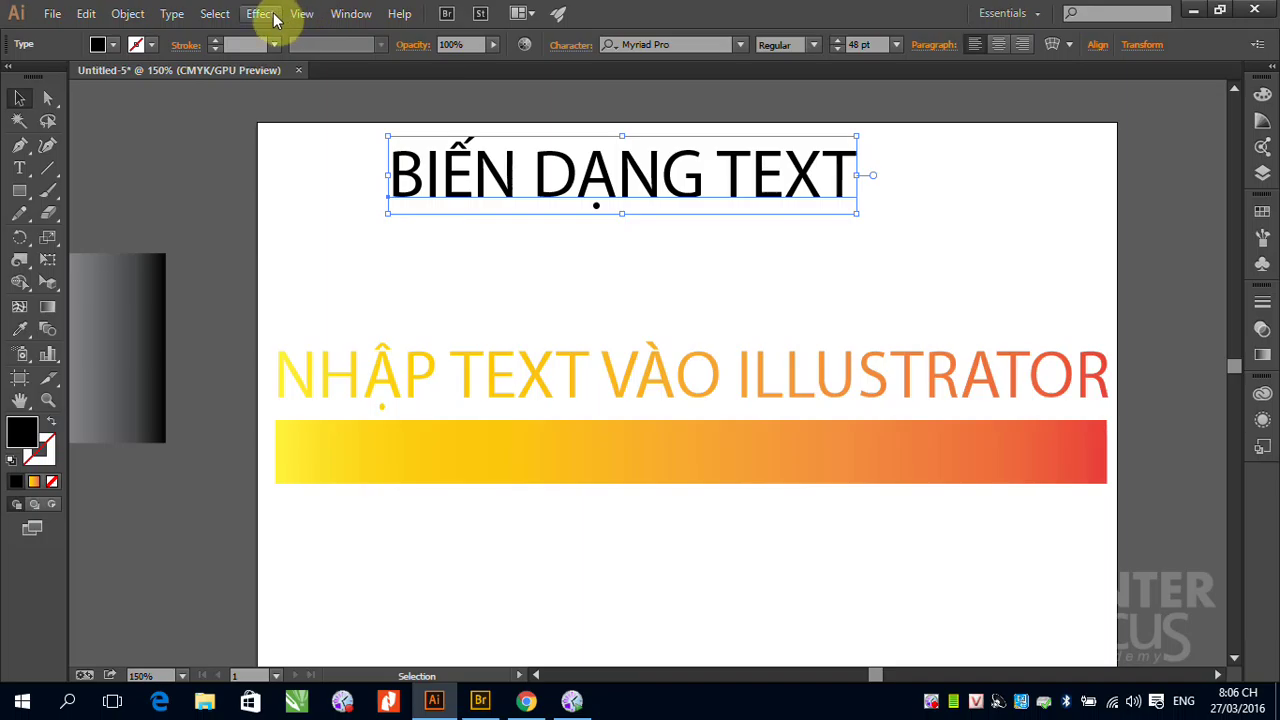
pyautogui.click(260, 13)
pyautogui.moveTo(343, 168)
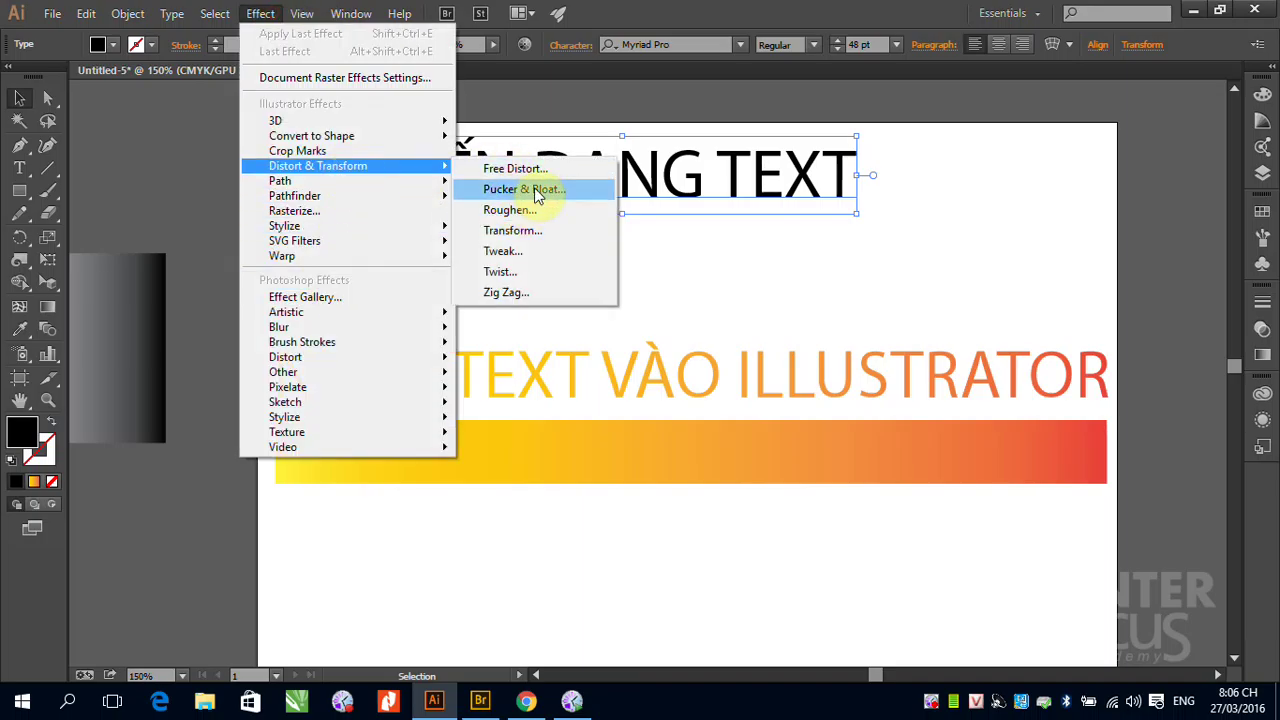
pyautogui.click(524, 189)
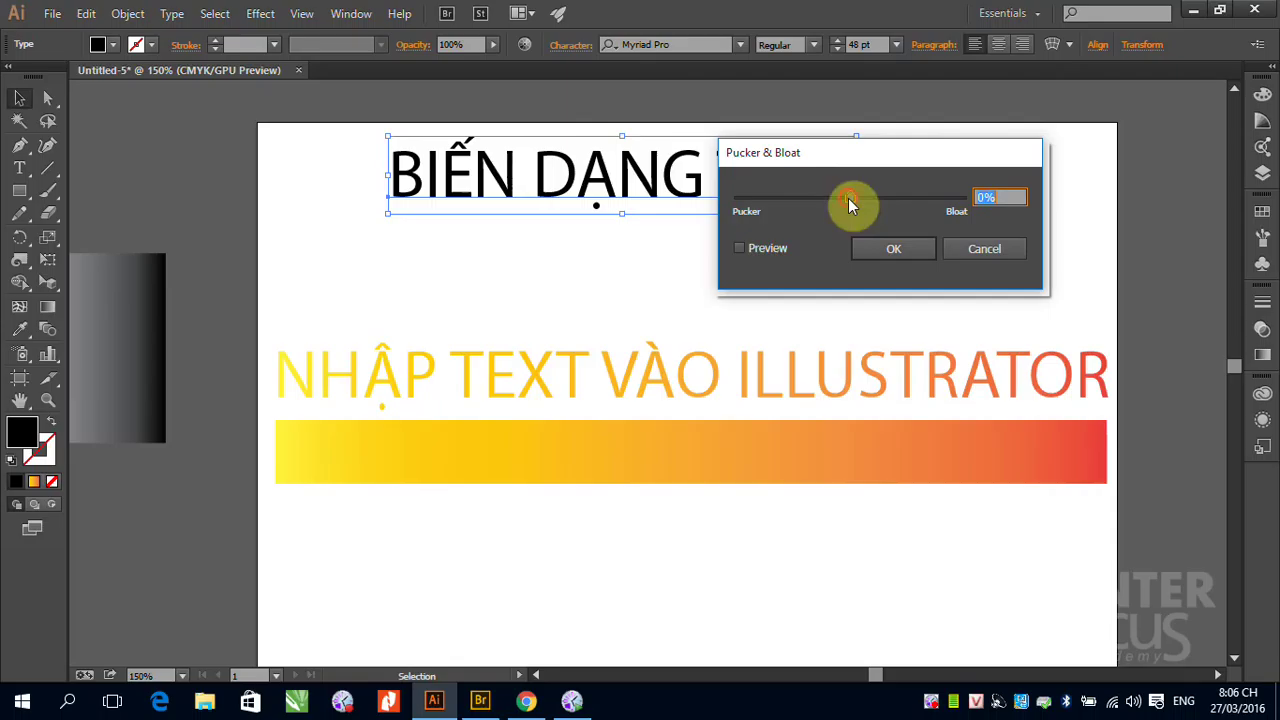
pyautogui.moveTo(848, 200)
pyautogui.mouseDown()
pyautogui.moveTo(790, 205)
pyautogui.moveTo(835, 202)
pyautogui.mouseUp()
pyautogui.click(739, 248)
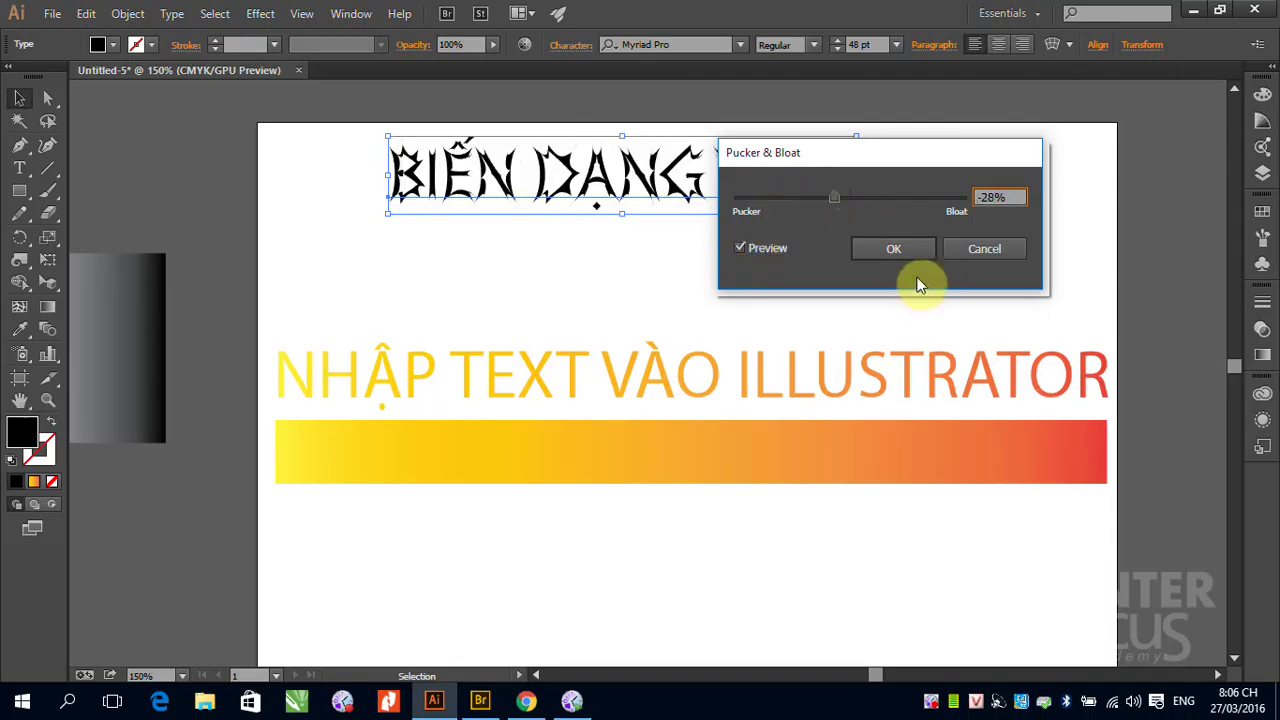
pyautogui.click(880, 268)
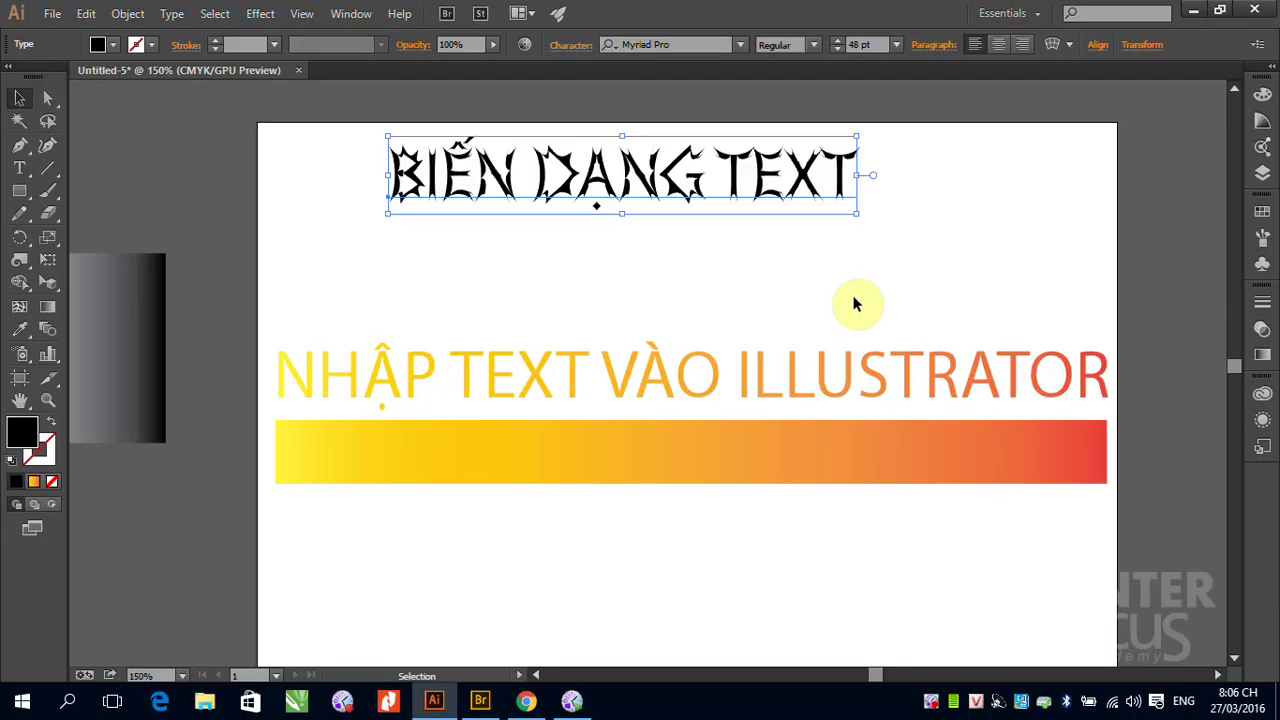
pyautogui.hotkey('ctrl', 'z')
pyautogui.hotkey('ctrl', 'z')
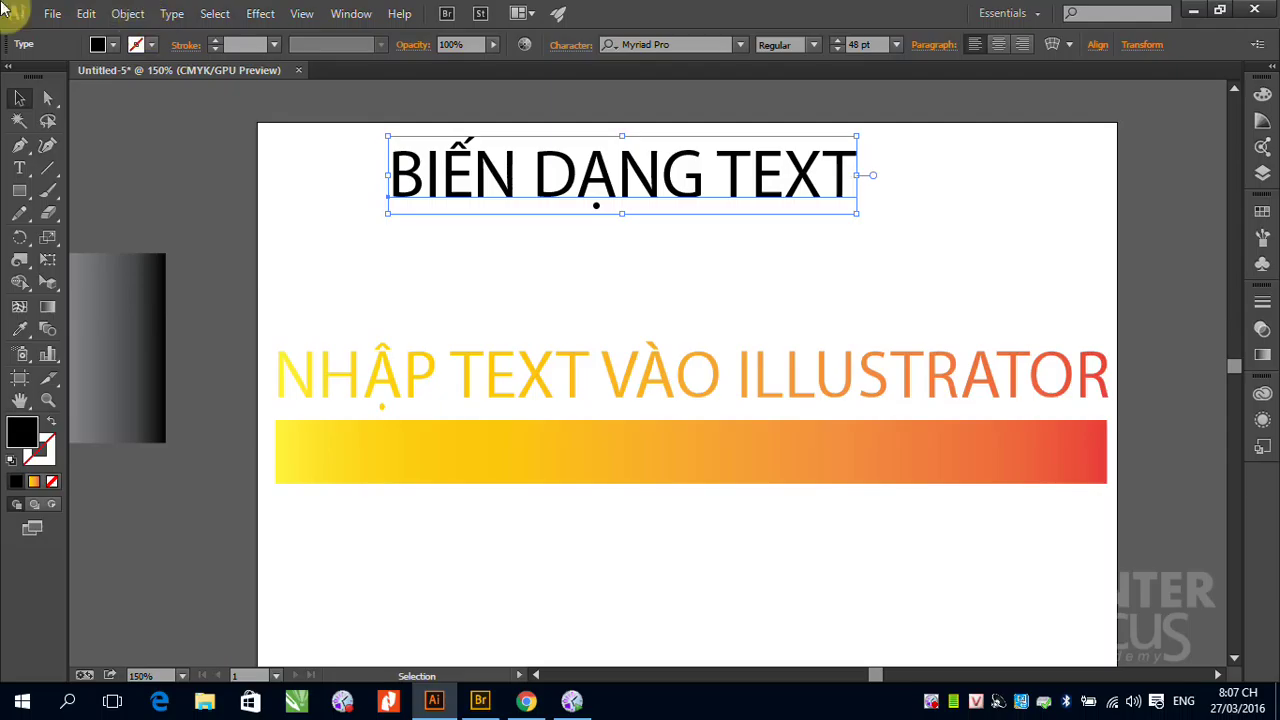
pyautogui.click(25, 175)
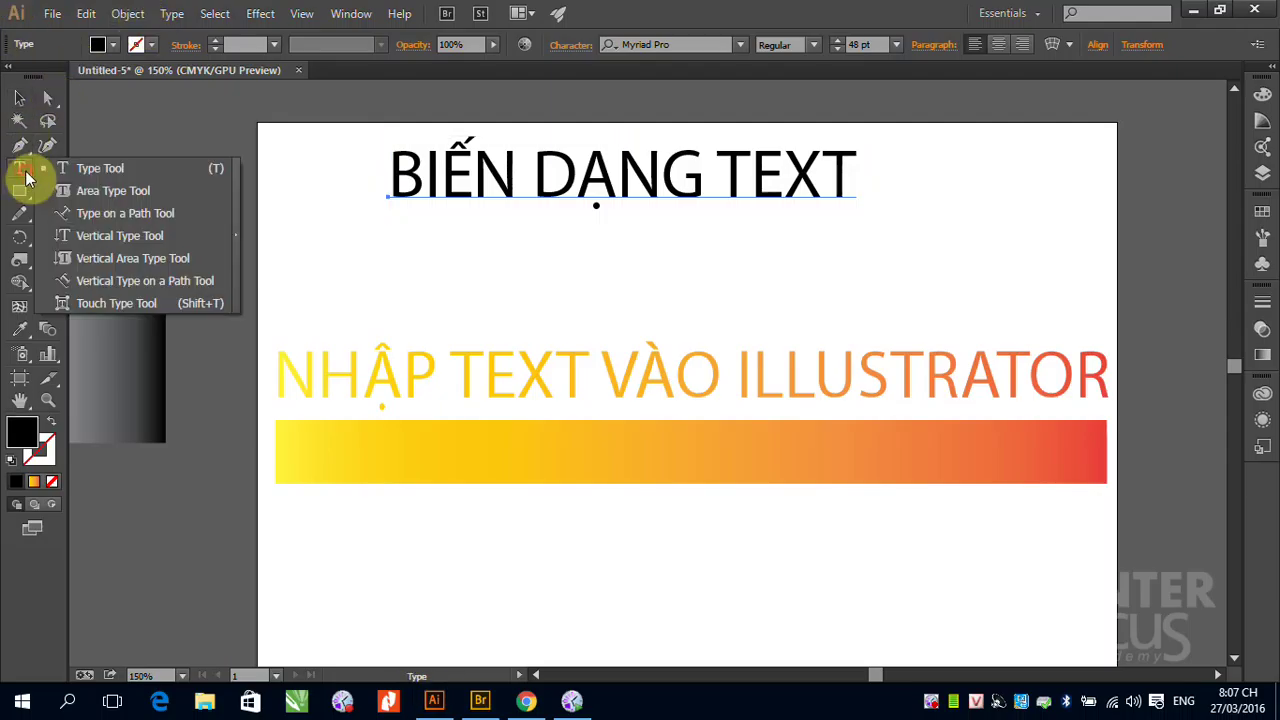
pyautogui.click(20, 99)
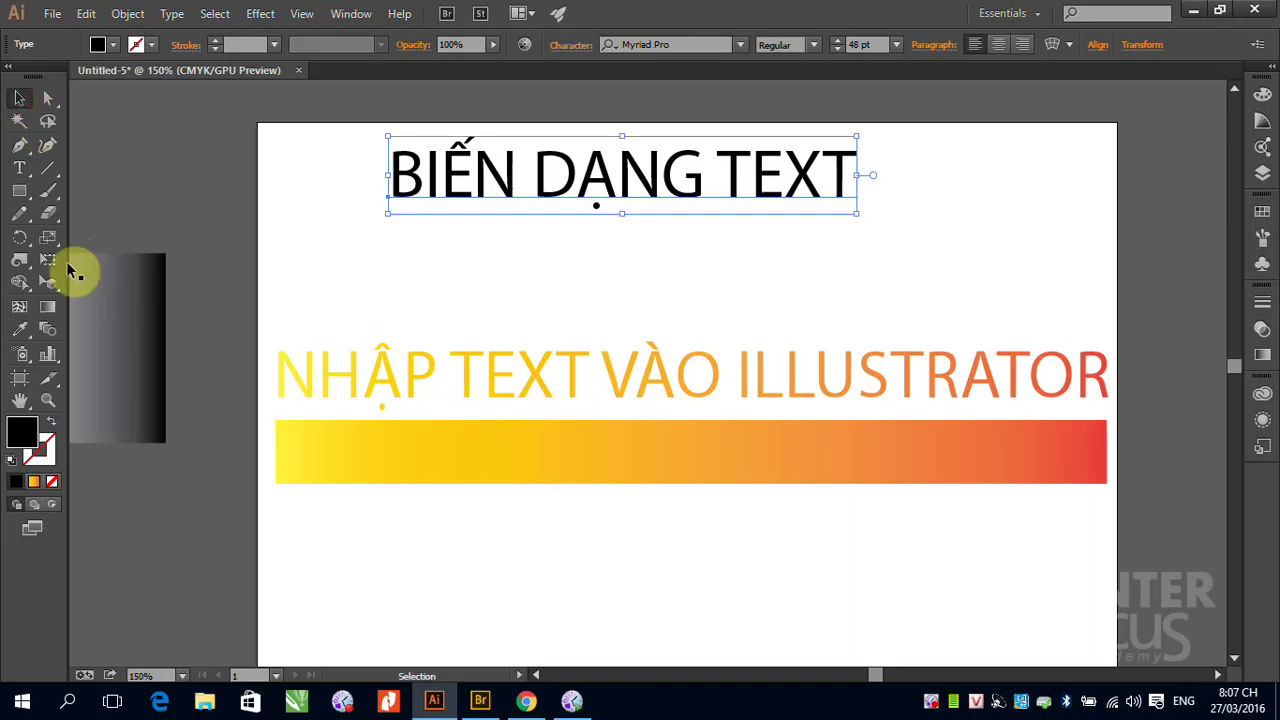
# Draw an open S-shaped curve with the Pen tool below the gradient bar, with a black stroke and no fill.
pyautogui.click(19, 145)
pyautogui.click(341, 601)
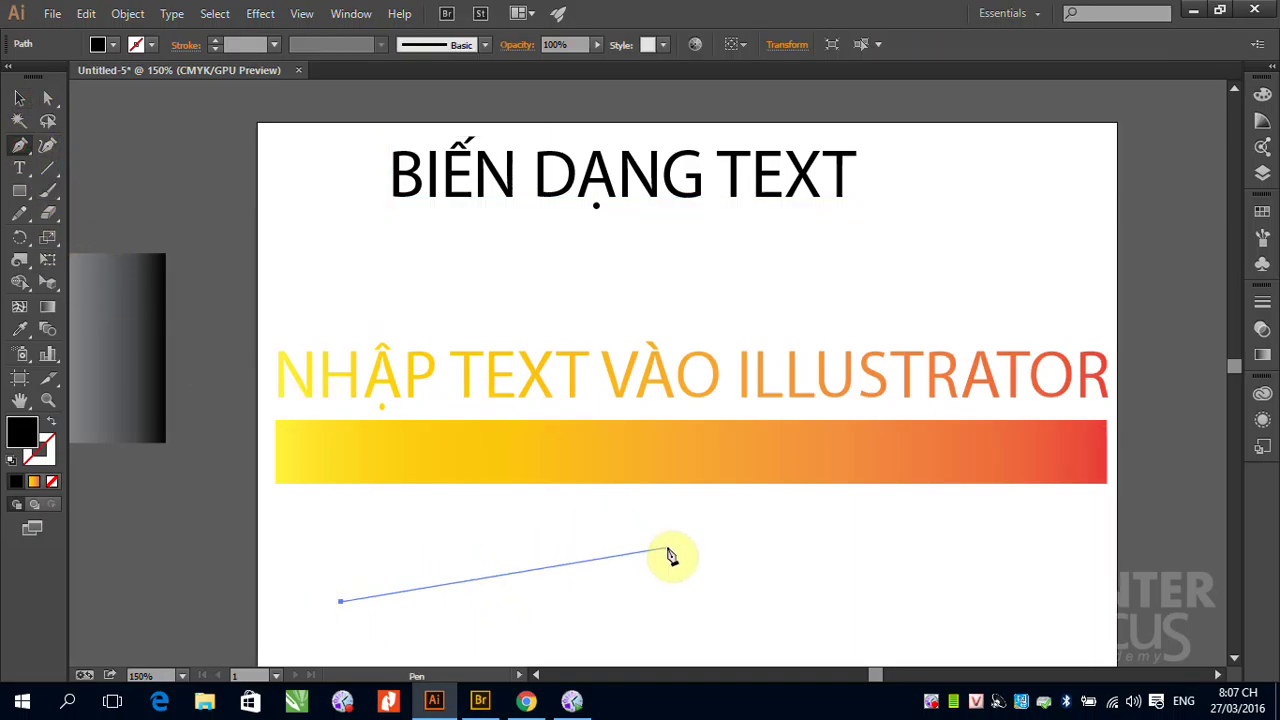
pyautogui.moveTo(666, 548); pyautogui.dragTo(928, 624)
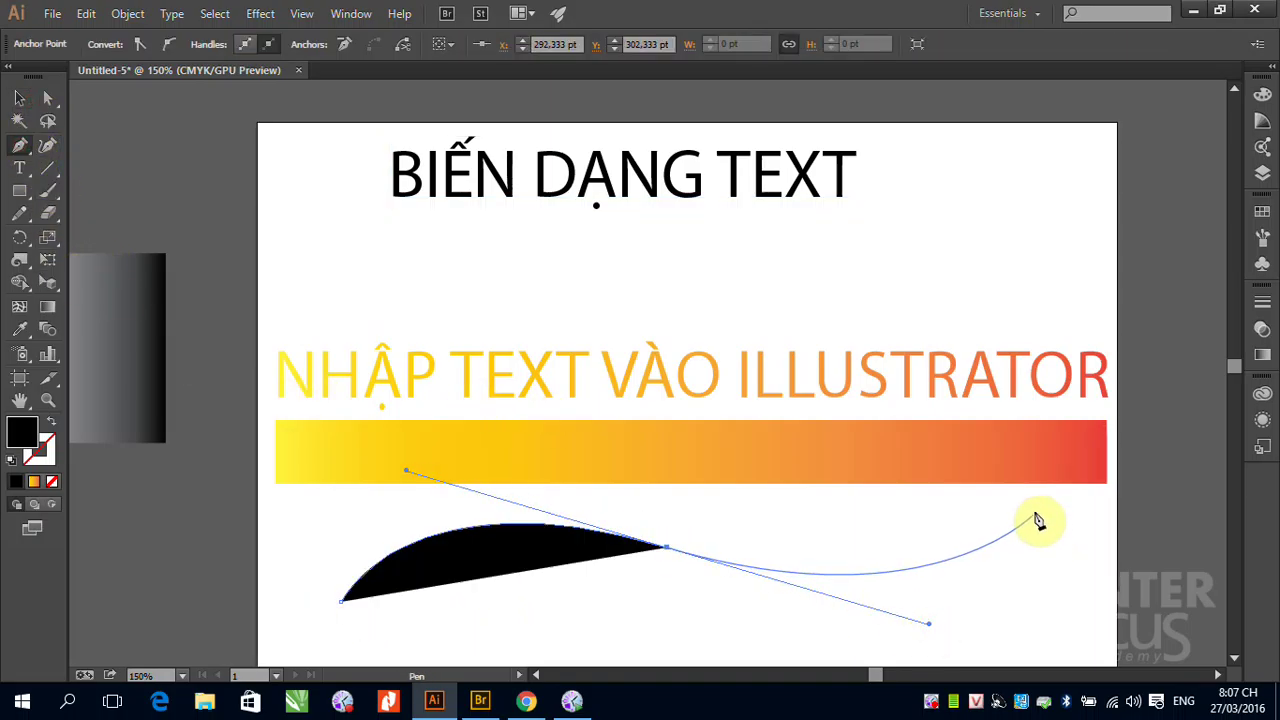
pyautogui.moveTo(1030, 511); pyautogui.dragTo(1008, 554)
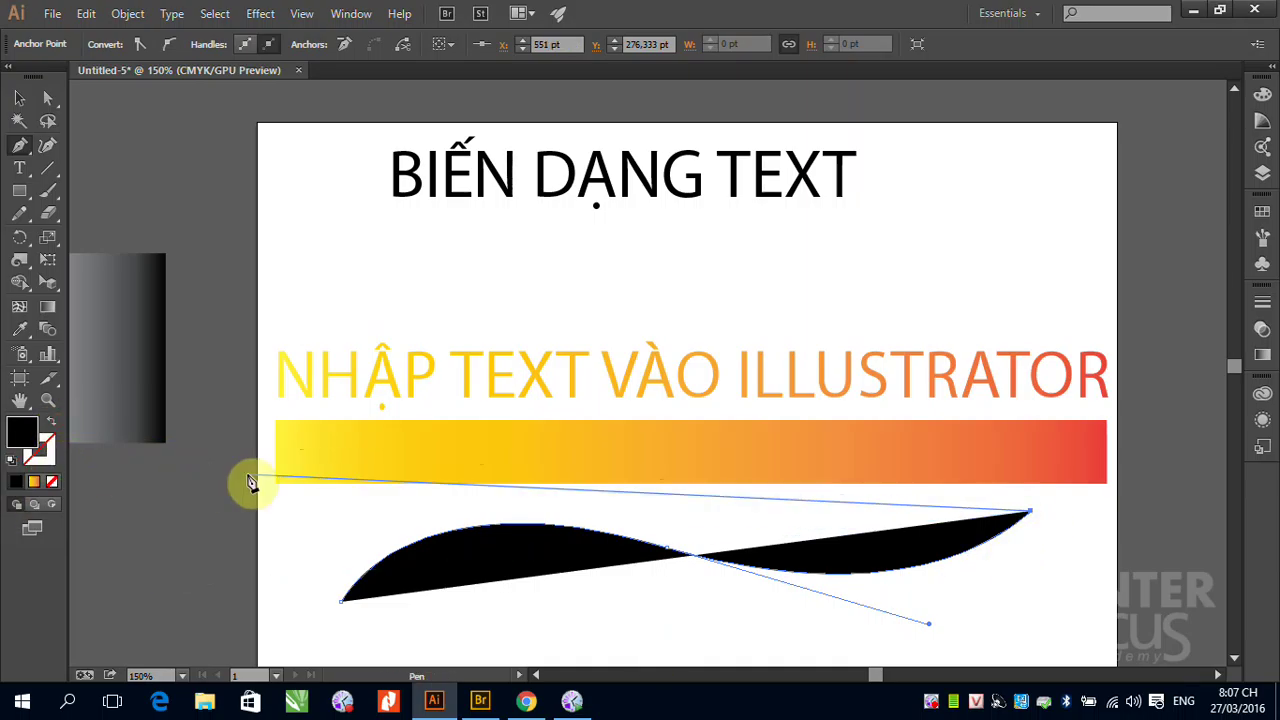
pyautogui.click(52, 427)
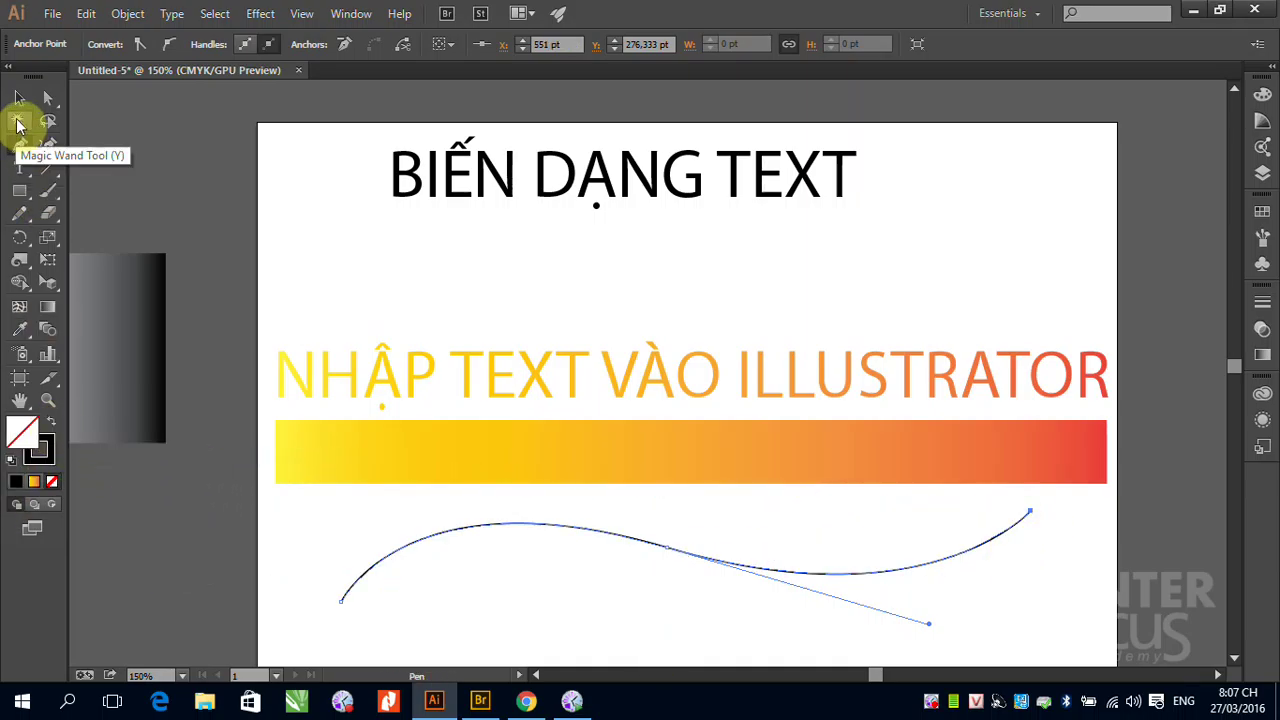
pyautogui.click(19, 97)
pyautogui.click(150, 176)
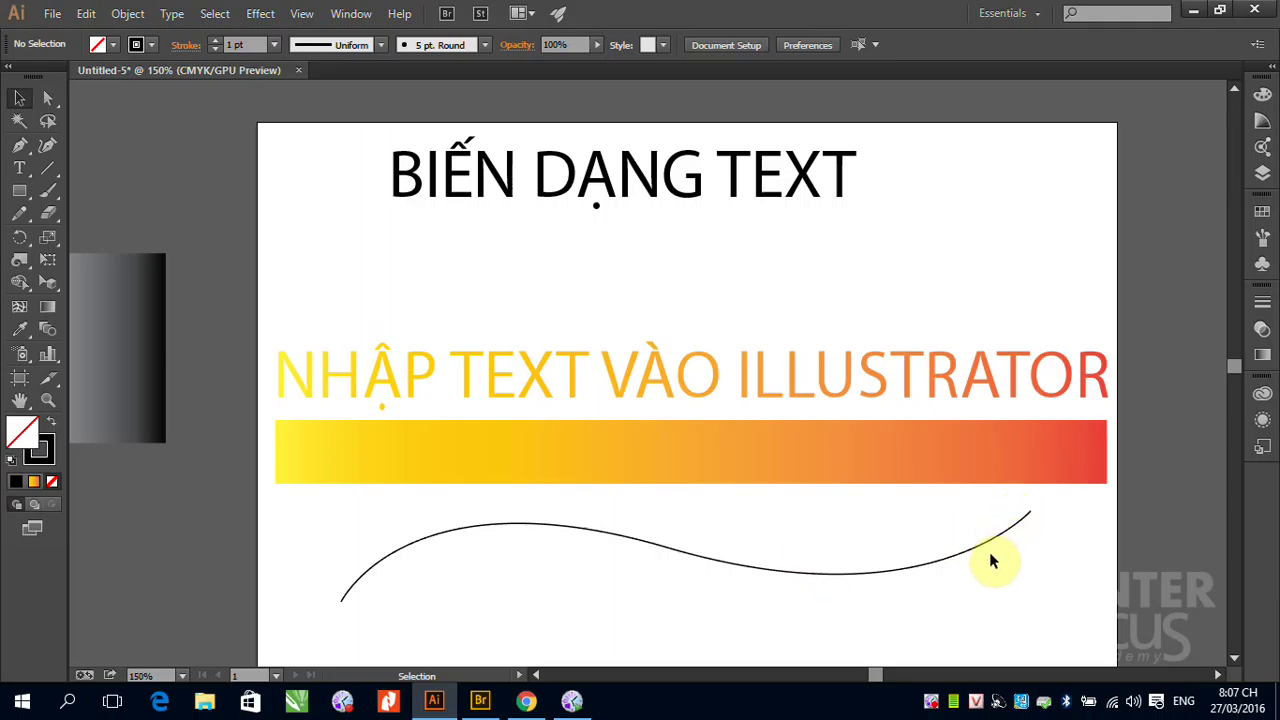
# Delete the gradient rectangle between the masked text and the curve.
pyautogui.click(508, 475)
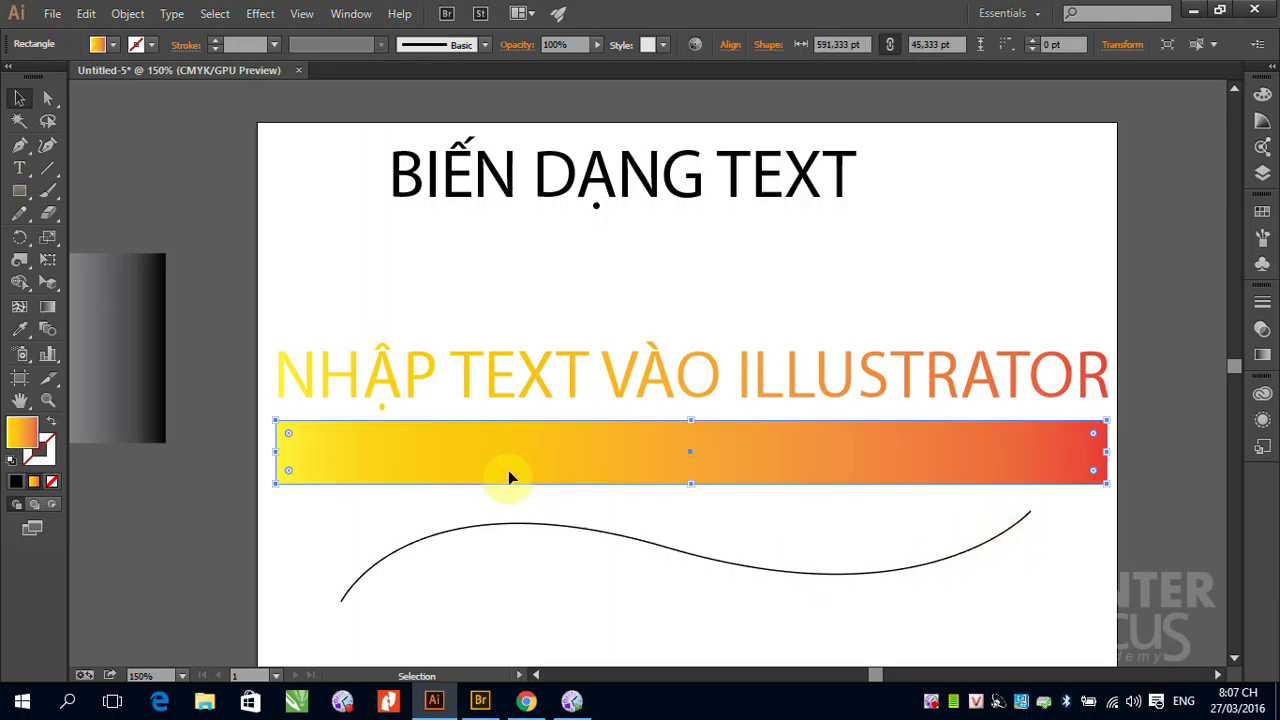
pyautogui.press('Delete')
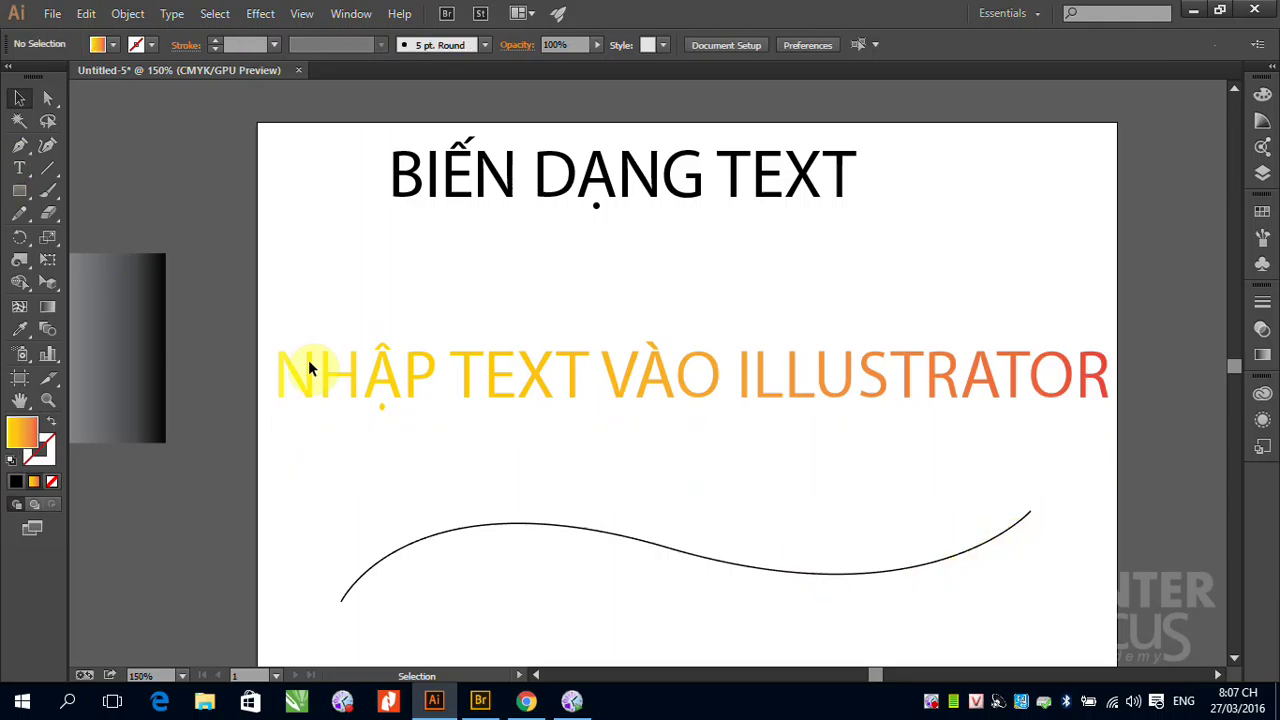
# Add the text "ĐƯA CHỮ VÀO PATH" along the S-shaped curve and deselect it.
pyautogui.click(19, 168)
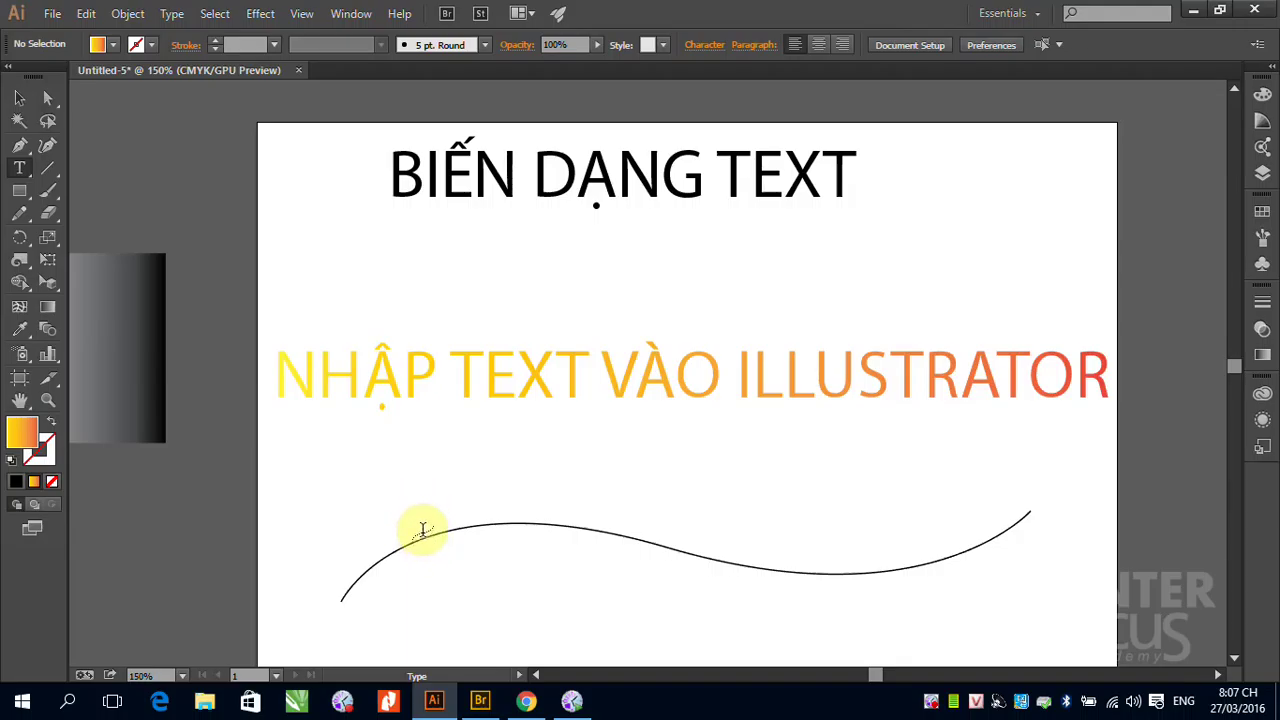
pyautogui.click(423, 530)
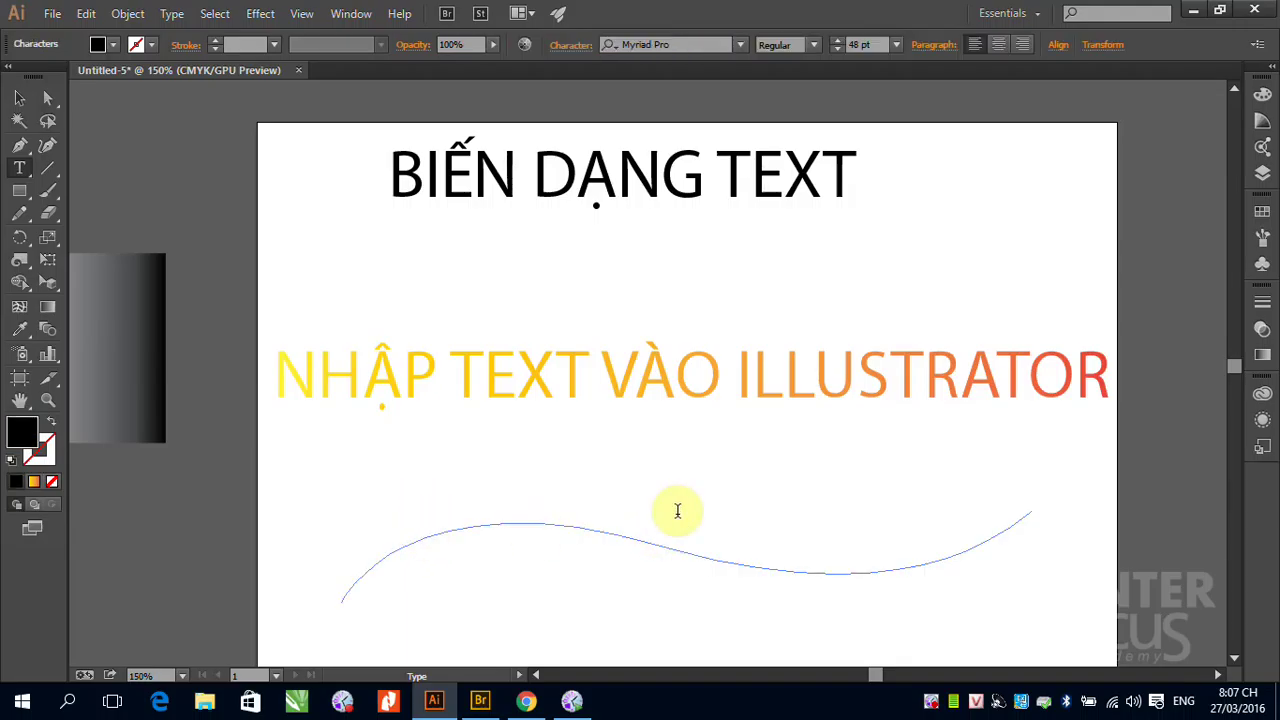
pyautogui.write('Đ')
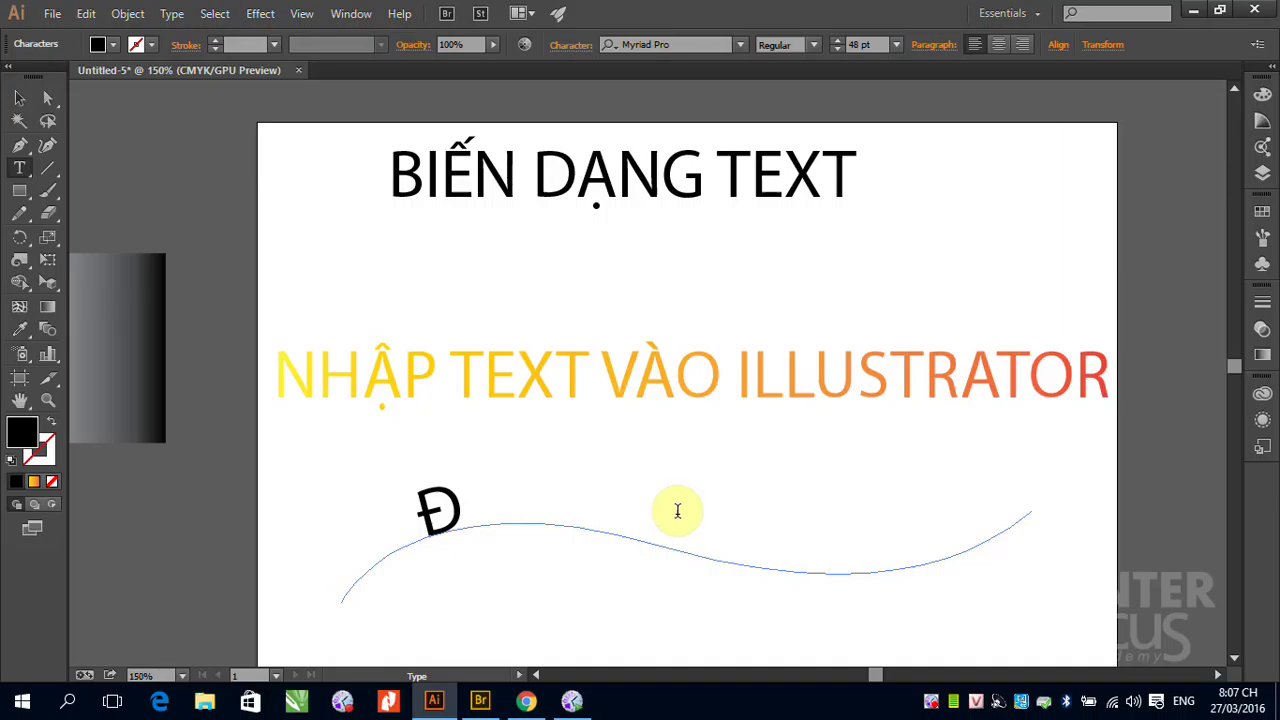
pyautogui.write('ƯA CH')
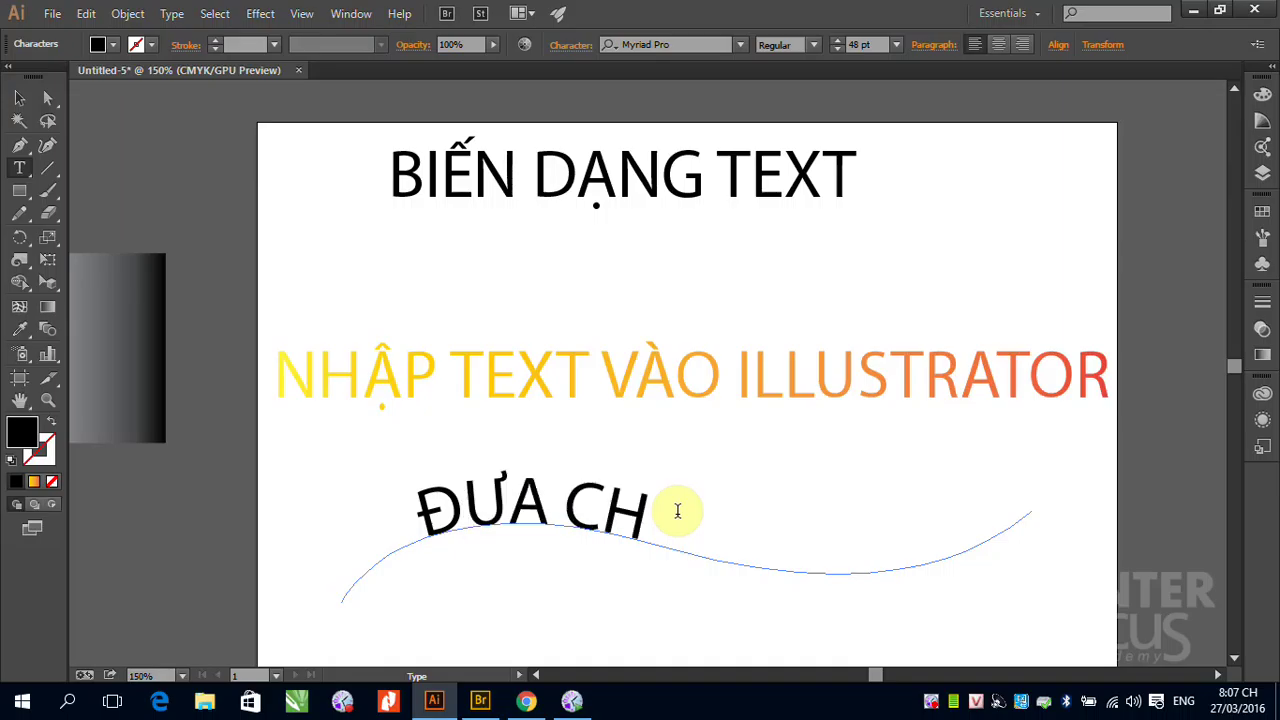
pyautogui.write('Ữ VÀO')
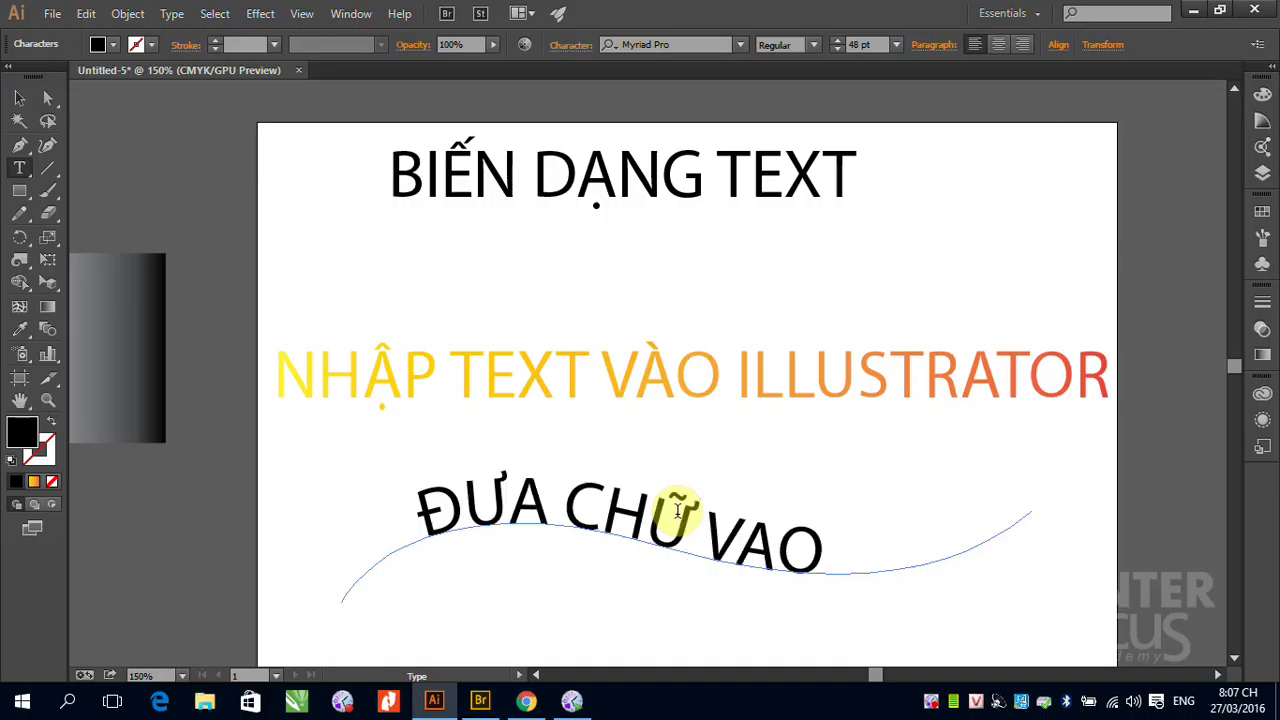
pyautogui.write(' PATH')
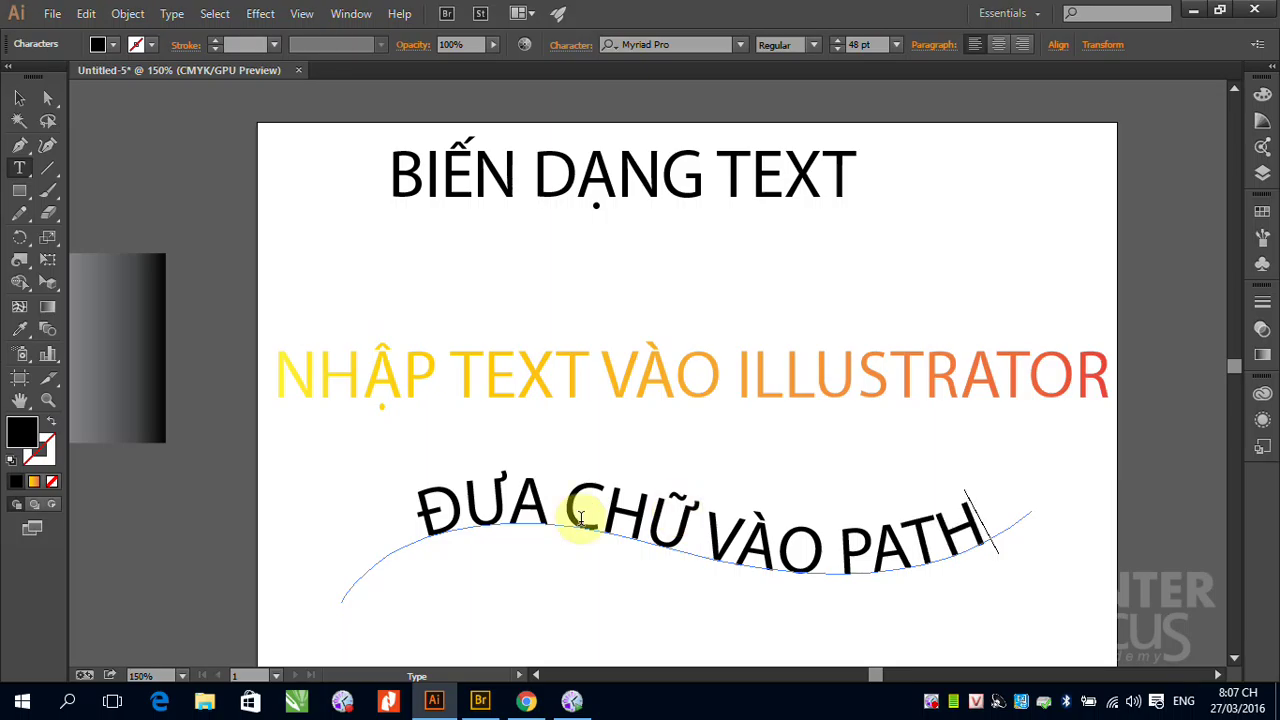
pyautogui.click(19, 97)
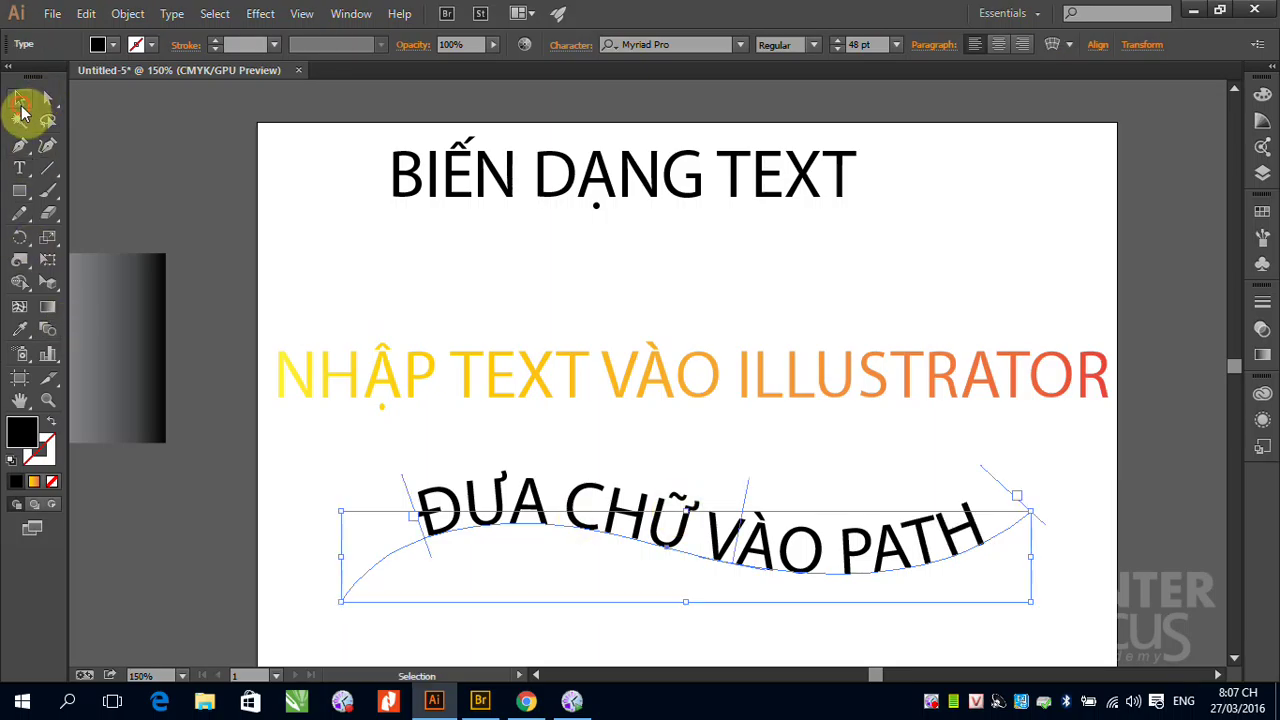
pyautogui.click(1094, 445)
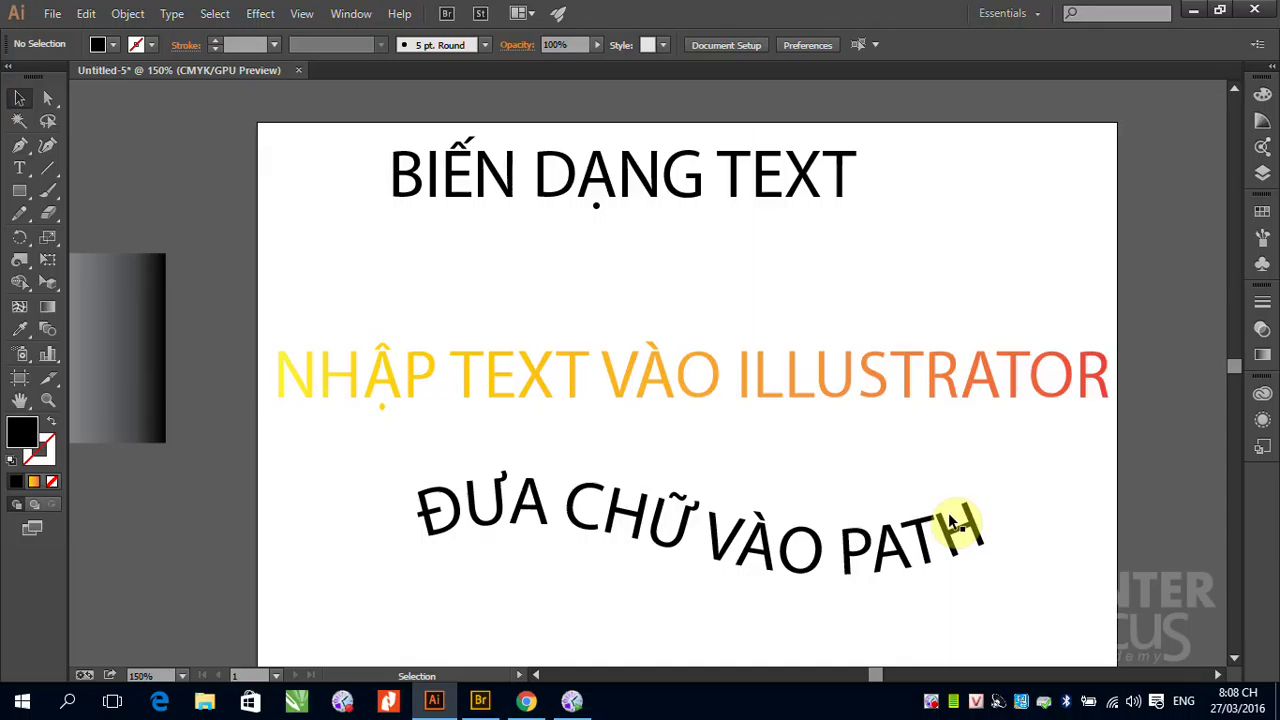
# Shift the start of "ĐƯA CHỮ VÀO PATH" slightly to the right along its path.
pyautogui.click(652, 524)
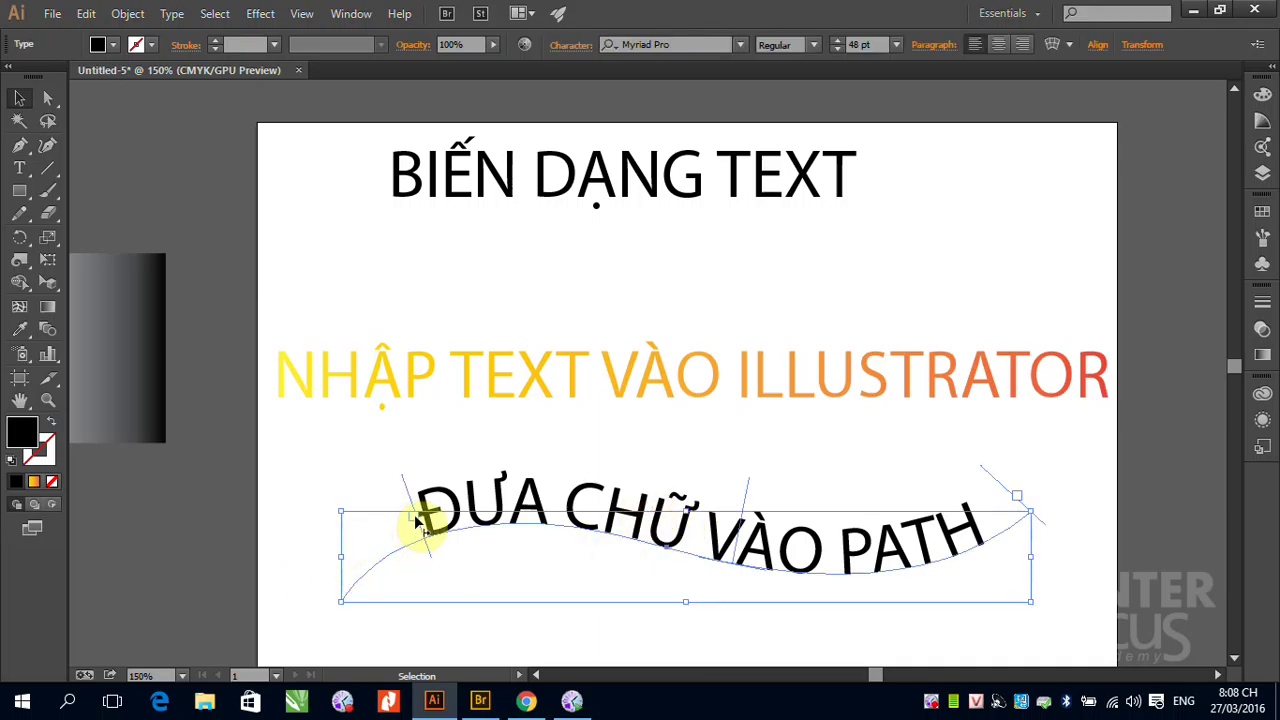
pyautogui.moveTo(416, 522)
pyautogui.mouseDown()
pyautogui.moveTo(383, 528)
pyautogui.moveTo(441, 527)
pyautogui.mouseUp()
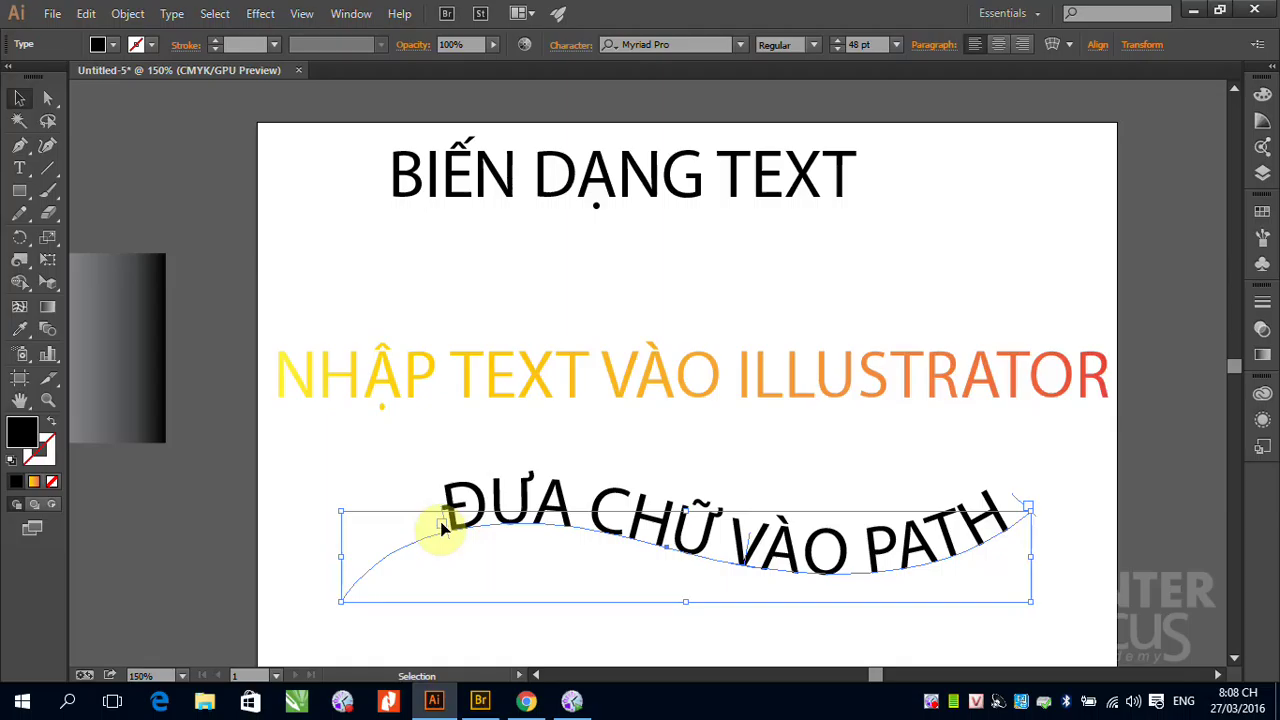
# Slide the start of "ĐƯA CHỮ VÀO PATH" toward the curve's left end, then past its crest toward the middle.
pyautogui.press('t')
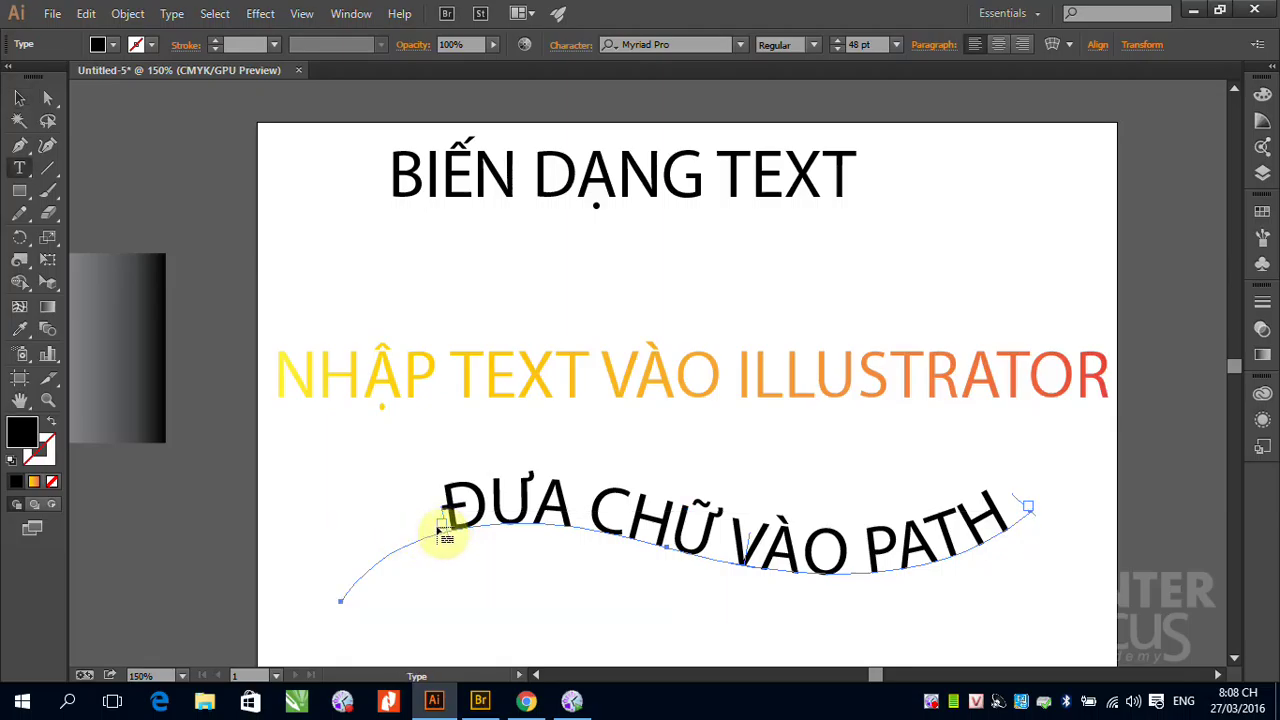
pyautogui.click(20, 98)
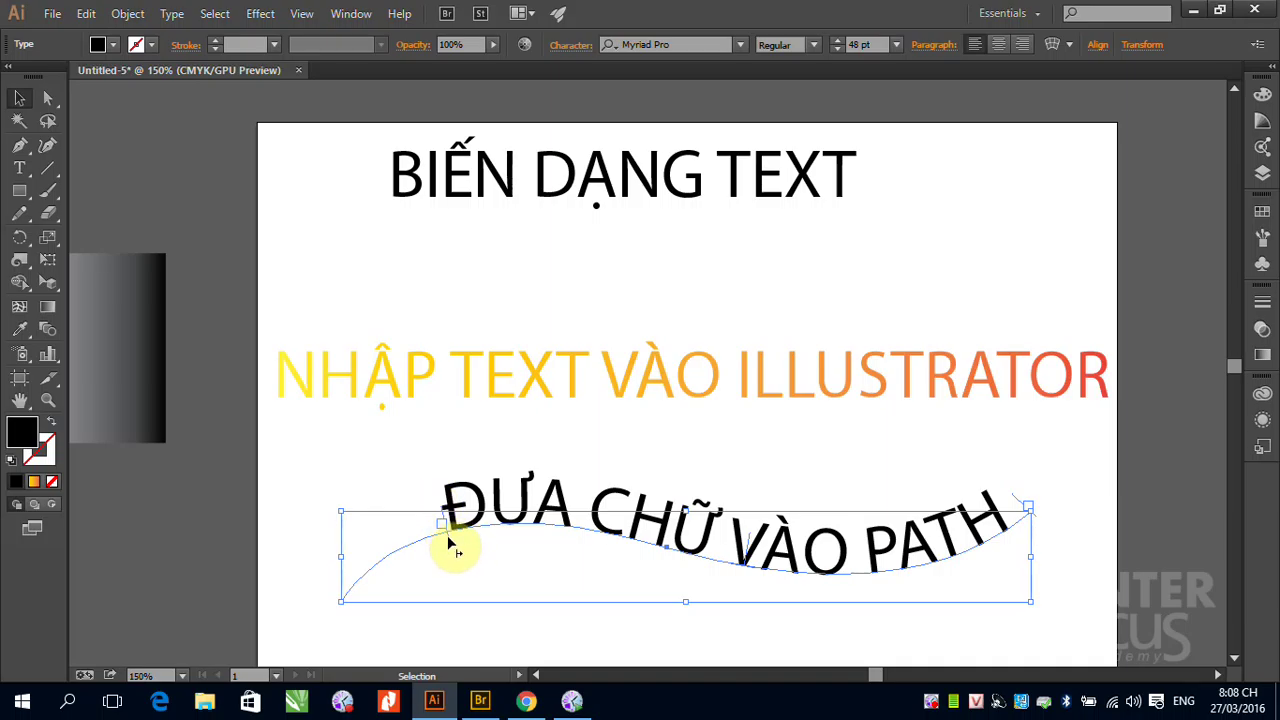
pyautogui.moveTo(447, 535); pyautogui.dragTo(374, 563)
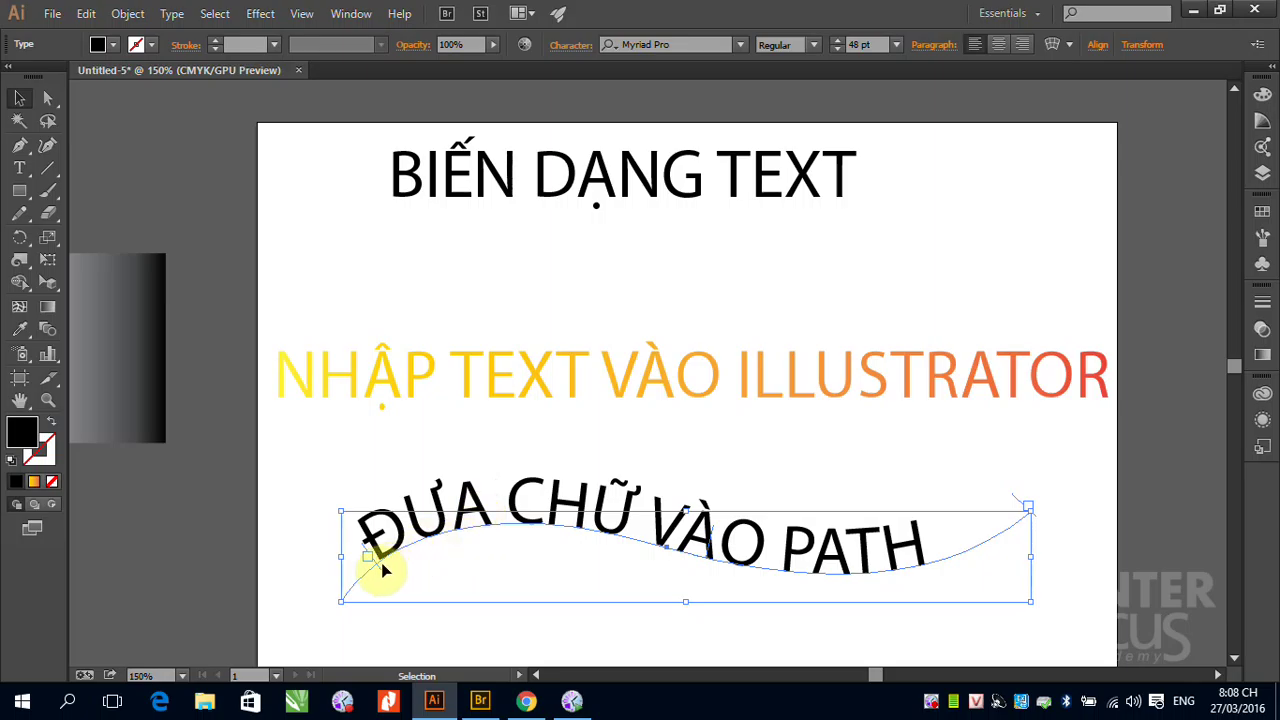
pyautogui.moveTo(381, 572); pyautogui.dragTo(563, 598)
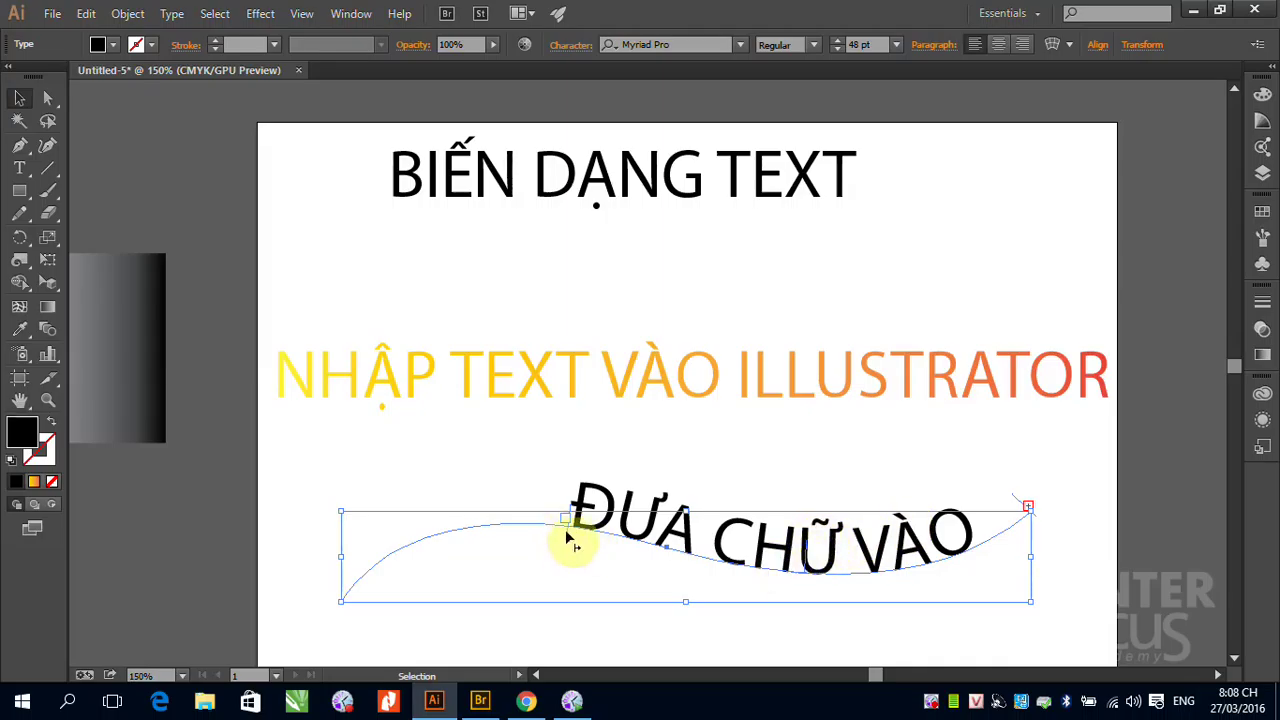
# Move the start of "ĐƯA CHỮ VÀO PATH" back to the curve's left part, flipping the text below the path and back above it.
pyautogui.press('t')
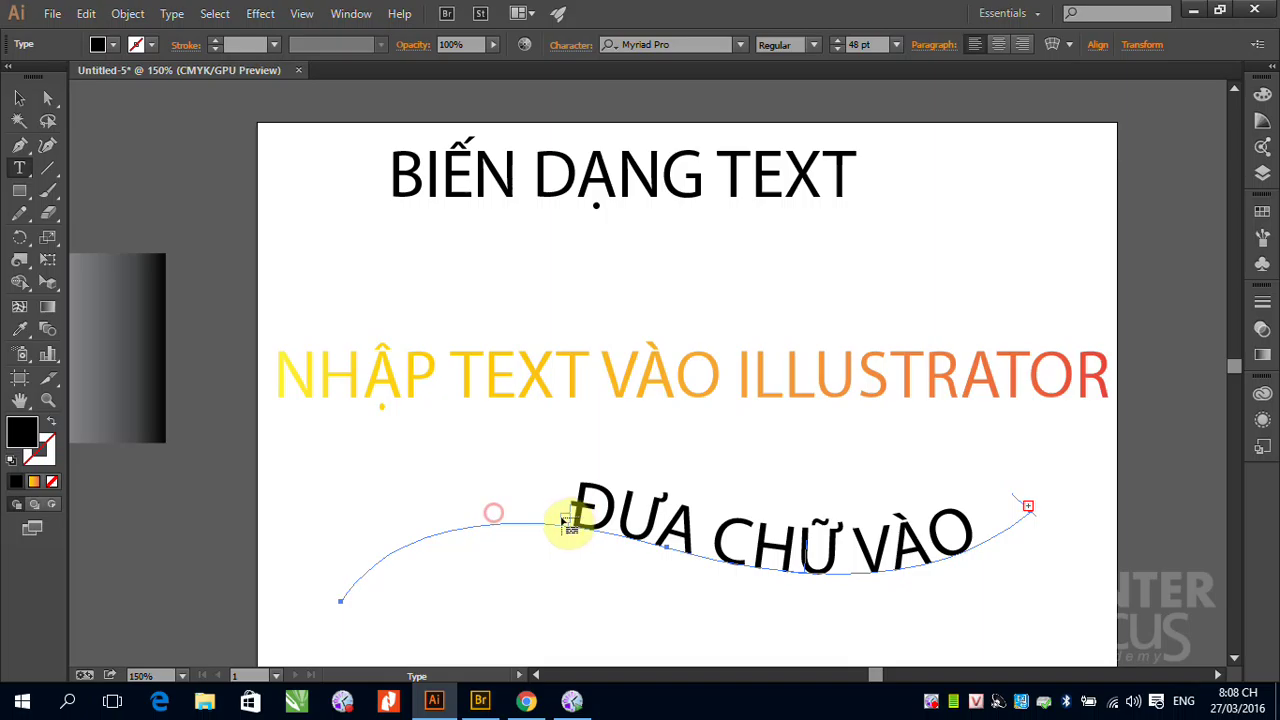
pyautogui.click(19, 97)
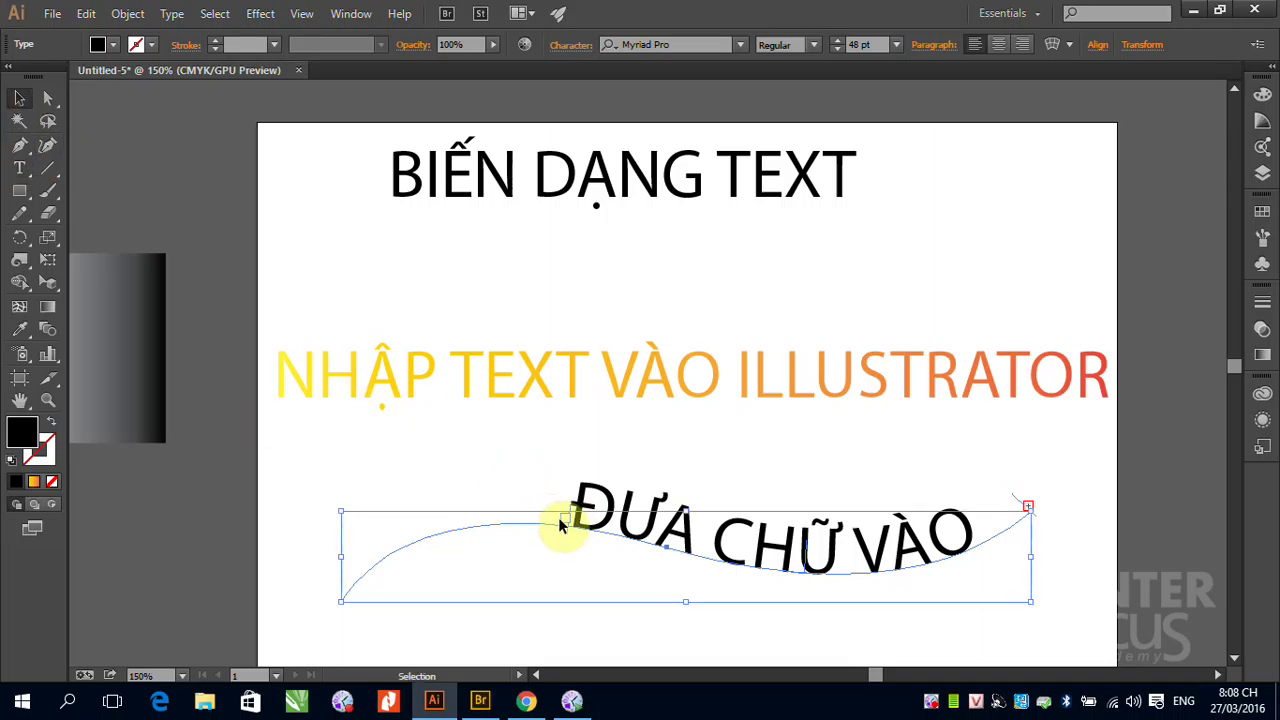
pyautogui.moveTo(566, 520); pyautogui.dragTo(476, 567)
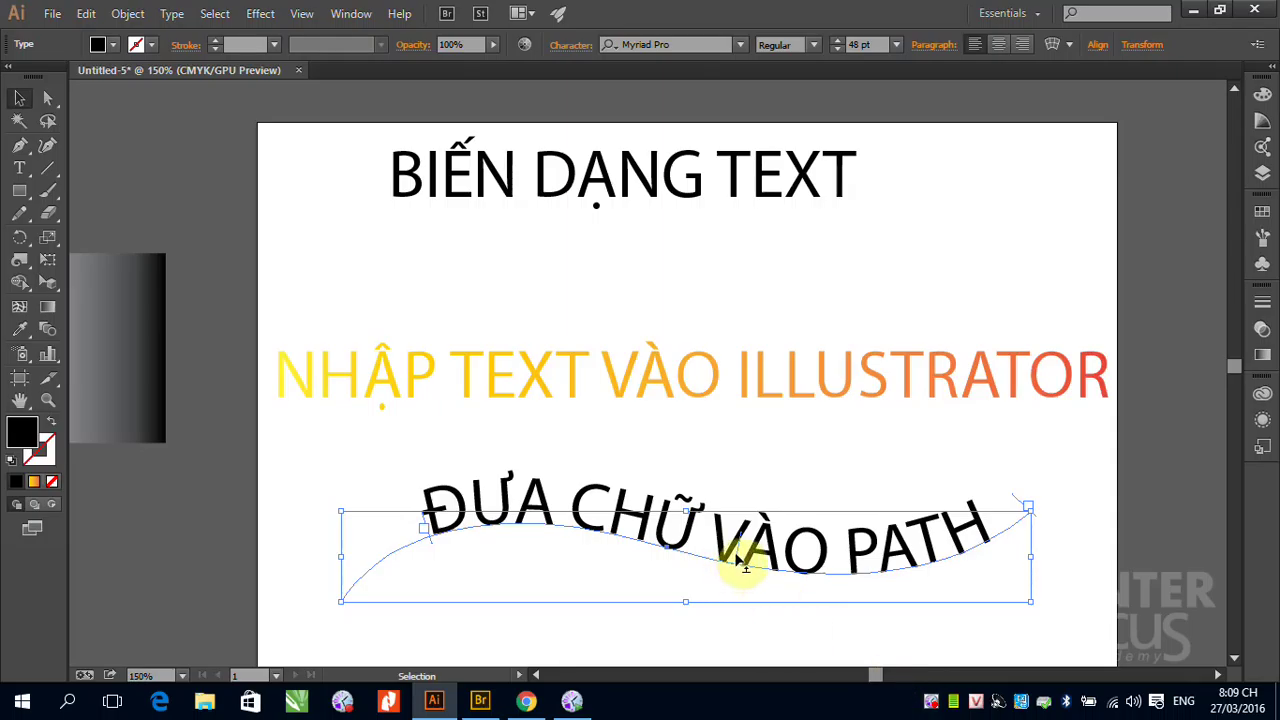
pyautogui.moveTo(737, 562); pyautogui.dragTo(733, 618)
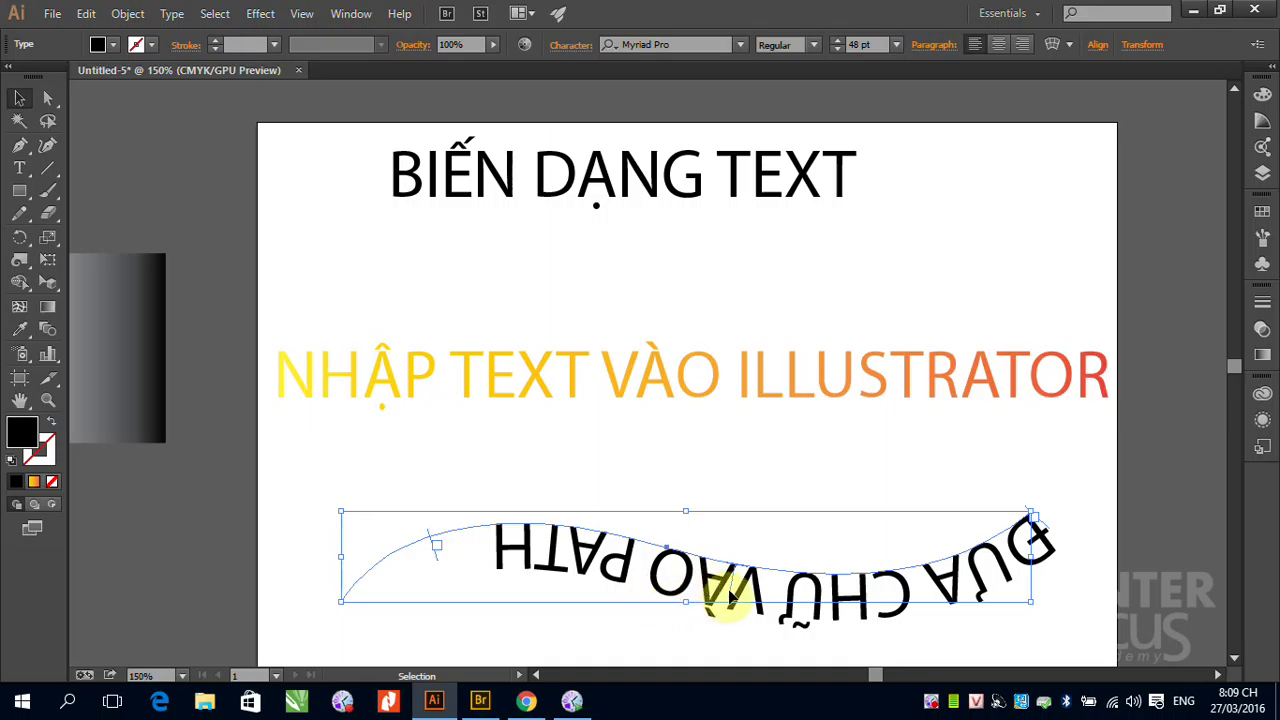
pyautogui.moveTo(737, 591); pyautogui.dragTo(724, 514)
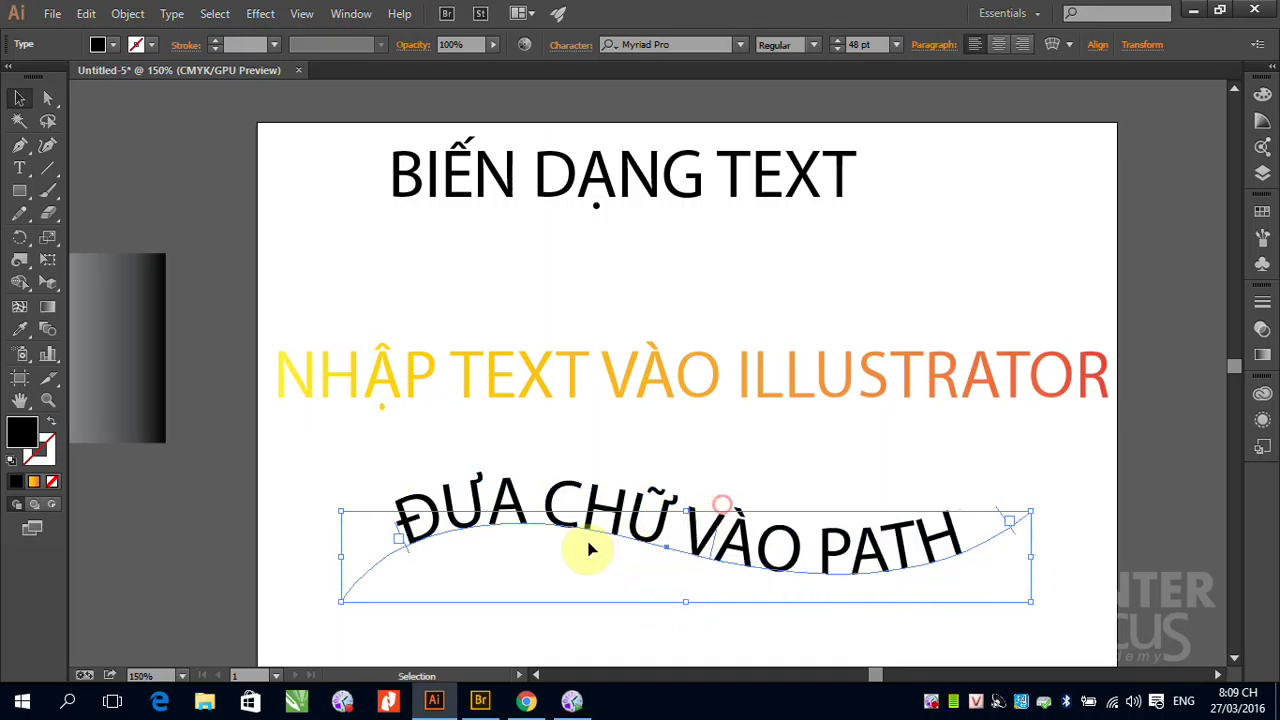
# Open Type on a Path Options for the curved text and preview the Skew effect, with the dialog clear of the artwork.
pyautogui.click(172, 13)
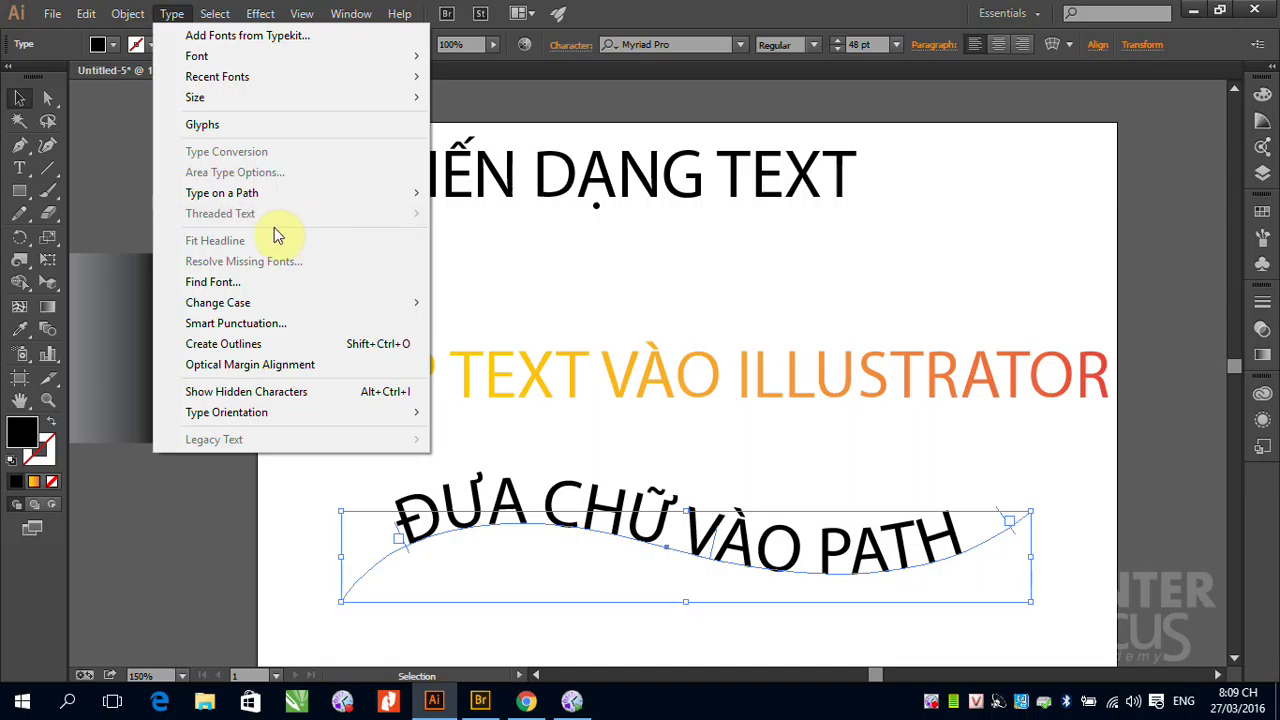
pyautogui.moveTo(243, 193)
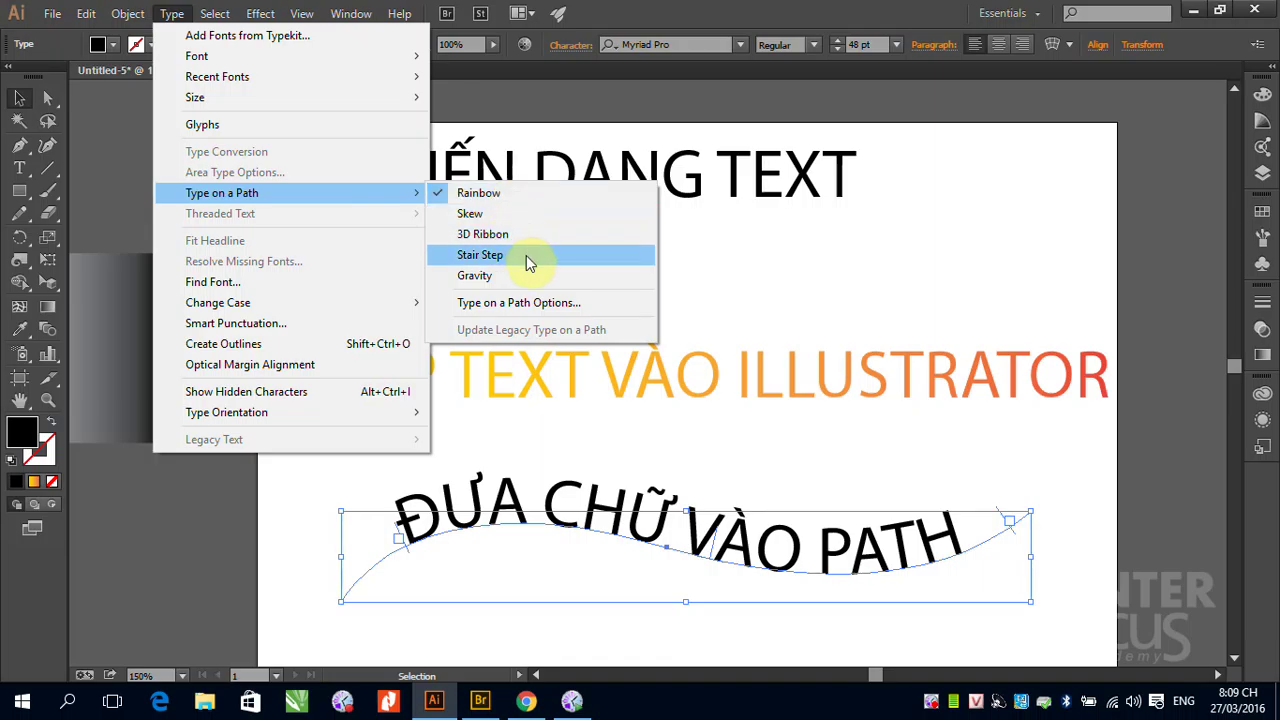
pyautogui.click(507, 306)
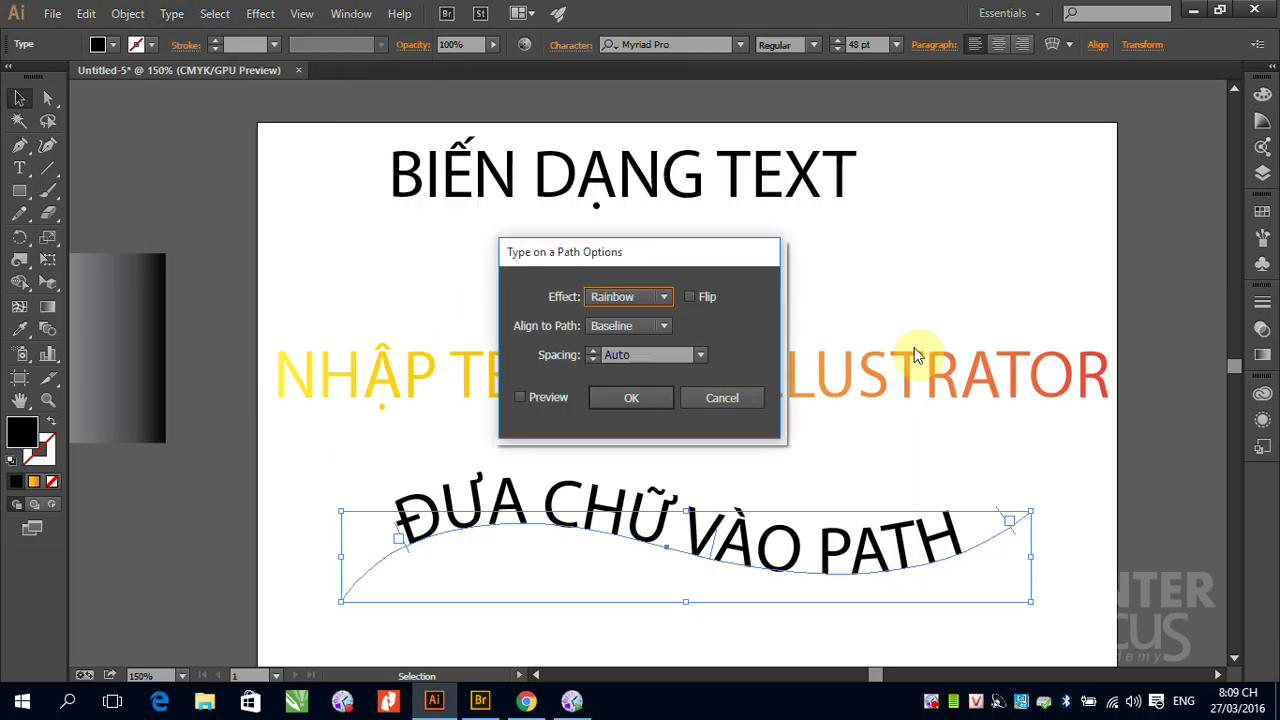
pyautogui.moveTo(720, 260); pyautogui.dragTo(716, 176)
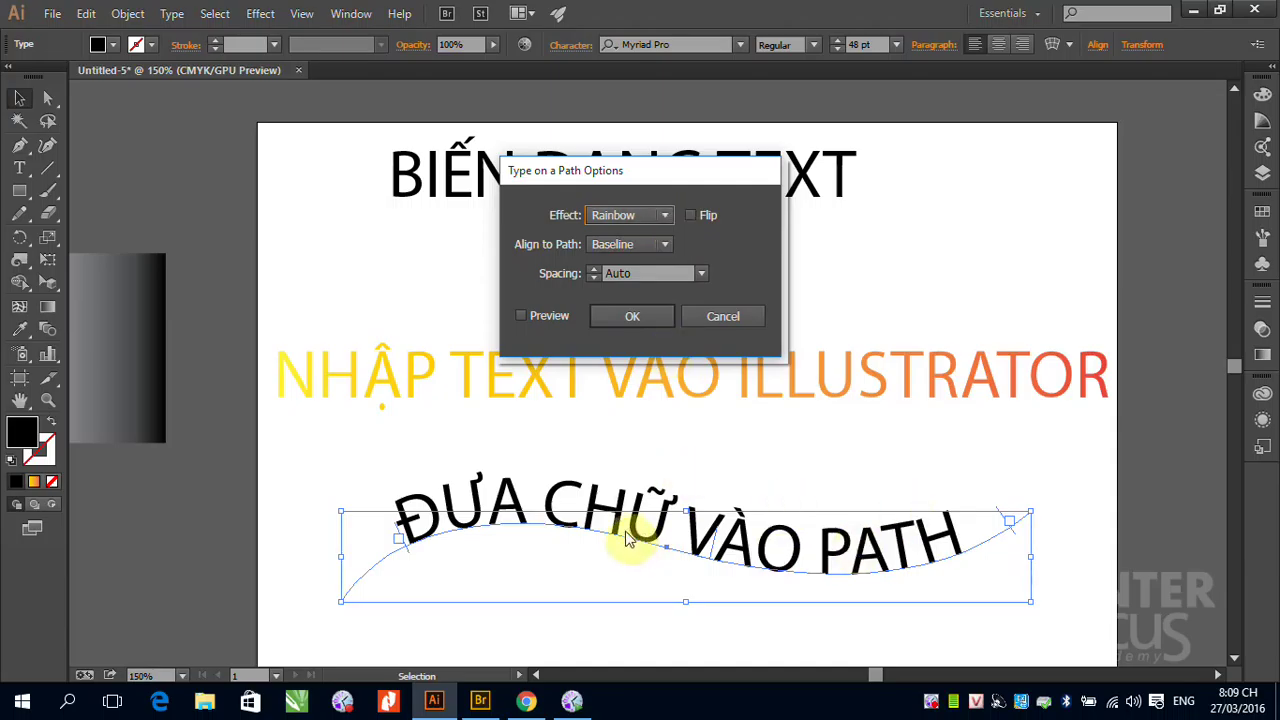
pyautogui.click(664, 214)
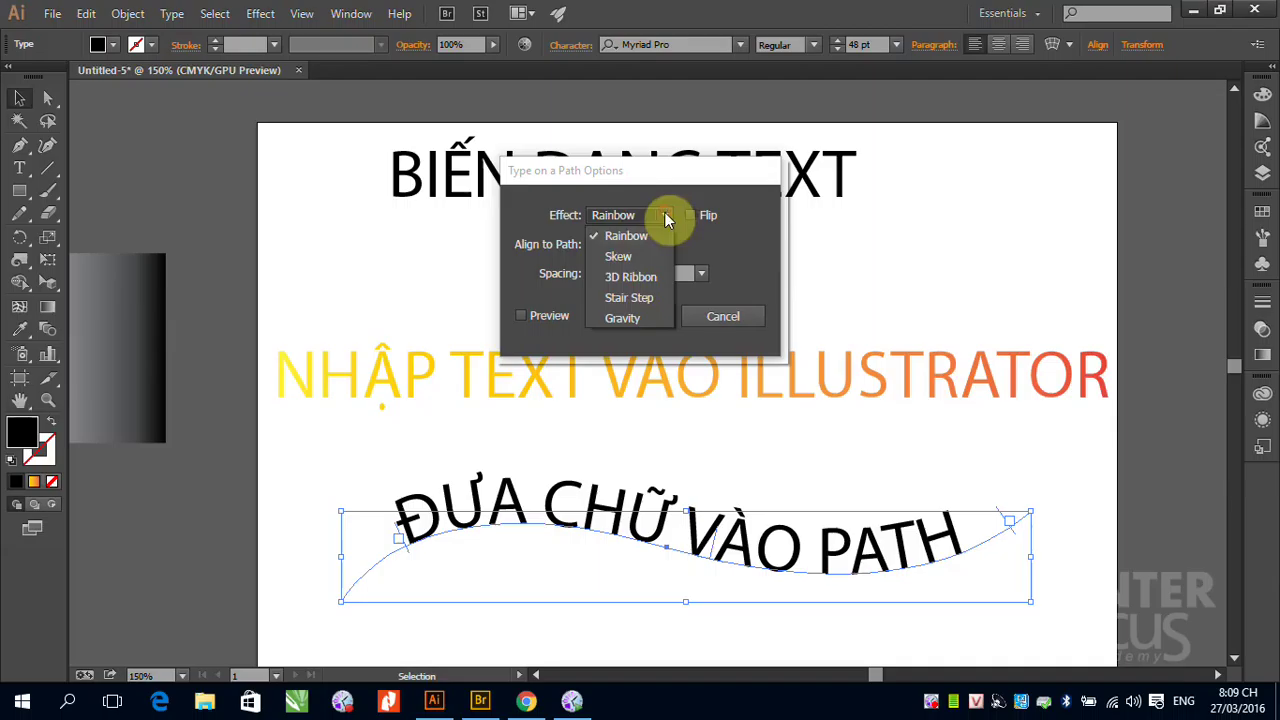
pyautogui.click(637, 257)
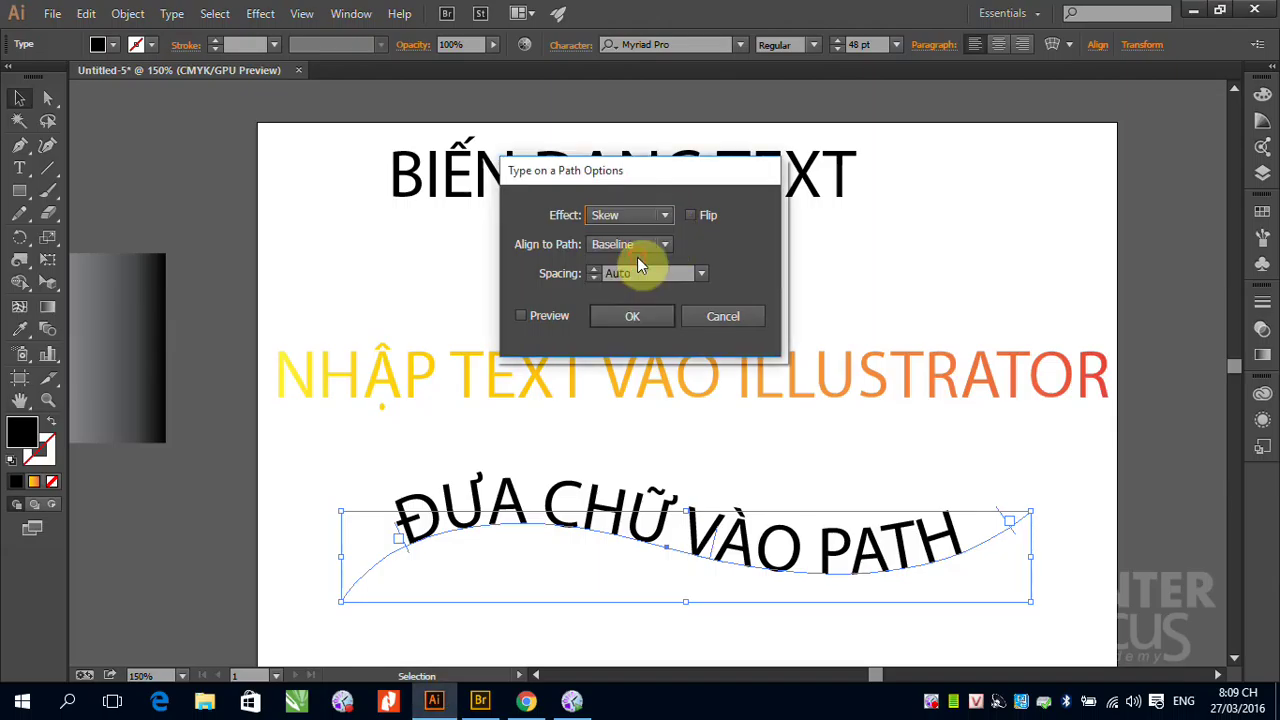
pyautogui.click(520, 316)
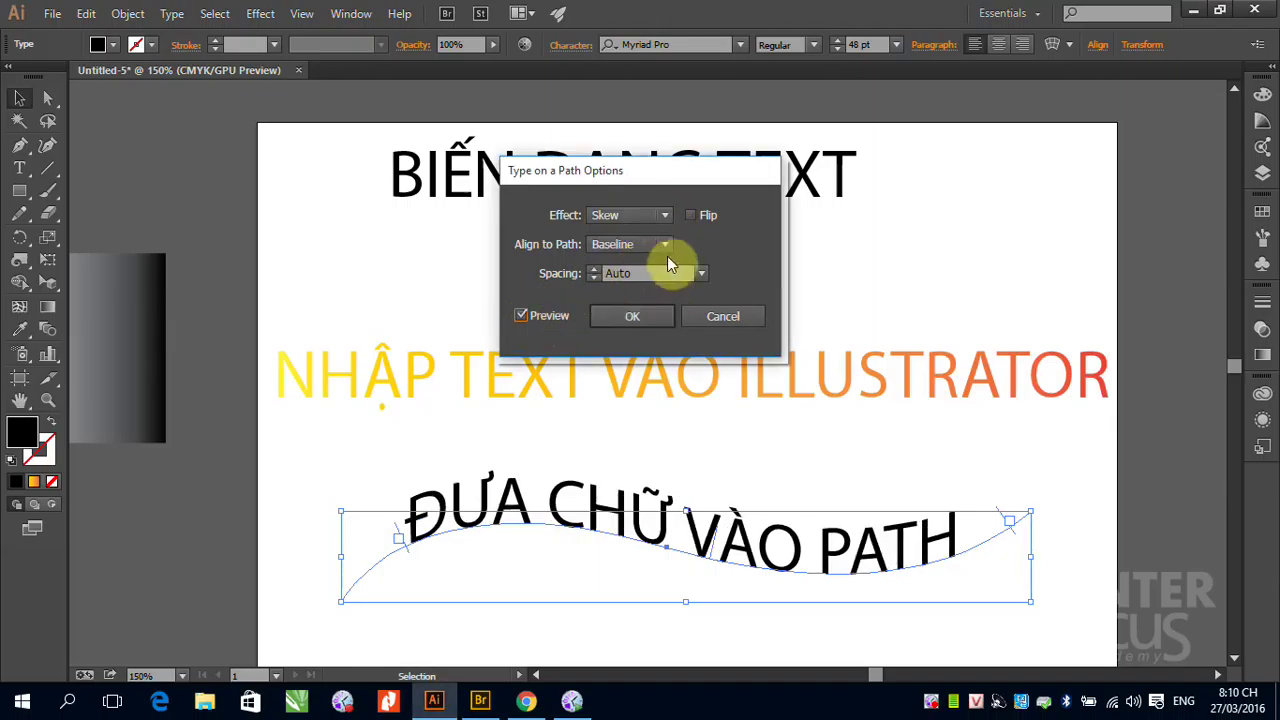
# Preview the 3D Ribbon, Stair Step and Gravity effects on the curved text.
pyautogui.click(665, 214)
pyautogui.click(645, 277)
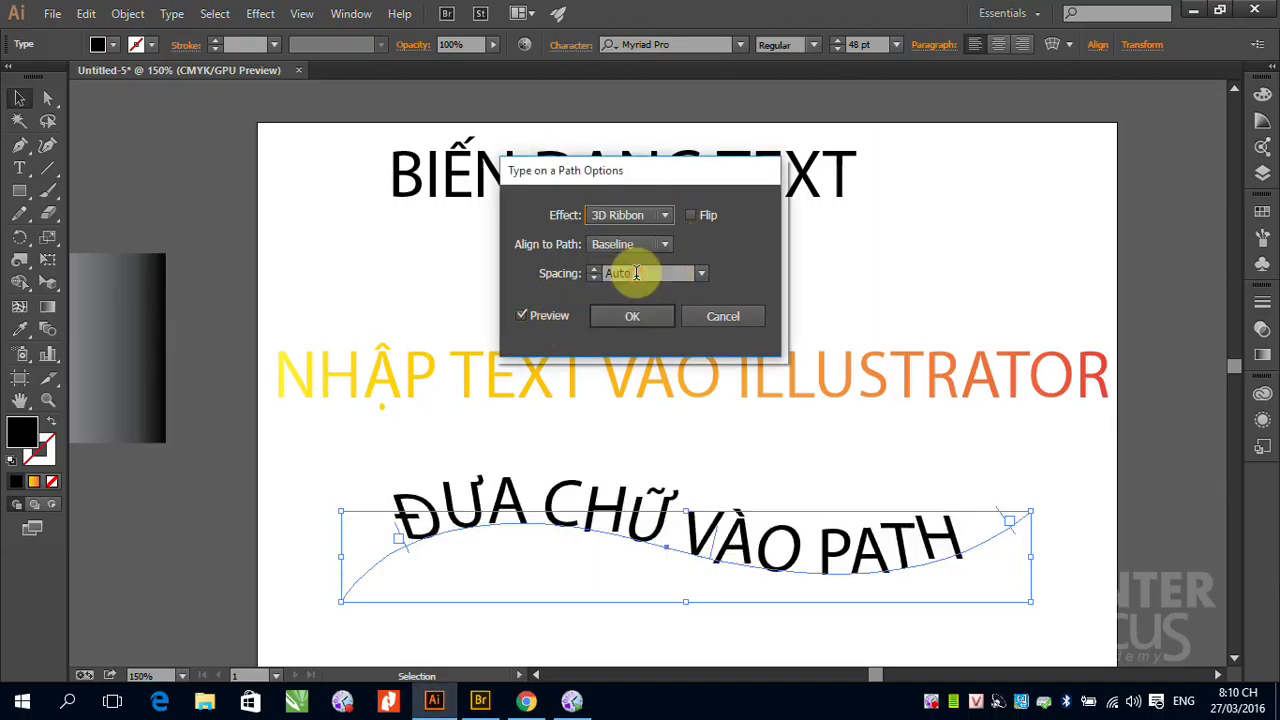
pyautogui.click(667, 215)
pyautogui.click(635, 297)
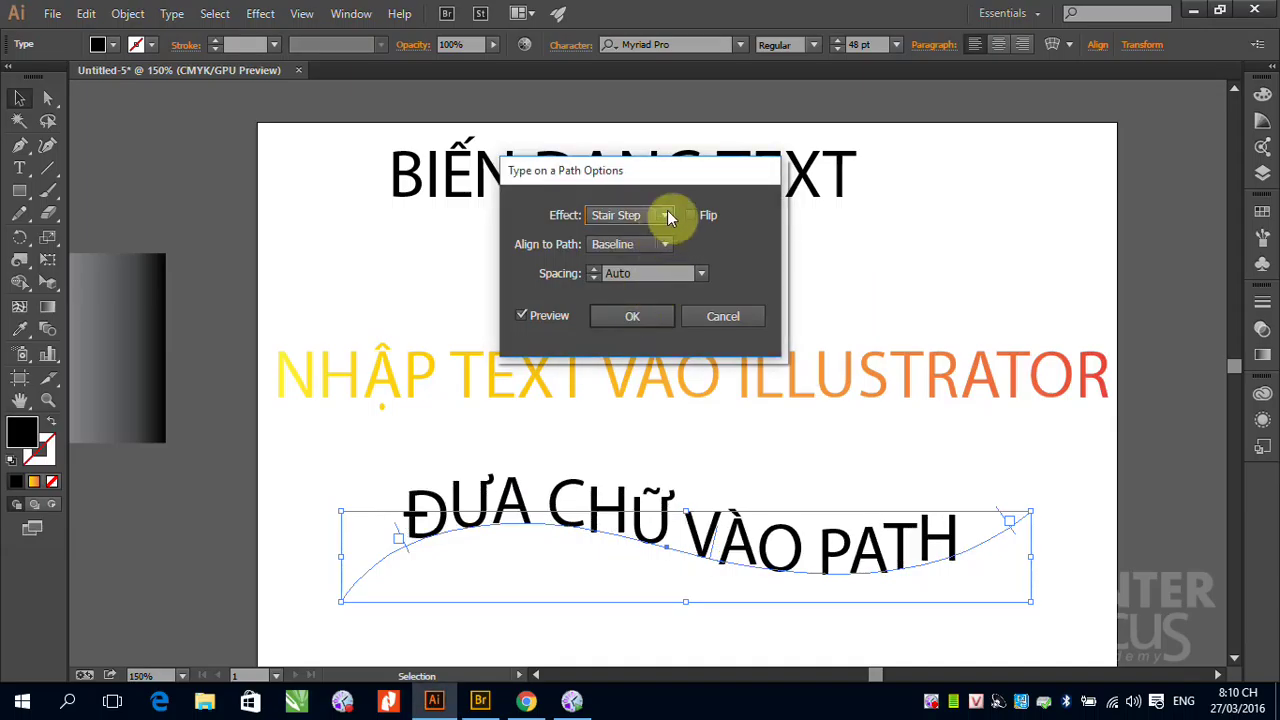
pyautogui.click(667, 214)
pyautogui.click(639, 312)
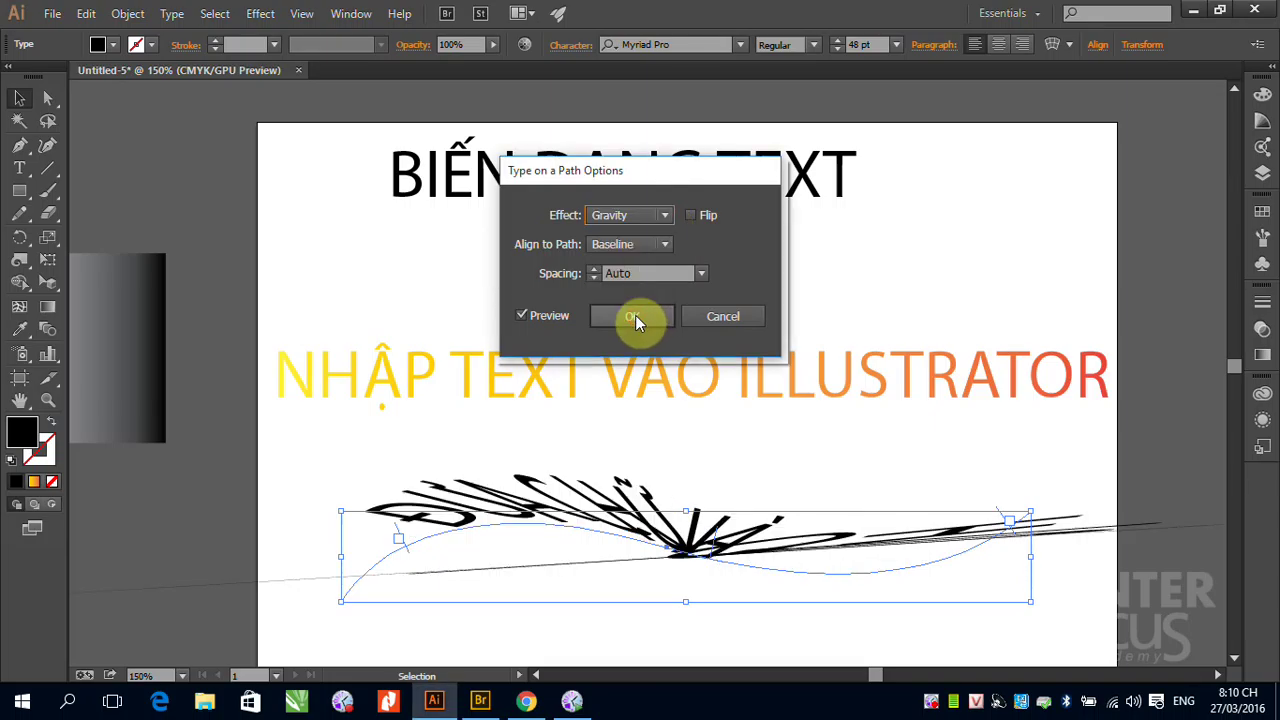
# Compare Stair Step, 3D Ribbon and Skew once more, and set the path text effect to Rainbow.
pyautogui.click(666, 216)
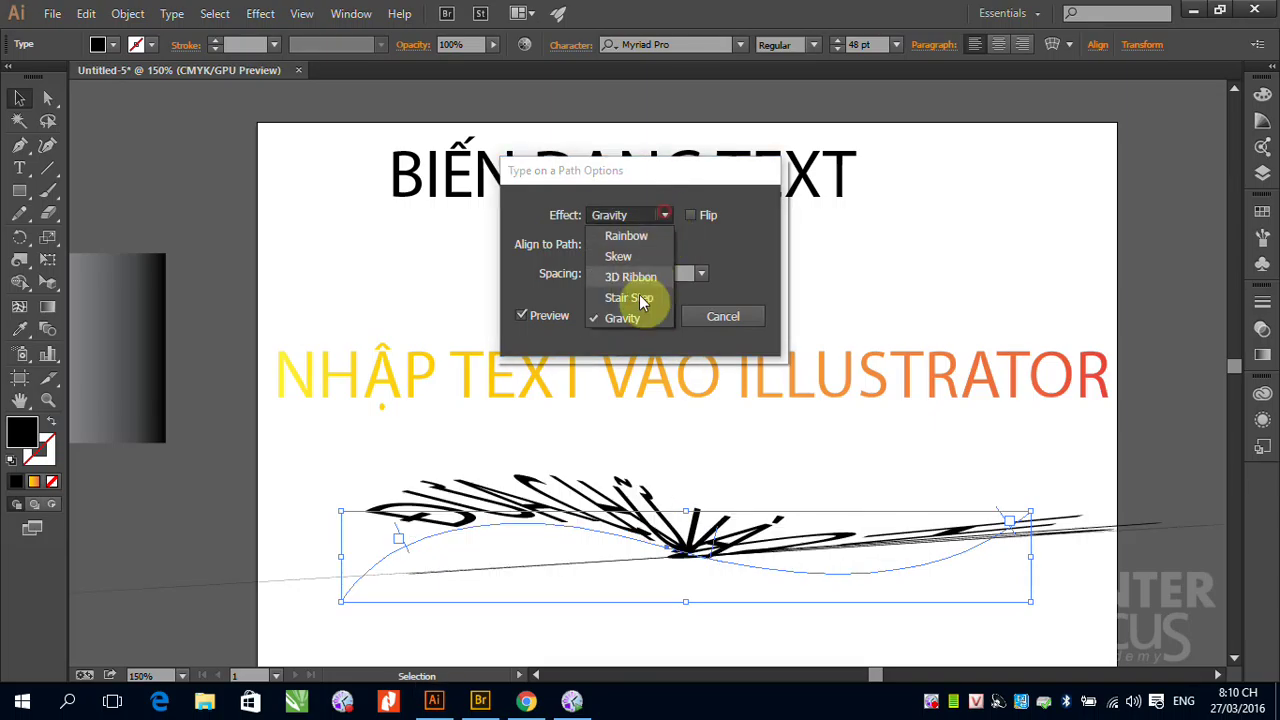
pyautogui.click(640, 299)
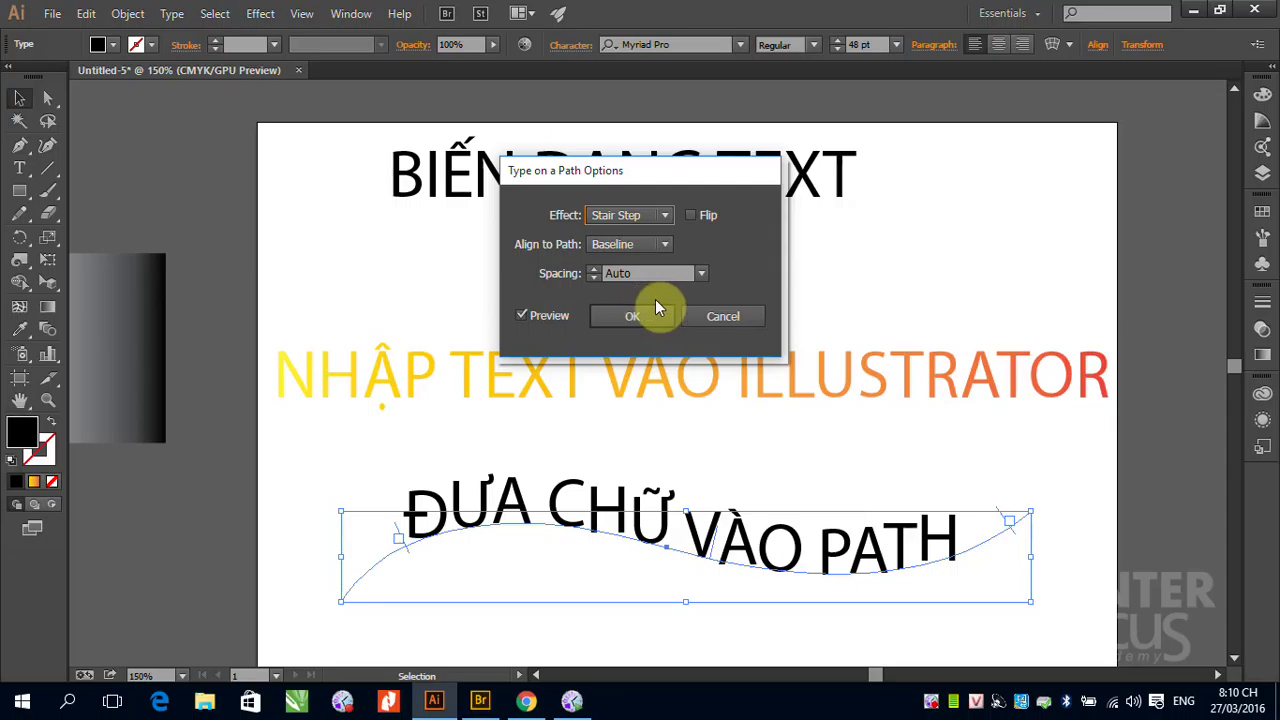
pyautogui.click(666, 216)
pyautogui.click(645, 273)
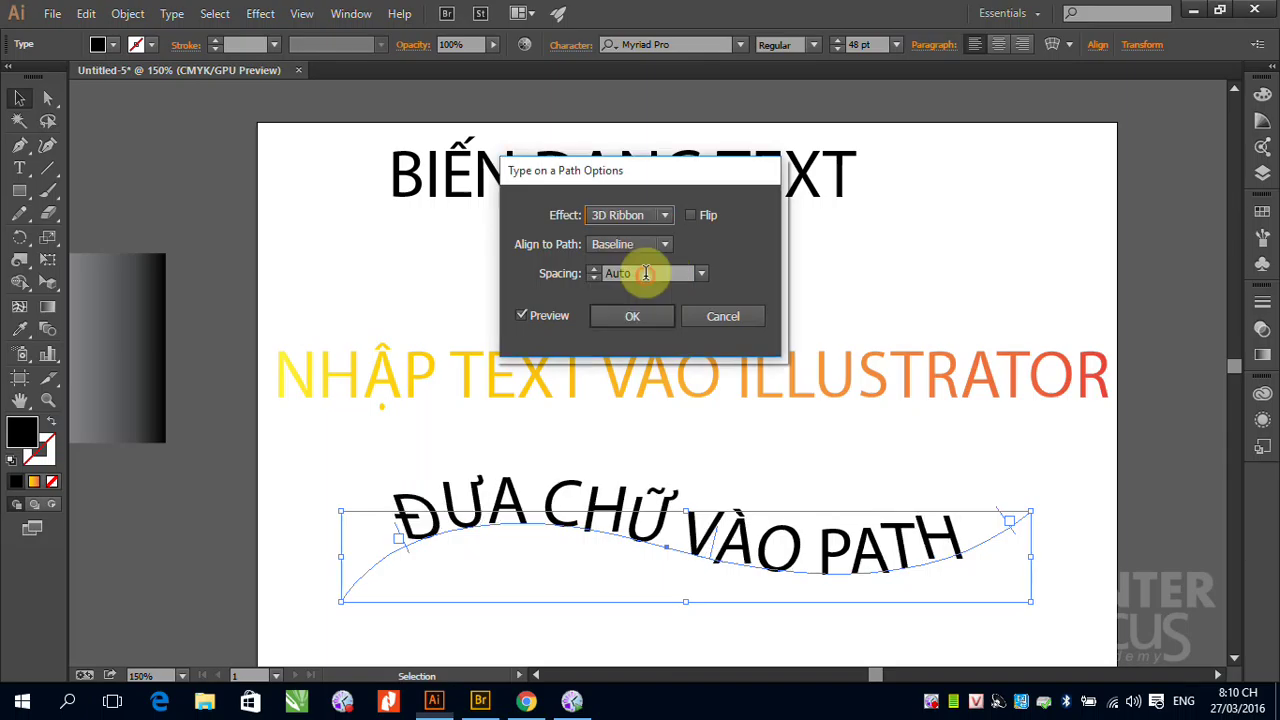
pyautogui.click(664, 215)
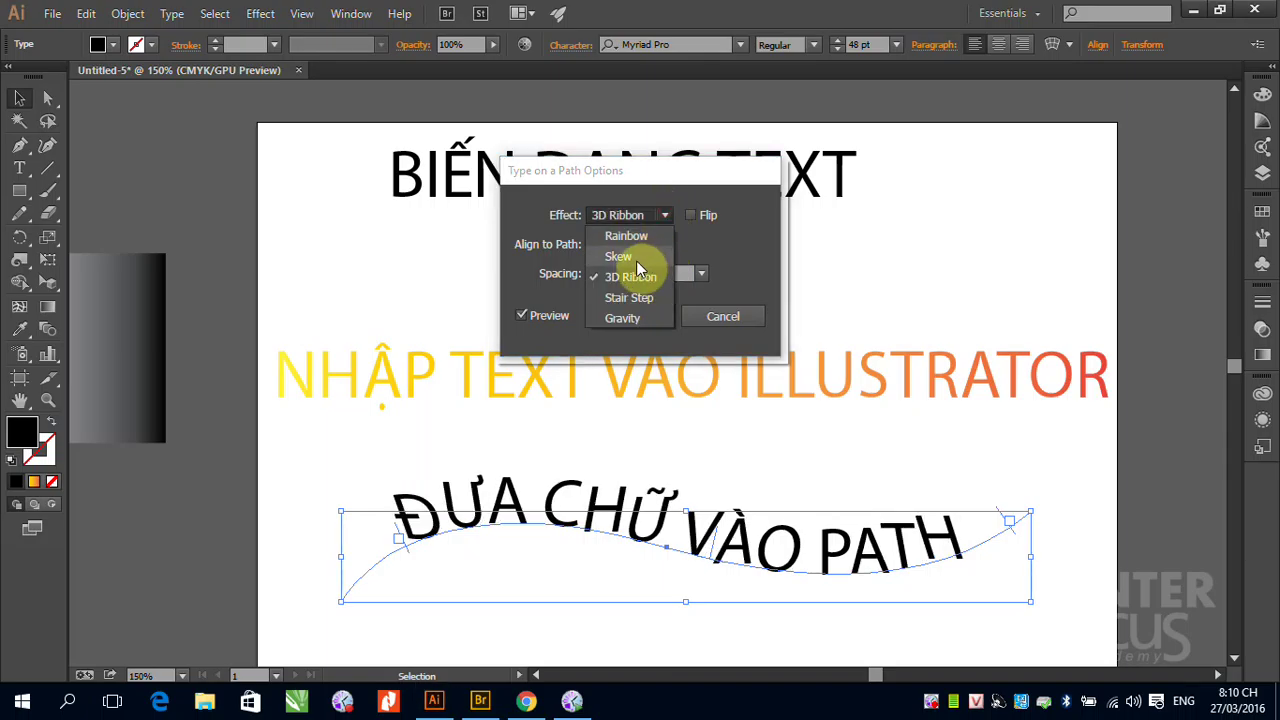
pyautogui.click(636, 260)
pyautogui.click(665, 215)
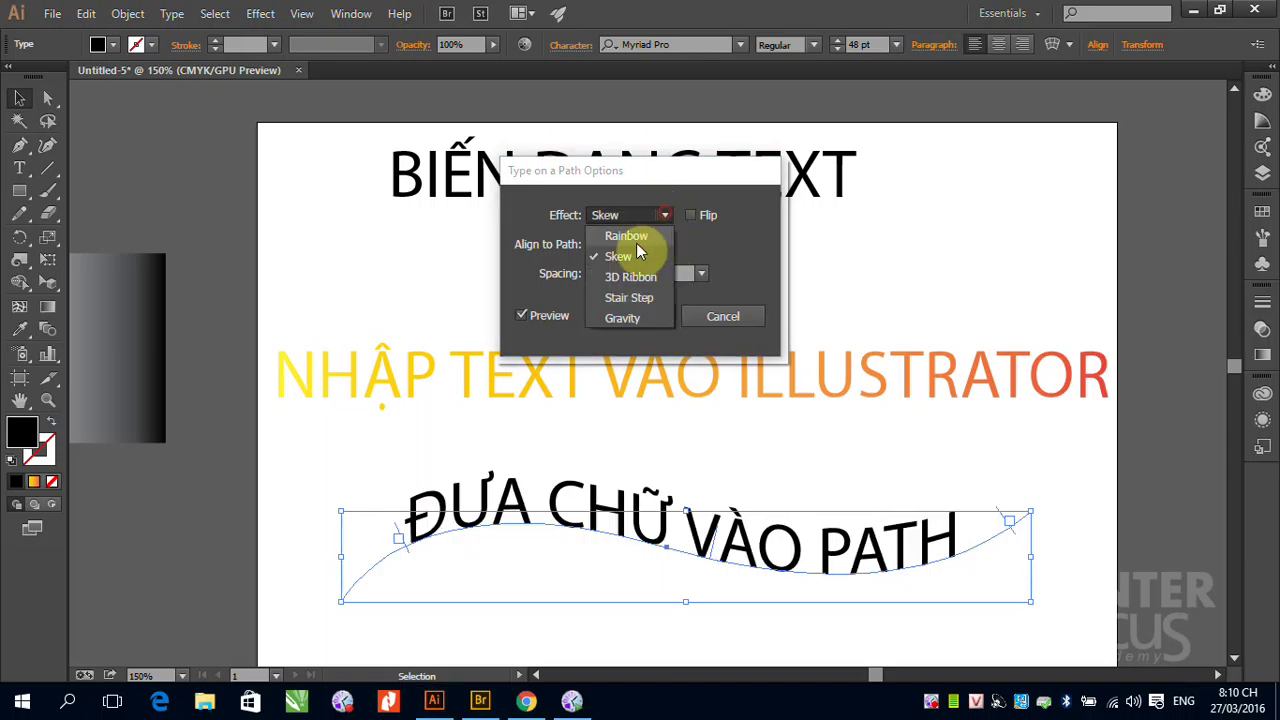
pyautogui.click(634, 240)
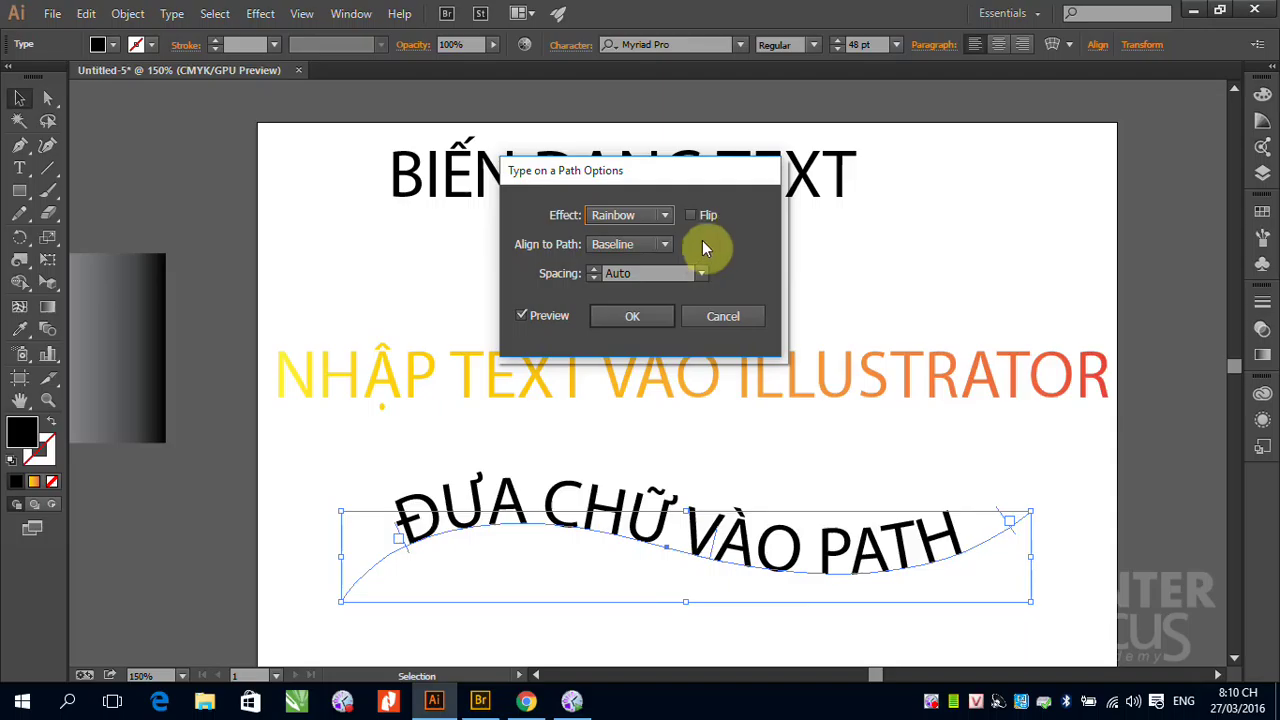
# Preview the curved text with Flip enabled, and disable Flip again.
pyautogui.click(692, 215)
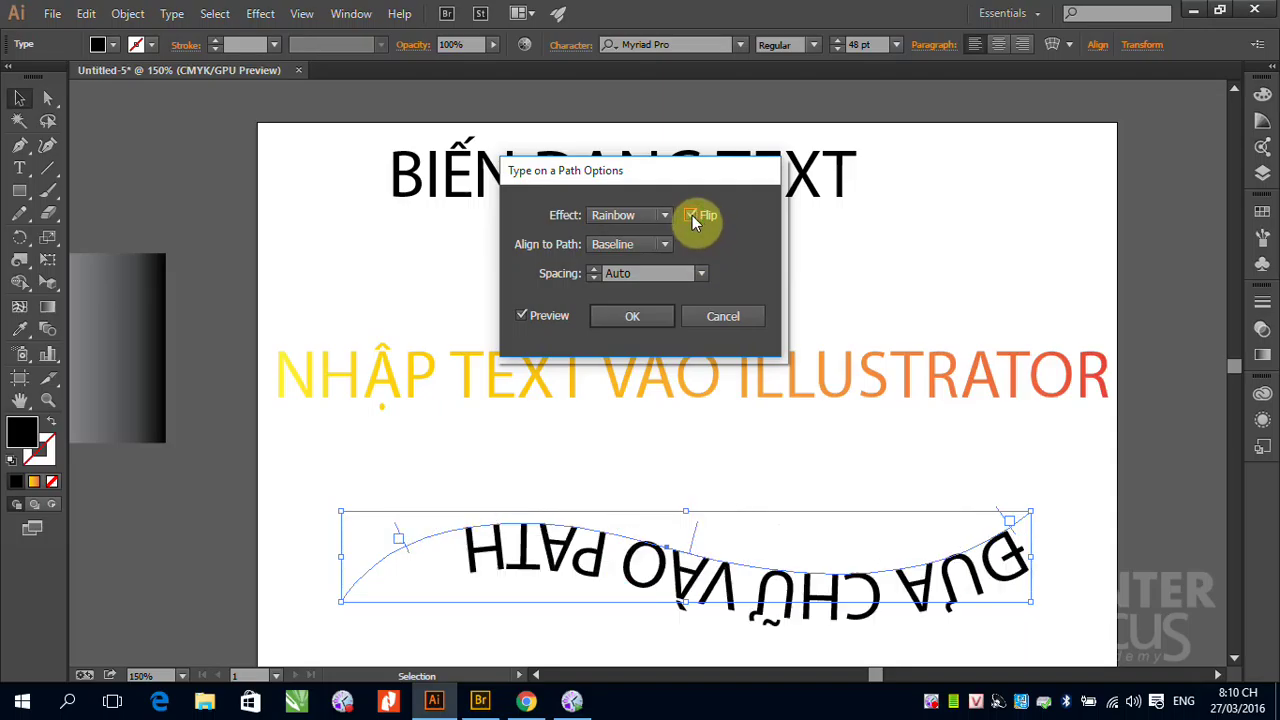
pyautogui.click(692, 215)
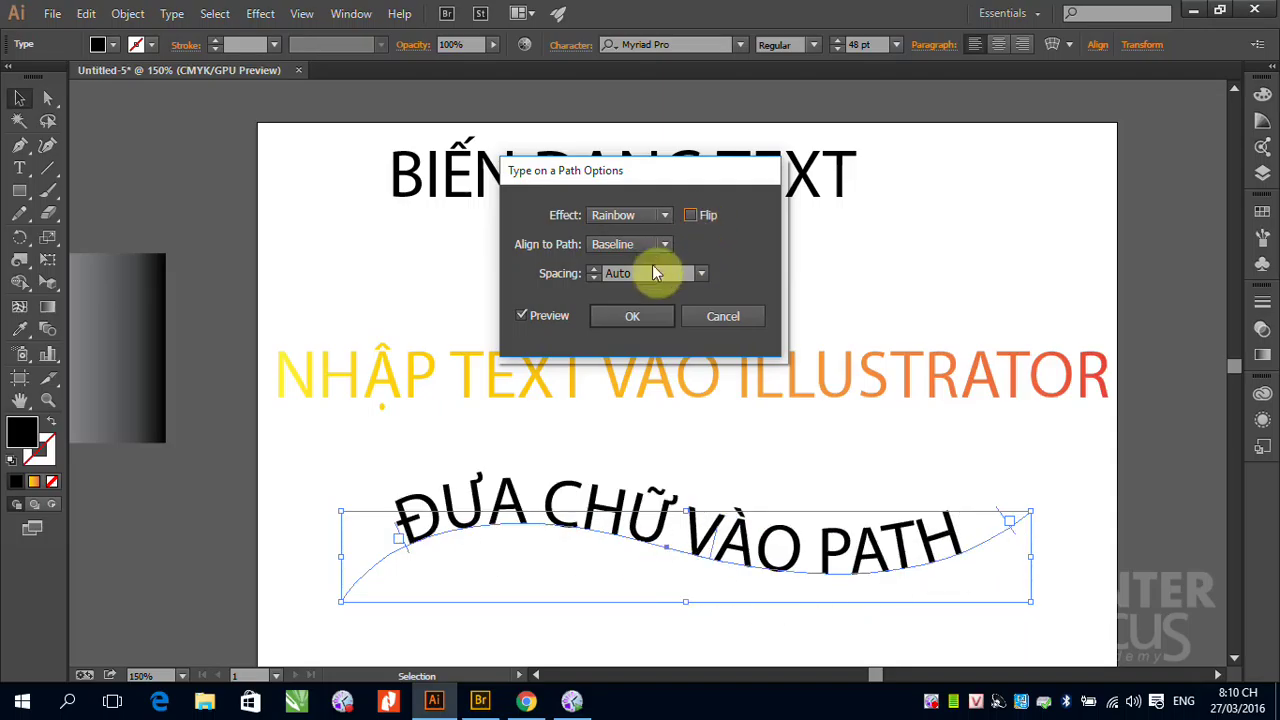
# Preview the Center, Descender and Ascender path alignments, and return Align to Path to Baseline.
pyautogui.click(664, 244)
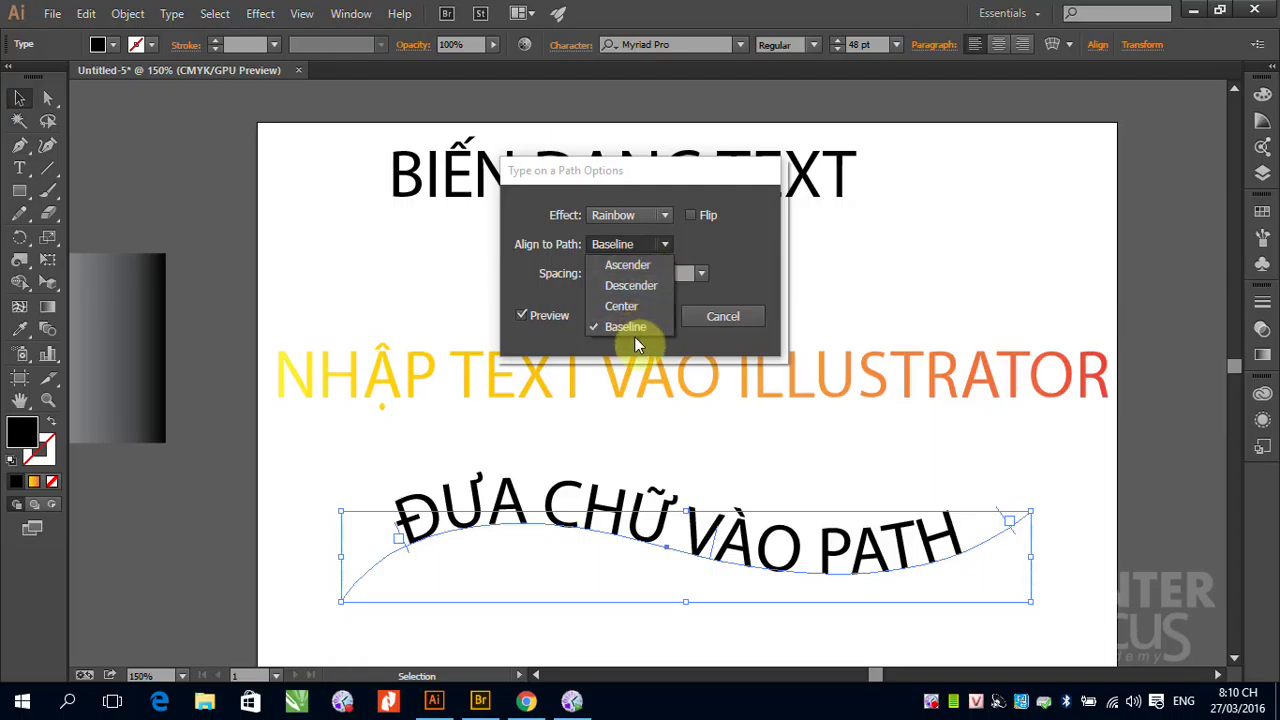
pyautogui.click(658, 305)
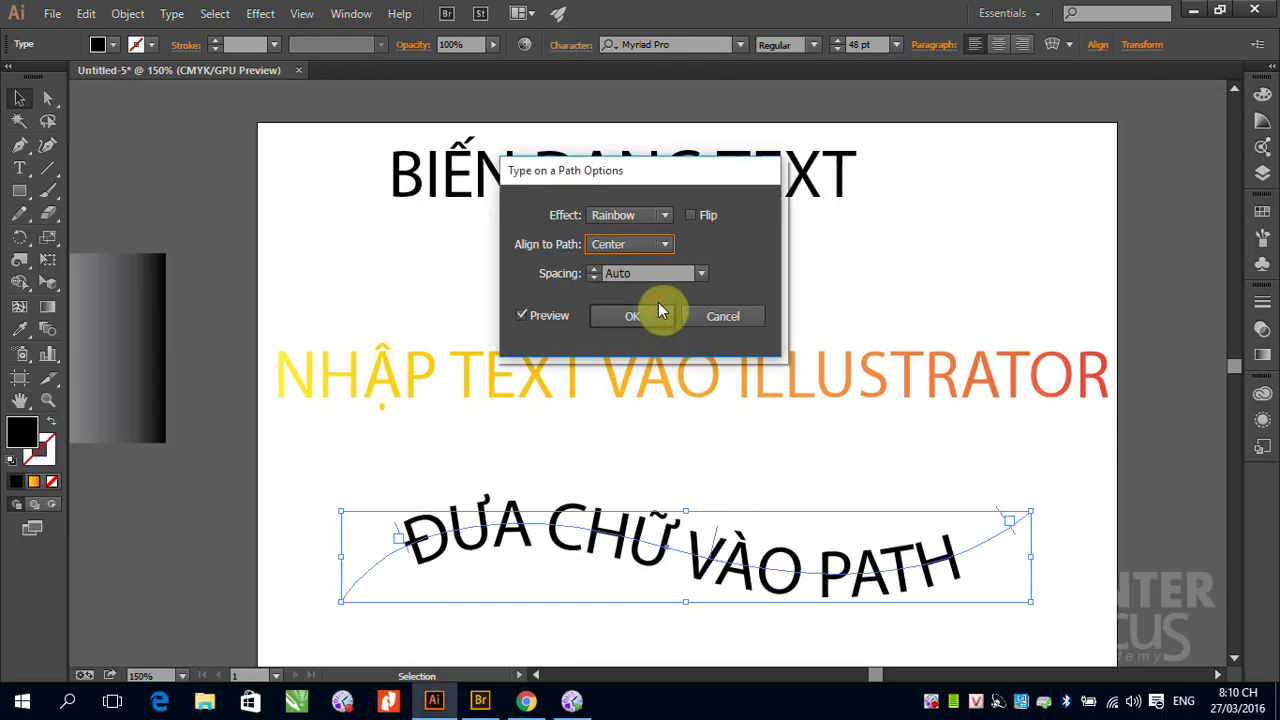
pyautogui.click(662, 246)
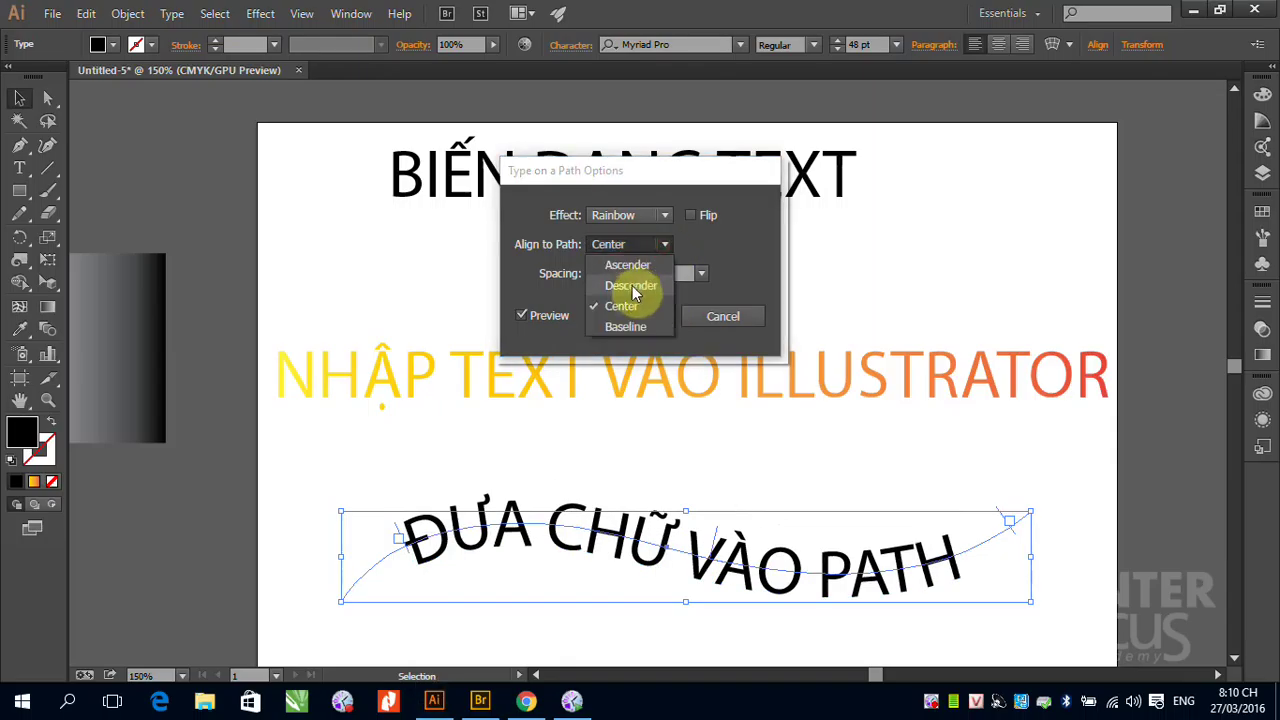
pyautogui.click(630, 287)
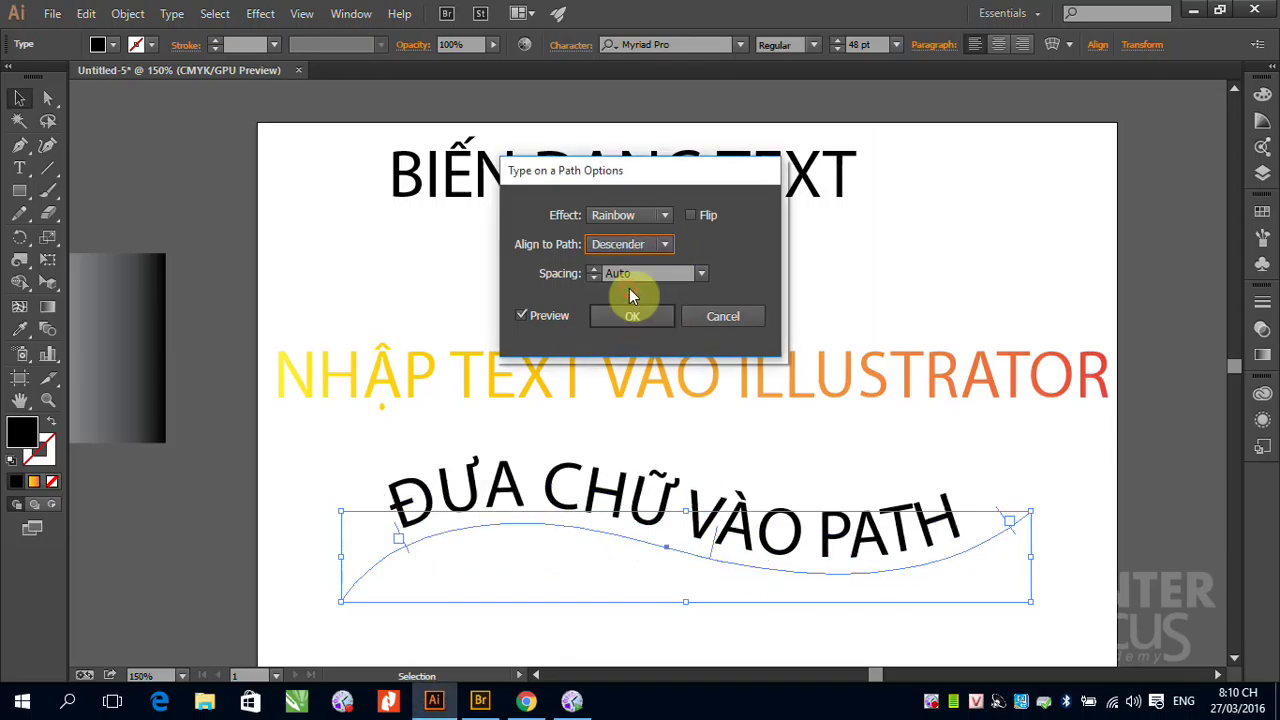
pyautogui.click(664, 245)
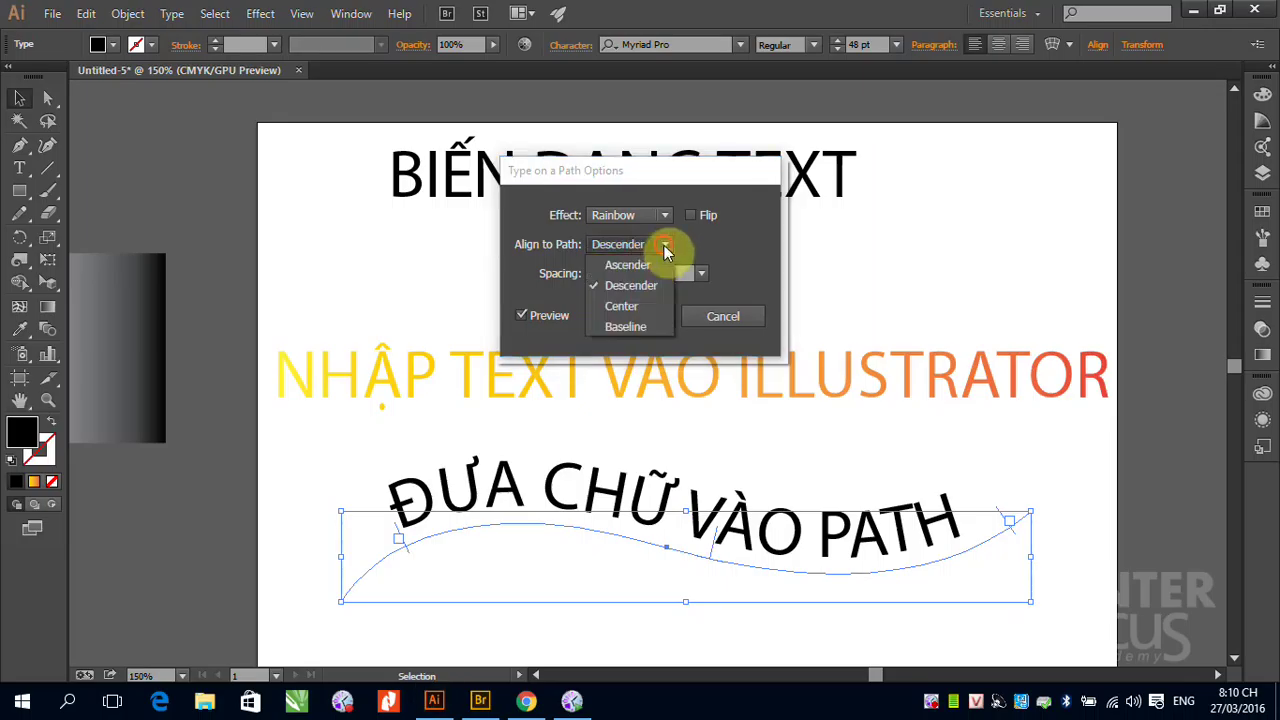
pyautogui.click(634, 261)
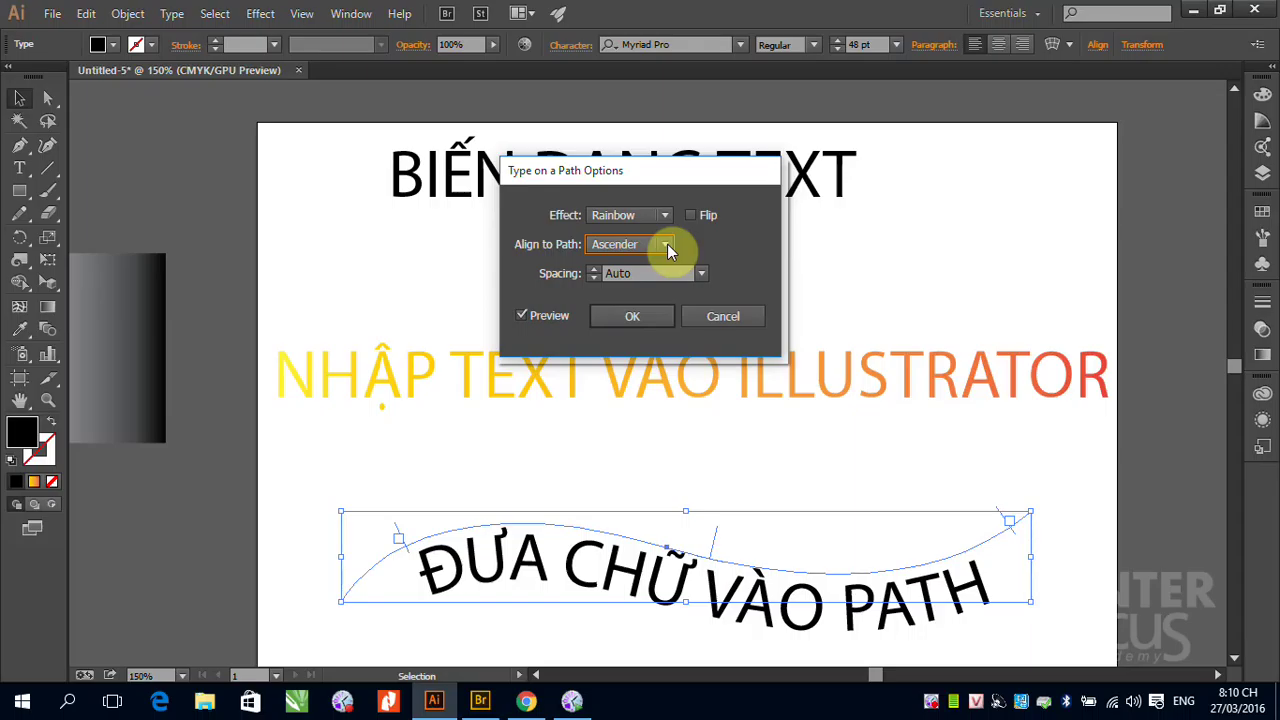
pyautogui.click(668, 248)
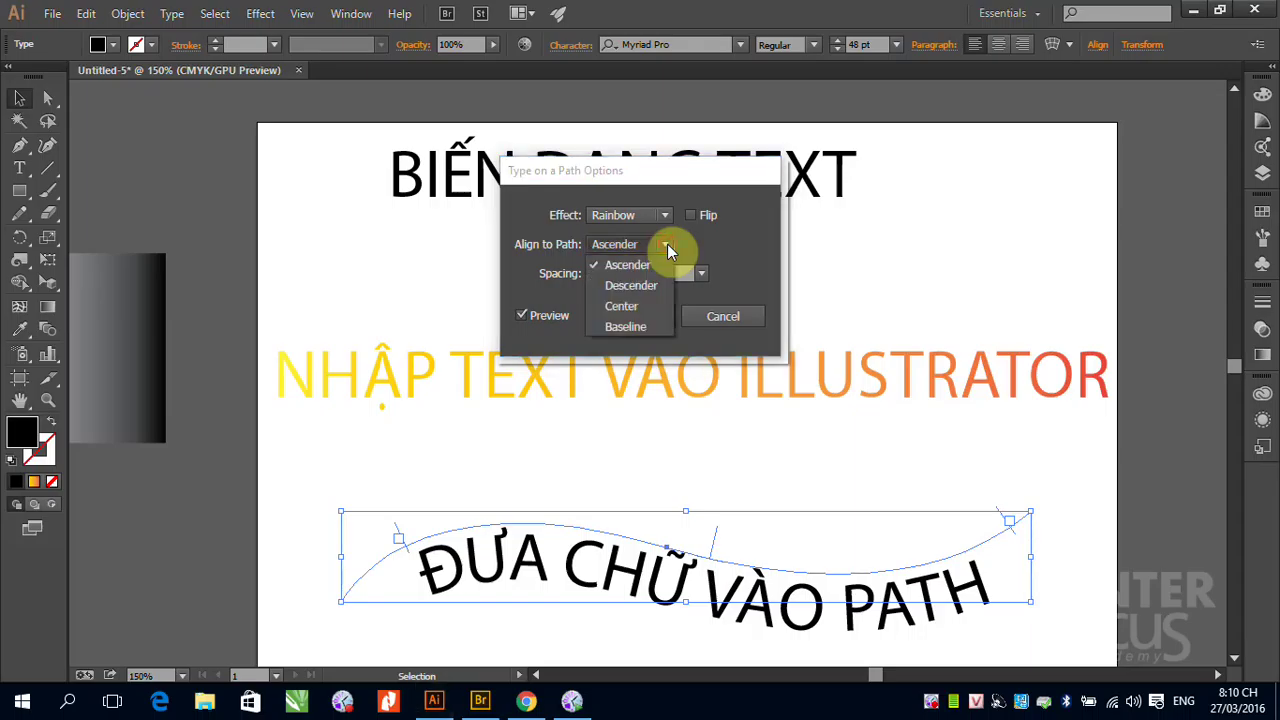
pyautogui.click(630, 327)
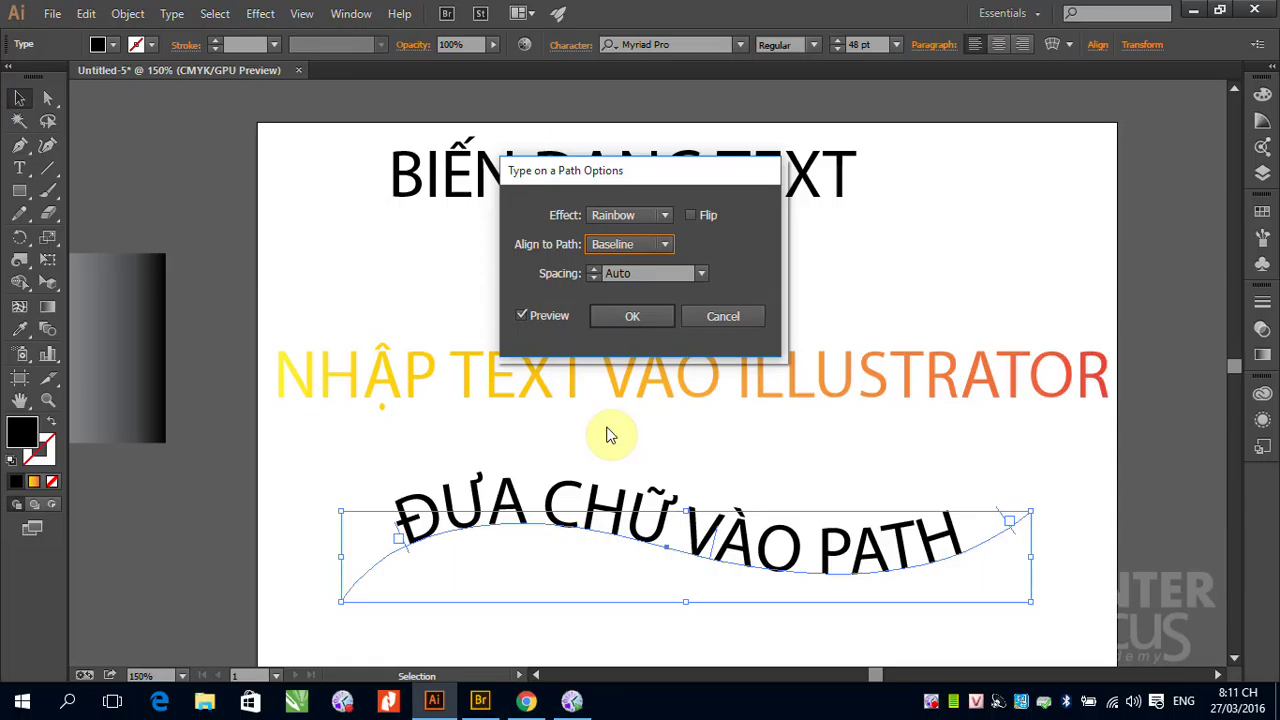
# Review the spacing choices for the curved text, keep Spacing at Auto, and apply the path type options.
pyautogui.click(702, 274)
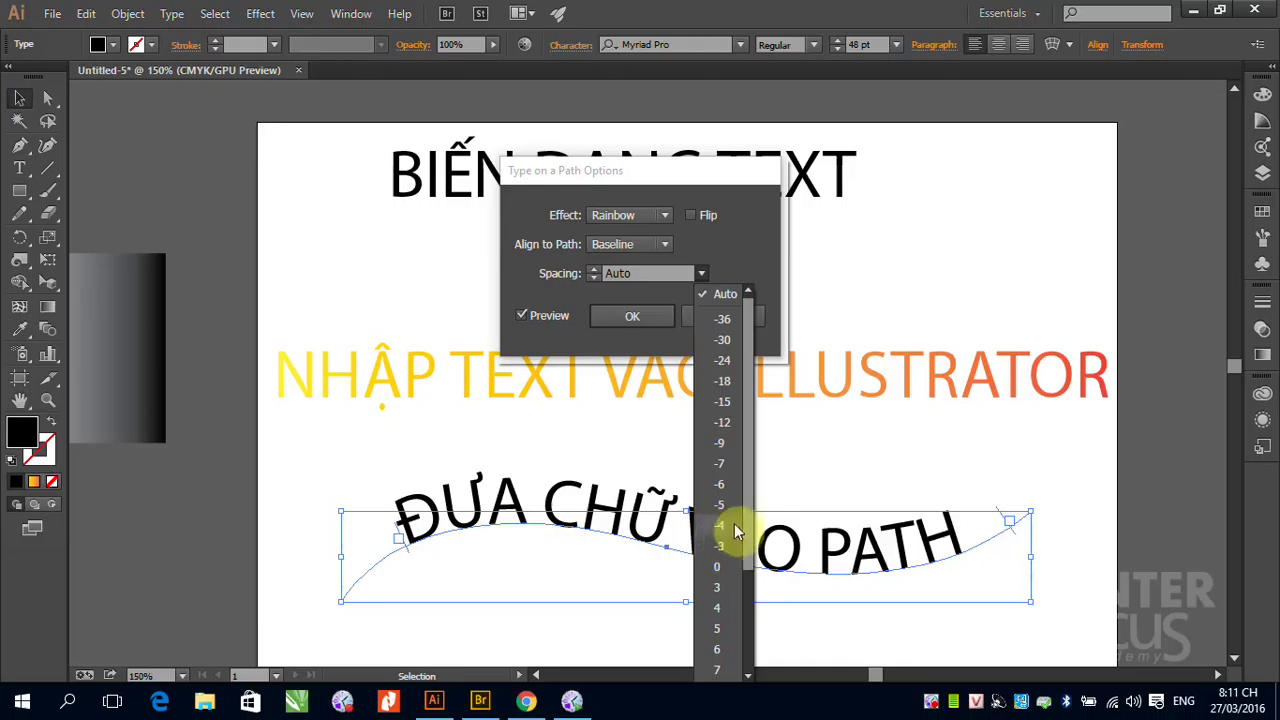
pyautogui.click(722, 295)
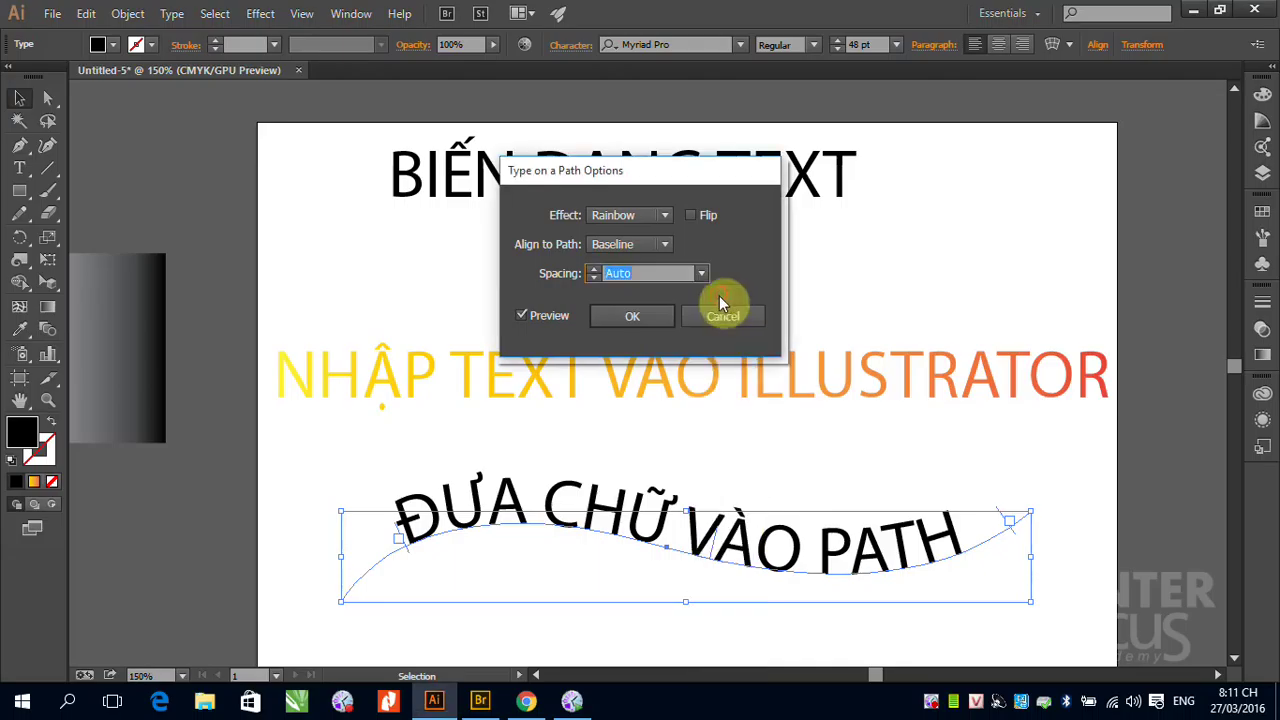
pyautogui.click(652, 319)
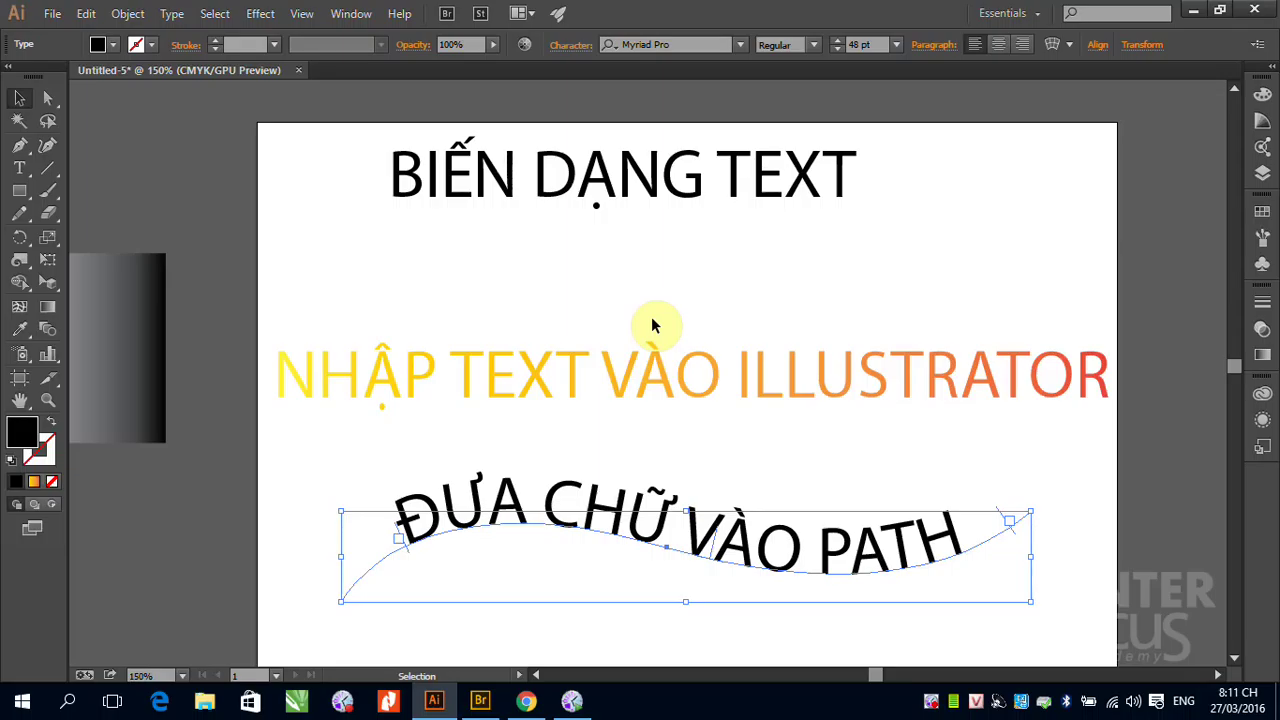
# Delete the gradient text "NHẬP TEXT VÀO ILLUSTRATOR" and the curved text "ĐƯA CHỮ VÀO PATH" from the artboard.
pyautogui.click(574, 368)
pyautogui.press('Delete')
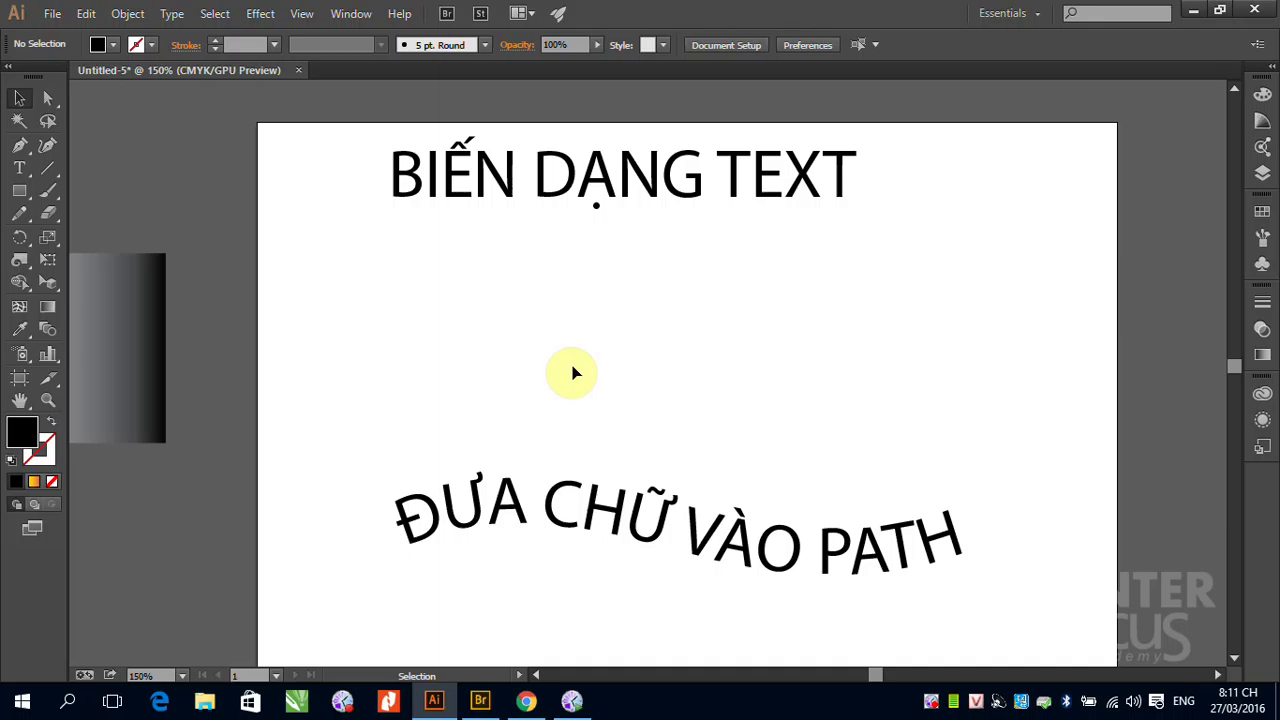
pyautogui.click(498, 520)
pyautogui.press('Delete')
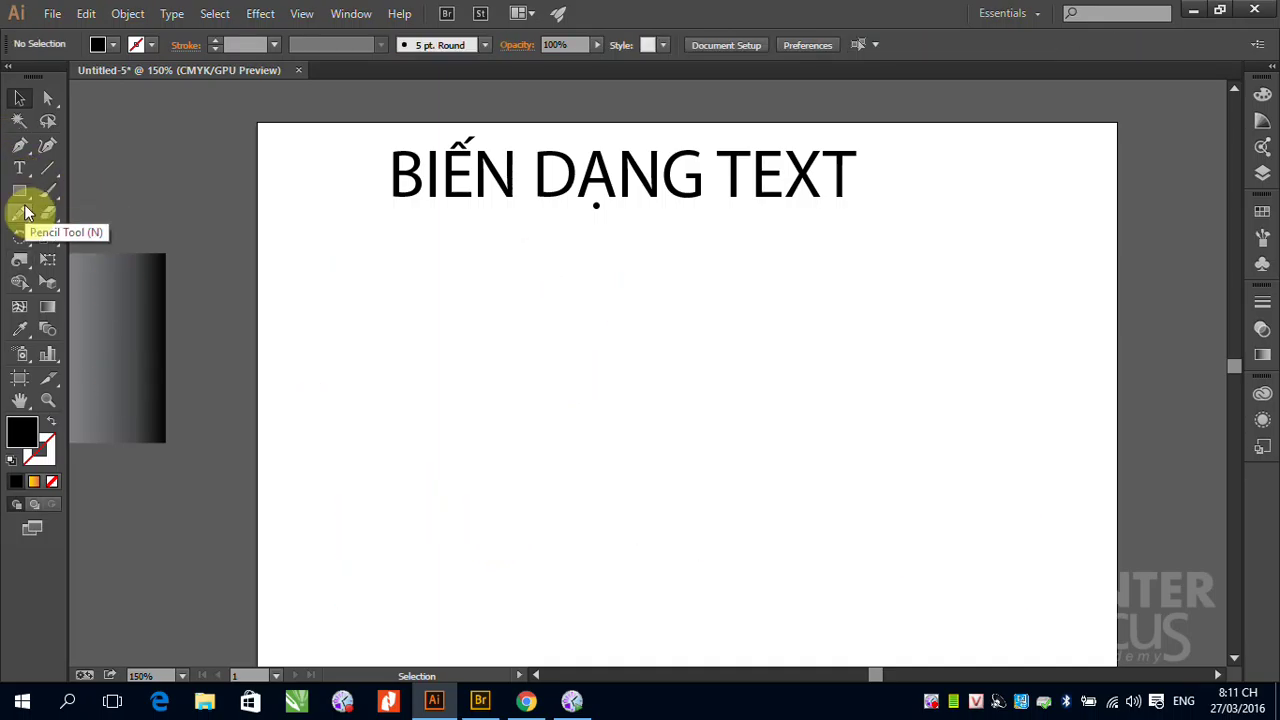
# Draw a large circle with no fill and a black 1 pt stroke below the "BIẾN DẠNG TEXT" heading.
pyautogui.moveTo(19, 190); pyautogui.dragTo(86, 236)
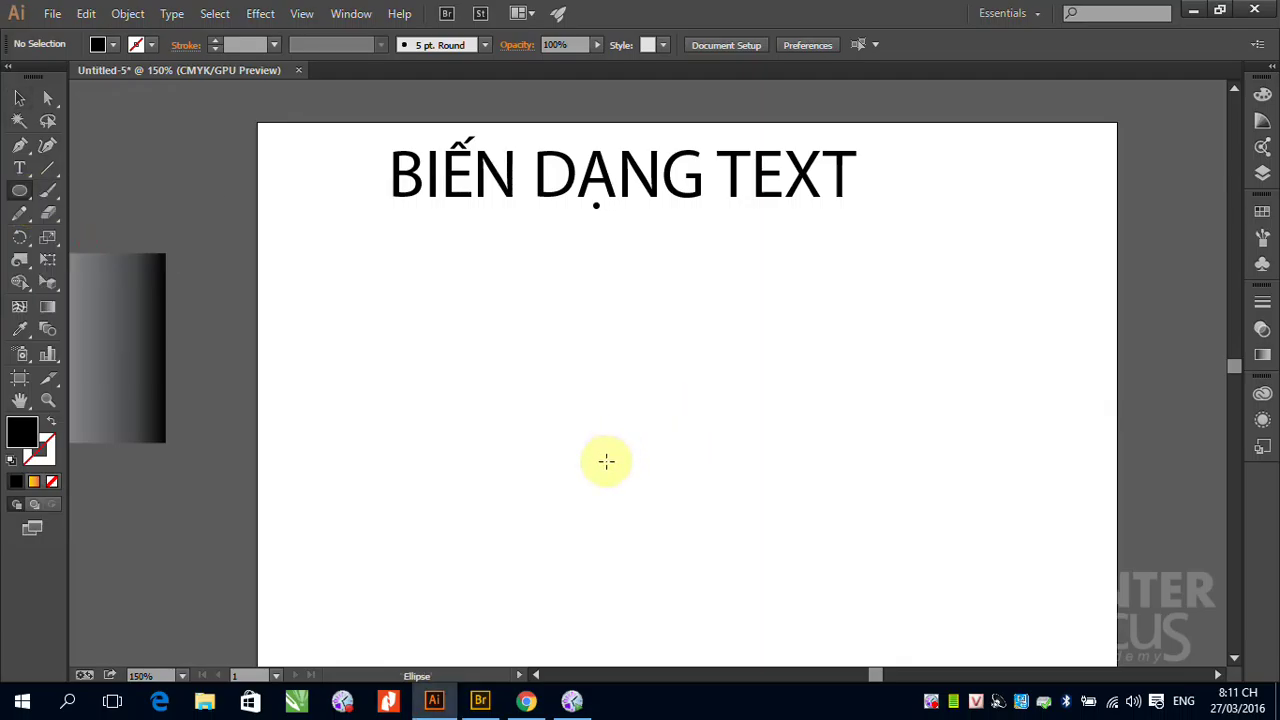
pyautogui.click(52, 424)
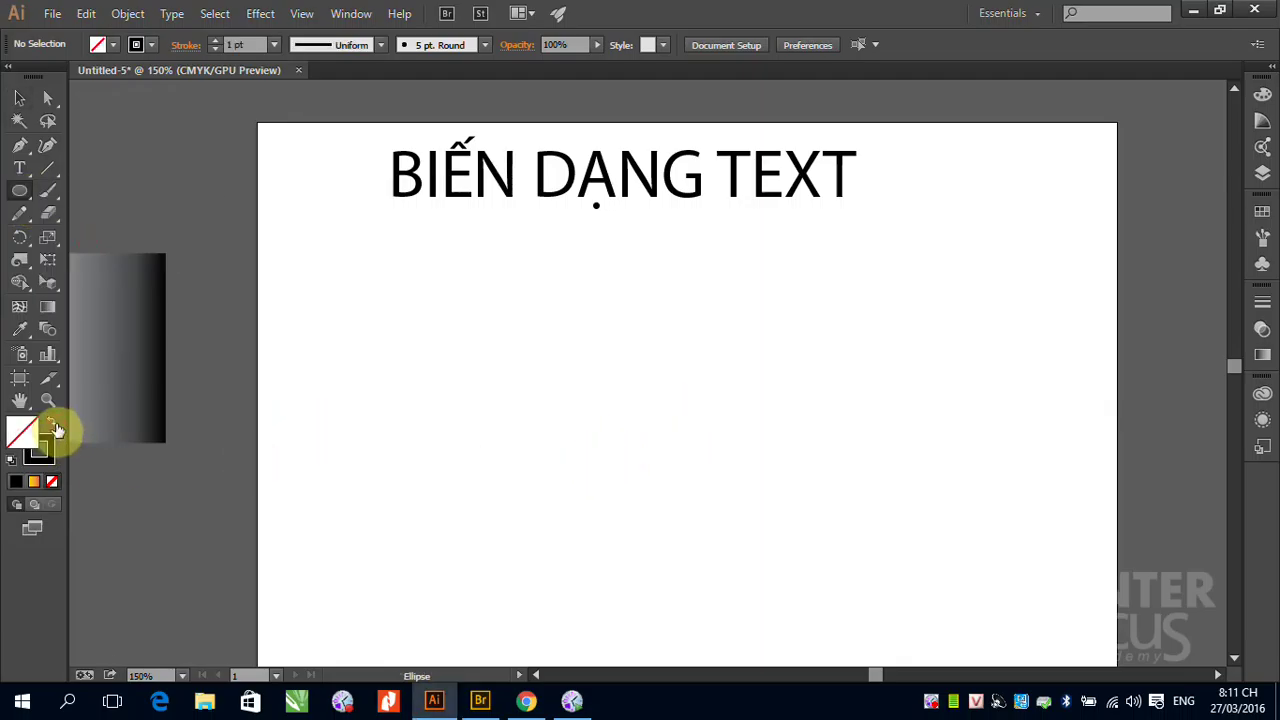
pyautogui.moveTo(462, 363); pyautogui.dragTo(876, 623)
pyautogui.scroll(-3, 1235, 375)
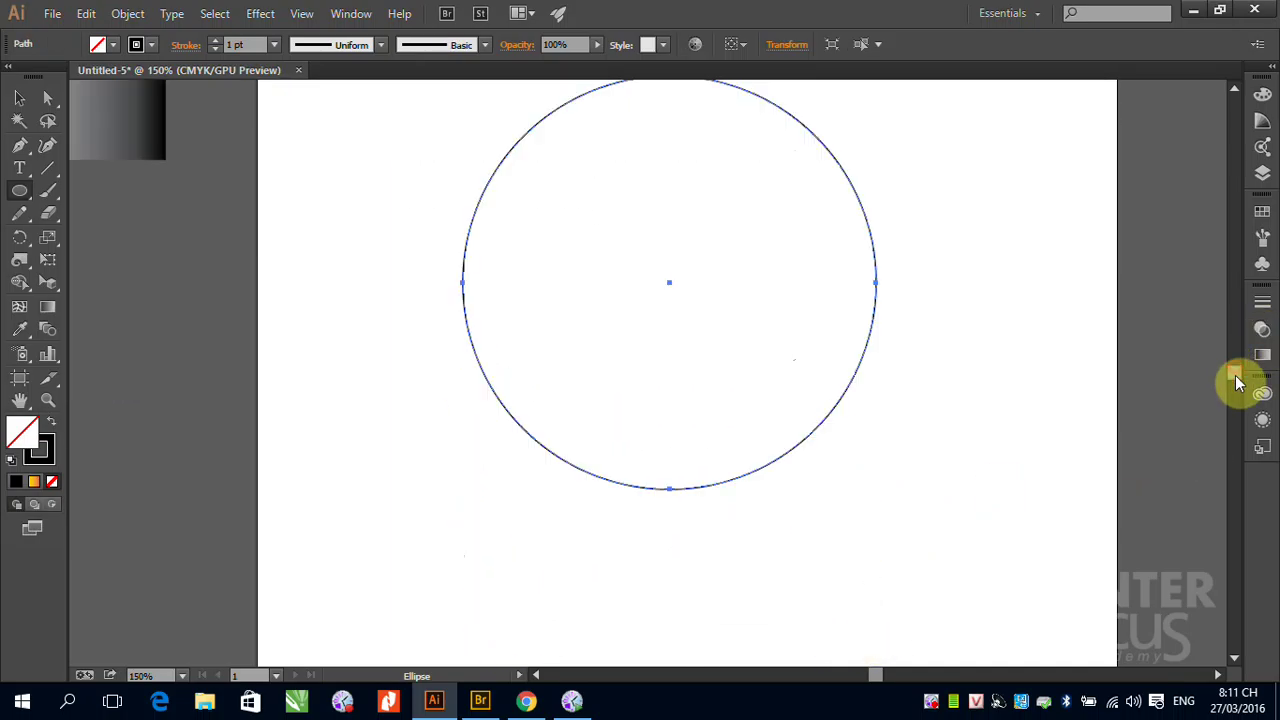
pyautogui.scroll(5, 1235, 370)
pyautogui.click(1236, 658)
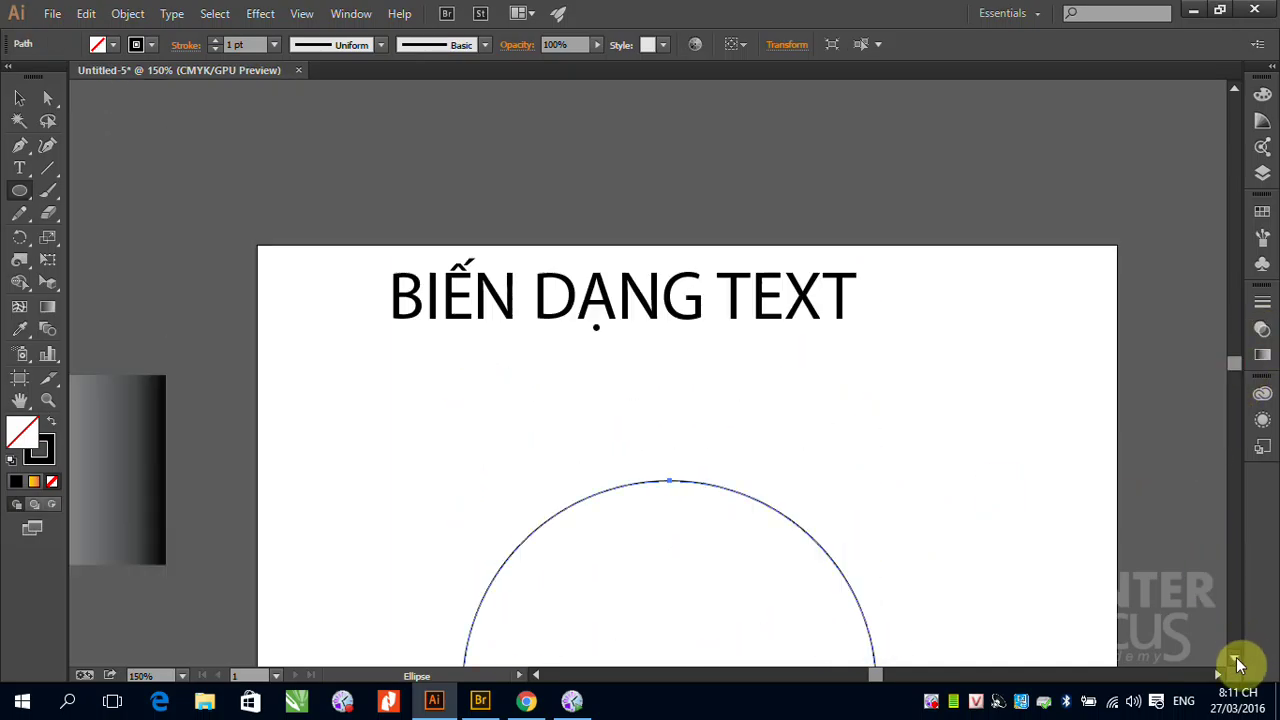
pyautogui.click(1236, 662)
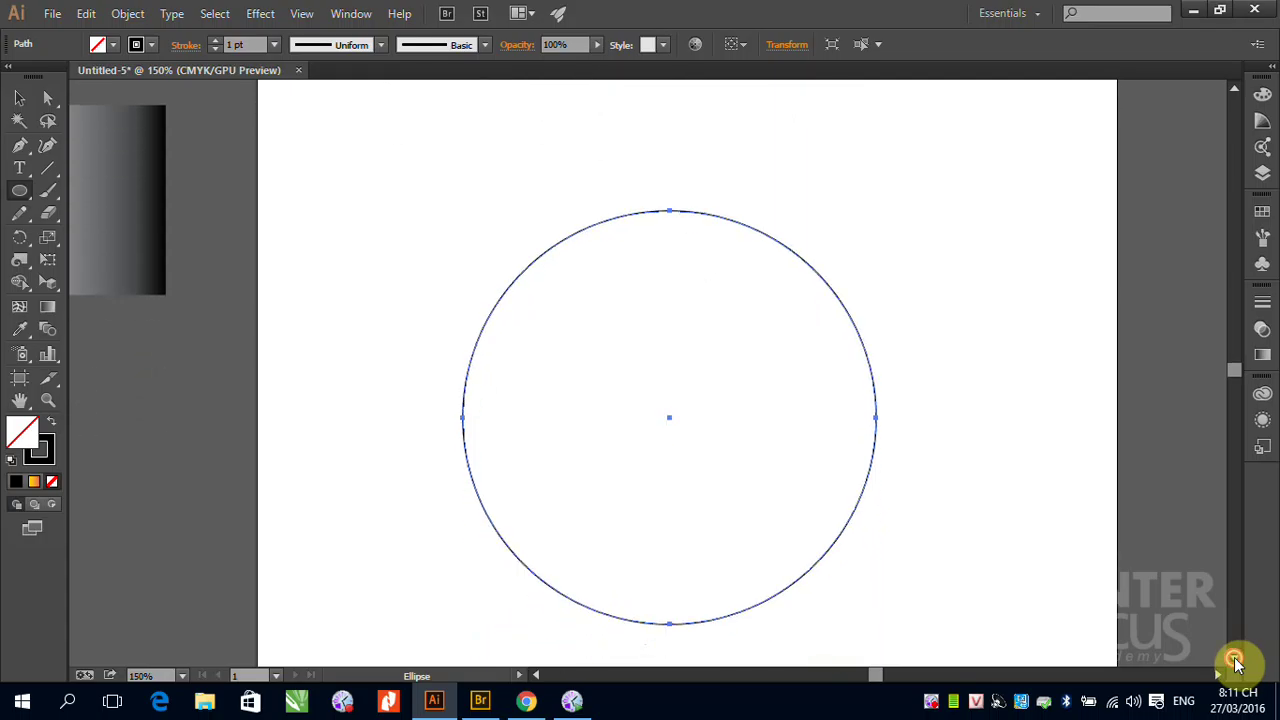
# Use Type on a Path to enter sample text beginning with "giuuhooiij" along the circle's upper arc.
pyautogui.click(20, 168)
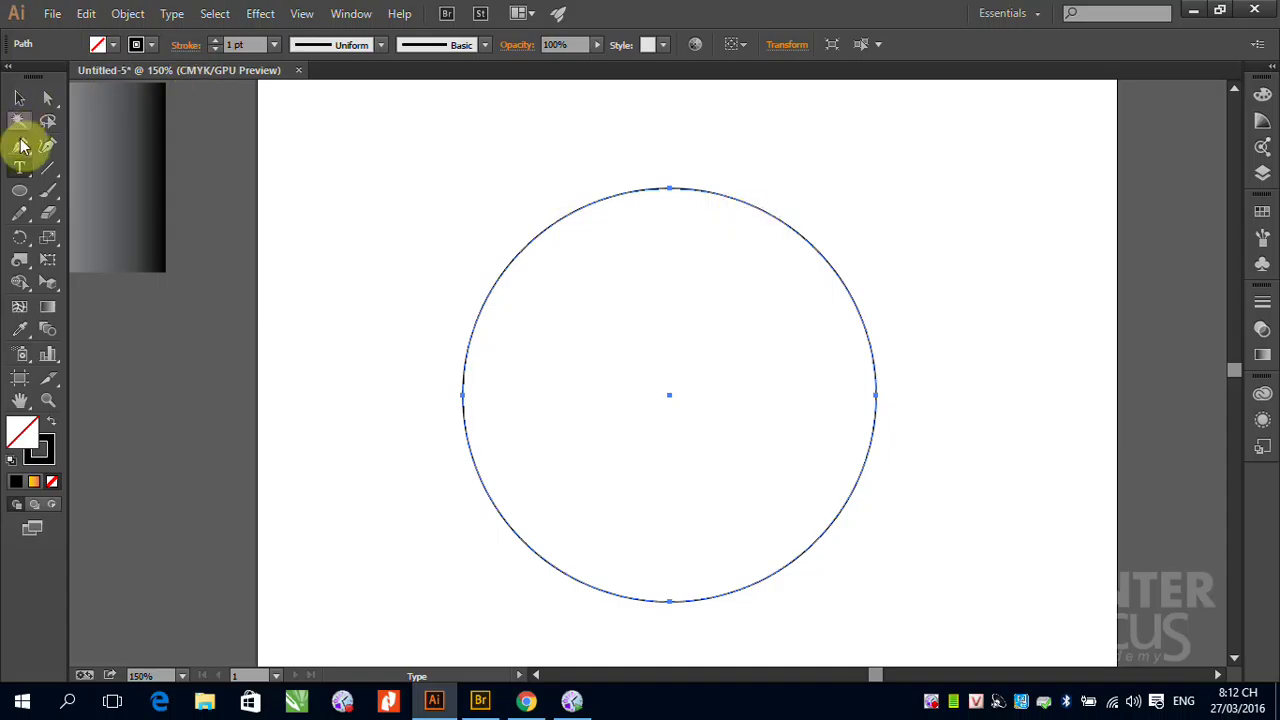
pyautogui.click(22, 172)
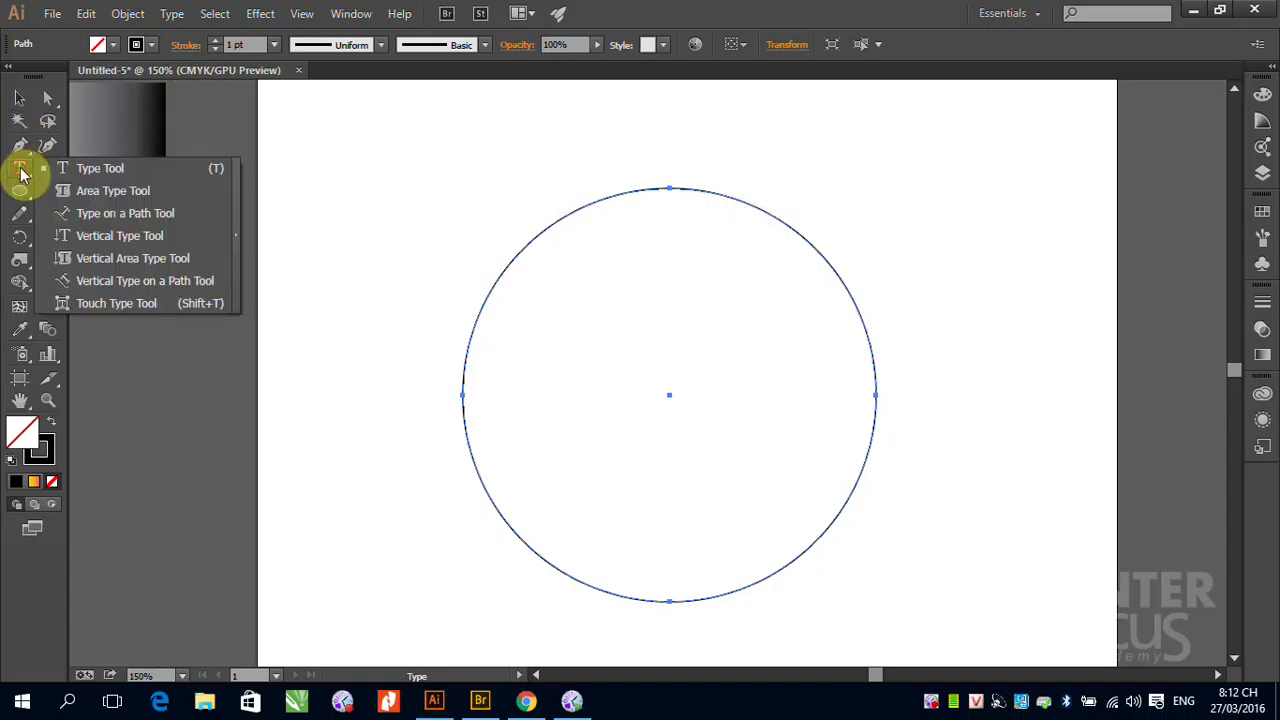
pyautogui.click(92, 218)
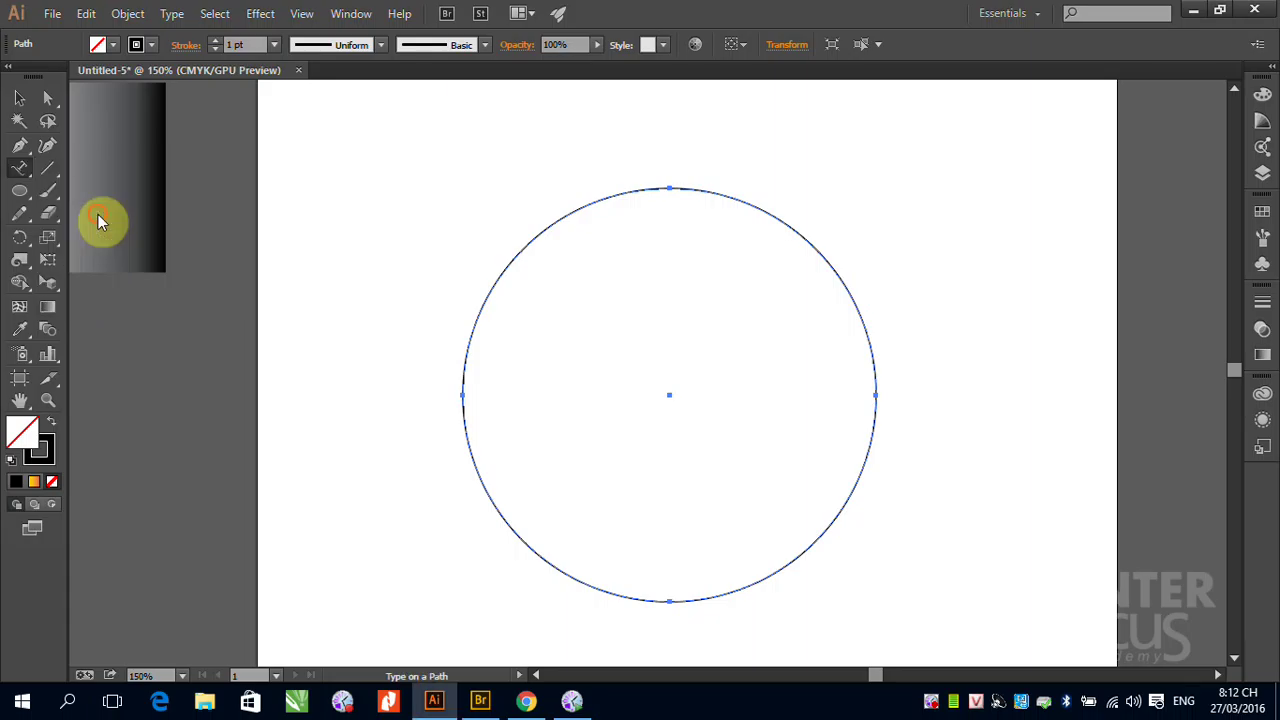
pyautogui.click(537, 229)
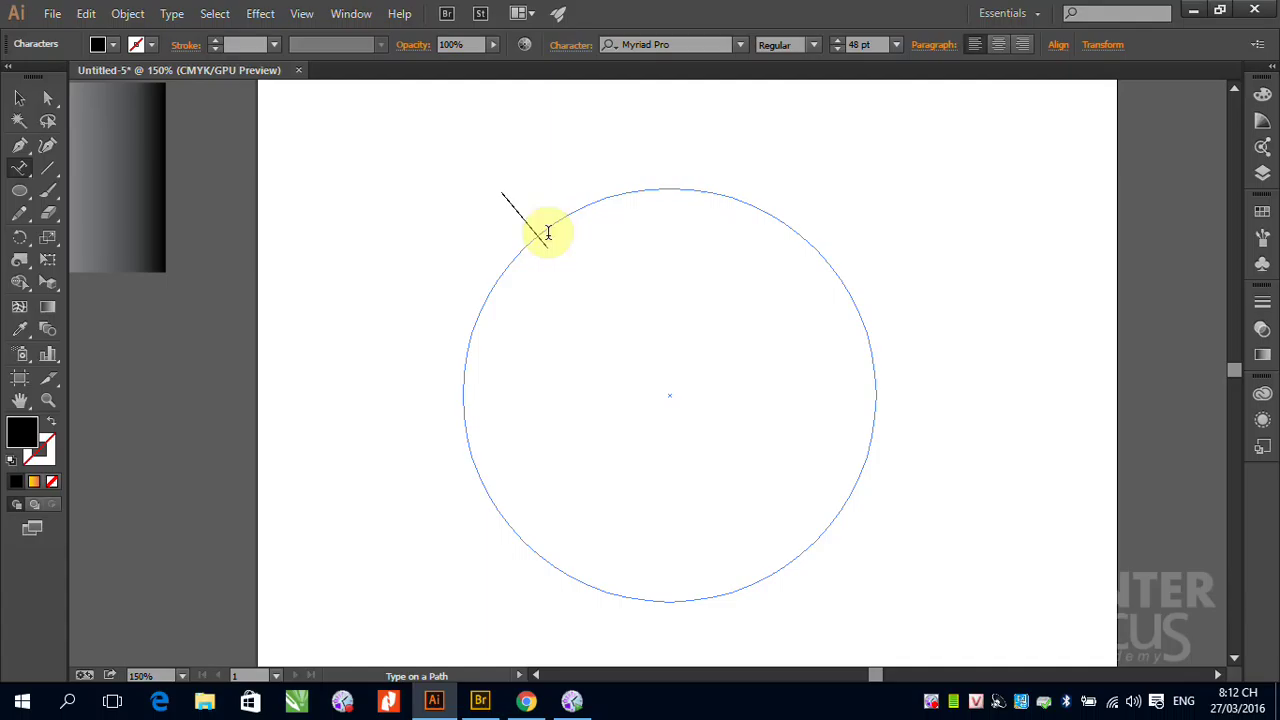
pyautogui.write('giuuhooiij')
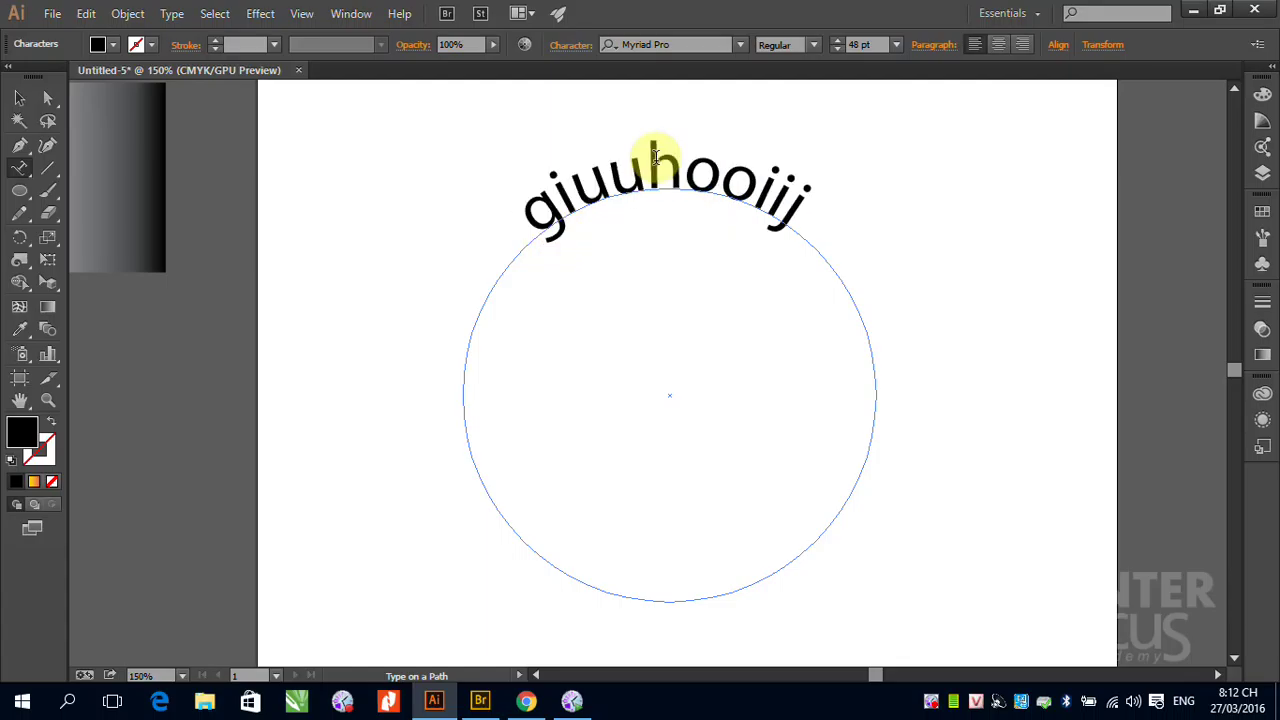
pyautogui.write('jiji')
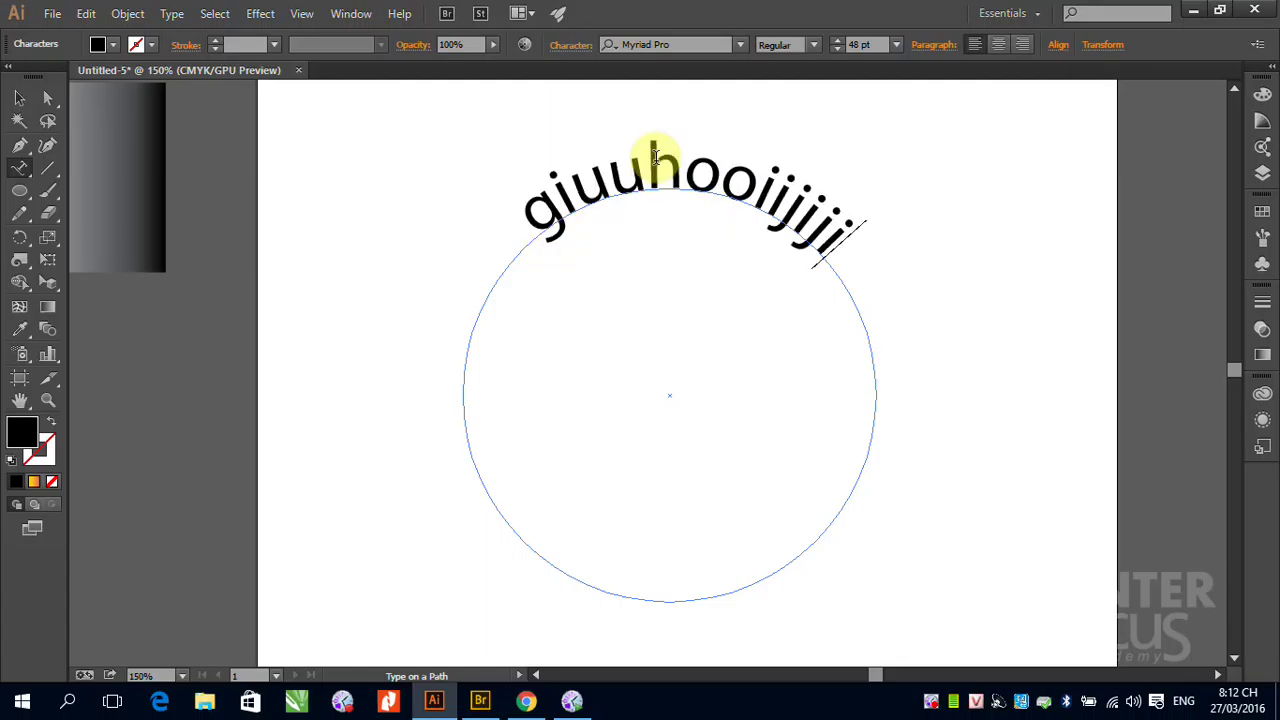
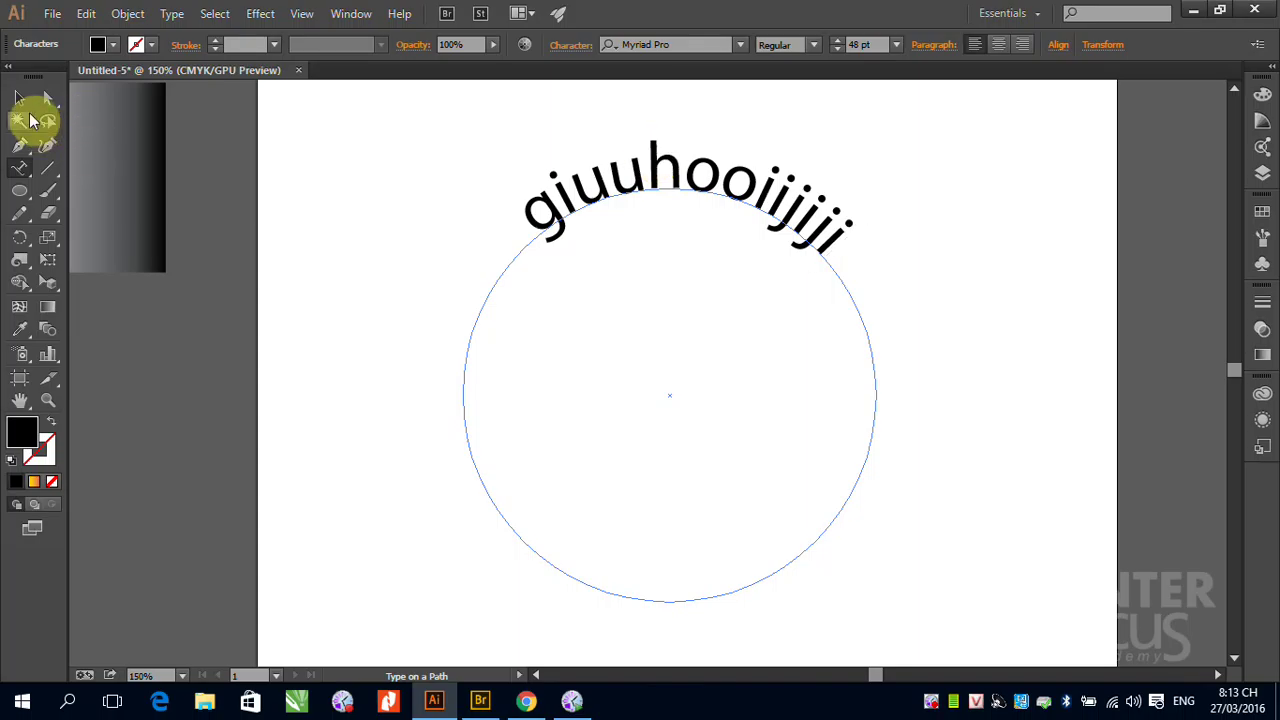
# Delete the sample text running along the circle, together with its path.
pyautogui.click(20, 98)
pyautogui.click(968, 220)
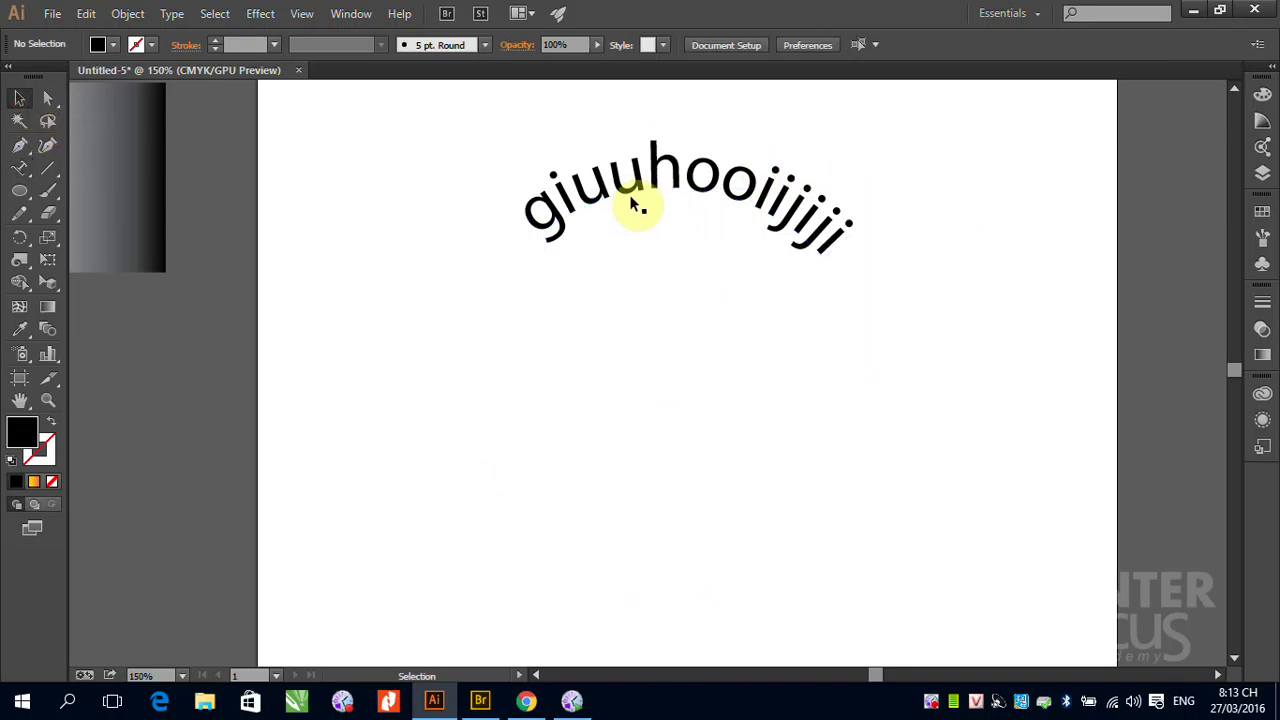
pyautogui.click(586, 200)
pyautogui.press('Delete')
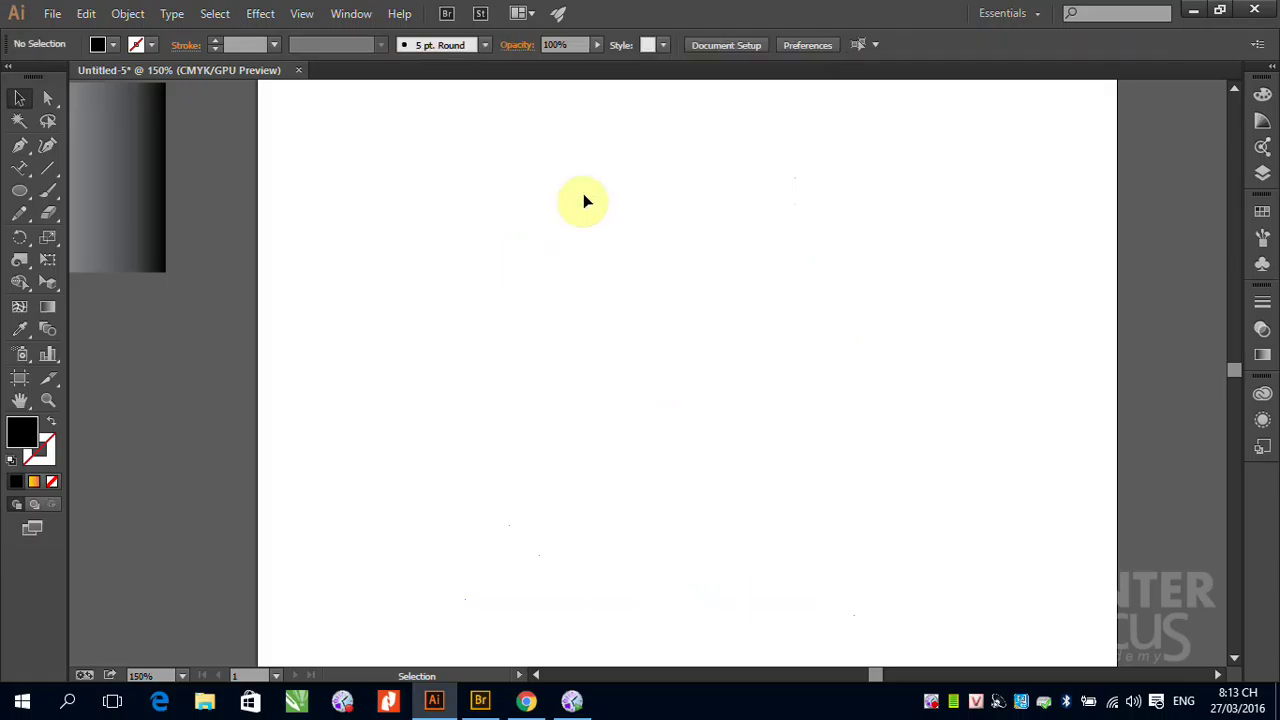
# Create point text on the empty artboard with "feisuhfejiofjseoi" on the first line and "766t878" on the second.
pyautogui.click(21, 170)
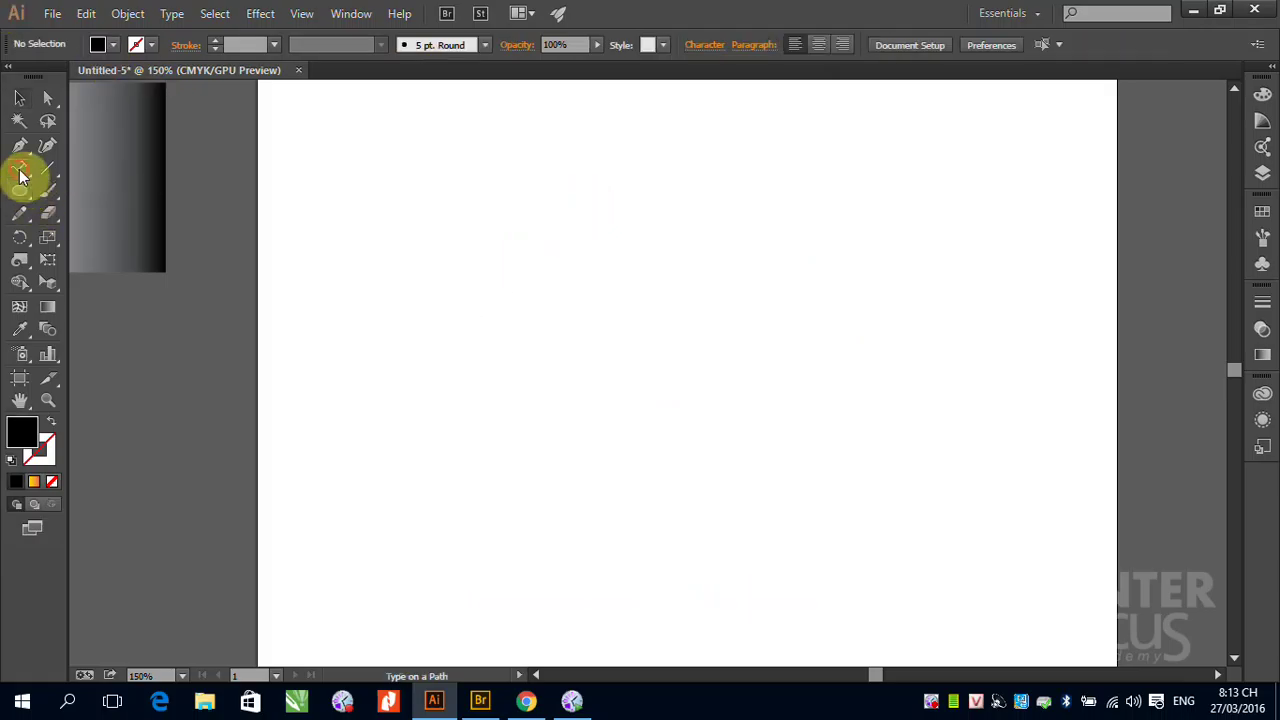
pyautogui.moveTo(22, 175); pyautogui.dragTo(147, 222)
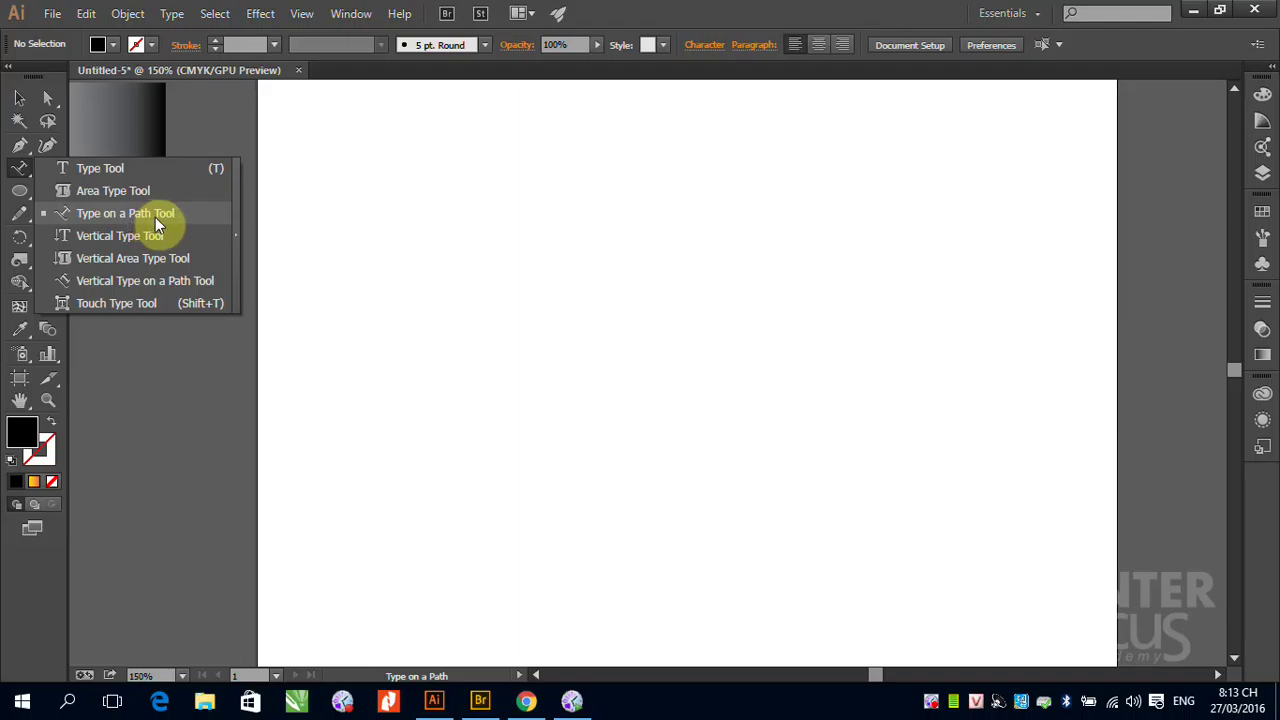
pyautogui.click(112, 168)
pyautogui.click(390, 211)
pyautogui.write('feisuhfejiofjseoi')
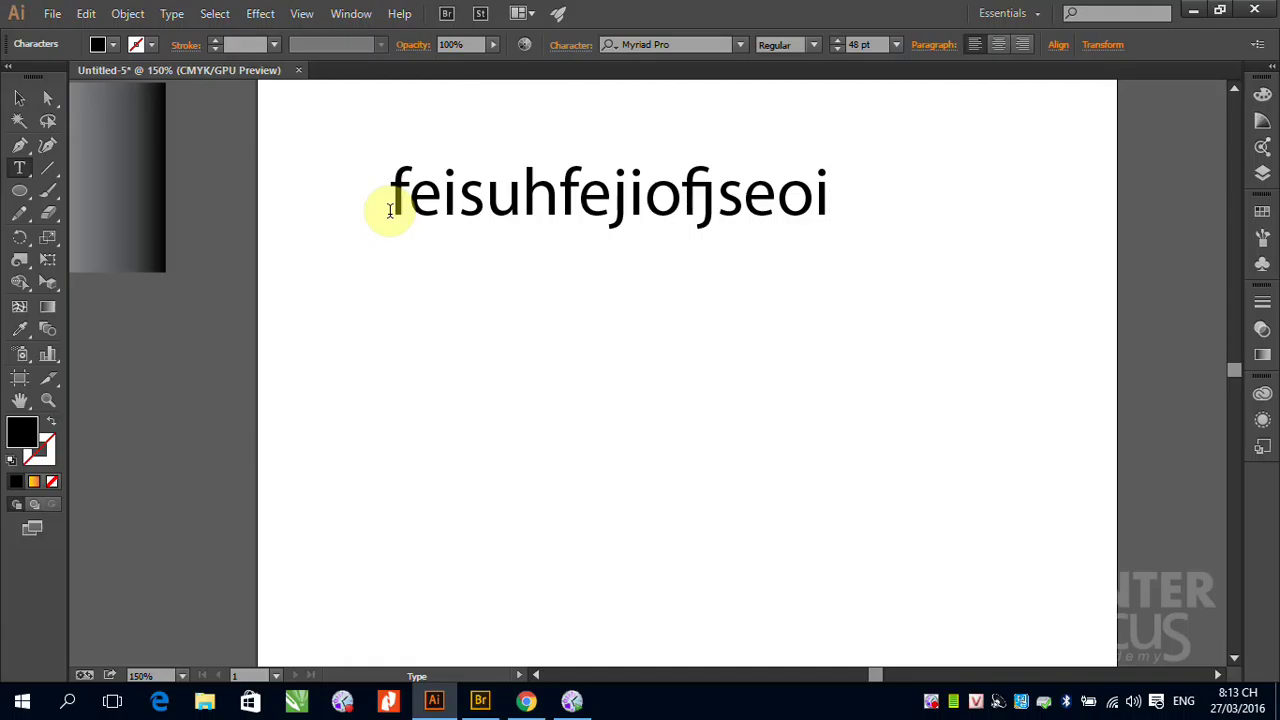
pyautogui.press('Return')
pyautogui.write('766t878')
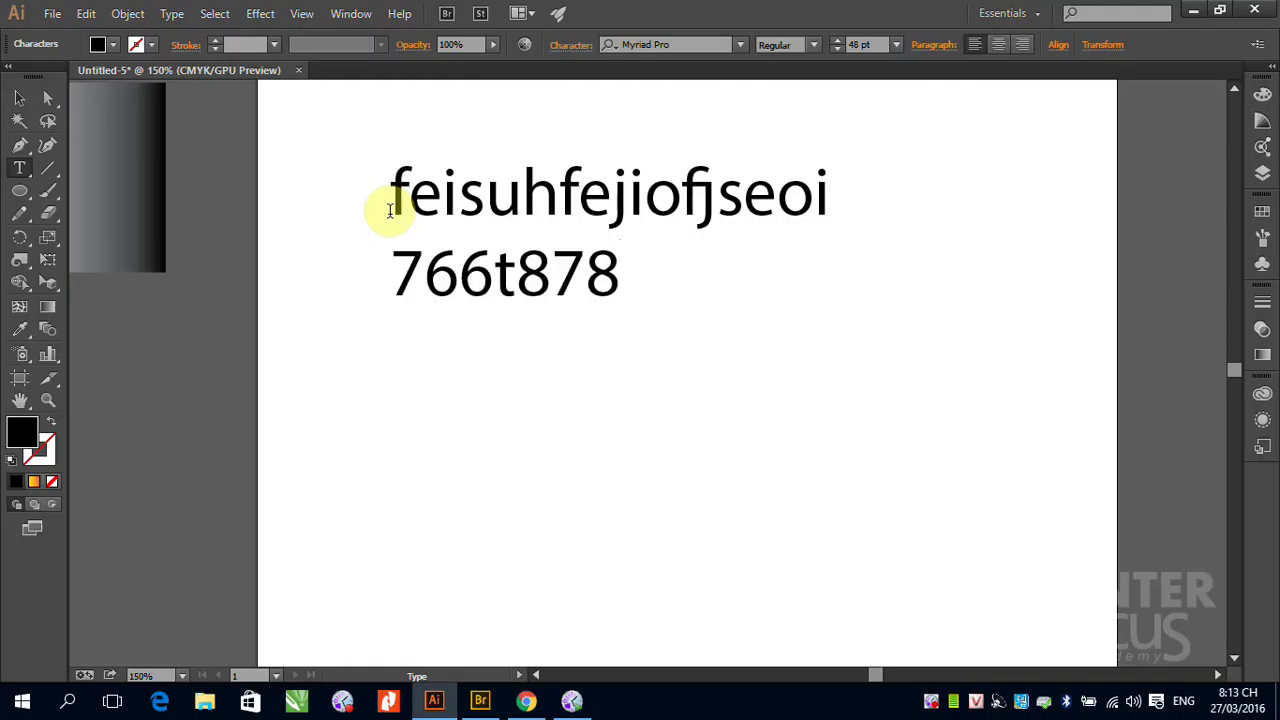
pyautogui.click(19, 97)
pyautogui.click(369, 372)
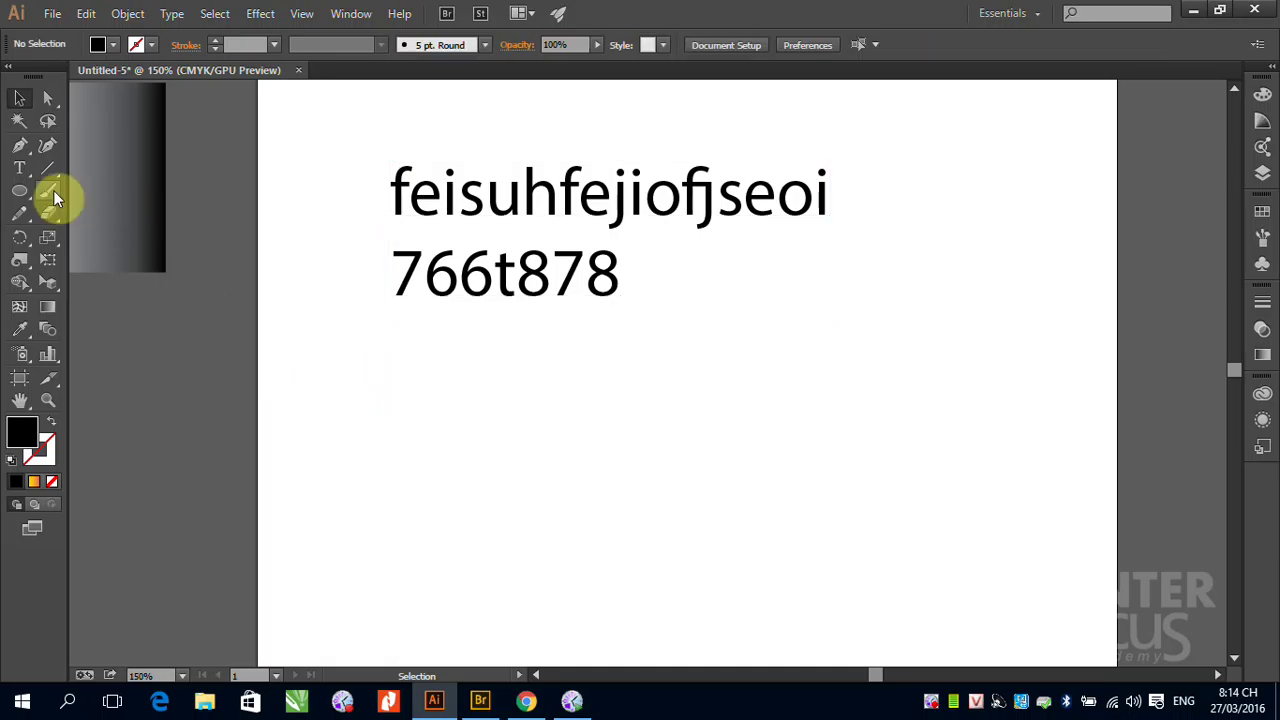
# Add separate point text "trpgrpg" below the two-line text and select all its characters.
pyautogui.click(22, 171)
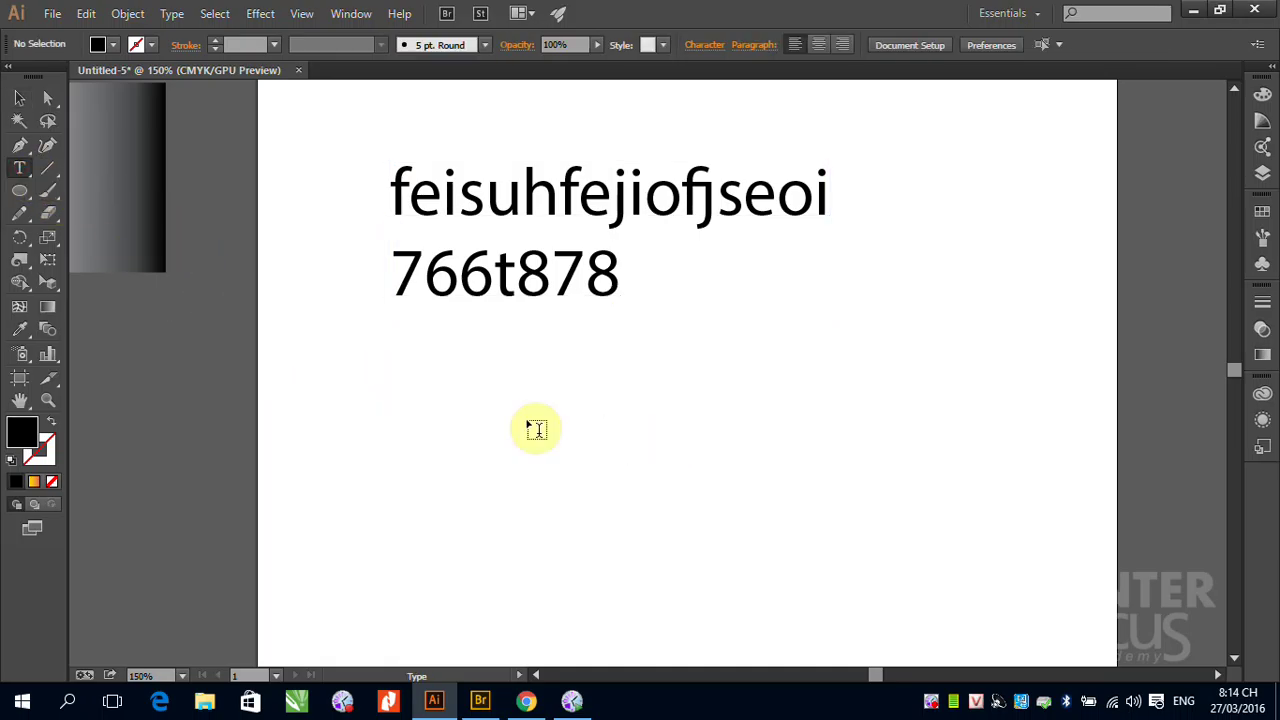
pyautogui.click(427, 446)
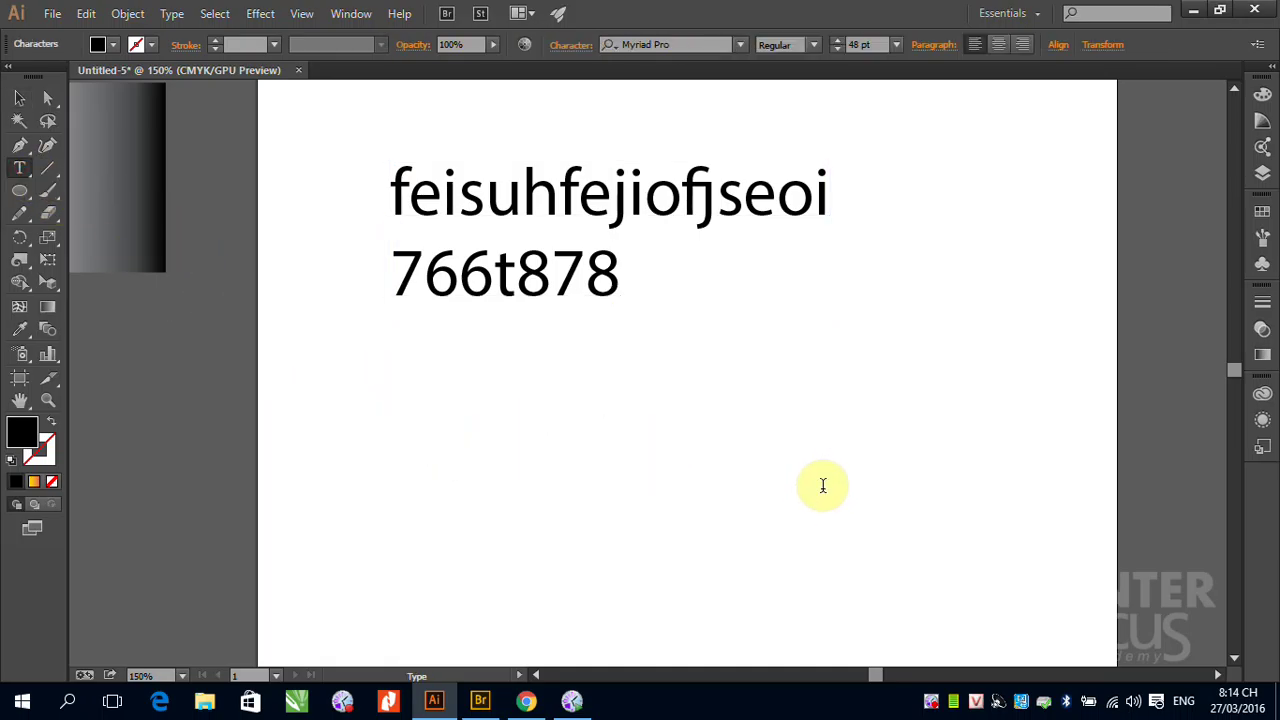
pyautogui.write('trpgrpg')
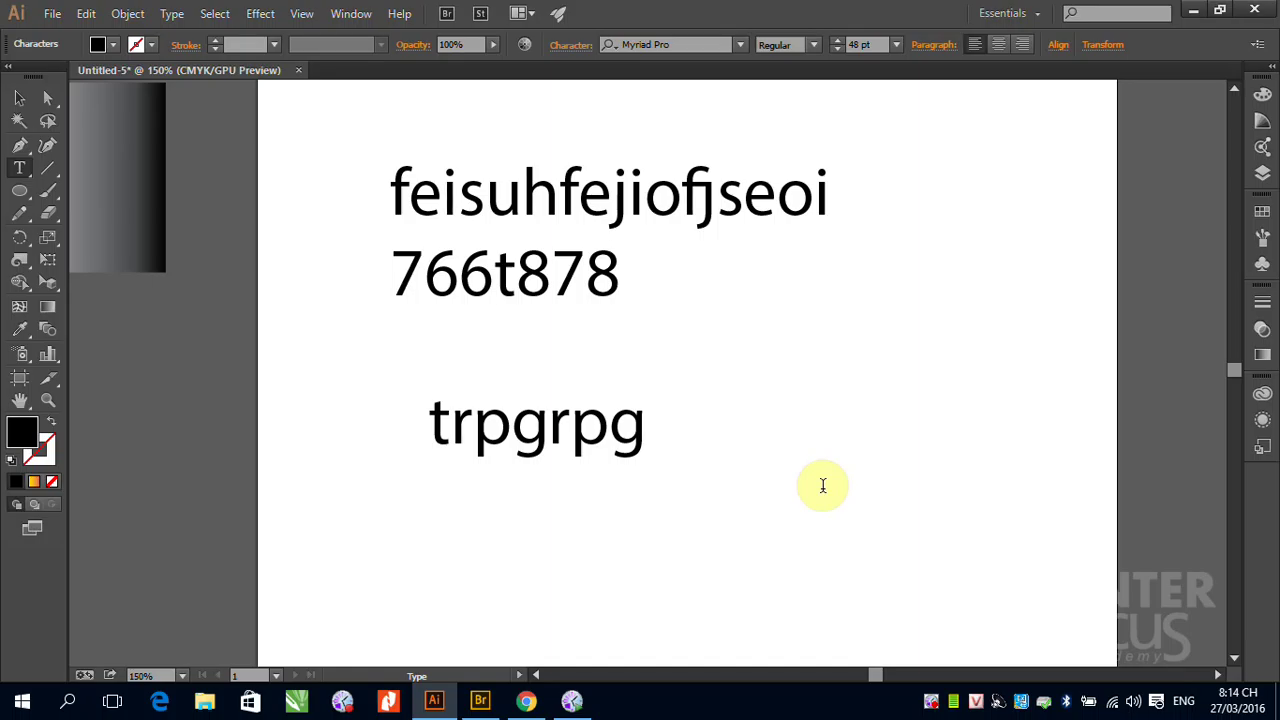
pyautogui.moveTo(655, 434); pyautogui.dragTo(413, 418)
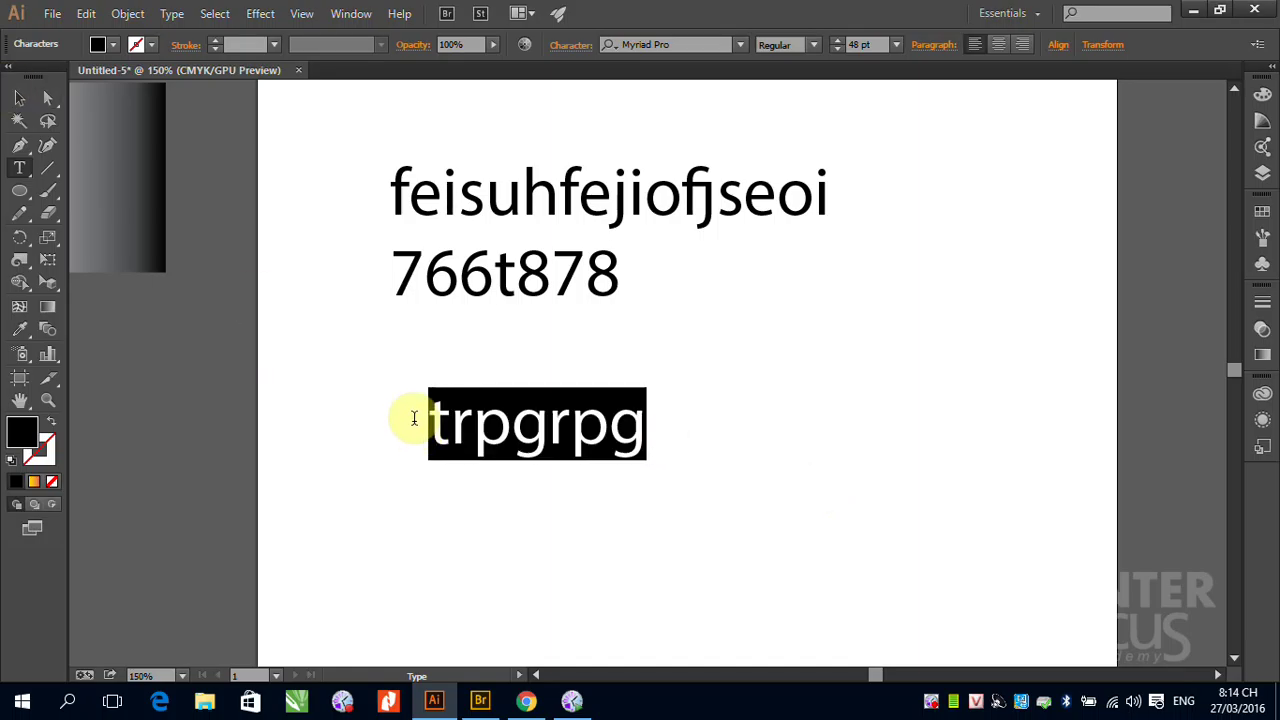
# Delete the text "trpgrpg" below the two-line text and deselect its empty text object.
pyautogui.press('BackSpace')
pyautogui.click(18, 97)
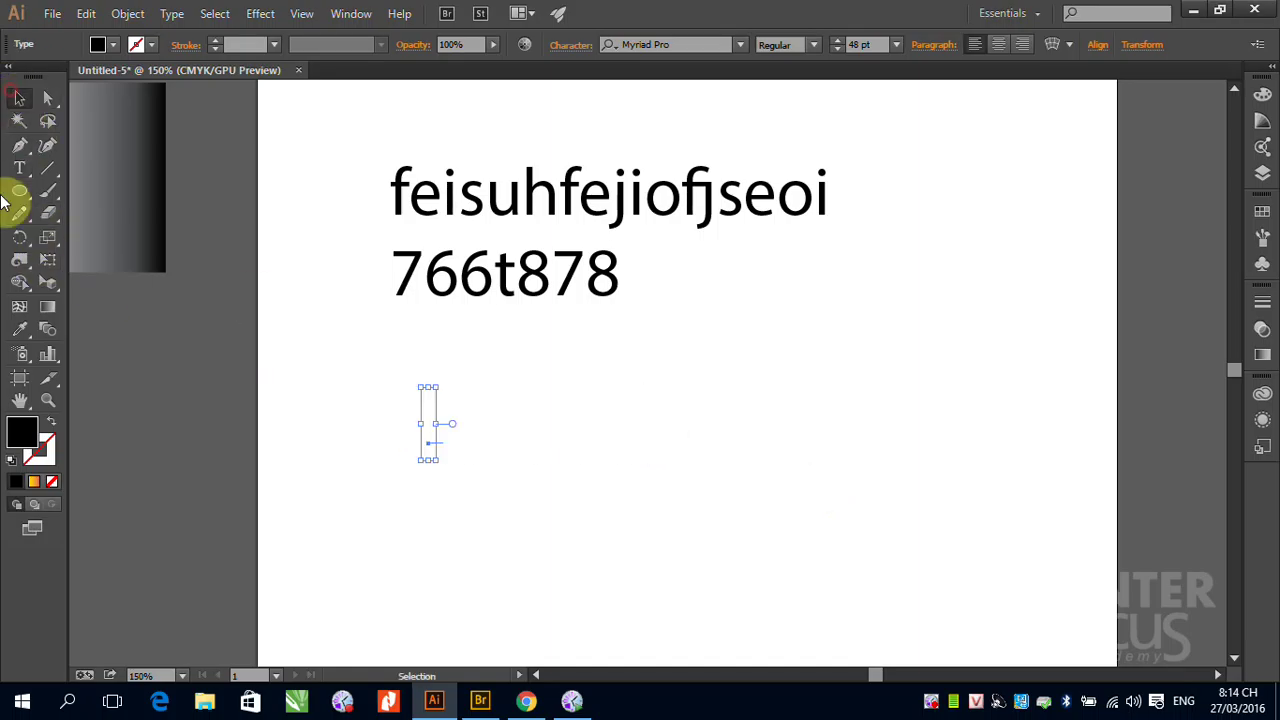
pyautogui.click(19, 170)
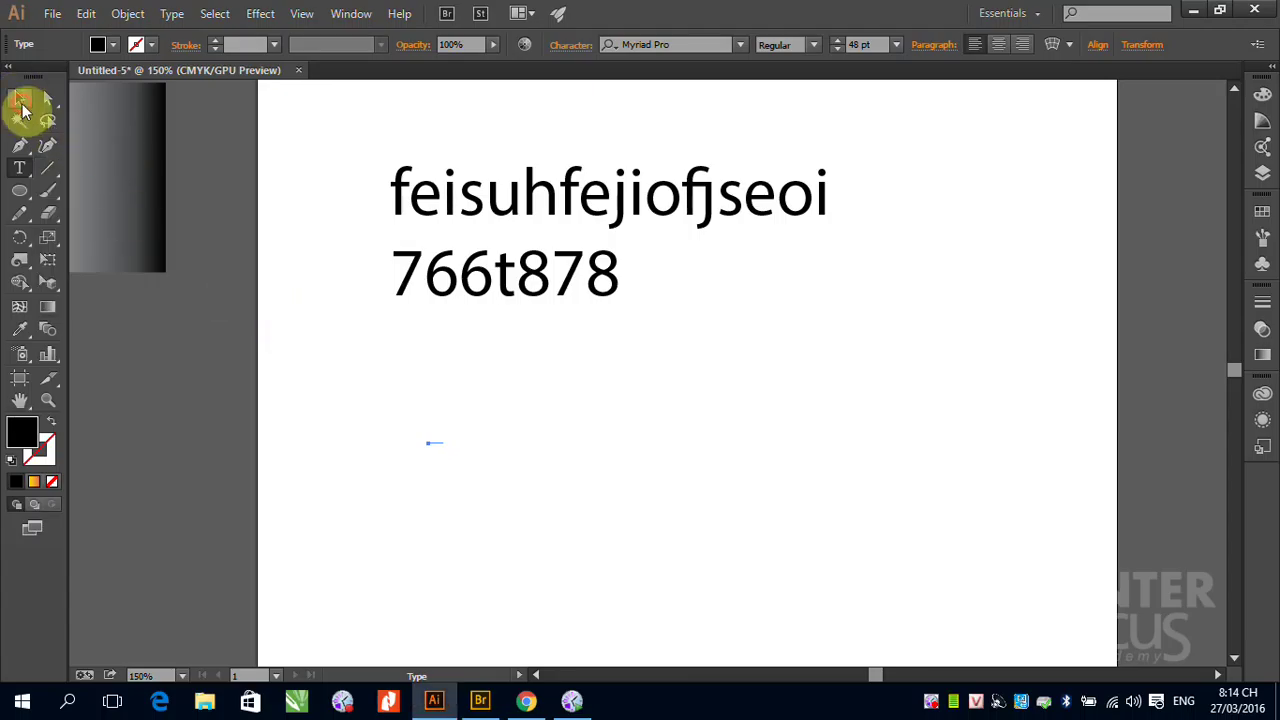
pyautogui.click(21, 104)
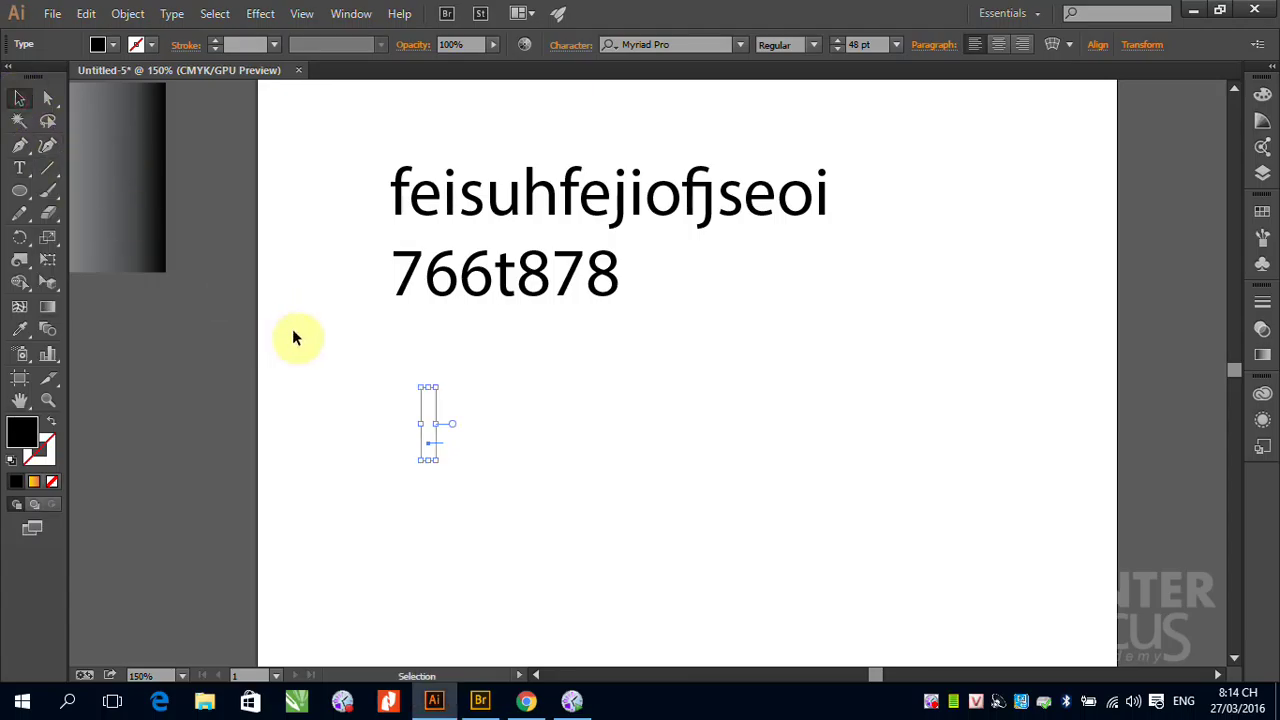
pyautogui.click(484, 506)
# Add vertical text below the two-line text, with "grirf" in the first column and "r8ewfwef" in the second.
pyautogui.moveTo(20, 168); pyautogui.dragTo(104, 236)
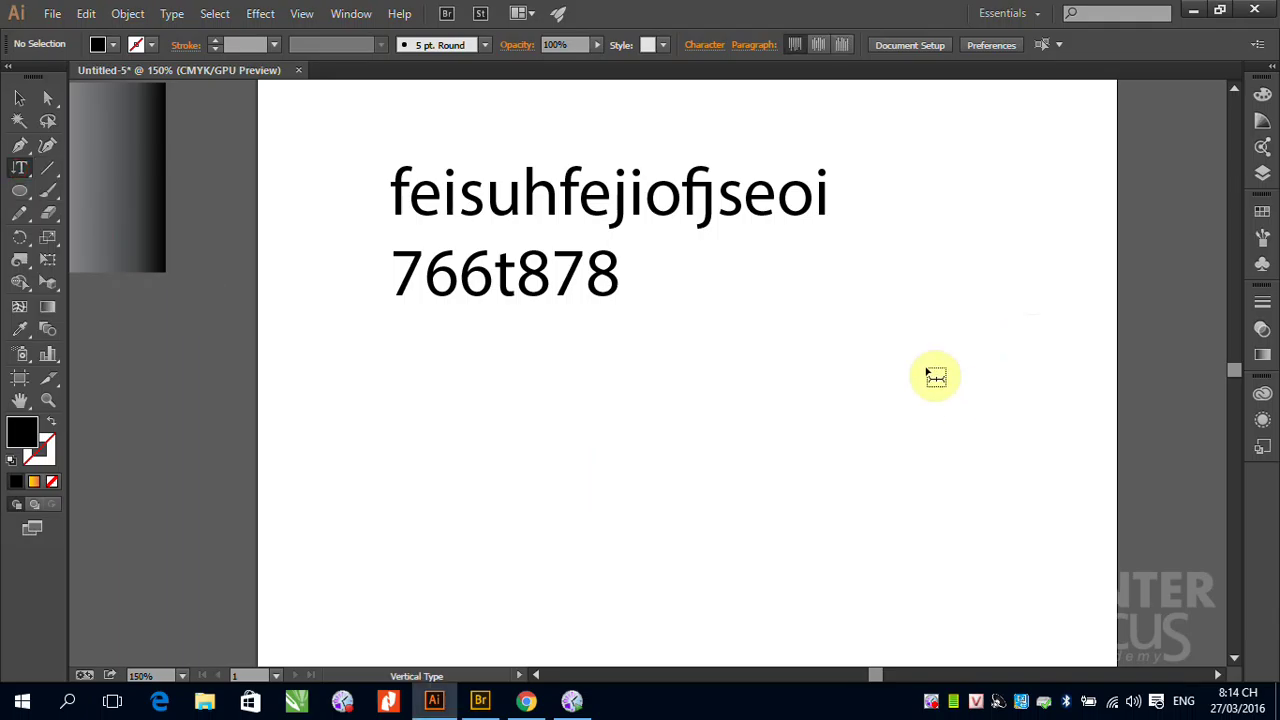
pyautogui.click(889, 364)
pyautogui.write('grir')
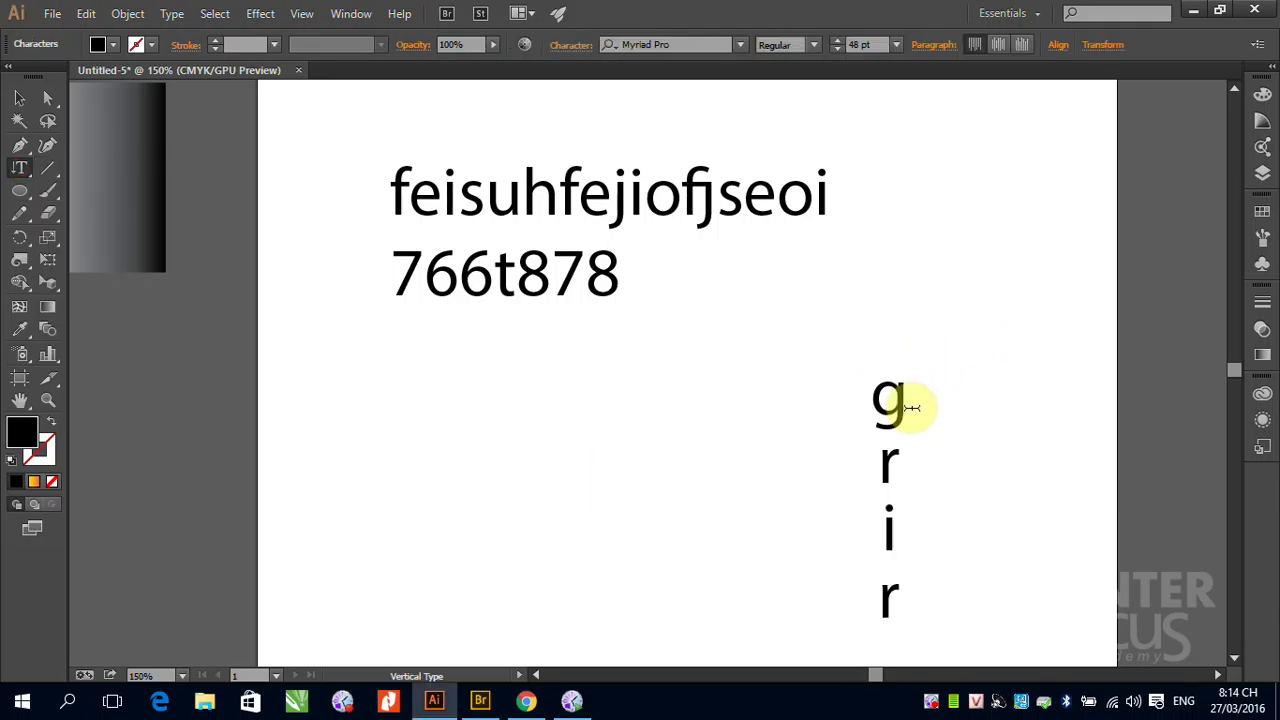
pyautogui.write('f')
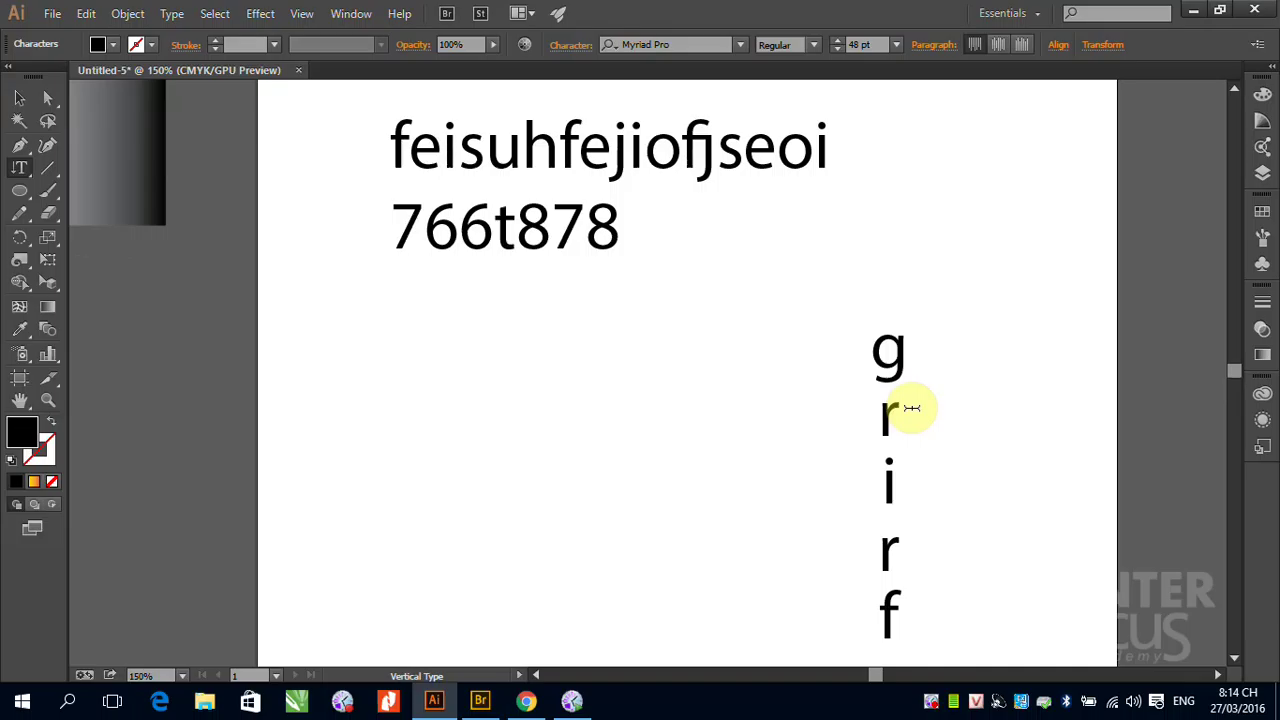
pyautogui.write('r8ewfwef')
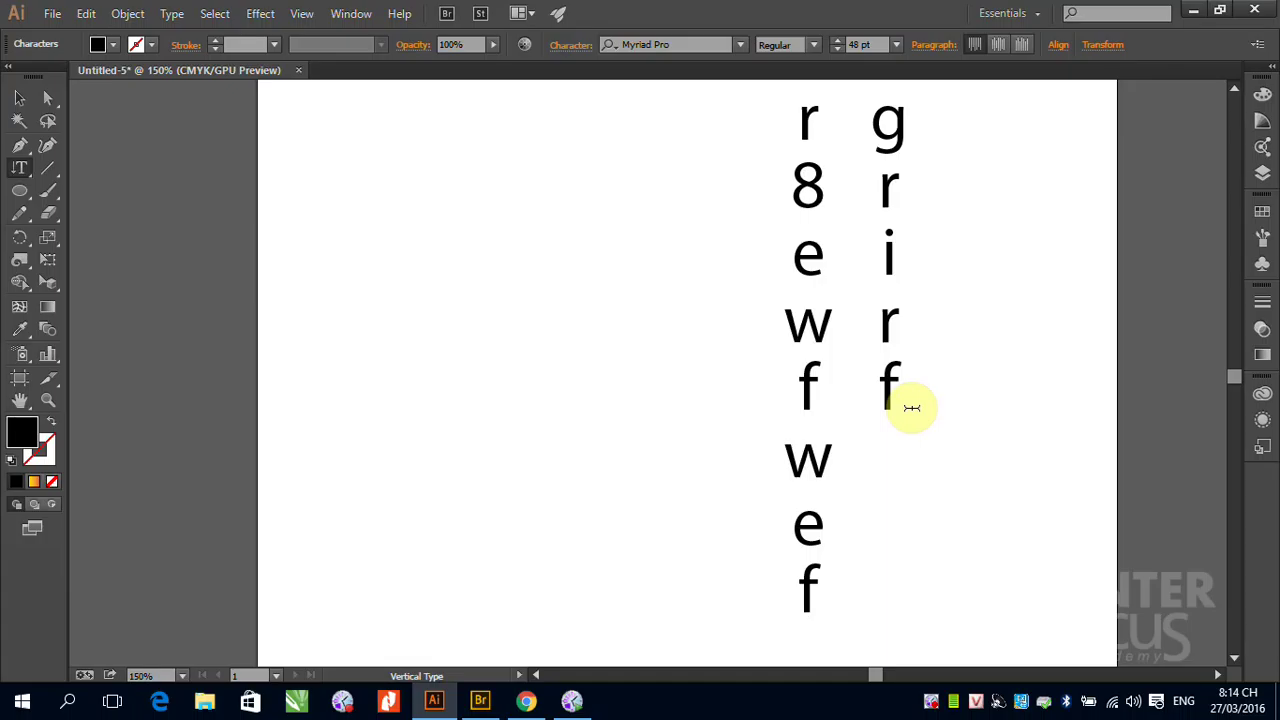
pyautogui.click(19, 98)
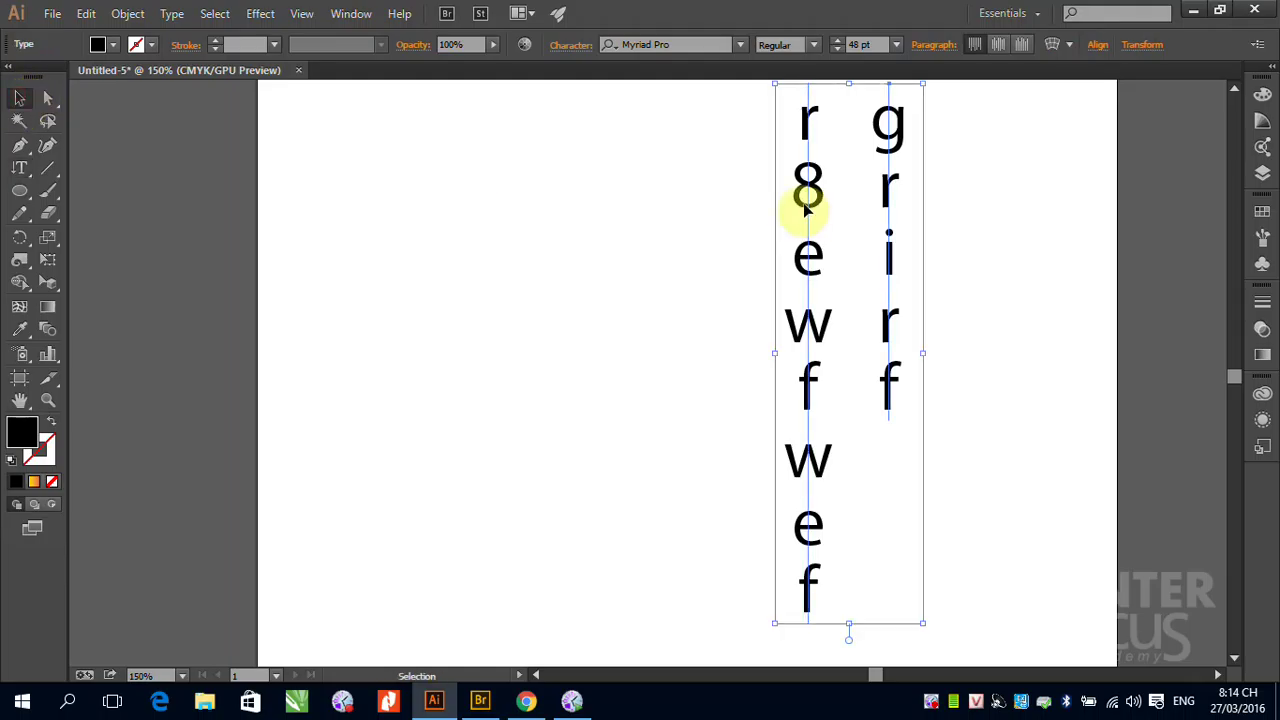
# Draw an ellipse beside the vertical text and swap its fill and stroke to get no fill and a black outline.
pyautogui.click(20, 191)
pyautogui.moveTo(370, 265); pyautogui.dragTo(662, 465)
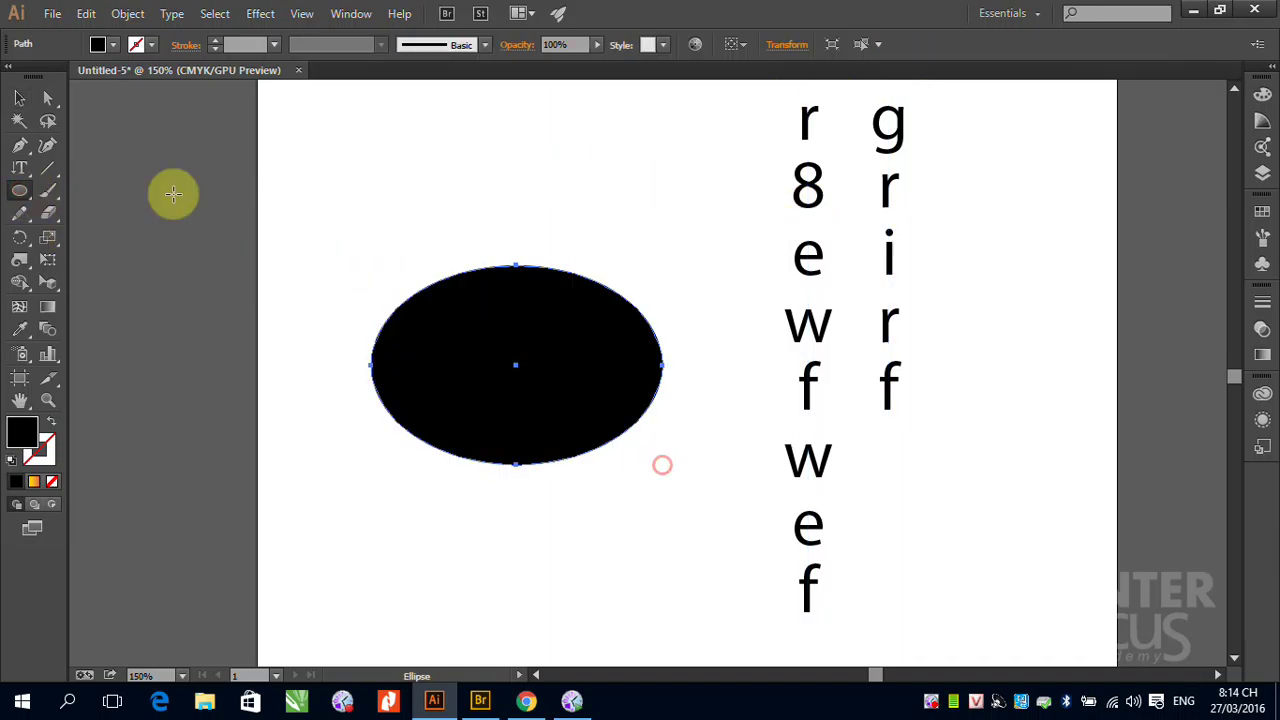
pyautogui.click(51, 421)
# Add the text "grigrri" along the ellipse outline with the Vertical Type on a Path tool.
pyautogui.click(20, 168)
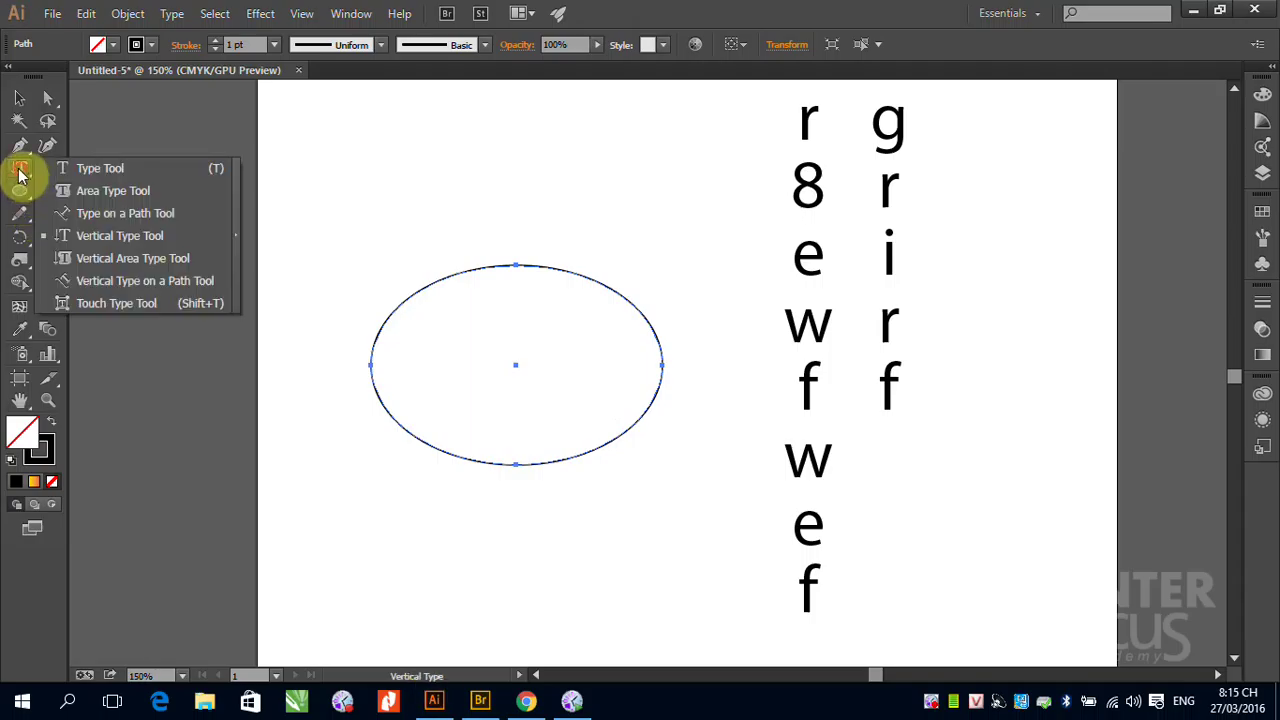
pyautogui.click(110, 290)
pyautogui.click(480, 267)
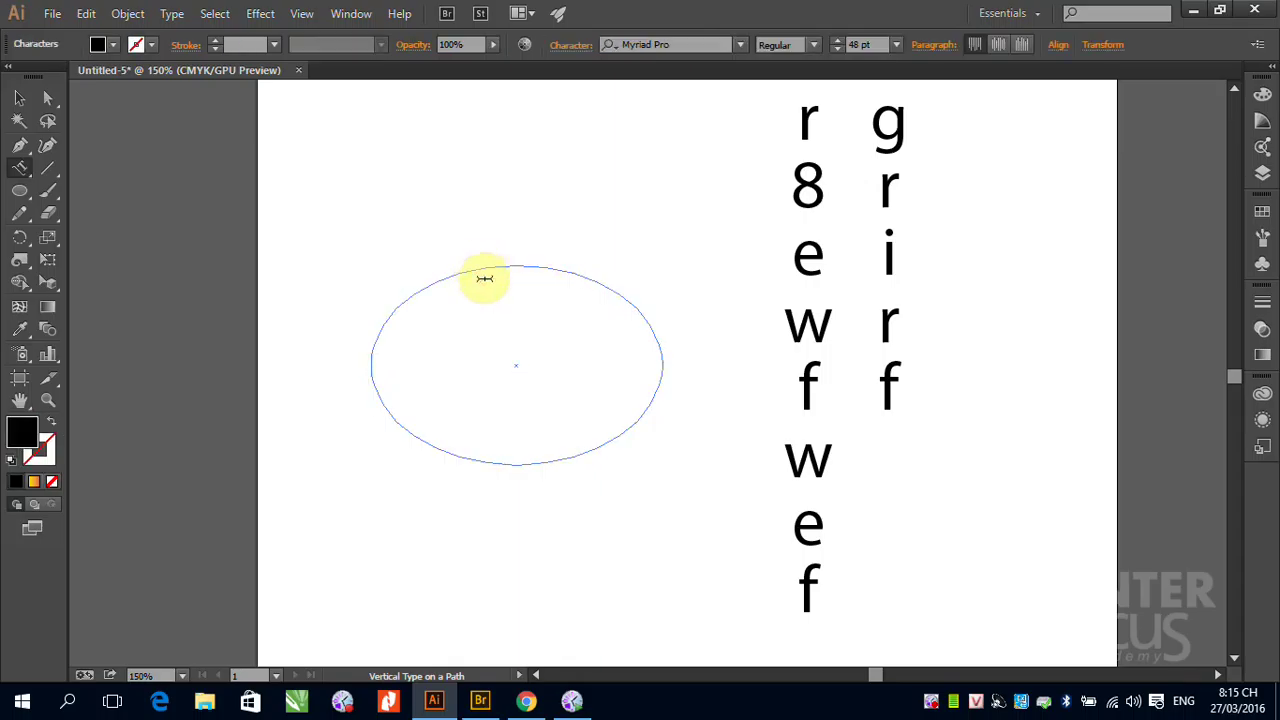
pyautogui.write('grigr')
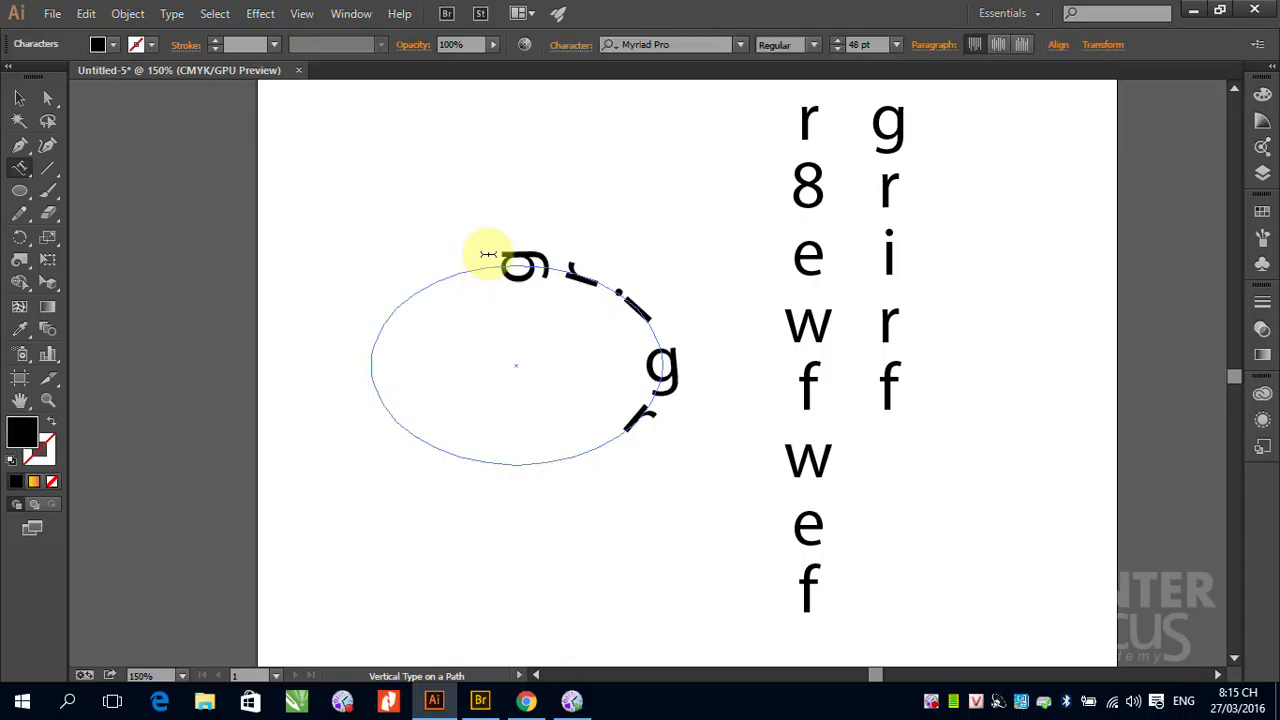
pyautogui.write('ri')
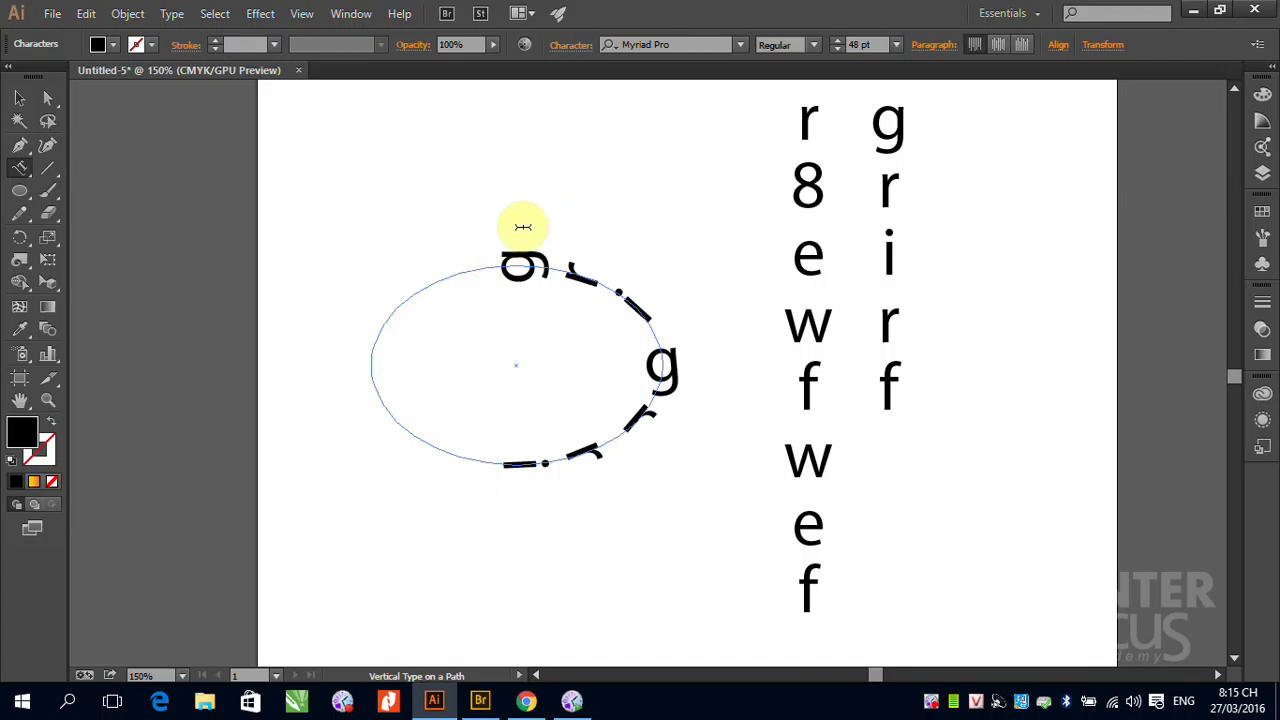
# Move the two-column vertical text off the artboard, past its right edge.
pyautogui.scroll(5, 518, 226)
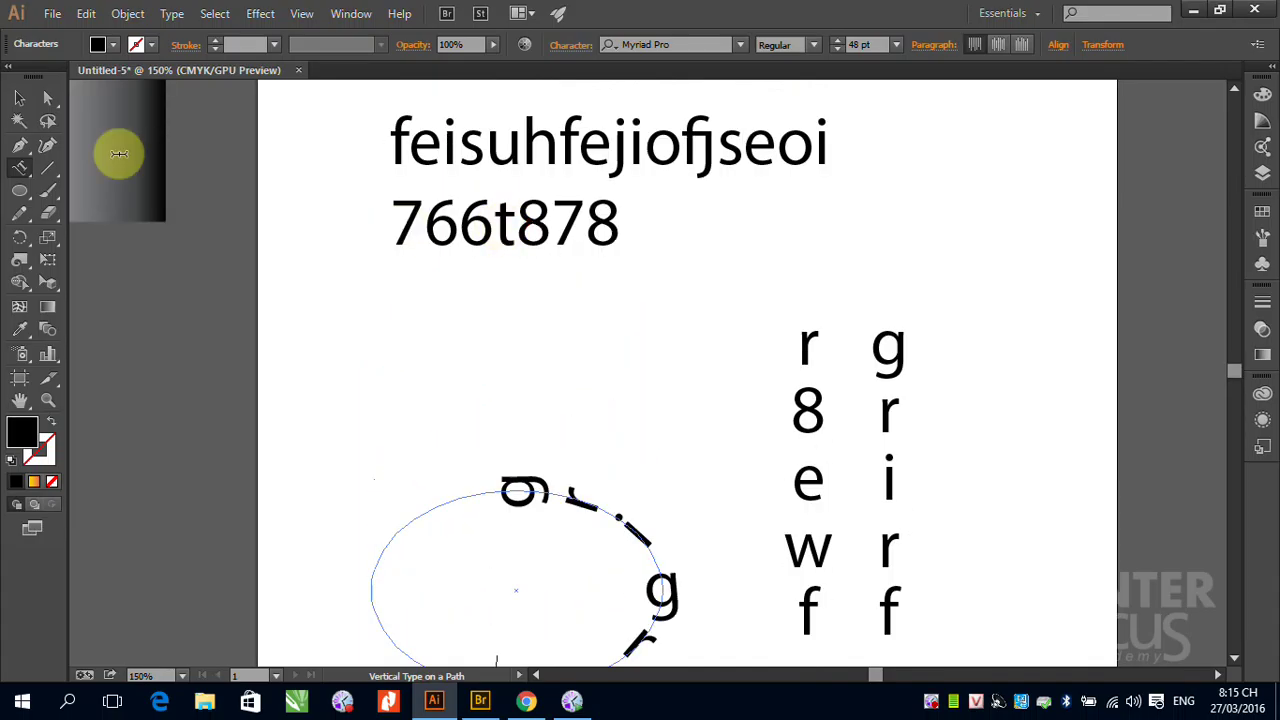
pyautogui.click(19, 97)
pyautogui.hotkey('ctrl', '-')
pyautogui.hotkey('ctrl', '-')
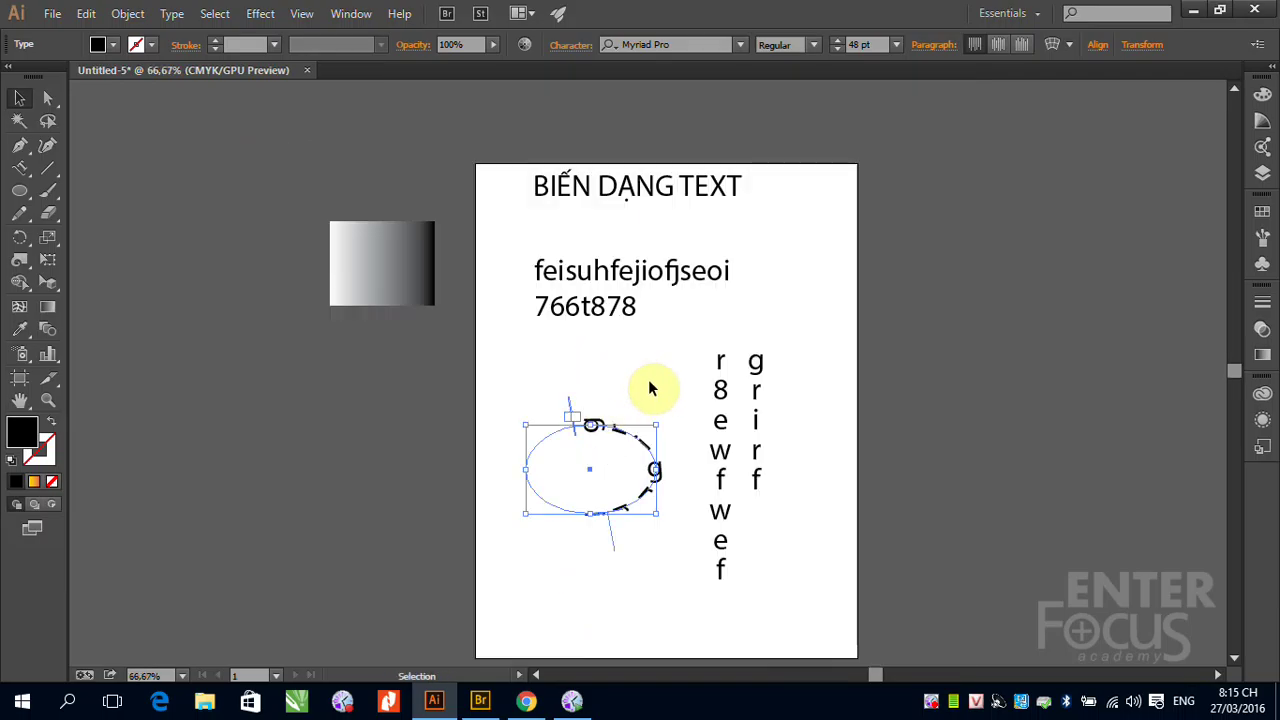
pyautogui.moveTo(728, 363); pyautogui.dragTo(1006, 184)
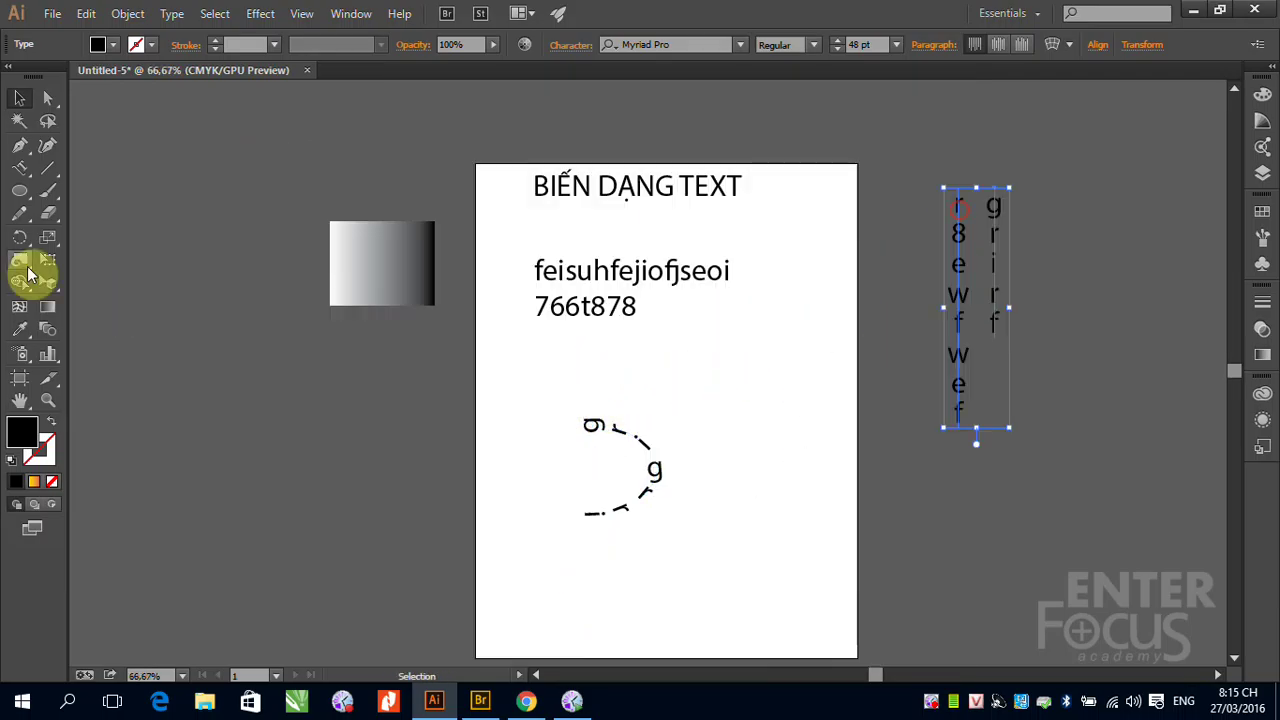
# Draw a second ellipse across the artboard's right edge, beside the curved text, with no fill and a black outline.
pyautogui.click(19, 191)
pyautogui.moveTo(735, 426)
pyautogui.mouseDown()
pyautogui.moveTo(940, 523)
pyautogui.moveTo(926, 538)
pyautogui.mouseUp()
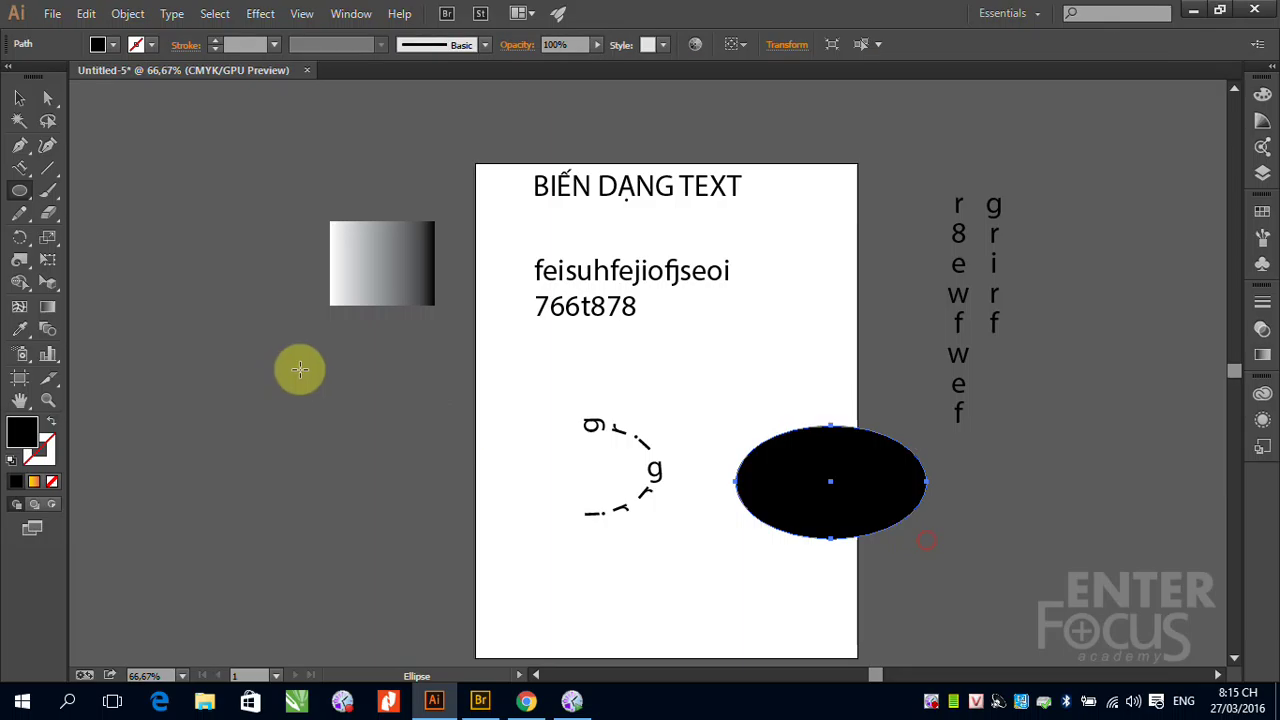
pyautogui.click(55, 418)
# Add the text "gryey98e89f98we" along the second ellipse with the Type on a Path tool.
pyautogui.click(17, 172)
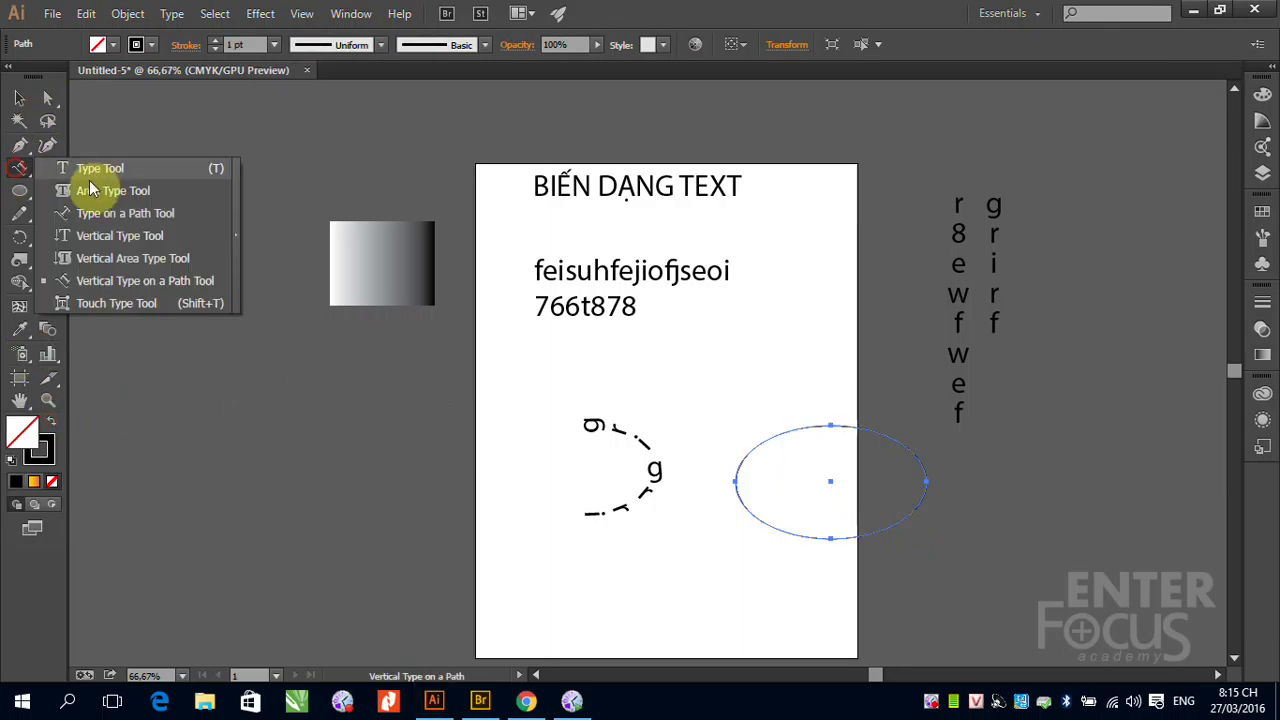
pyautogui.click(95, 213)
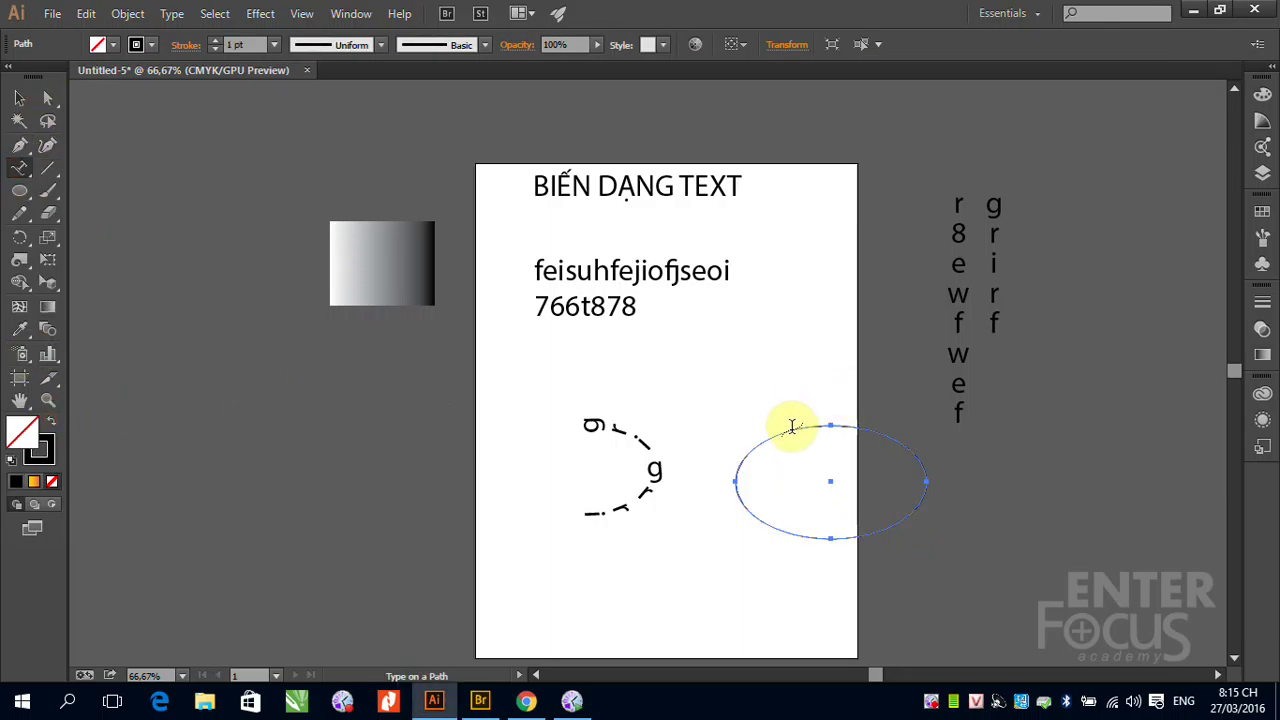
pyautogui.click(791, 427)
pyautogui.write('gryey98e9g98we')
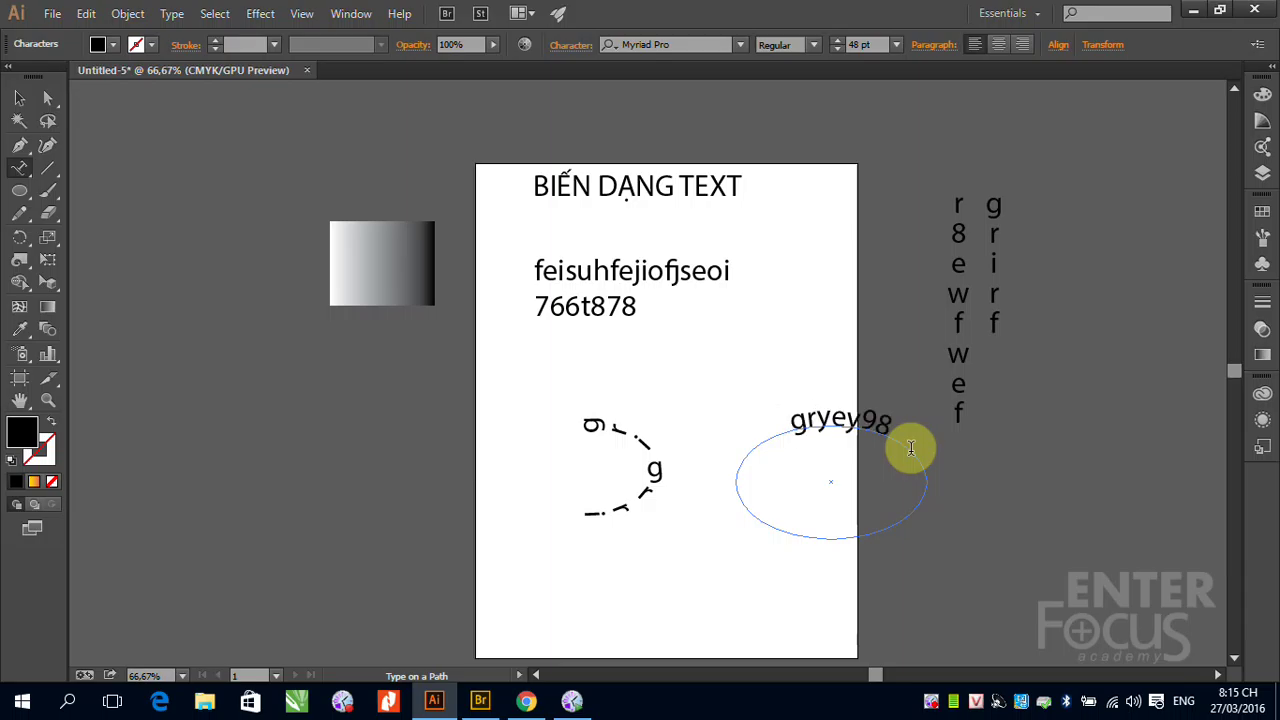
# Move the "gryey98e89f98we" path text up and inward so it lies on the artboard.
pyautogui.click(19, 98)
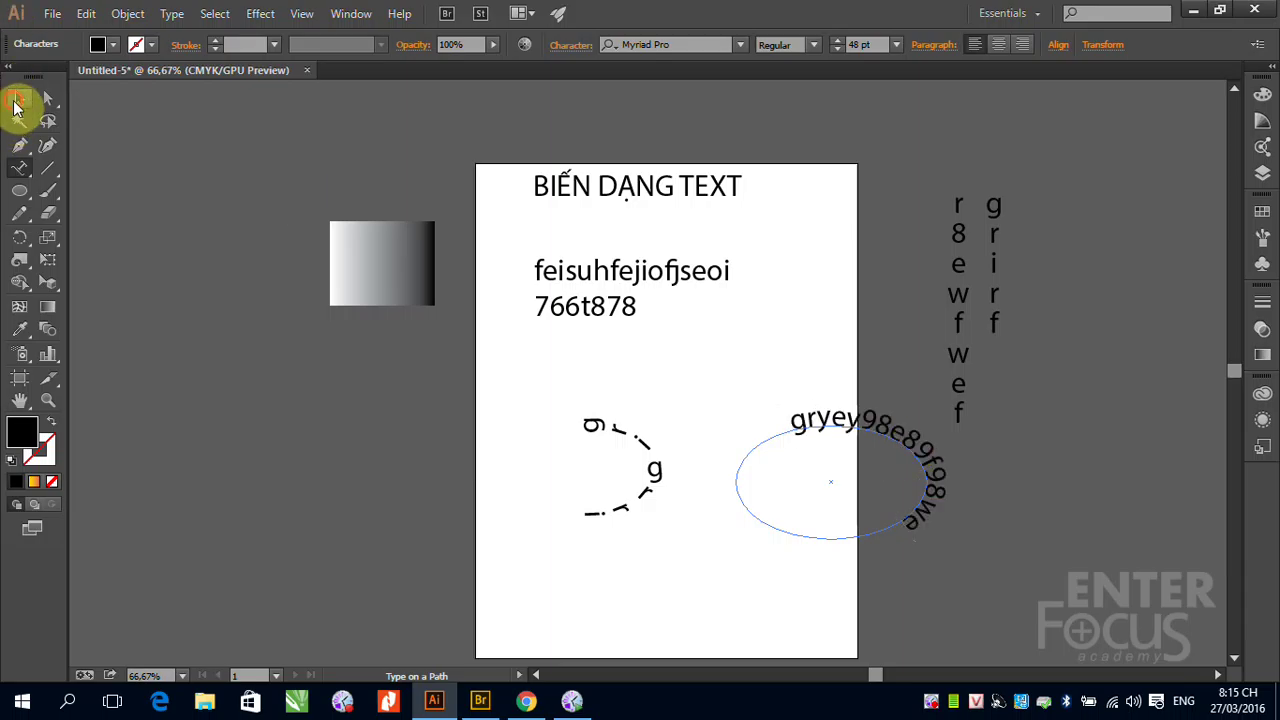
pyautogui.moveTo(829, 423); pyautogui.dragTo(743, 384)
pyautogui.moveTo(520, 354); pyautogui.dragTo(908, 531)
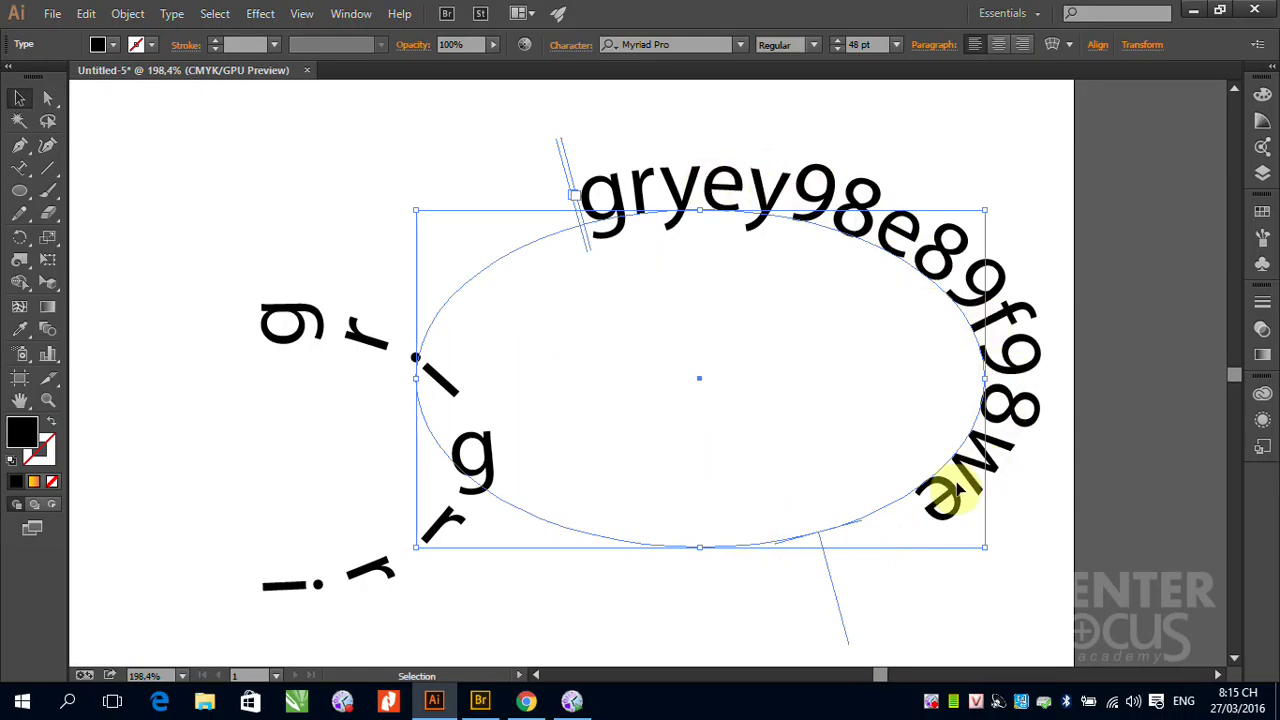
# Change the type orientation of the "grigrri" ellipse text to Horizontal.
pyautogui.click(288, 338)
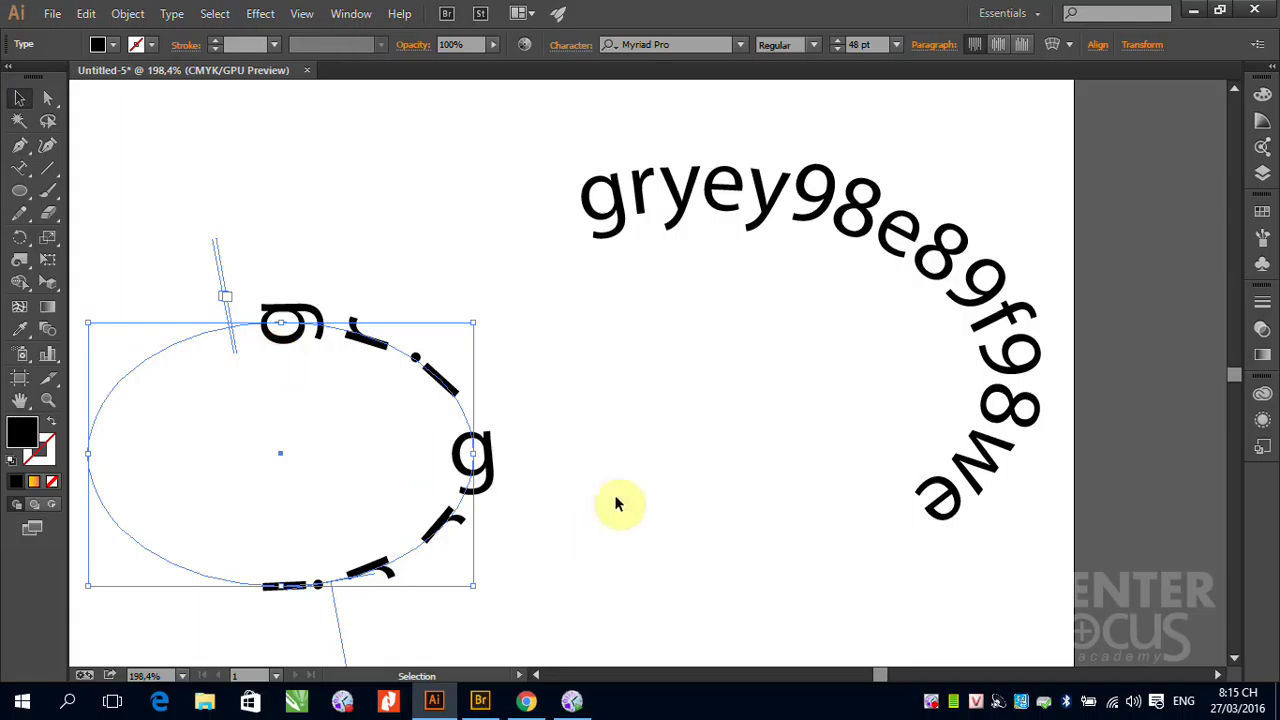
pyautogui.hotkey('ctrl', '1')
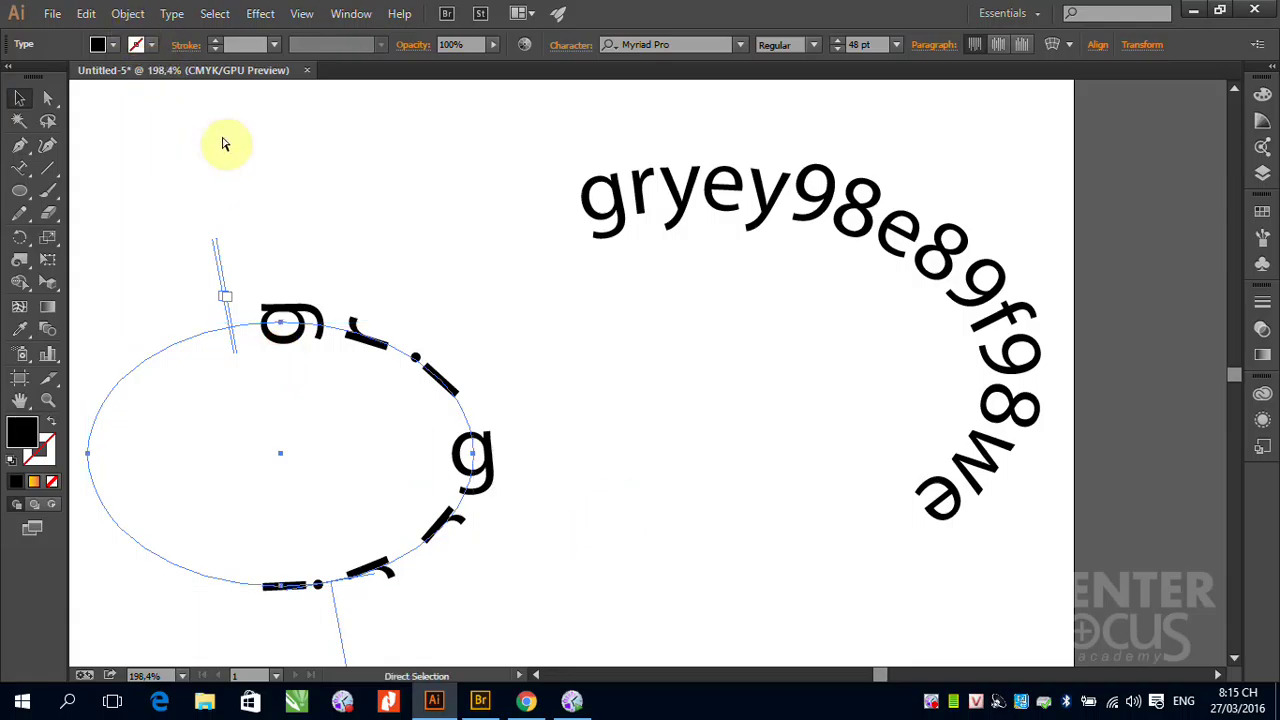
pyautogui.click(175, 22)
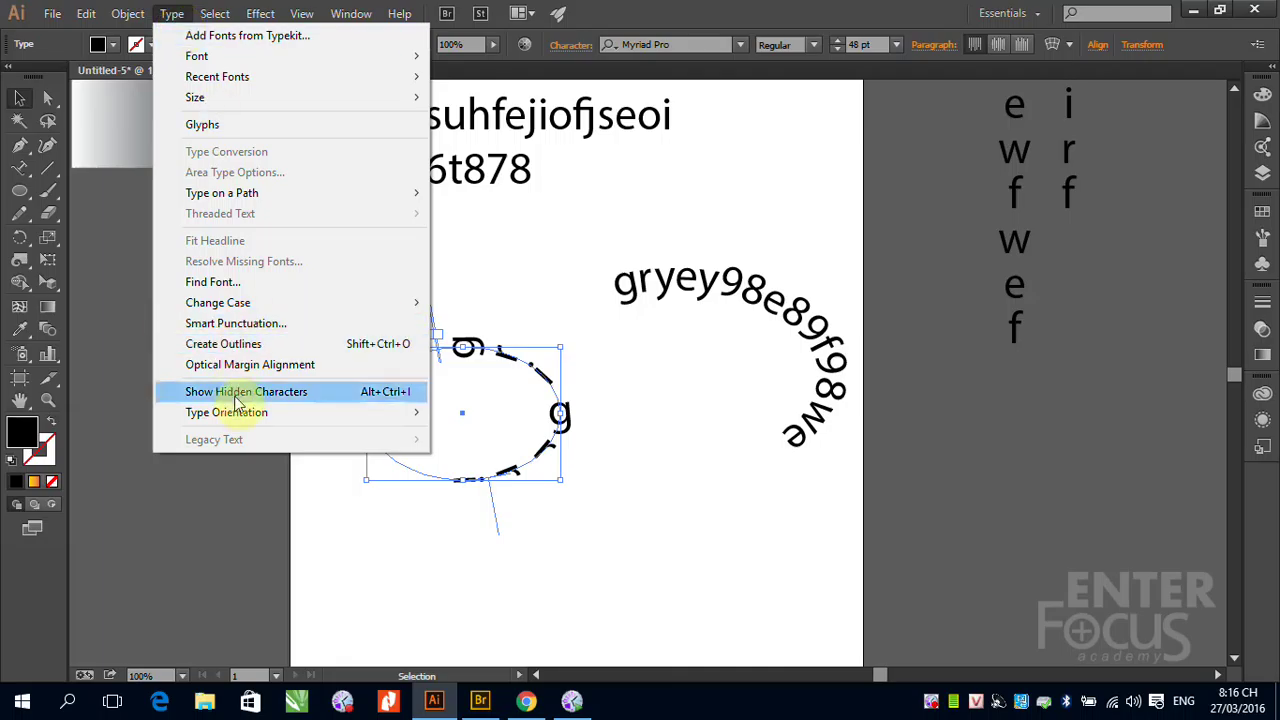
pyautogui.moveTo(237, 422)
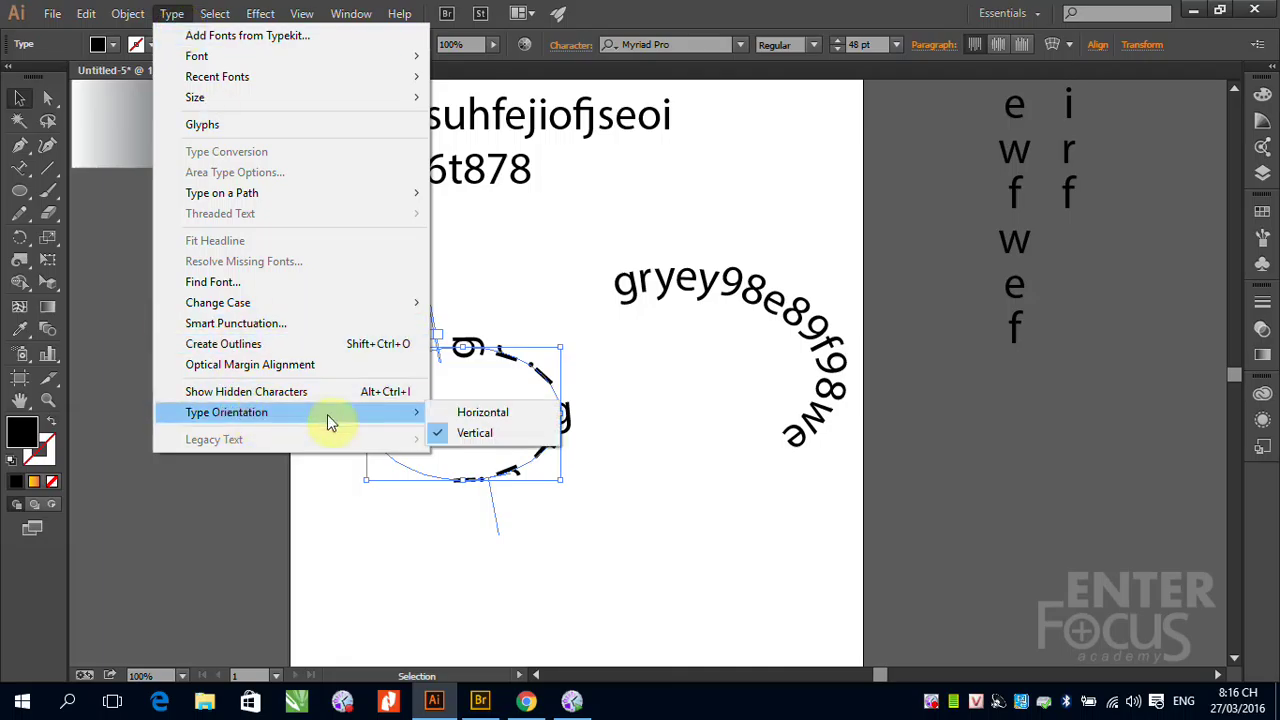
pyautogui.click(477, 420)
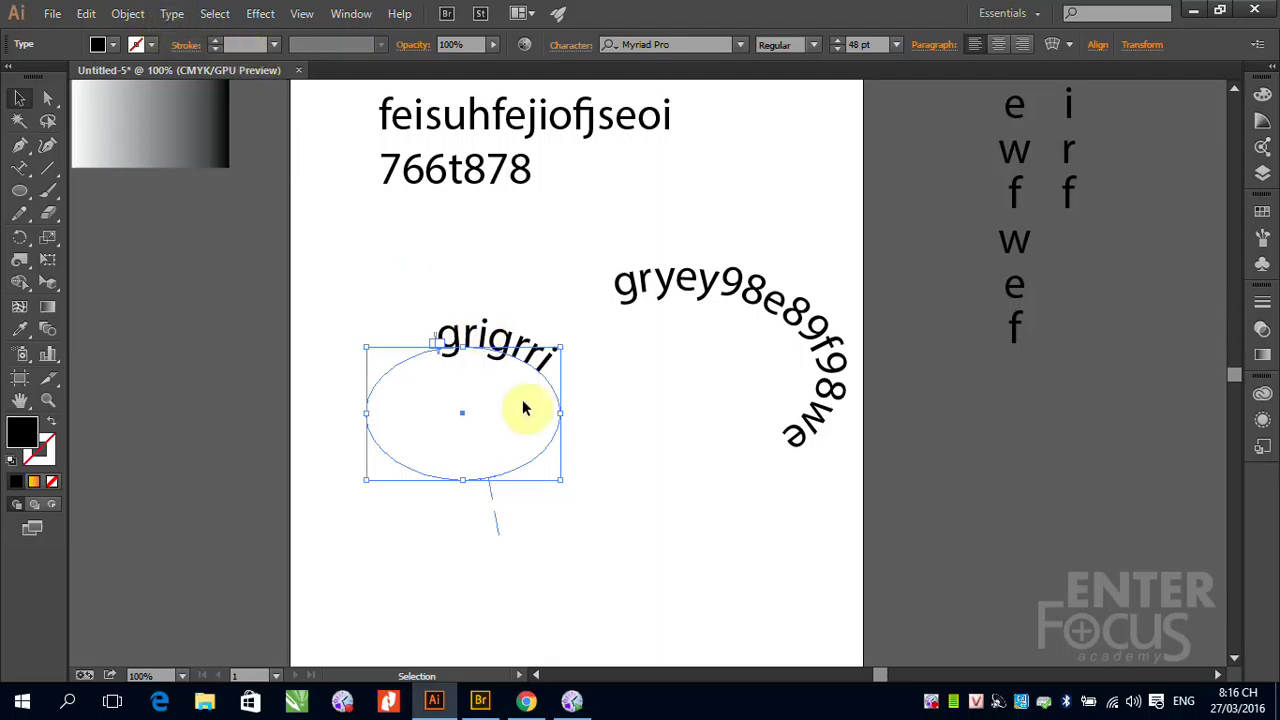
# Set the "grigrri" ellipse text's type orientation back to Vertical.
pyautogui.click(172, 13)
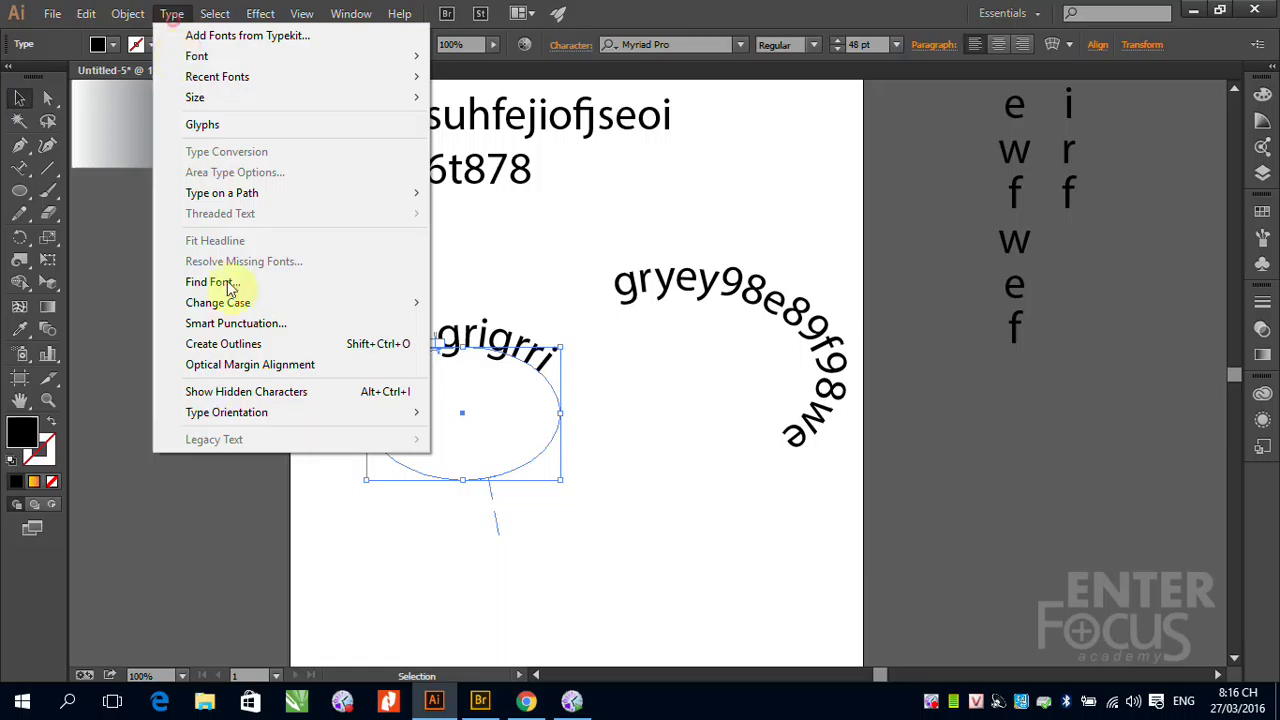
pyautogui.moveTo(240, 418)
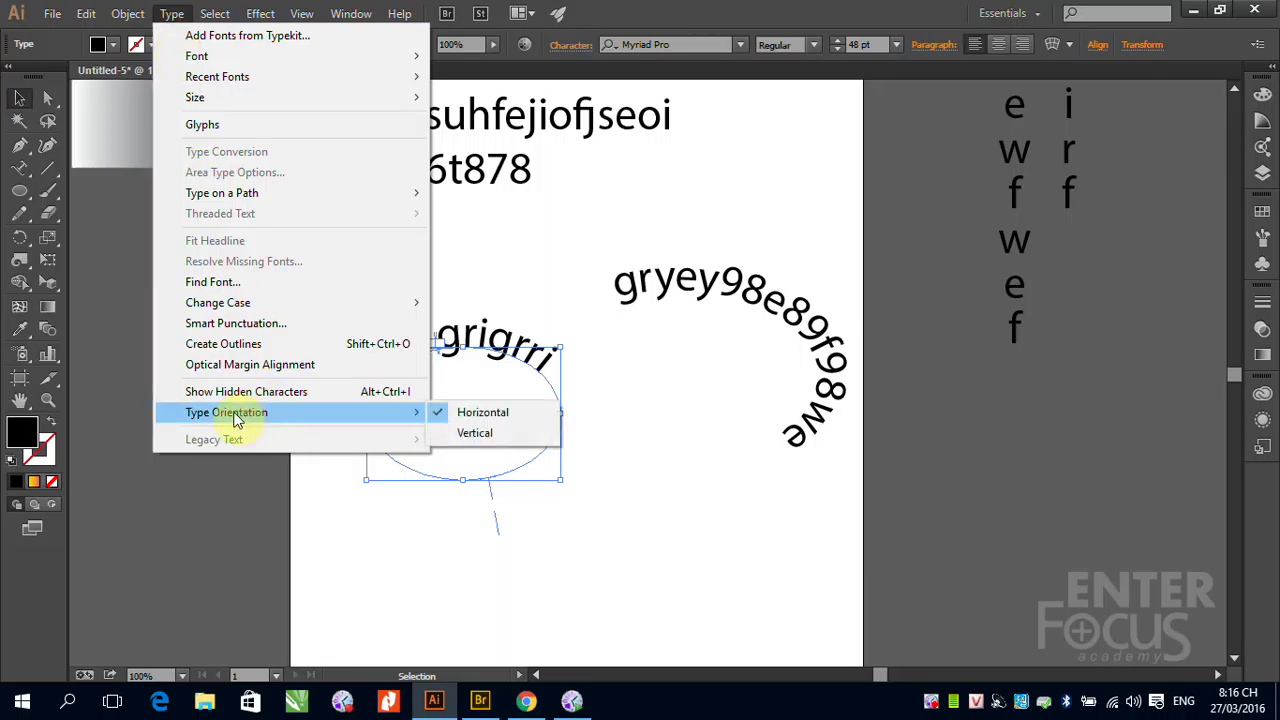
pyautogui.click(476, 434)
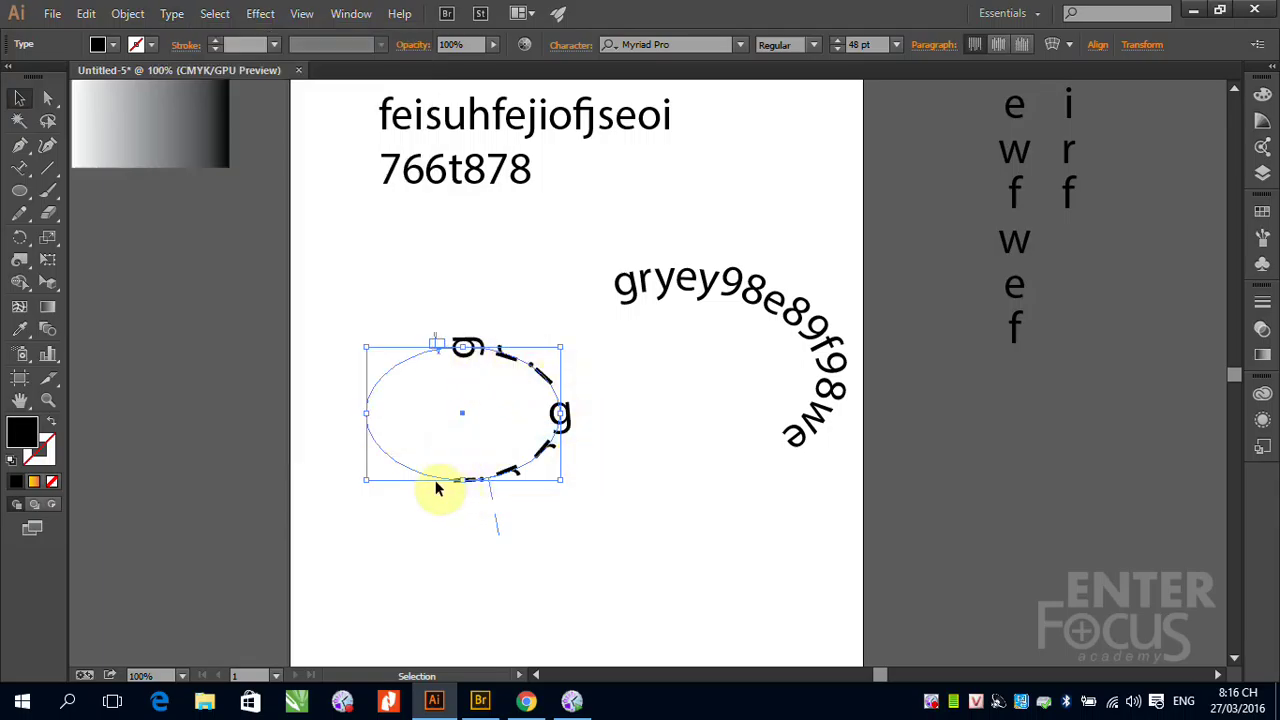
# Change the type orientation of the two-line text "feisuhfejiofjseoi 766t878" to Vertical.
pyautogui.click(510, 118)
pyautogui.click(133, 13)
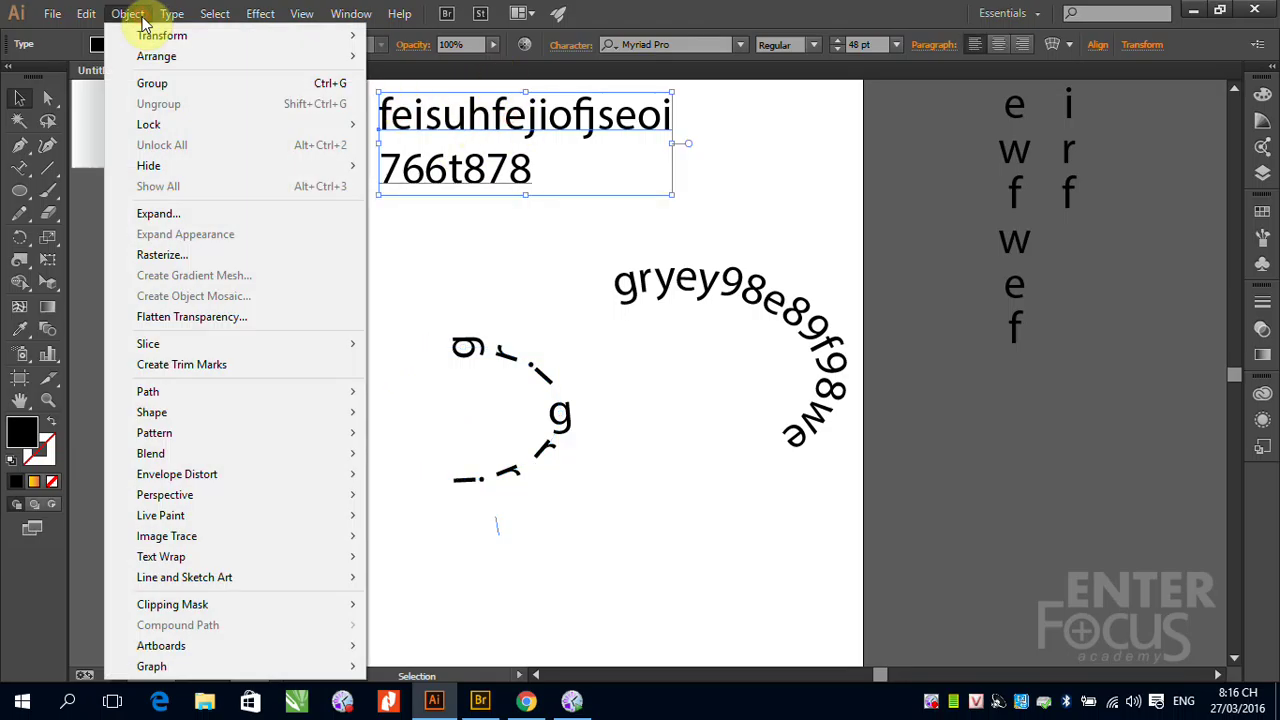
pyautogui.moveTo(172, 13)
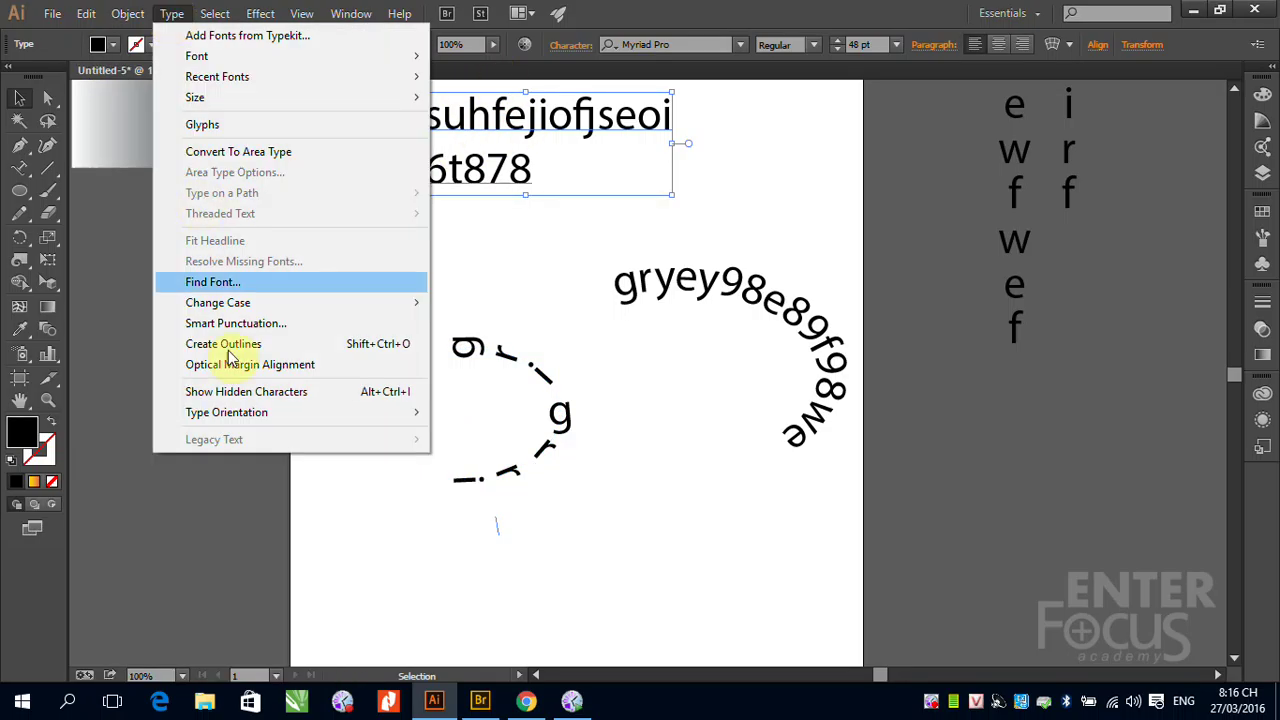
pyautogui.click(505, 432)
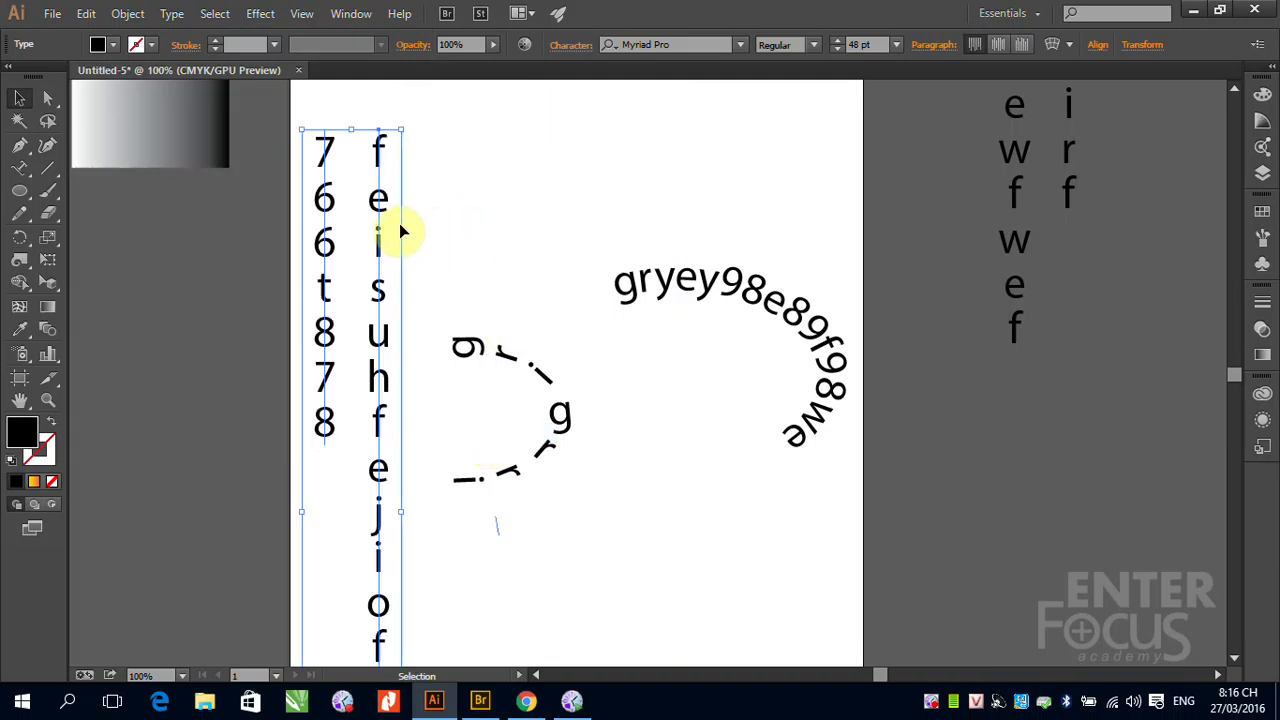
# Return the "feisuhfejiofjseoi 766t878" text to the Horizontal type orientation.
pyautogui.click(174, 15)
pyautogui.moveTo(425, 412)
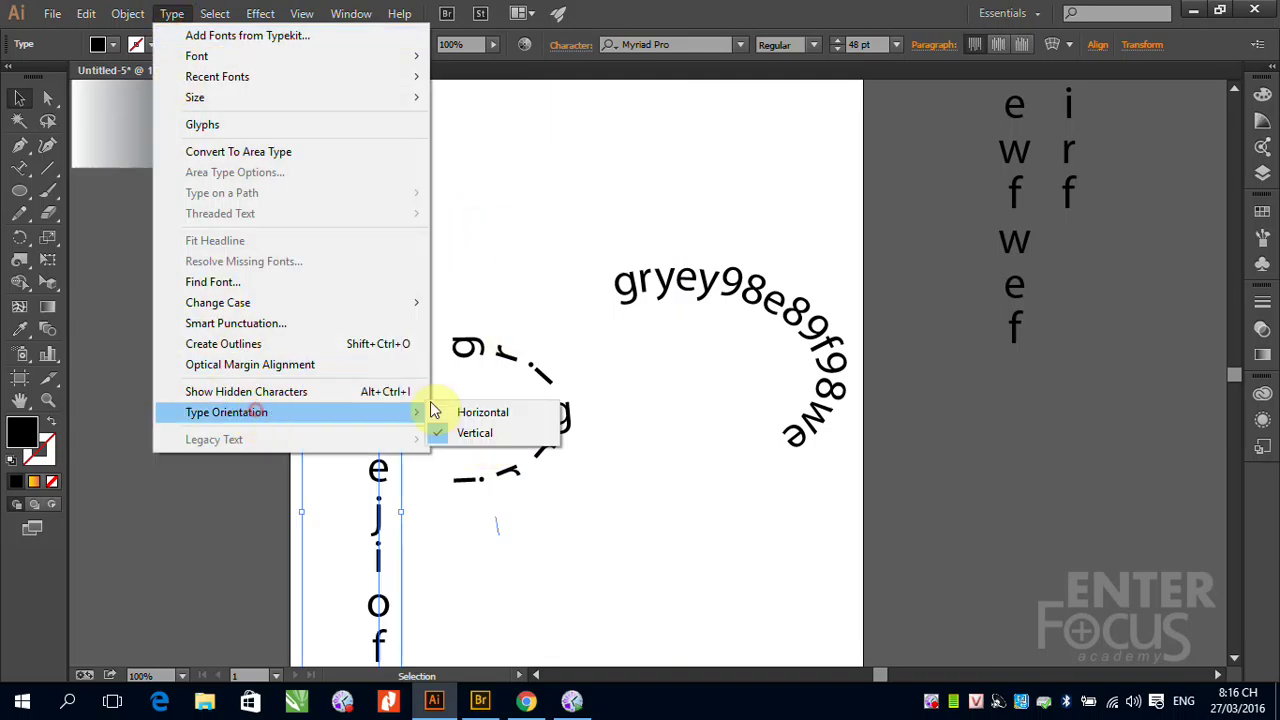
pyautogui.click(471, 409)
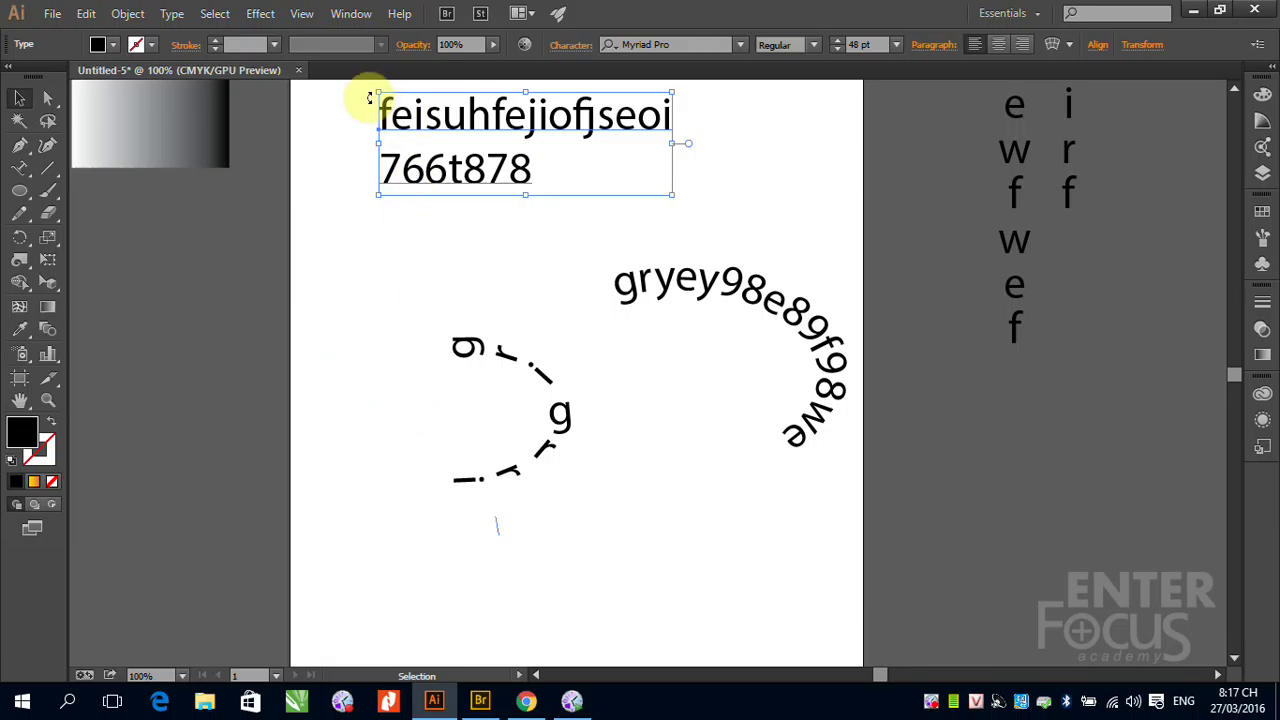
# Delete all the text objects, including both elliptical path texts and the vertical text beside the artboard.
pyautogui.moveTo(345, 95); pyautogui.dragTo(1157, 477)
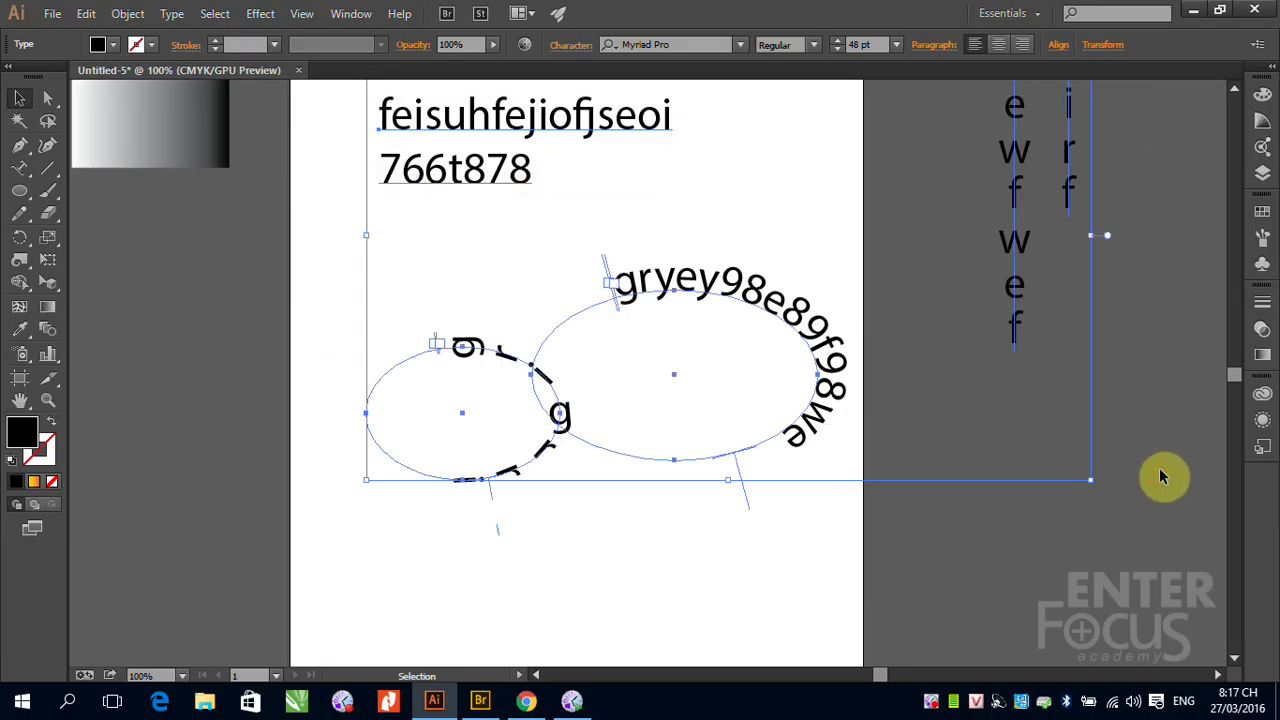
pyautogui.press('Delete')
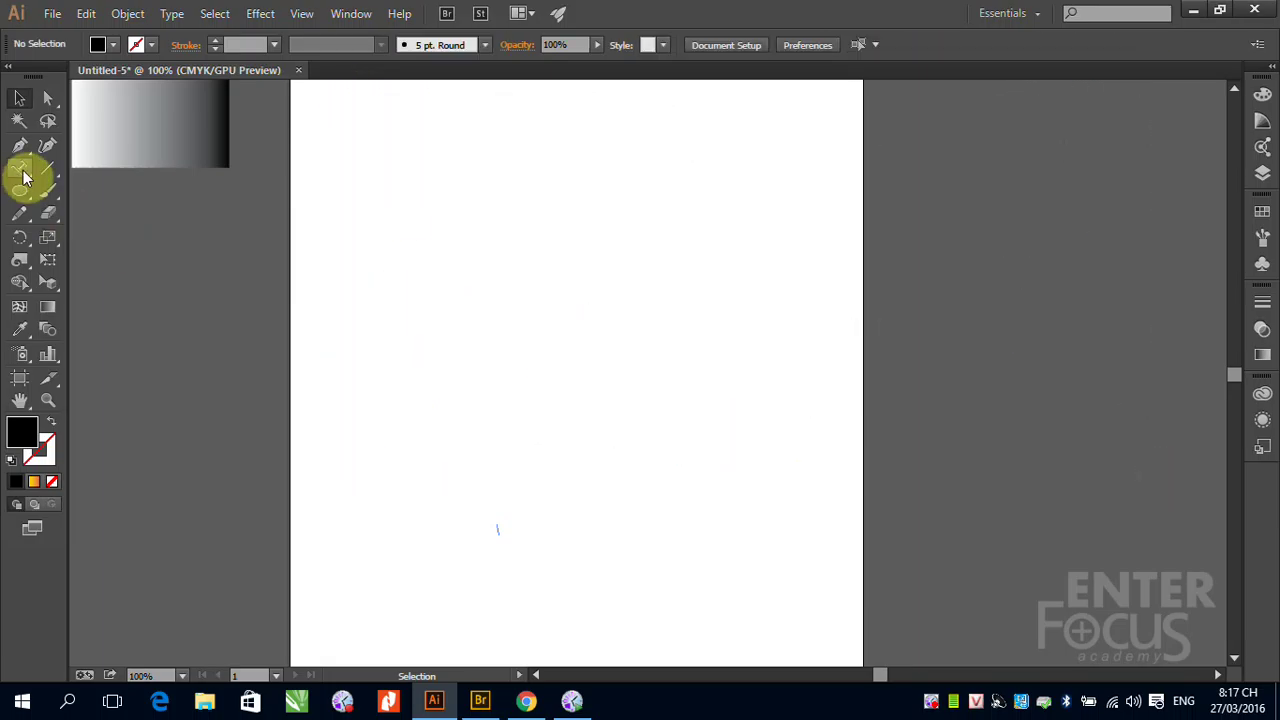
# Draw a large black ellipse across the middle of the empty artboard with the Ellipse tool.
pyautogui.moveTo(20, 169)
pyautogui.mouseDown()
pyautogui.moveTo(63, 175)
pyautogui.moveTo(14, 200)
pyautogui.moveTo(20, 191)
pyautogui.mouseUp()
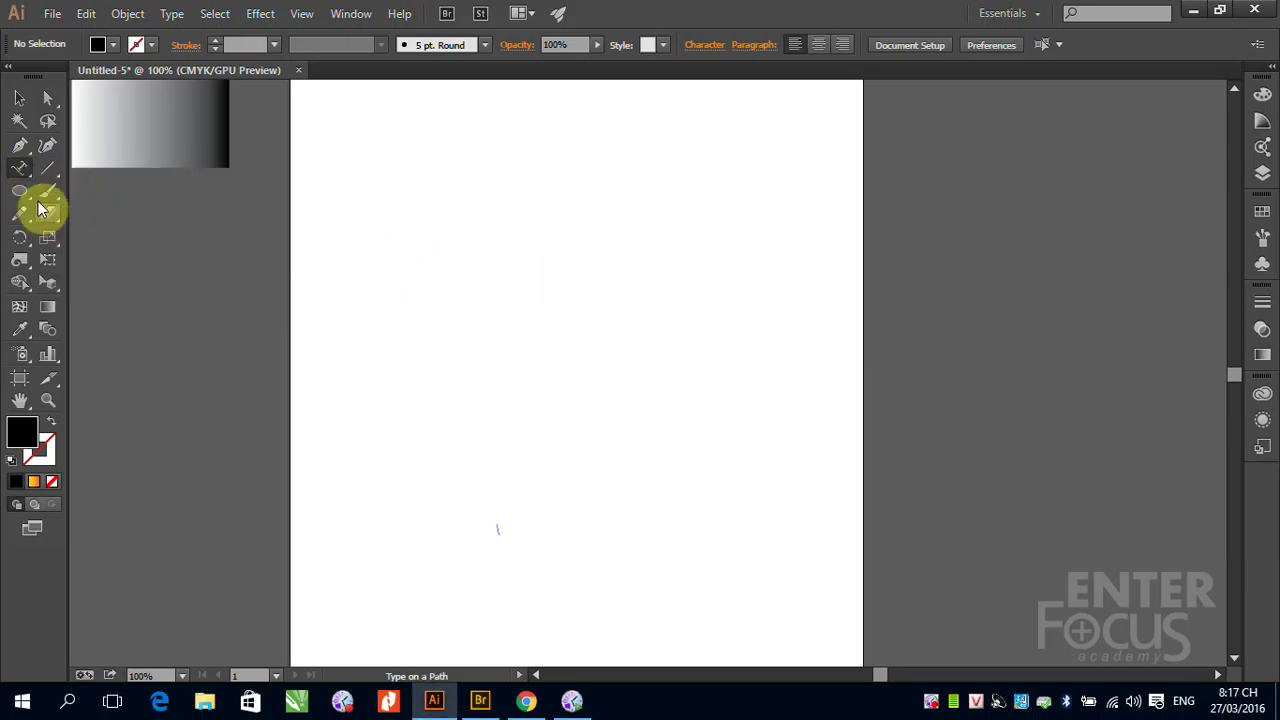
pyautogui.click(20, 191)
pyautogui.moveTo(391, 240); pyautogui.dragTo(766, 566)
pyautogui.click(22, 97)
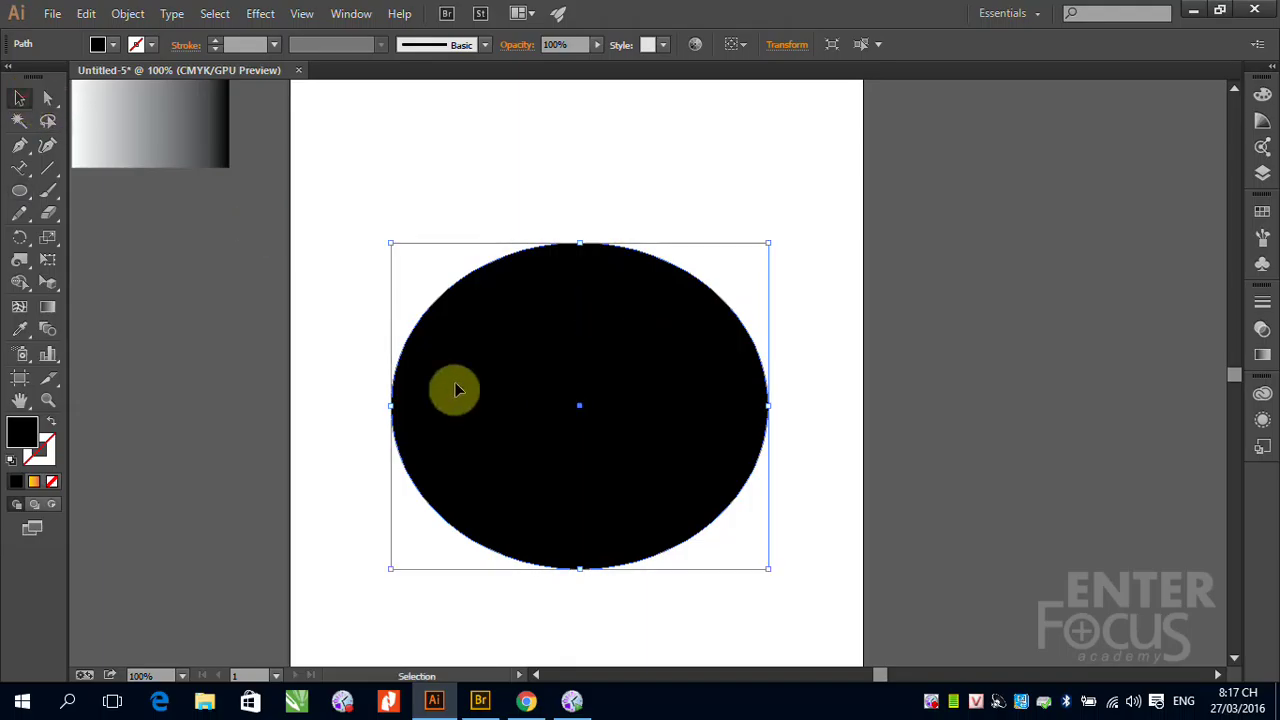
# Fill the inside of the ellipse with the area text "fseygfiehfewfhiedfiudshfiuhdsifh" using the Type tool.
pyautogui.moveTo(24, 178); pyautogui.dragTo(68, 176)
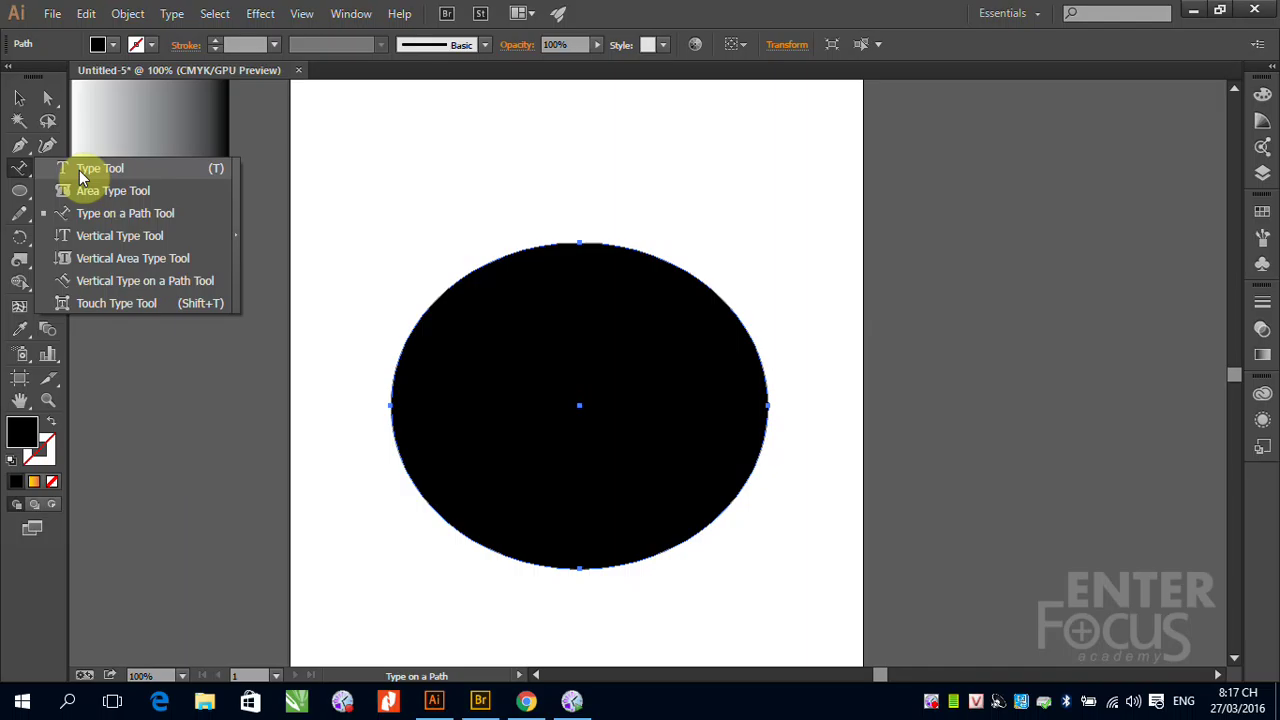
pyautogui.moveTo(79, 170); pyautogui.dragTo(79, 170)
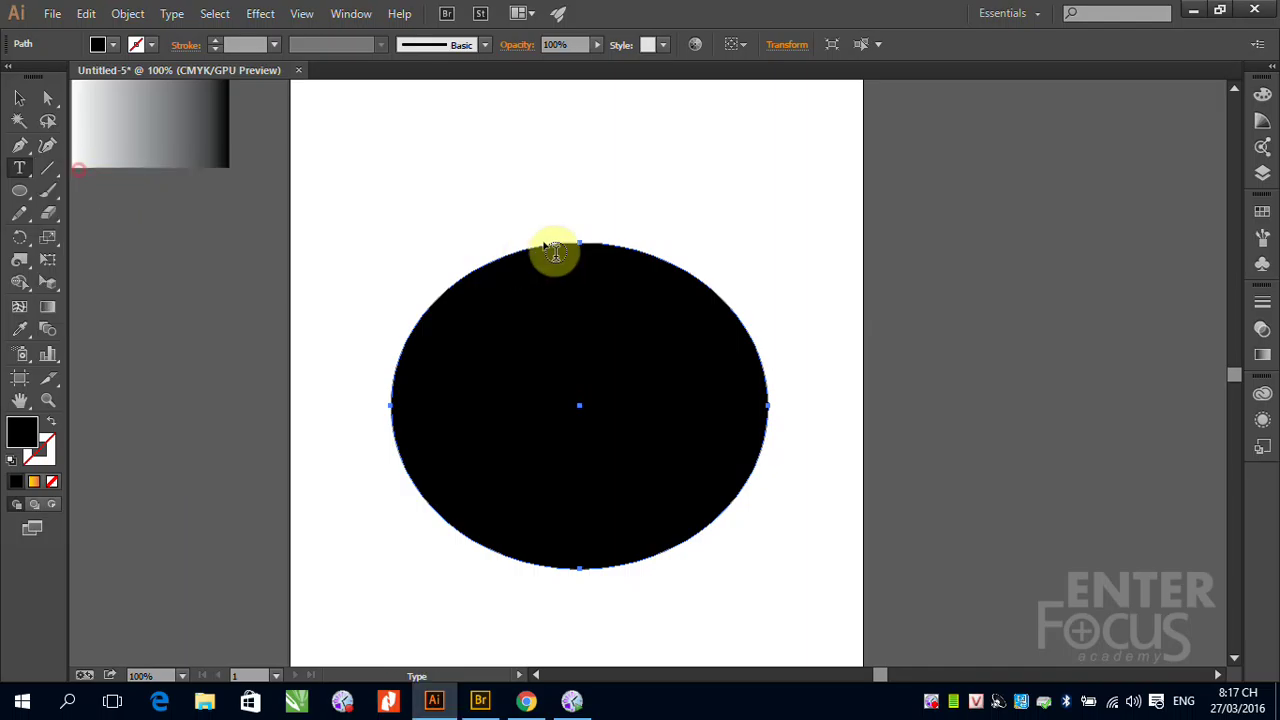
pyautogui.click(550, 262)
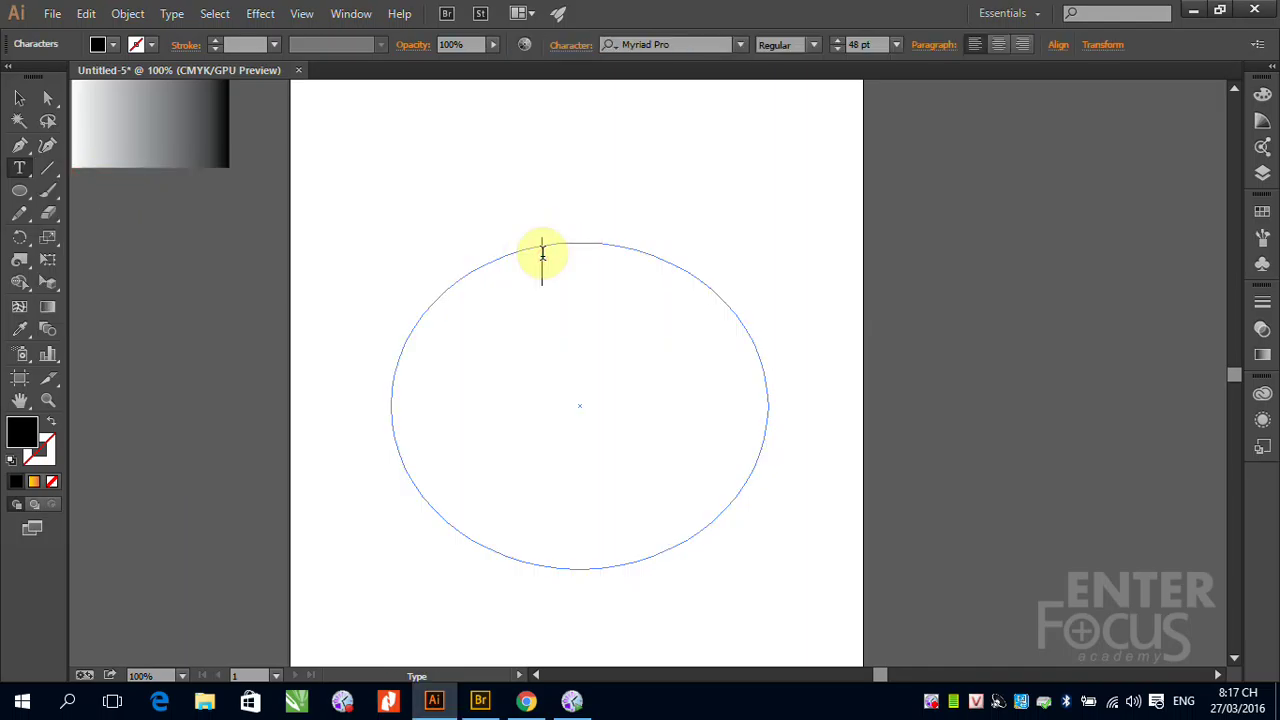
pyautogui.write('fseygfiehfewfhie')
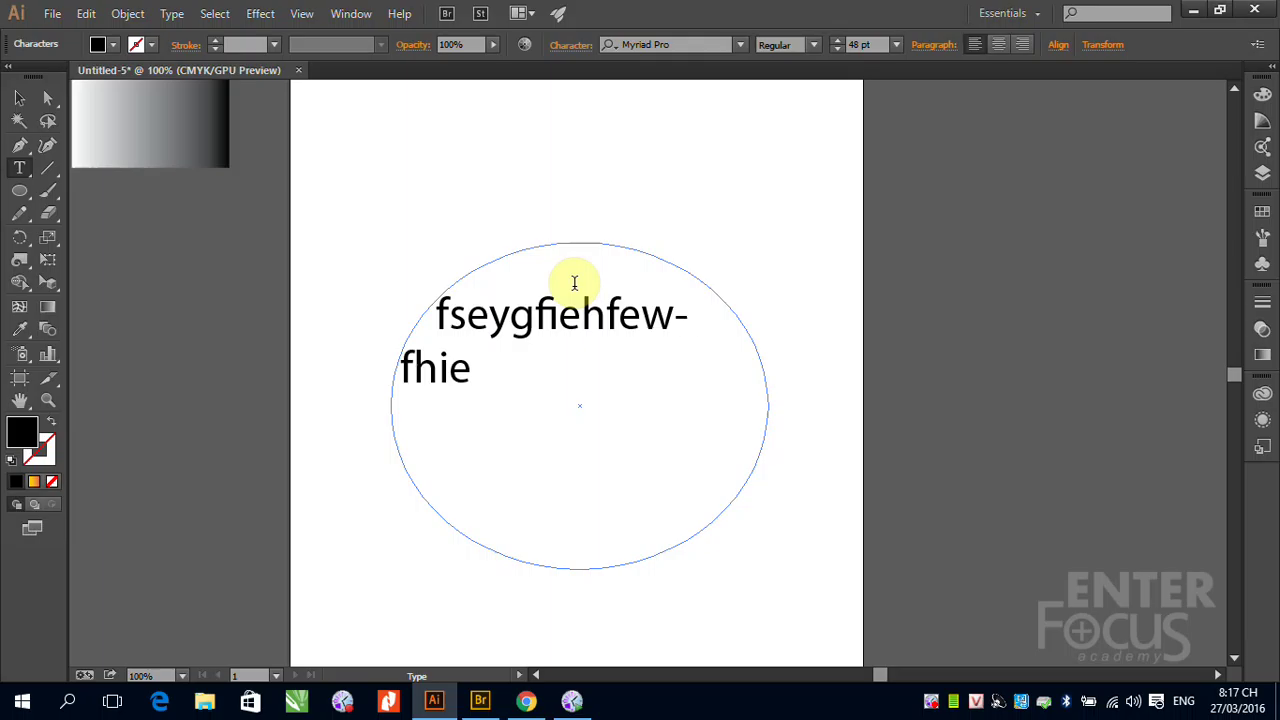
pyautogui.write('dfiudshfiuhdsifh')
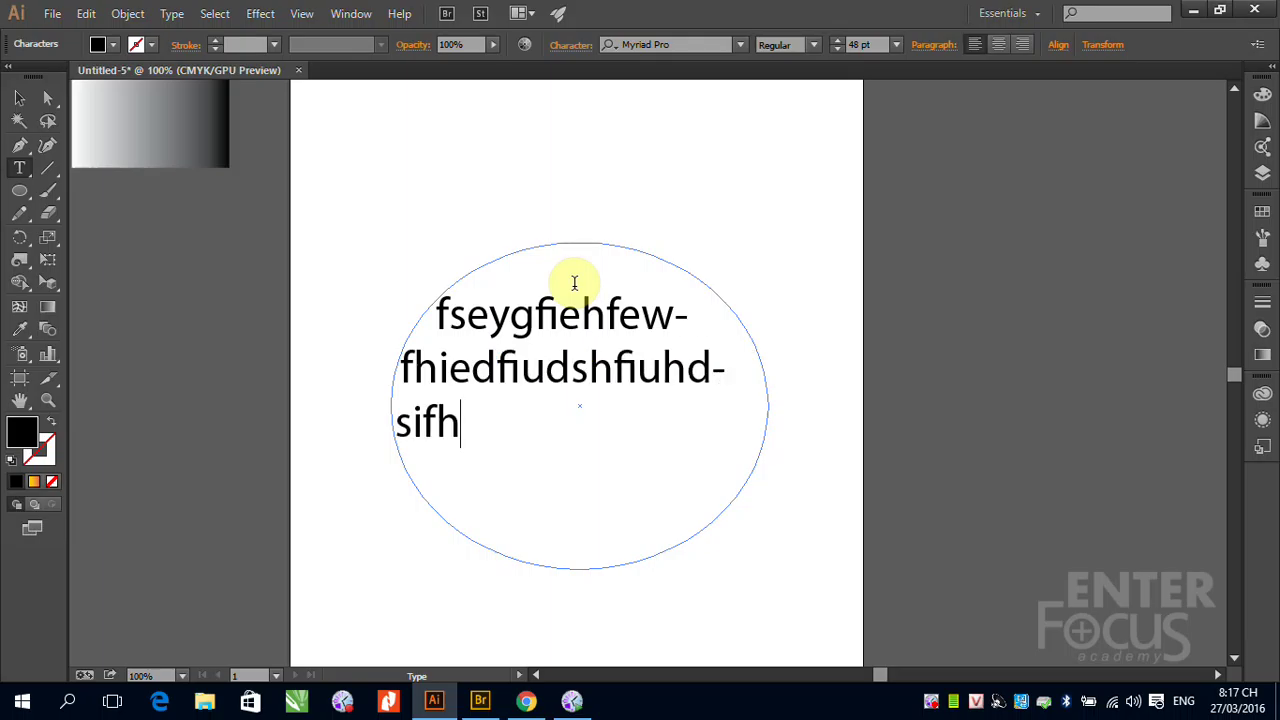
pyautogui.click(20, 98)
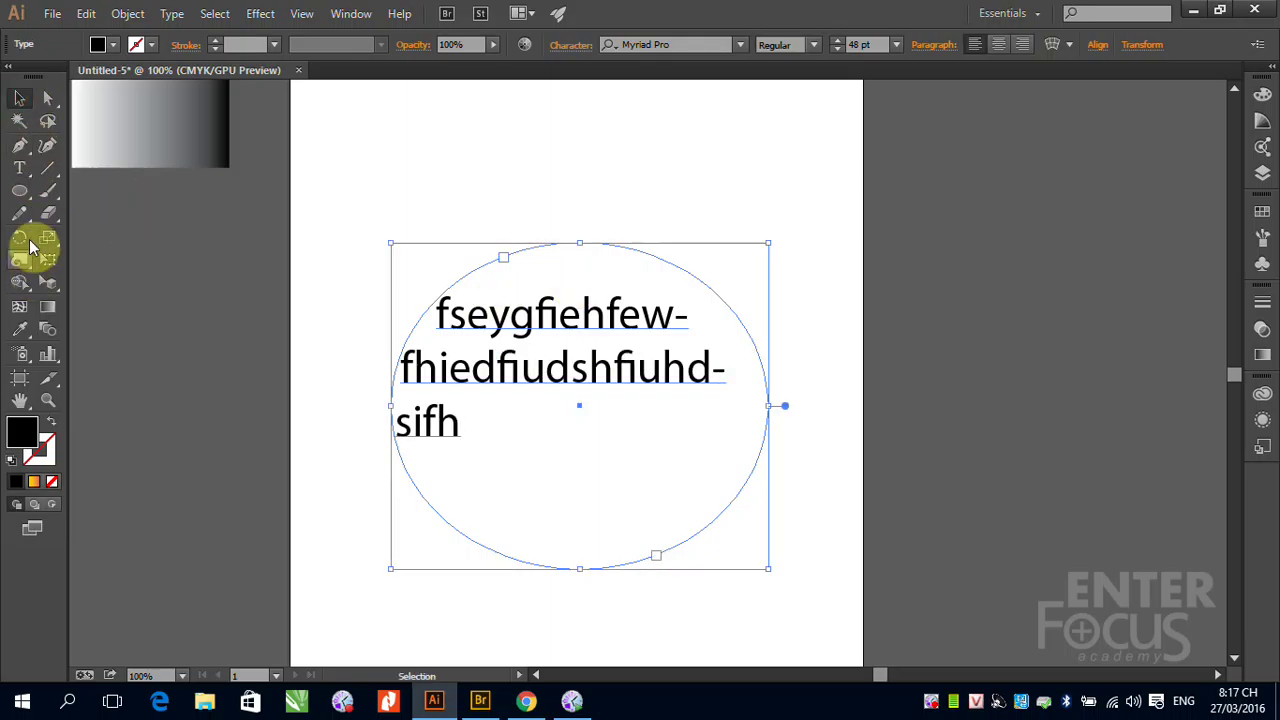
# Draw a second, smaller black ellipse straddling the artboard's right edge, up and to the right of the existing text.
pyautogui.click(20, 191)
pyautogui.moveTo(800, 152); pyautogui.dragTo(1116, 391)
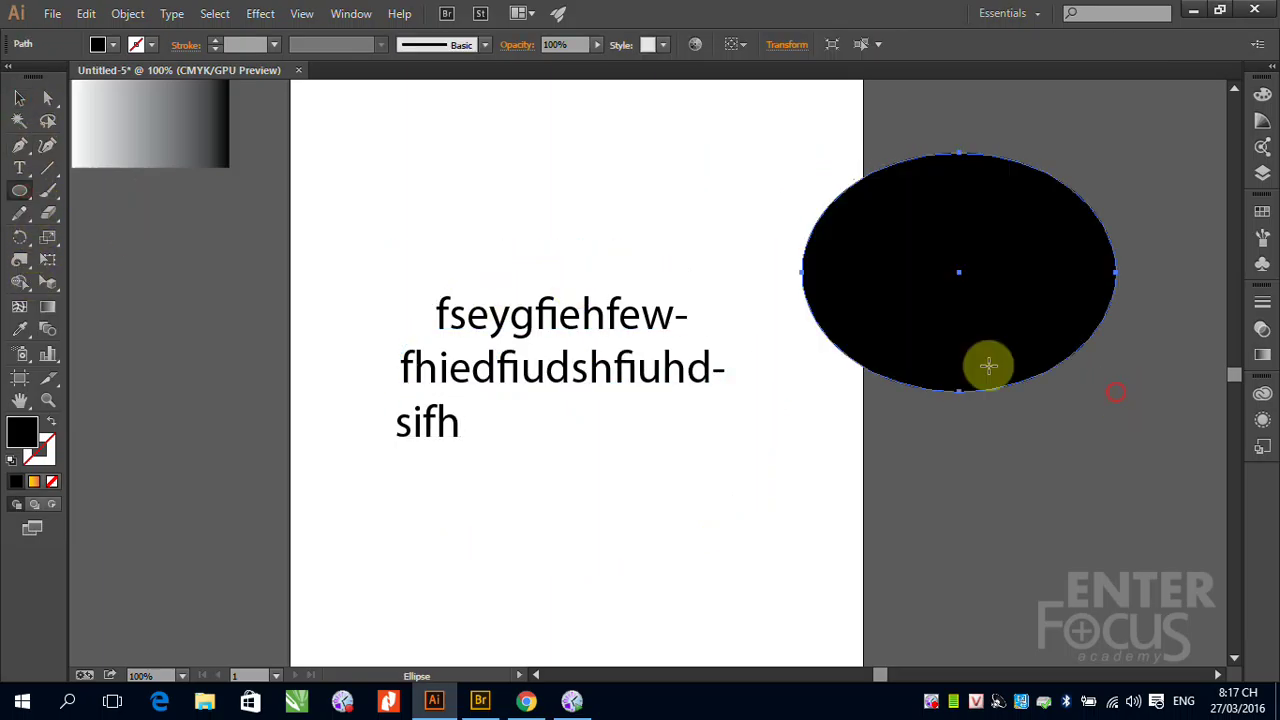
pyautogui.click(20, 97)
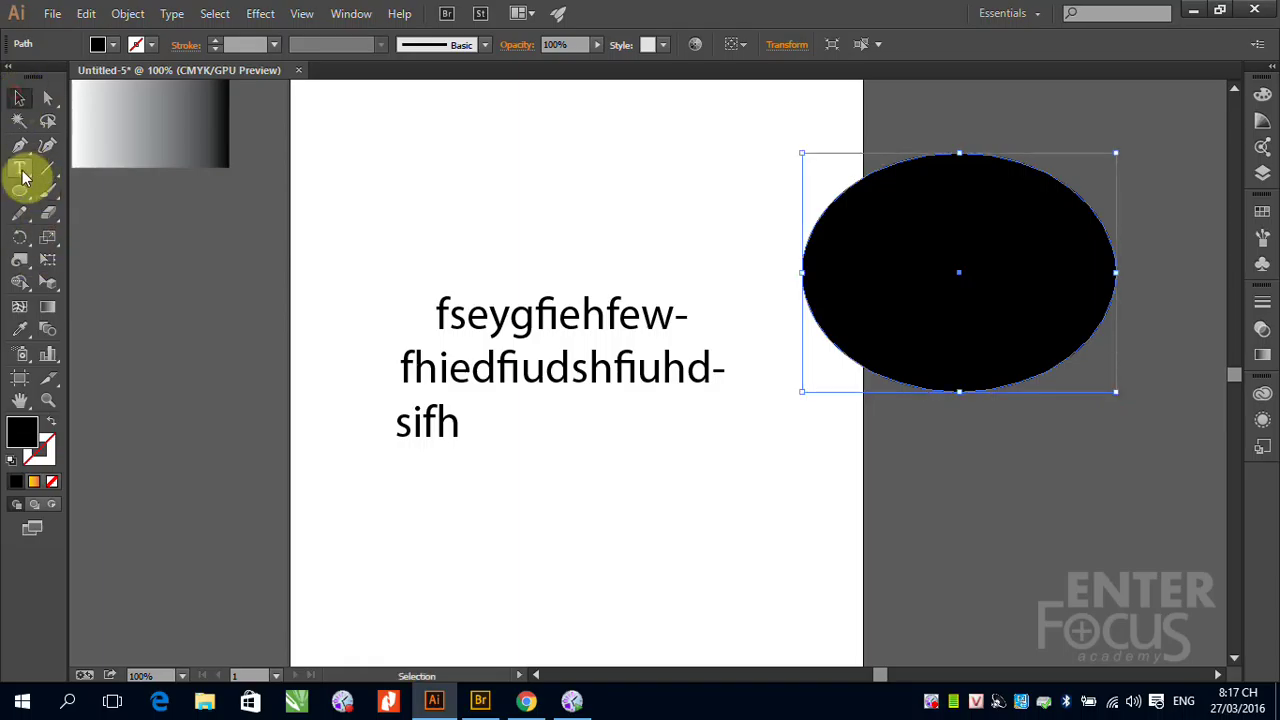
# Convert the second ellipse into a text area with the Area Type tool and enter "eydfuydguyw" inside it.
pyautogui.click(22, 172)
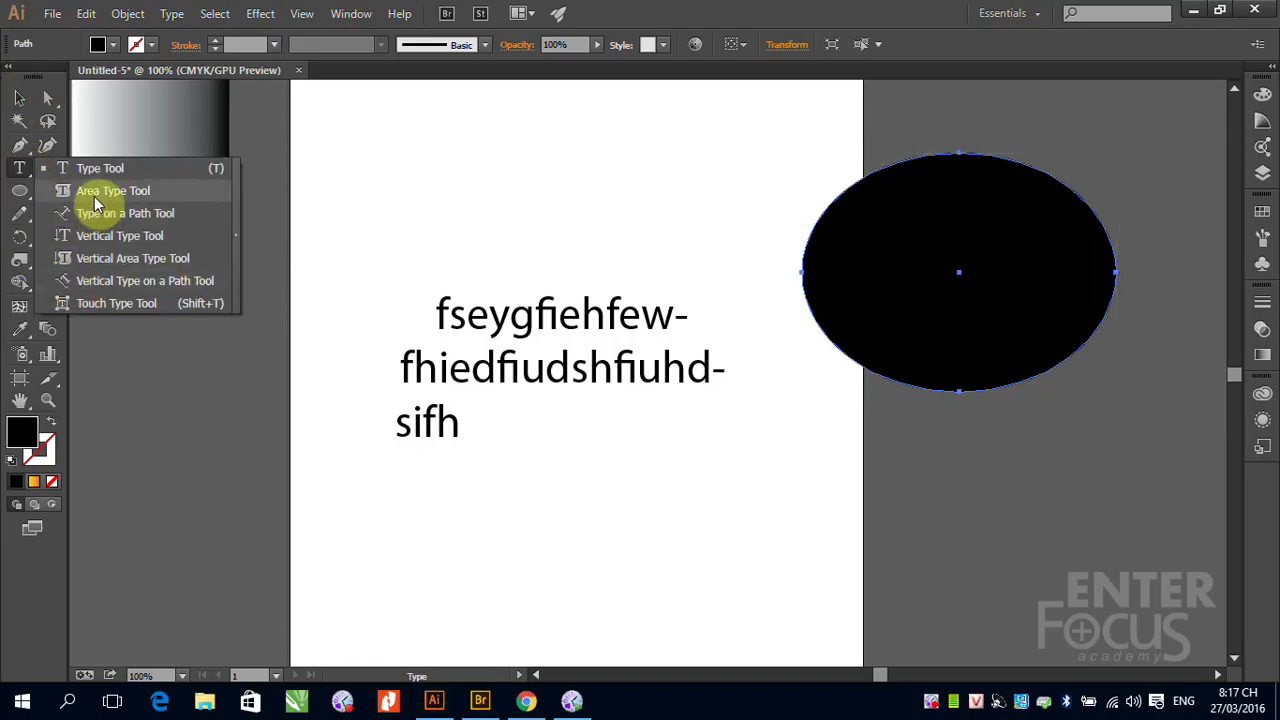
pyautogui.click(95, 199)
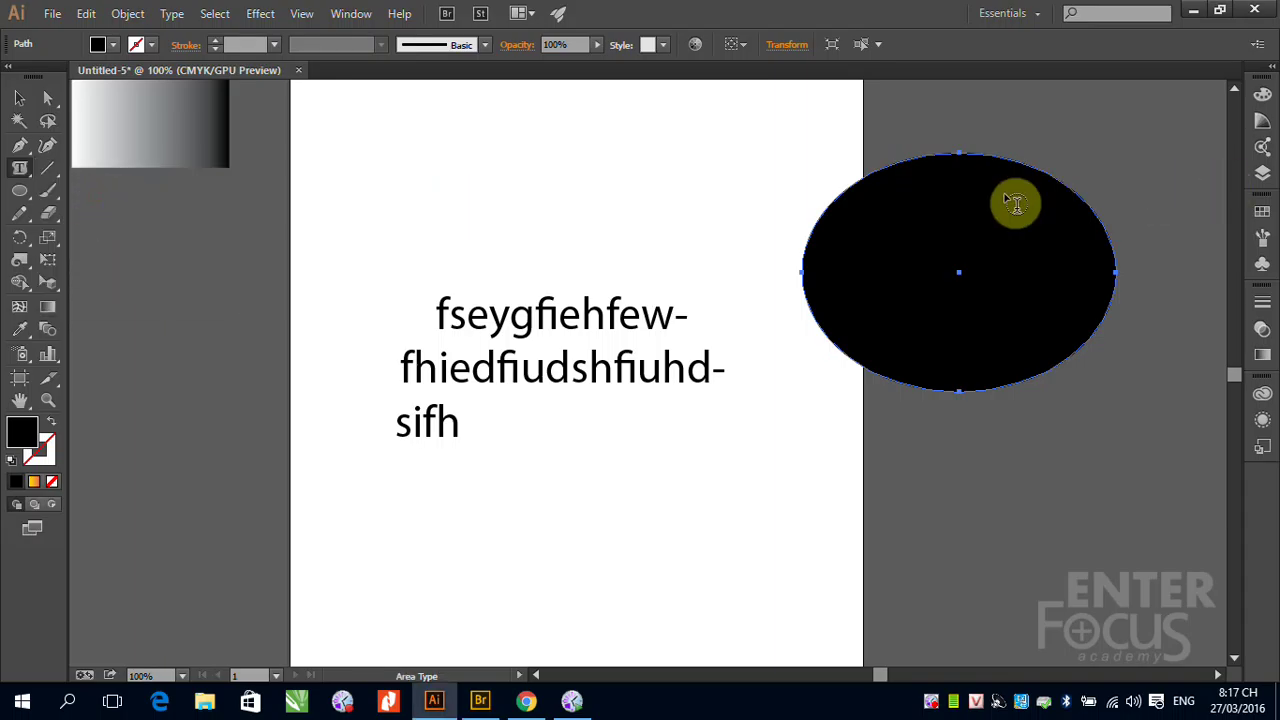
pyautogui.click(953, 197)
pyautogui.click(810, 378)
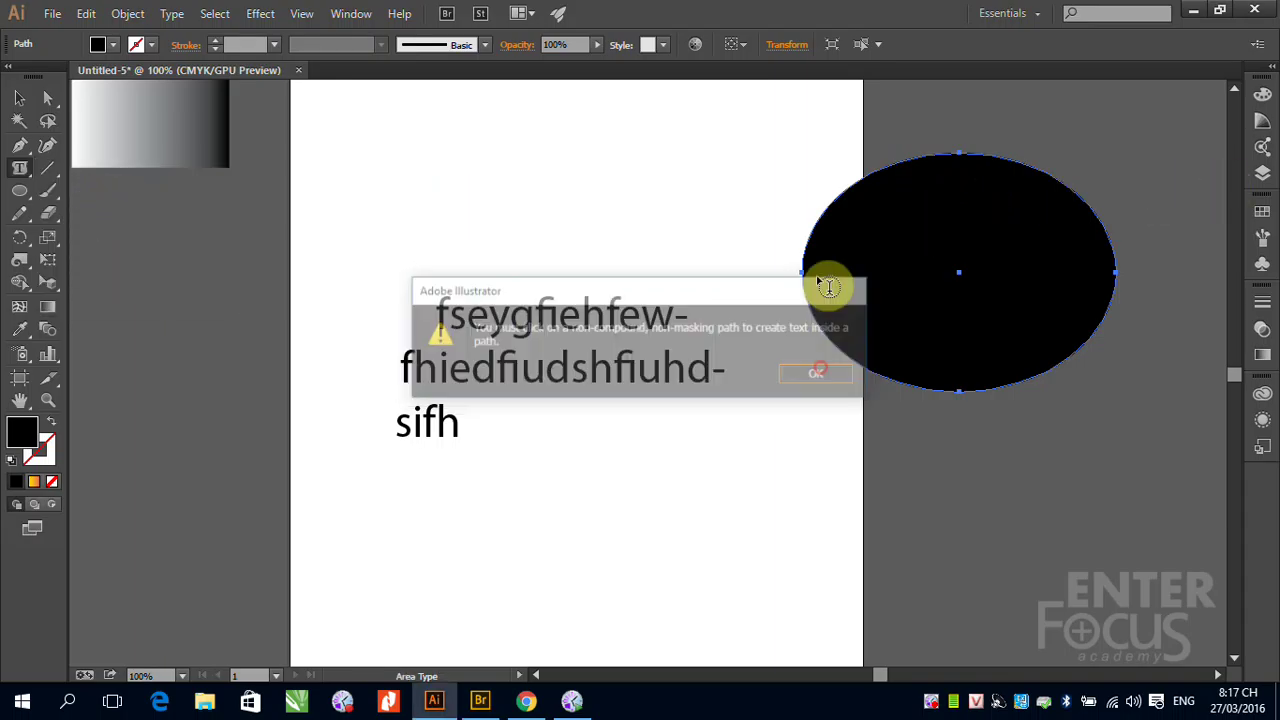
pyautogui.click(889, 190)
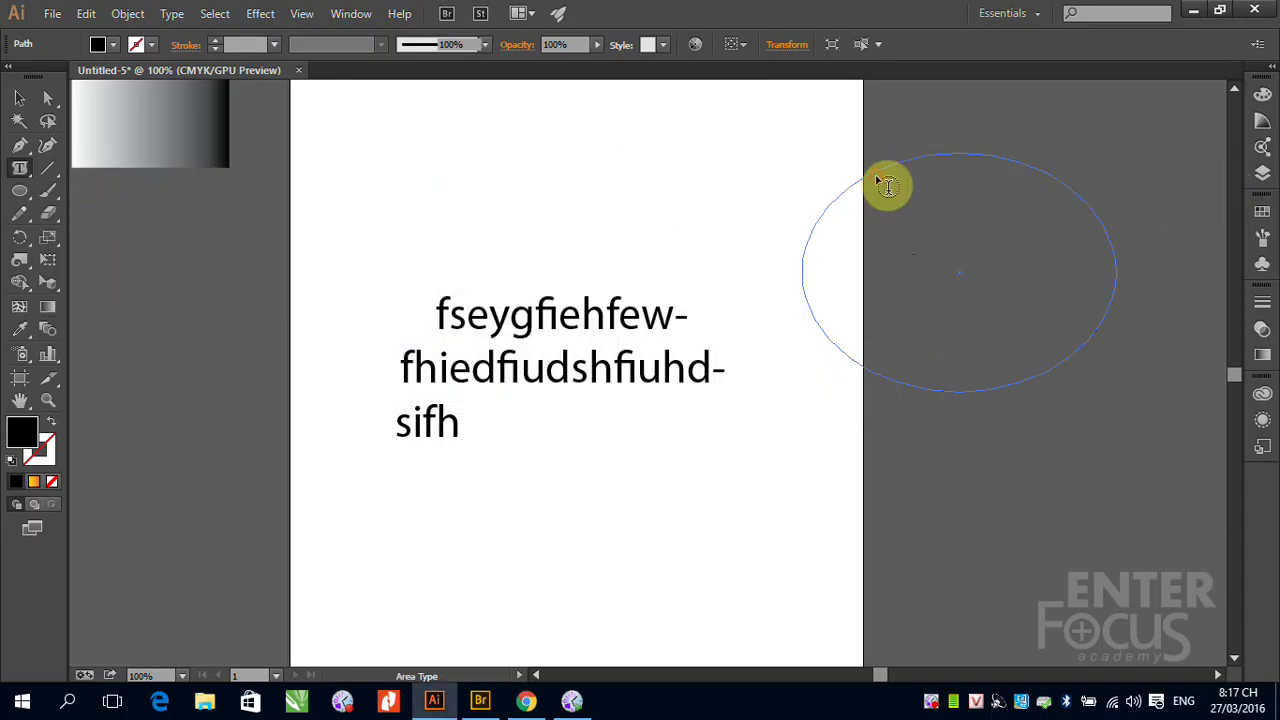
pyautogui.write('eydfuydguyw')
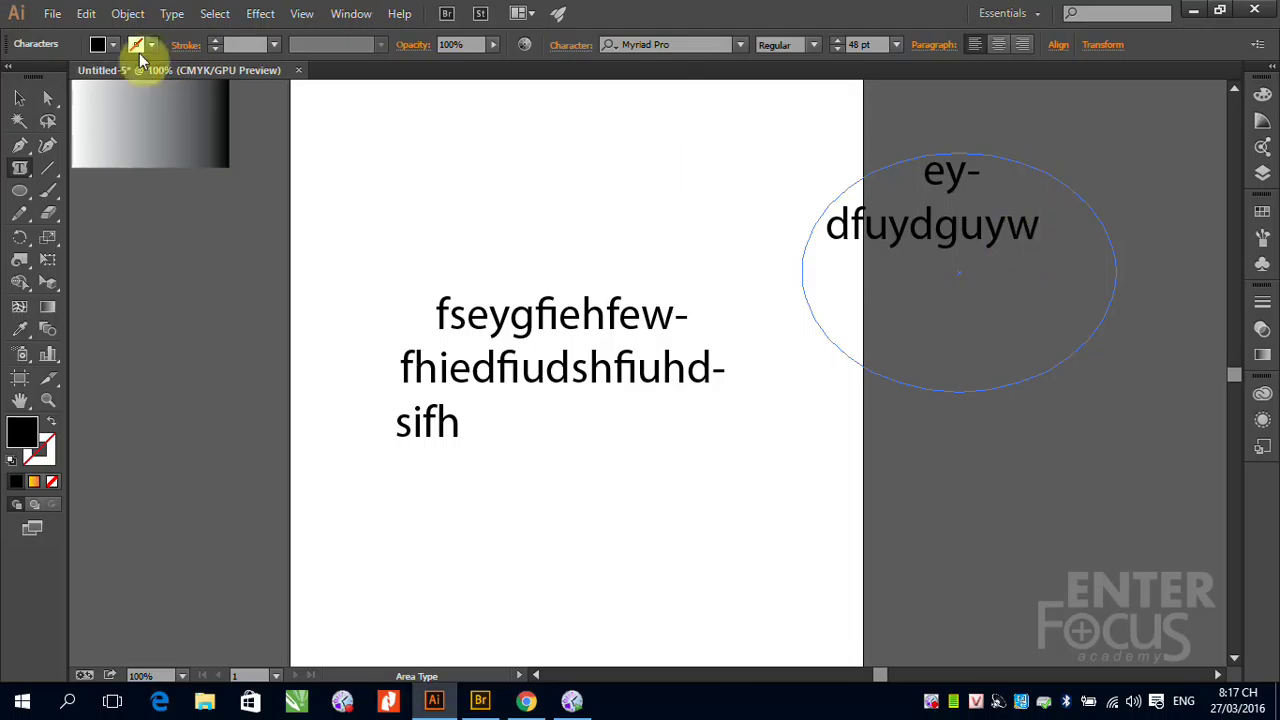
pyautogui.click(20, 98)
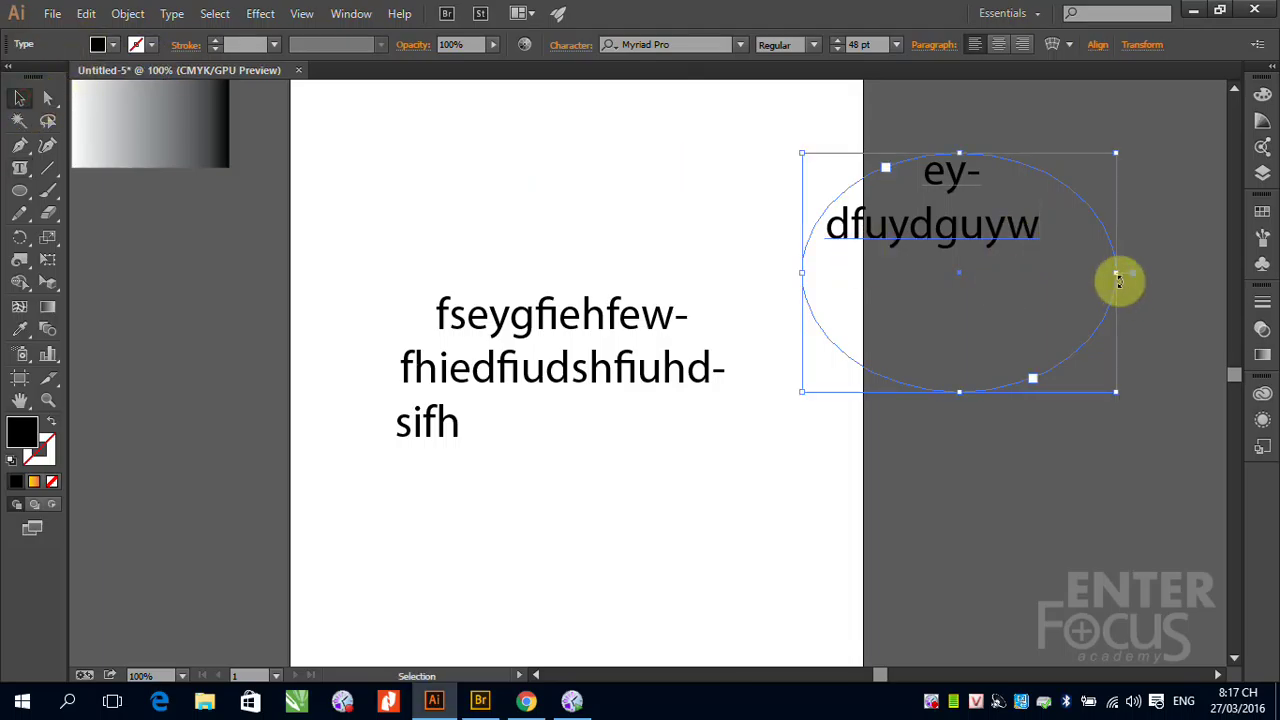
# Delete both ellipse-shaped area texts, "eydfuydguyw" and the larger one on the artboard.
pyautogui.press('Delete')
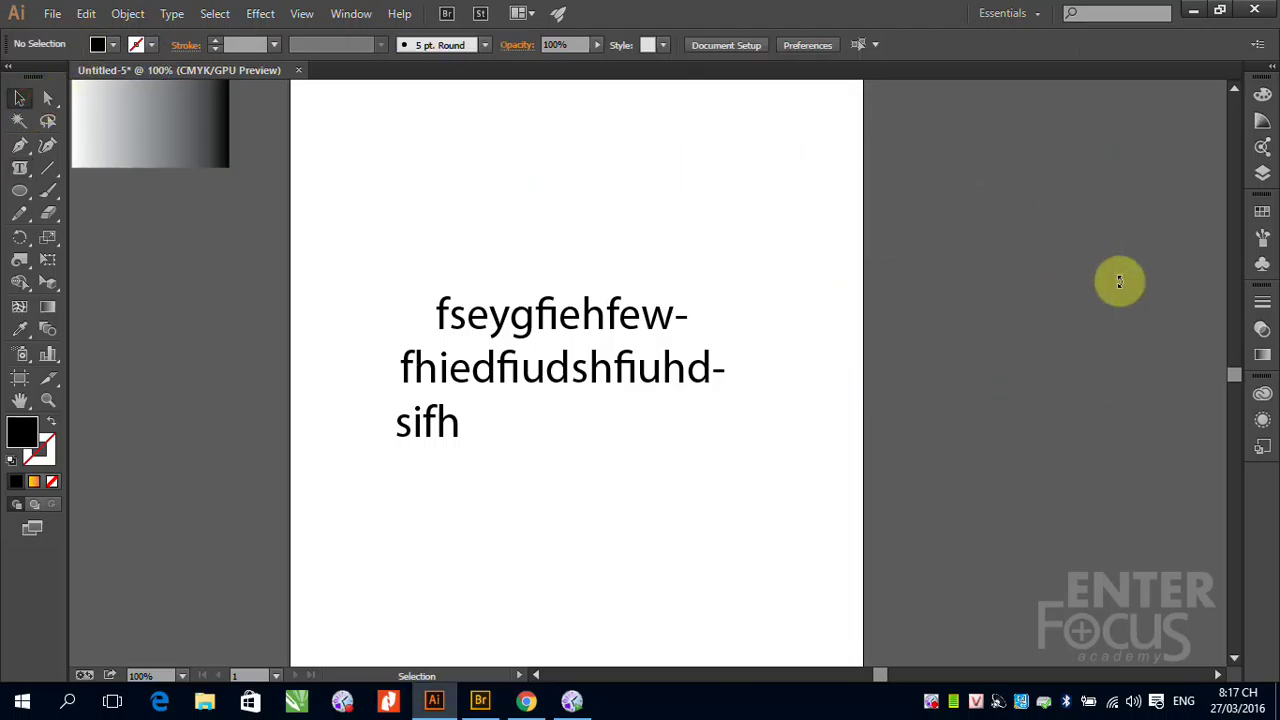
pyautogui.click(722, 332)
pyautogui.press('Delete')
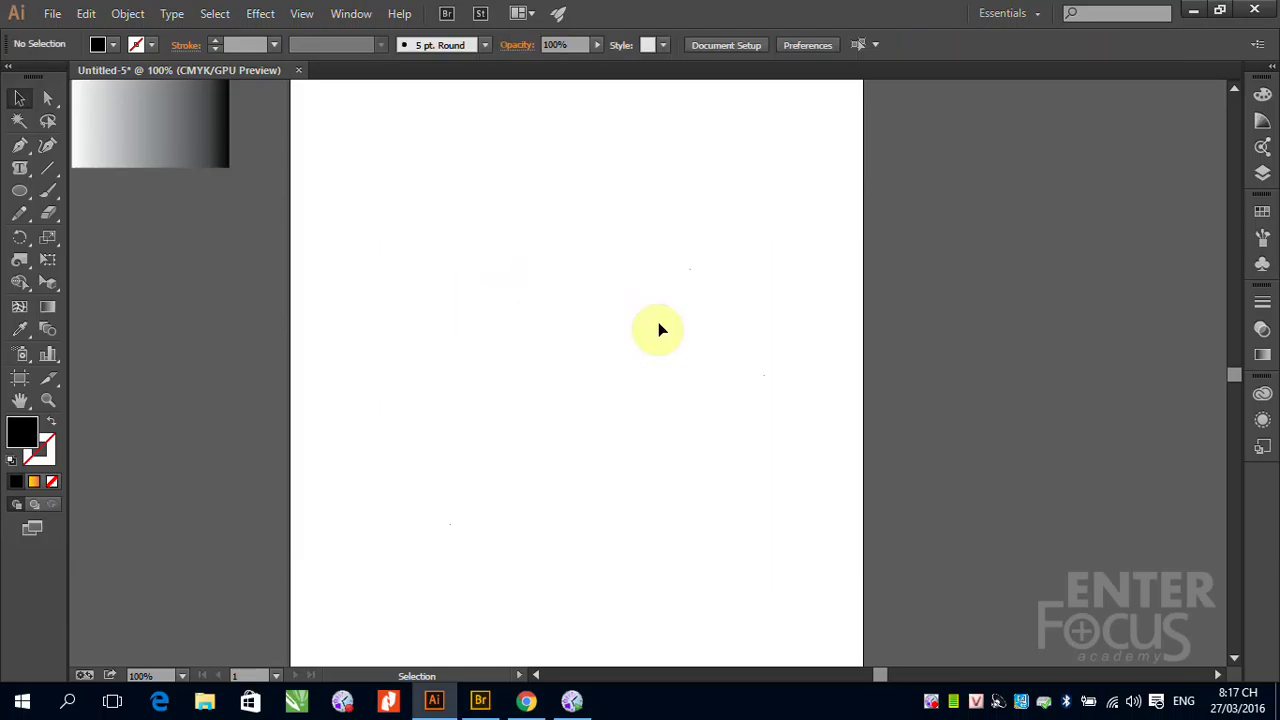
pyautogui.click(22, 168)
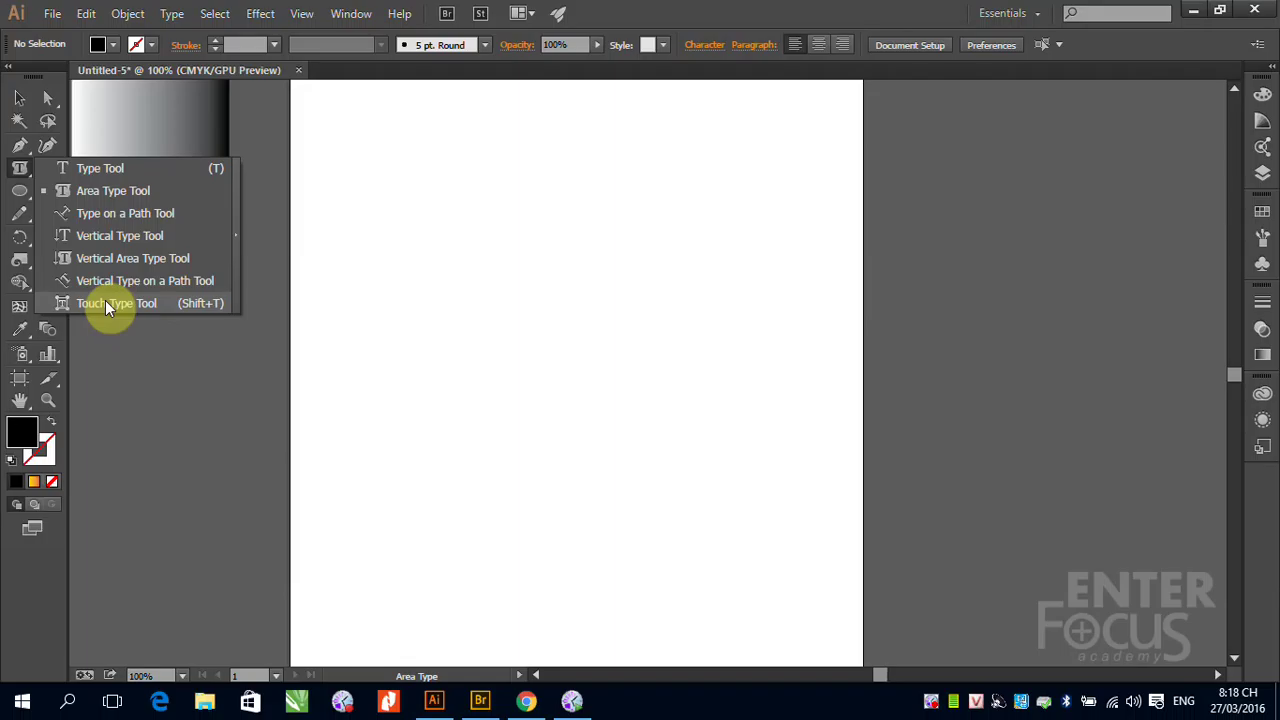
pyautogui.click(106, 303)
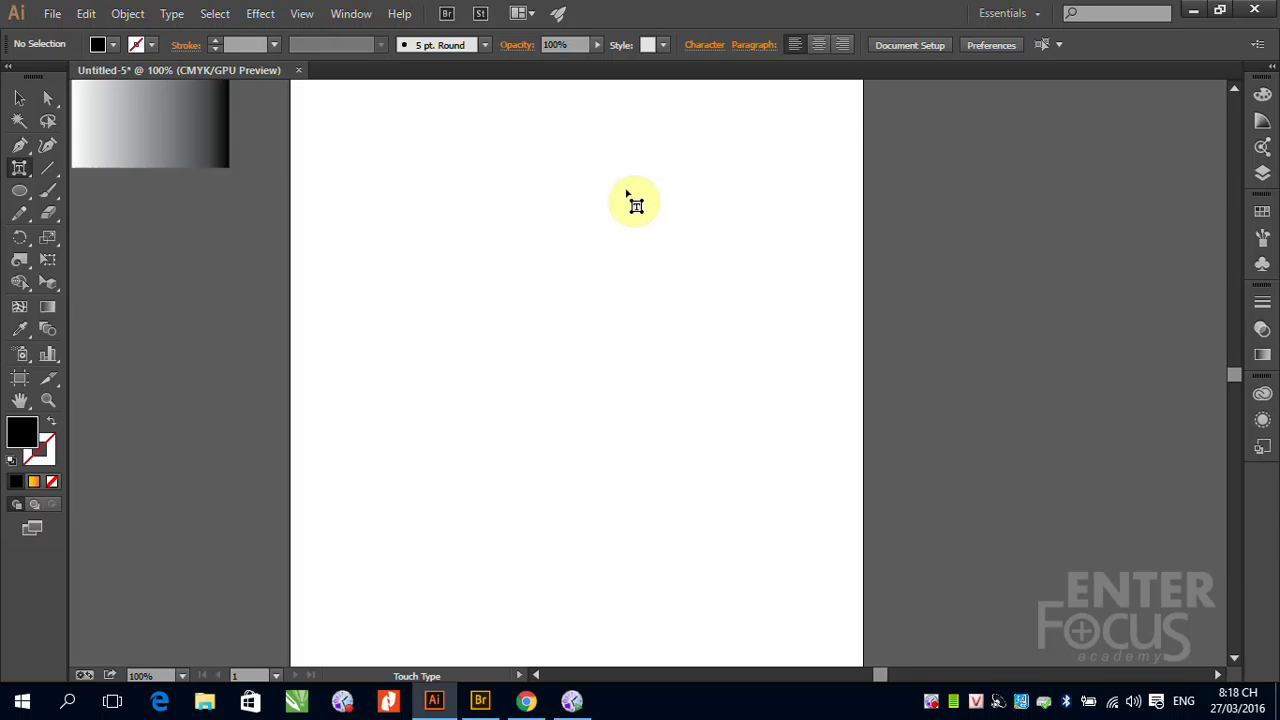
pyautogui.click(21, 98)
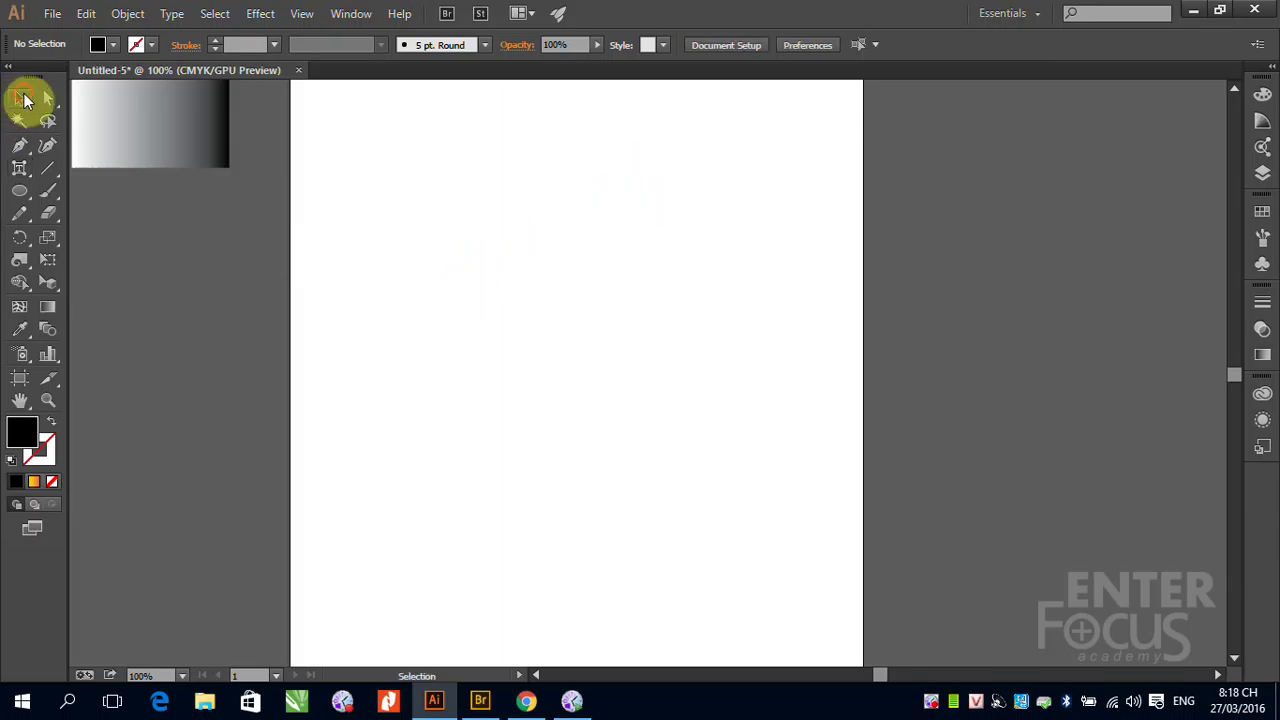
# Add the horizontal point text "TEXT TRONG ILLUSTRATOR" in the upper part of the artboard with the Type tool.
pyautogui.moveTo(20, 170); pyautogui.dragTo(96, 174)
pyautogui.click(427, 275)
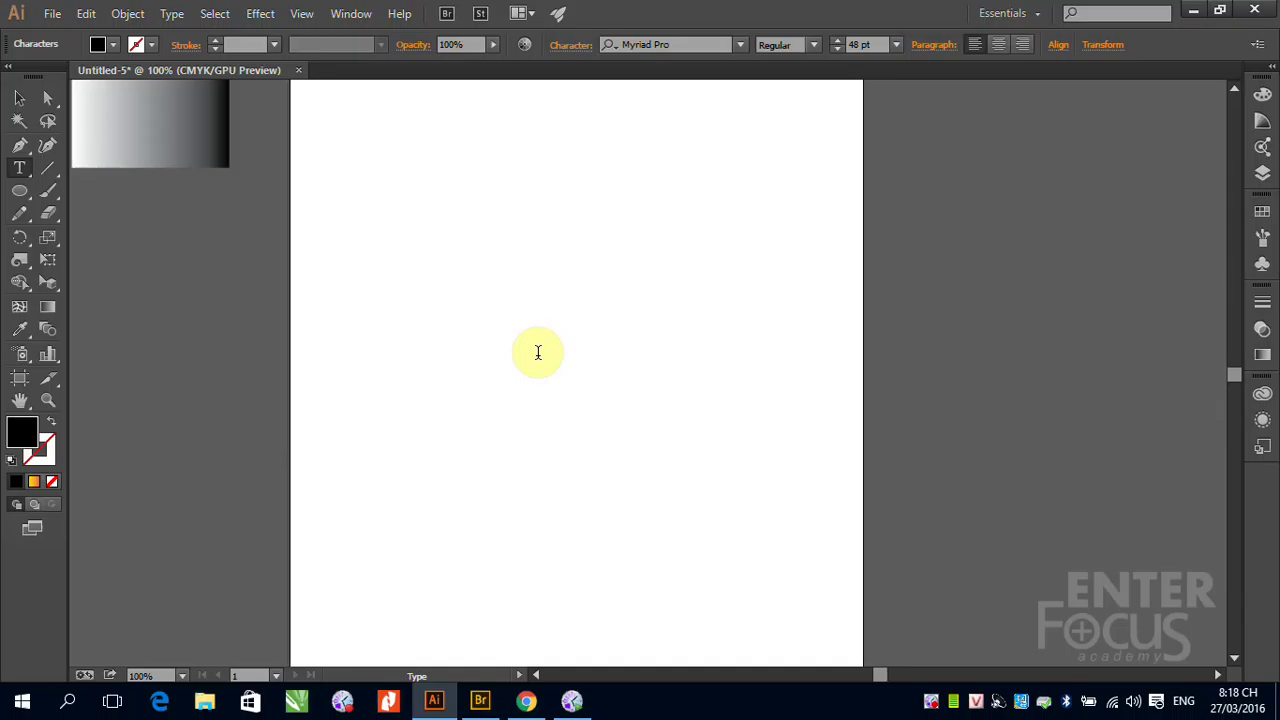
pyautogui.write('TEXT ')
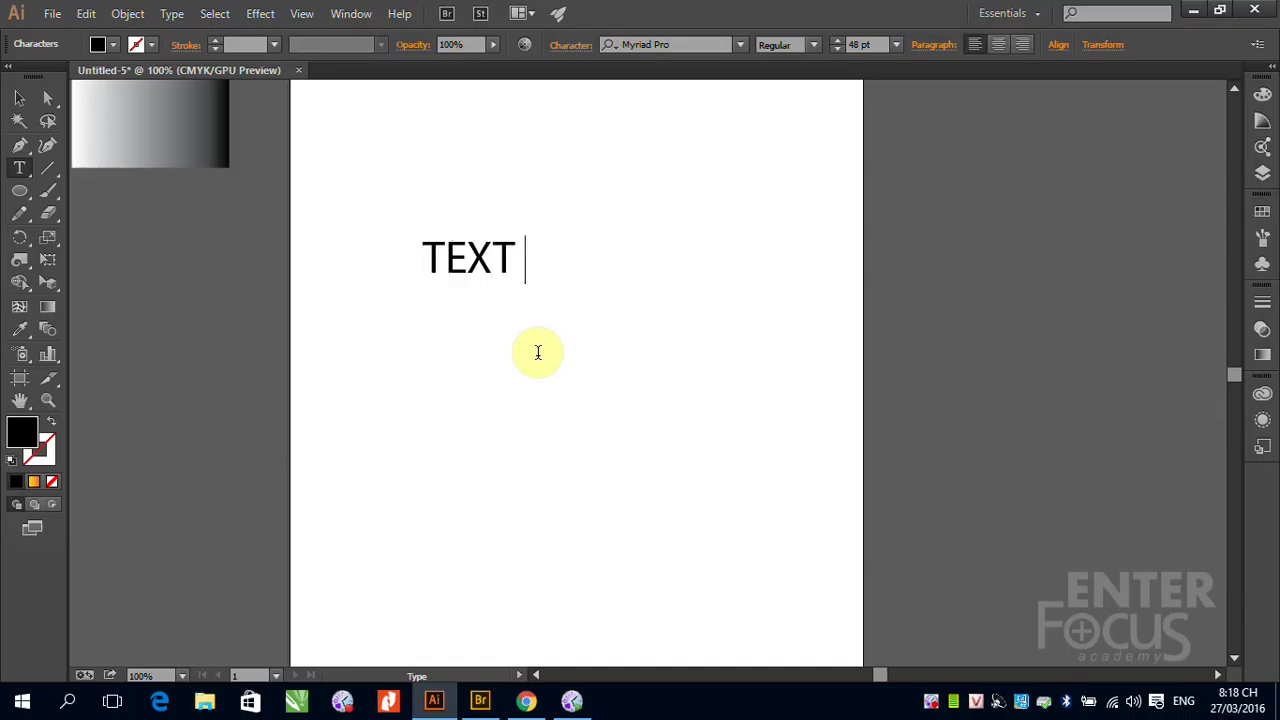
pyautogui.write('TRONG ')
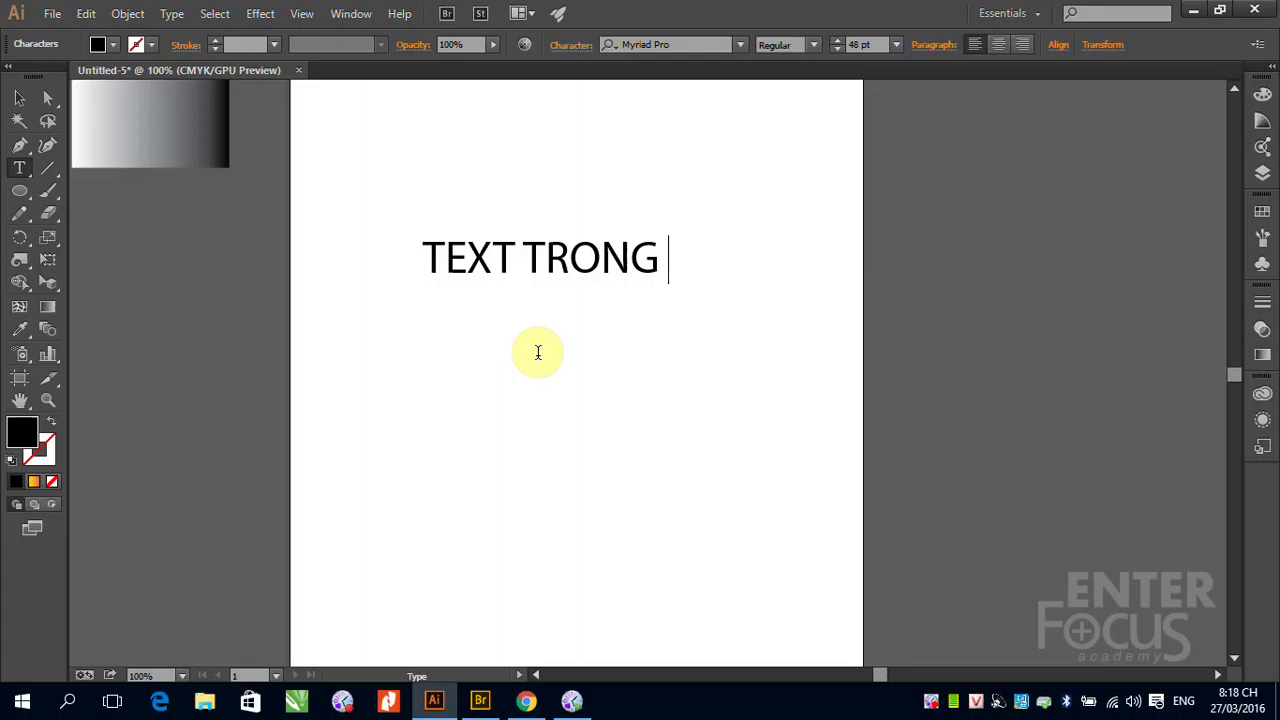
pyautogui.write('ILLUSTRA')
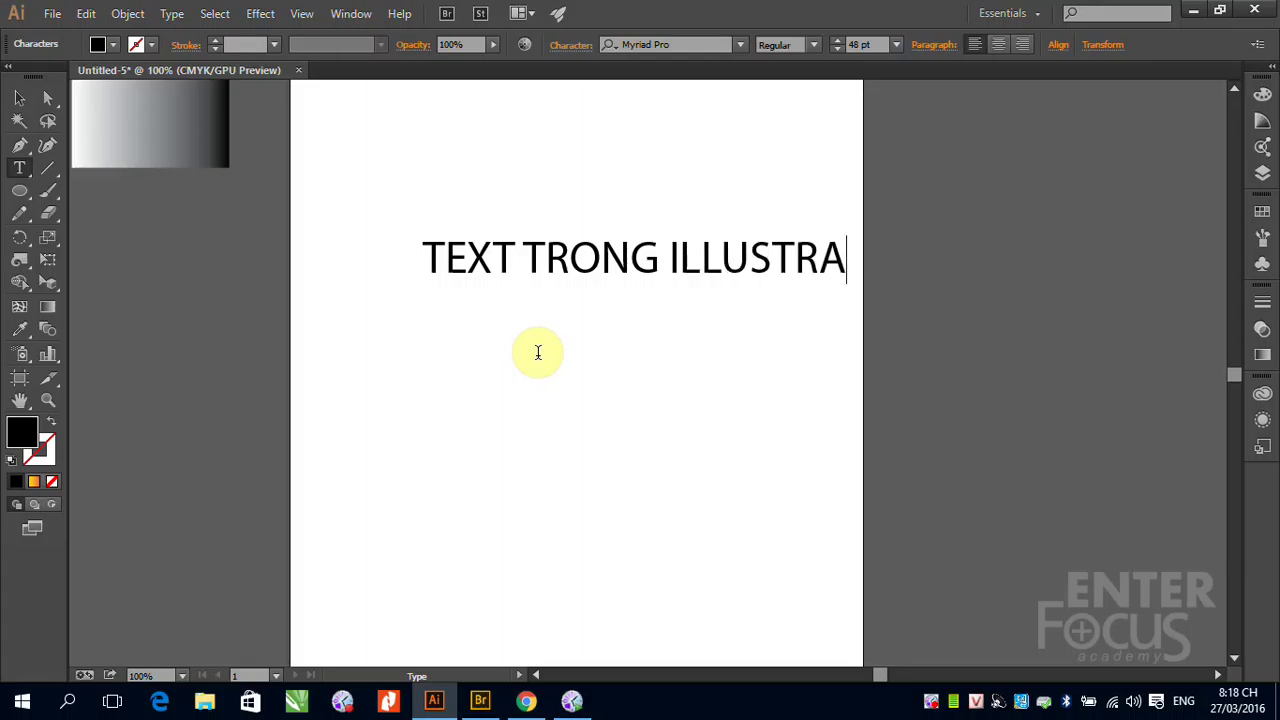
pyautogui.write('TOR')
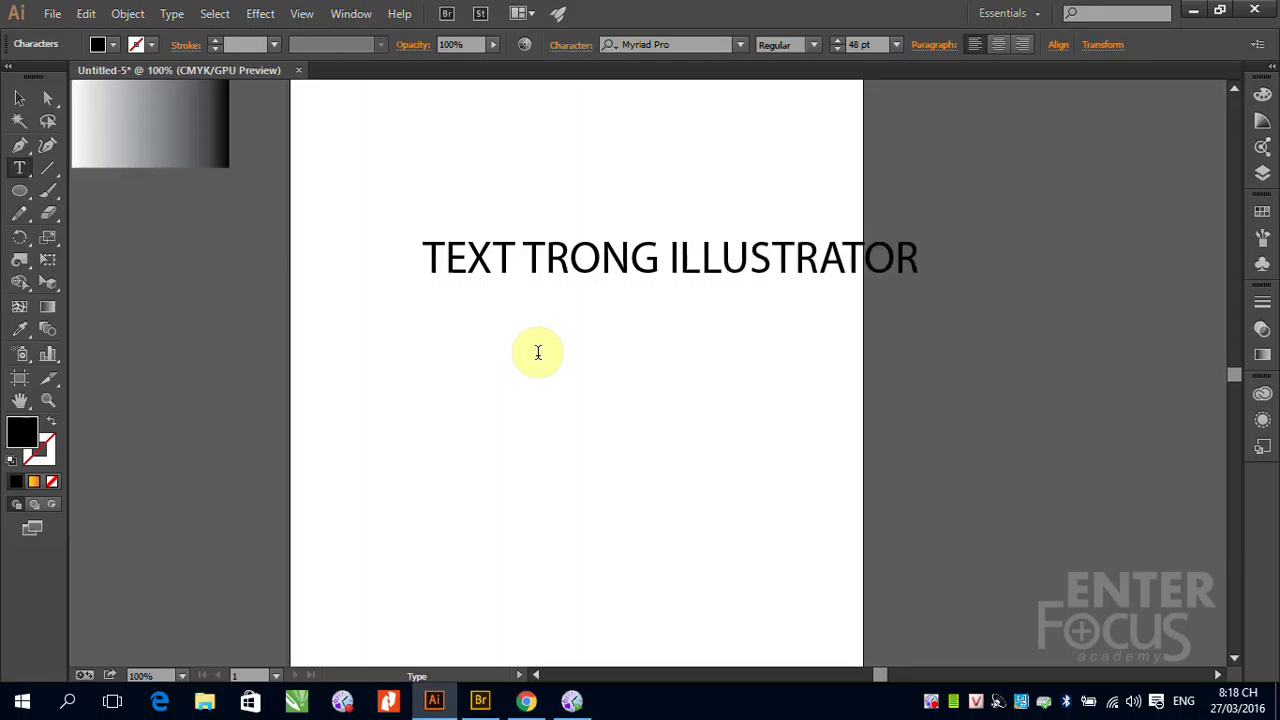
pyautogui.click(27, 172)
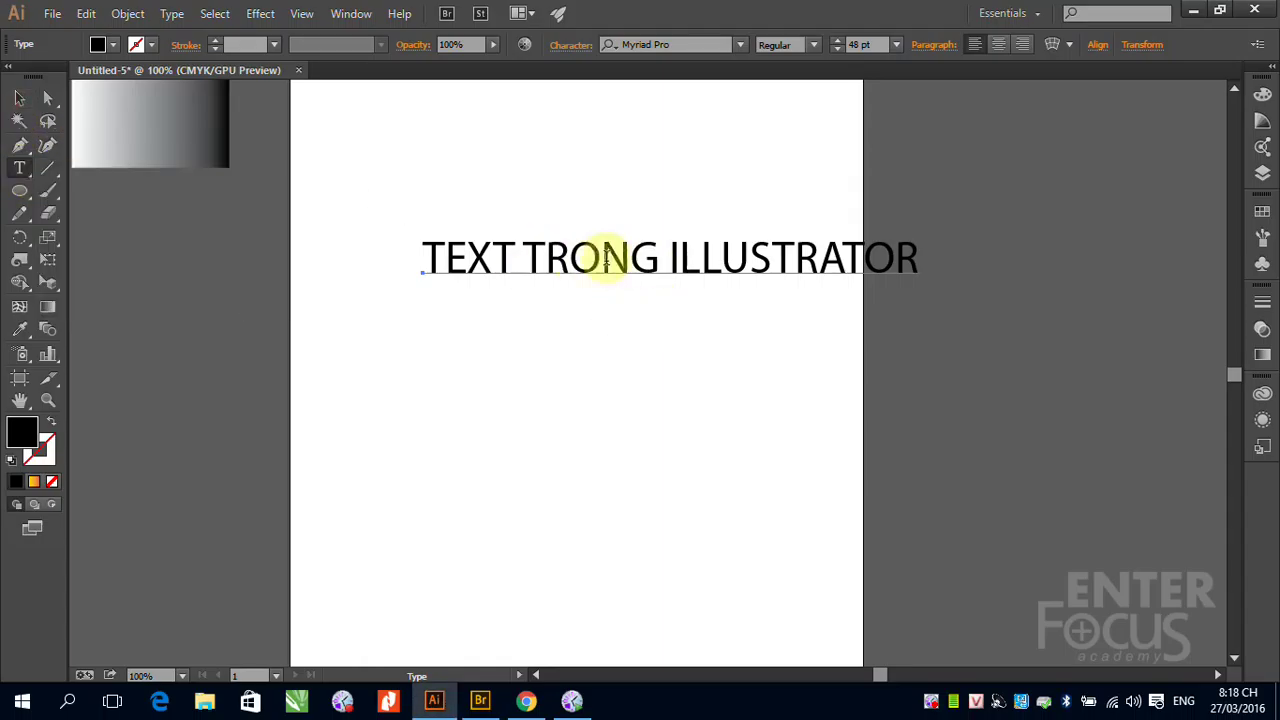
# Select the single letter O in the word "TRONG" with the Touch Type tool.
pyautogui.click(22, 171)
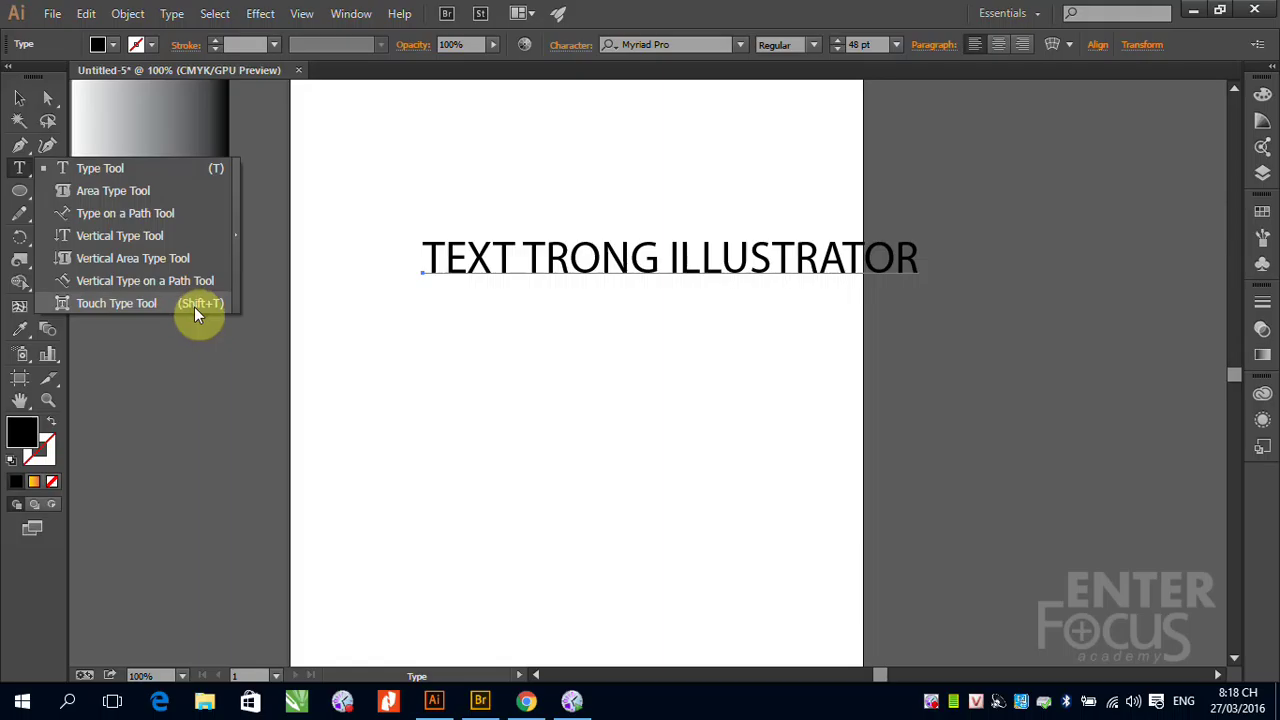
pyautogui.click(123, 309)
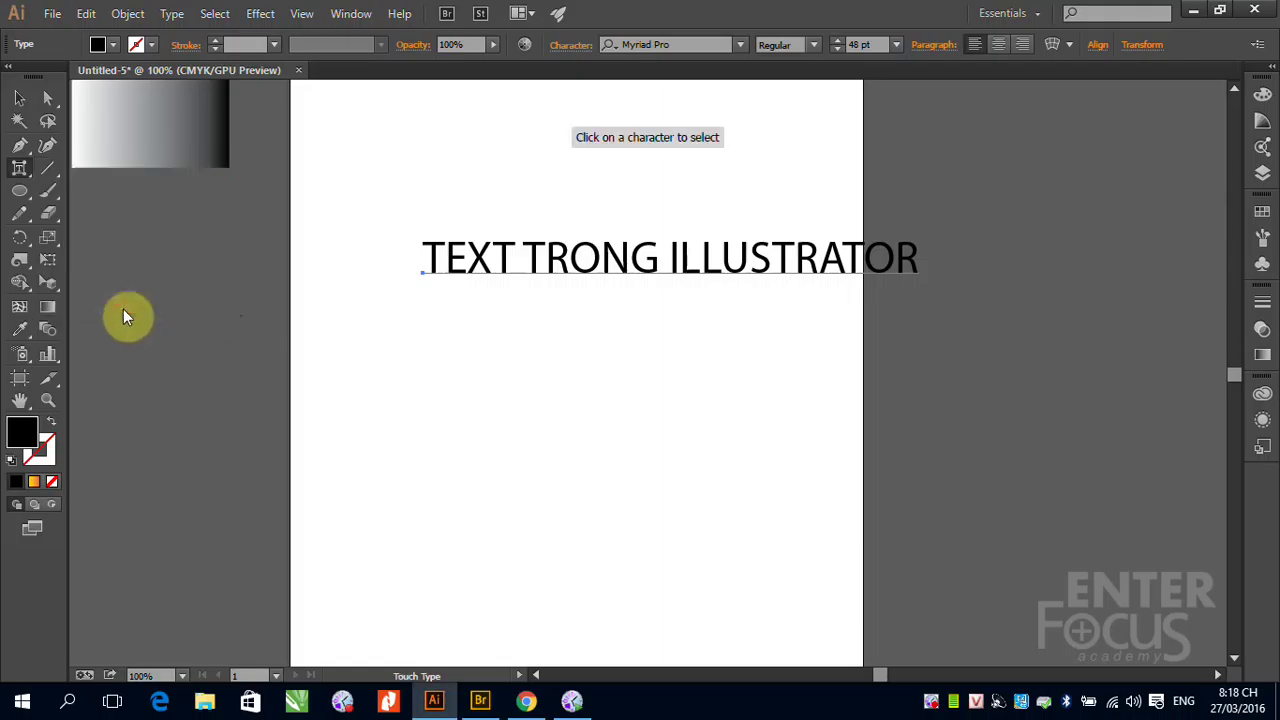
pyautogui.click(594, 258)
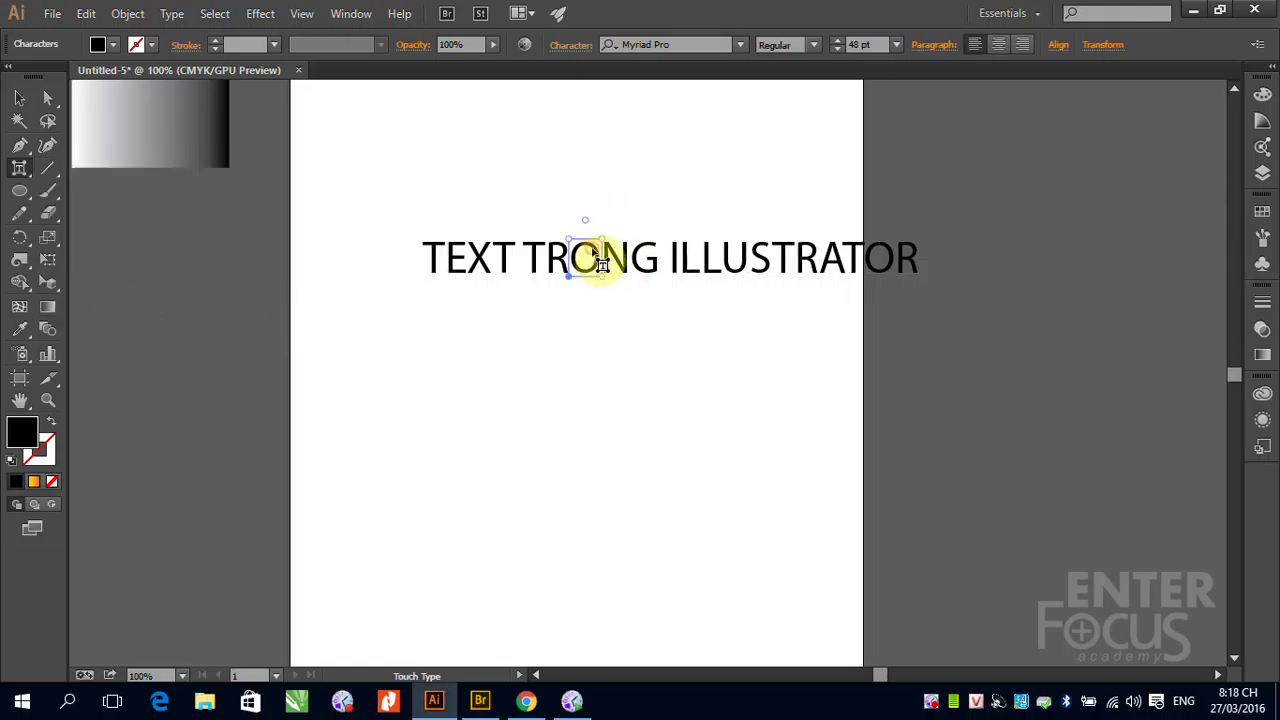
pyautogui.click(462, 262)
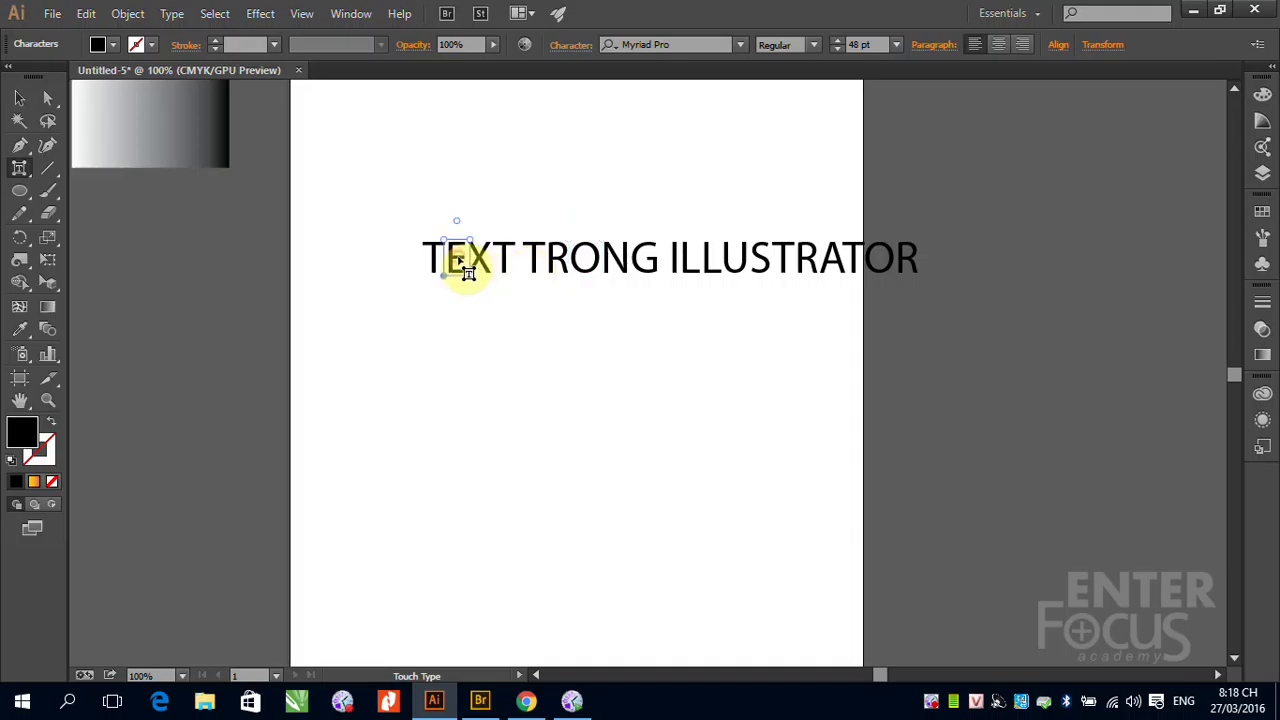
pyautogui.click(588, 258)
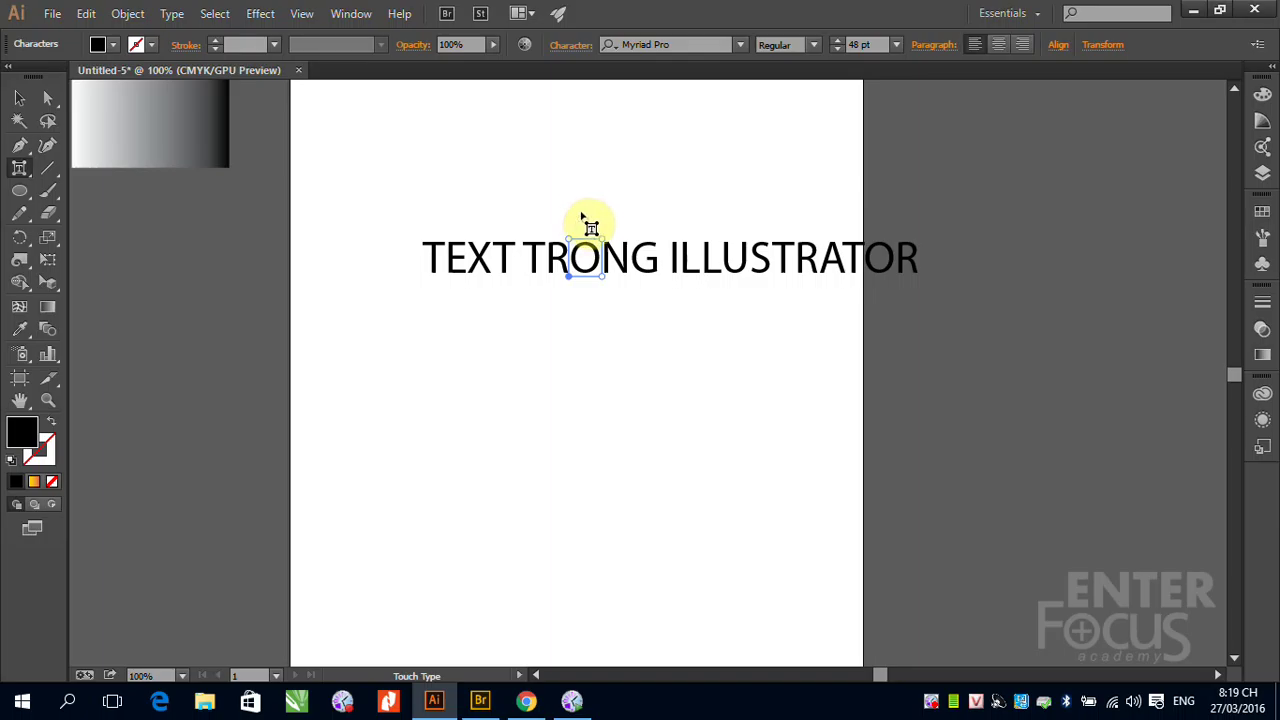
pyautogui.hotkey('ctrl', 'space')
pyautogui.moveTo(391, 195); pyautogui.dragTo(737, 329)
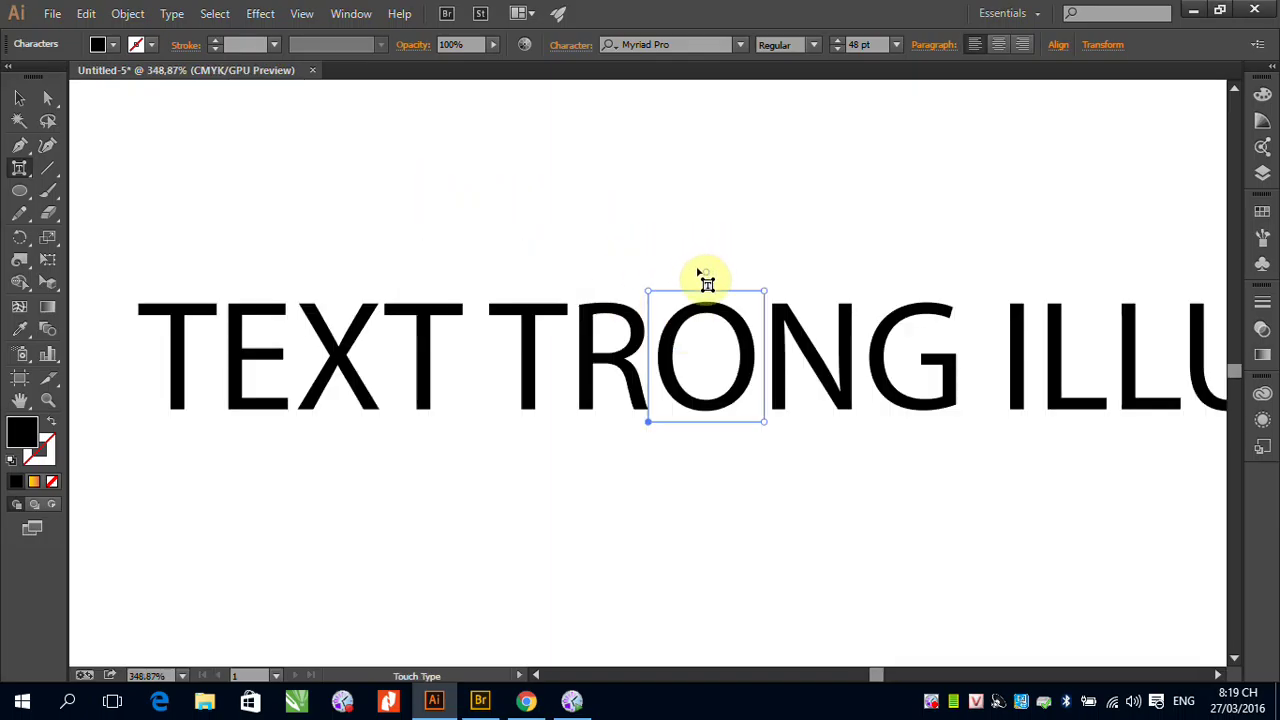
# Rotate the letter O in "TRONG" counterclockwise, raise it above the baseline, and reshape it into a small, wide, flattened oval.
pyautogui.moveTo(700, 274); pyautogui.dragTo(684, 328)
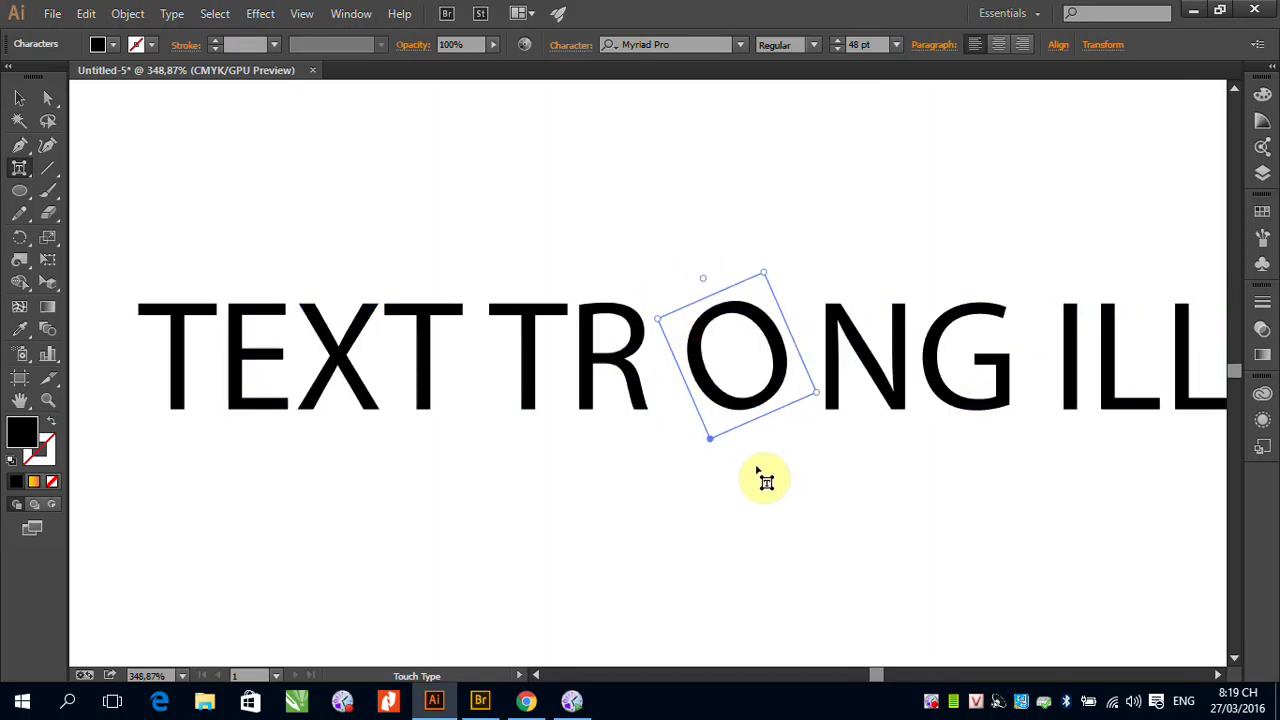
pyautogui.moveTo(709, 439); pyautogui.dragTo(689, 392)
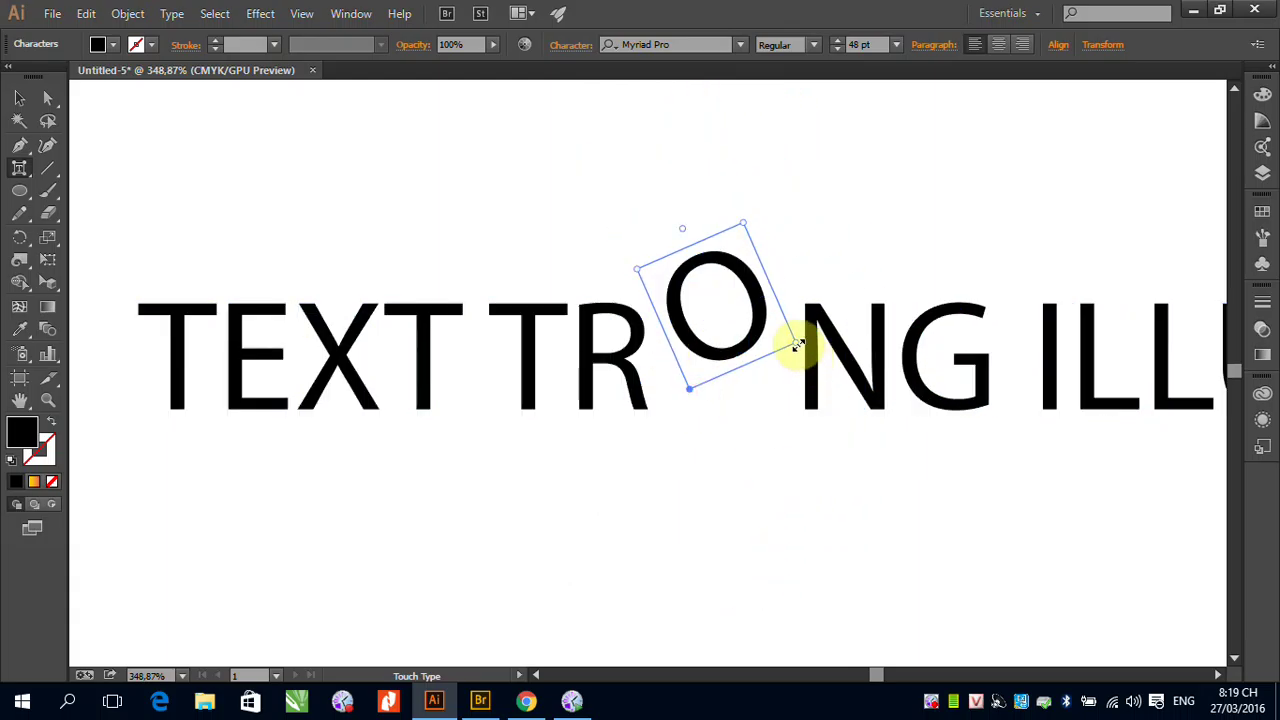
pyautogui.moveTo(794, 340); pyautogui.dragTo(890, 322)
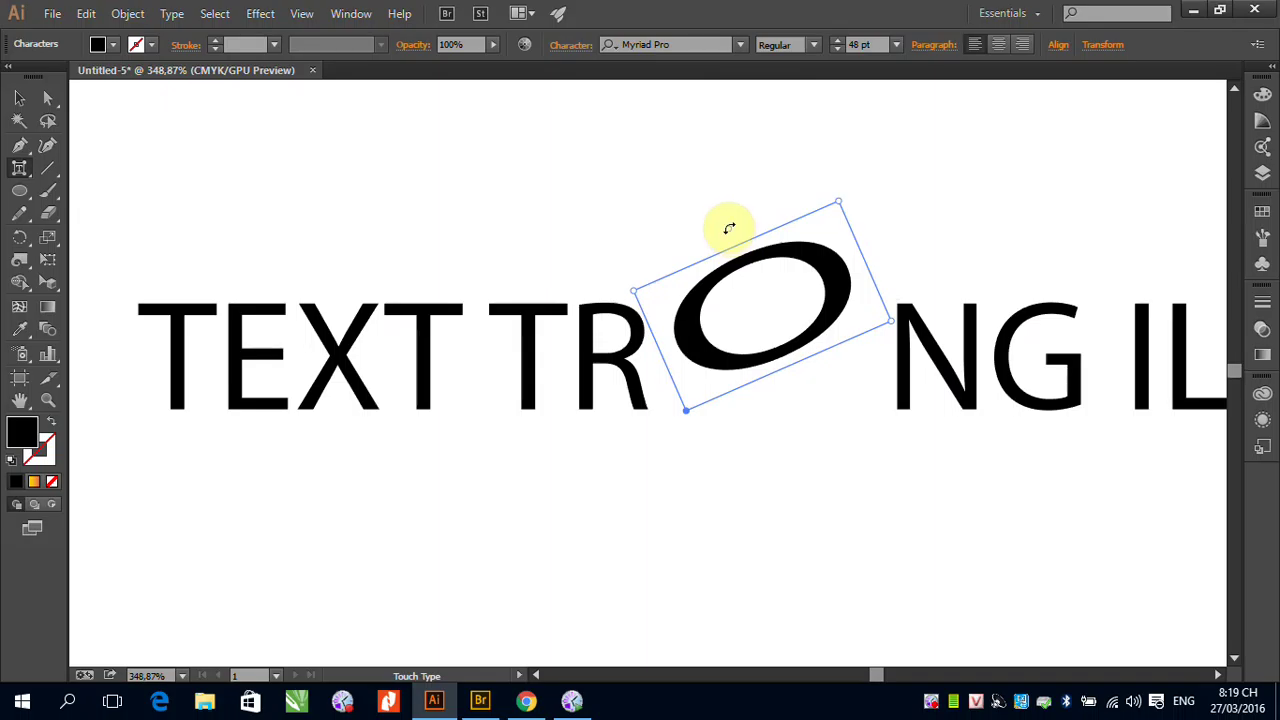
pyautogui.moveTo(837, 200); pyautogui.dragTo(733, 295)
# Tilt the letter N in "TRONG" slightly clockwise and shift it slightly below the baseline so it overlaps the O.
pyautogui.click(831, 393)
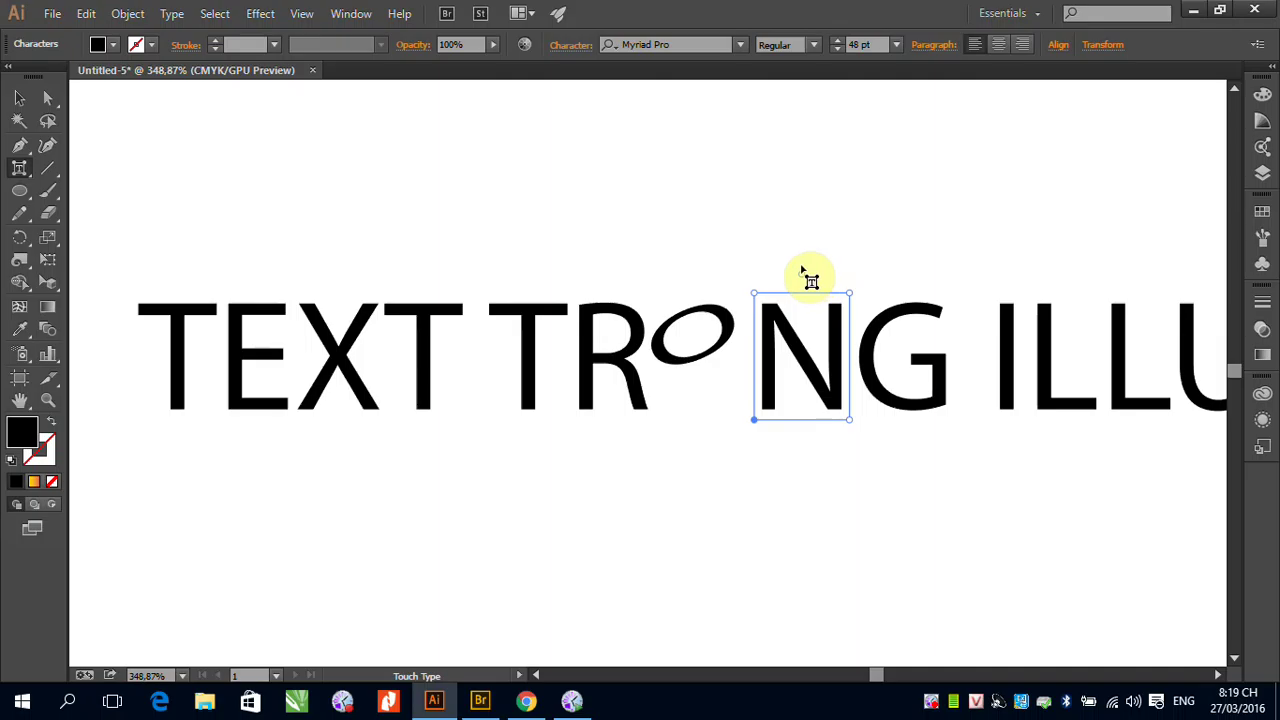
pyautogui.moveTo(809, 275); pyautogui.dragTo(824, 284)
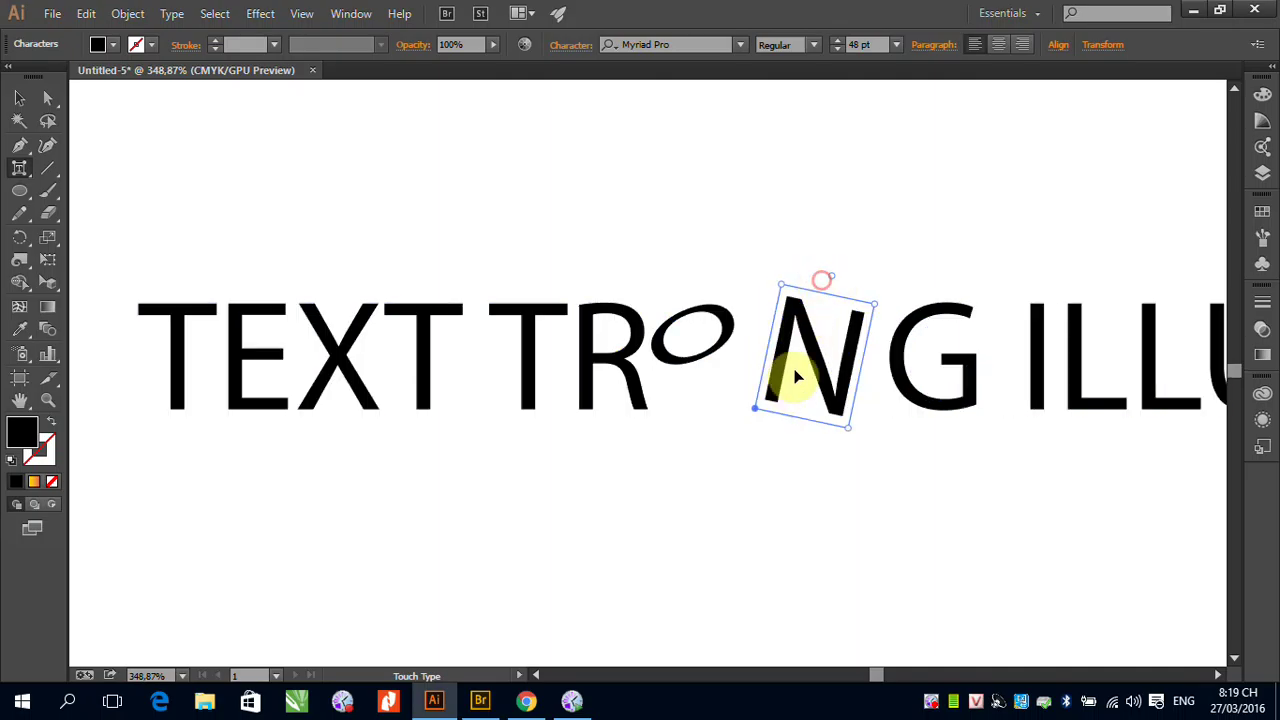
pyautogui.moveTo(755, 410); pyautogui.dragTo(667, 430)
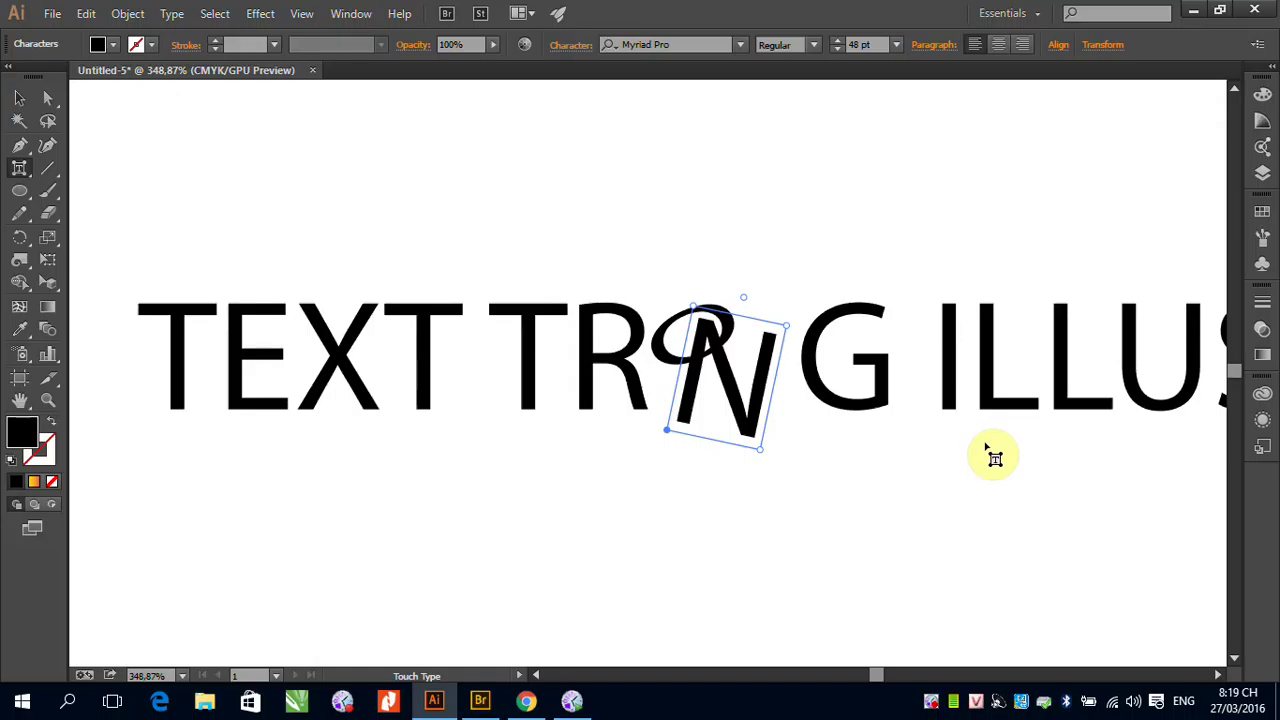
# Move the whole "TEXT TRONG ILLUSTRATOR" text object up and left so it lies fully within the artboard.
pyautogui.click(19, 97)
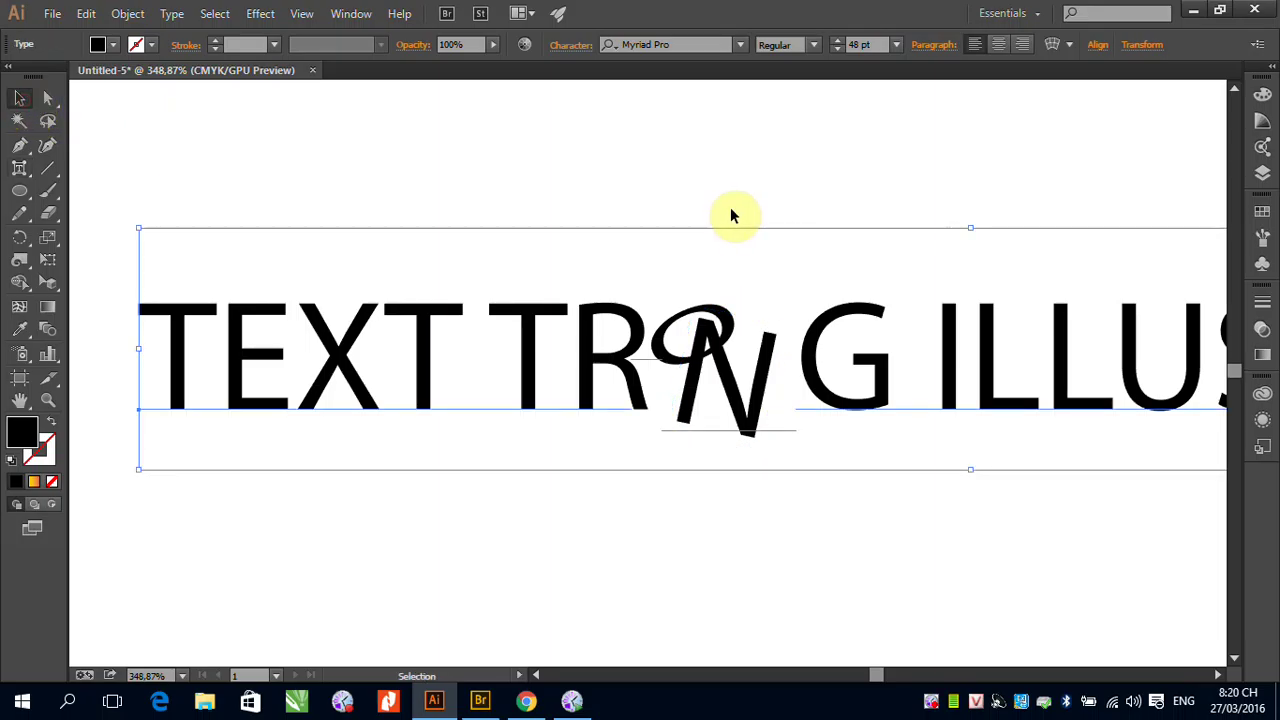
pyautogui.hotkey('ctrl', '-')
pyautogui.hotkey('ctrl', '-')
pyautogui.hotkey('ctrl', '-')
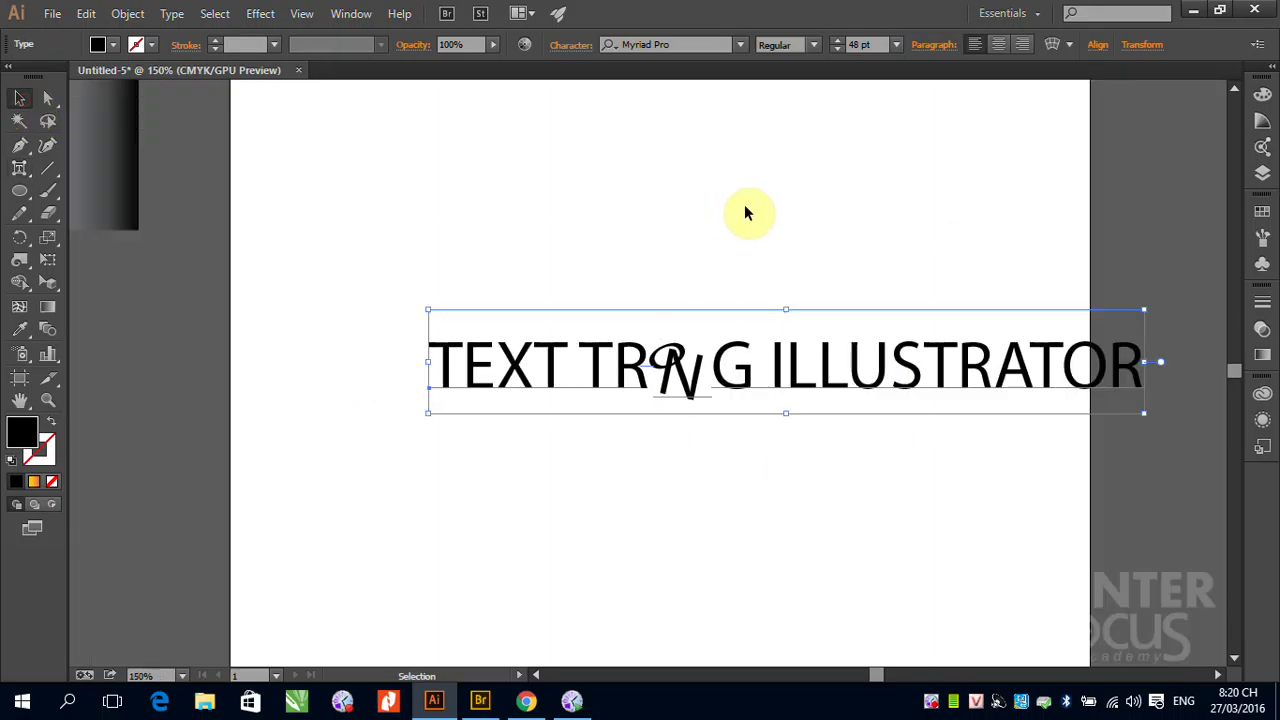
pyautogui.moveTo(731, 391); pyautogui.dragTo(612, 344)
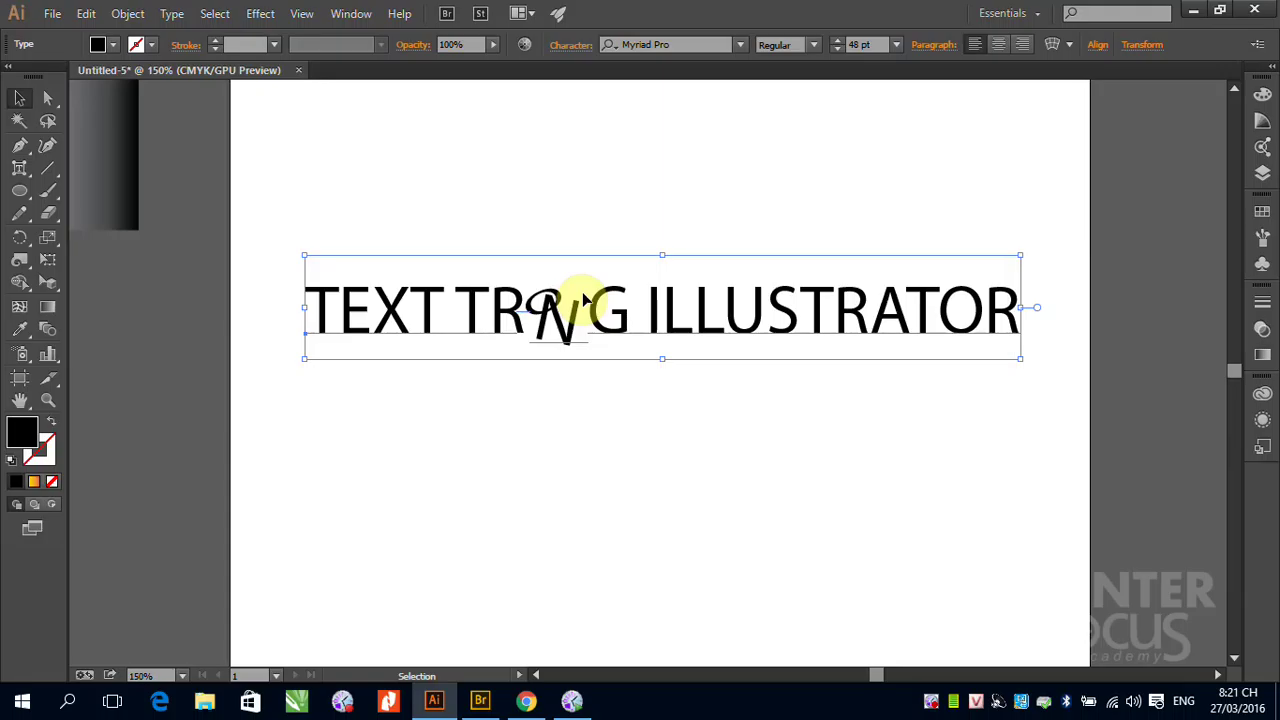
# Switch to the Type tool and look through the available text commands and preset font sizes.
pyautogui.click(22, 176)
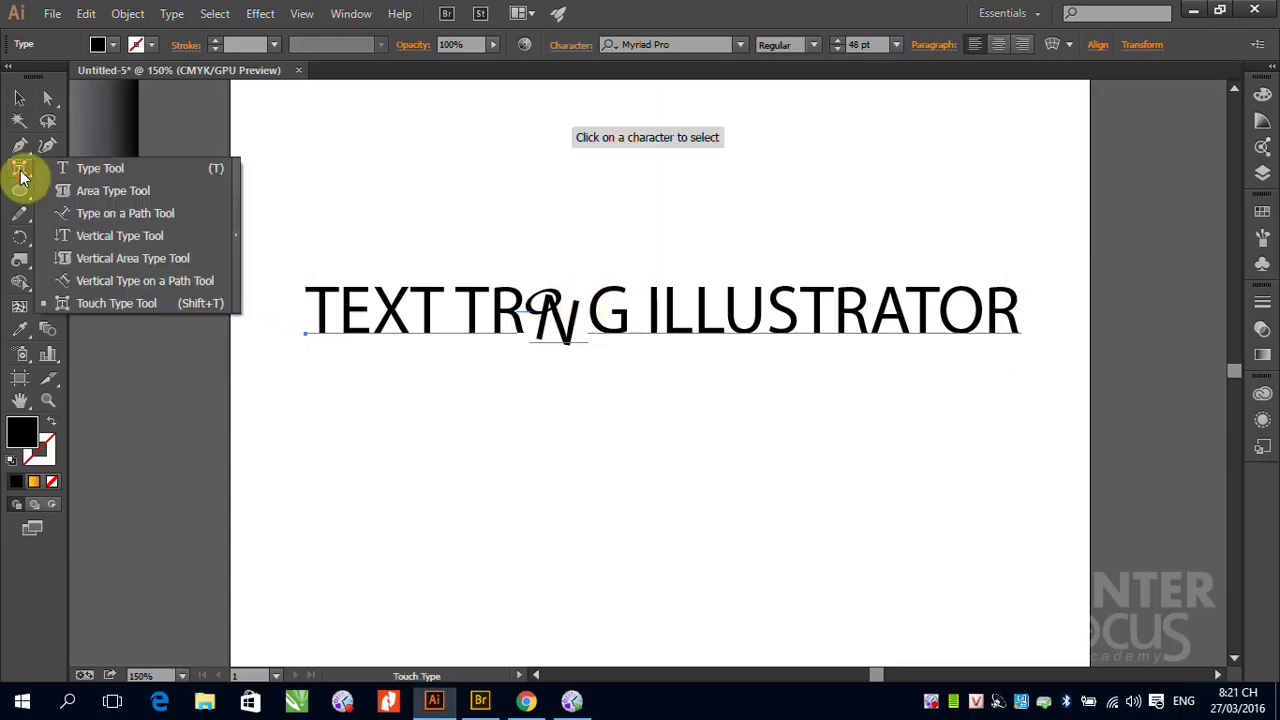
pyautogui.click(82, 169)
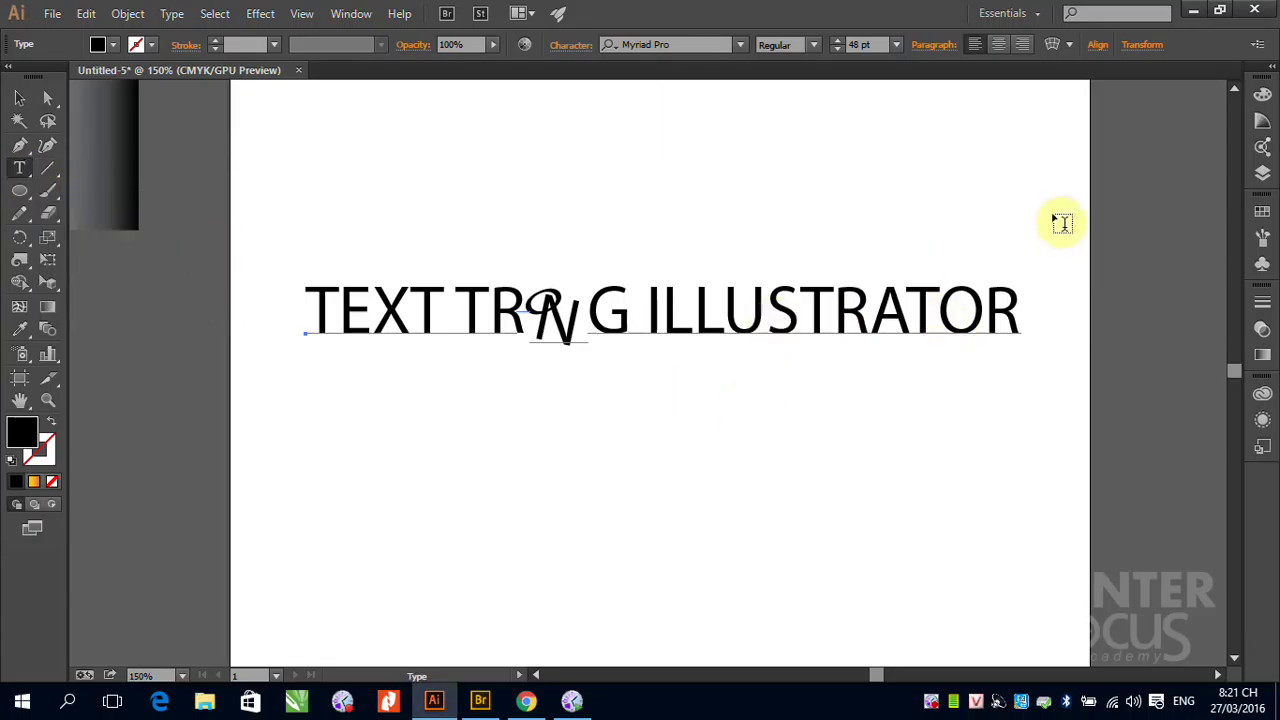
pyautogui.click(171, 16)
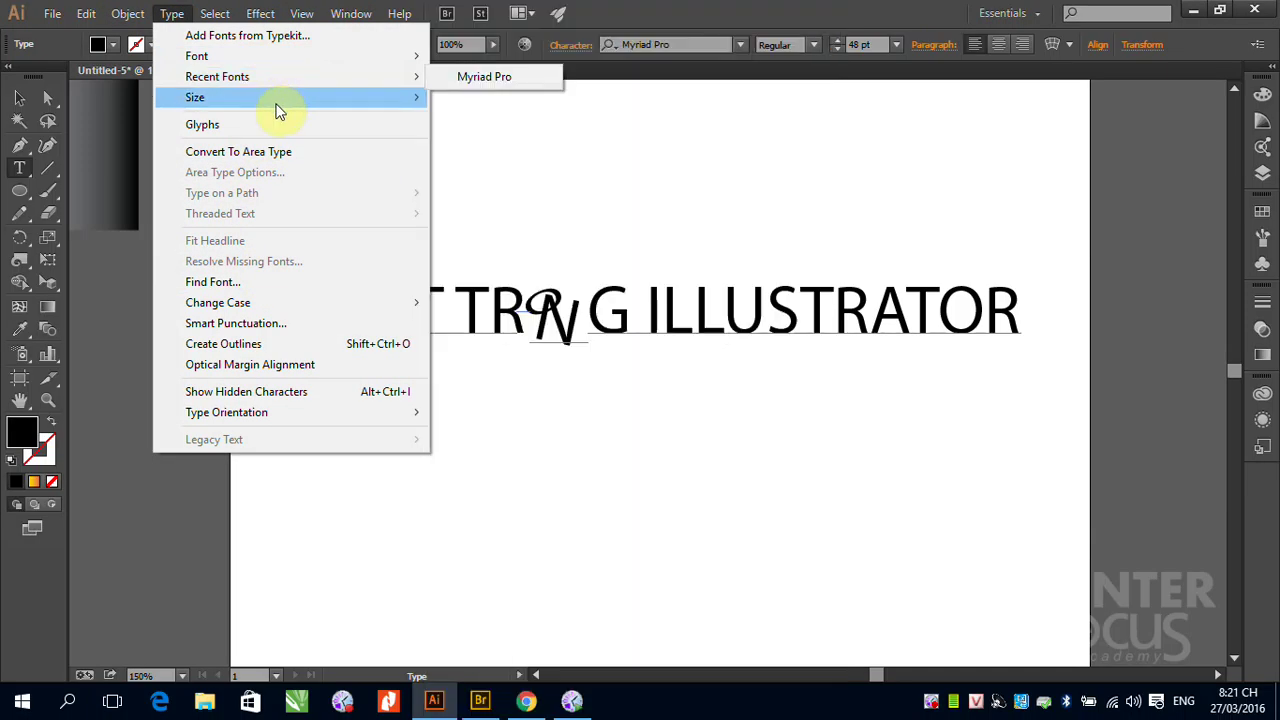
pyautogui.moveTo(279, 112)
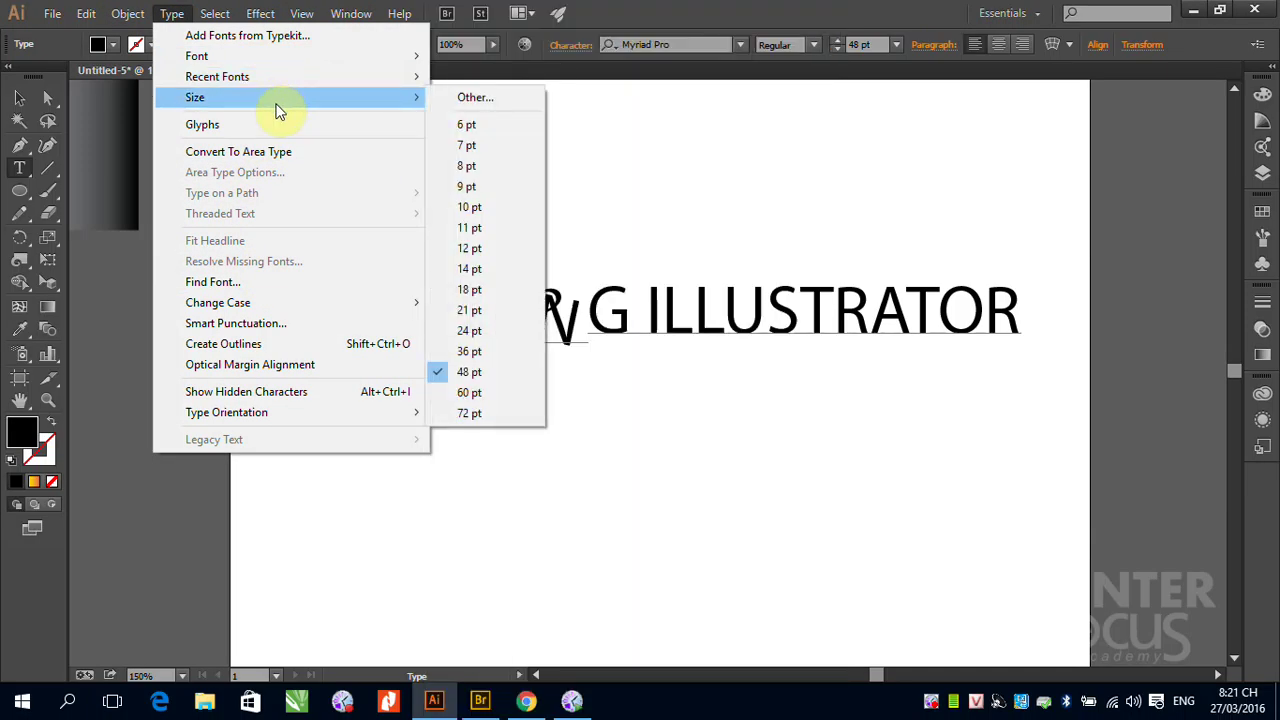
pyautogui.moveTo(245, 312)
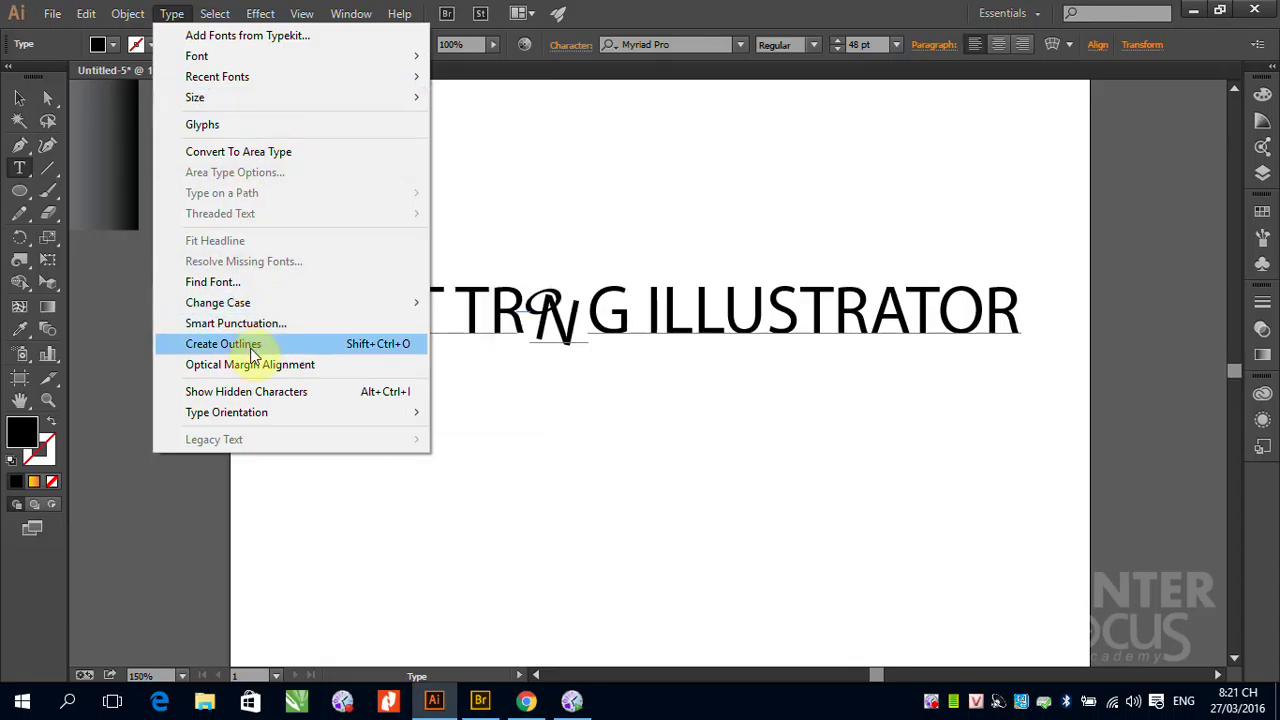
pyautogui.moveTo(302, 13)
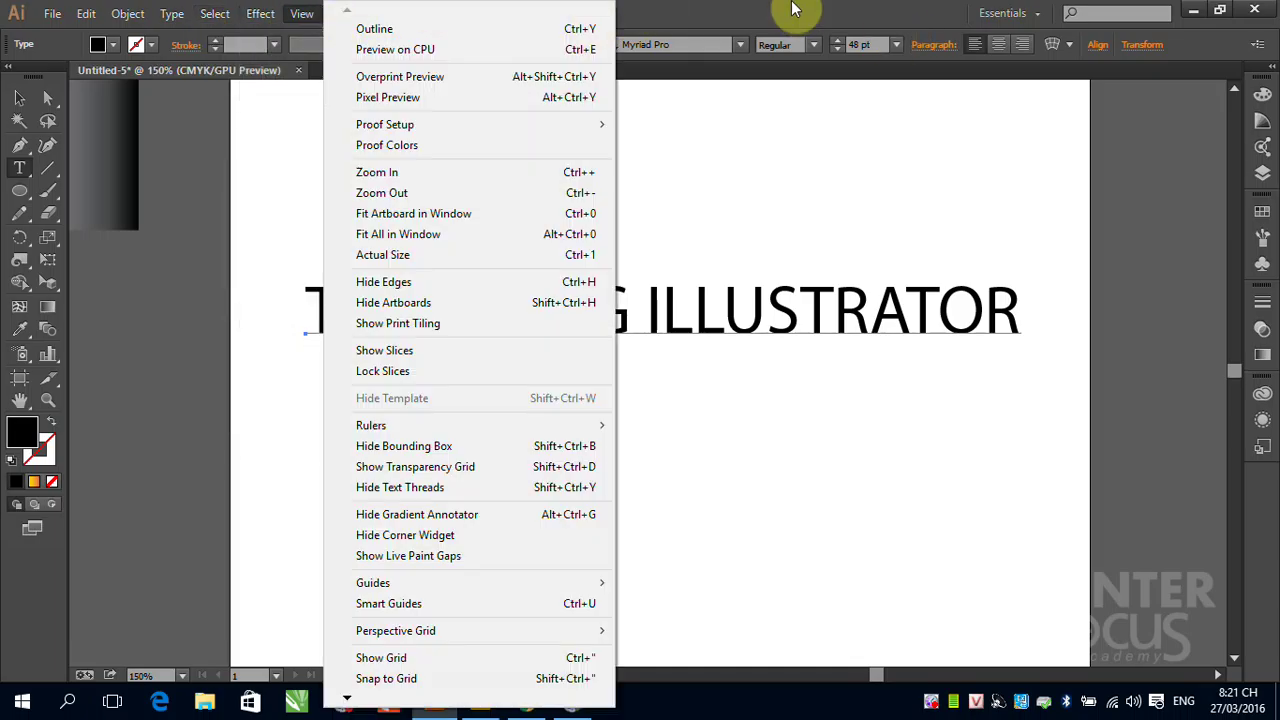
pyautogui.click(780, 10)
# Open the Character panel, place it over the artboard's upper-right edge, and set the text size to 60 pt.
pyautogui.click(355, 13)
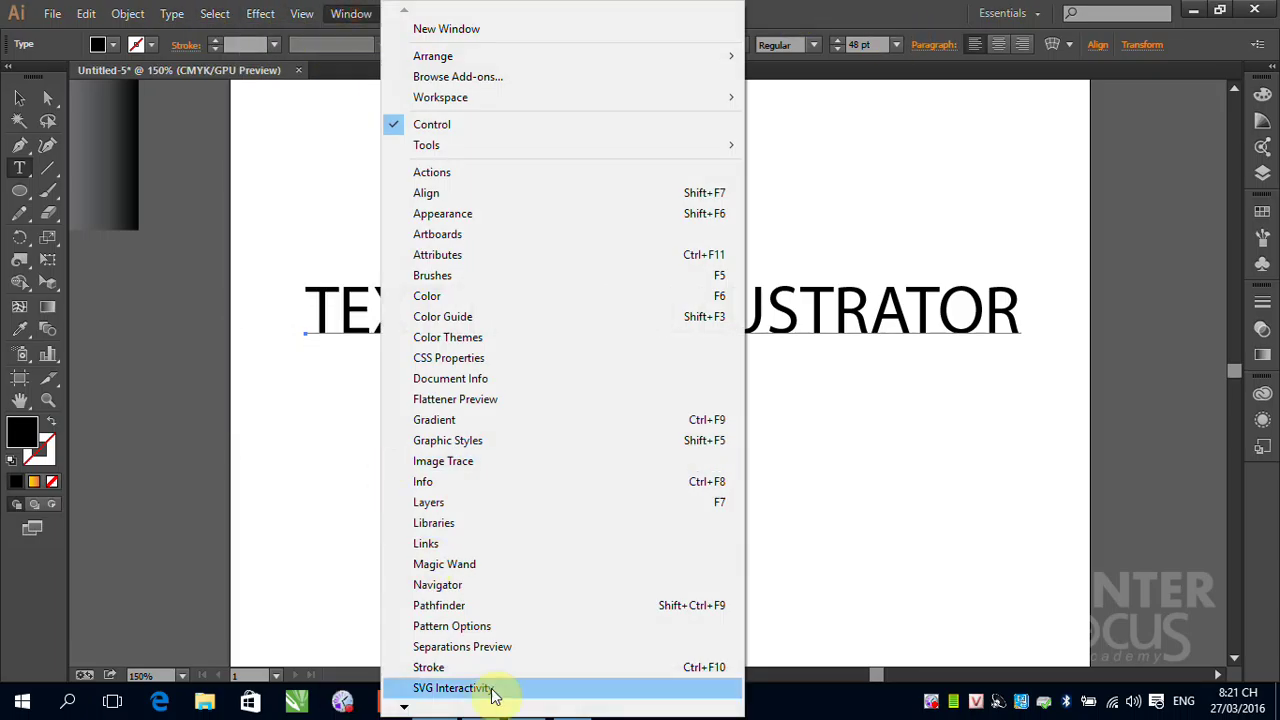
pyautogui.moveTo(404, 706)
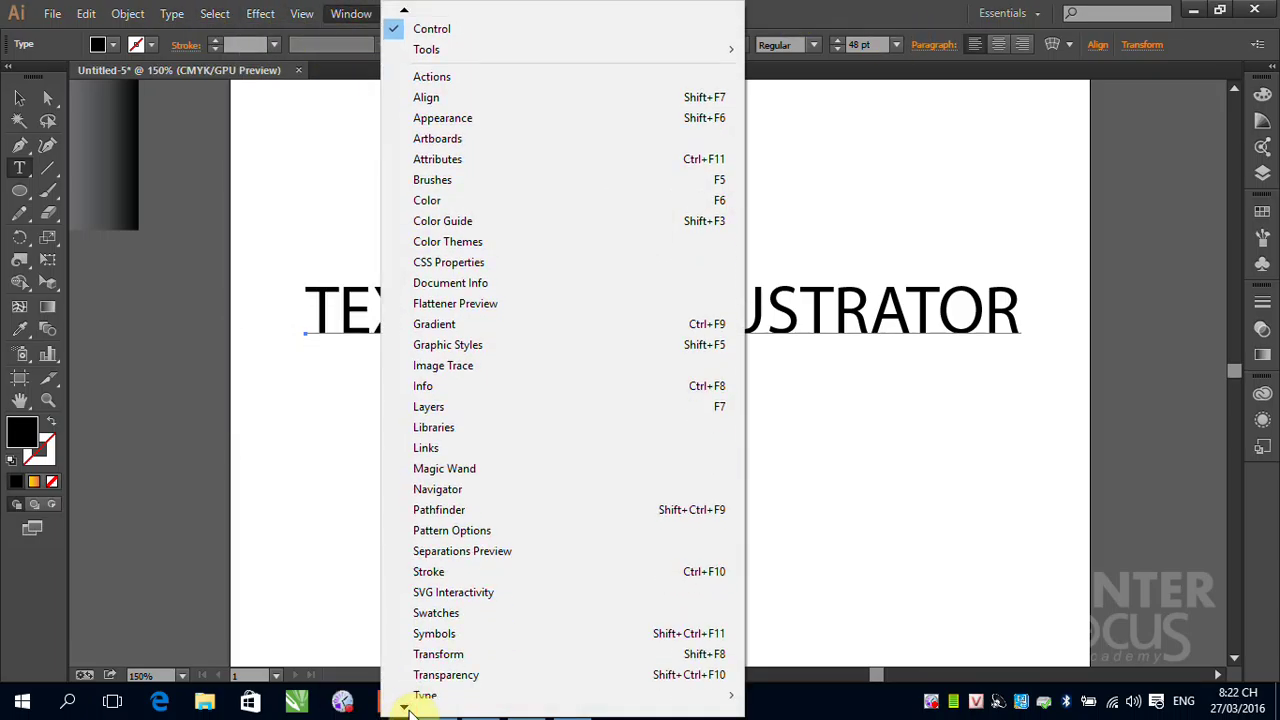
pyautogui.moveTo(445, 552)
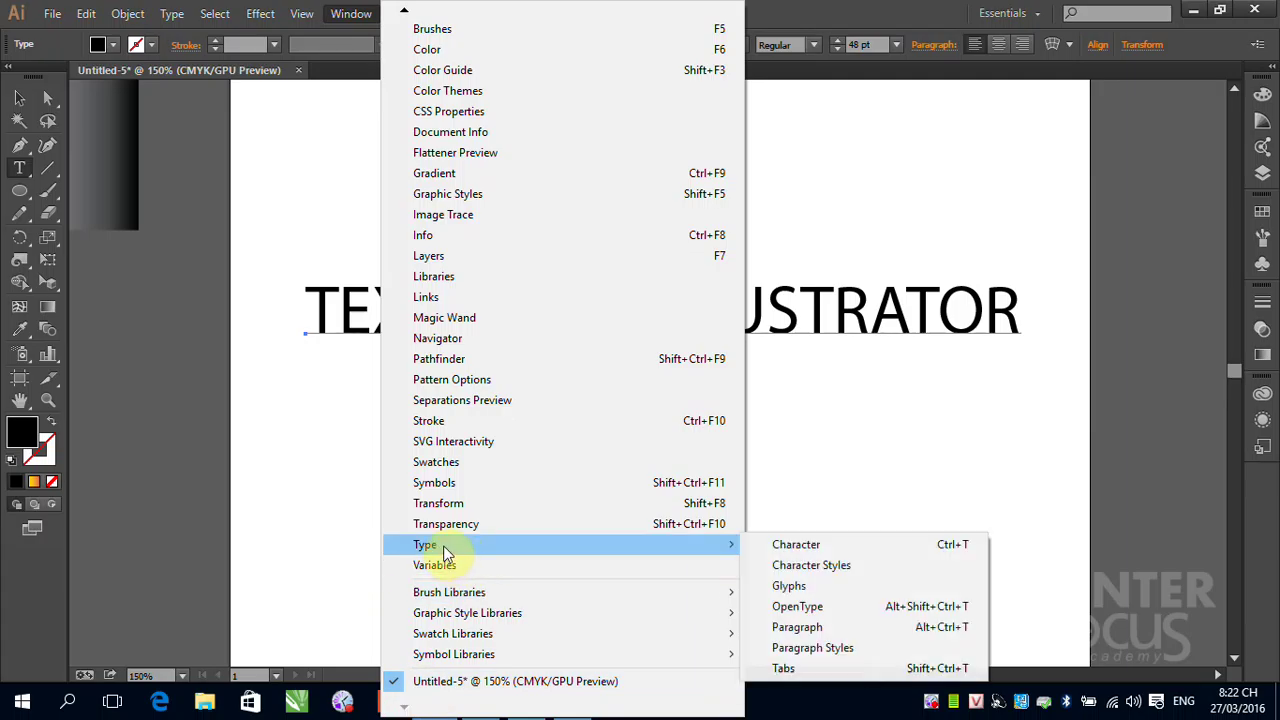
pyautogui.click(796, 544)
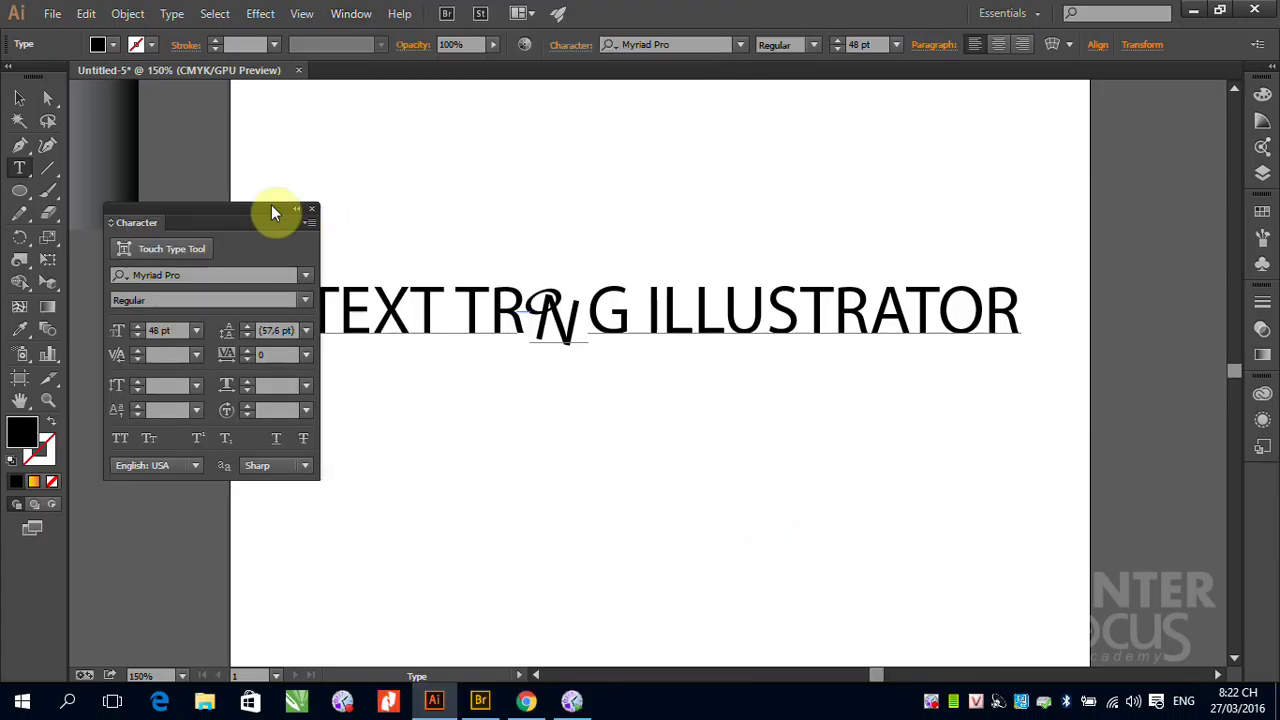
pyautogui.moveTo(271, 212); pyautogui.dragTo(1128, 122)
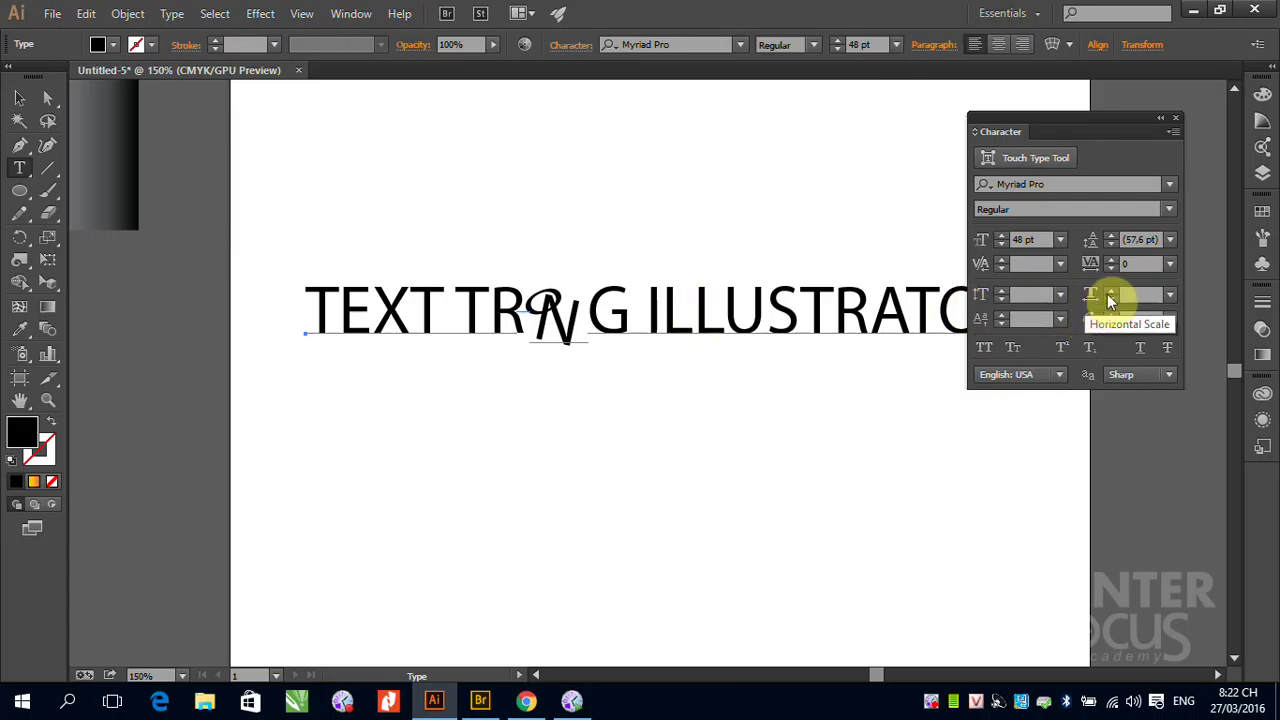
pyautogui.click(1061, 239)
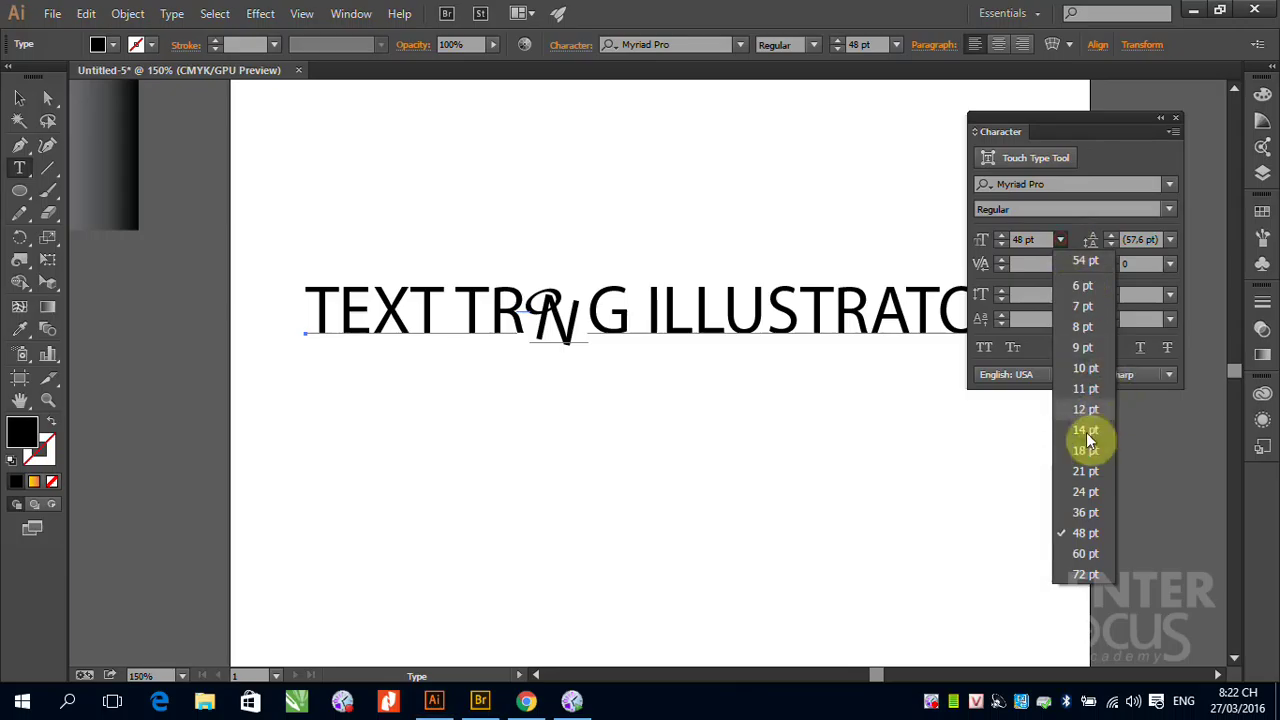
pyautogui.click(1084, 554)
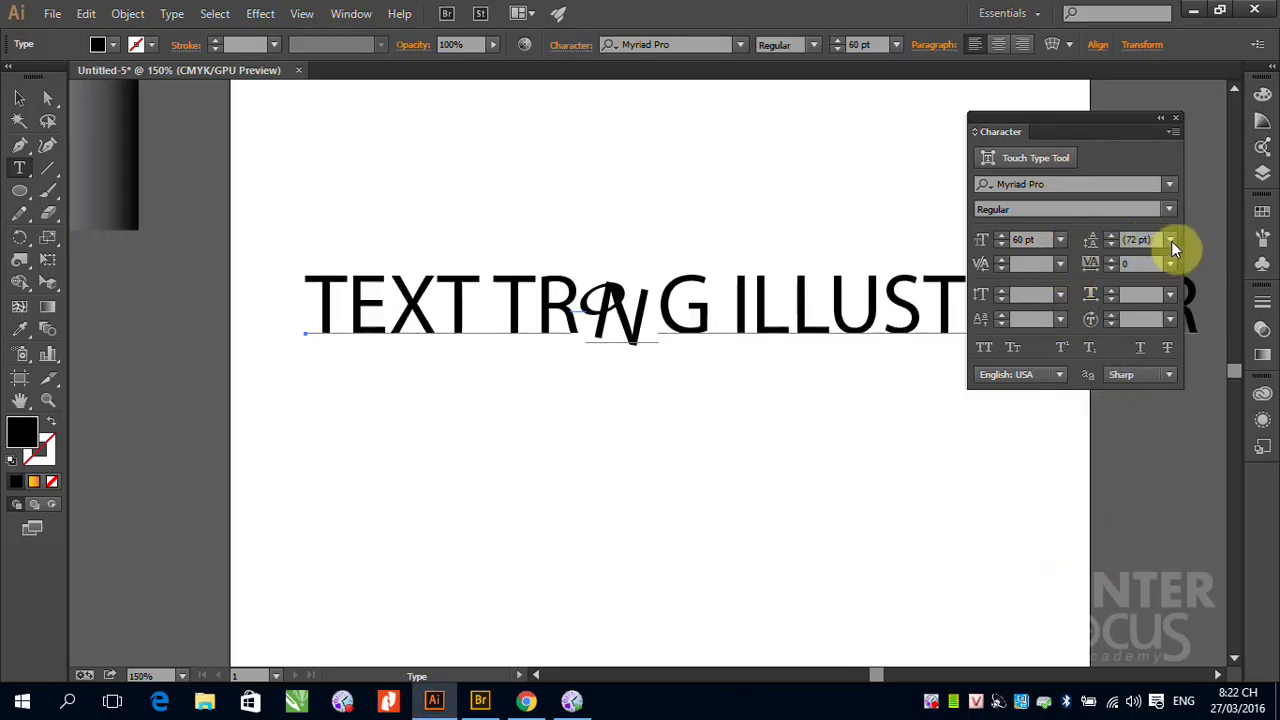
# Try to set the leading of the single-line text to 36 pt.
pyautogui.click(1171, 241)
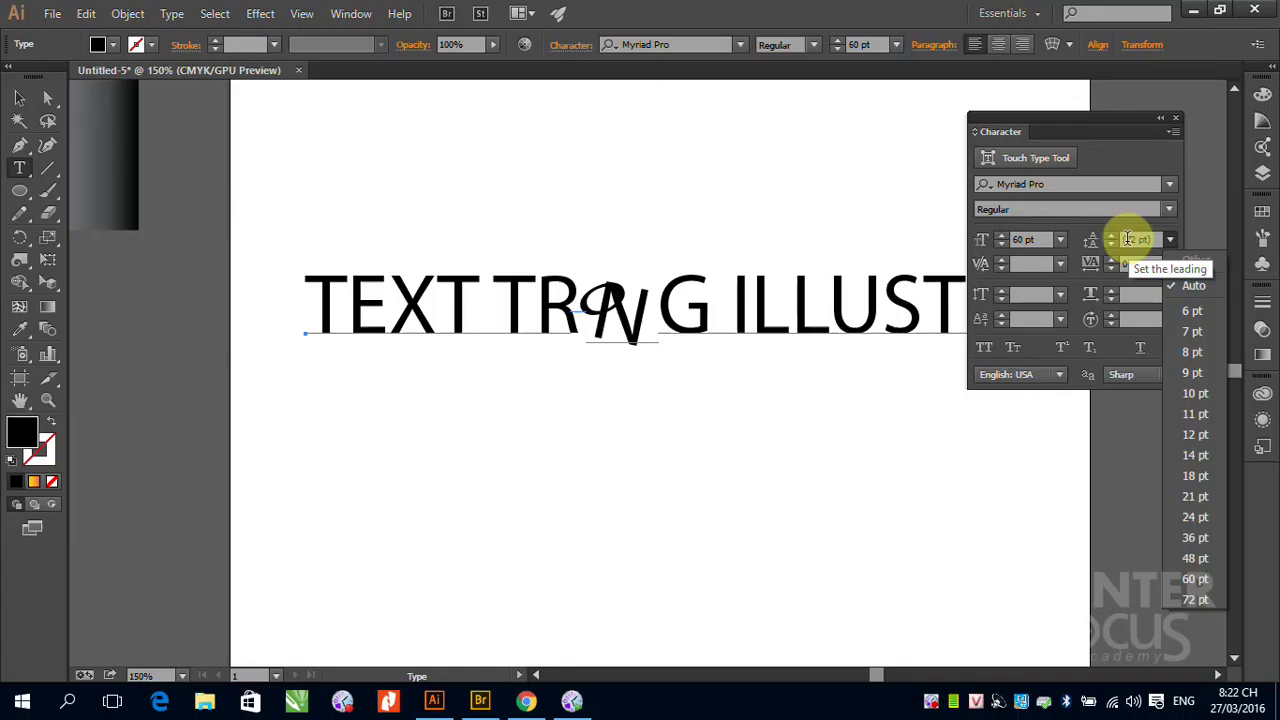
pyautogui.click(1127, 240)
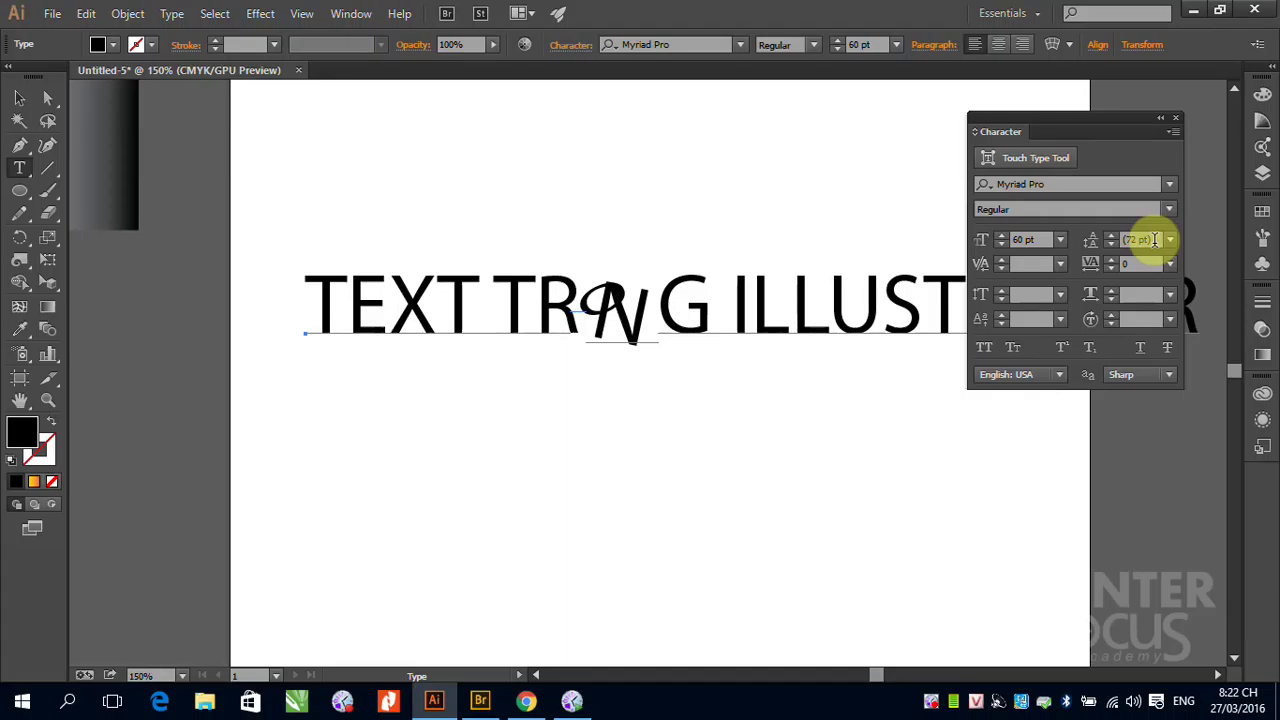
pyautogui.click(1170, 239)
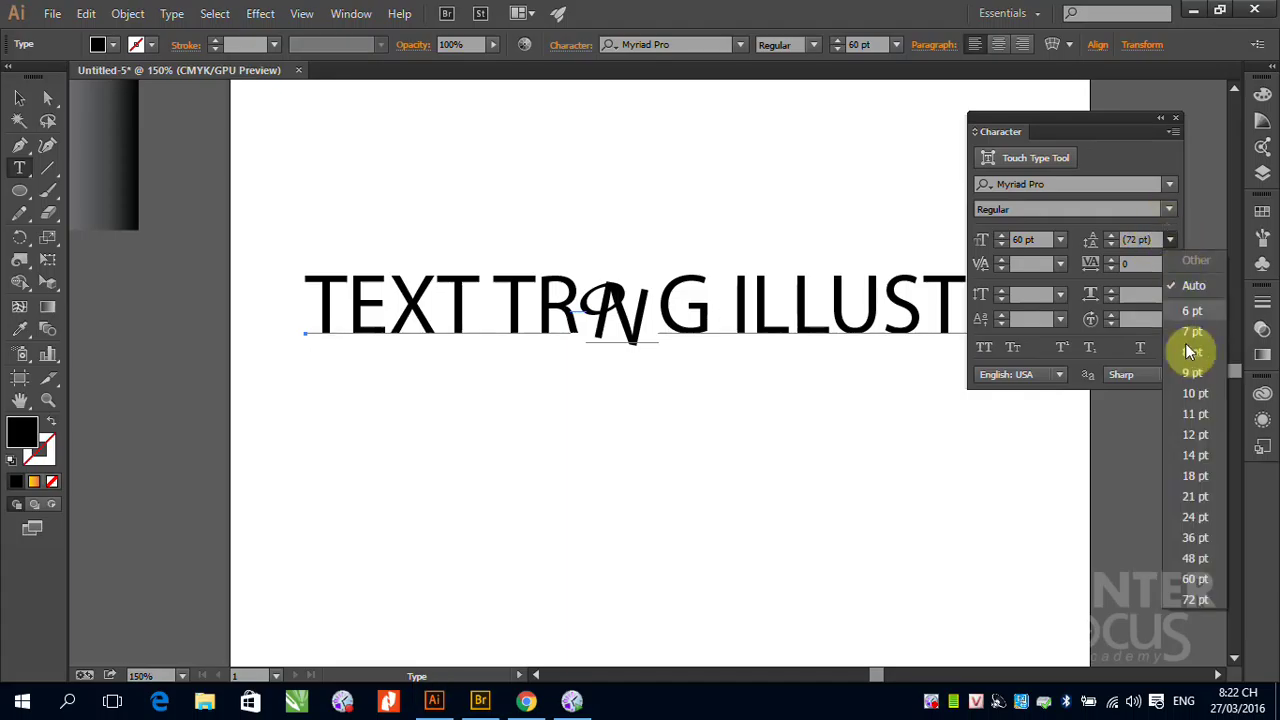
pyautogui.click(1199, 540)
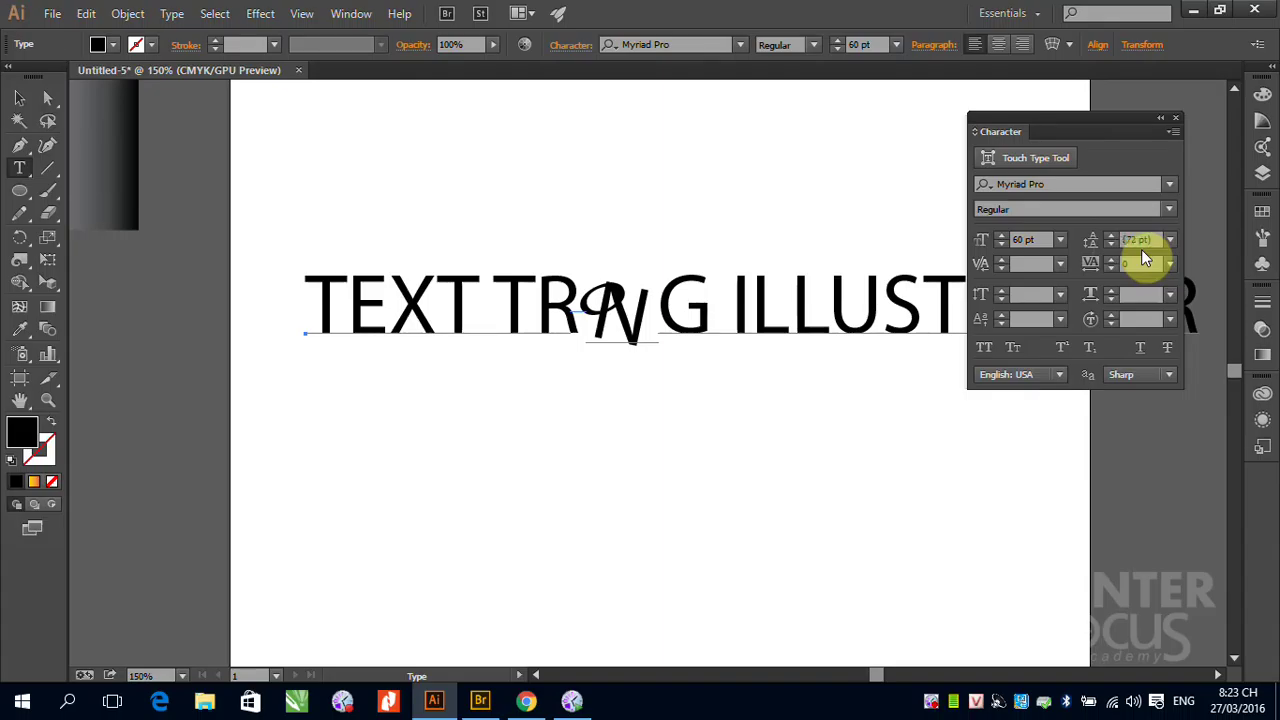
pyautogui.hotkey('ctrl', 'z')
# Insert a line break before "ILLUSTRATOR" with the Type tool and select the two-line text as an object.
pyautogui.click(20, 167)
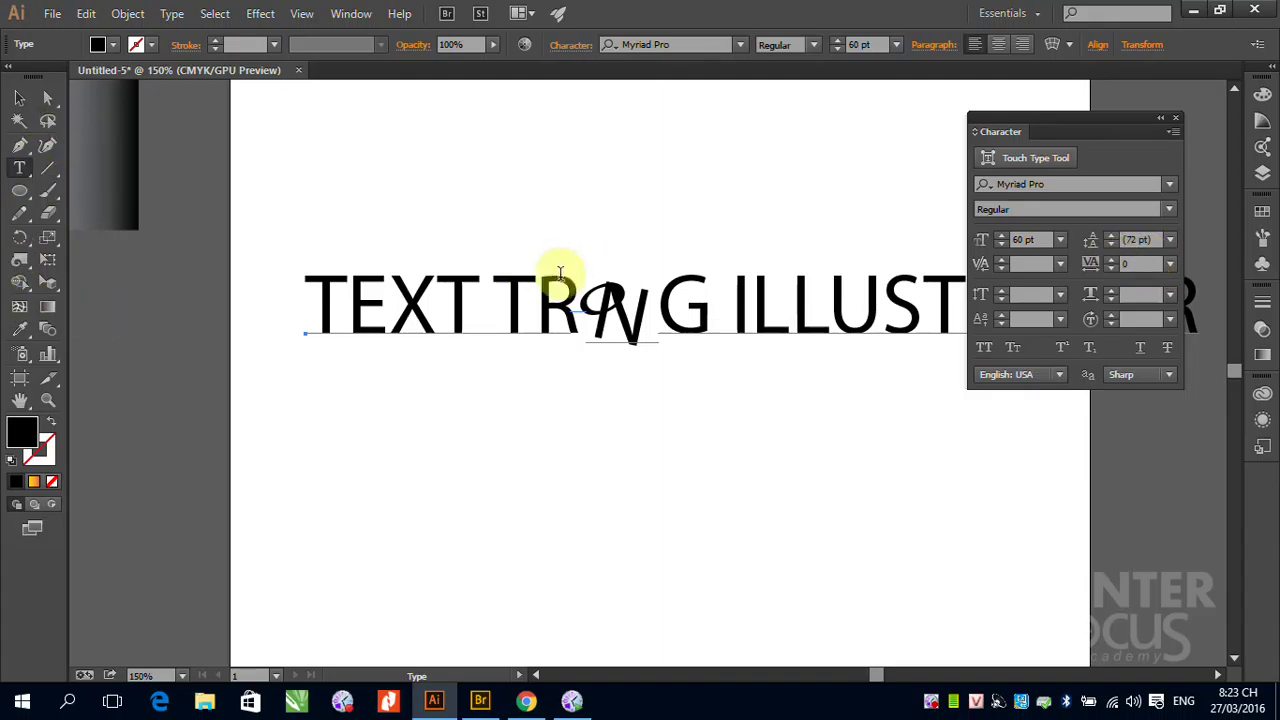
pyautogui.click(740, 308)
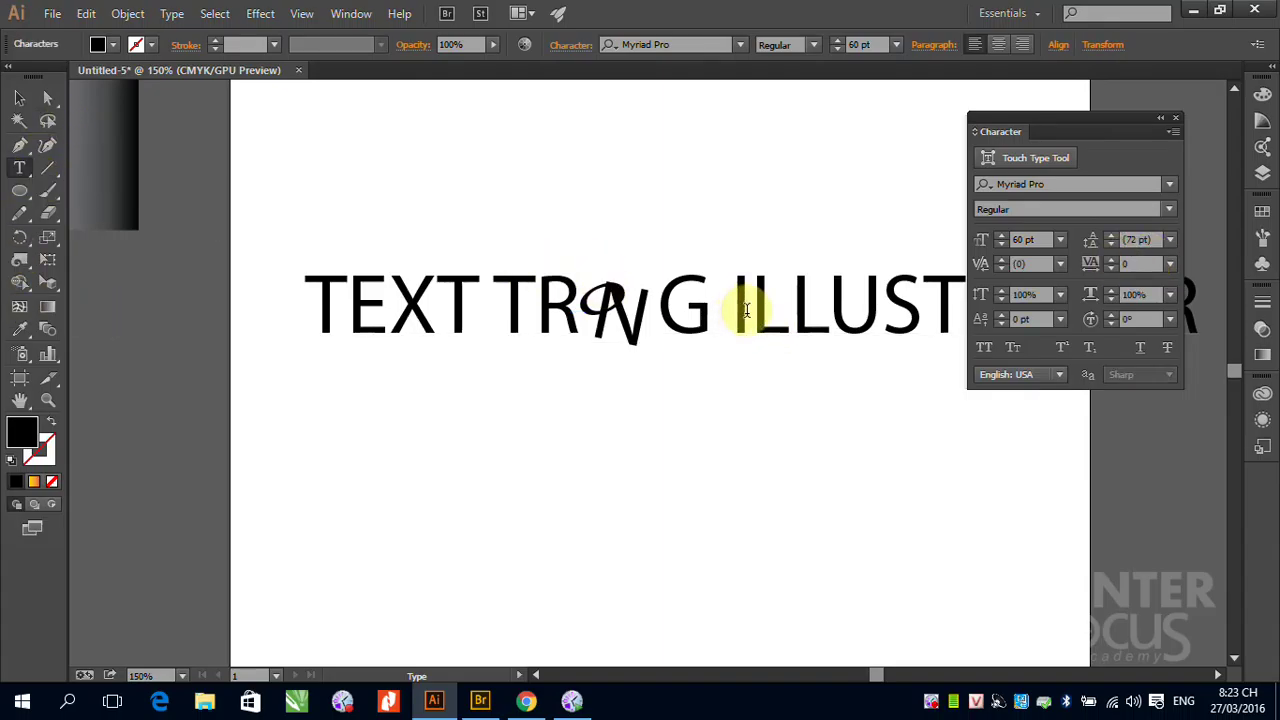
pyautogui.press('Return')
pyautogui.click(20, 100)
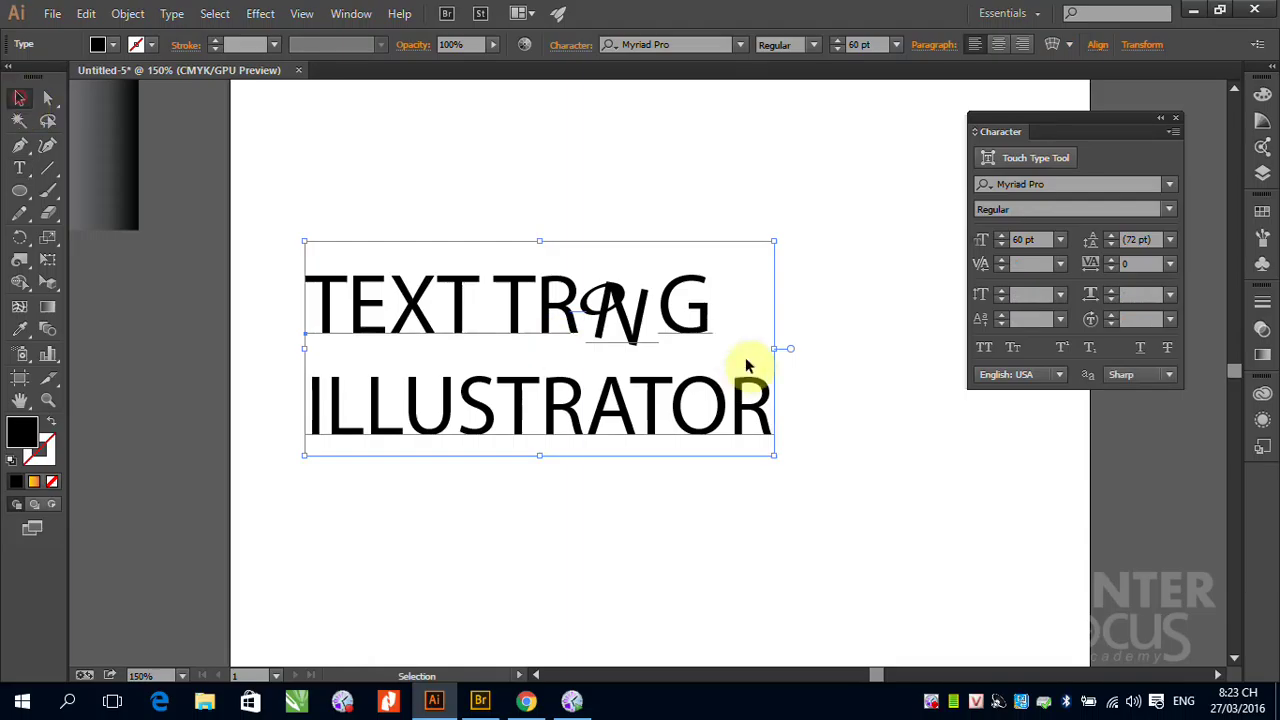
# Try leading values of 48 pt and 14 pt on the two-line text, and settle on 72 pt.
pyautogui.click(1172, 246)
pyautogui.click(1188, 570)
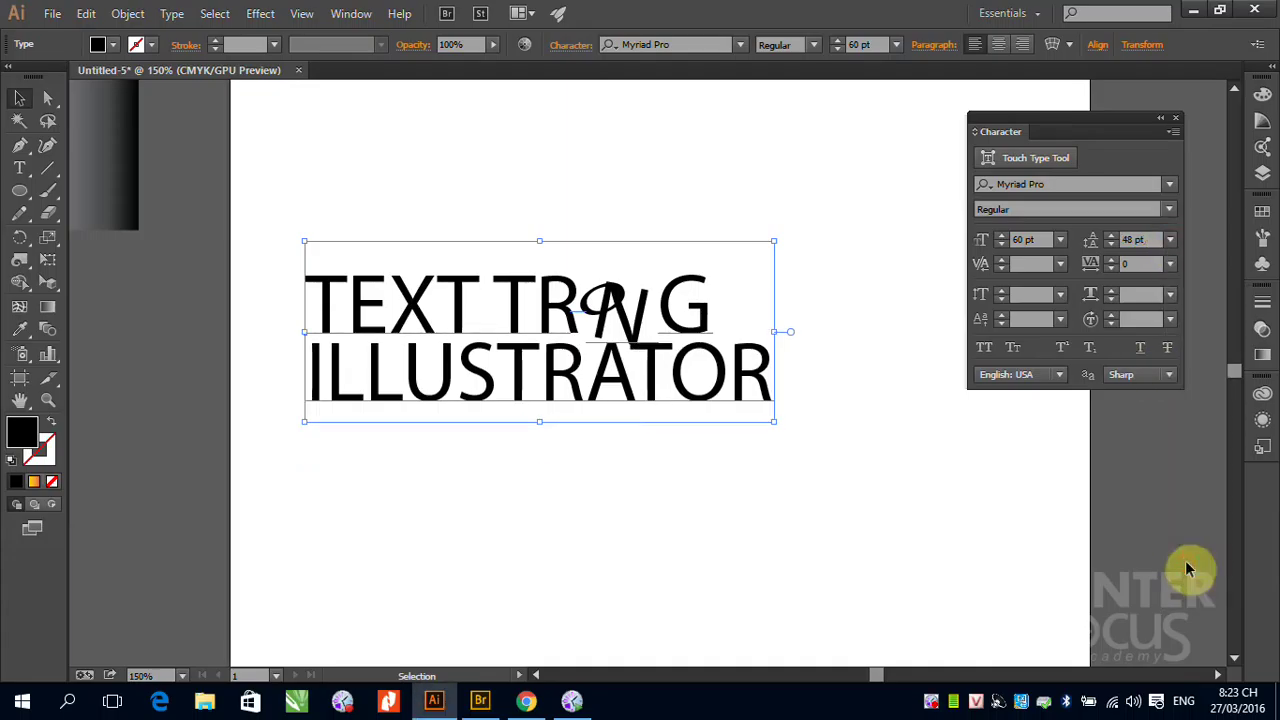
pyautogui.click(1170, 241)
pyautogui.click(1196, 456)
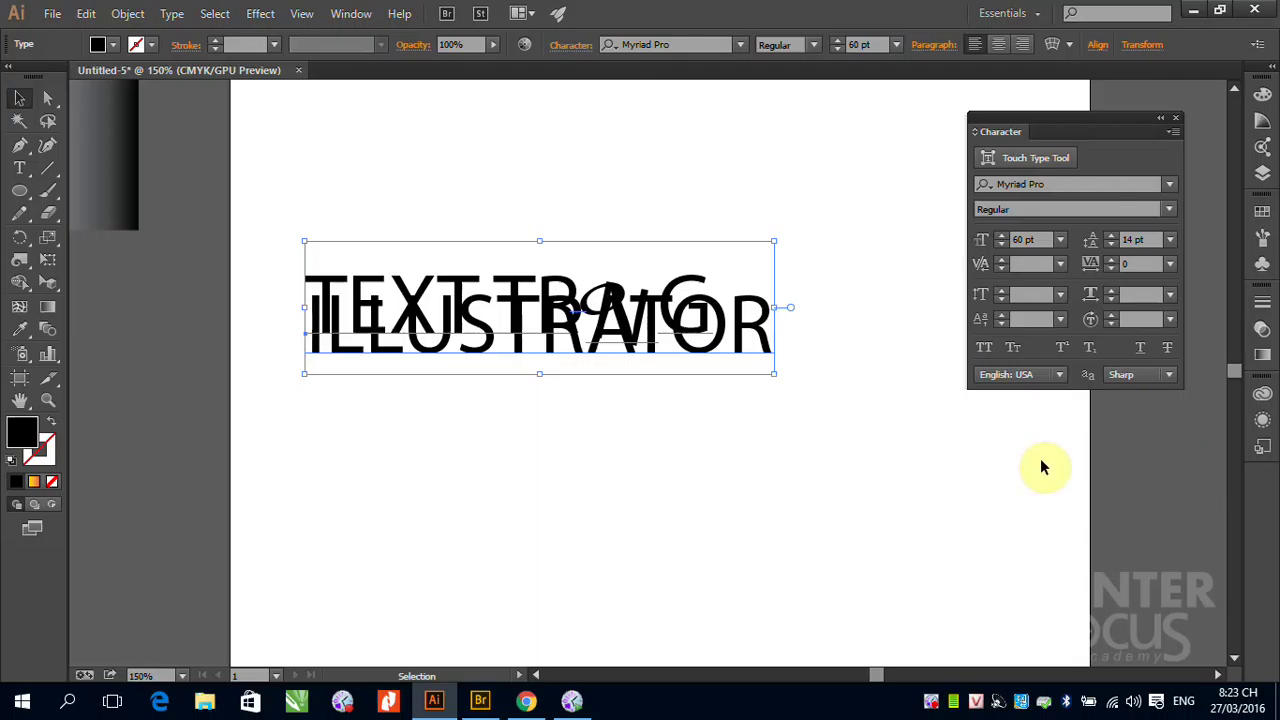
pyautogui.click(1170, 241)
pyautogui.click(1196, 600)
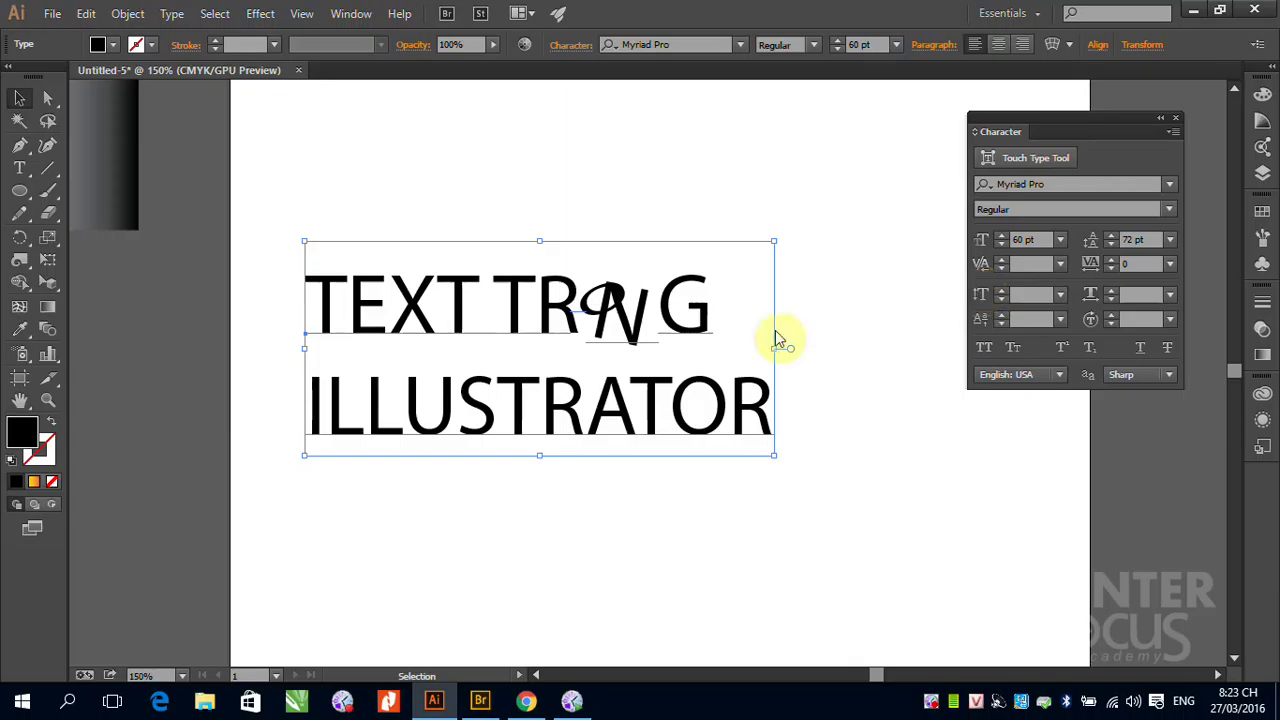
# Set the tracking of the two-line text to -50.
pyautogui.click(19, 168)
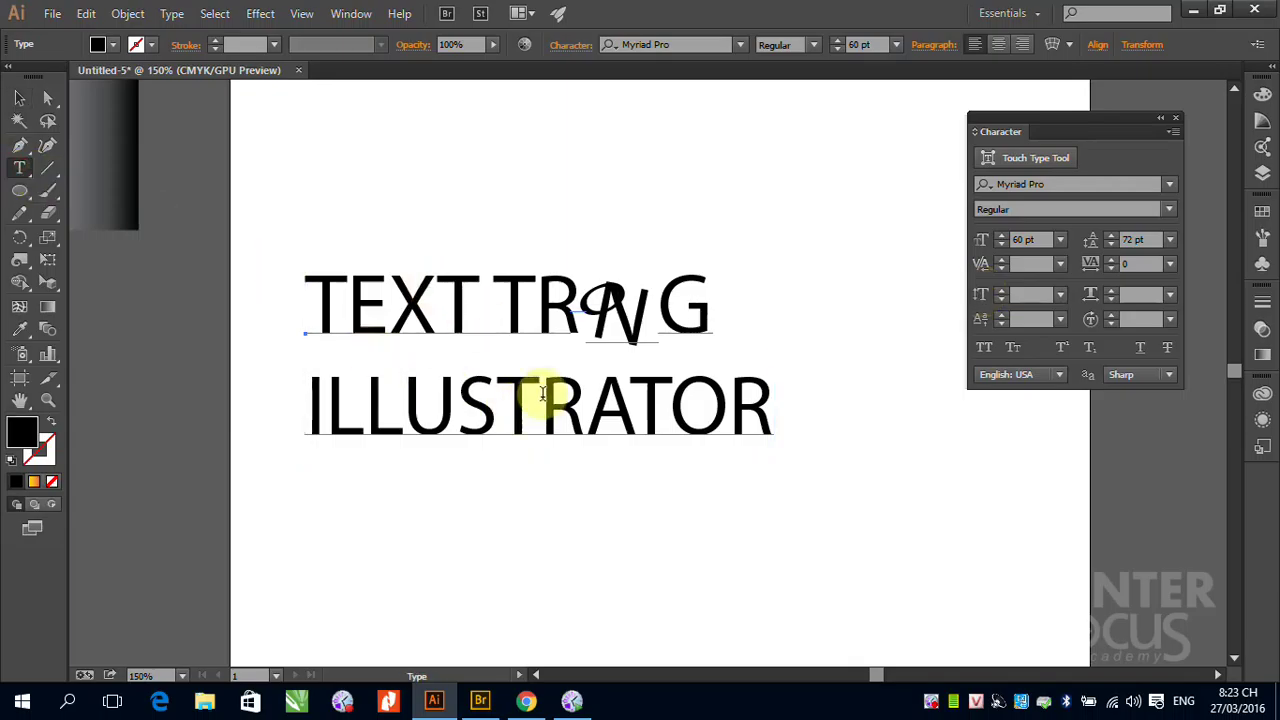
pyautogui.click(1171, 264)
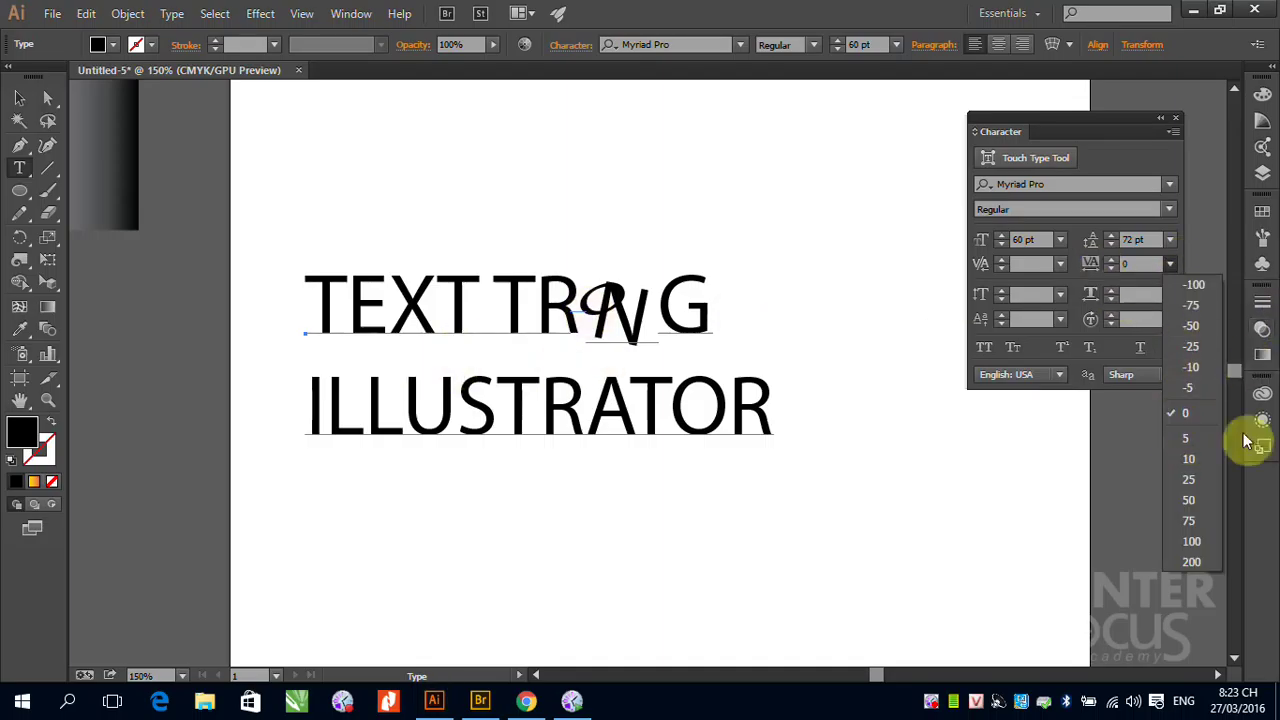
pyautogui.click(1193, 326)
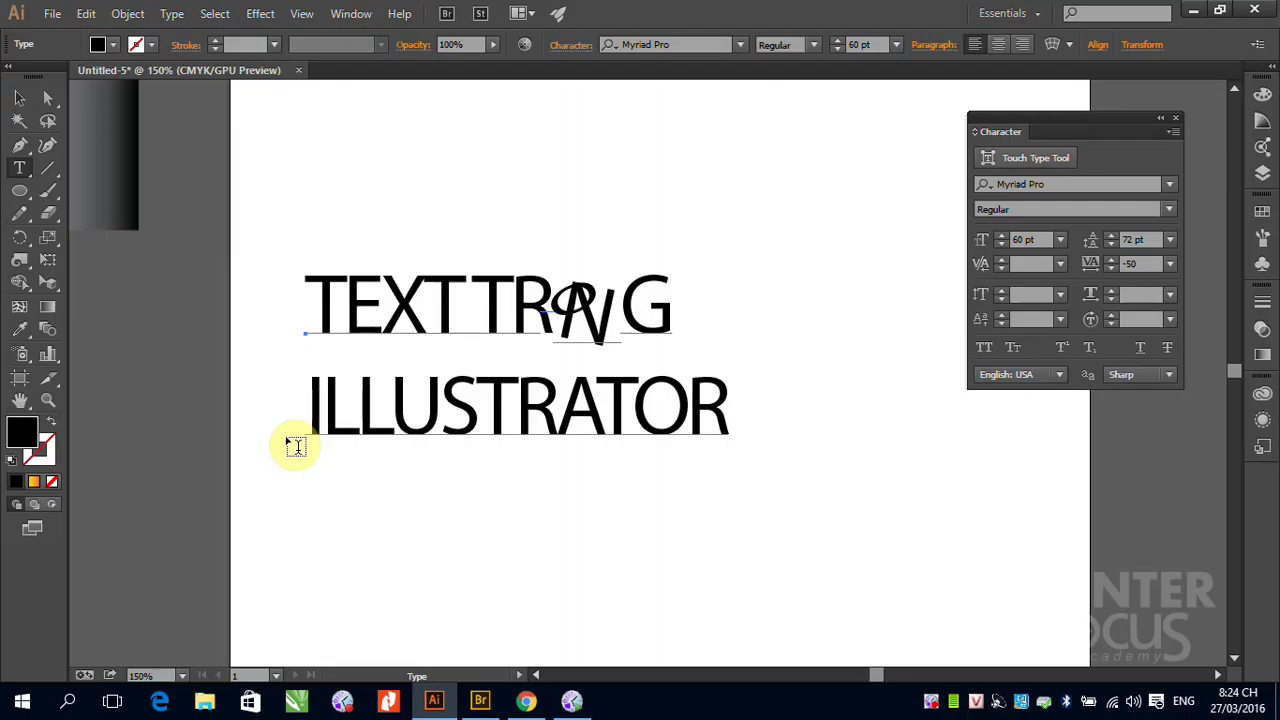
# Reset the two-line text's tracking to 0 and set the kerning between E and X in "TEXT" to -50.
pyautogui.hotkey('ctrl', 'alt', 'q')
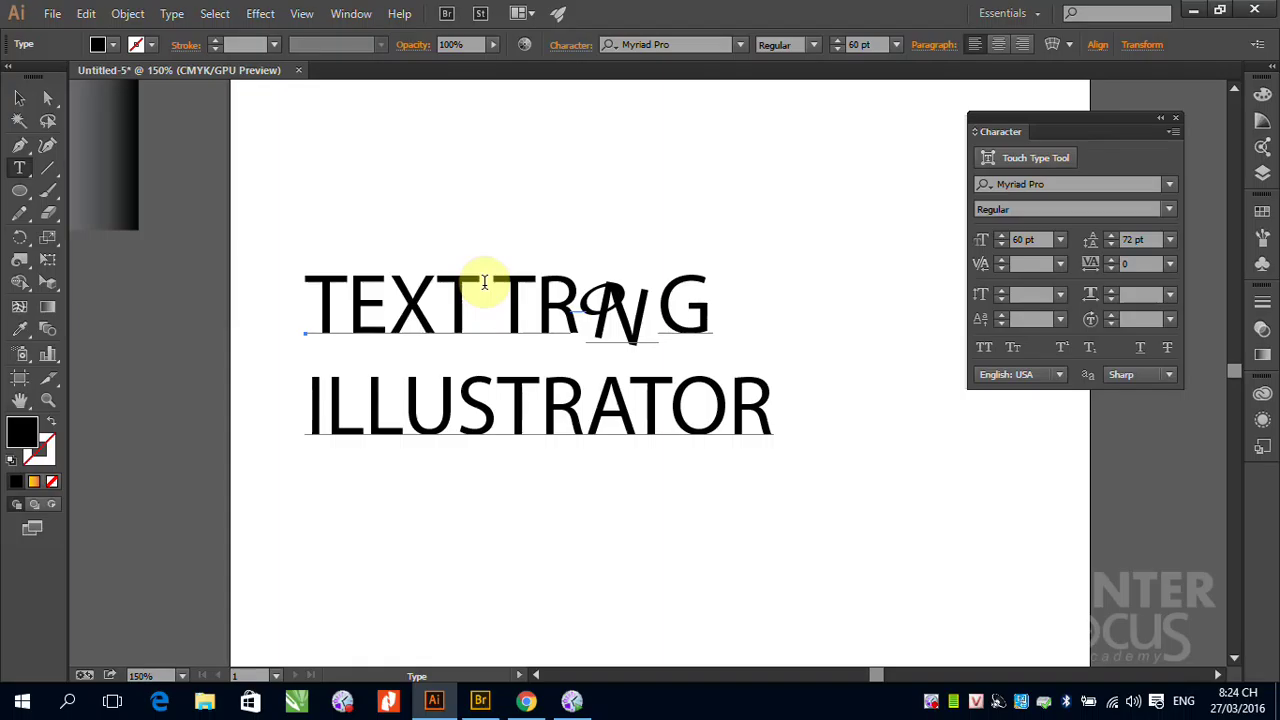
pyautogui.click(398, 312)
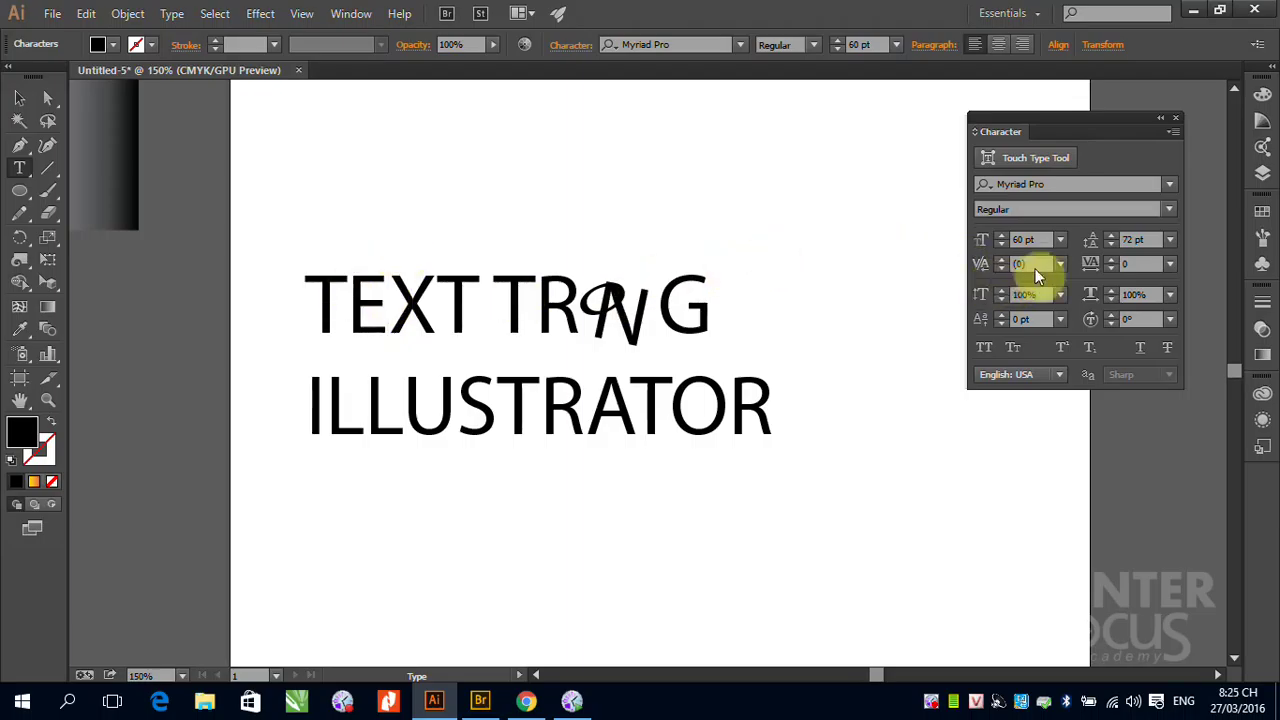
pyautogui.click(1061, 264)
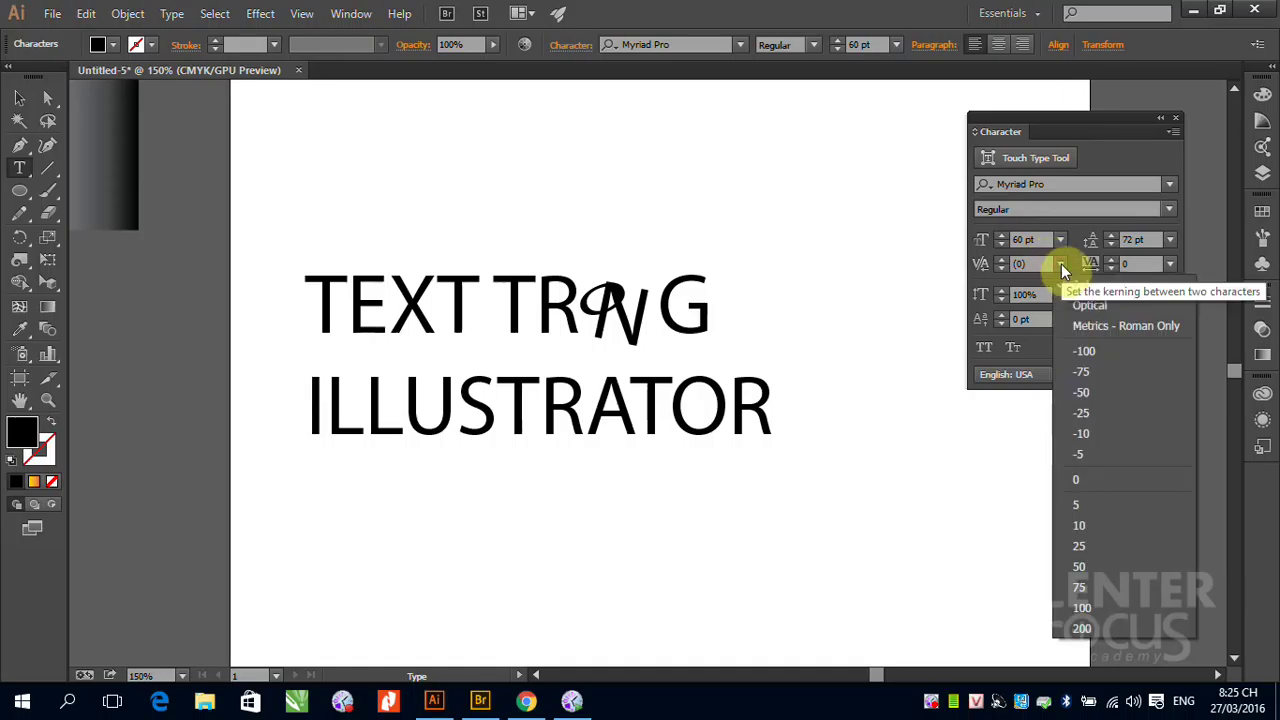
pyautogui.click(1085, 394)
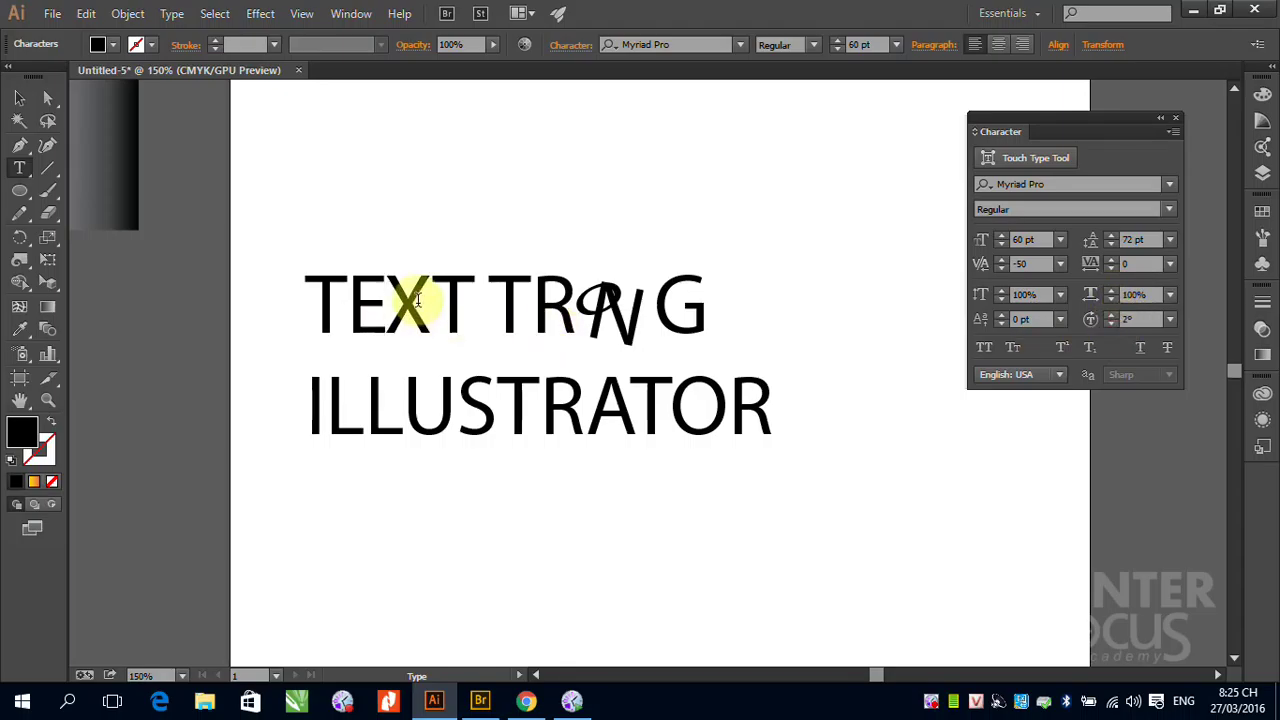
# Rotate the last T of "TEXT" to 13° with the character rotation setting.
pyautogui.moveTo(432, 300); pyautogui.dragTo(477, 300)
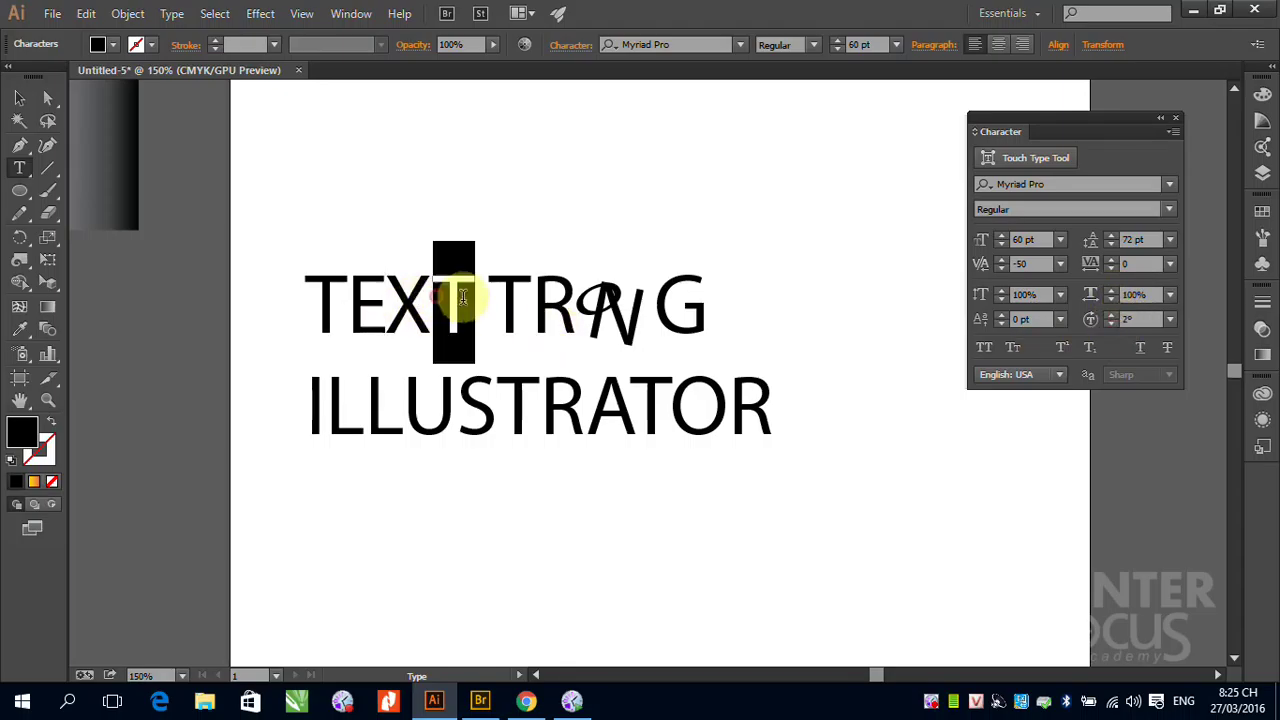
pyautogui.click(1111, 316)
pyautogui.click(1111, 316)
pyautogui.click(1111, 317)
pyautogui.click(1111, 318)
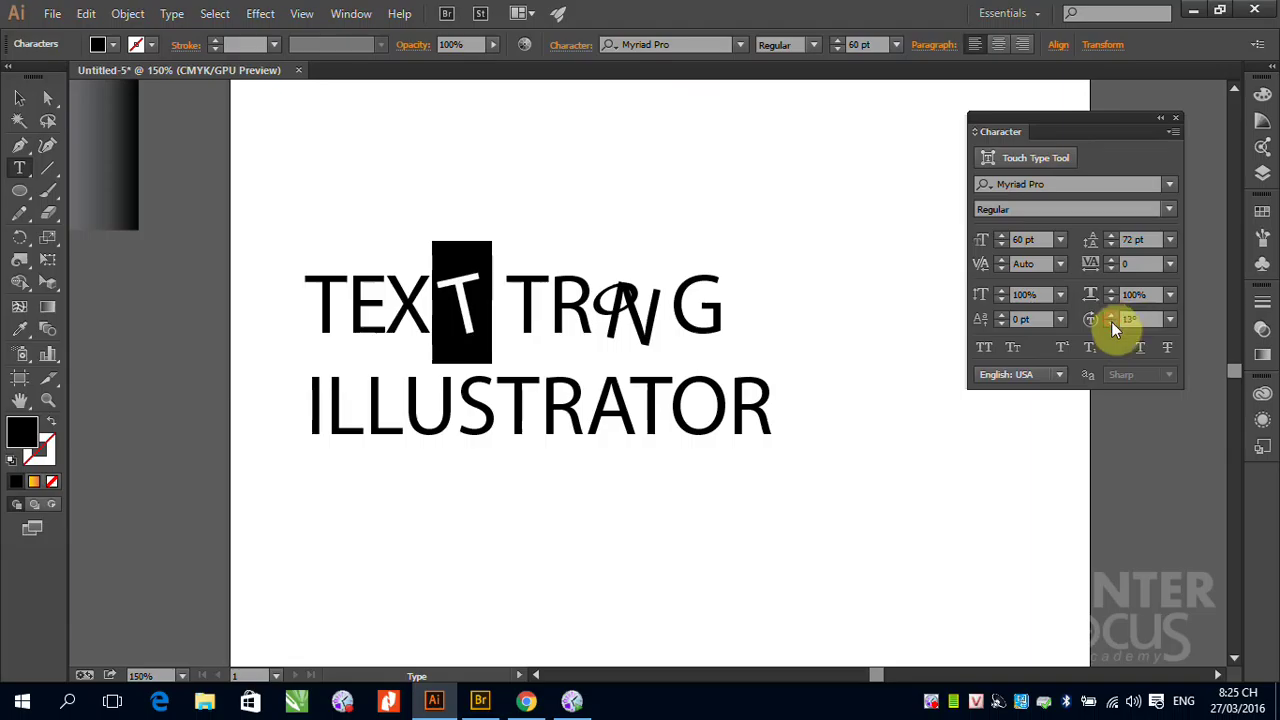
# Undo the character rotation changes on the last T of "TEXT" one after another.
pyautogui.click(20, 98)
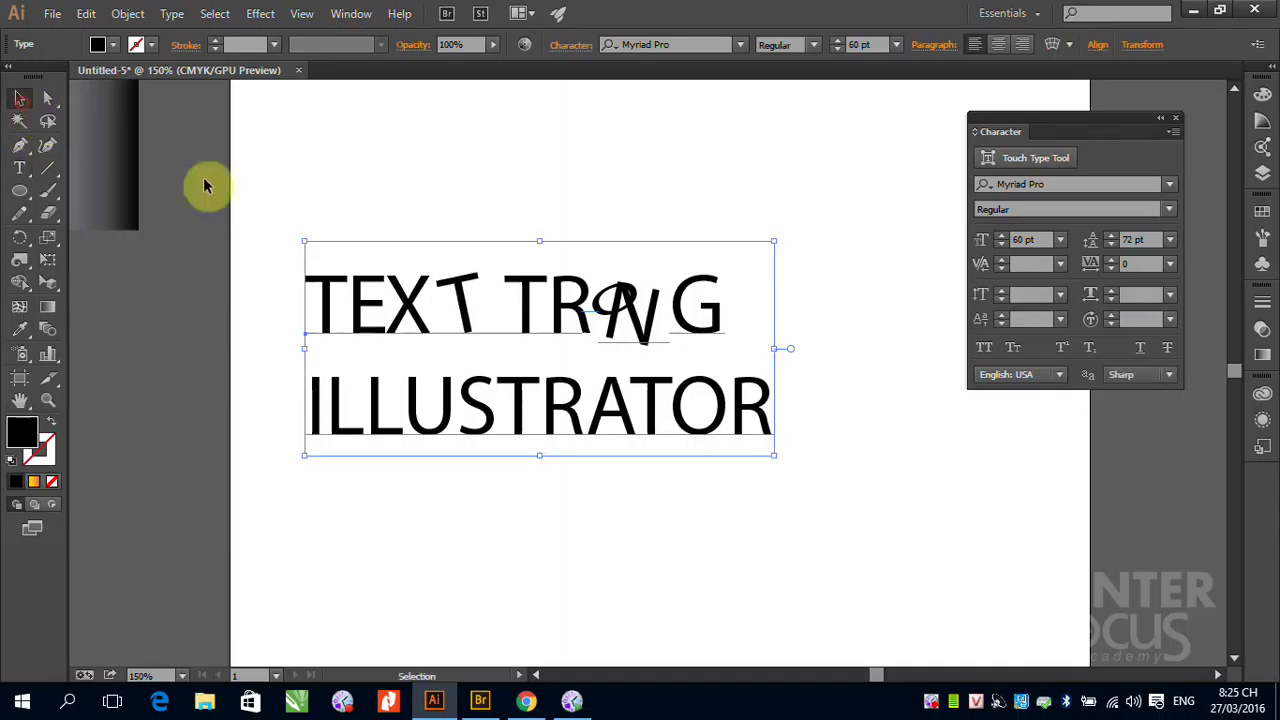
pyautogui.doubleClick(425, 265)
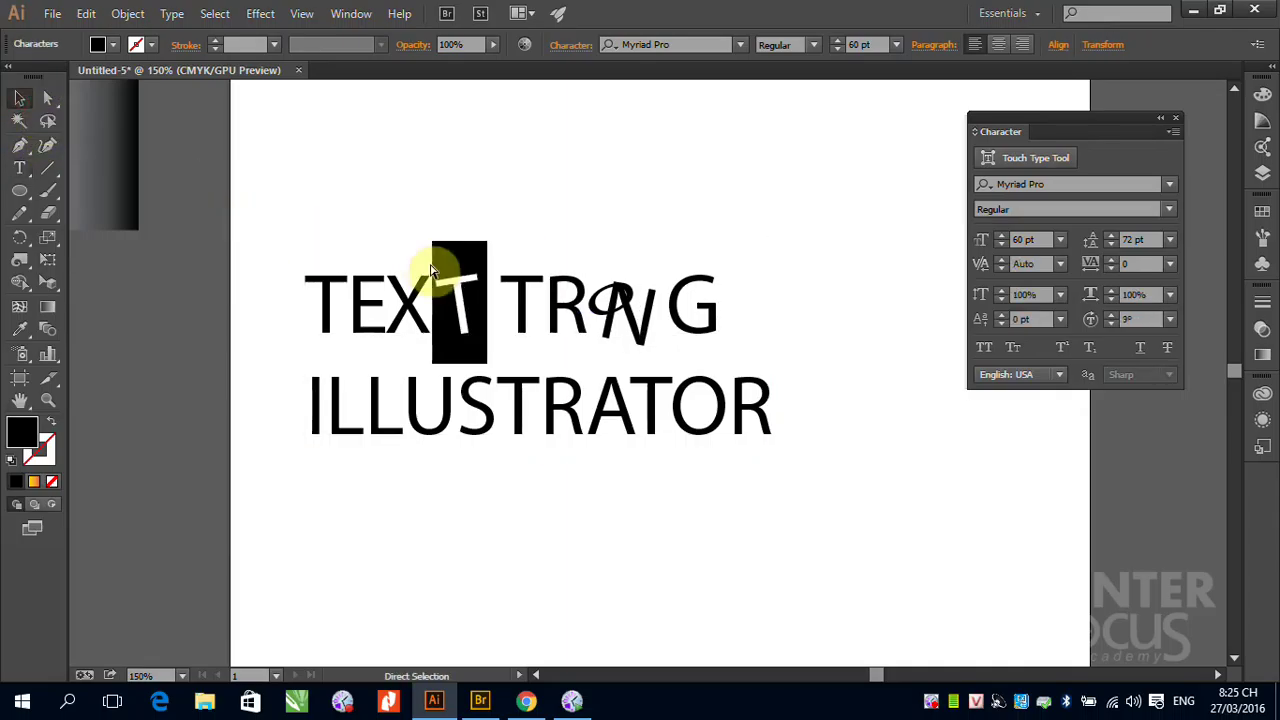
pyautogui.hotkey('ctrl', 'z')
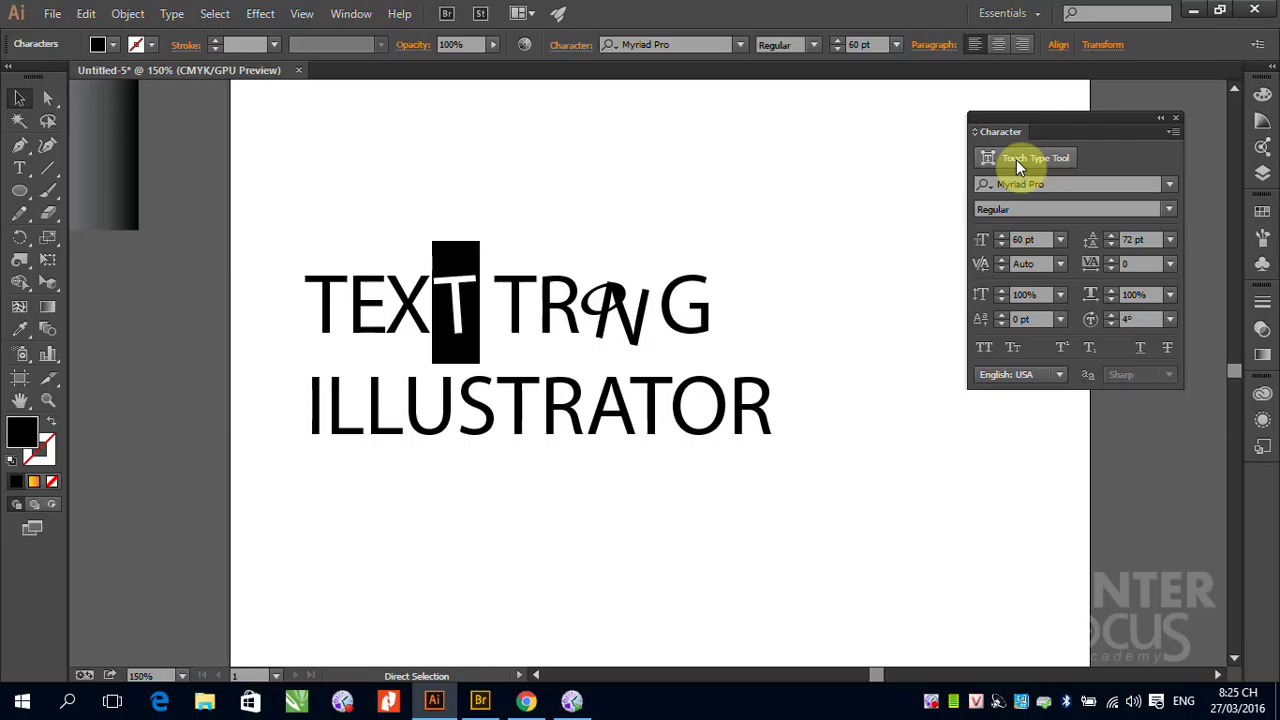
pyautogui.hotkey('ctrl', 'z')
pyautogui.hotkey('ctrl', 'z')
pyautogui.hotkey('ctrl', 'z')
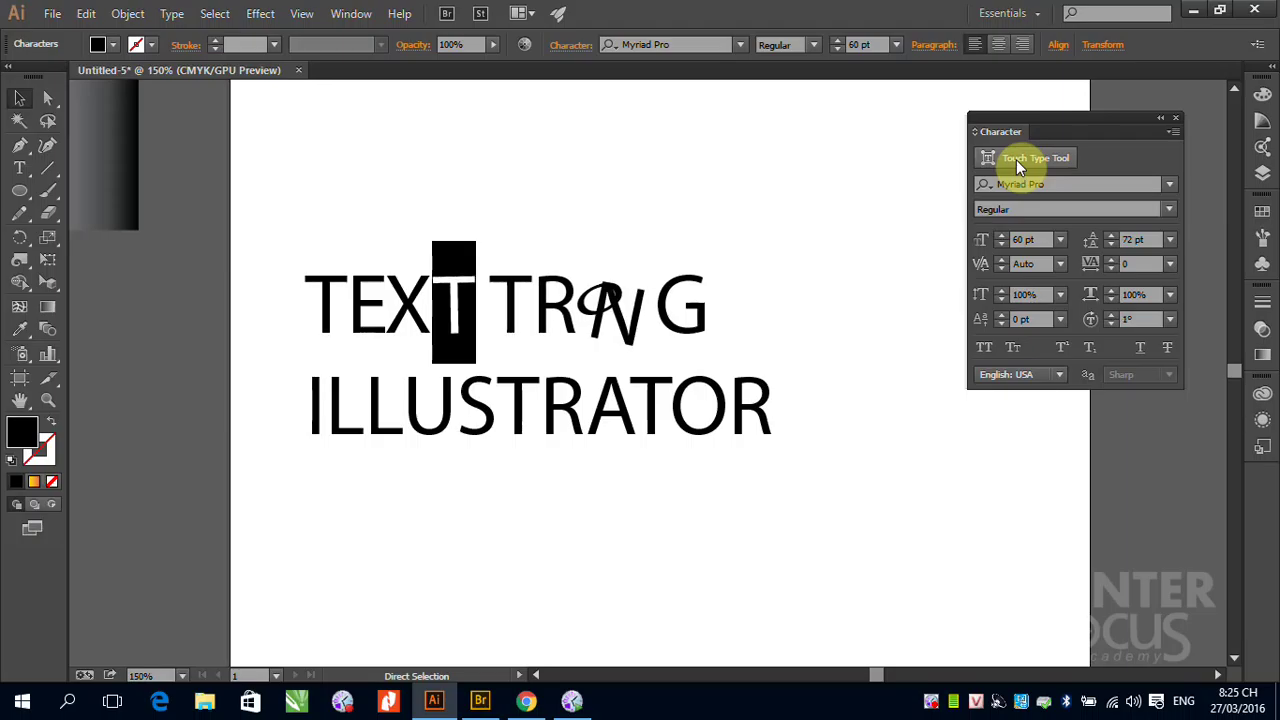
# Rotate the last T of "TEXT" counterclockwise to about 19° with the Touch Type tool and select the whole text object.
pyautogui.click(1017, 170)
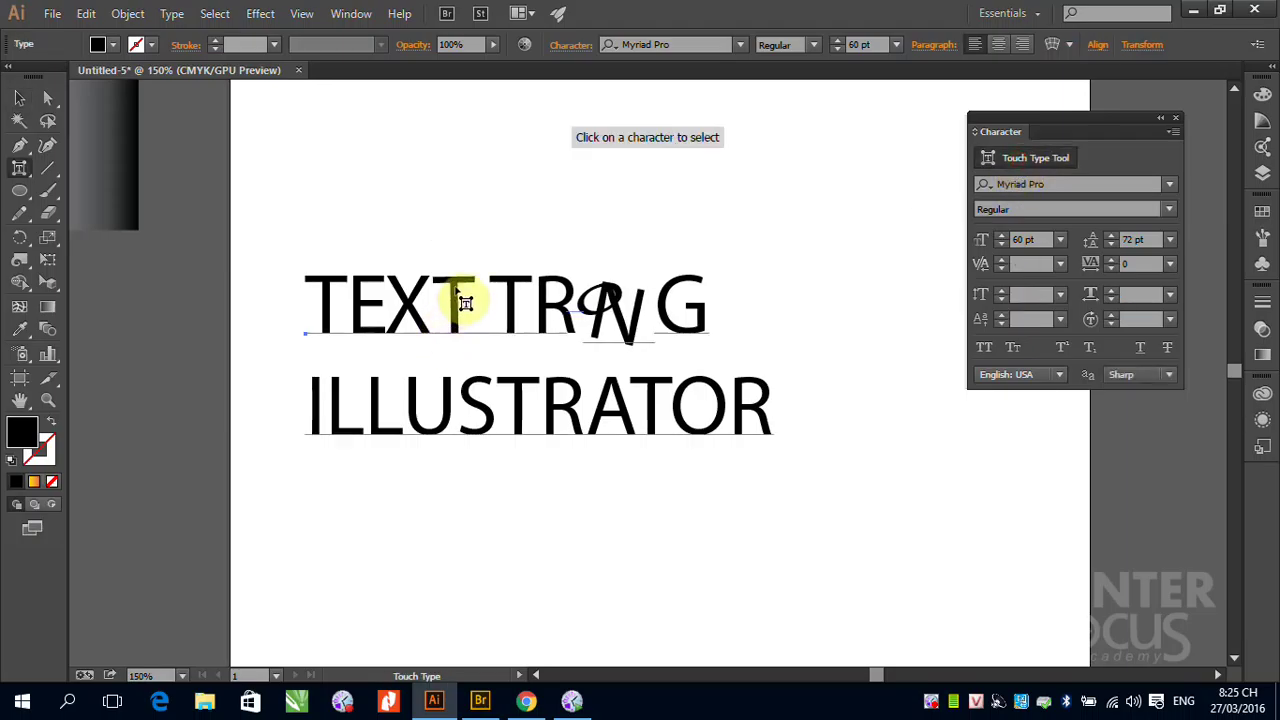
pyautogui.click(450, 290)
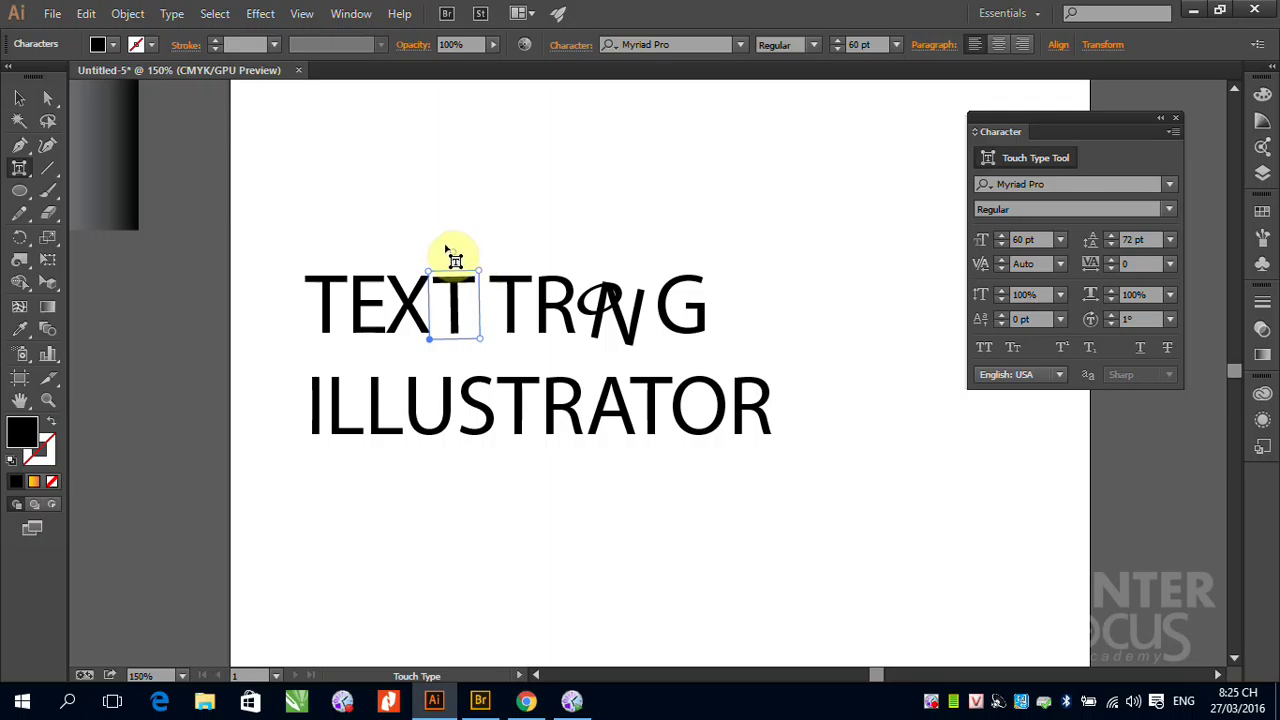
pyautogui.moveTo(451, 256); pyautogui.dragTo(398, 282)
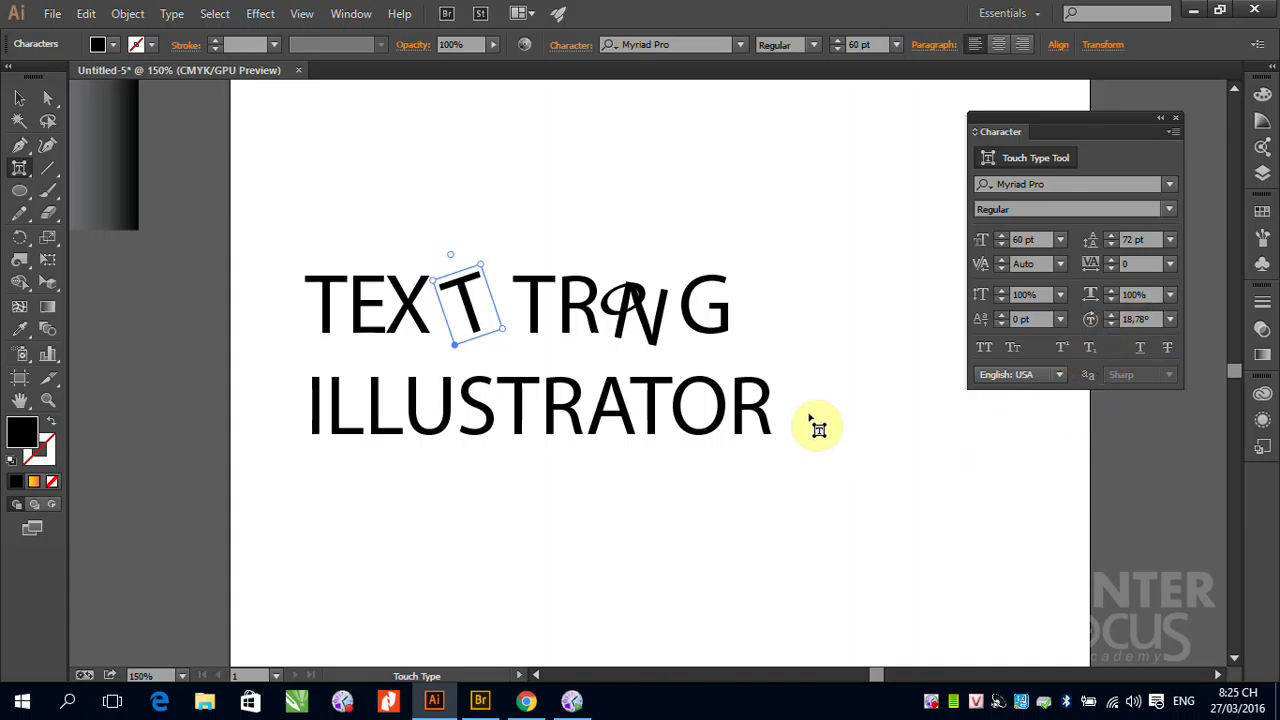
pyautogui.click(22, 104)
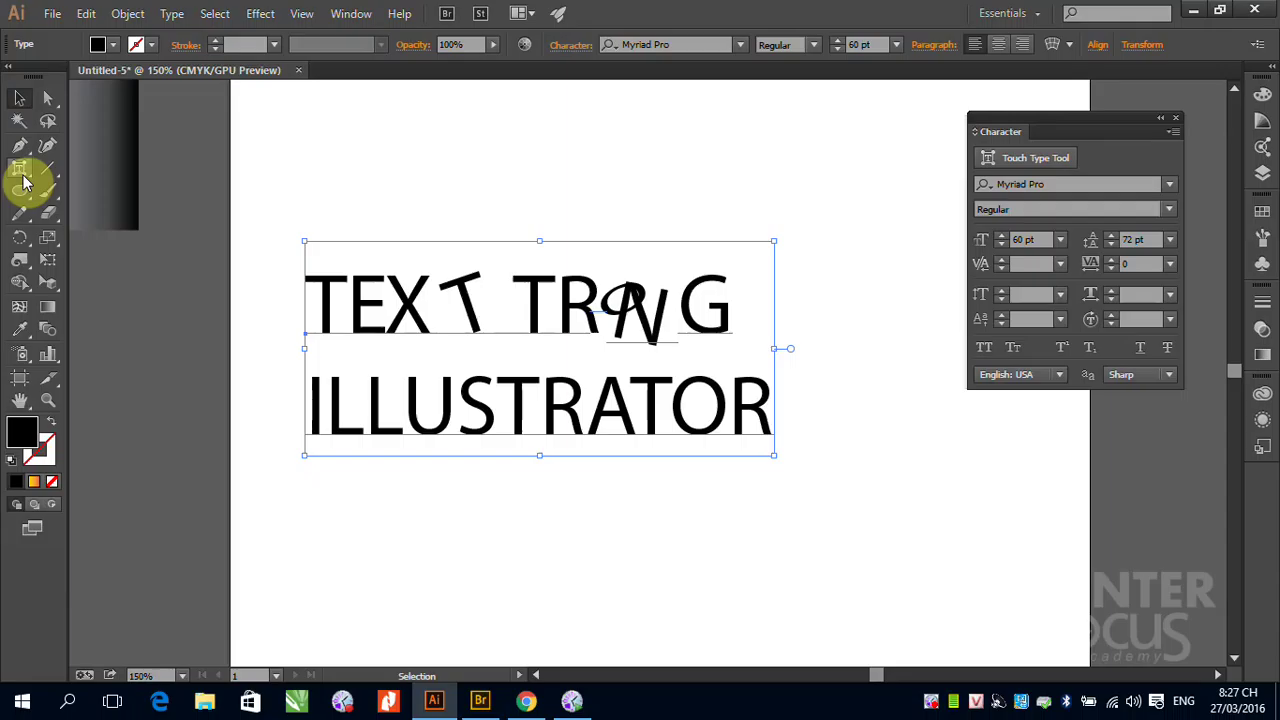
pyautogui.press('Home')
pyautogui.press('Right')
pyautogui.press('Right')
pyautogui.press('Right')
pyautogui.press('Right')
pyautogui.press('Right')
pyautogui.press('Right')
pyautogui.press('Home')
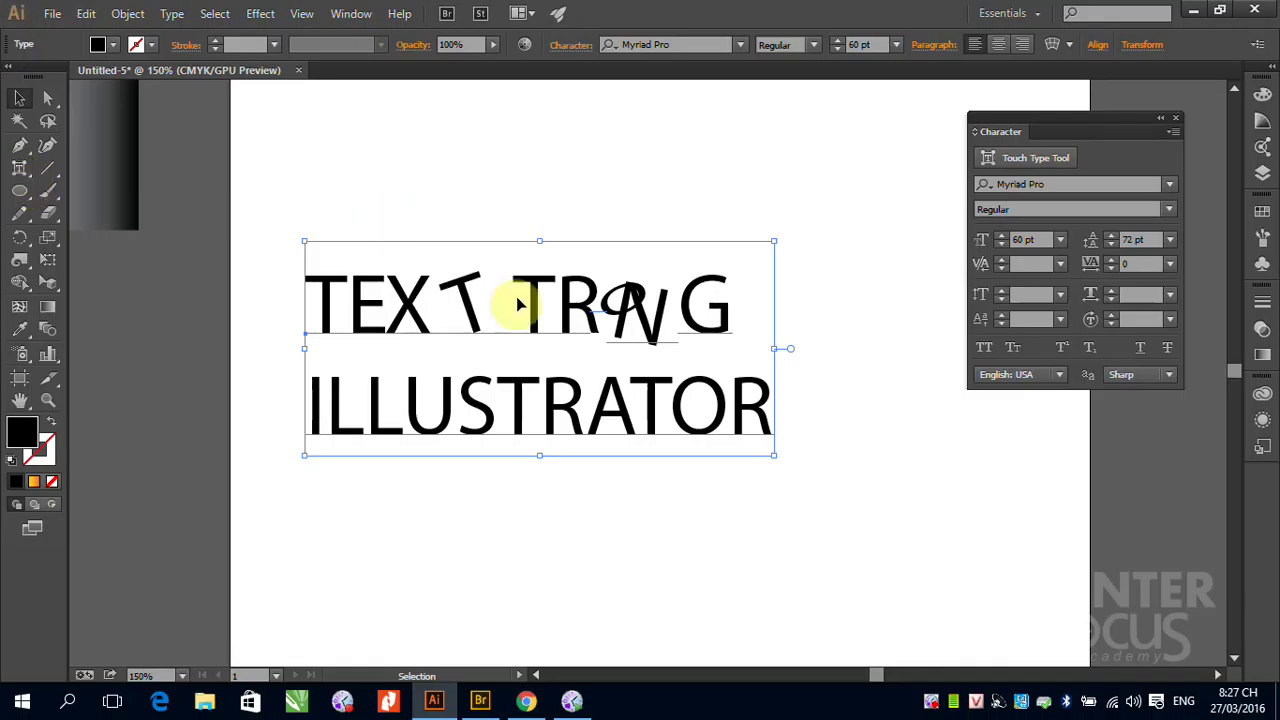
# Delete the two-line text and enter "CỘNG HÒA XÃ HỘI" as new point text with the Type tool.
pyautogui.press('Escape')
pyautogui.press('Delete')
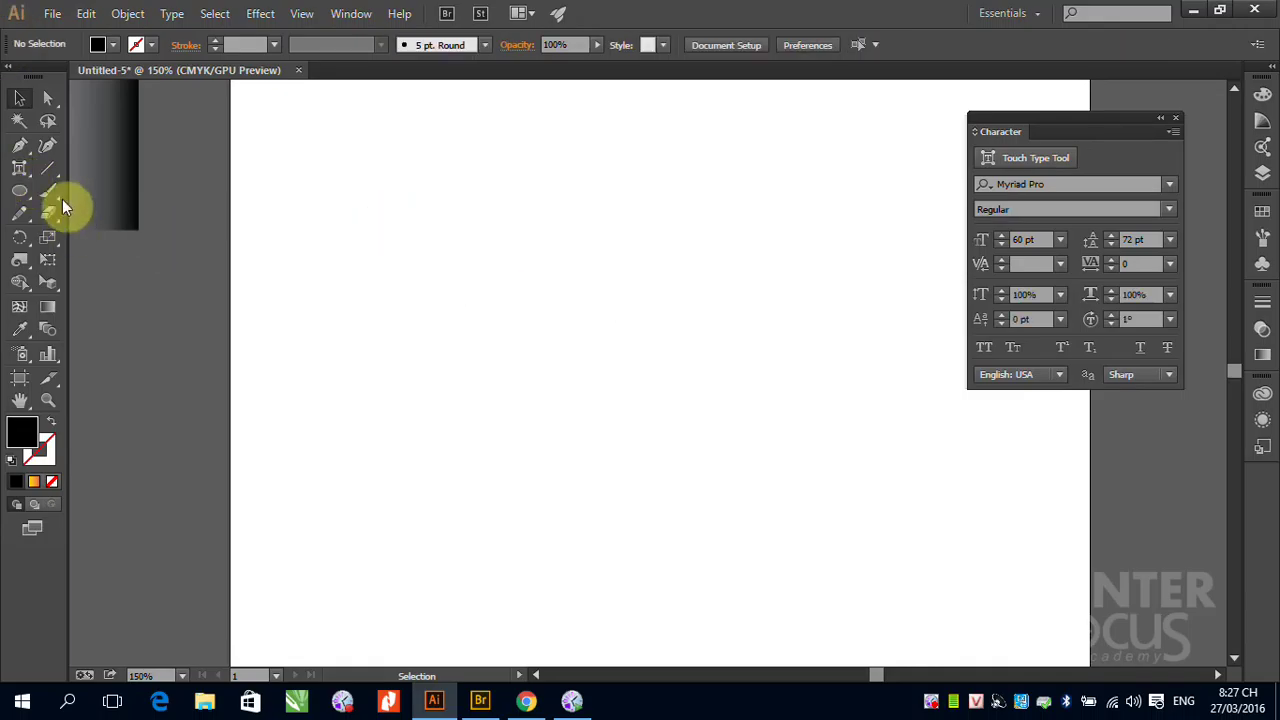
pyautogui.click(24, 172)
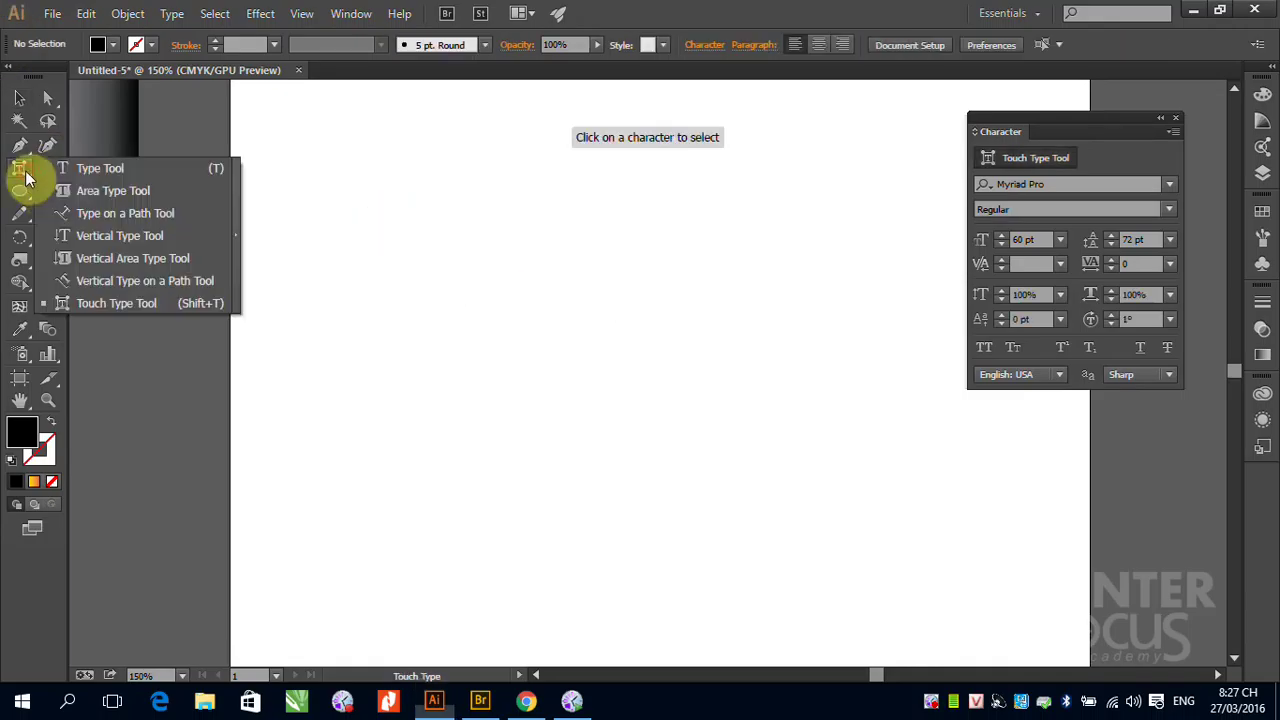
pyautogui.click(109, 175)
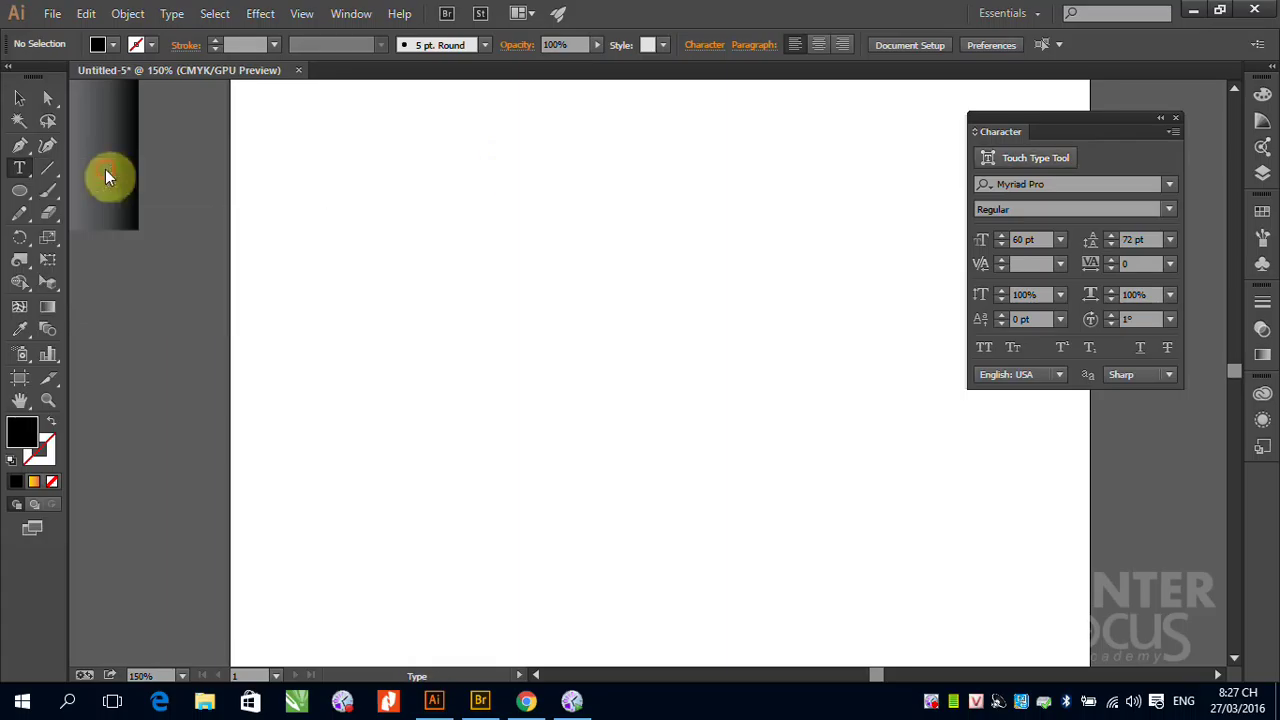
pyautogui.click(391, 405)
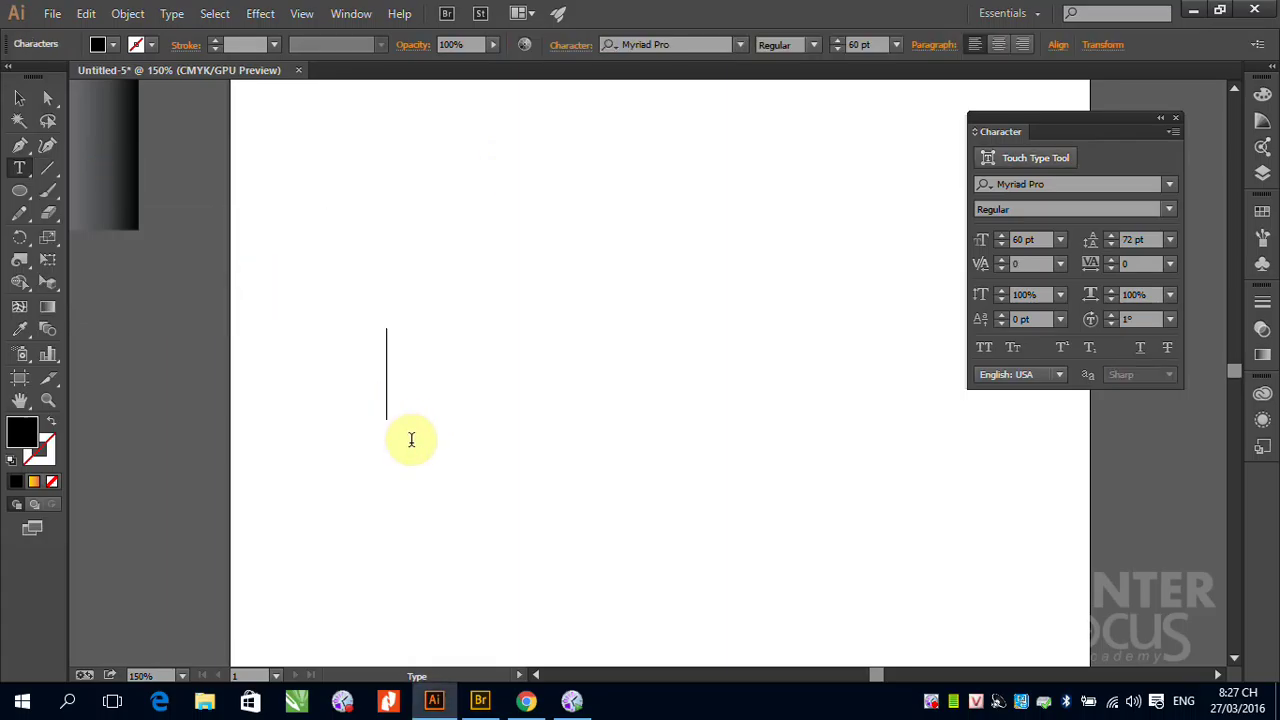
pyautogui.write('COongj ')
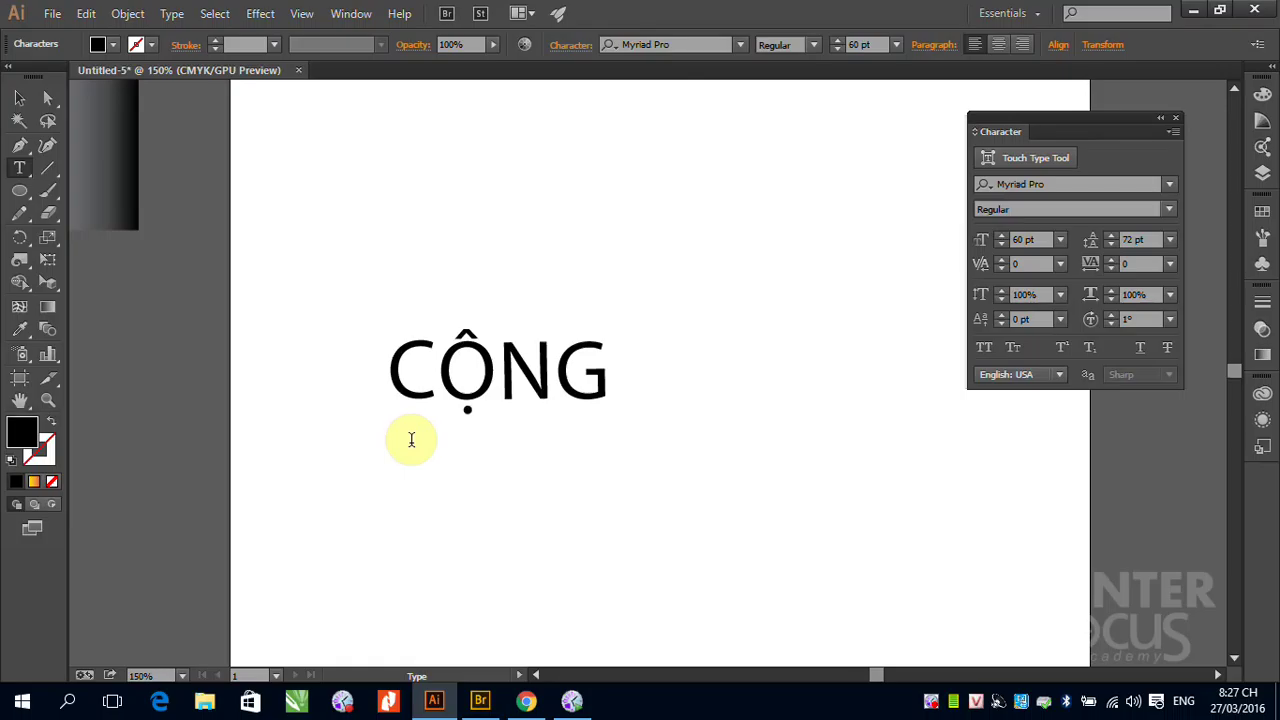
pyautogui.write('HOAf XAx H')
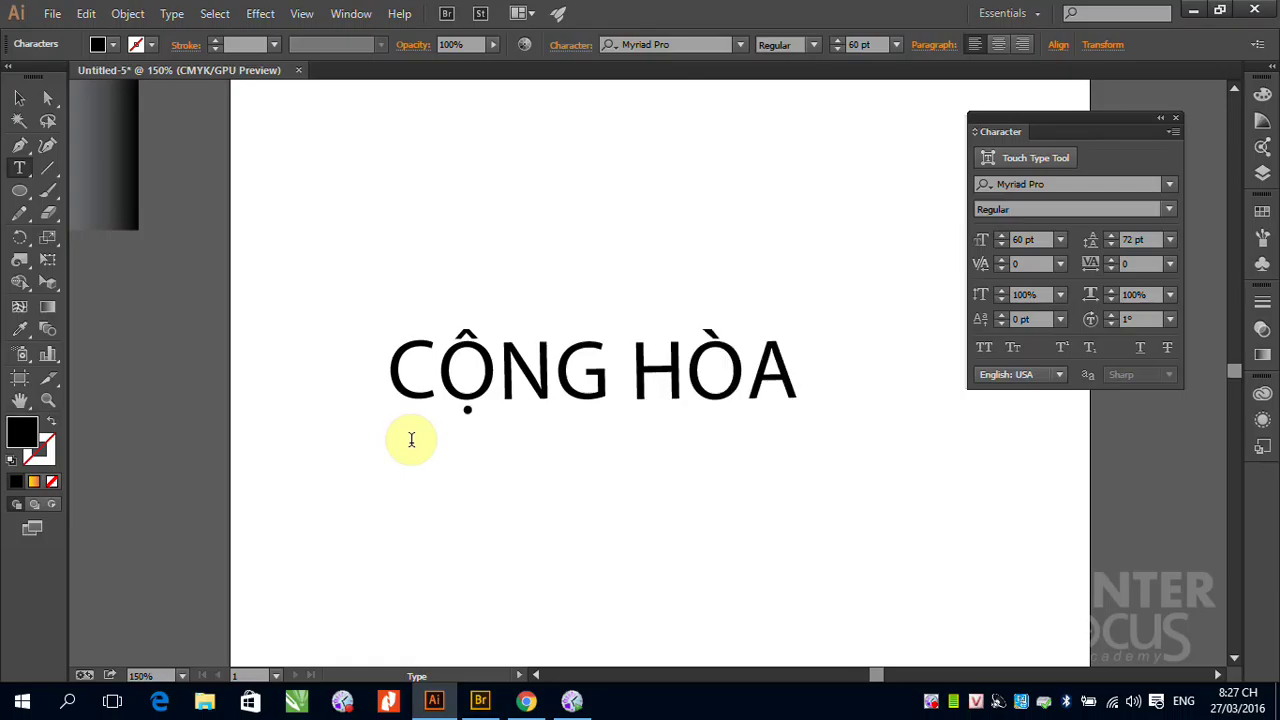
pyautogui.write('OOJI')
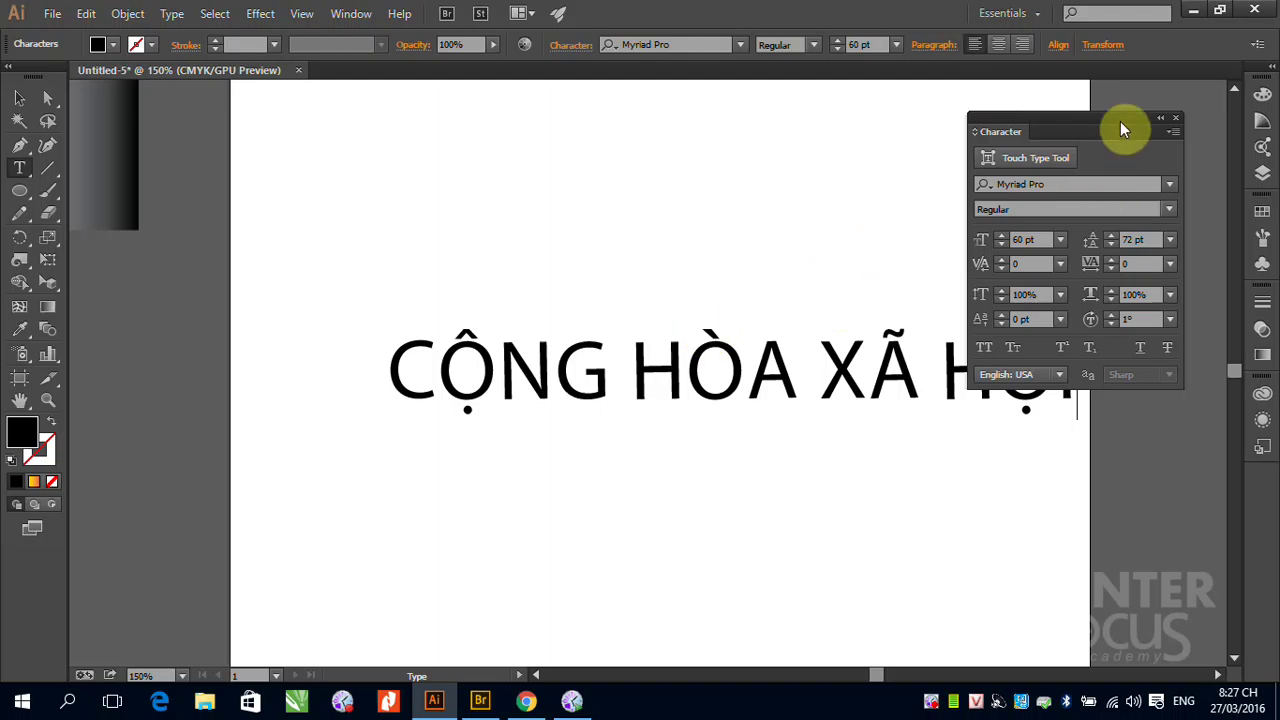
# Move the Character panel clear of the text and reposition "CỘNG HÒA XÃ HỘI" fully inside the artboard's upper part.
pyautogui.moveTo(1120, 121); pyautogui.dragTo(1215, 111)
pyautogui.click(19, 98)
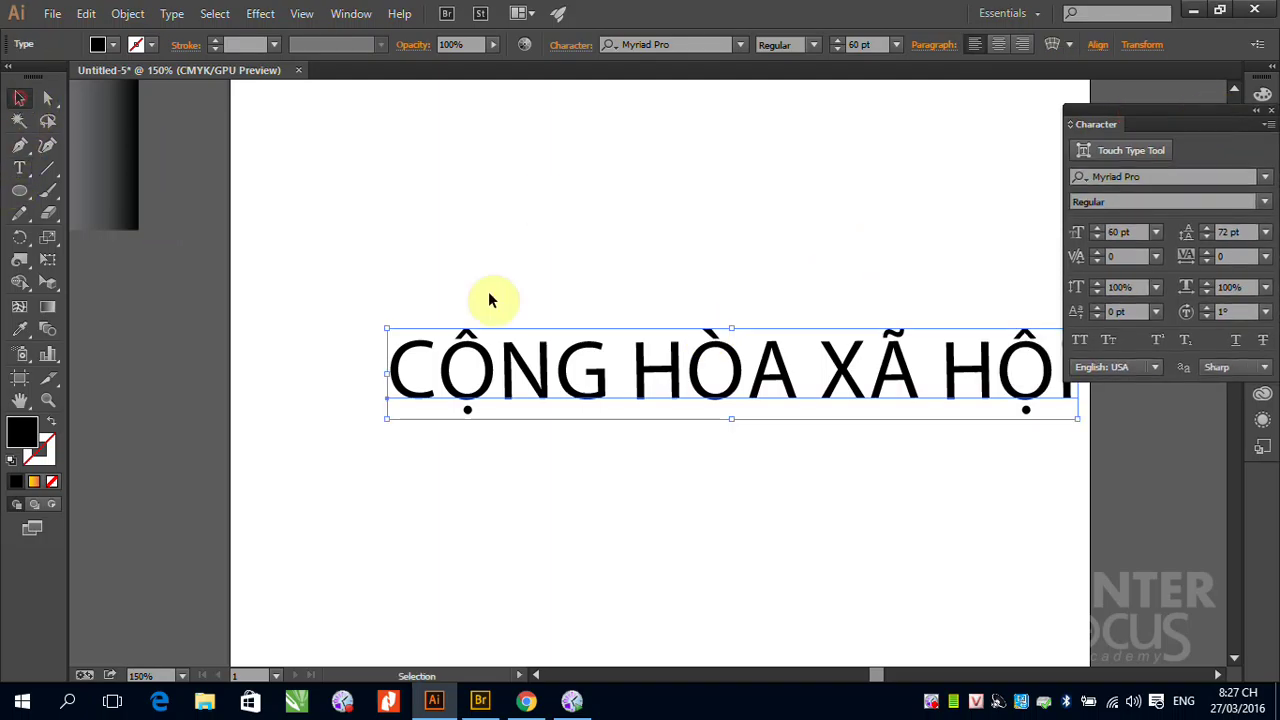
pyautogui.moveTo(580, 369); pyautogui.dragTo(472, 228)
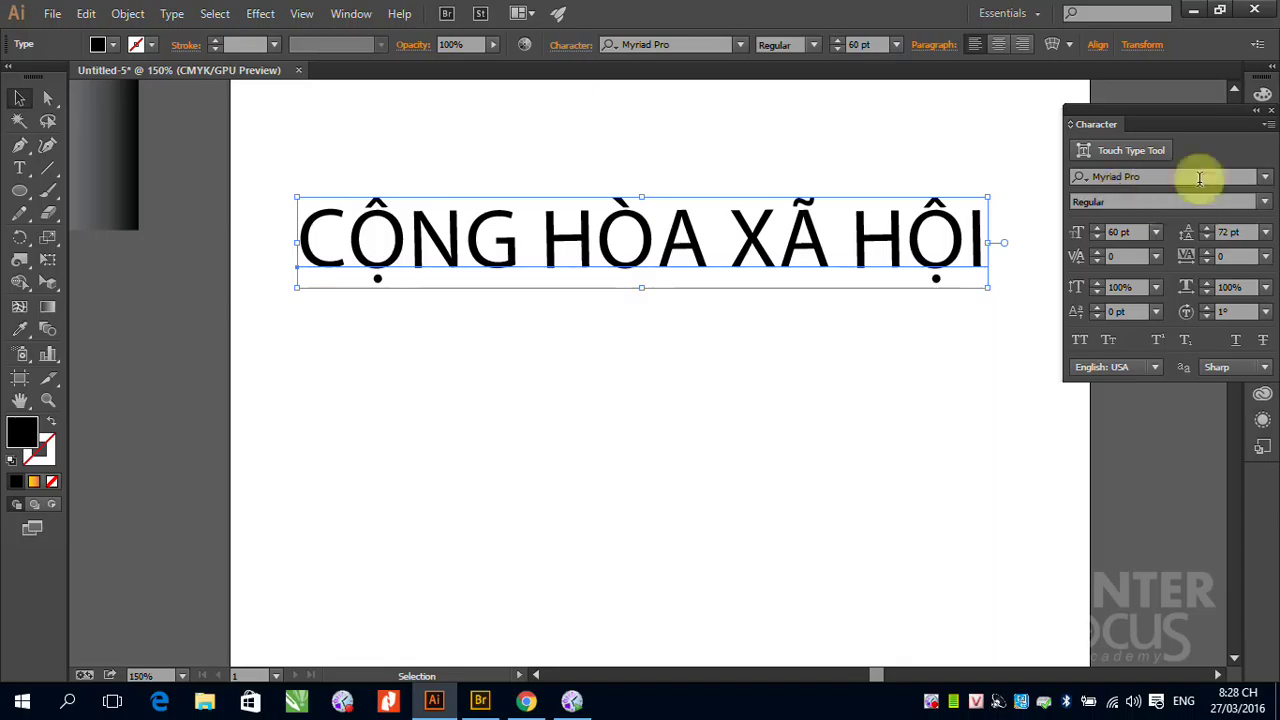
# Try the Condensed style on the Myriad Pro text, and settle on Bold Condensed.
pyautogui.click(1265, 203)
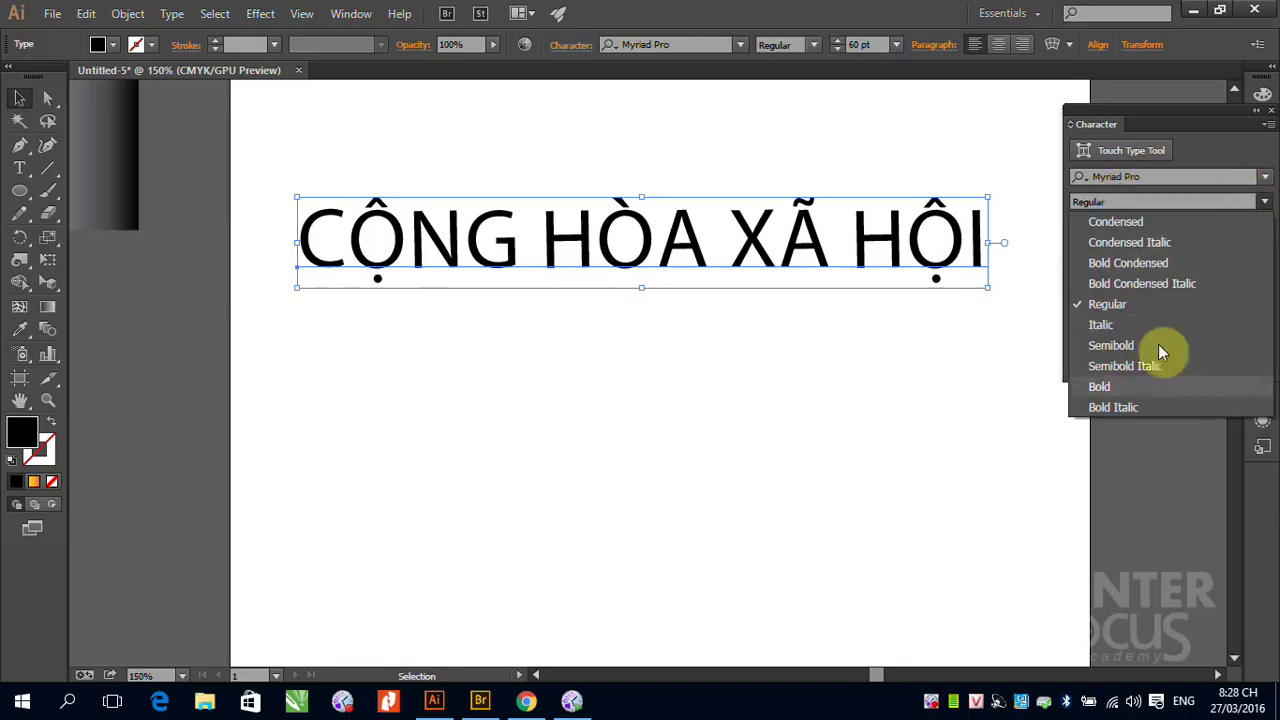
pyautogui.click(1117, 226)
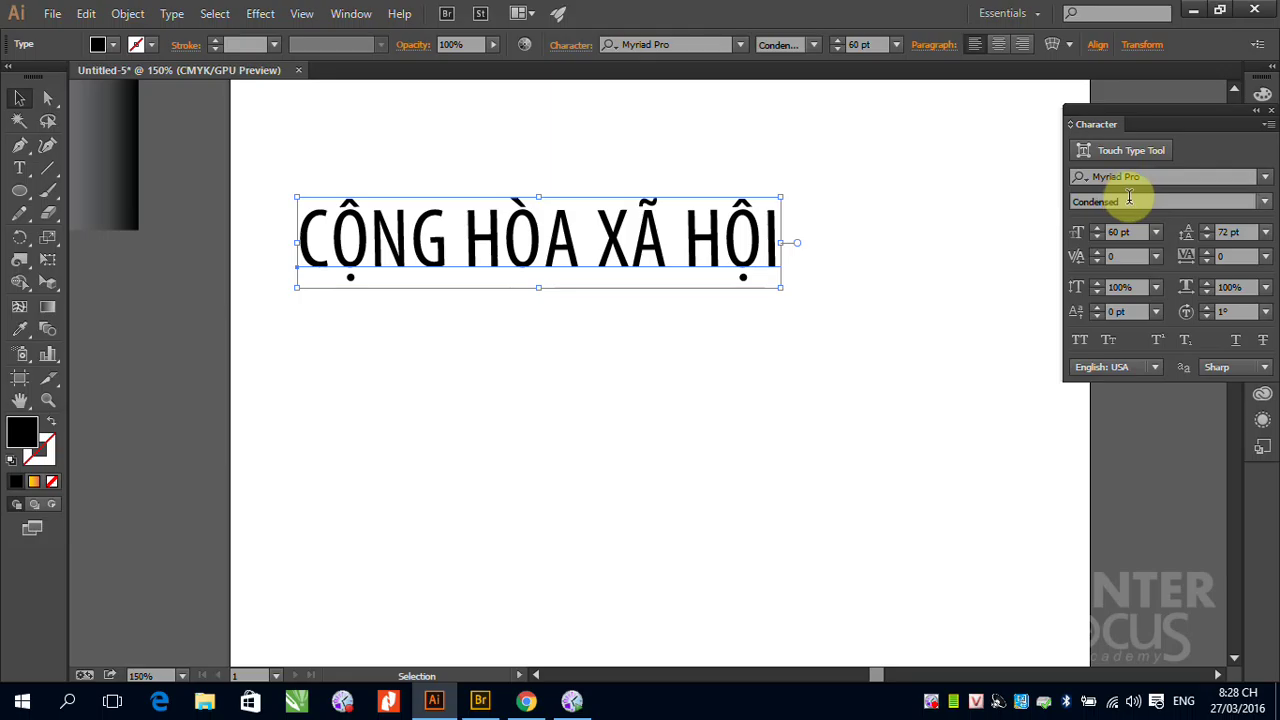
pyautogui.click(1266, 203)
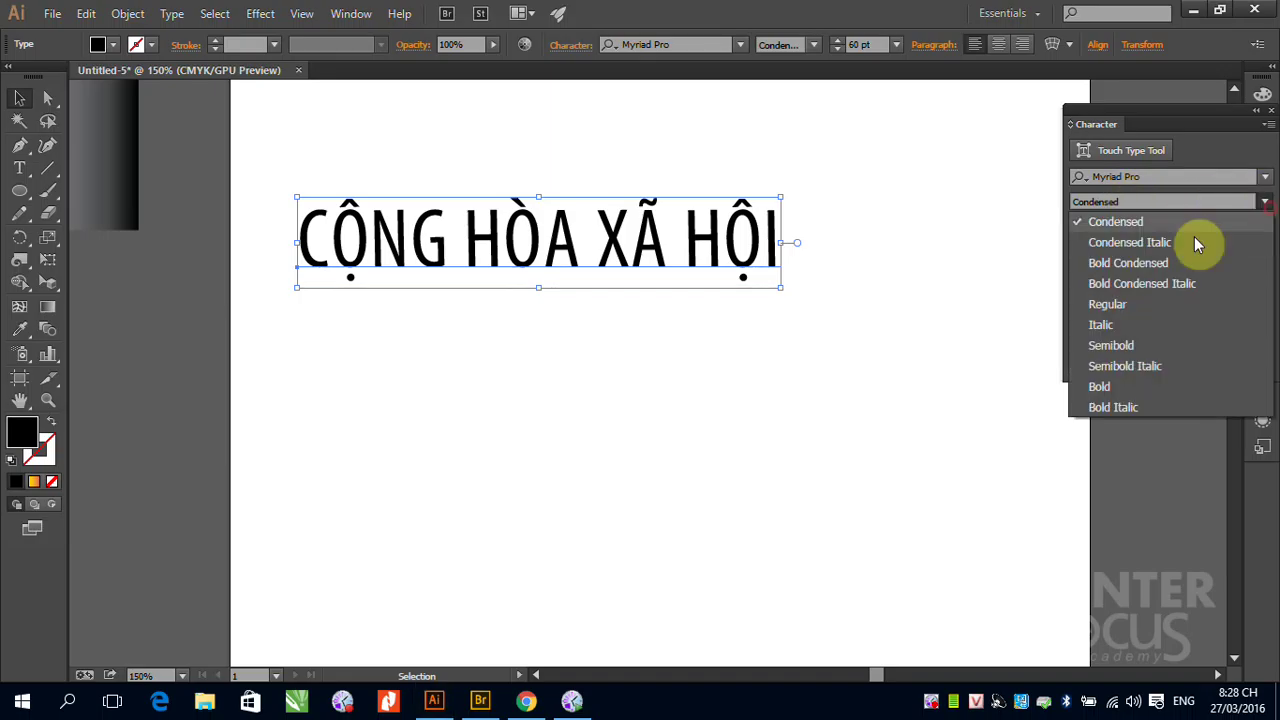
pyautogui.click(1140, 268)
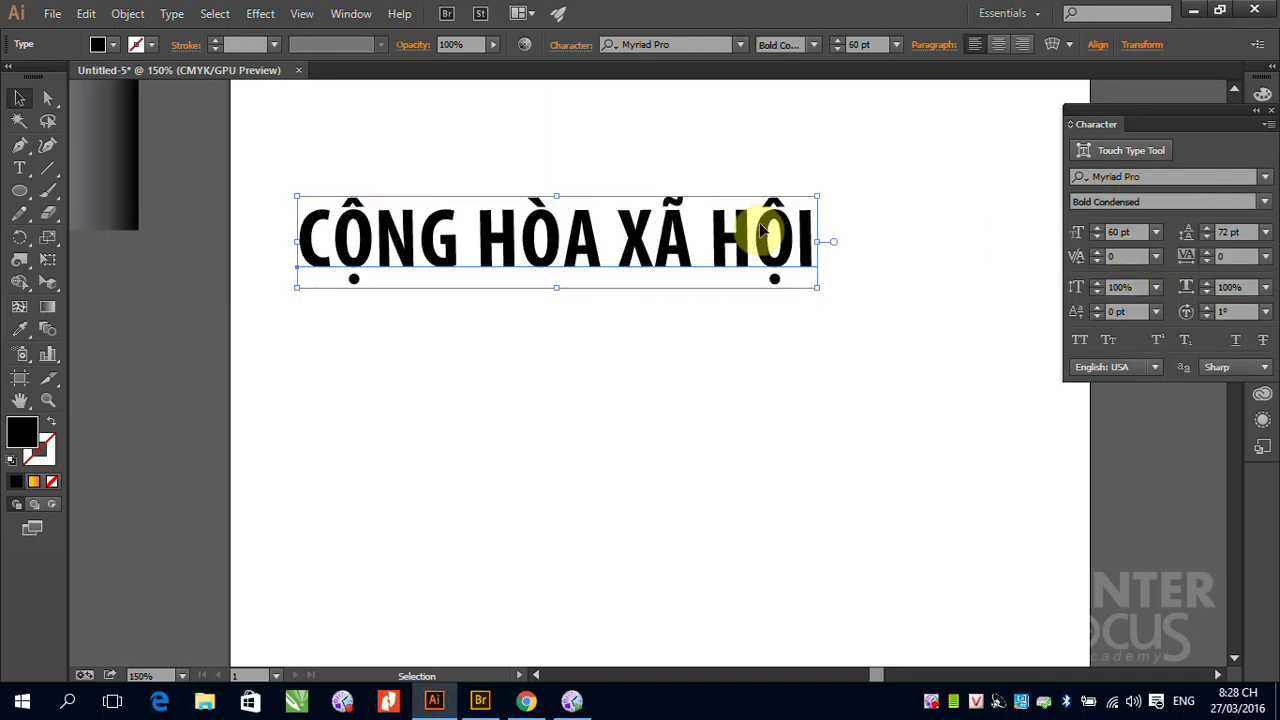
# Change the font of "CỘNG HÒA XÃ HỘI" to Arial and apply the Narrow style.
pyautogui.click(1178, 177)
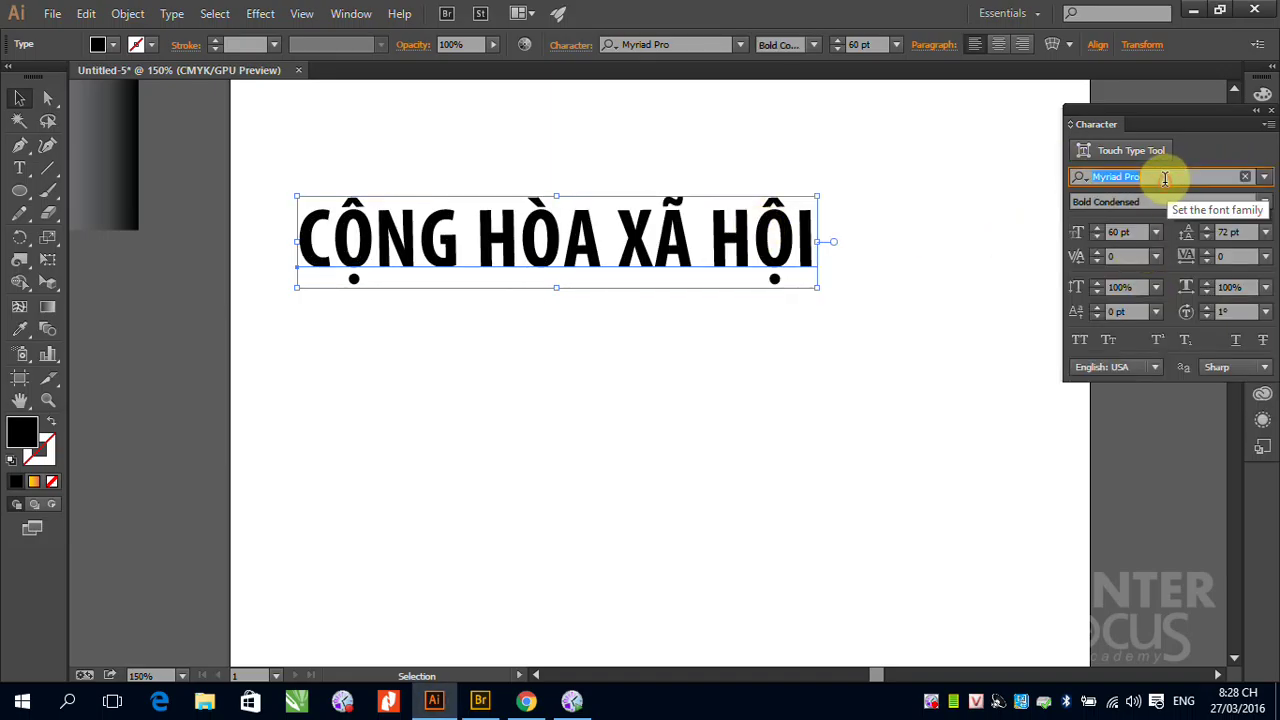
pyautogui.write('Ả')
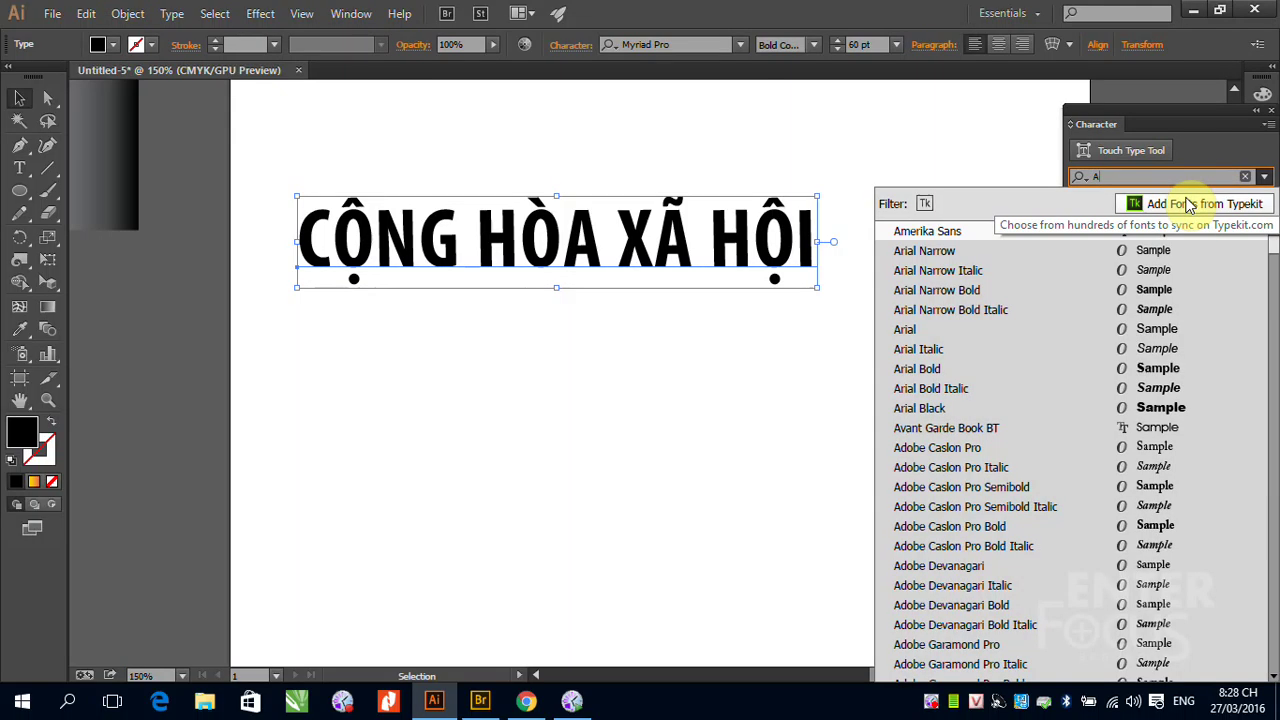
pyautogui.write('ri')
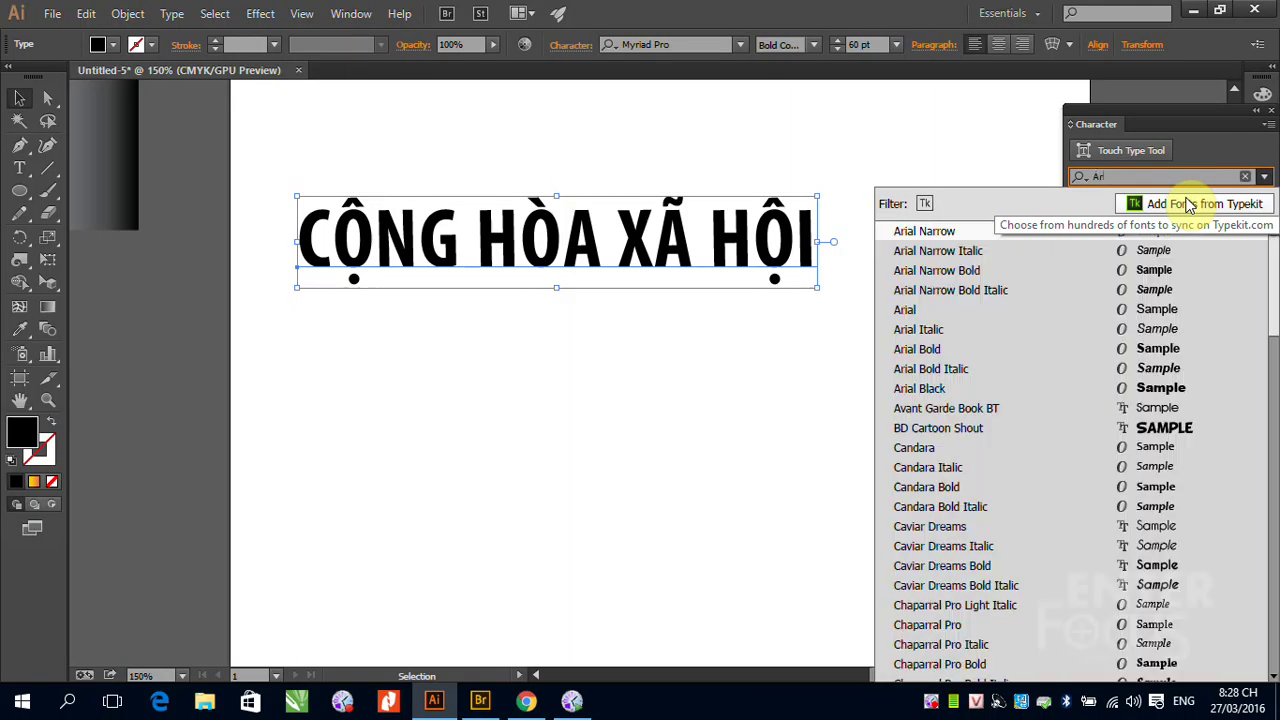
pyautogui.click(912, 316)
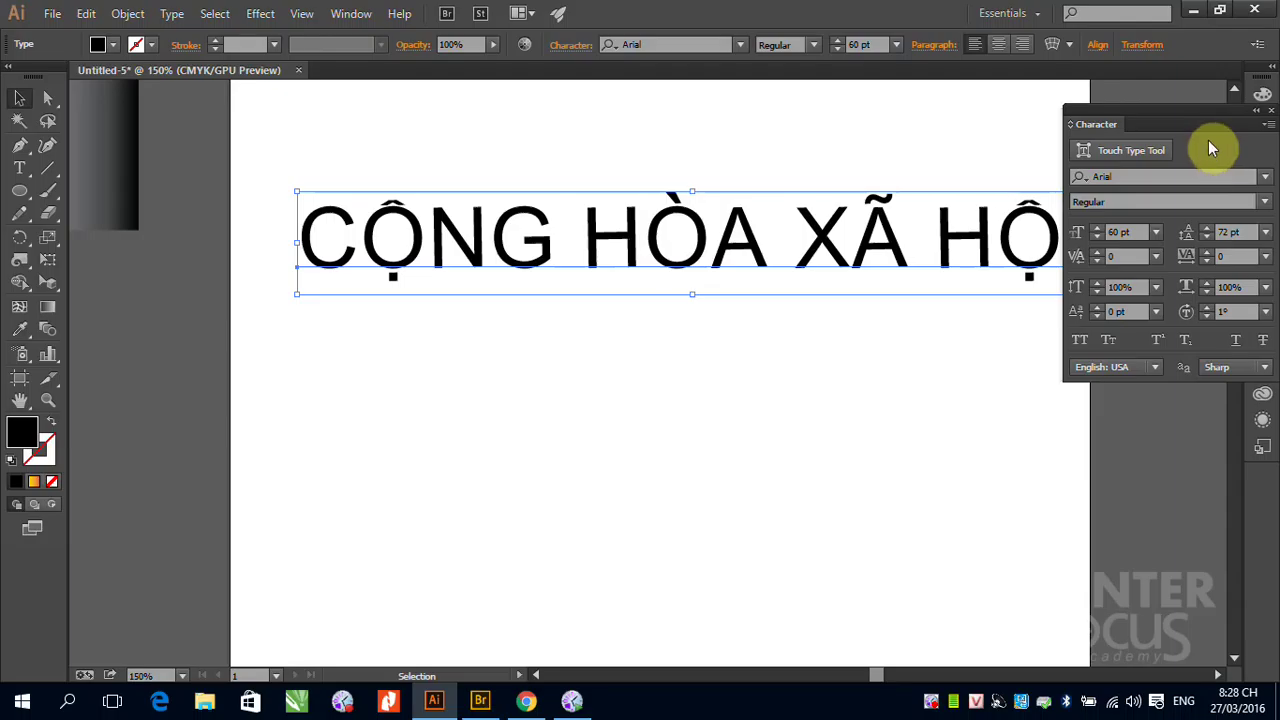
pyautogui.click(1265, 203)
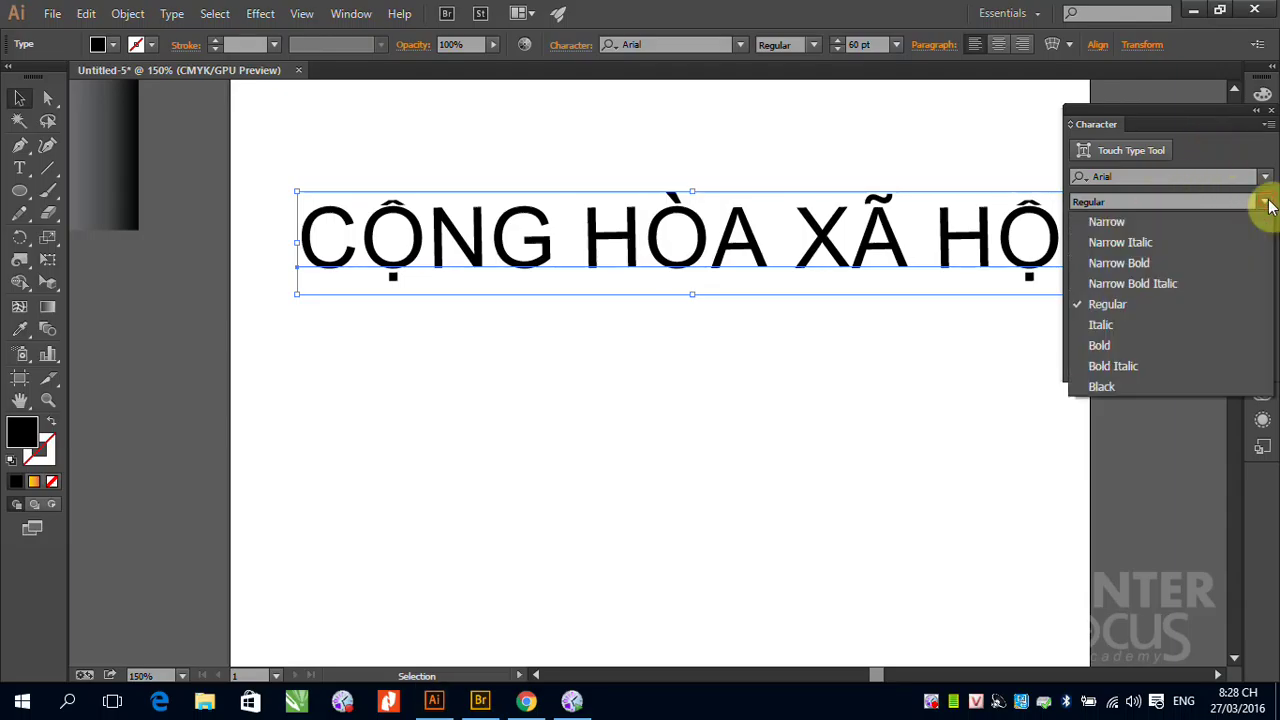
pyautogui.click(1118, 226)
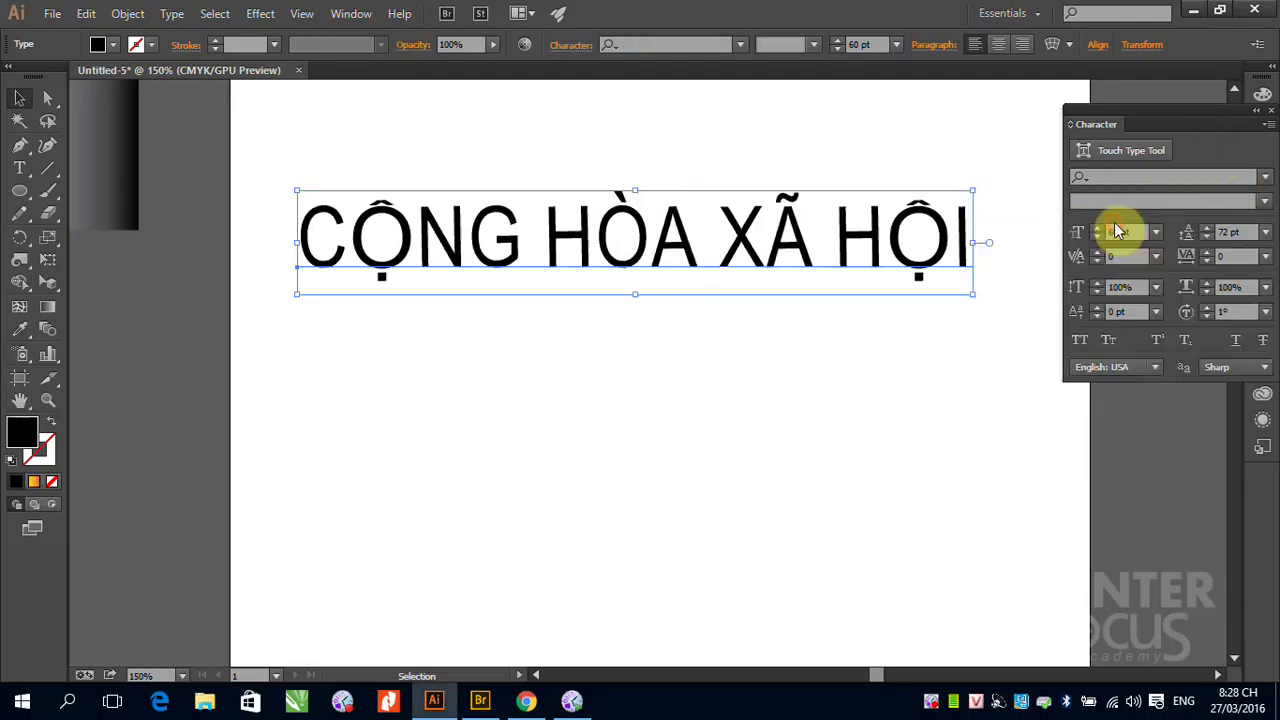
# Set the font of "CỘNG HÒA XÃ HỘI" to Arial and try its heaviest style.
pyautogui.click(1264, 177)
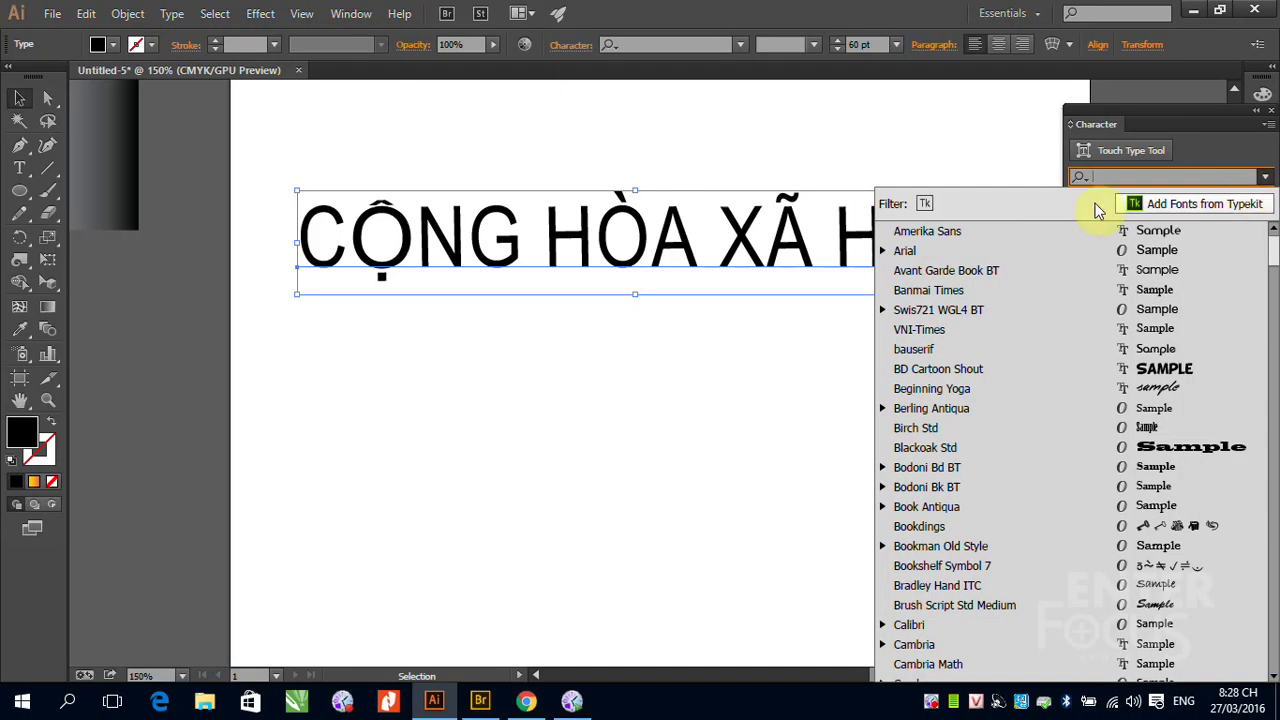
pyautogui.click(912, 251)
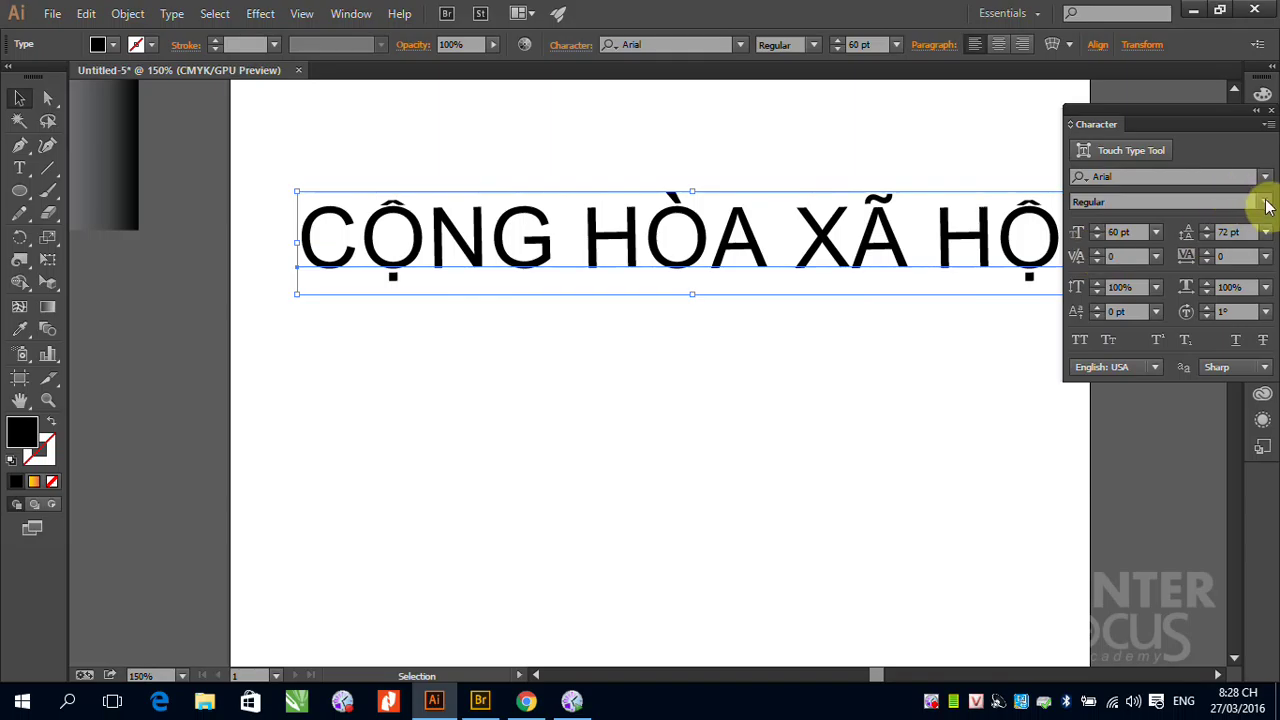
pyautogui.click(1263, 202)
pyautogui.click(1118, 386)
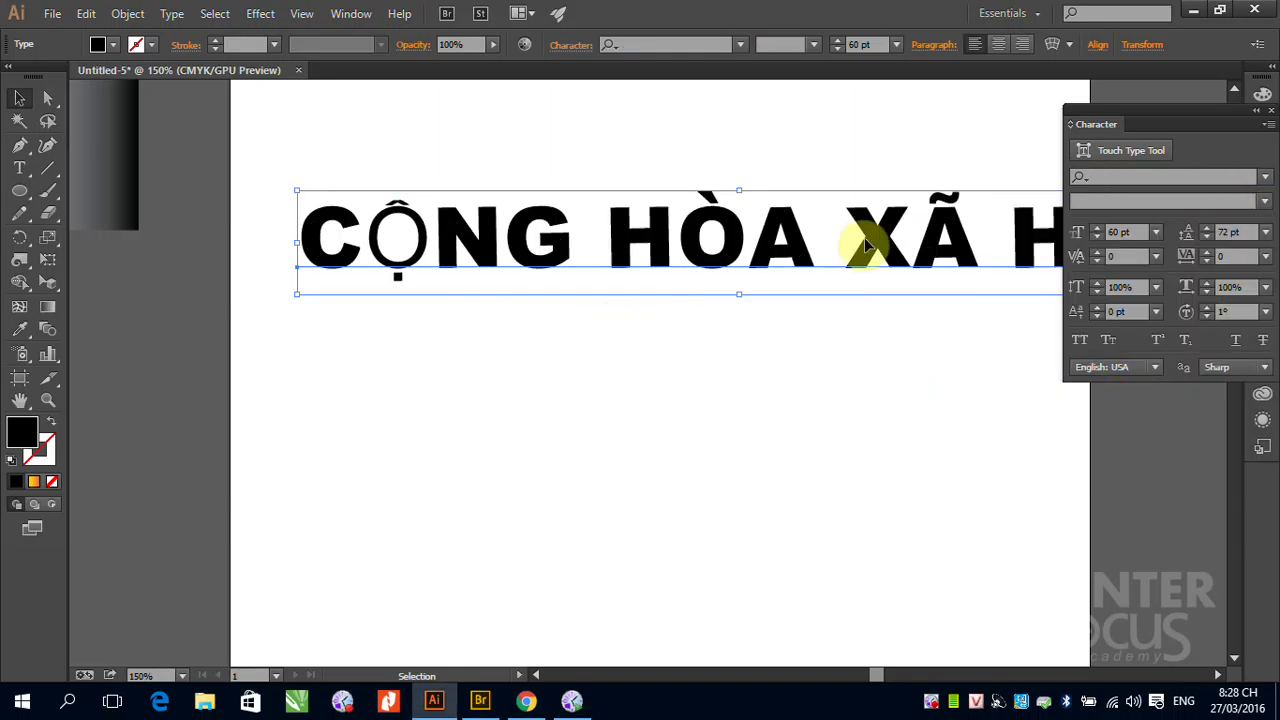
# Collapse the Character panel and try the BD Cartoon Shout font on the accented text "CỘNG HÒA XÃ HỘI".
pyautogui.click(1255, 110)
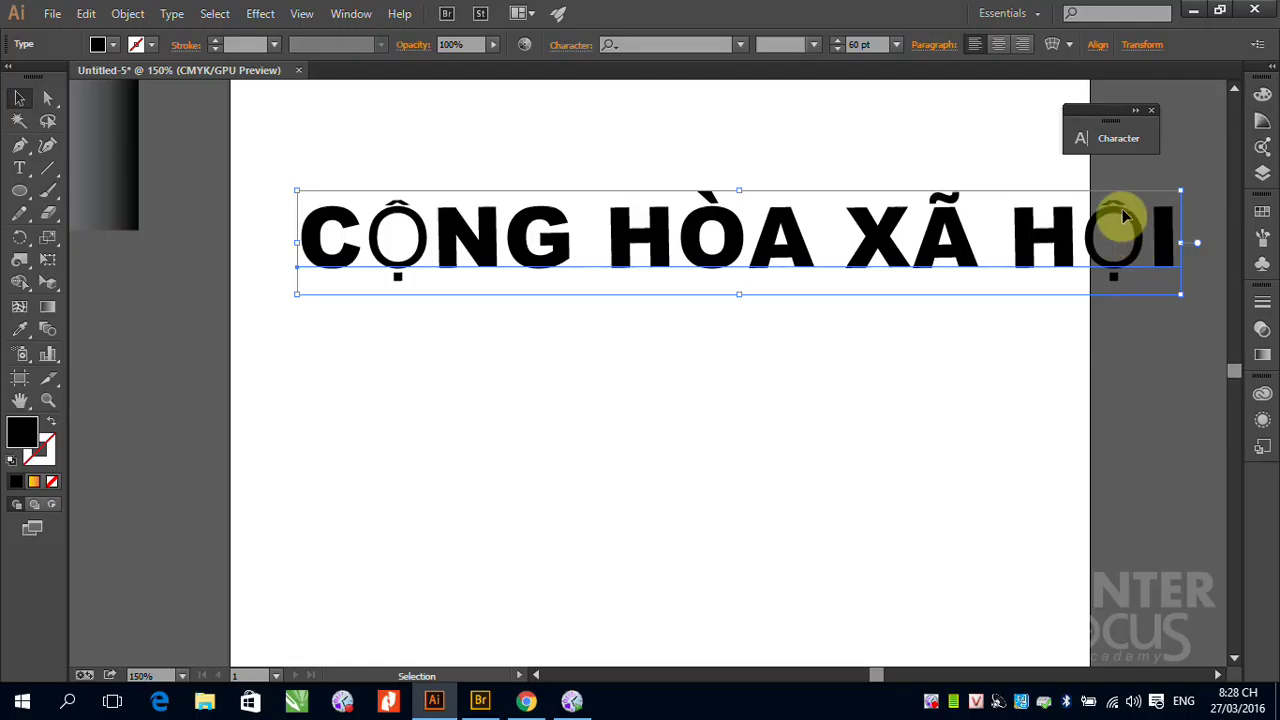
pyautogui.click(1136, 140)
pyautogui.click(1048, 179)
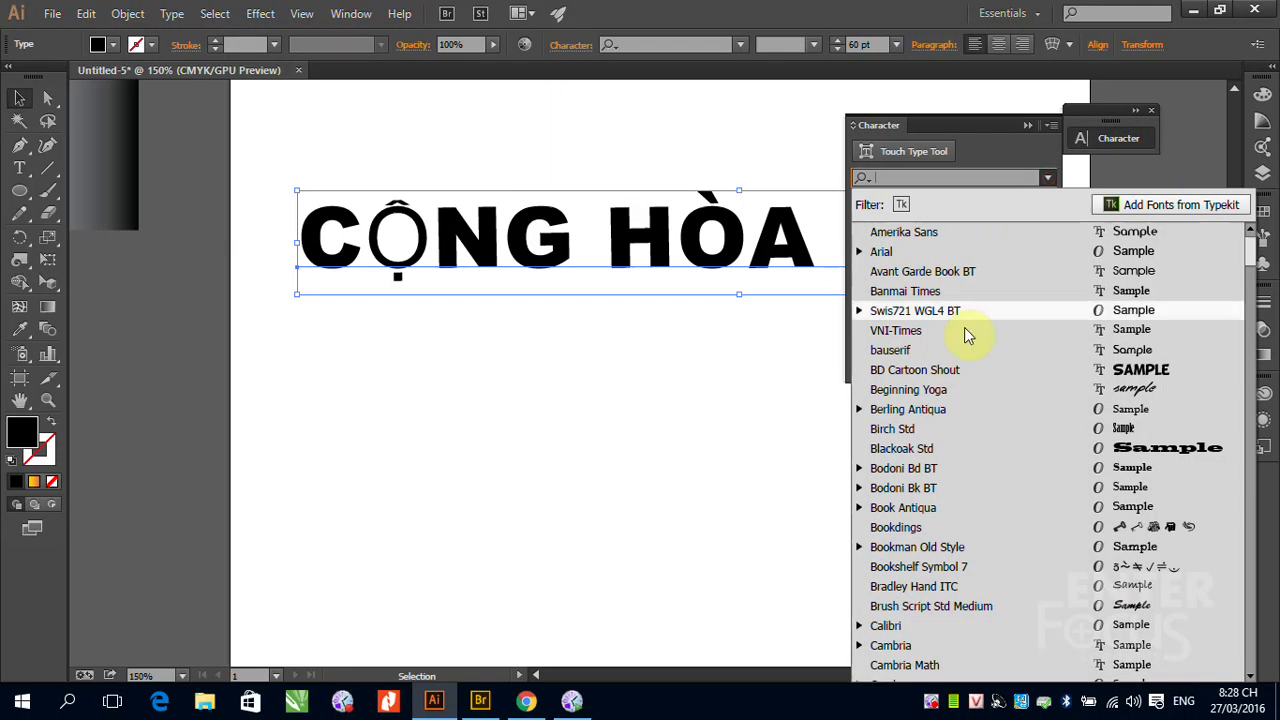
pyautogui.click(950, 371)
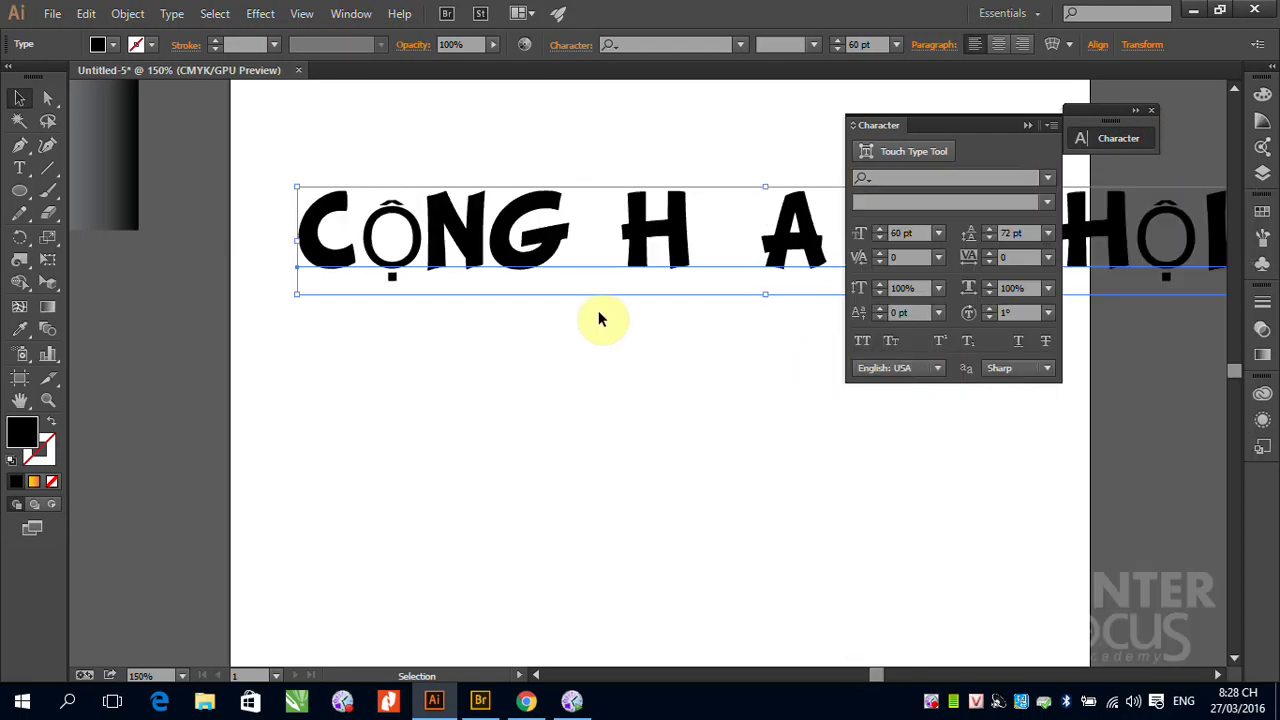
# Move the Character panel below the text, undo the last font and style changes, and reselect the text object.
pyautogui.moveTo(940, 126); pyautogui.dragTo(811, 363)
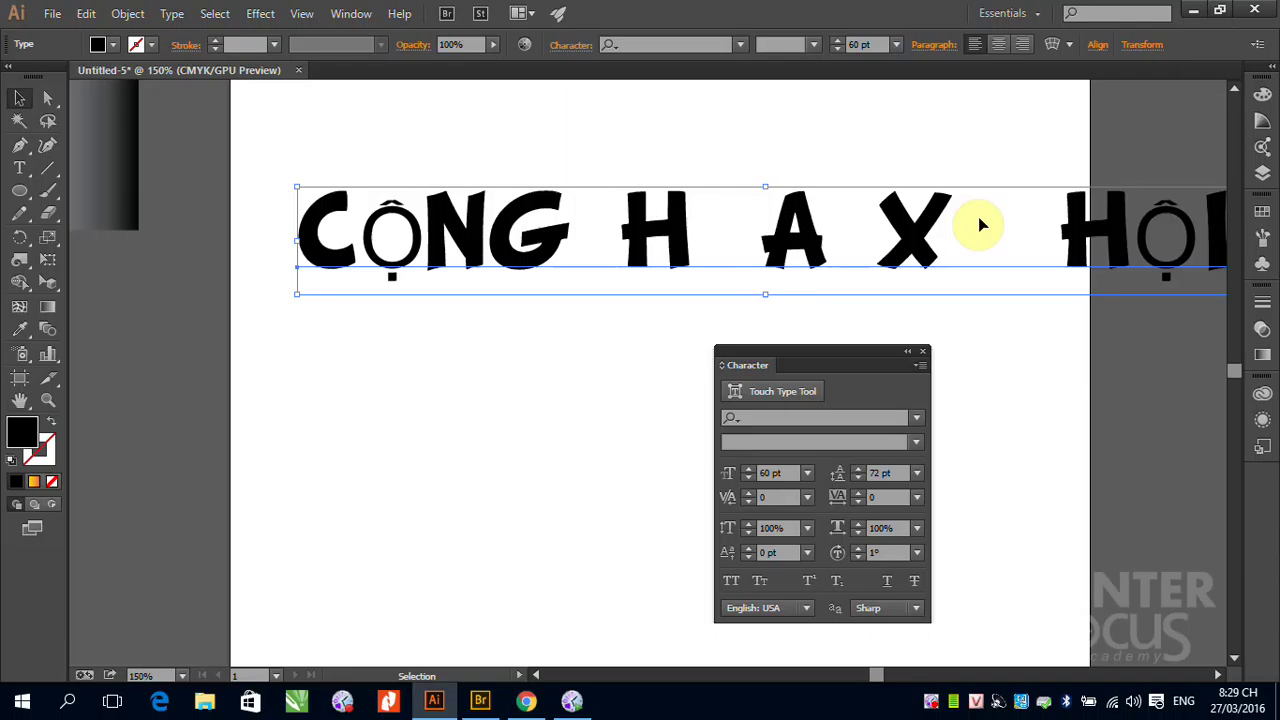
pyautogui.hotkey('ctrl', 'z')
pyautogui.hotkey('ctrl', 'z')
pyautogui.hotkey('ctrl', 'z')
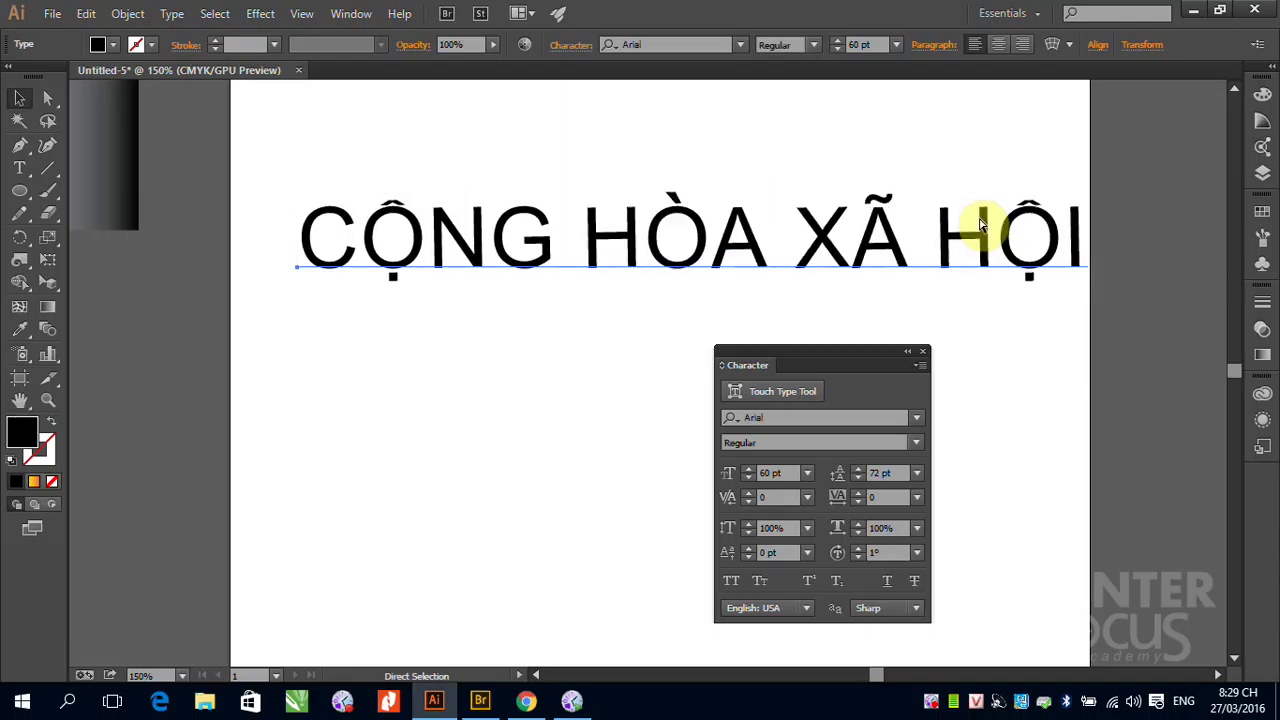
pyautogui.click(980, 225)
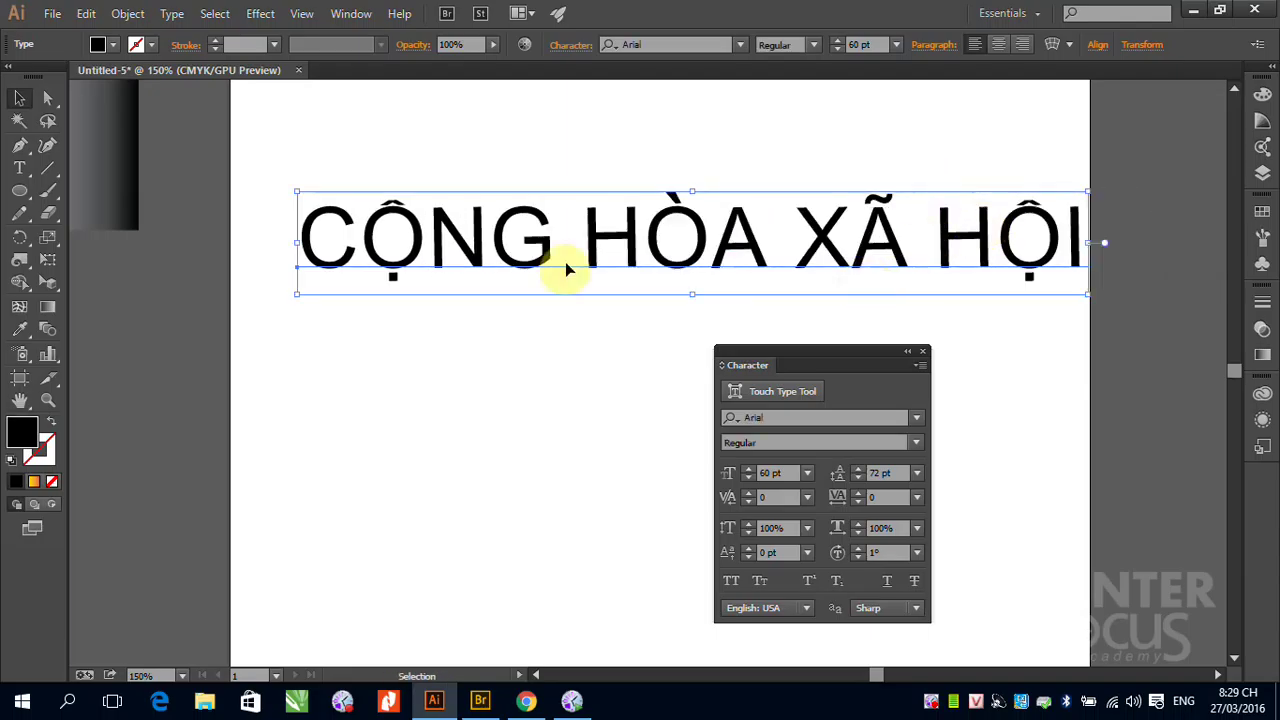
# Replace the accented letters with plain O and A so that the text reads "CONG HOA XA HOI".
pyautogui.click(25, 175)
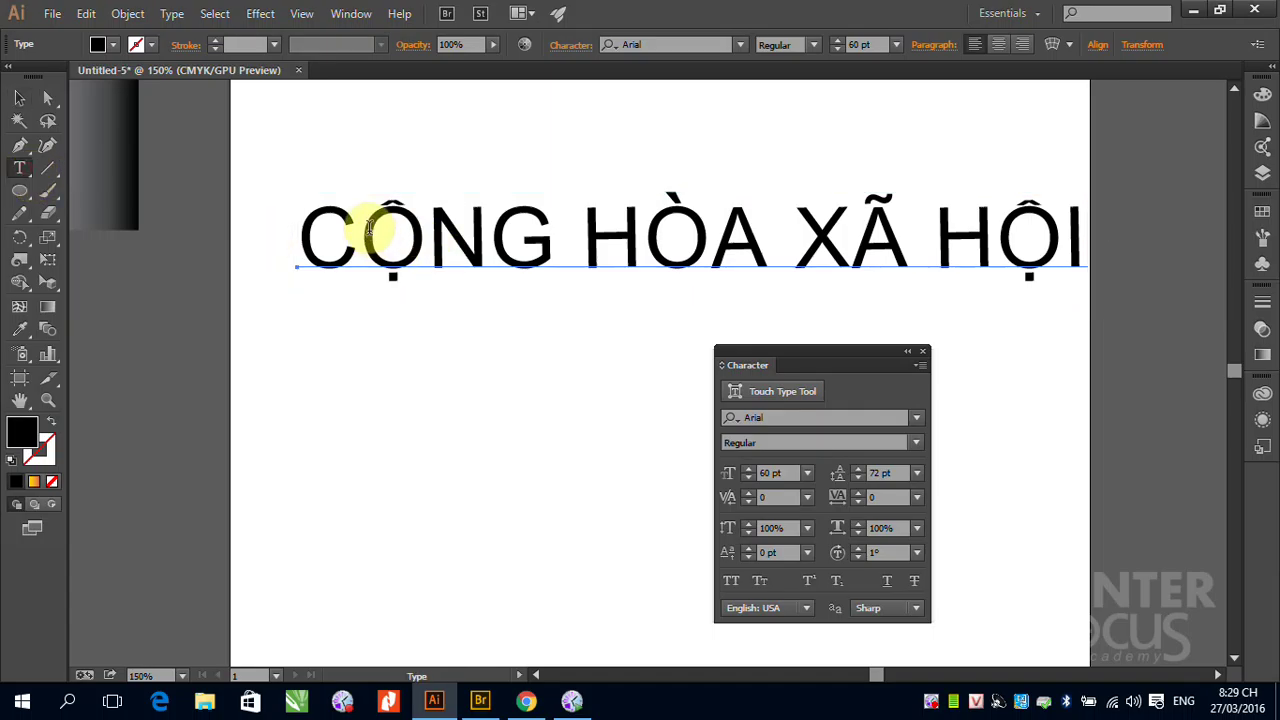
pyautogui.moveTo(366, 228); pyautogui.dragTo(415, 236)
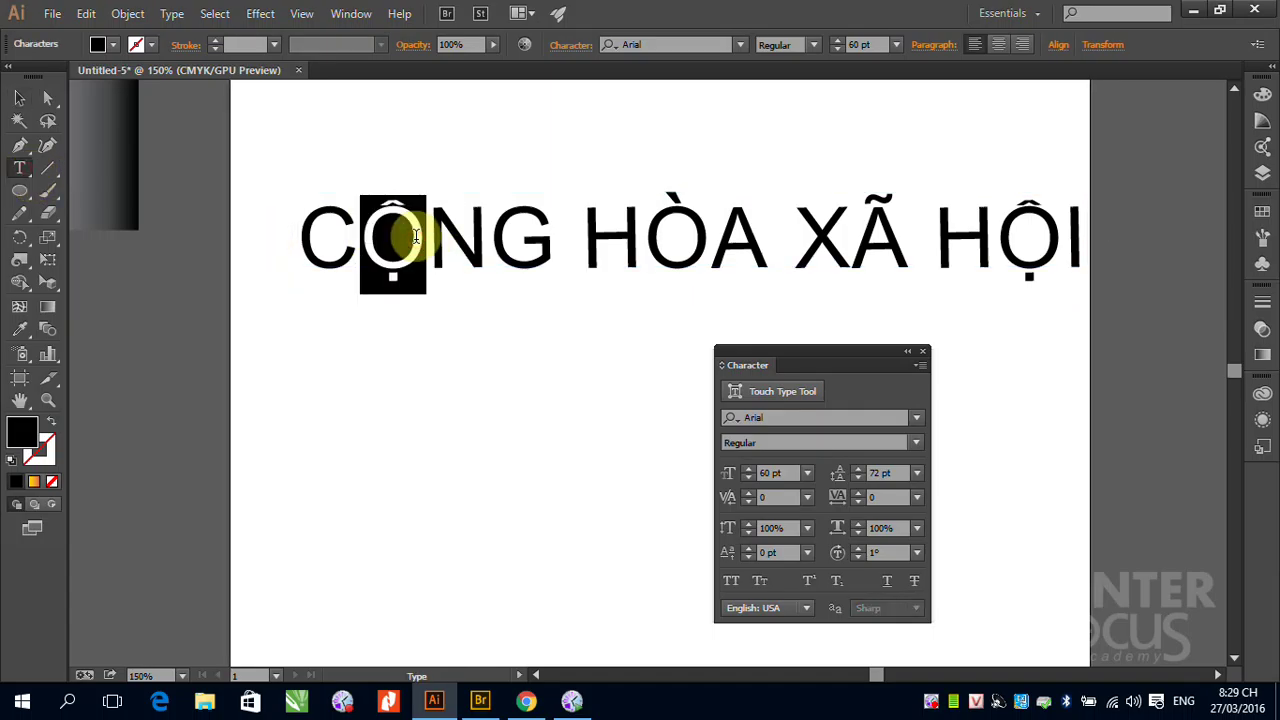
pyautogui.write('o')
pyautogui.press('BackSpace')
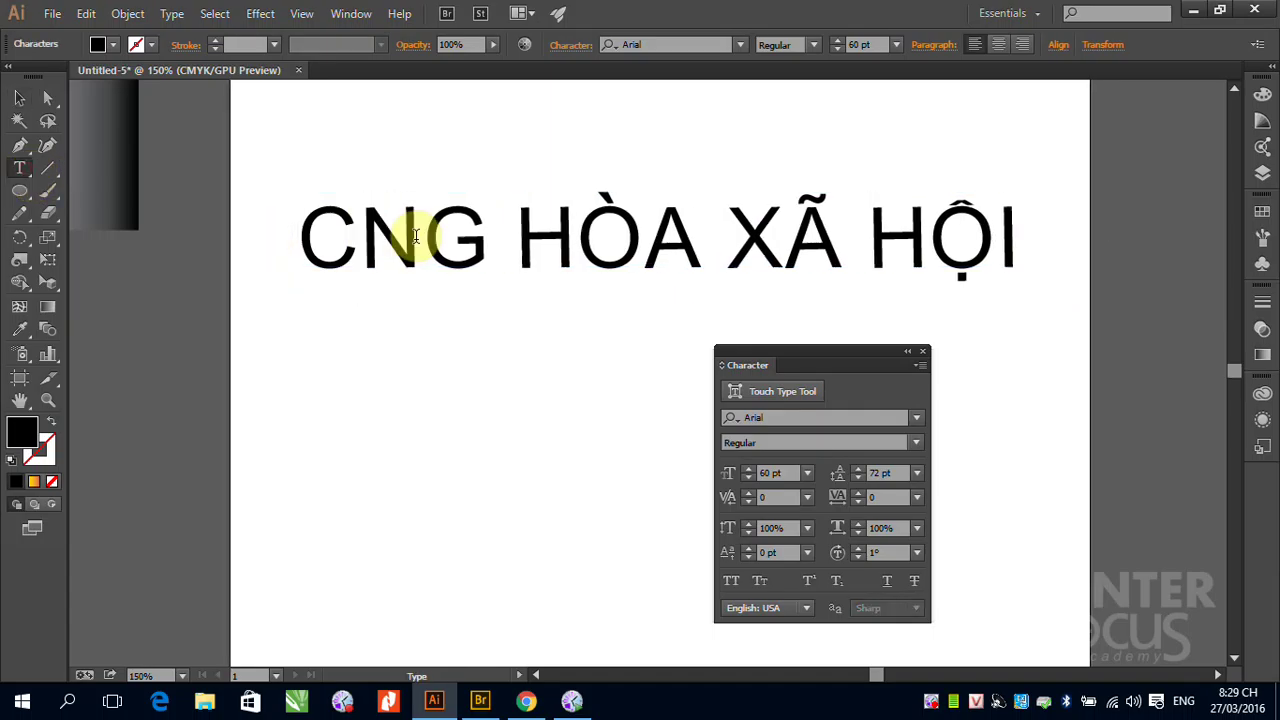
pyautogui.write('O')
pyautogui.moveTo(663, 220); pyautogui.dragTo(693, 230)
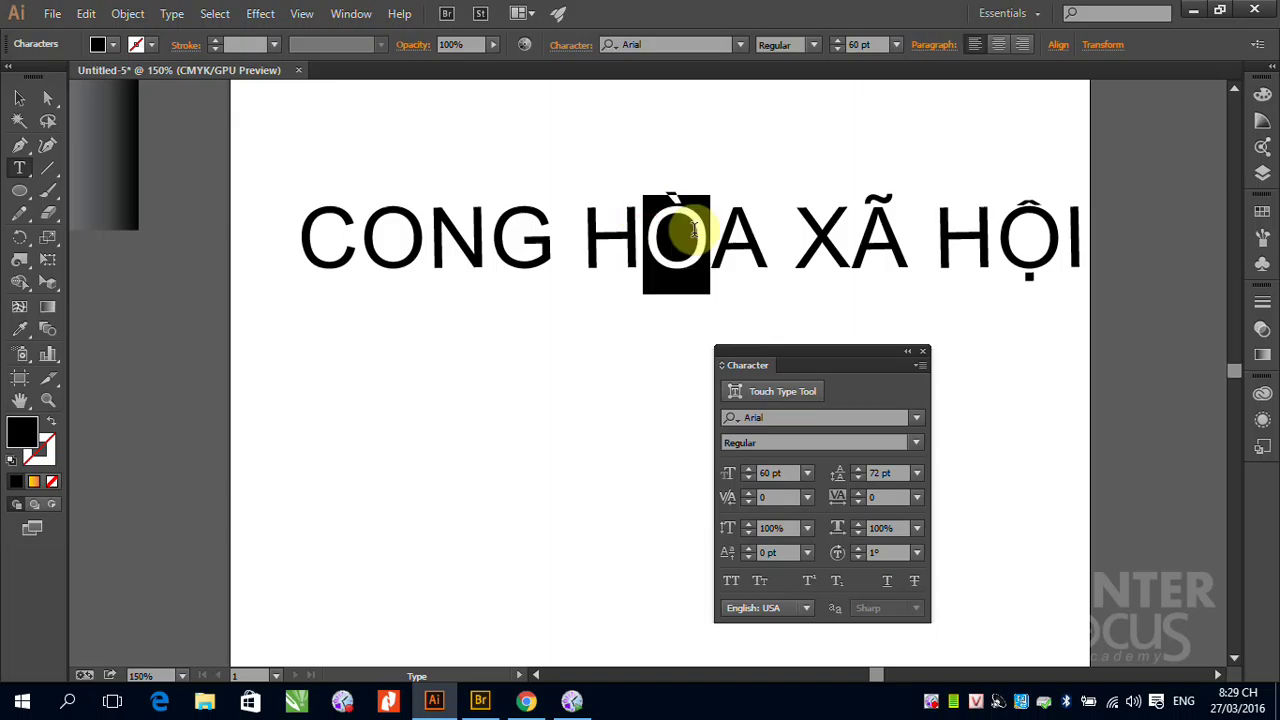
pyautogui.write('O')
pyautogui.moveTo(850, 222); pyautogui.dragTo(903, 225)
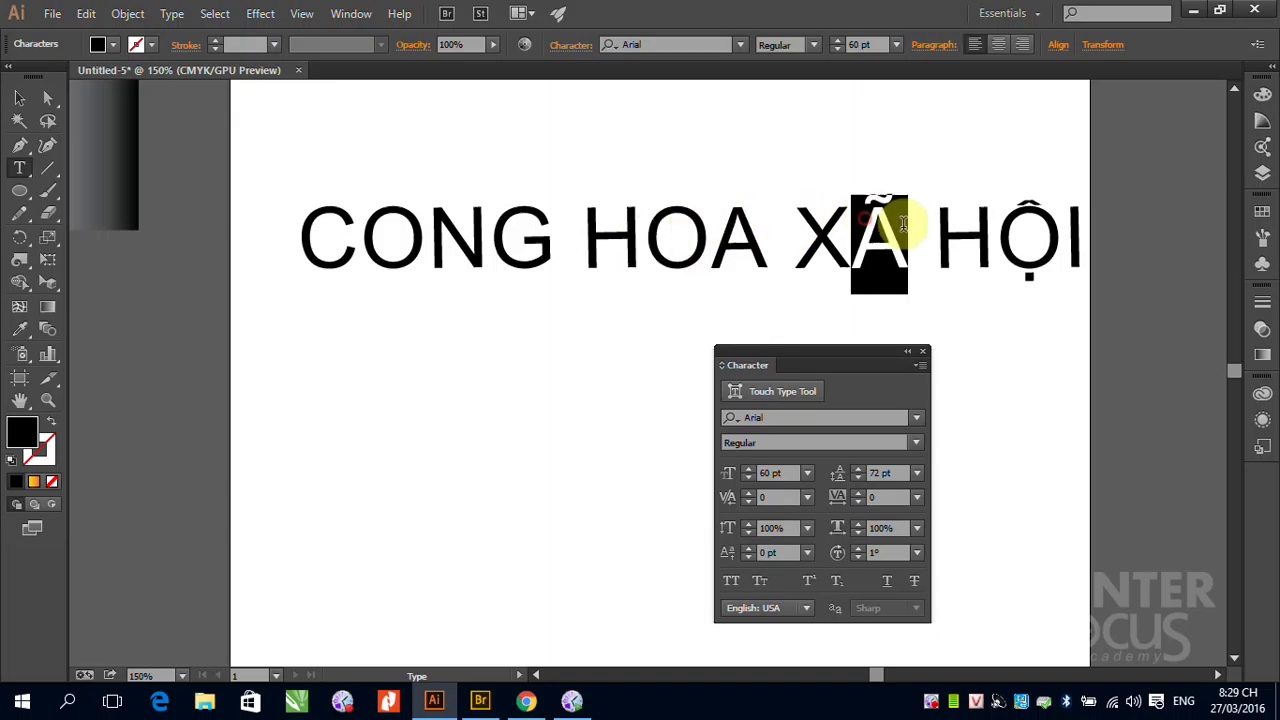
pyautogui.write('A')
pyautogui.moveTo(993, 228); pyautogui.dragTo(1045, 230)
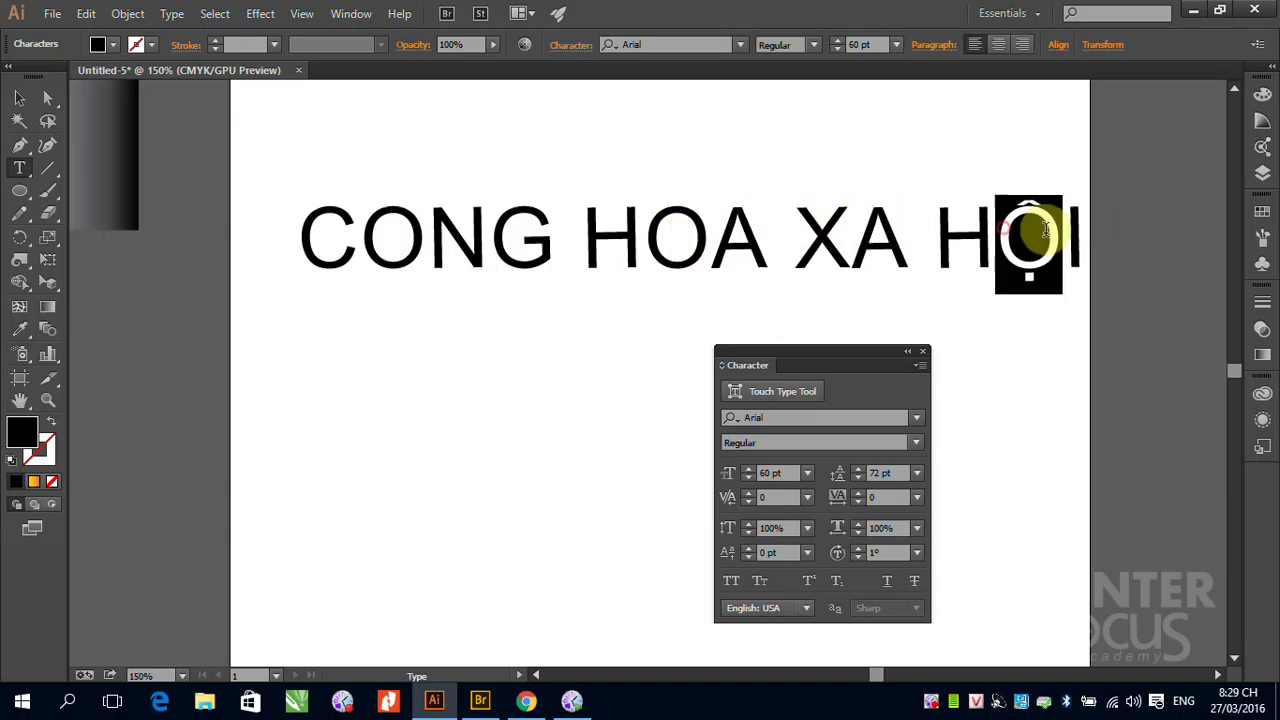
pyautogui.write('O')
# Apply the BD Cartoon Shout font to "CONG HOA XA HOI", shift the text to the artboard's left edge, and close the Character panel.
pyautogui.click(20, 100)
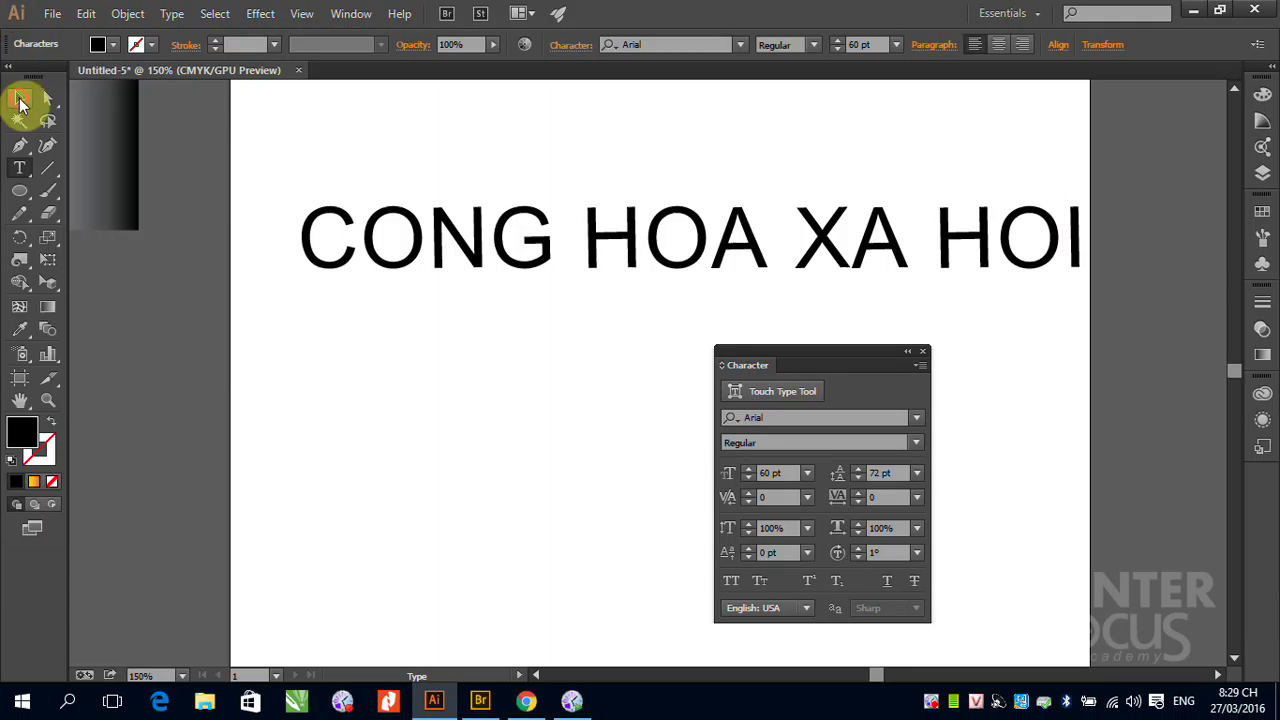
pyautogui.click(916, 419)
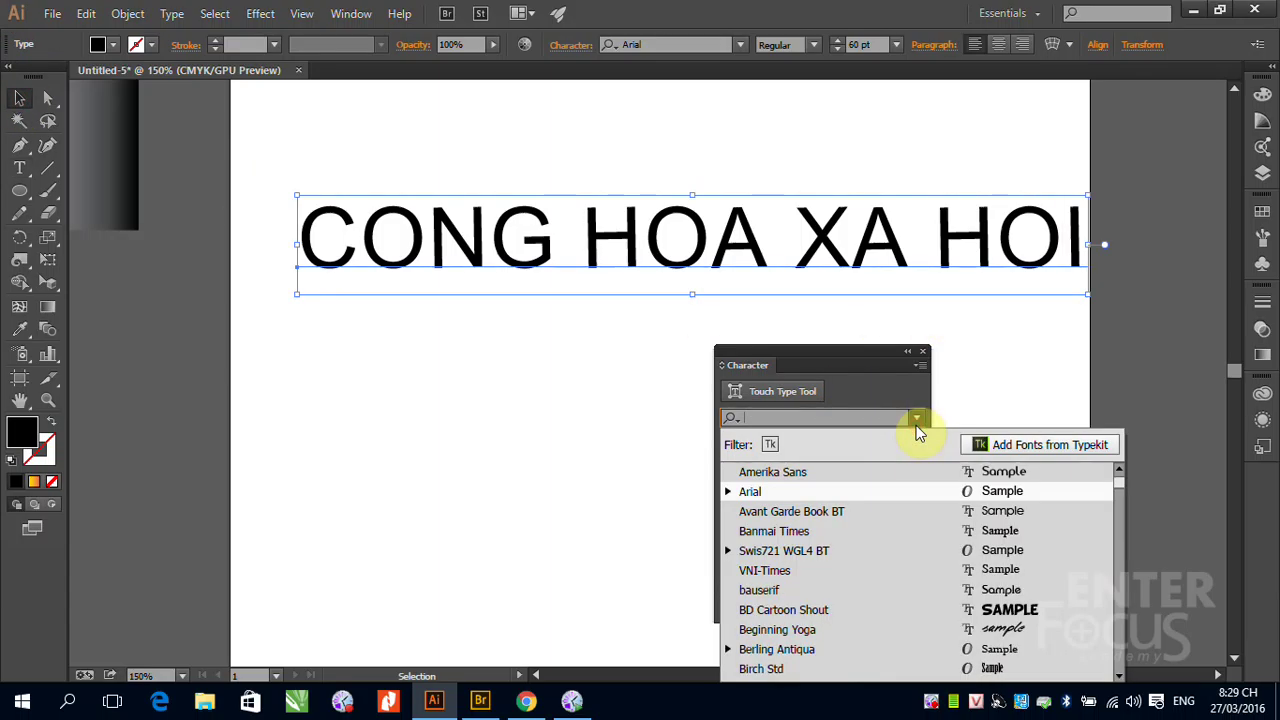
pyautogui.click(826, 611)
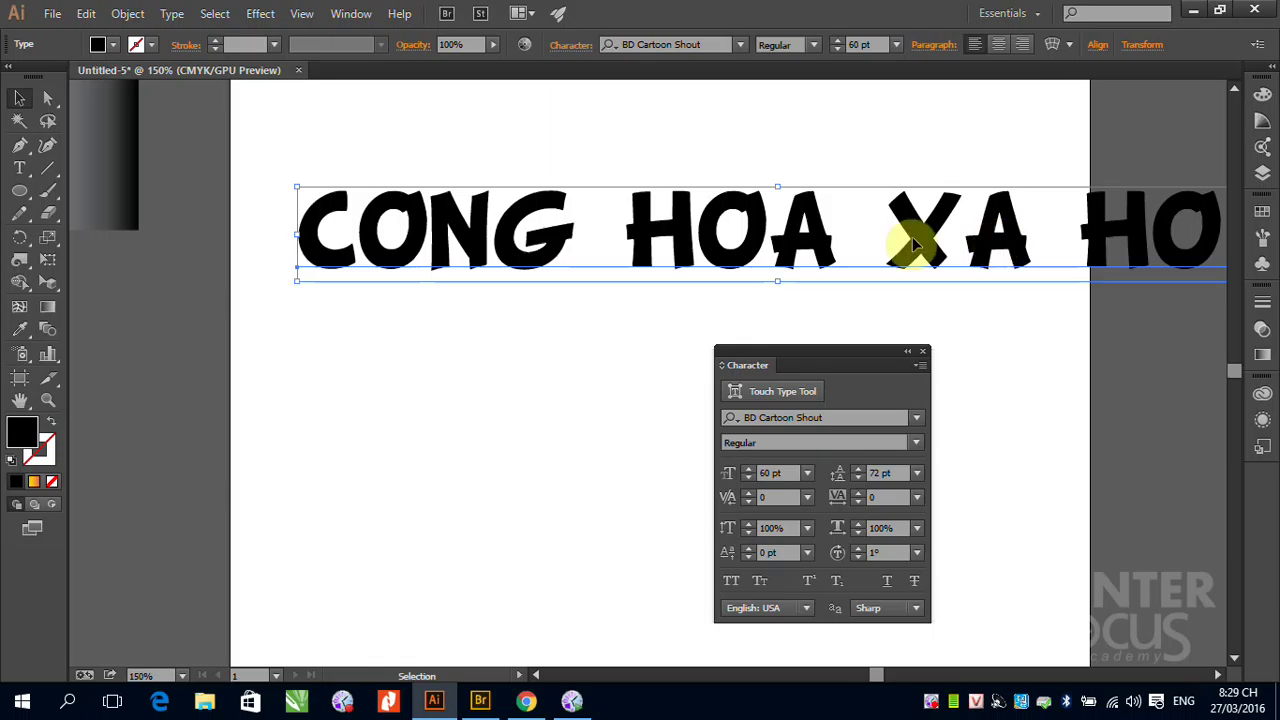
pyautogui.moveTo(800, 231); pyautogui.dragTo(731, 249)
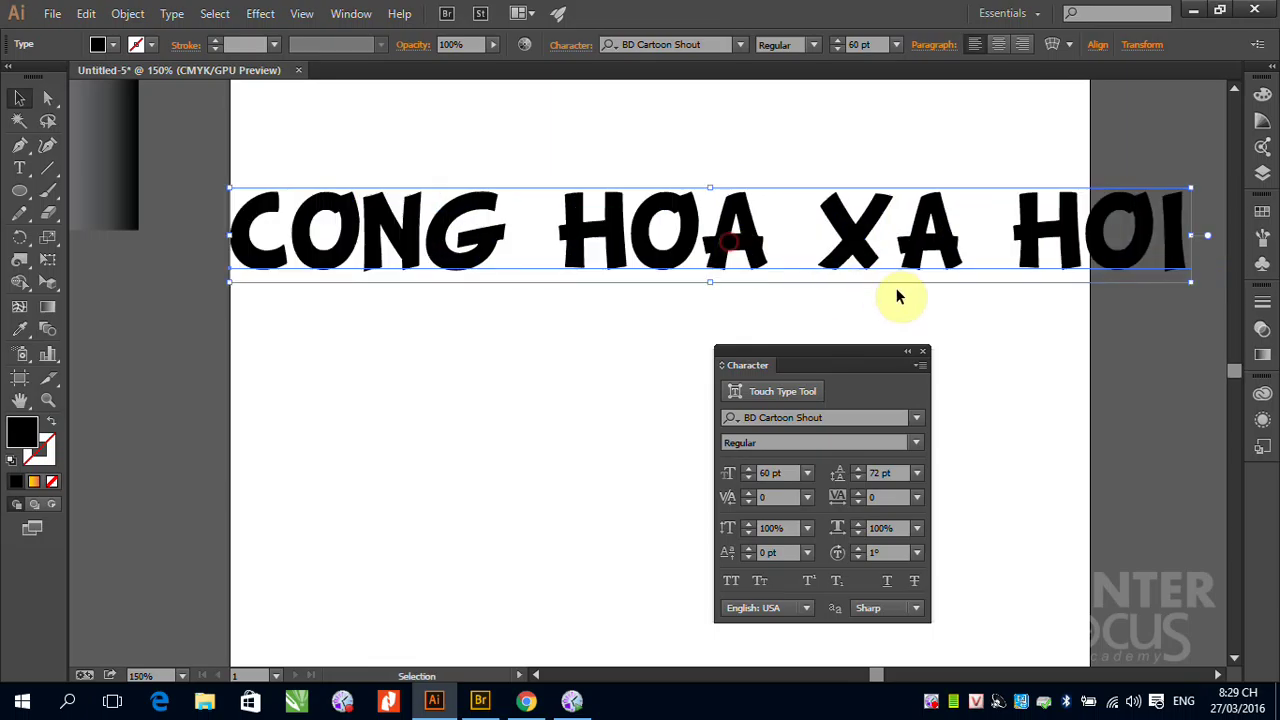
pyautogui.click(922, 352)
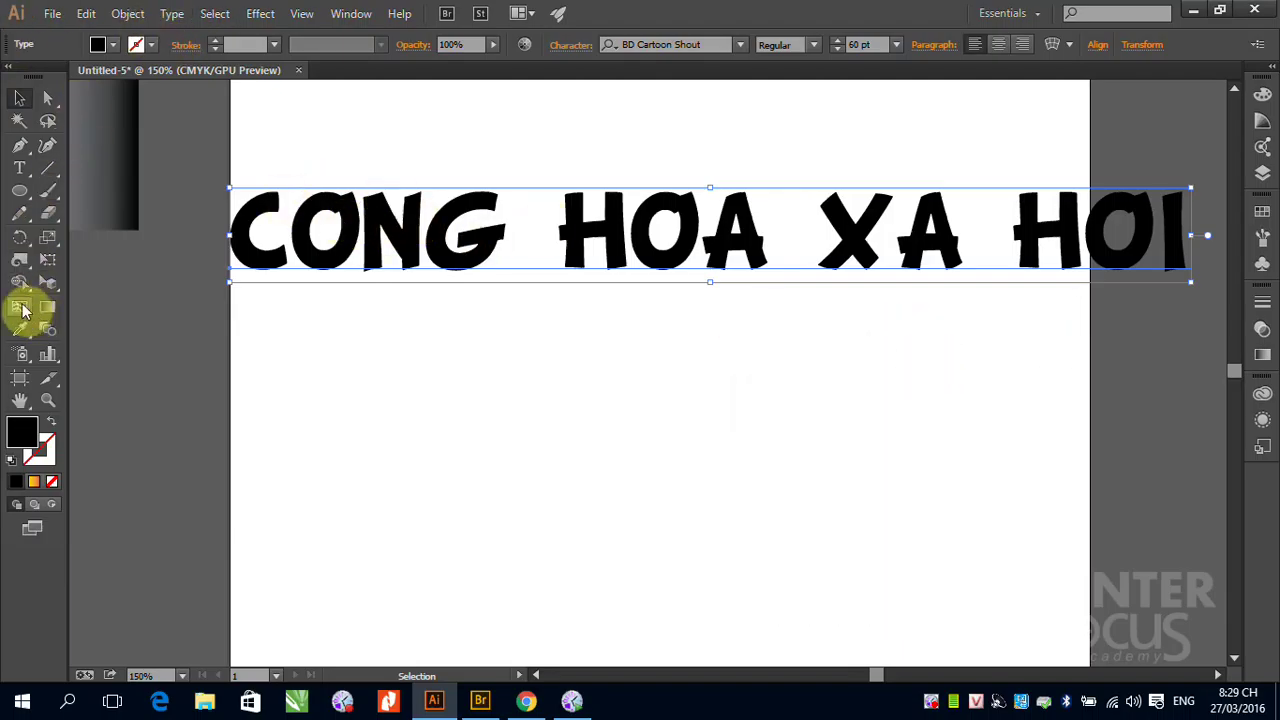
# Open the Glyphs panel for the O in "CONG" and look through the characters of the BD Cartoon Shout font.
pyautogui.click(20, 168)
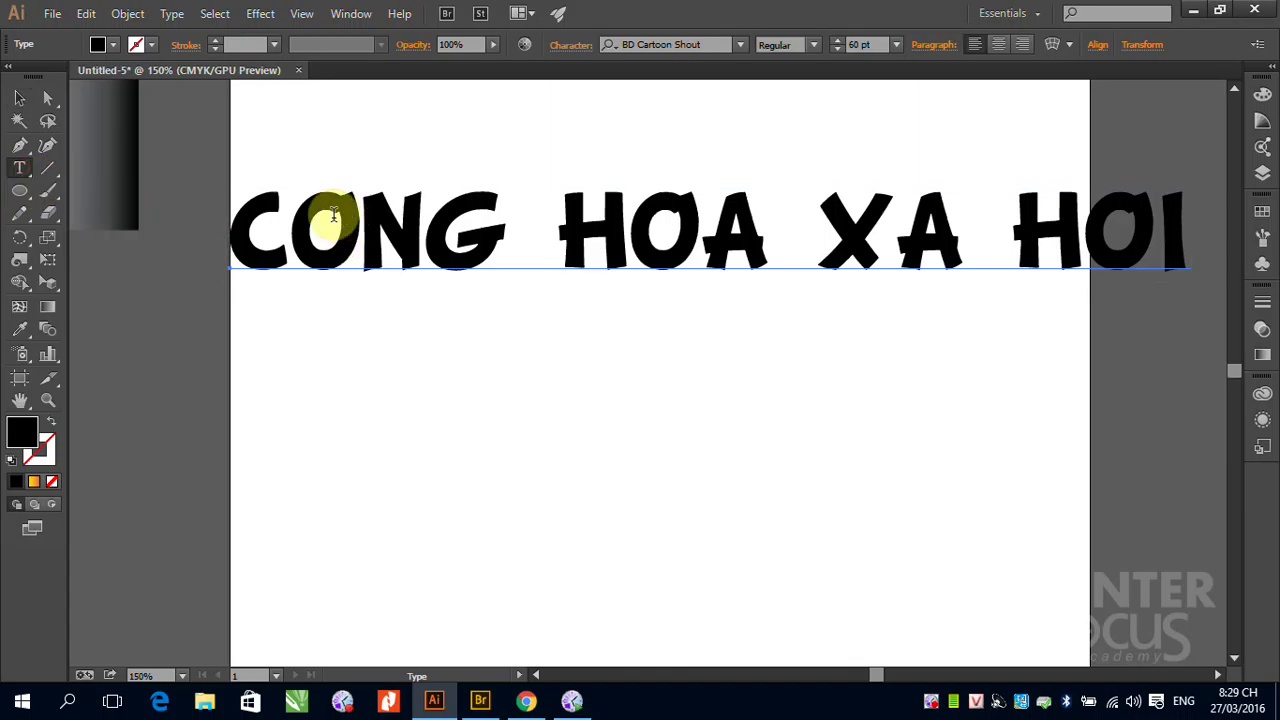
pyautogui.moveTo(291, 206); pyautogui.dragTo(333, 213)
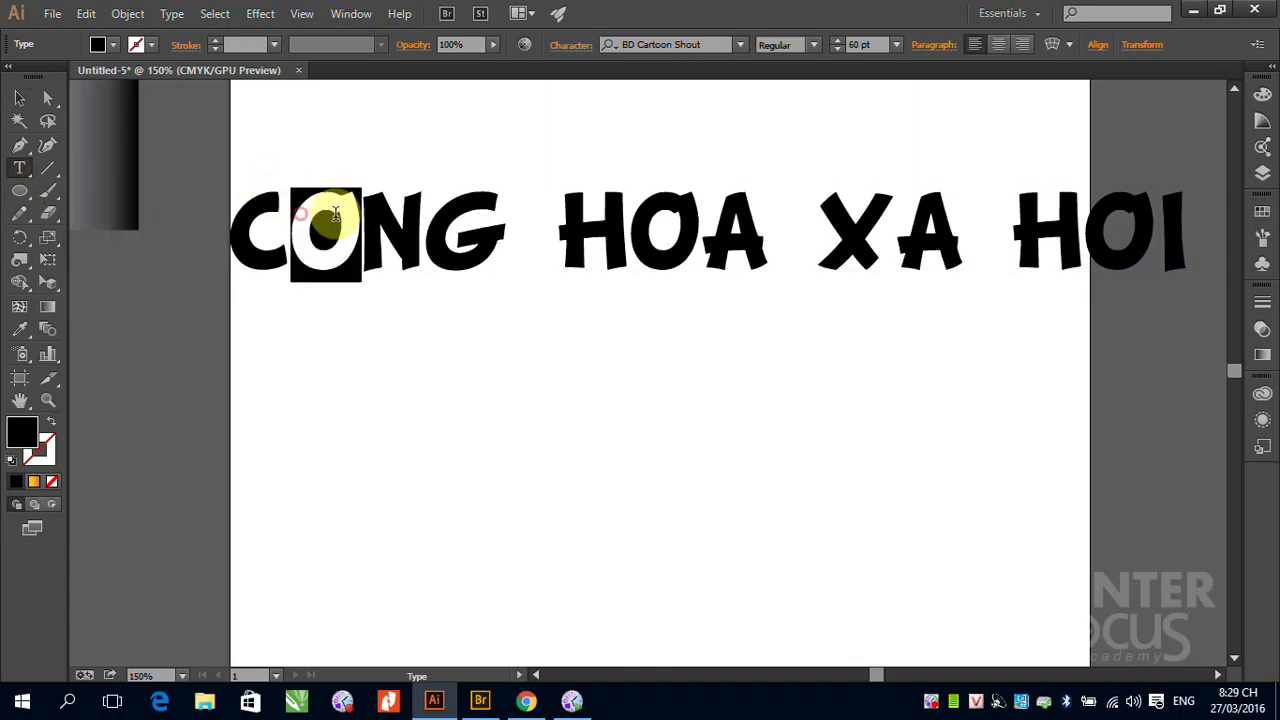
pyautogui.click(173, 14)
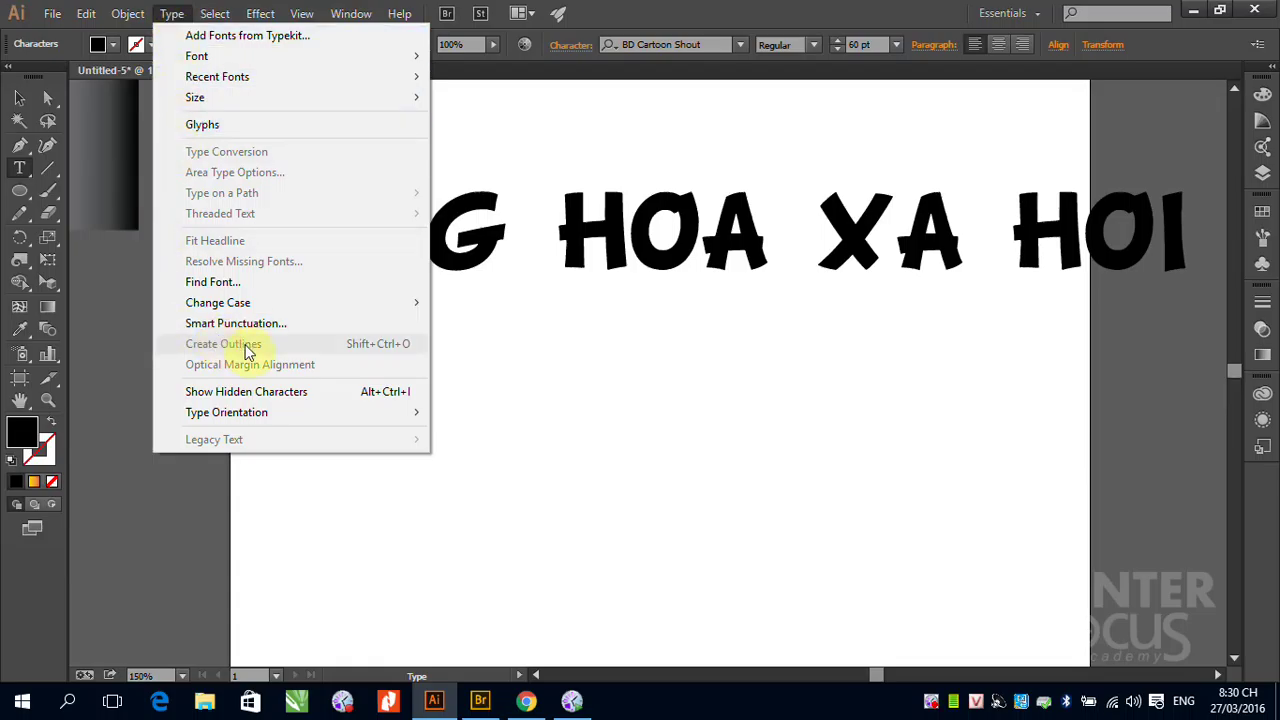
pyautogui.click(213, 126)
pyautogui.moveTo(926, 108); pyautogui.dragTo(1029, 131)
pyautogui.moveTo(1144, 244); pyautogui.dragTo(1145, 217)
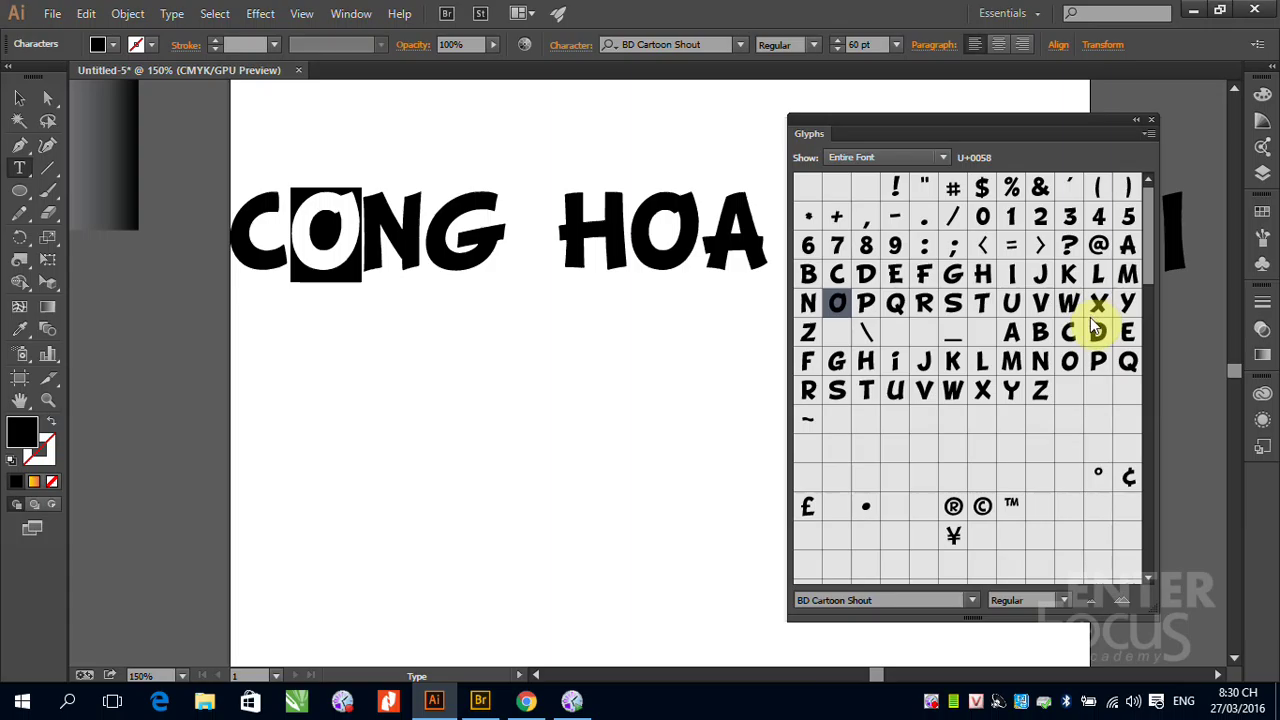
pyautogui.moveTo(1142, 231)
pyautogui.mouseDown()
pyautogui.moveTo(1142, 322)
pyautogui.moveTo(1143, 217)
pyautogui.mouseUp()
pyautogui.press('ctrl')
pyautogui.keyDown('ctrl'); pyautogui.click(324, 233); pyautogui.keyUp('ctrl')
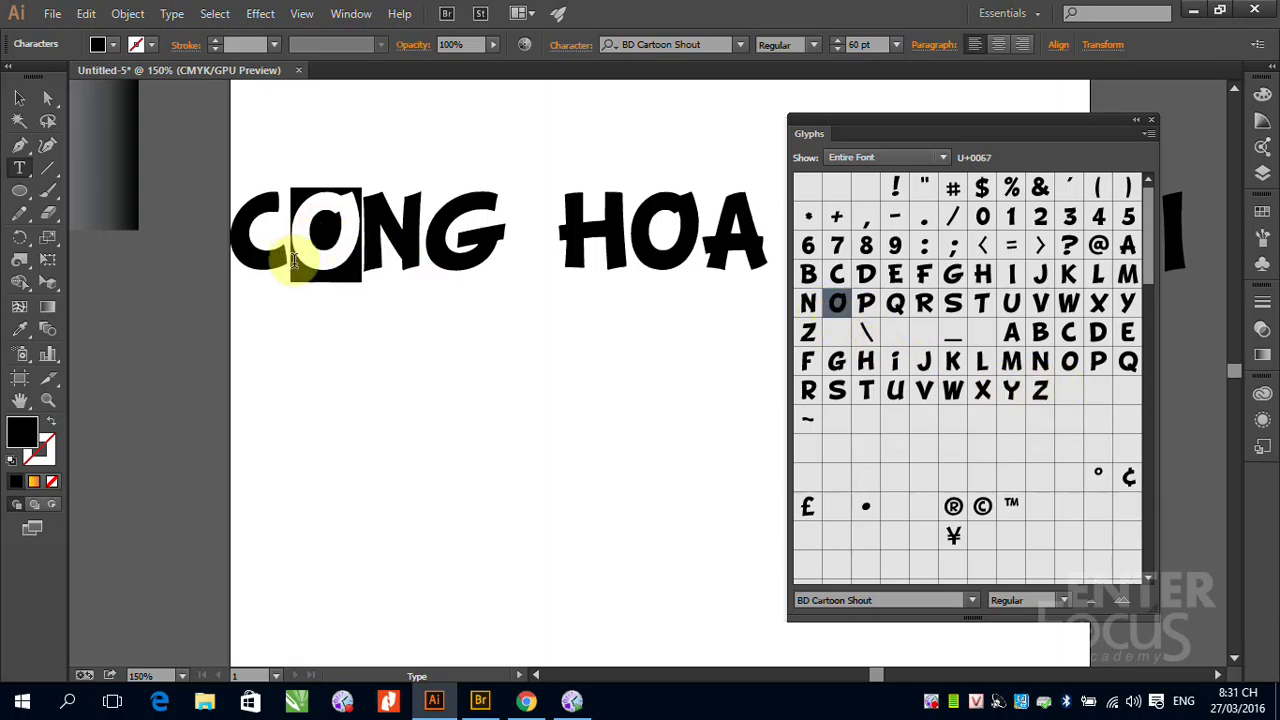
# Add a separate "O" as point text below the headline and replace it with the "<" glyph.
pyautogui.click(20, 99)
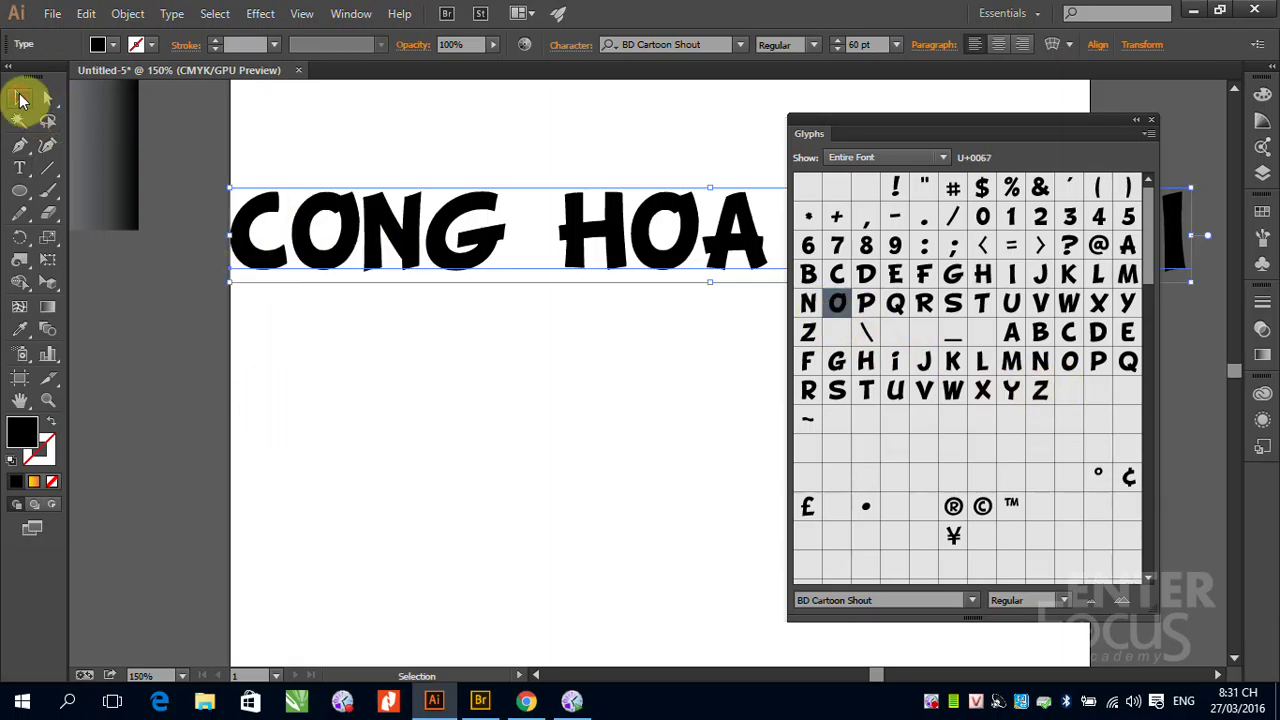
pyautogui.click(20, 168)
pyautogui.click(320, 465)
pyautogui.write('O')
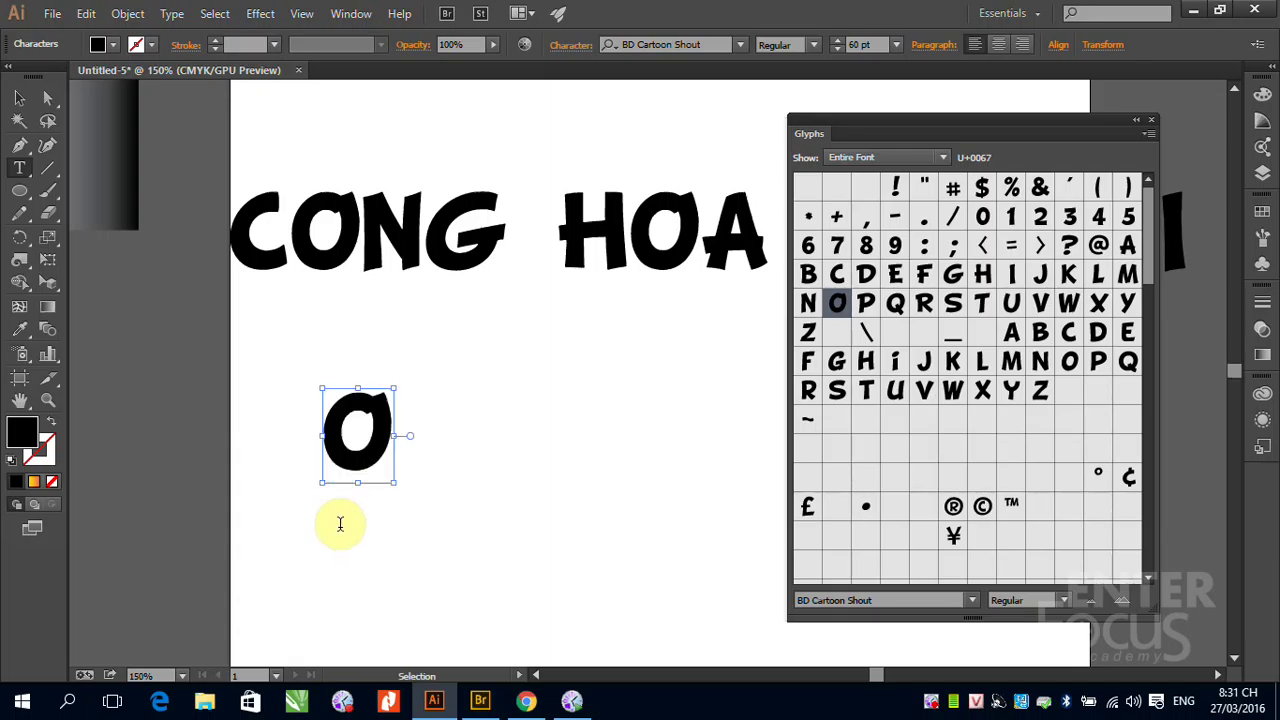
pyautogui.moveTo(345, 432); pyautogui.dragTo(393, 430)
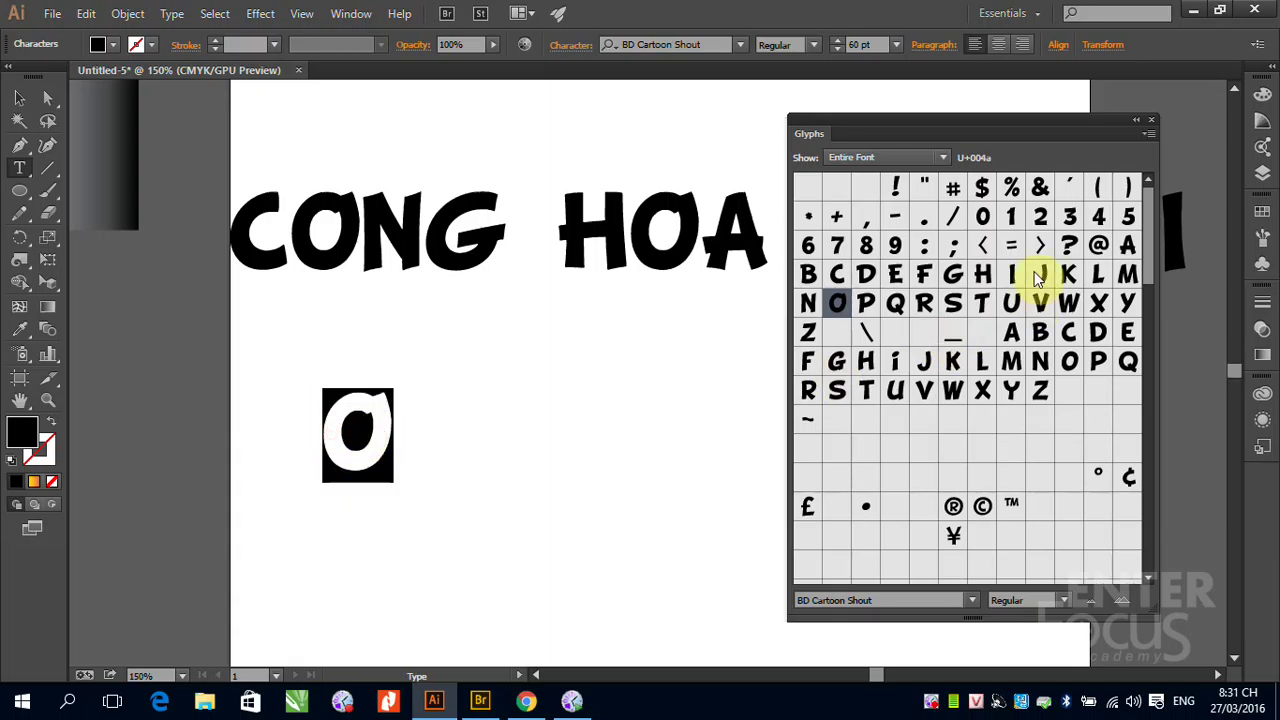
pyautogui.doubleClick(985, 250)
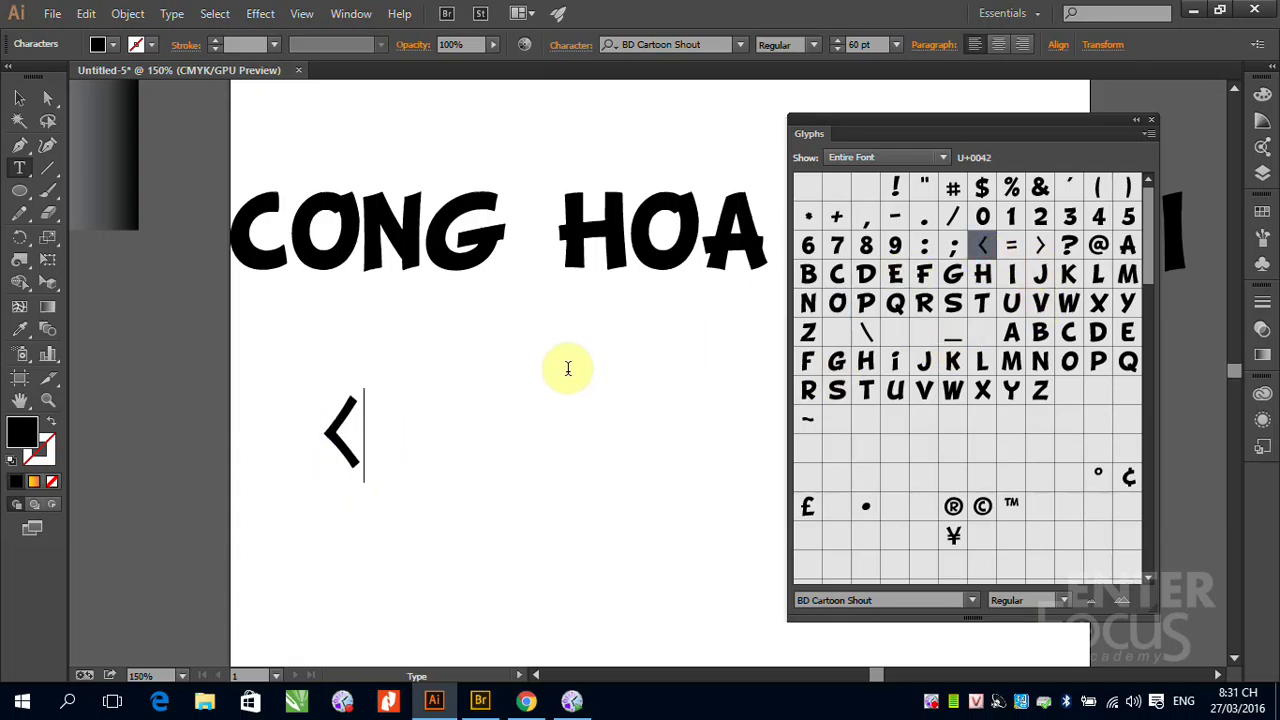
# Rotate and shrink the "<" to about 42 pt, try it as a circumflex above the O in "CONG", and delete it.
pyautogui.click(19, 102)
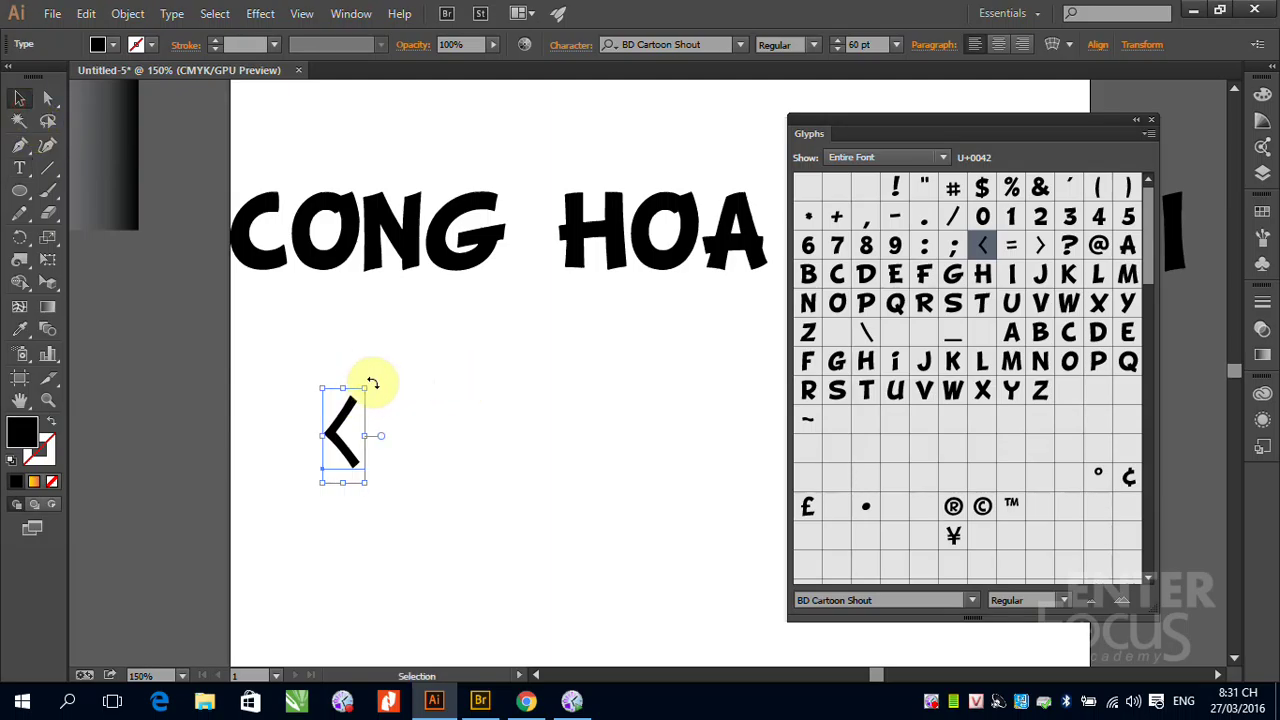
pyautogui.moveTo(371, 374); pyautogui.dragTo(345, 176)
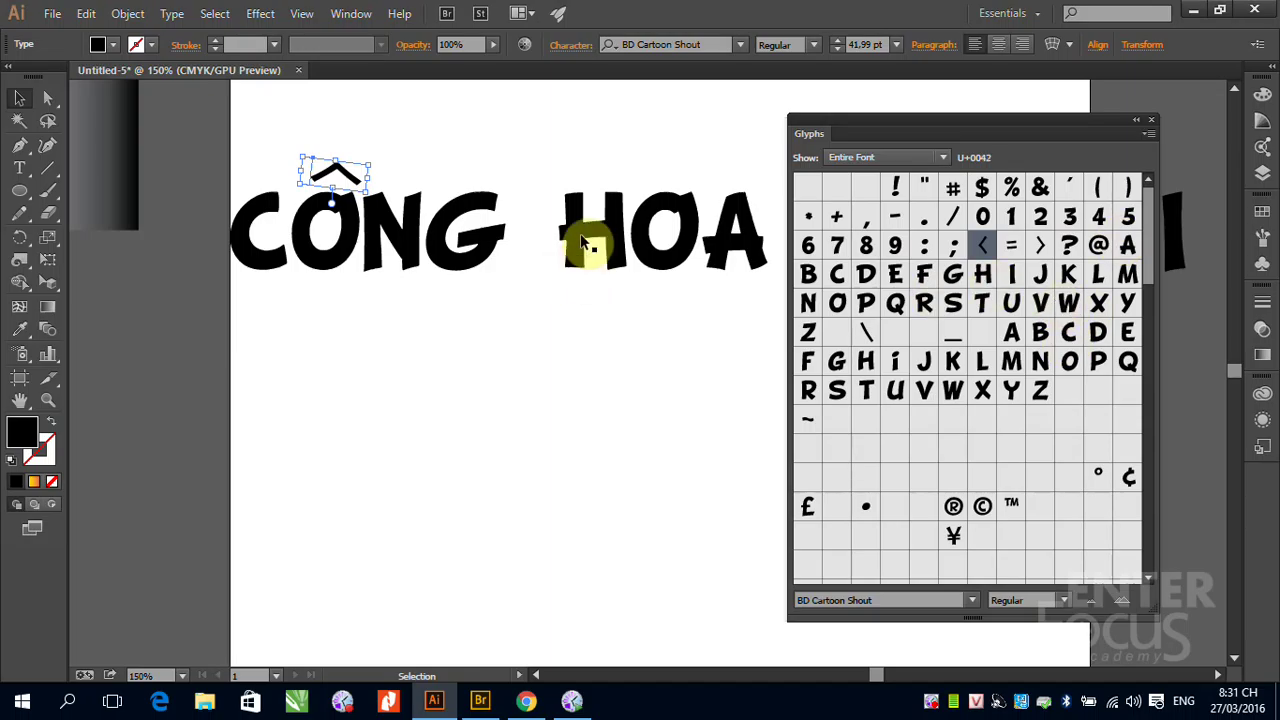
pyautogui.press('Delete')
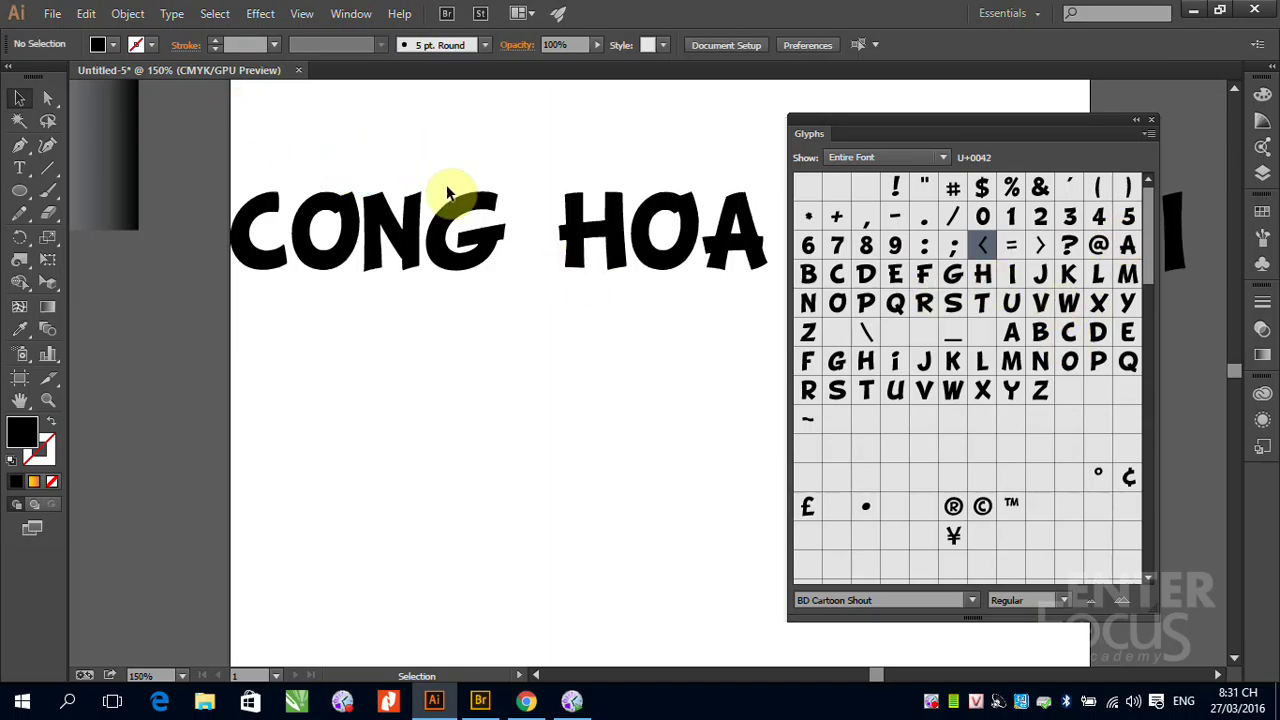
# Apply the CapitalisTypOasisMedium font to "CONG HOA XA HOI" and move the Glyphs panel below the headline.
pyautogui.click(398, 228)
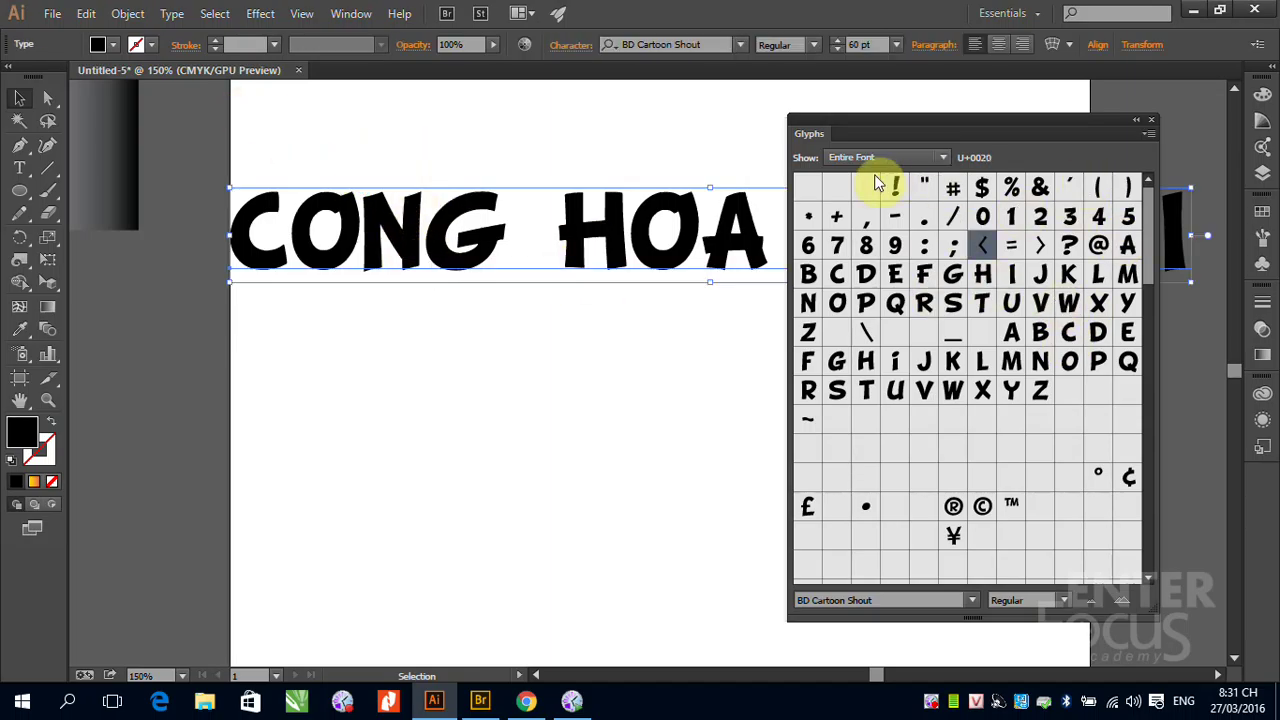
pyautogui.click(740, 44)
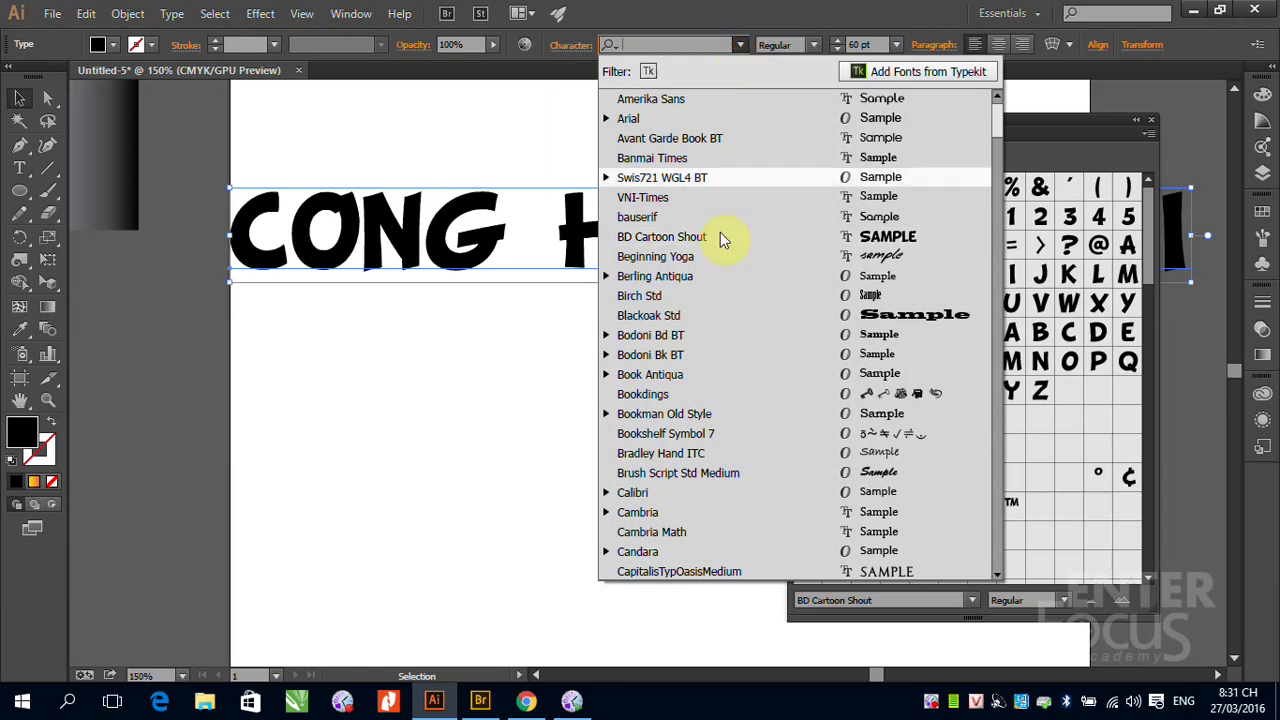
pyautogui.scroll(-2, 678, 360)
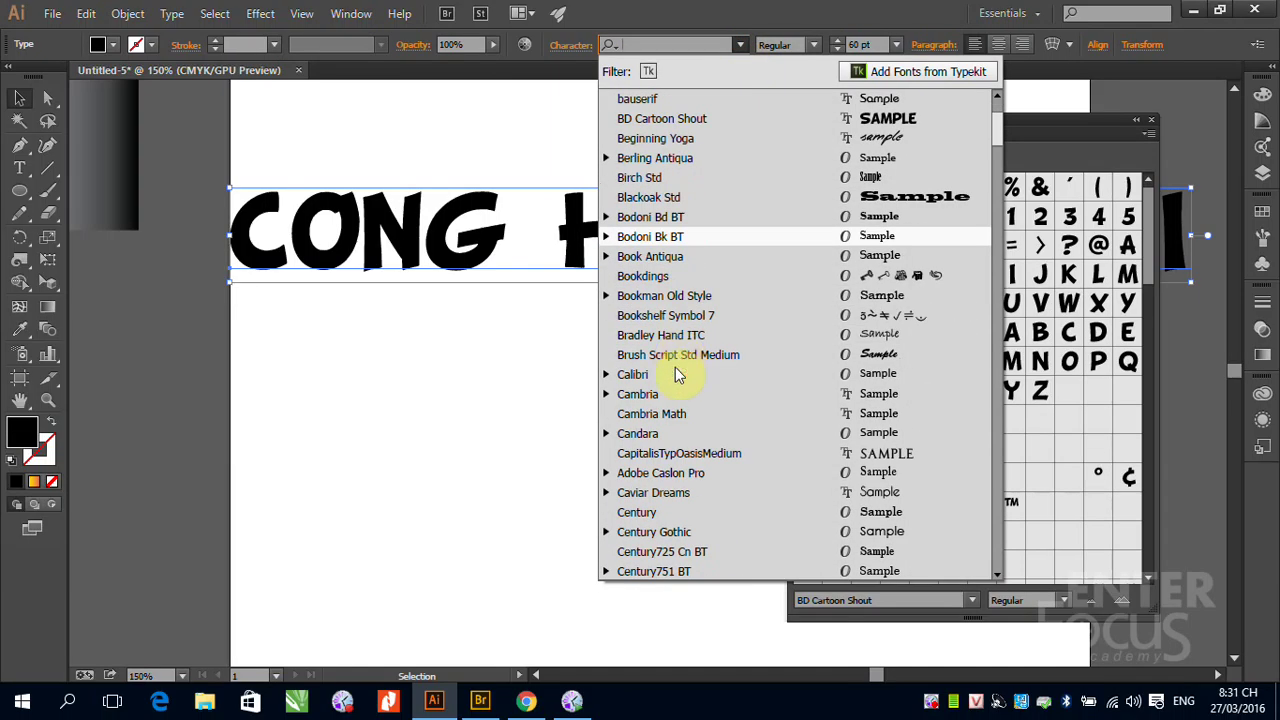
pyautogui.click(665, 453)
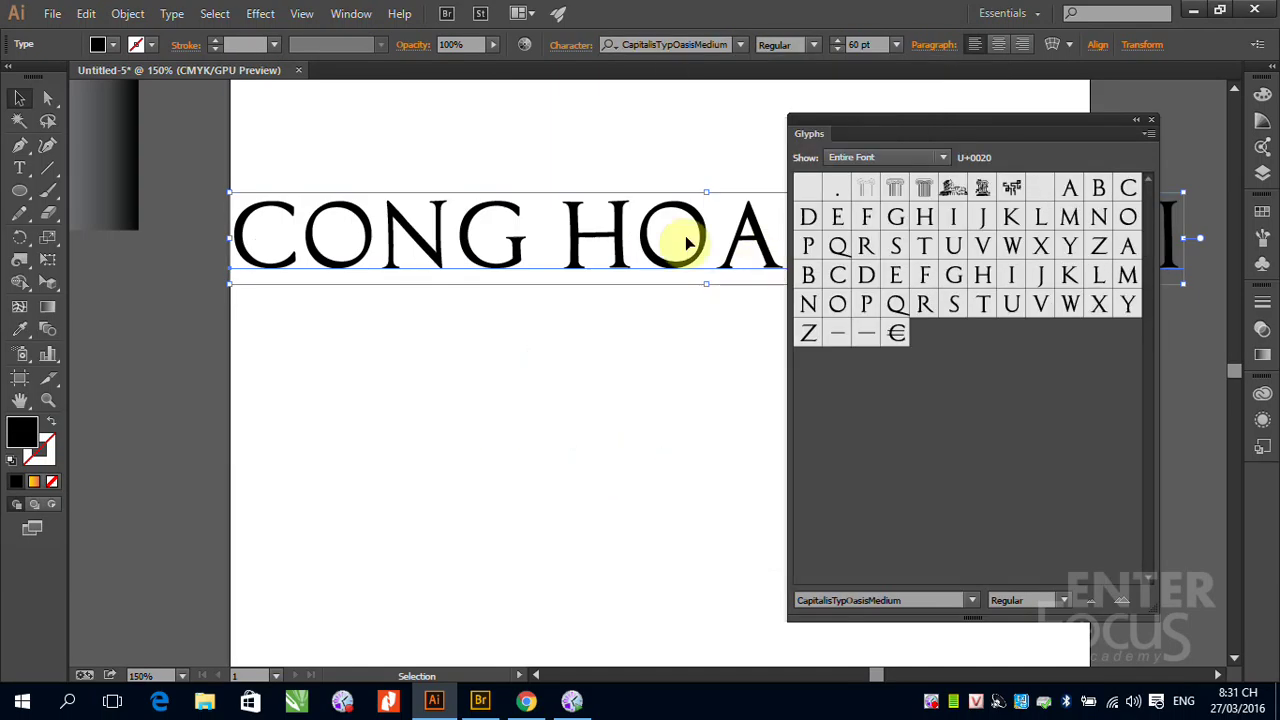
pyautogui.moveTo(962, 128); pyautogui.dragTo(783, 343)
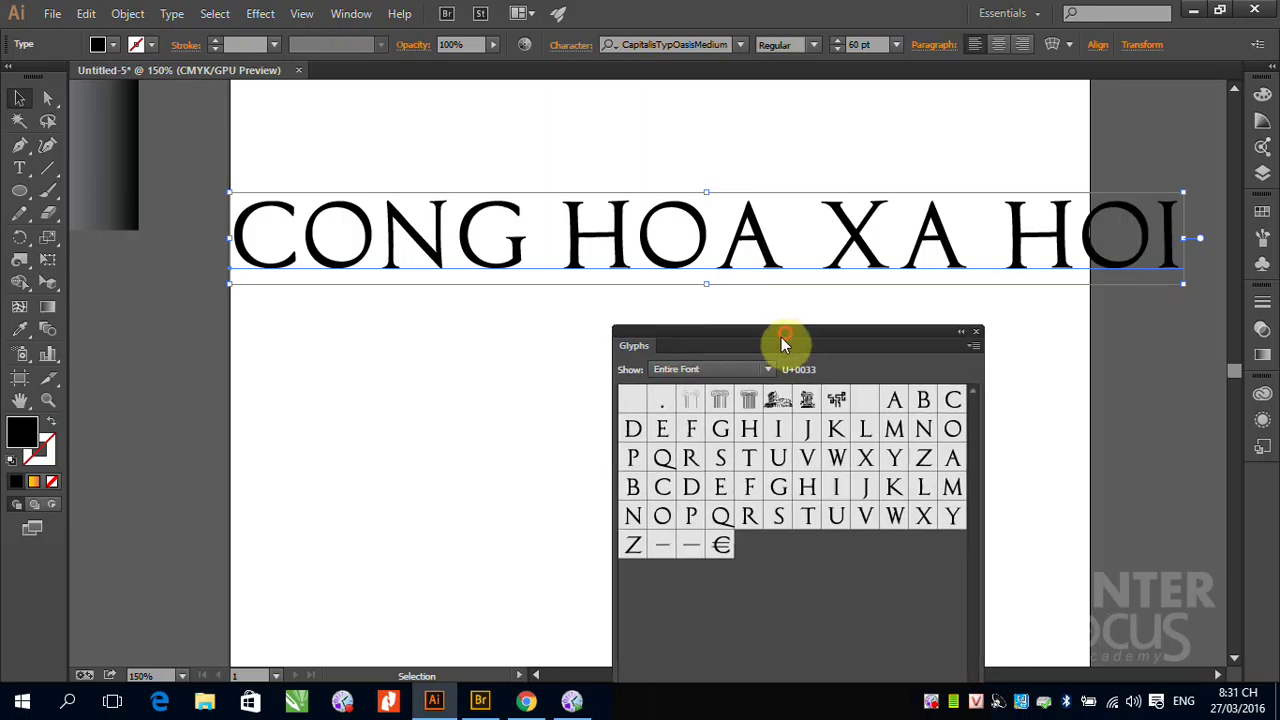
# Try an accented "ô" in place of the O in "CONG" and restore the plain "CO" in CapitalisTypOasisMedium.
pyautogui.click(19, 168)
pyautogui.moveTo(317, 232); pyautogui.dragTo(357, 237)
pyautogui.write('ô')
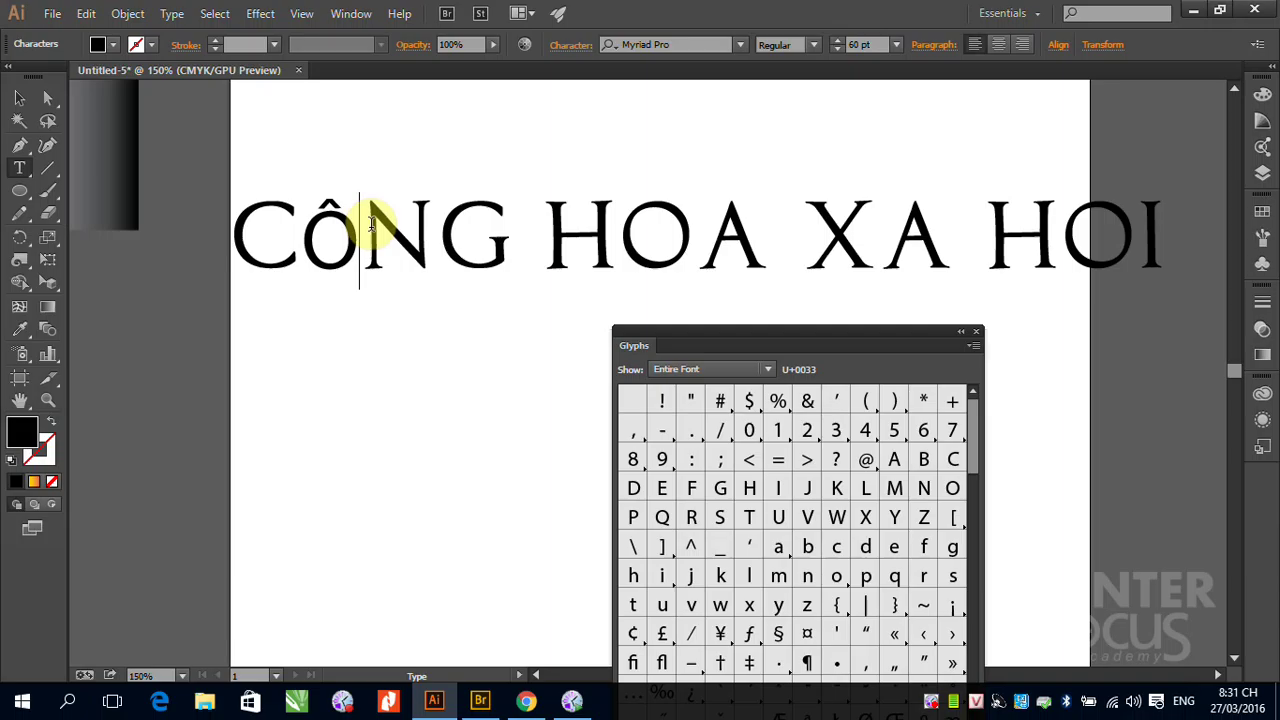
pyautogui.moveTo(286, 251); pyautogui.dragTo(337, 251)
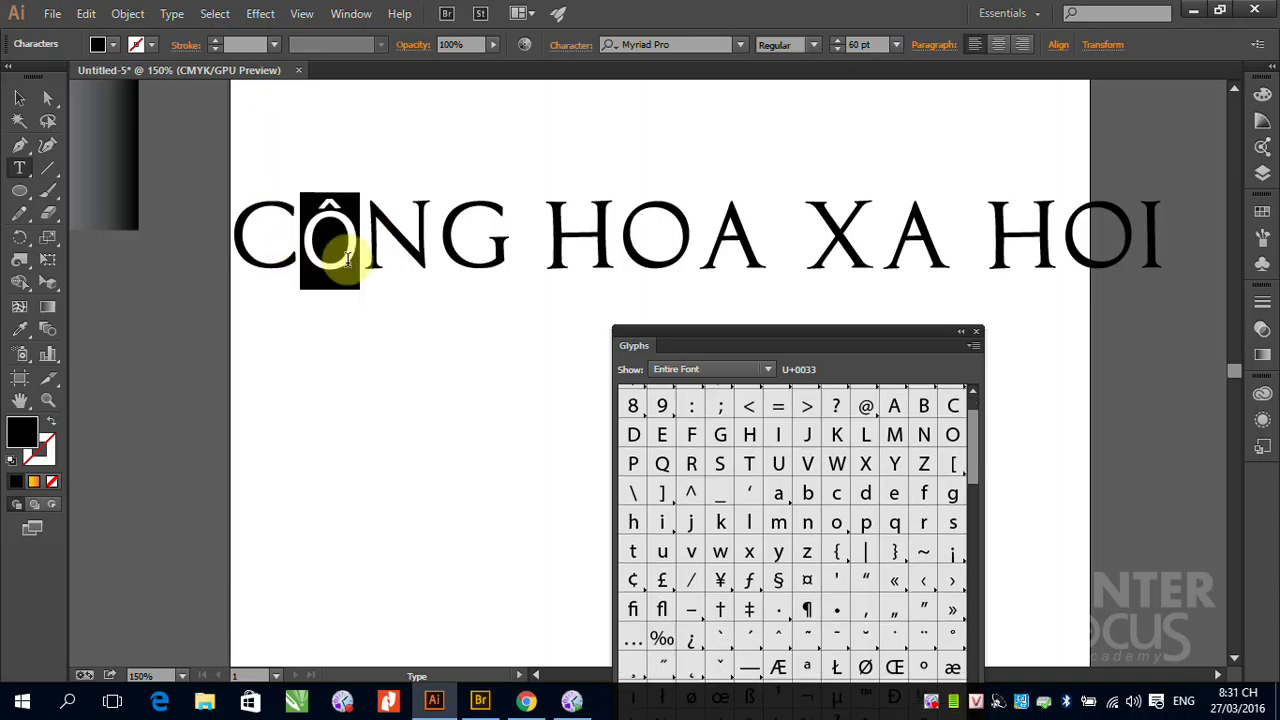
pyautogui.press('BackSpace')
pyautogui.press('BackSpace')
pyautogui.write('CO')
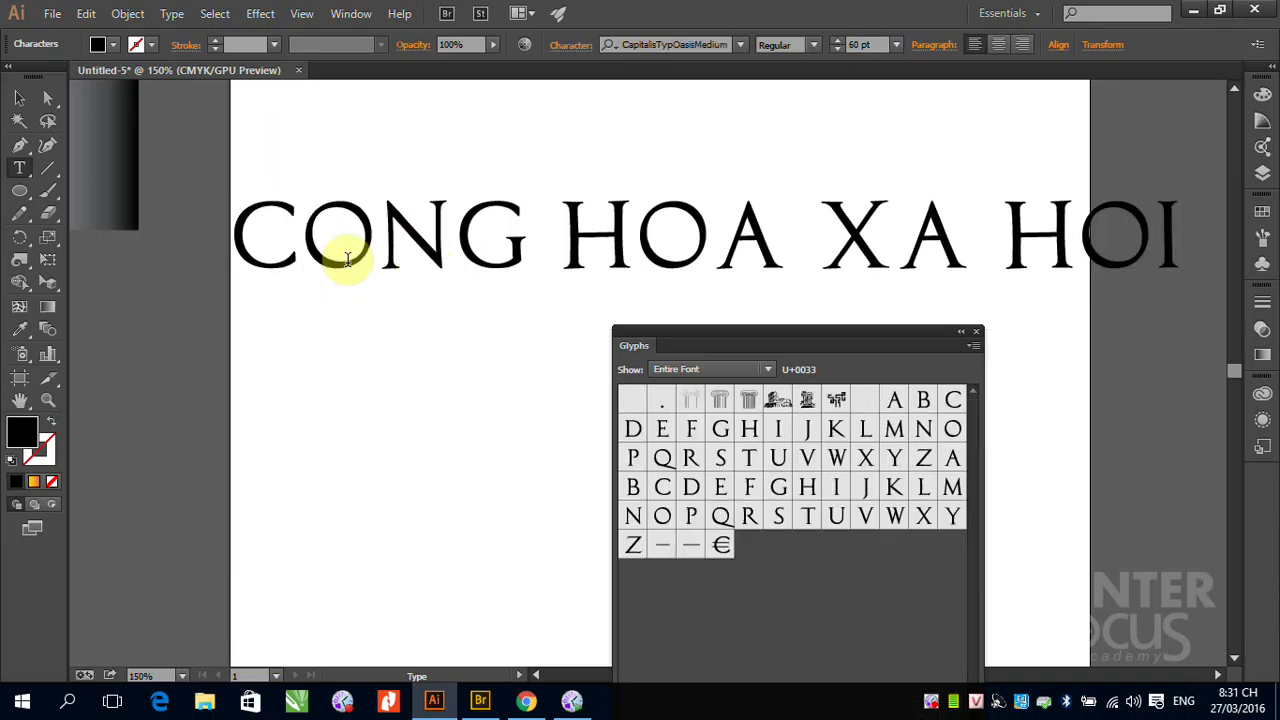
pyautogui.click(20, 98)
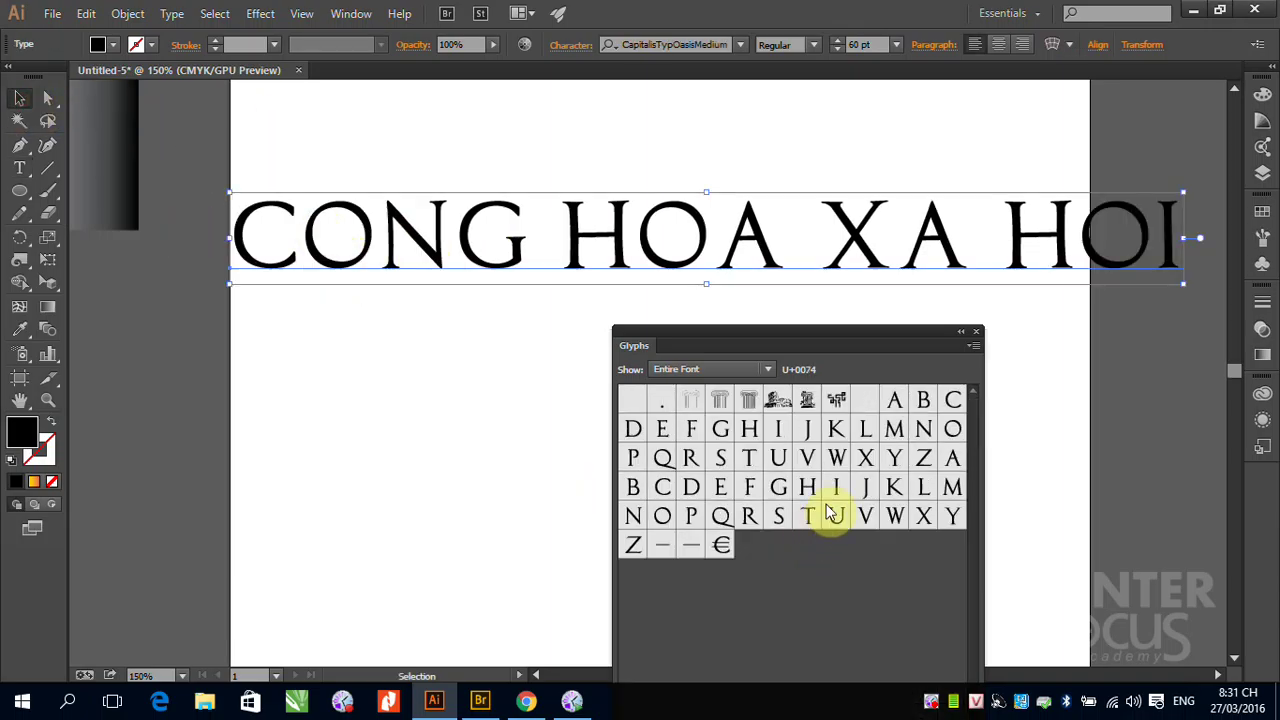
# Highlight the O in "CONG" and examine the CapitalisTypOasisMedium glyphs for accented versions of the letter.
pyautogui.click(19, 168)
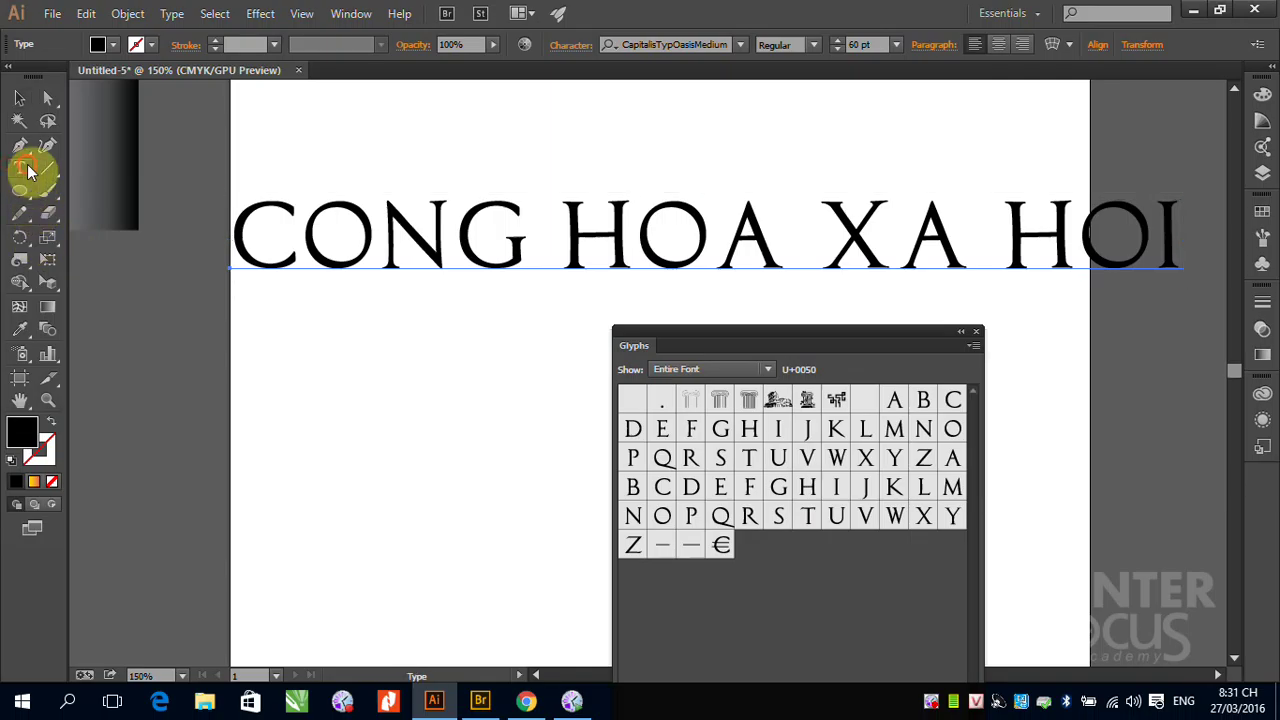
pyautogui.click(300, 228)
pyautogui.moveTo(343, 236); pyautogui.dragTo(378, 236)
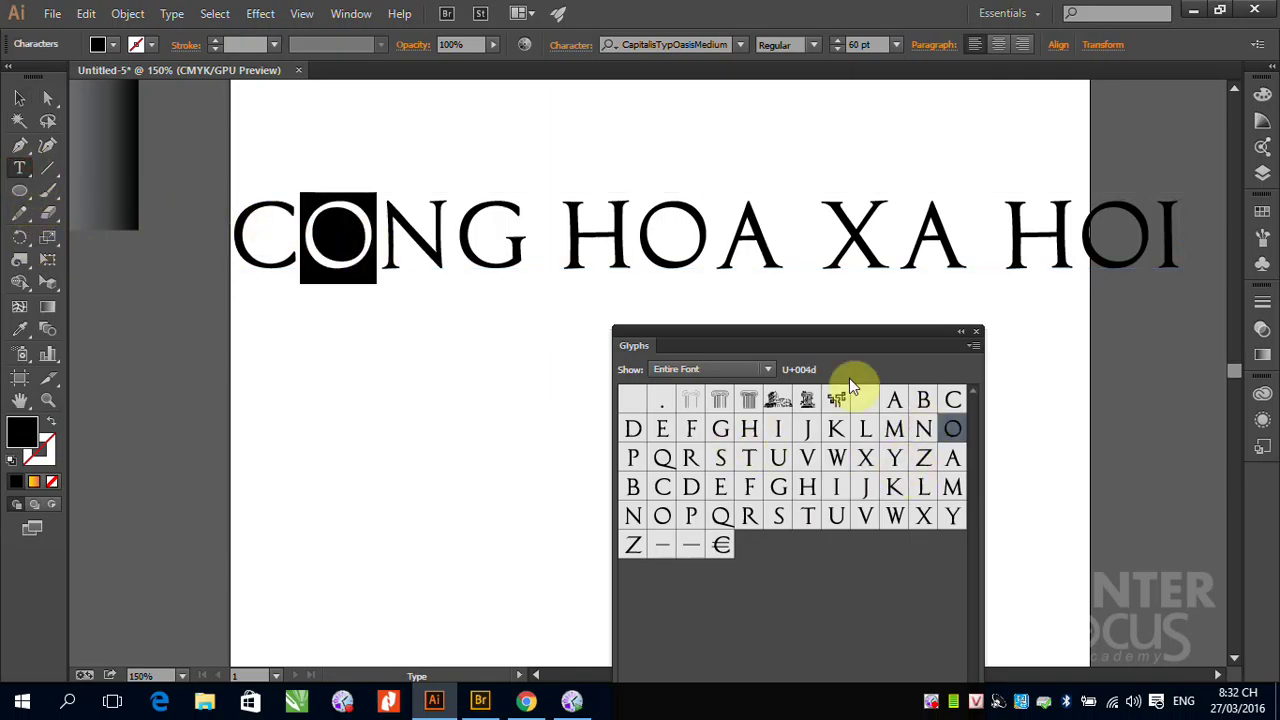
pyautogui.moveTo(838, 347); pyautogui.dragTo(902, 259)
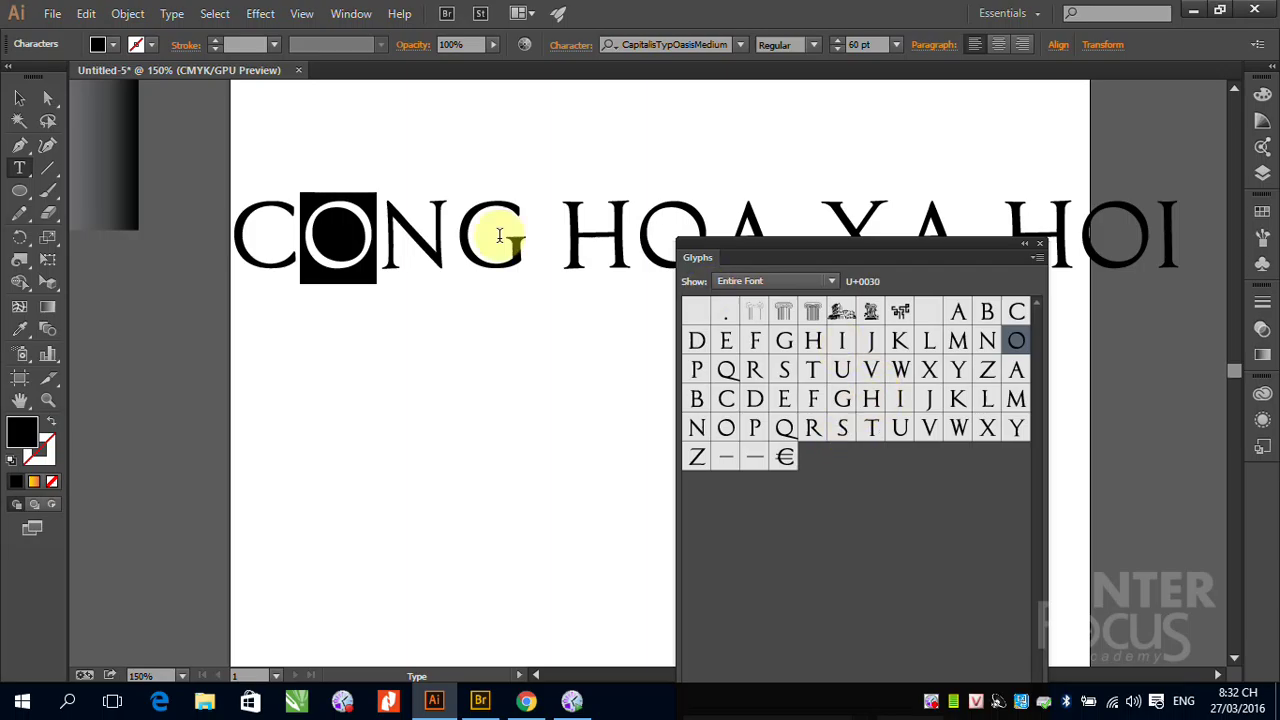
# Apply the Caviar Dreams font to the headline and move the Glyphs panel clear of the text.
pyautogui.click(16, 103)
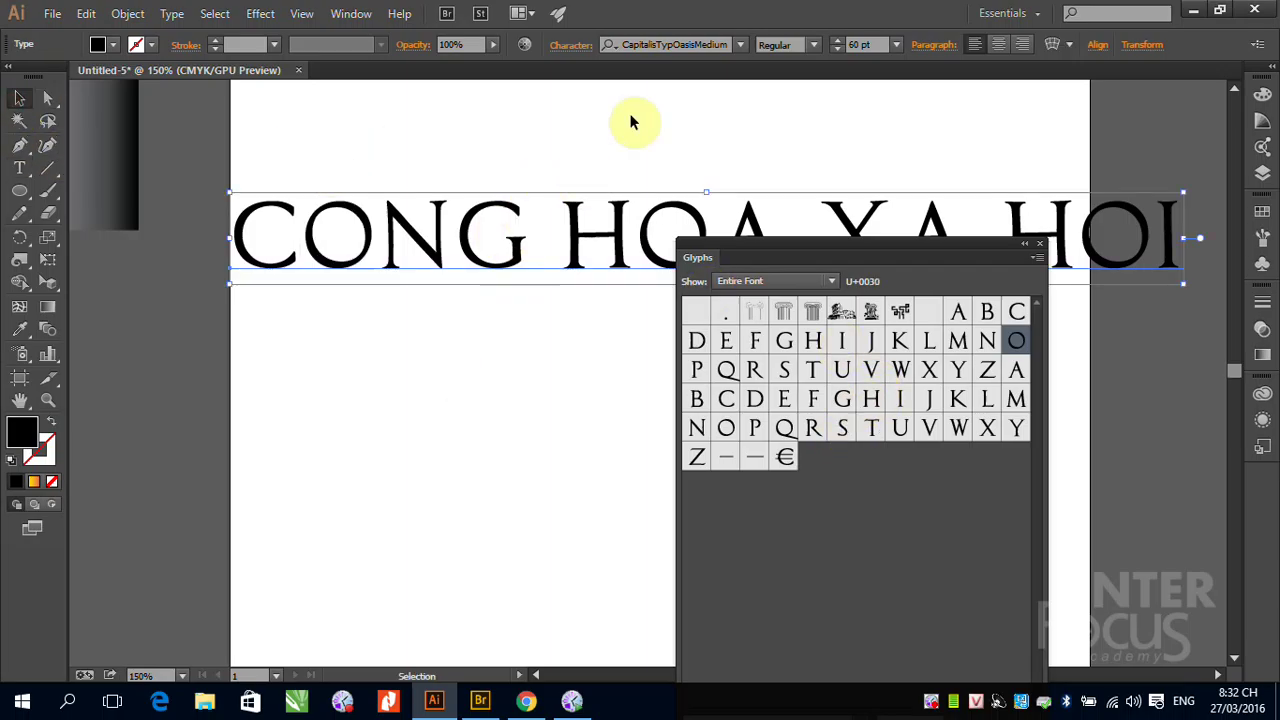
pyautogui.click(739, 45)
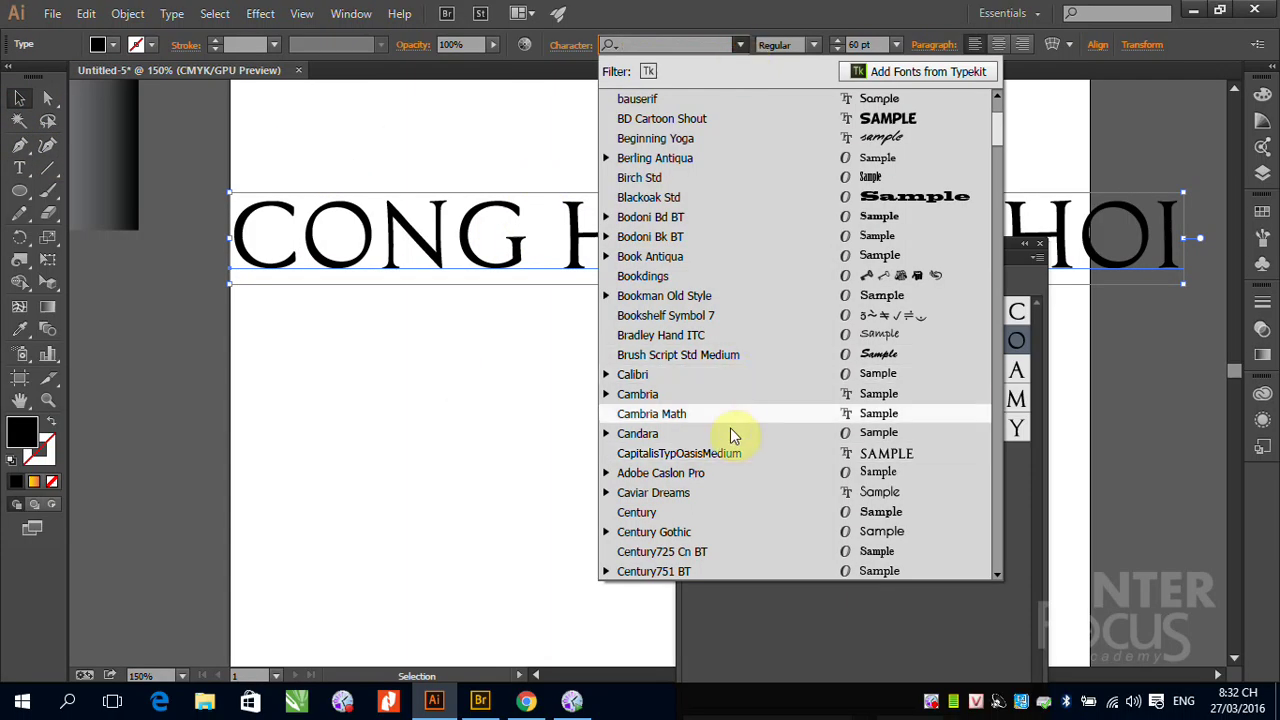
pyautogui.click(665, 492)
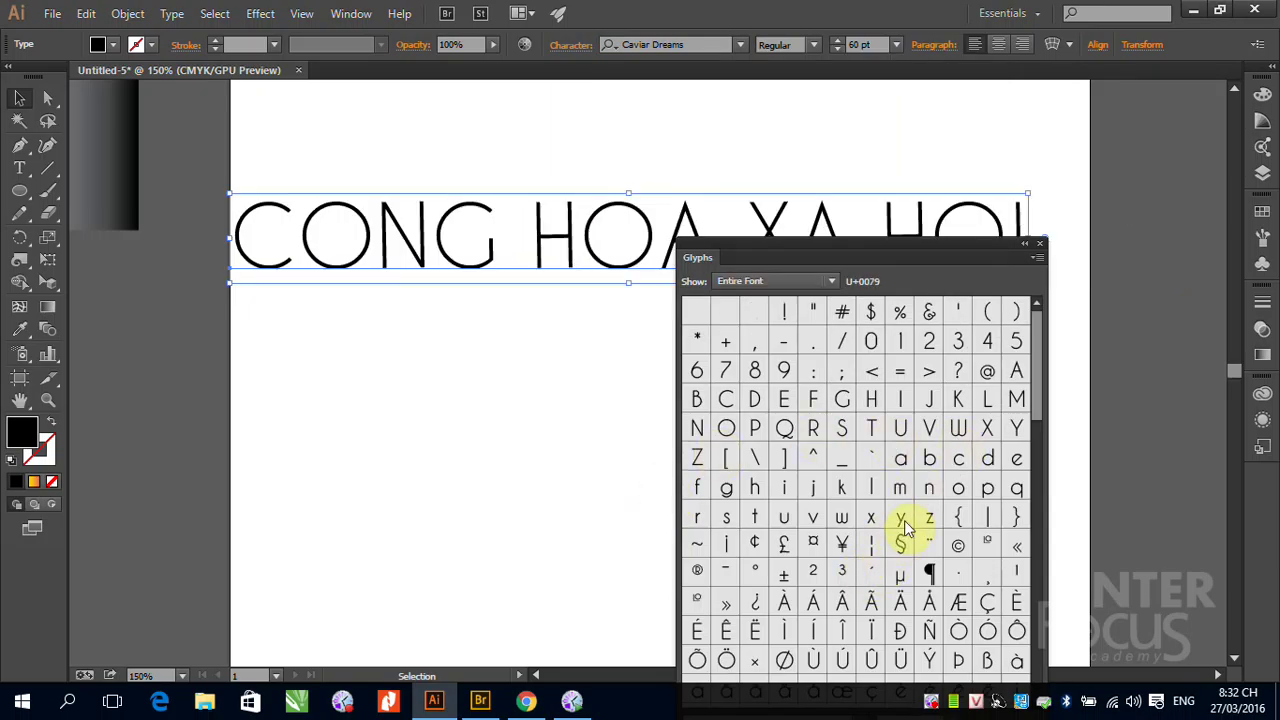
pyautogui.moveTo(832, 250); pyautogui.dragTo(781, 350)
# Try "Ộ" for the O in "CONG", undo it, and replace the letter with "Ô".
pyautogui.click(19, 168)
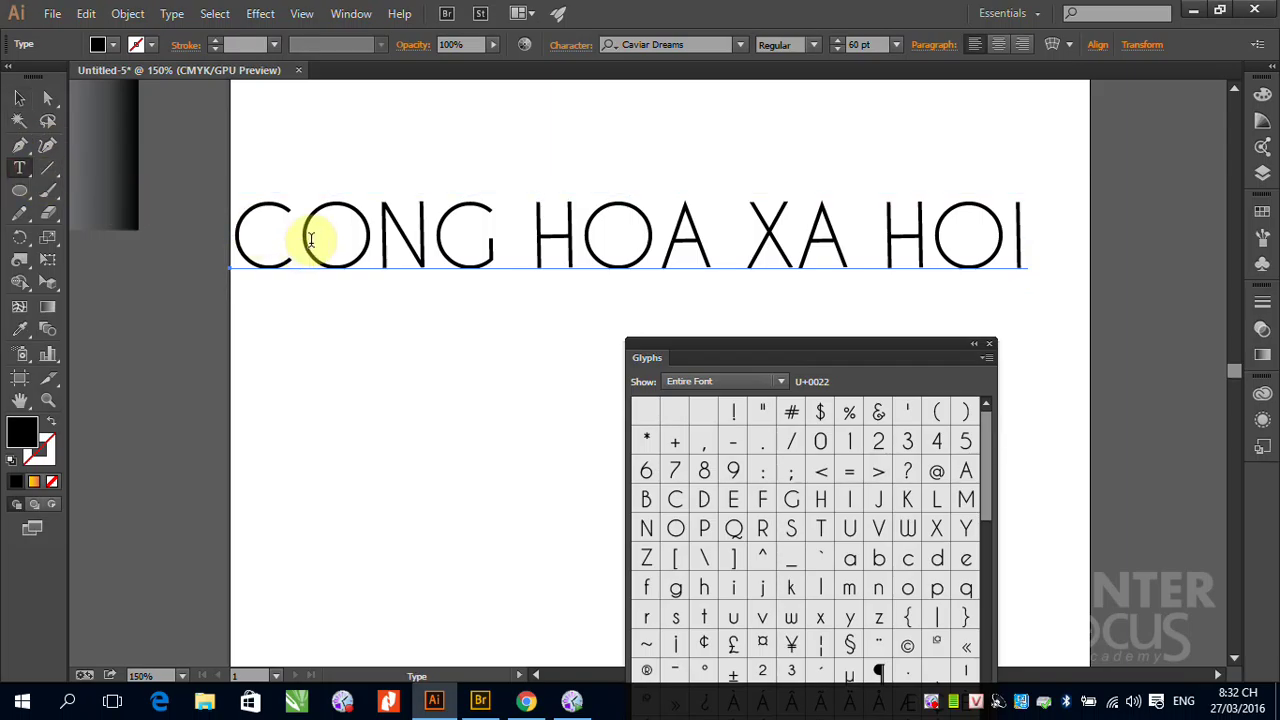
pyautogui.moveTo(298, 234); pyautogui.dragTo(345, 225)
pyautogui.write('OO')
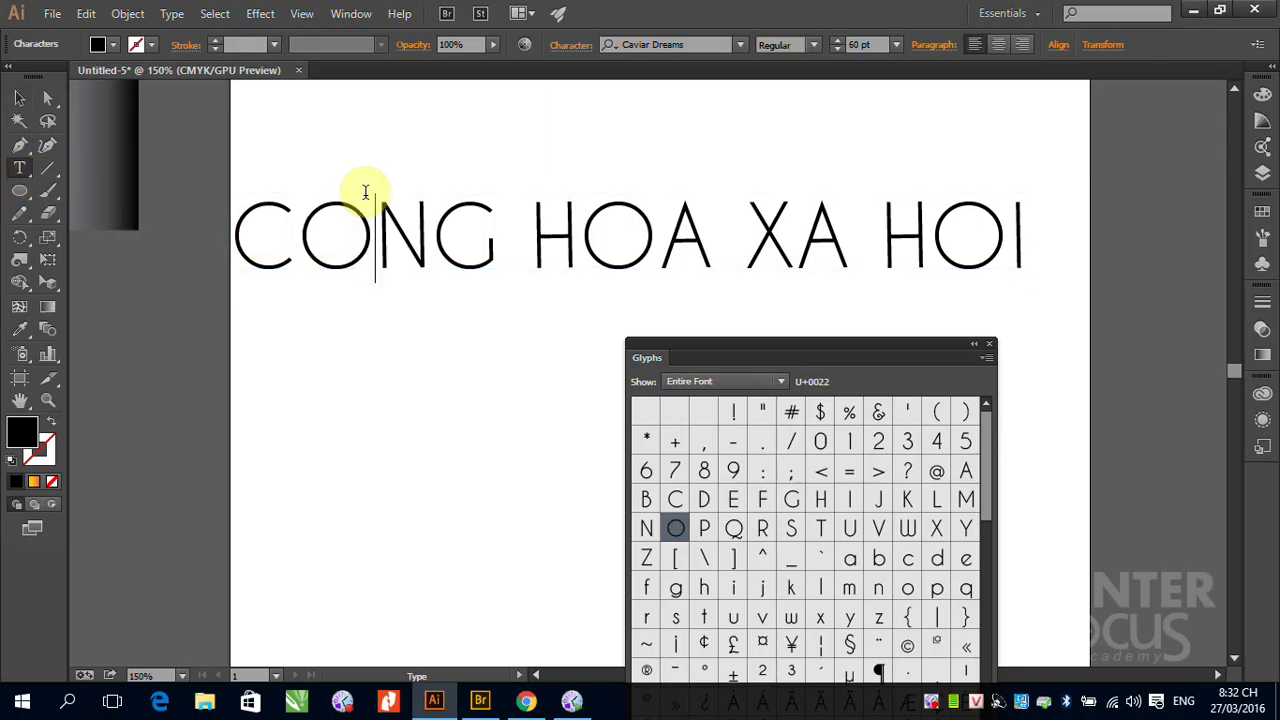
pyautogui.write('j')
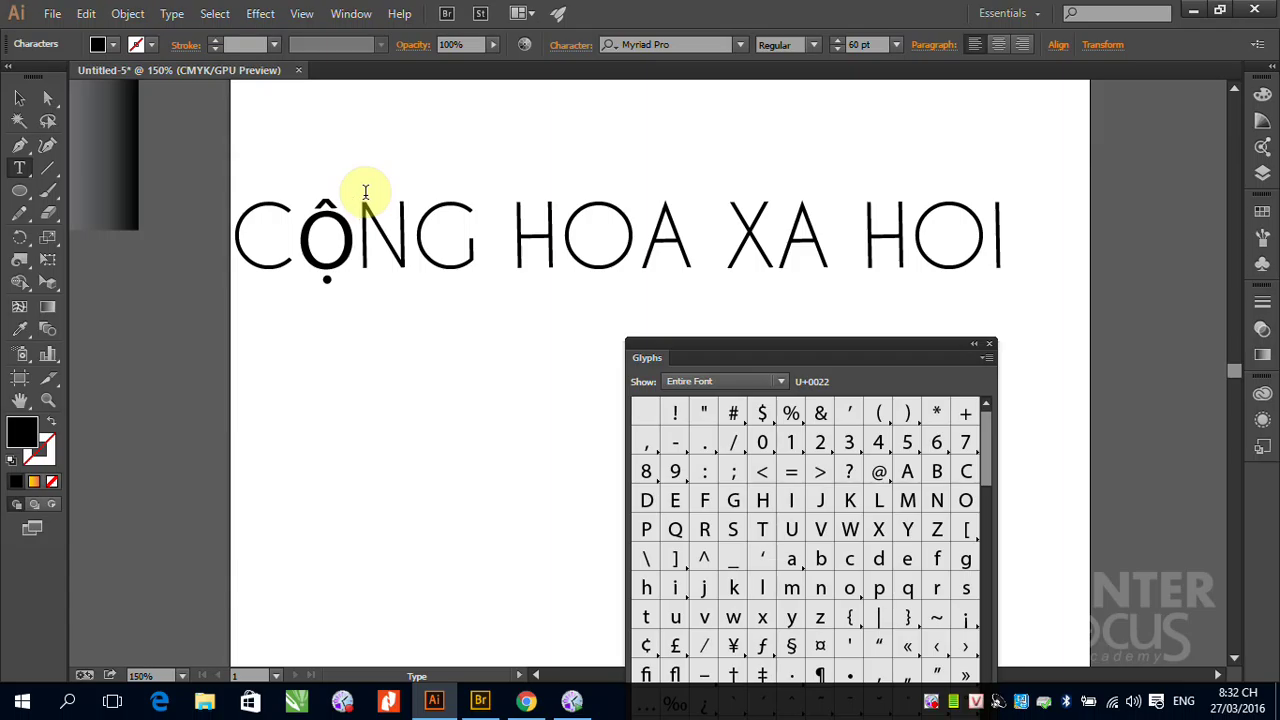
pyautogui.press('Escape')
pyautogui.hotkey('ctrl', 'z')
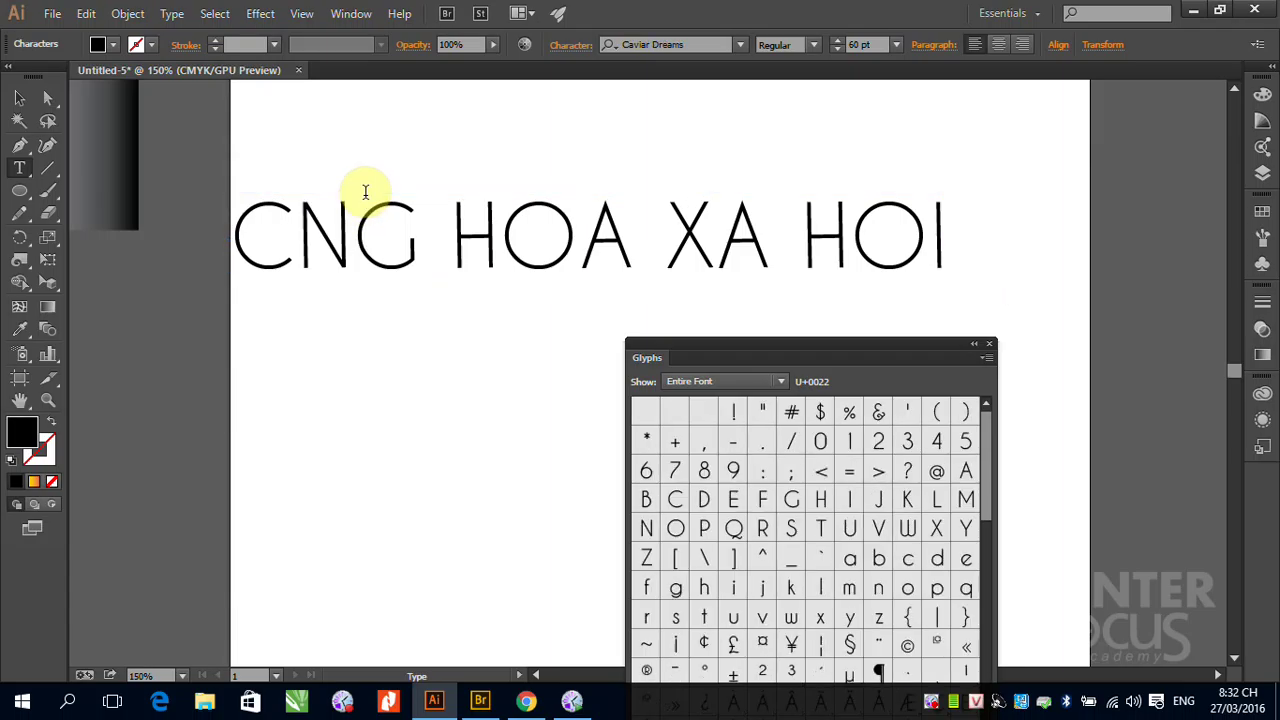
pyautogui.write('O')
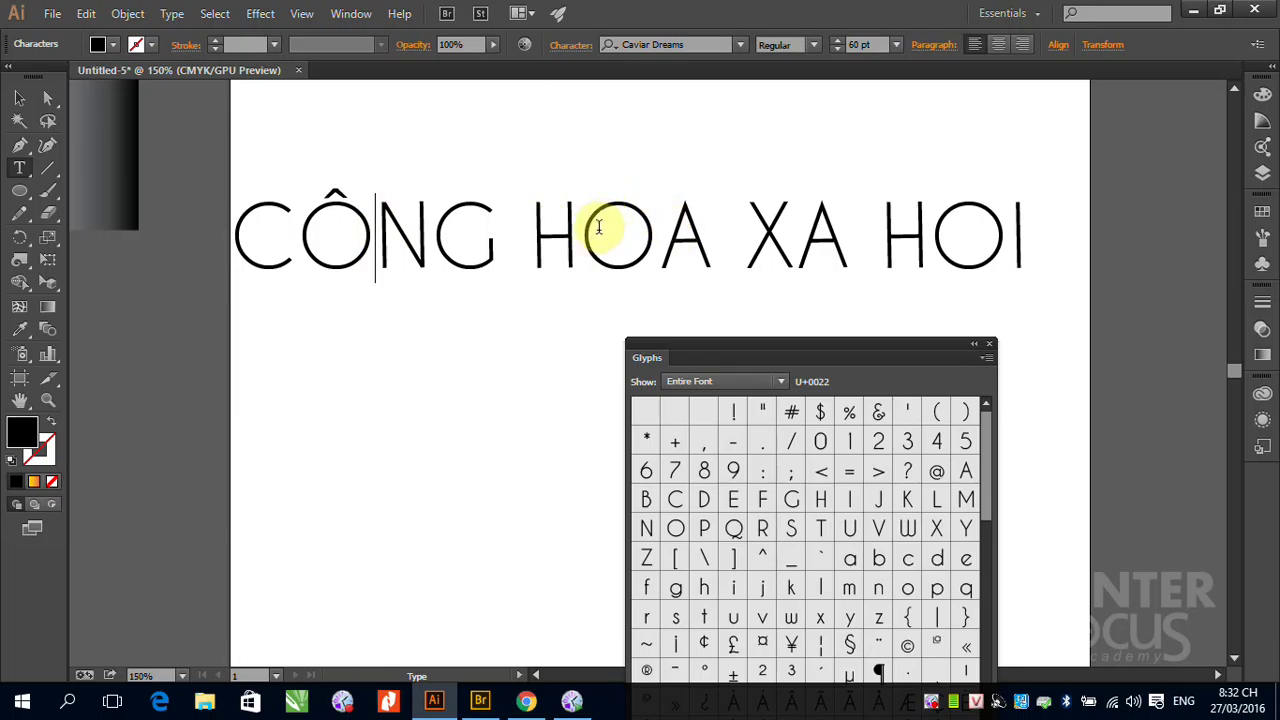
# Replace the O in "HOA" with the "Ò" glyph of Caviar Dreams.
pyautogui.moveTo(599, 228); pyautogui.dragTo(582, 230)
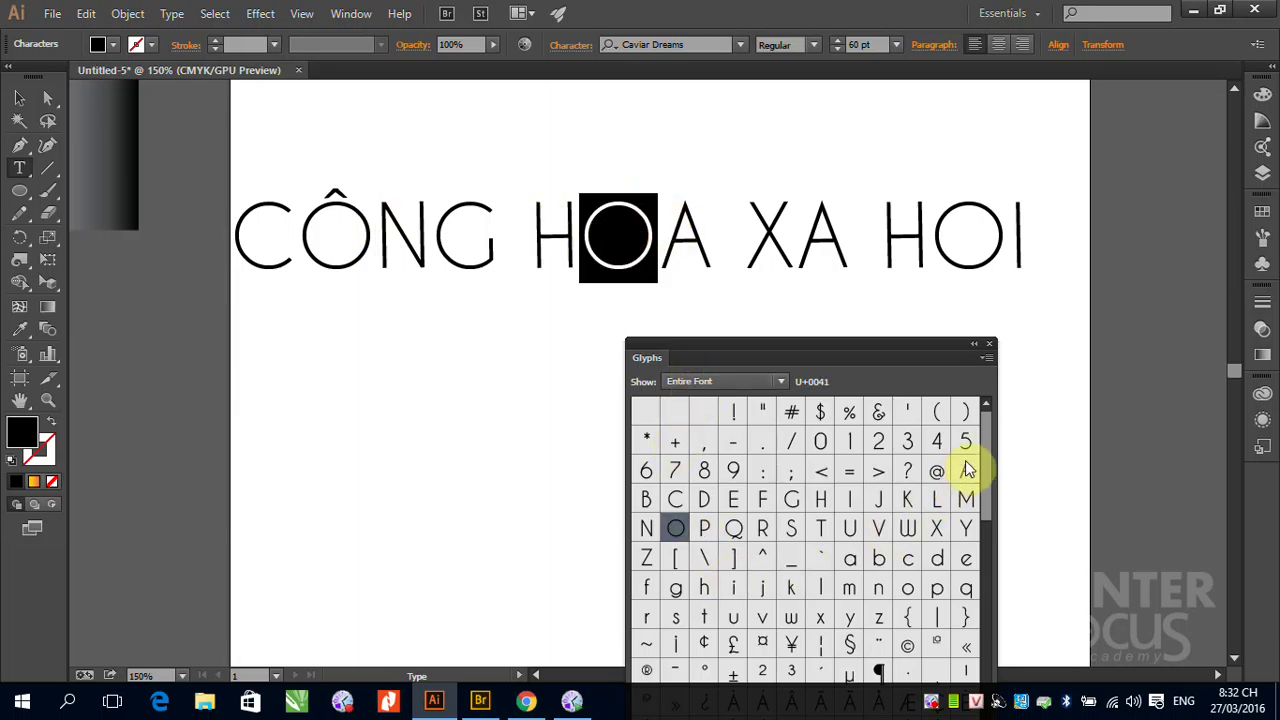
pyautogui.moveTo(989, 466); pyautogui.dragTo(993, 515)
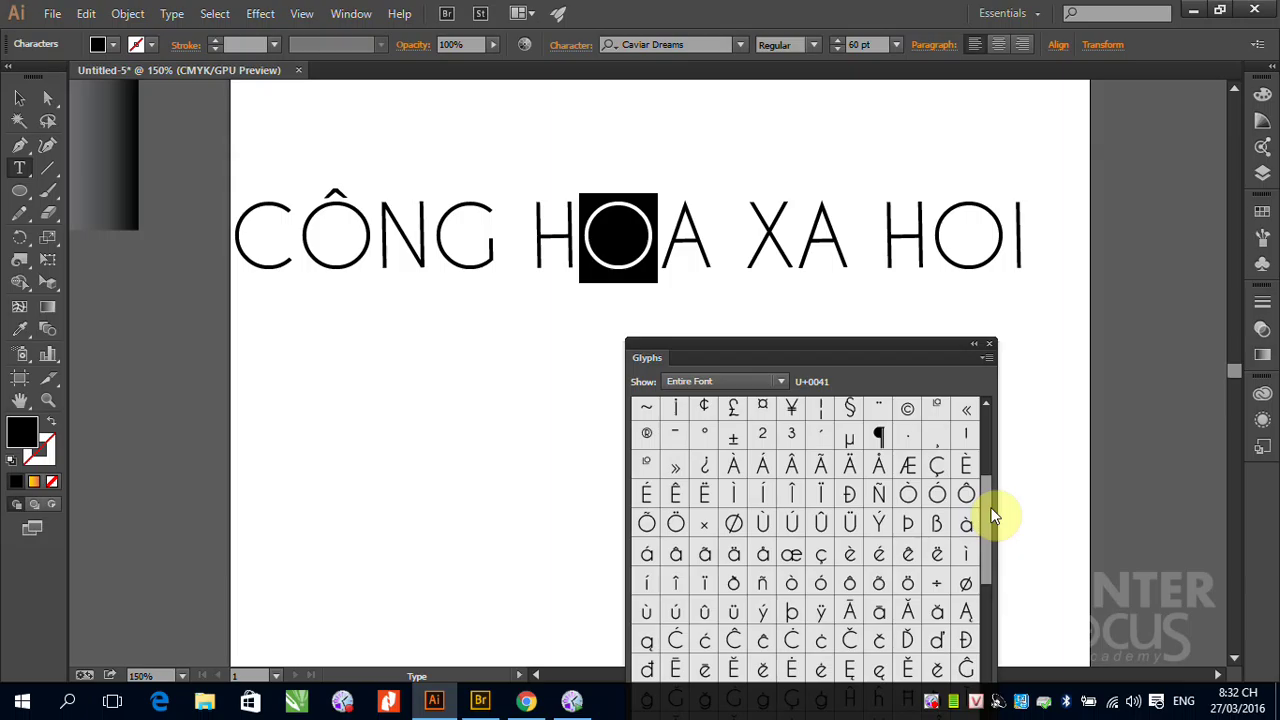
pyautogui.doubleClick(907, 494)
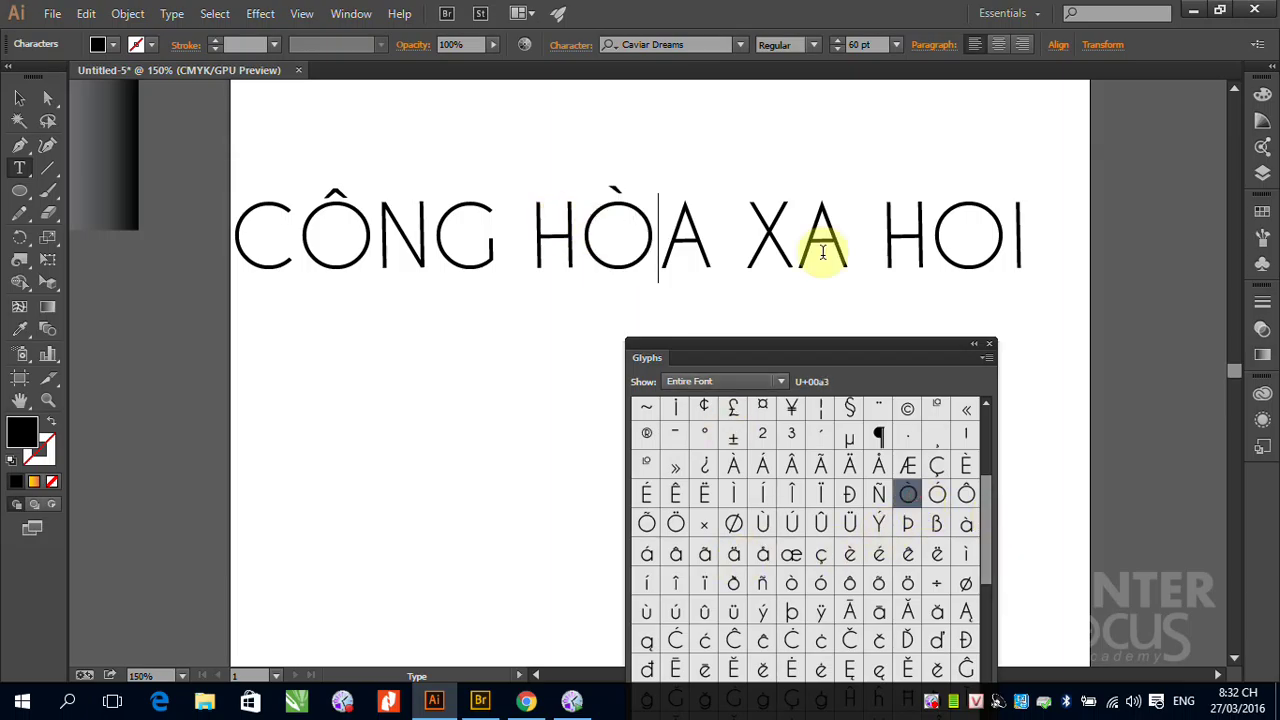
# Replace the A in "XA" with the "Ã" glyph of Caviar Dreams.
pyautogui.moveTo(803, 243); pyautogui.dragTo(850, 243)
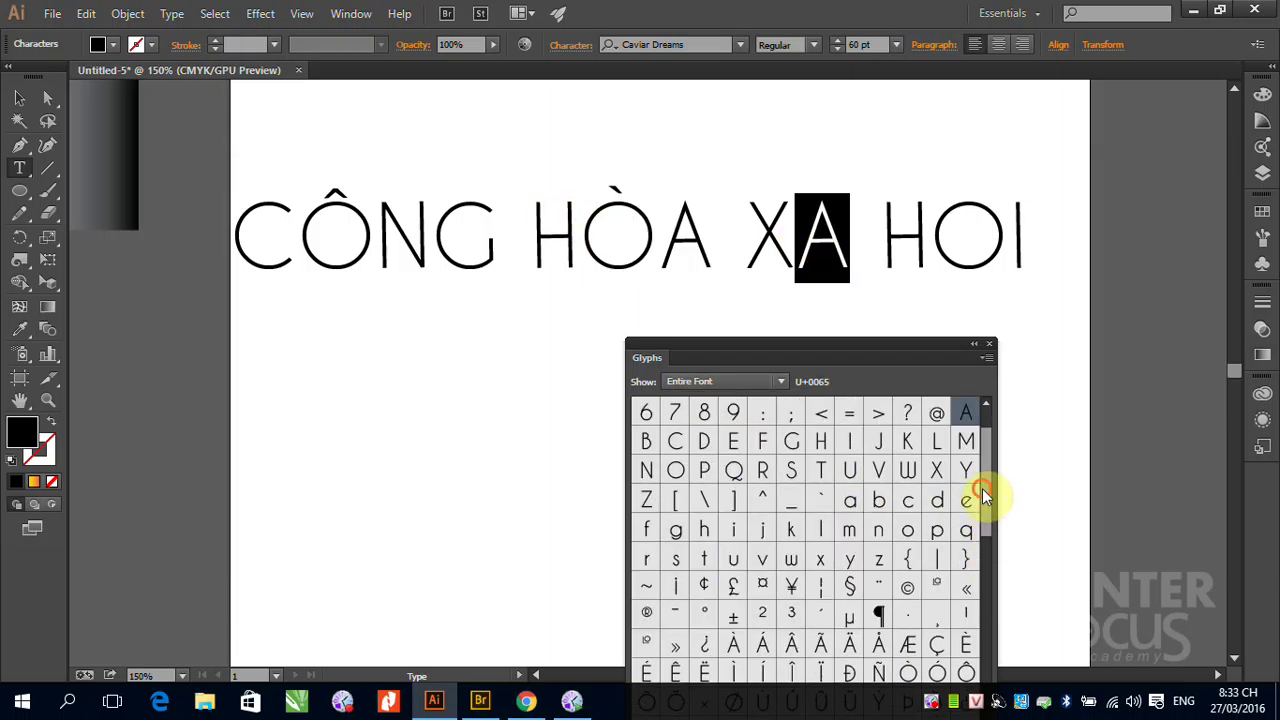
pyautogui.moveTo(982, 488); pyautogui.dragTo(984, 541)
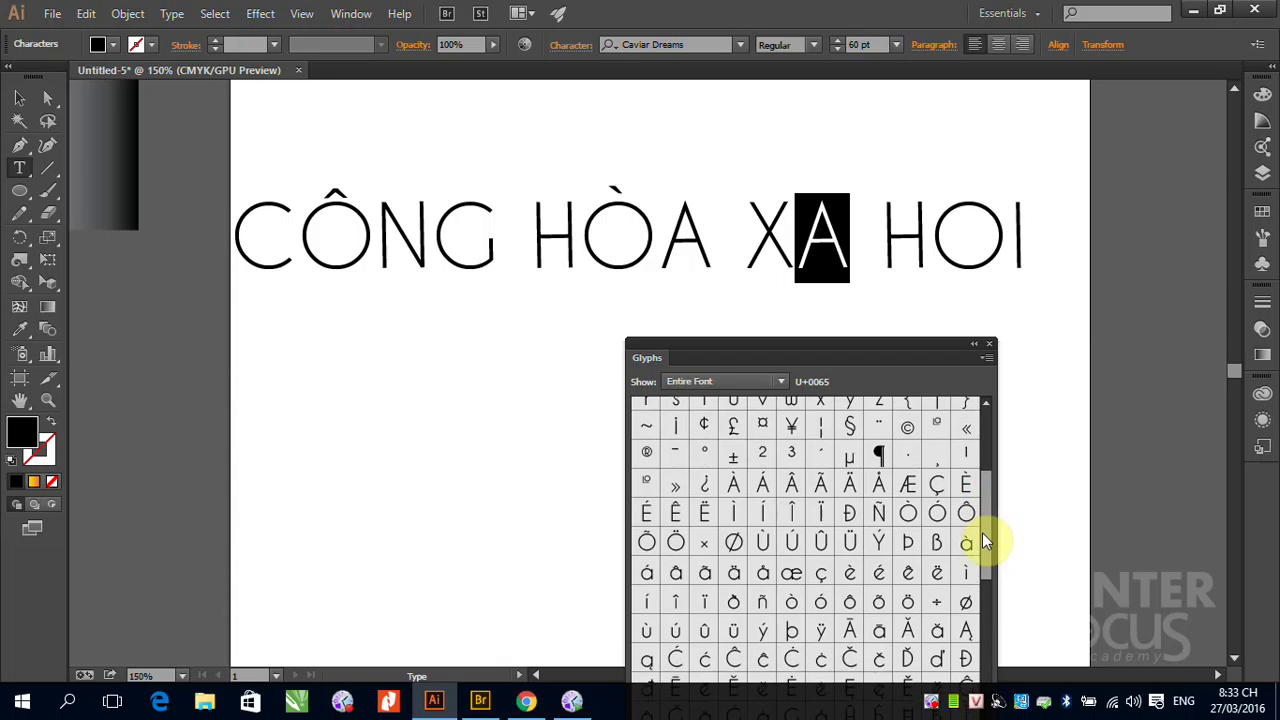
pyautogui.doubleClick(822, 481)
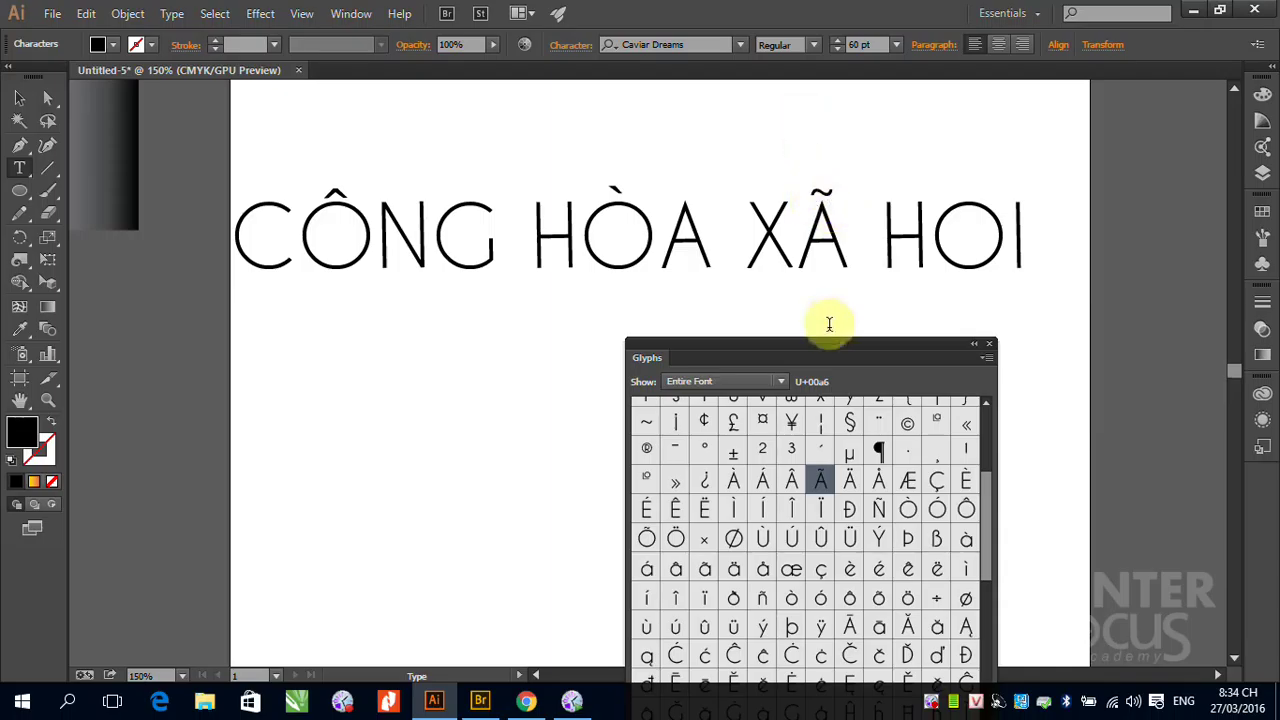
# Highlight the Ã, the Ò and the first C of the headline in turn to examine their accents and matching glyphs.
pyautogui.click(810, 212)
pyautogui.moveTo(820, 212); pyautogui.dragTo(831, 210)
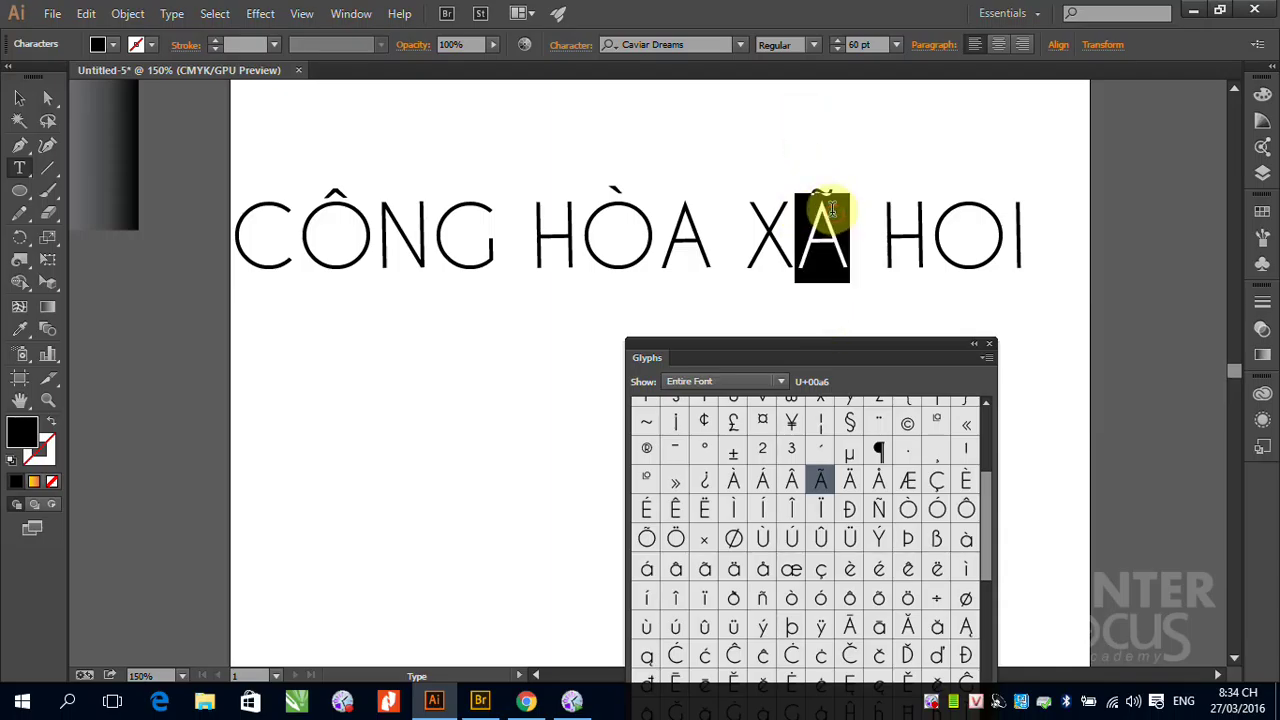
pyautogui.click(592, 216)
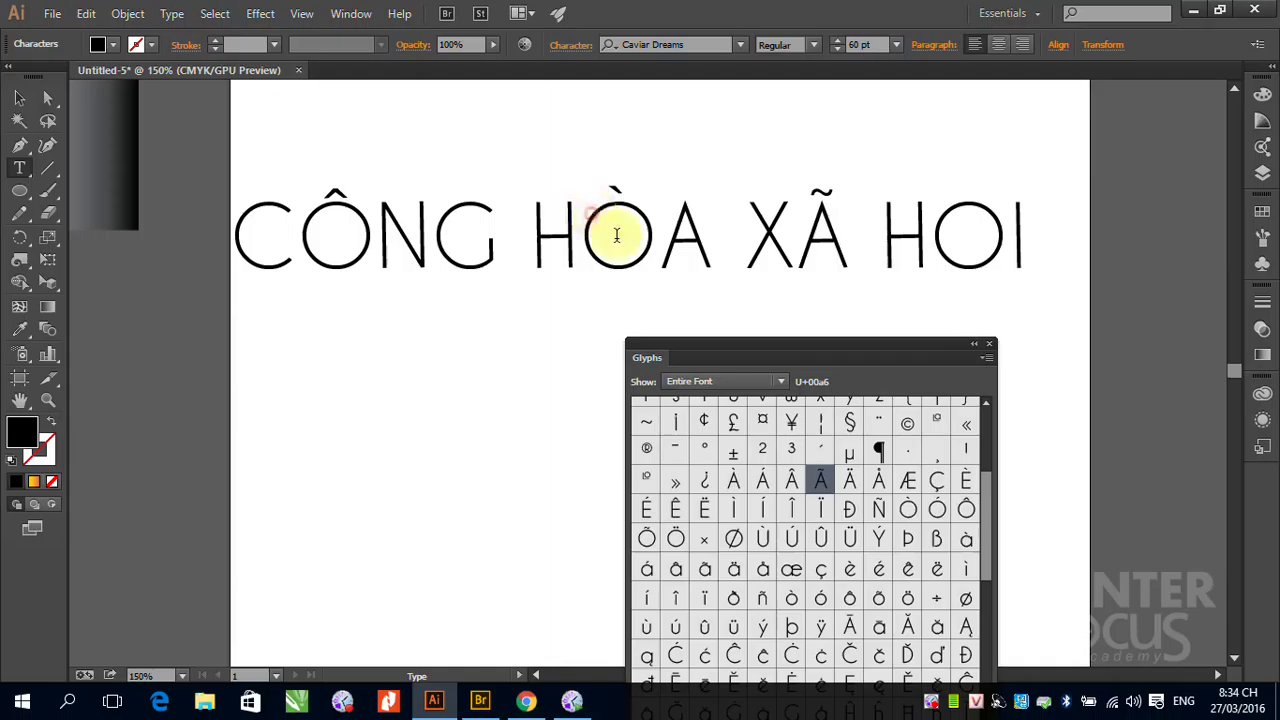
pyautogui.moveTo(590, 216); pyautogui.dragTo(606, 209)
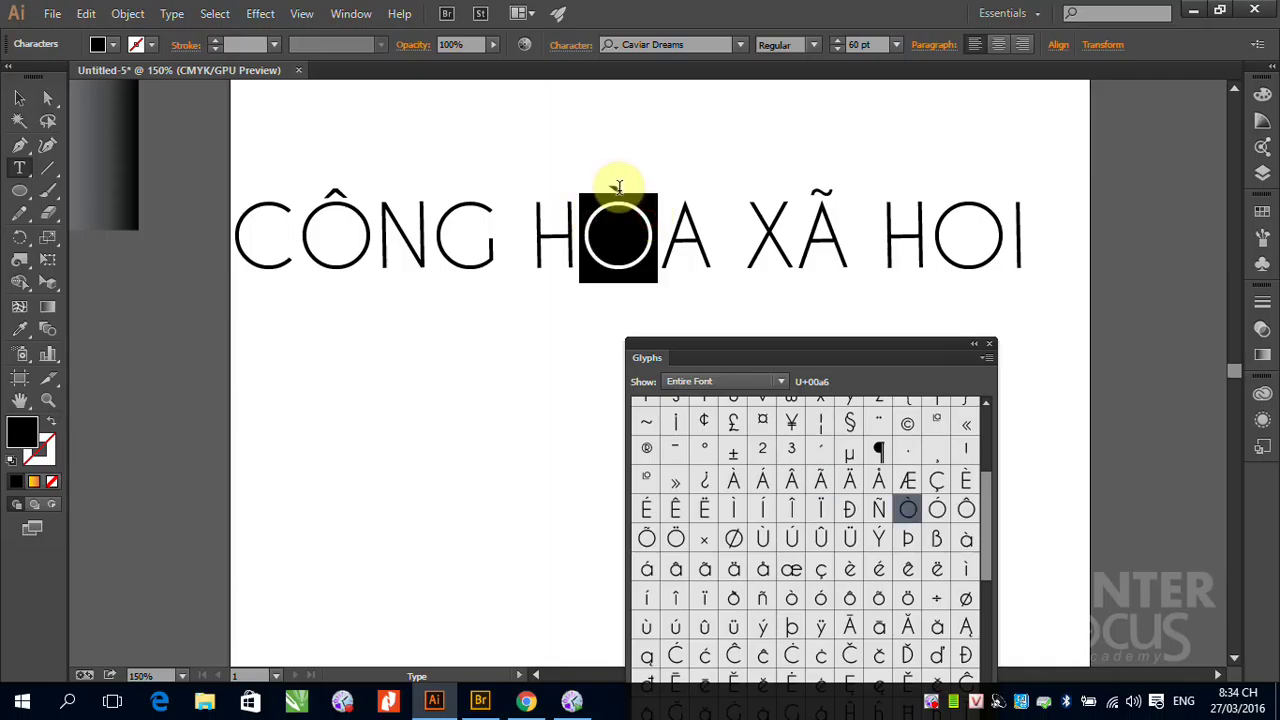
pyautogui.moveTo(820, 212); pyautogui.dragTo(831, 216)
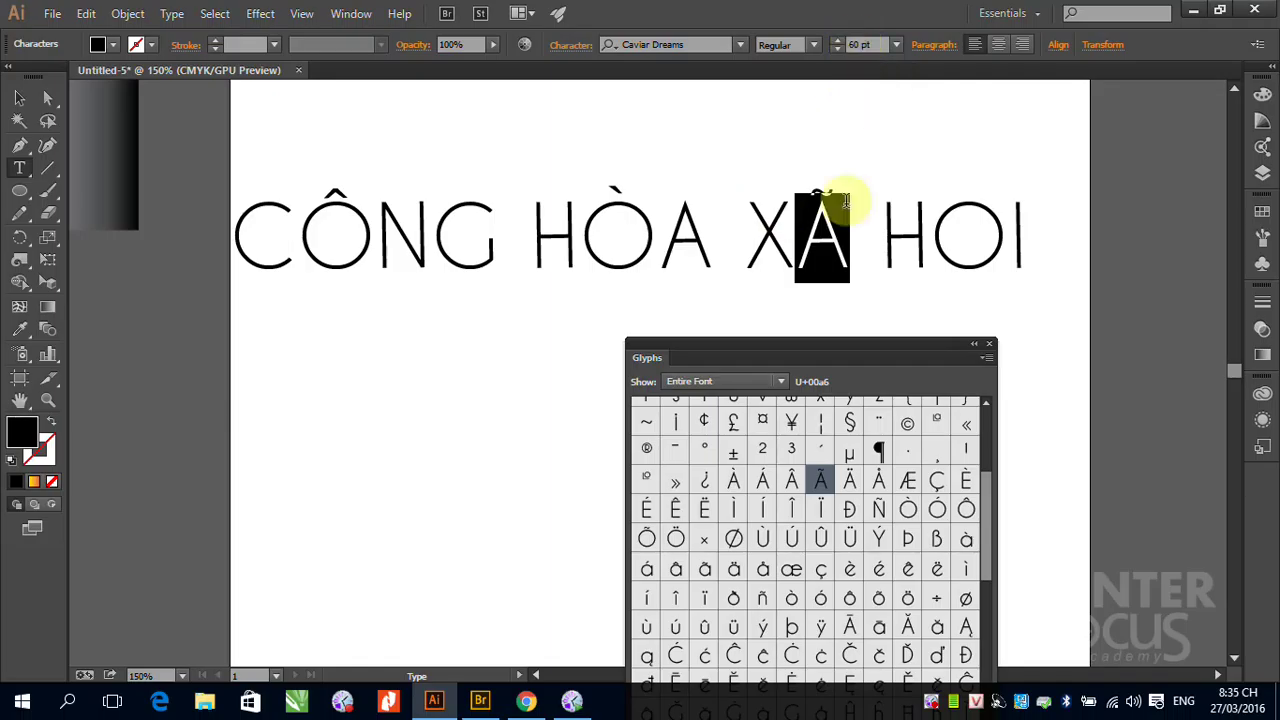
pyautogui.moveTo(260, 240); pyautogui.dragTo(266, 236)
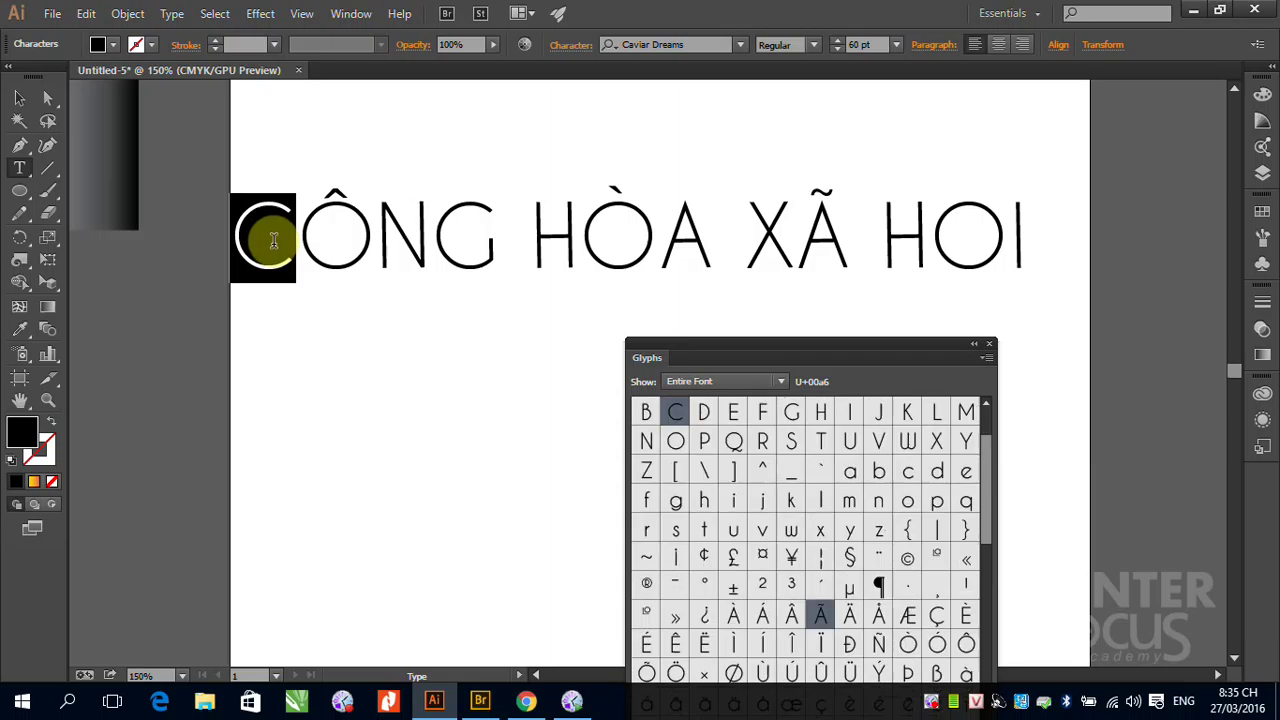
pyautogui.click(30, 98)
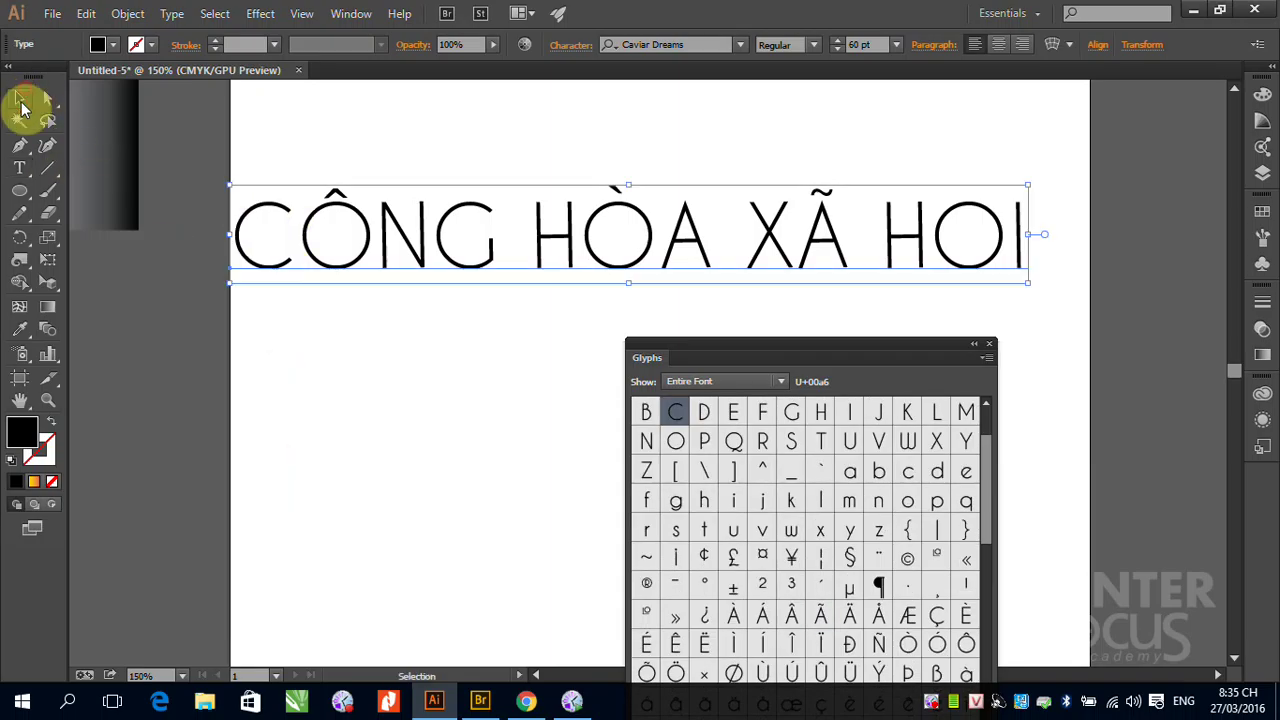
# Add a separate "C" as point text below the headline and replace it with the "~" glyph.
pyautogui.click(20, 168)
pyautogui.click(287, 448)
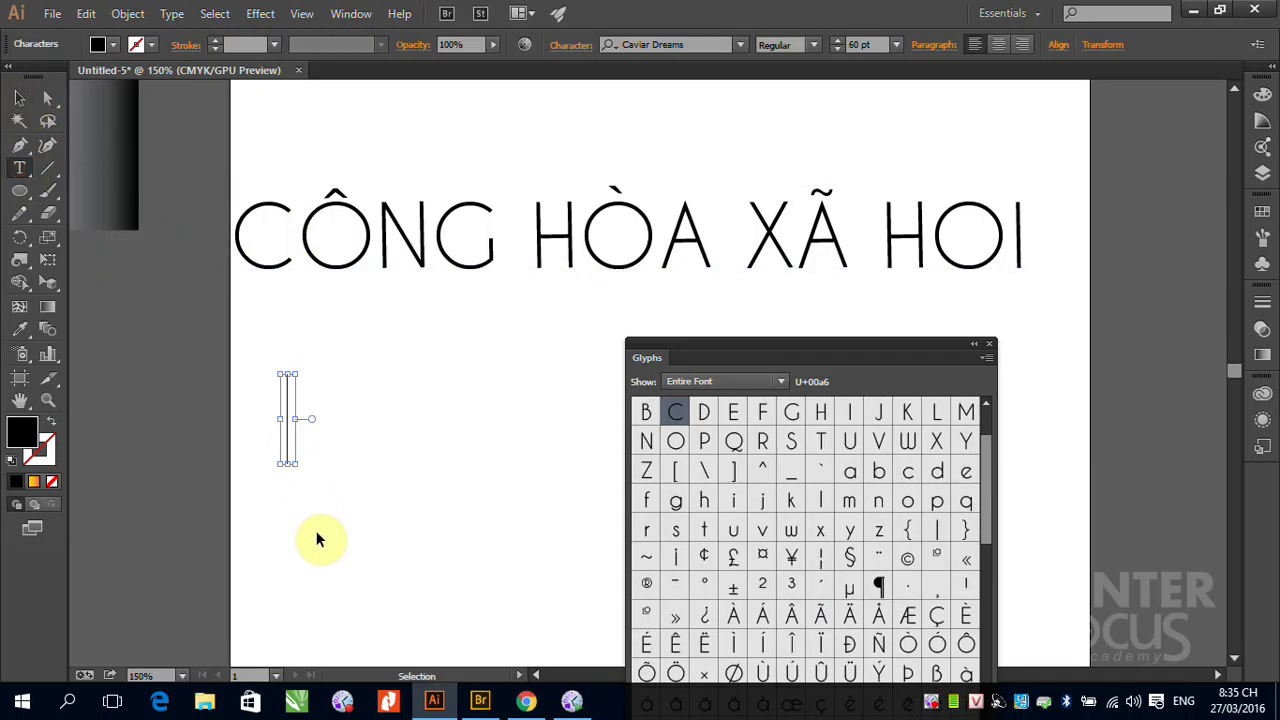
pyautogui.write('C')
pyautogui.moveTo(290, 420); pyautogui.dragTo(337, 417)
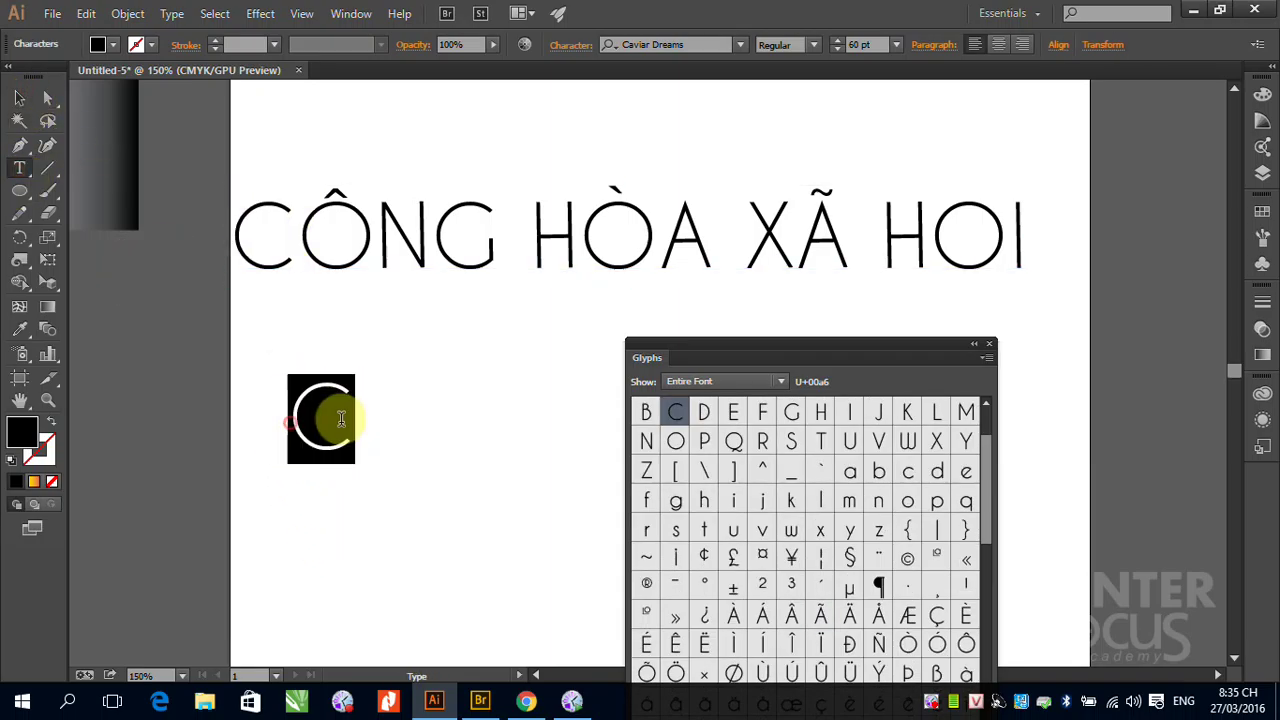
pyautogui.doubleClick(646, 560)
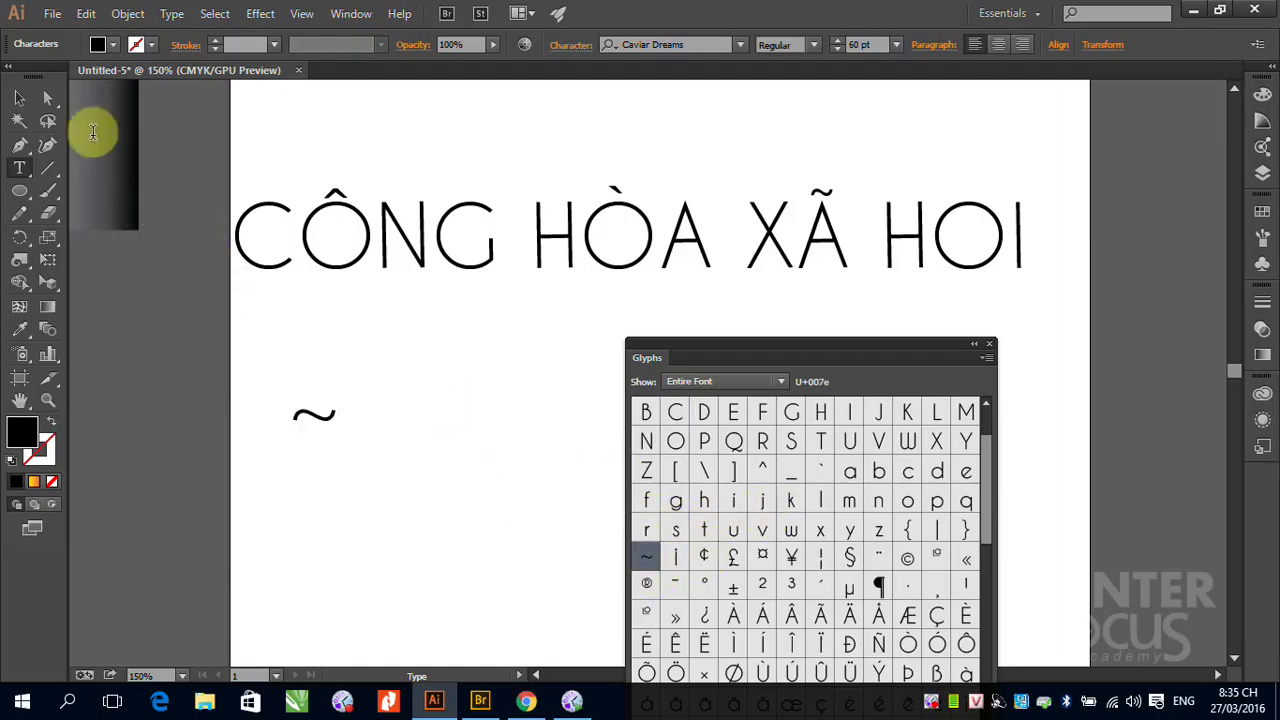
# Move the separate "~" text up above the Ã in the headline's "XÃ".
pyautogui.click(19, 97)
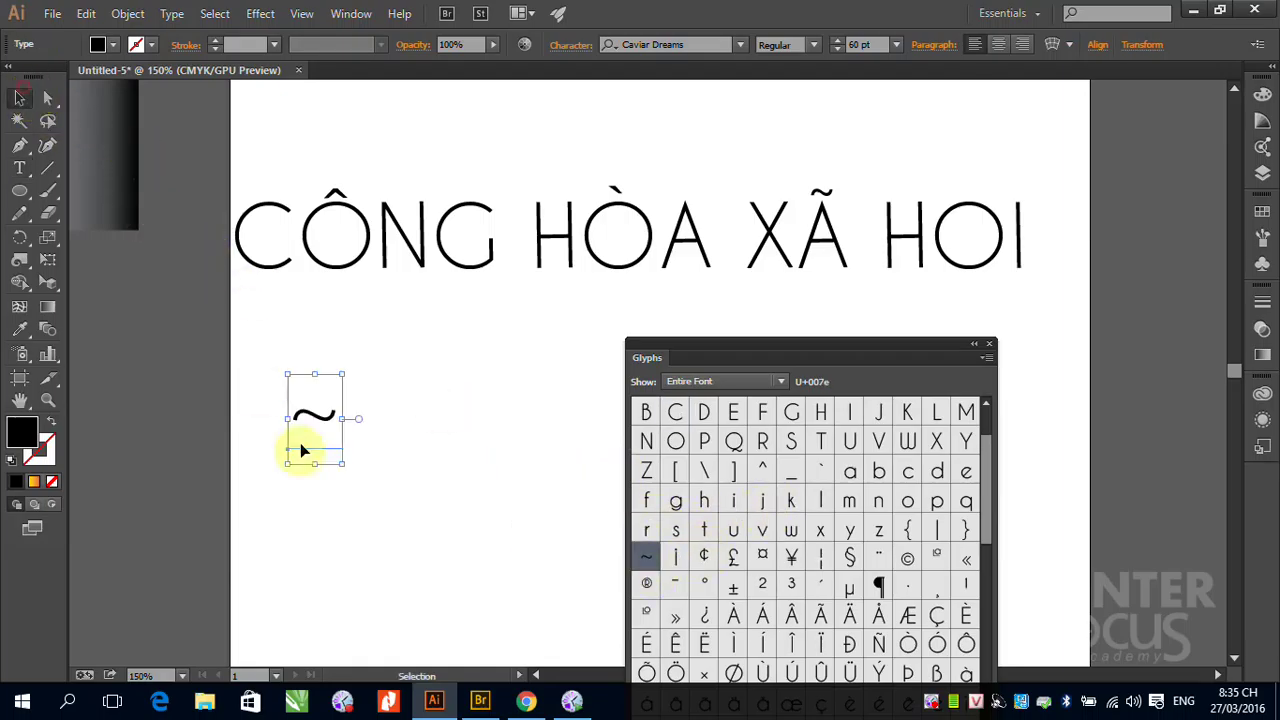
pyautogui.click(813, 250)
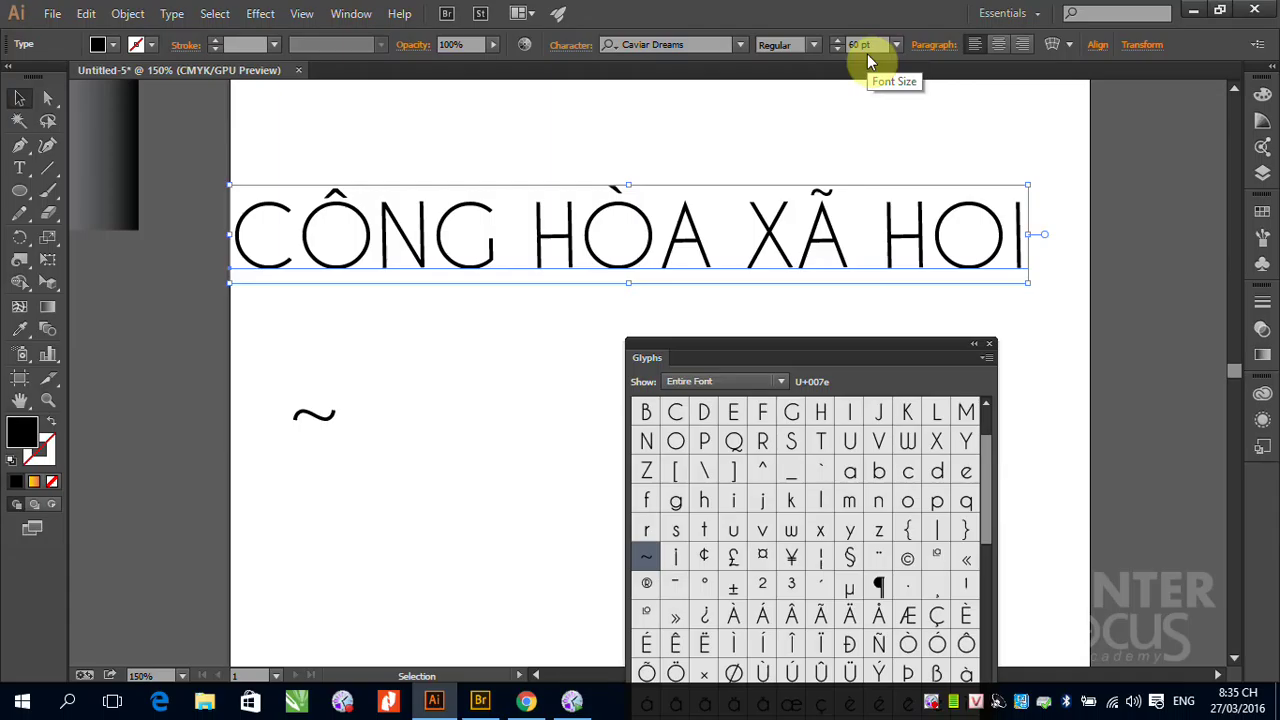
pyautogui.click(322, 425)
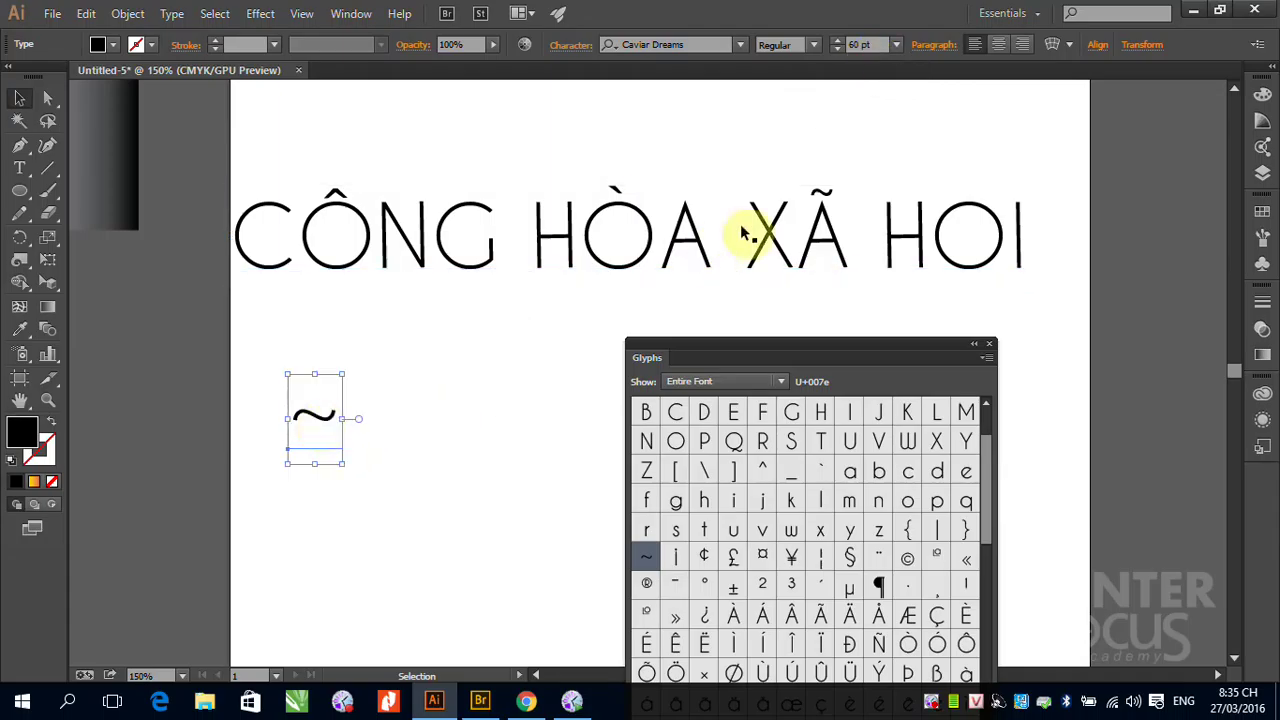
pyautogui.click(322, 417)
pyautogui.moveTo(365, 389); pyautogui.dragTo(837, 206)
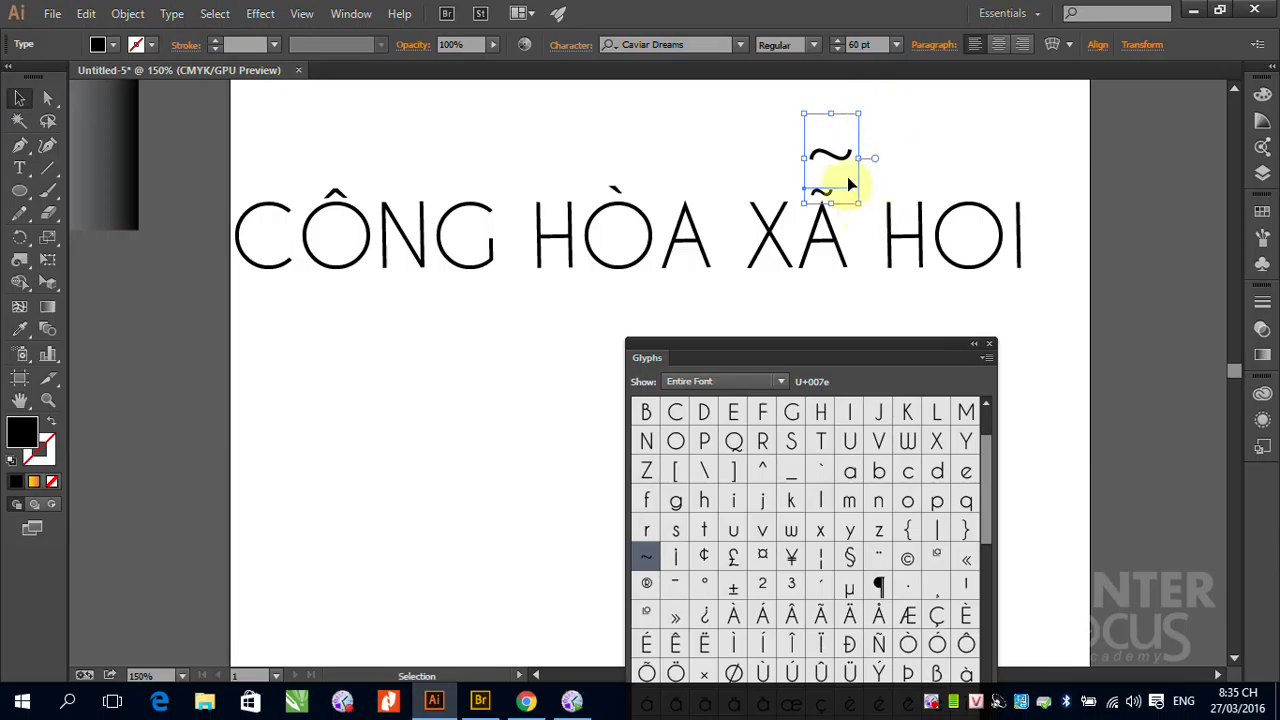
# Reduce the "~" text's font size, trying 24 pt first and settling on 36 pt.
pyautogui.click(895, 45)
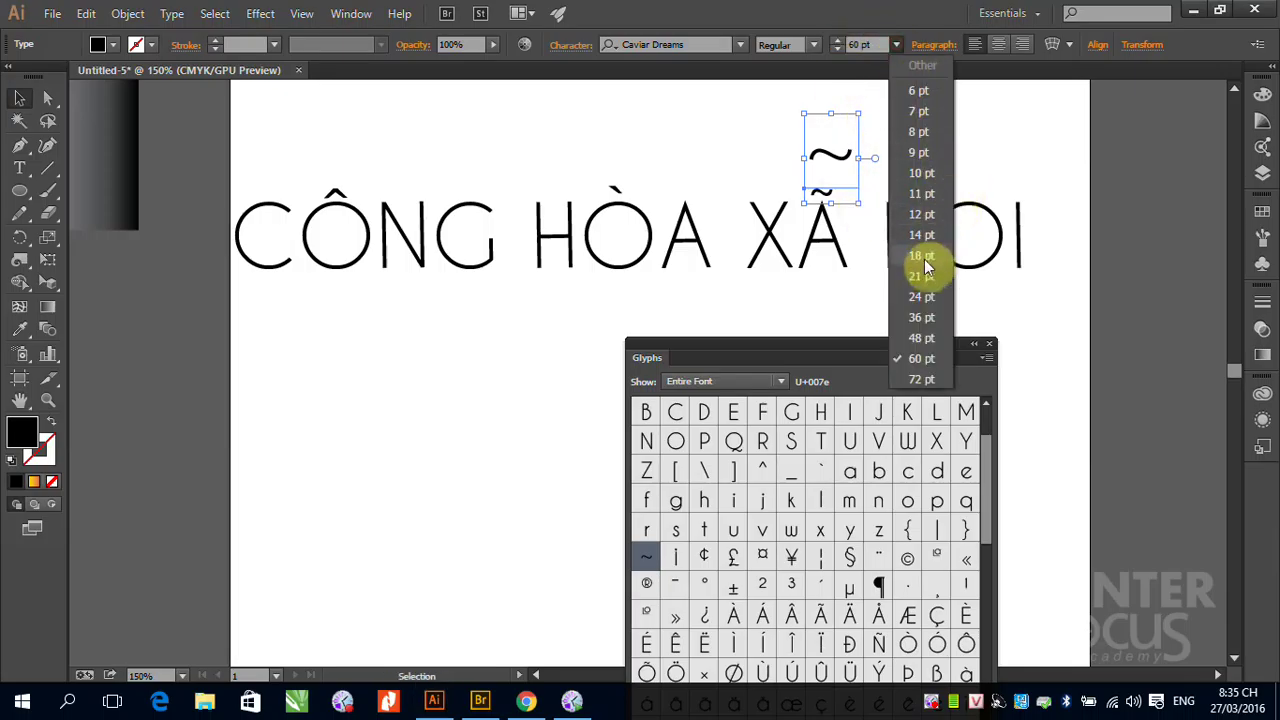
pyautogui.click(922, 299)
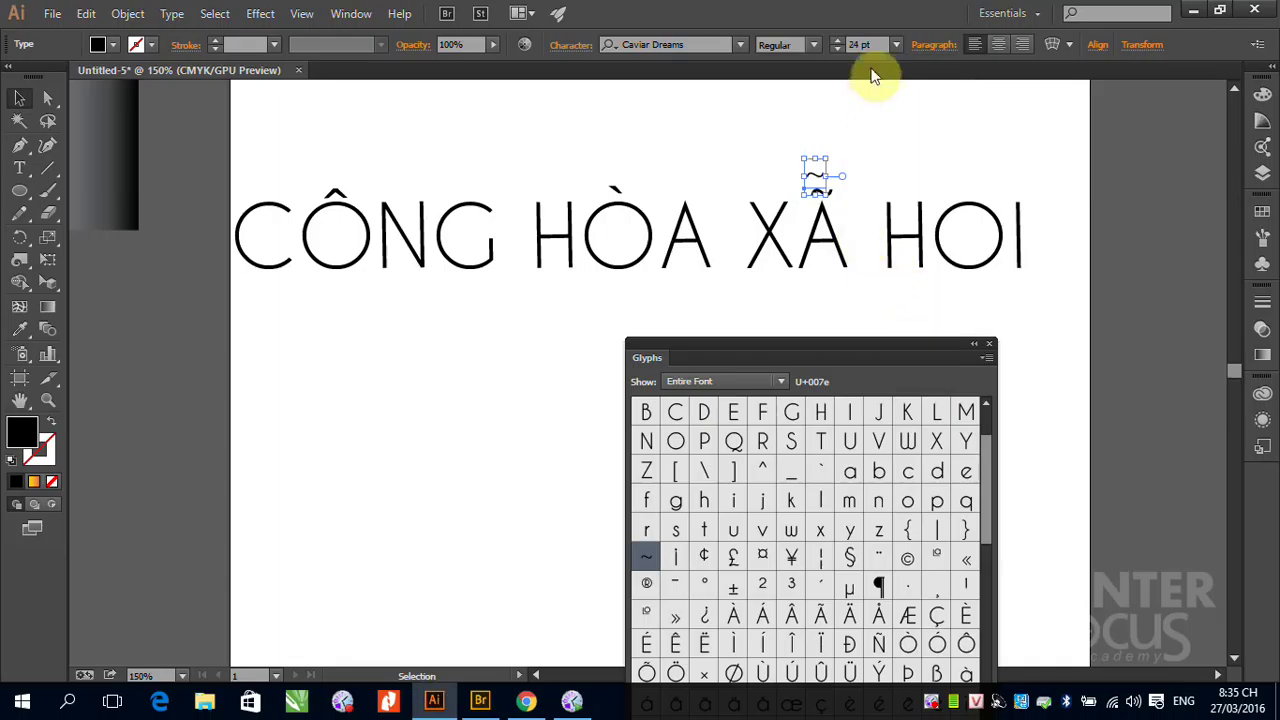
pyautogui.click(895, 46)
pyautogui.click(922, 318)
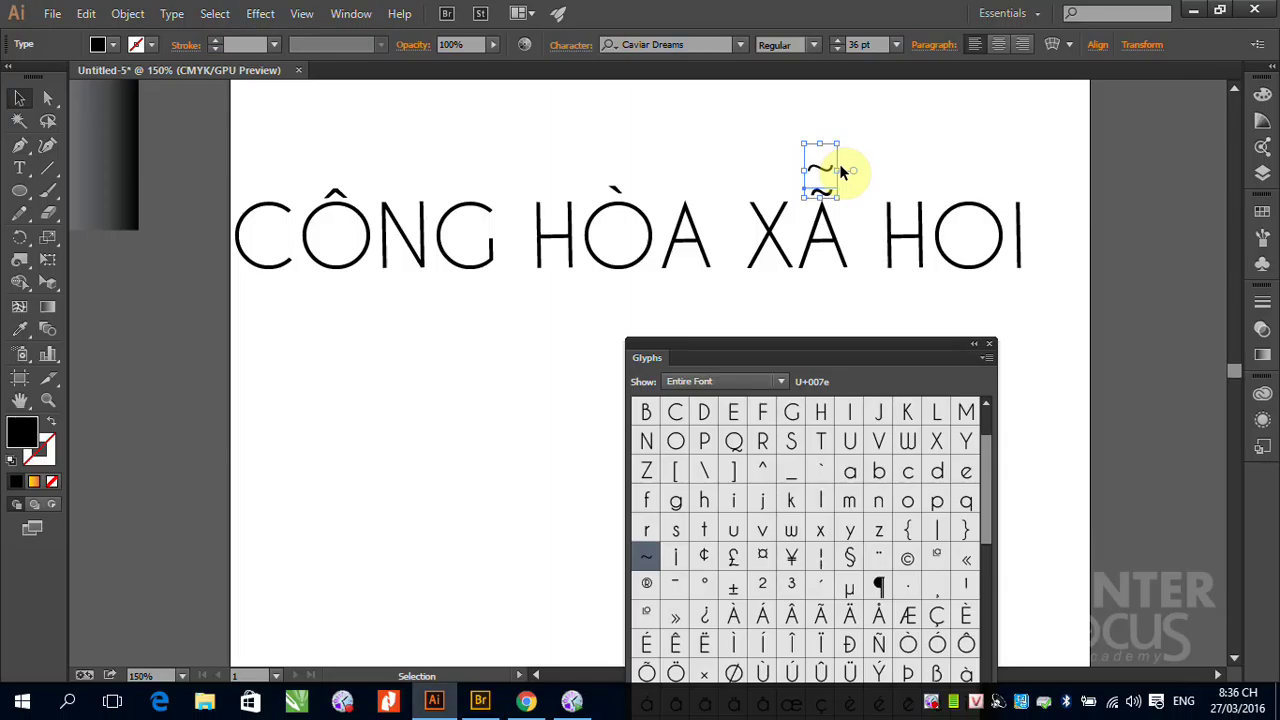
# Browse the installed fonts and the recently used fonts for the "~" text, then deselect it.
pyautogui.click(170, 14)
pyautogui.moveTo(180, 55)
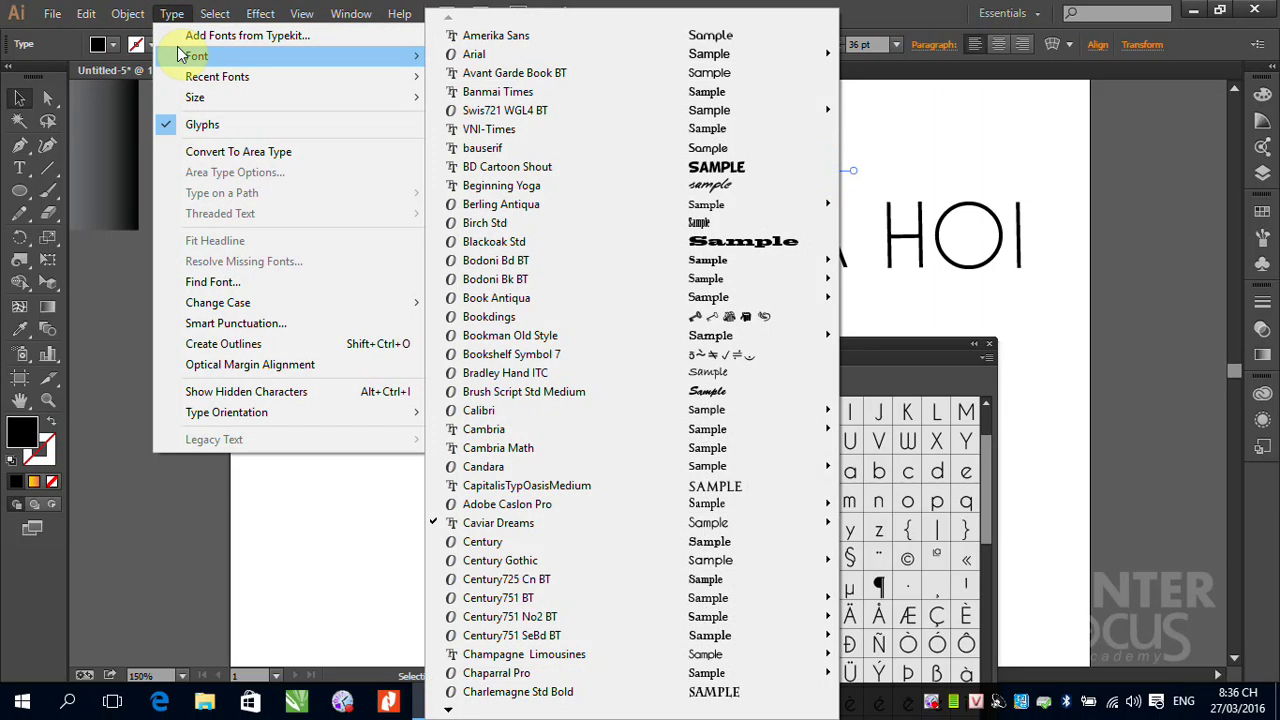
pyautogui.moveTo(238, 82)
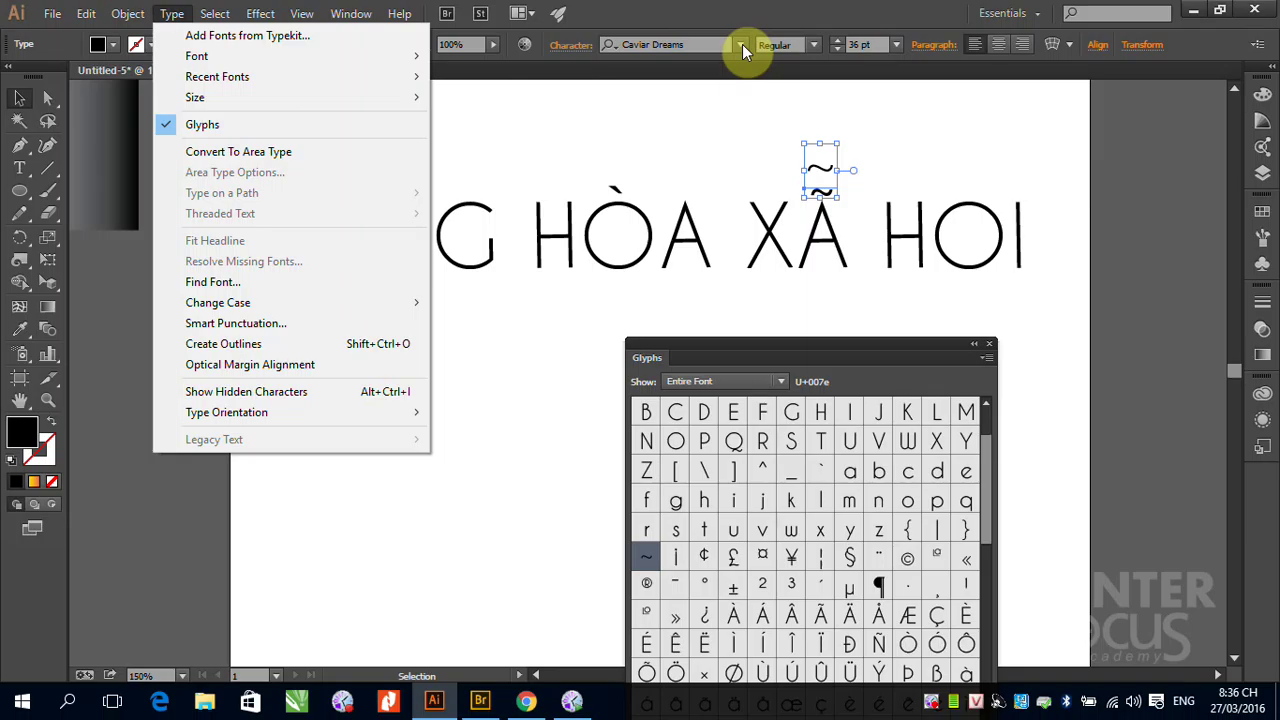
pyautogui.moveTo(280, 88)
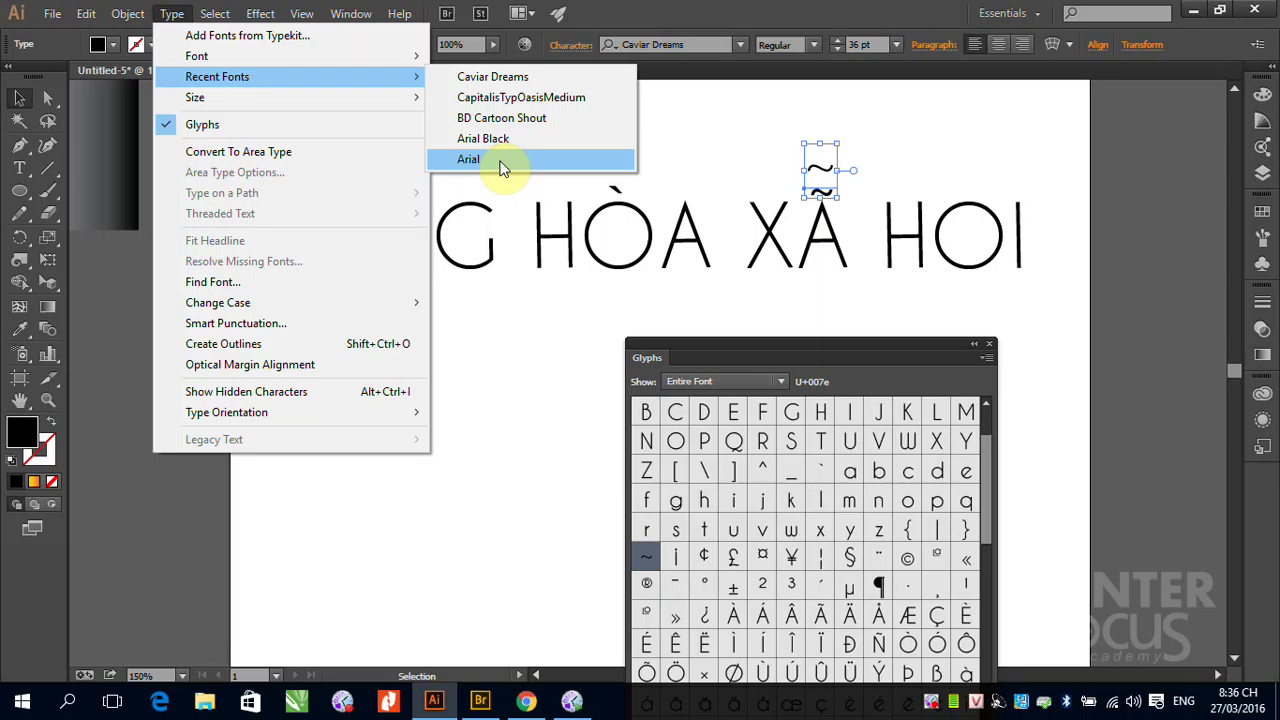
pyautogui.click(739, 44)
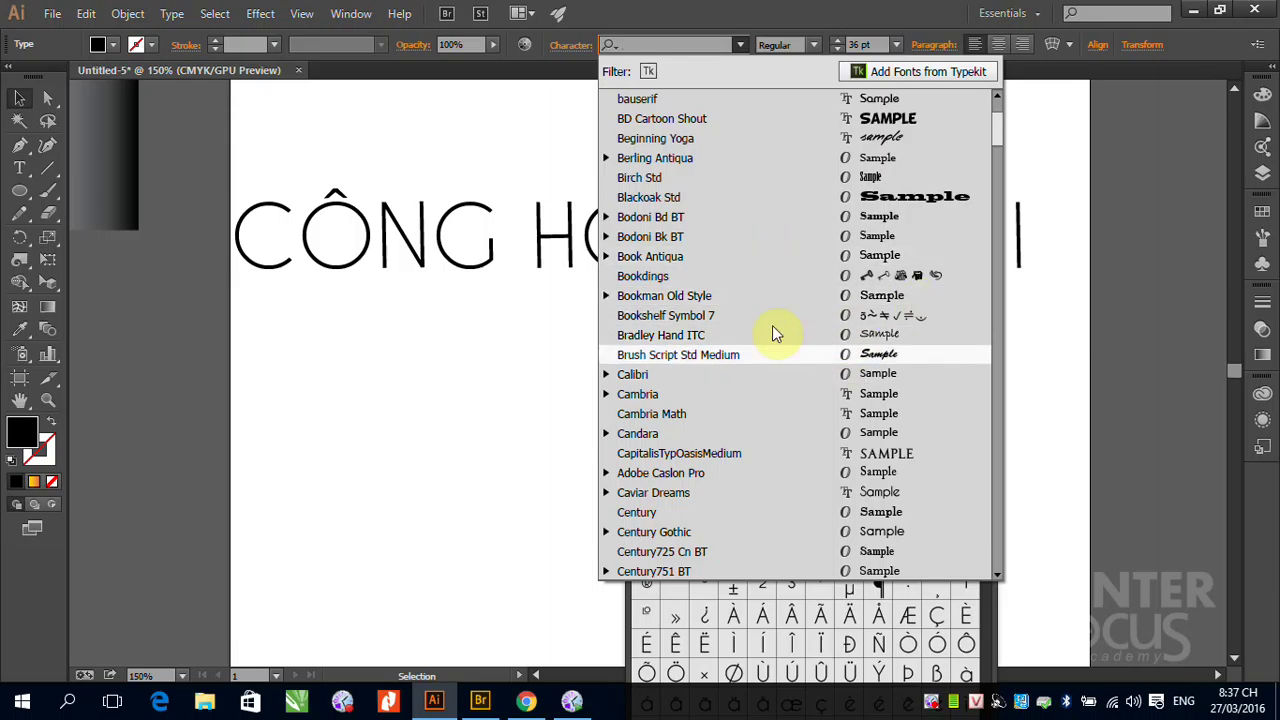
pyautogui.click(1199, 313)
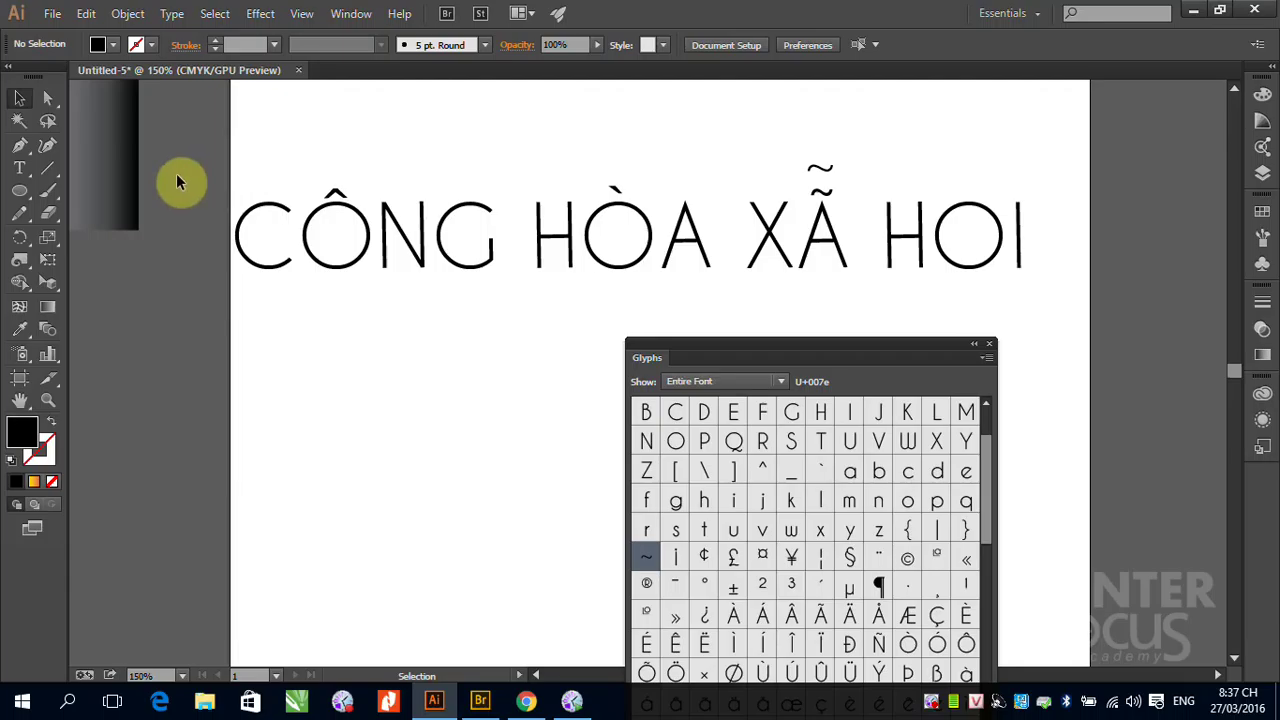
# Add point text below the headline reading "ợiijđ", with a tab-indented second line "gjigifj".
pyautogui.click(19, 168)
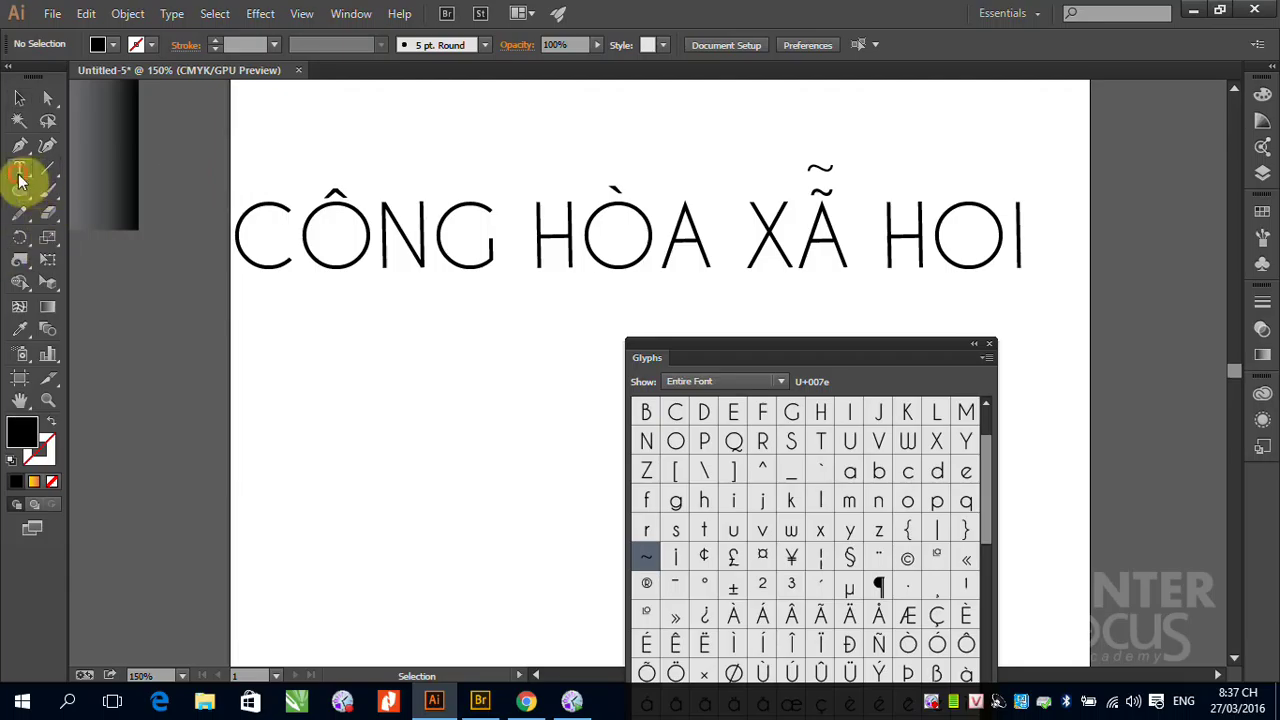
pyautogui.click(290, 460)
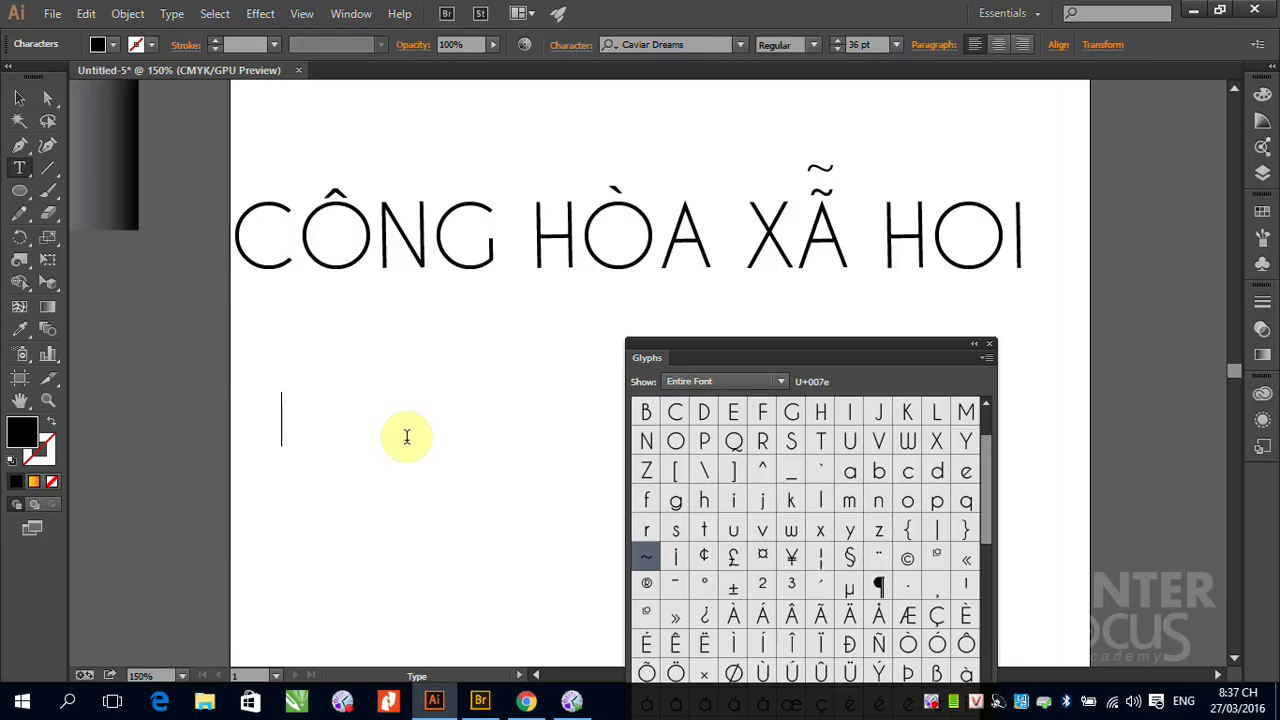
pyautogui.write('ợiịđ')
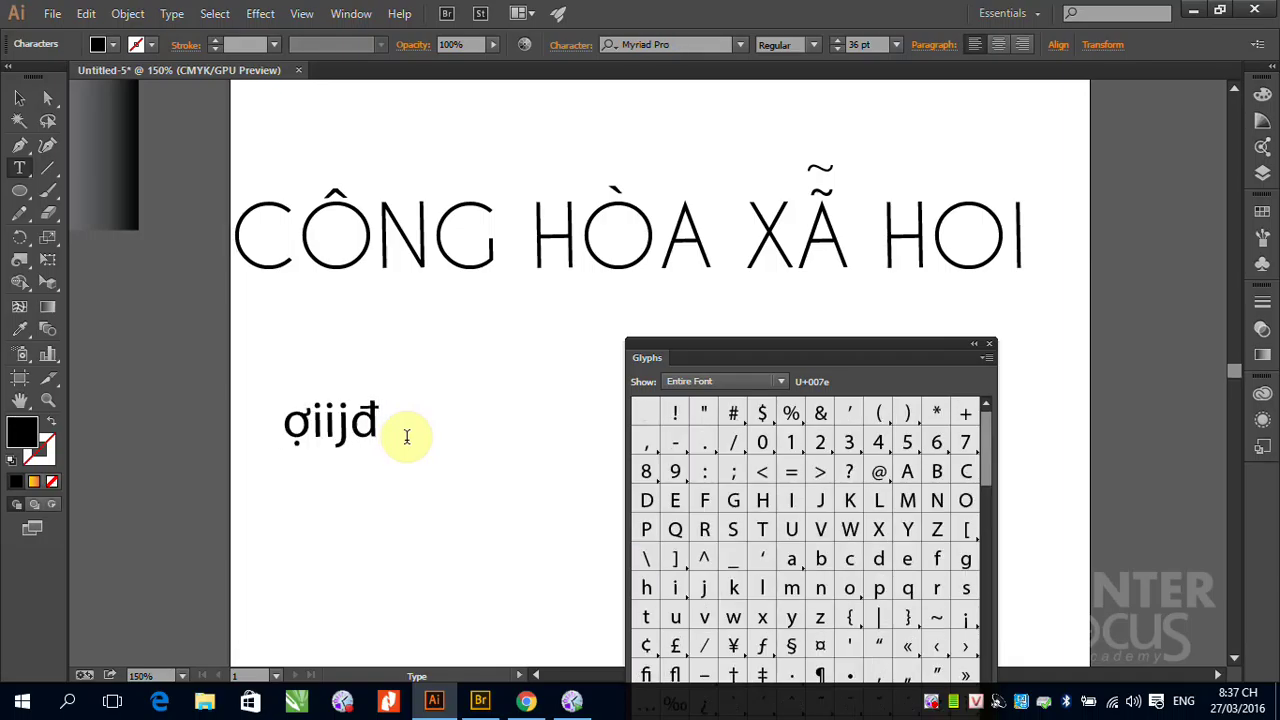
pyautogui.press('Return')
pyautogui.press('Tab')
pyautogui.write('gjigifj')
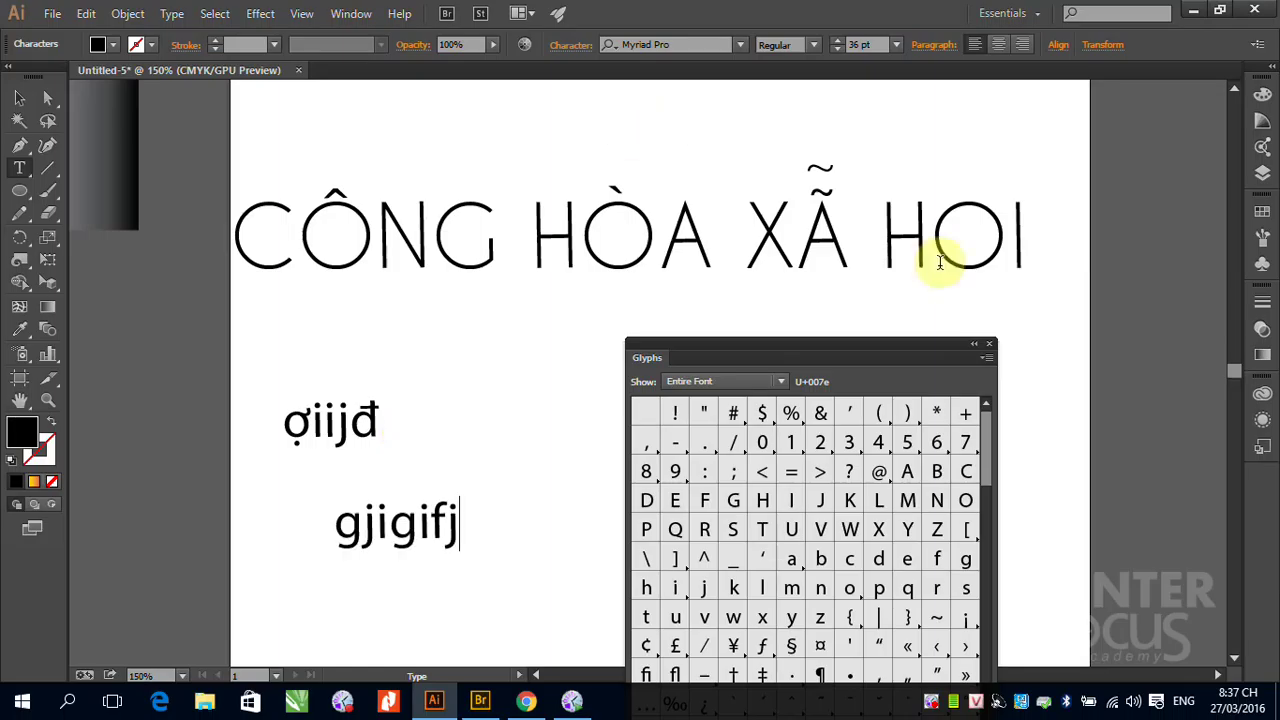
# Close the Glyphs panel, append "10" to the second line and add an indented third line "siufhdsufhsd 20".
pyautogui.click(989, 346)
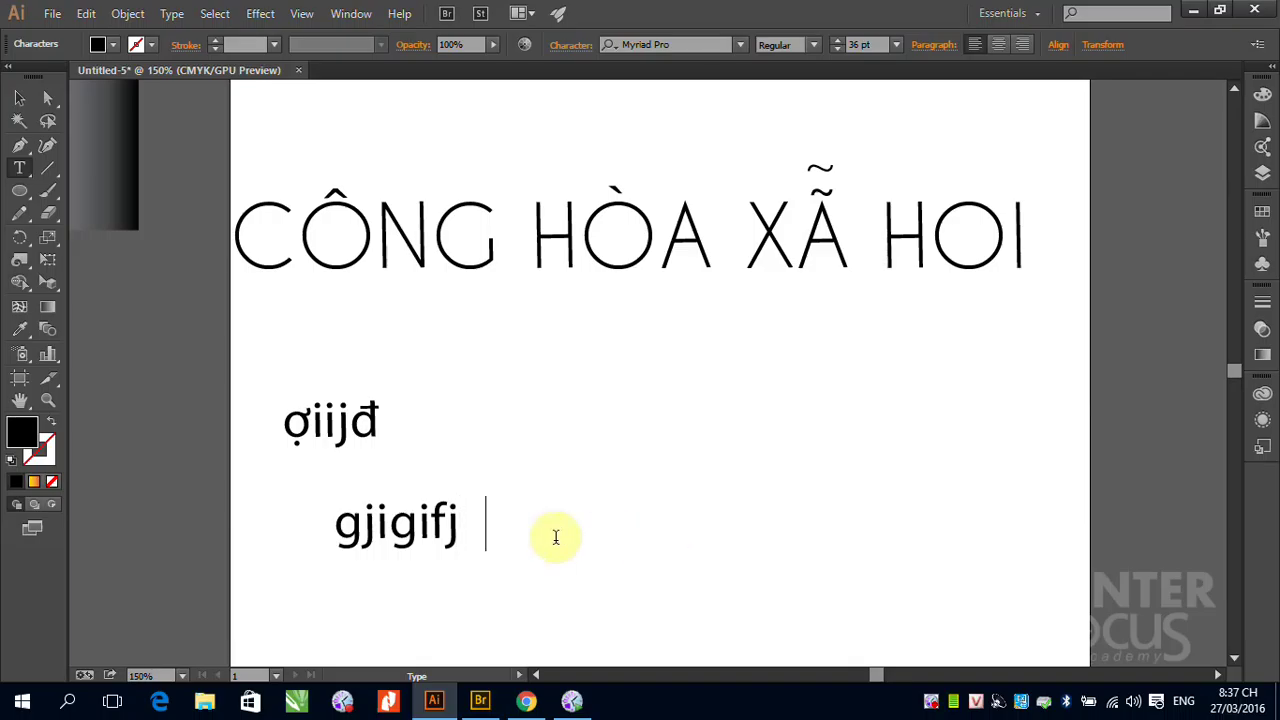
pyautogui.write('10')
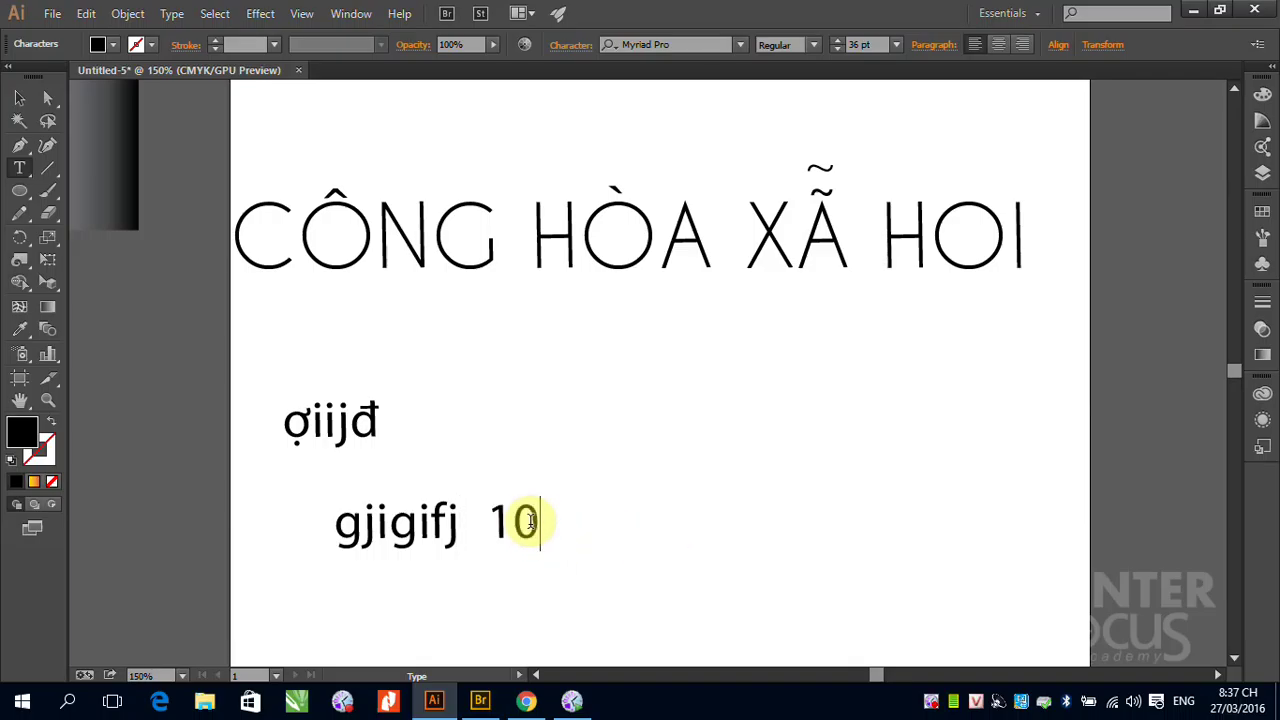
pyautogui.press('Return')
pyautogui.write('sìuhdsufhsd')
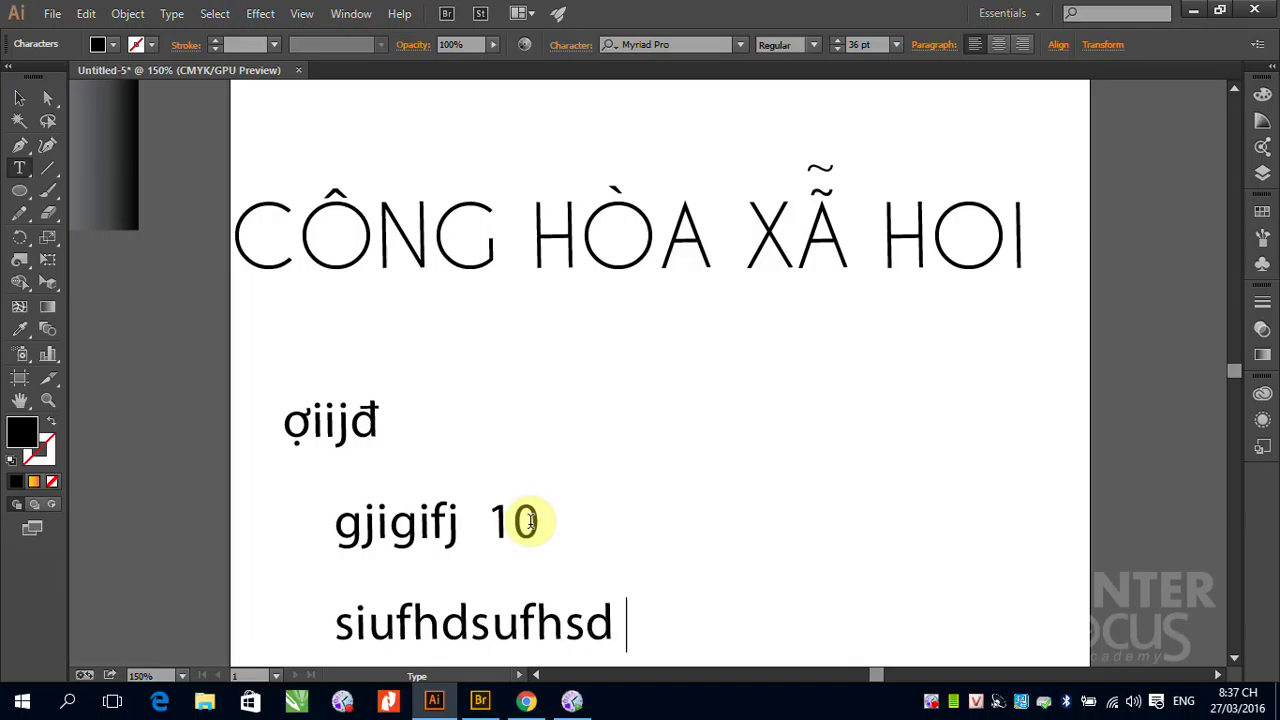
pyautogui.write('20')
# Highlight "gjigifj", "siufhdsufhsd" and "10" in turn to examine the words and numbers as columns.
pyautogui.scroll(-2, 660, 415)
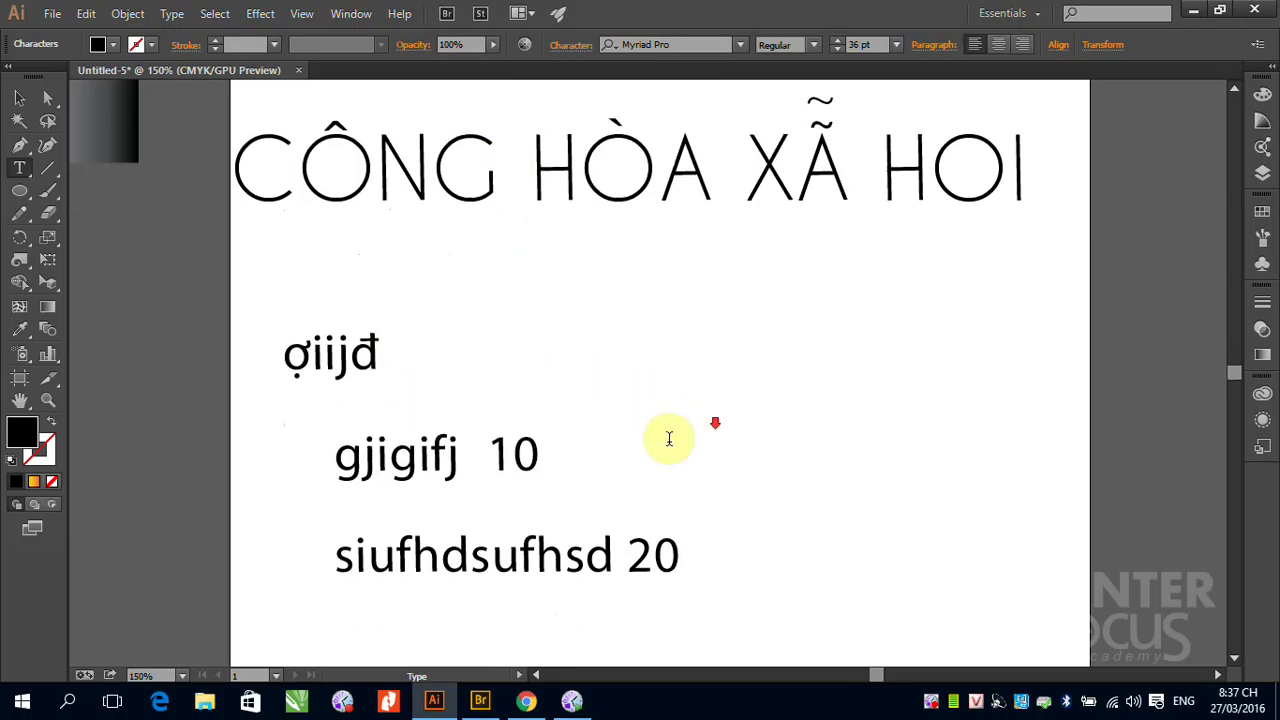
pyautogui.moveTo(341, 461); pyautogui.dragTo(458, 468)
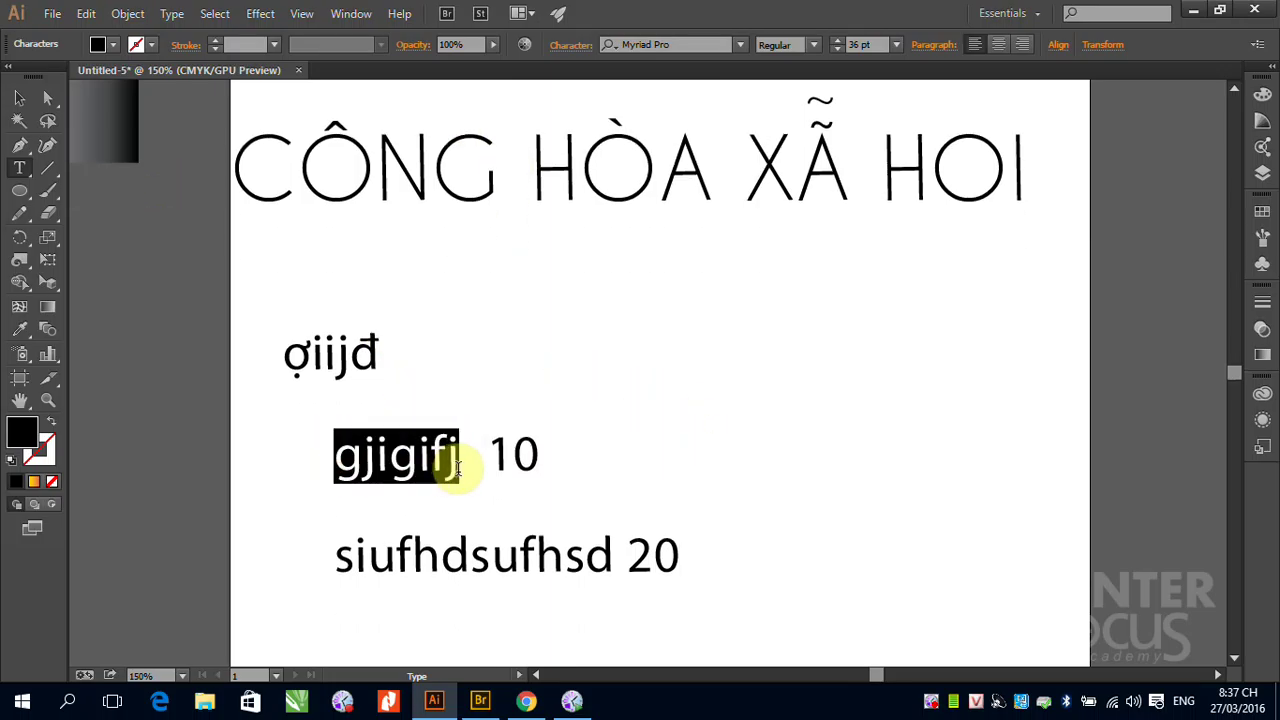
pyautogui.moveTo(340, 570); pyautogui.dragTo(612, 571)
pyautogui.moveTo(487, 455); pyautogui.dragTo(571, 474)
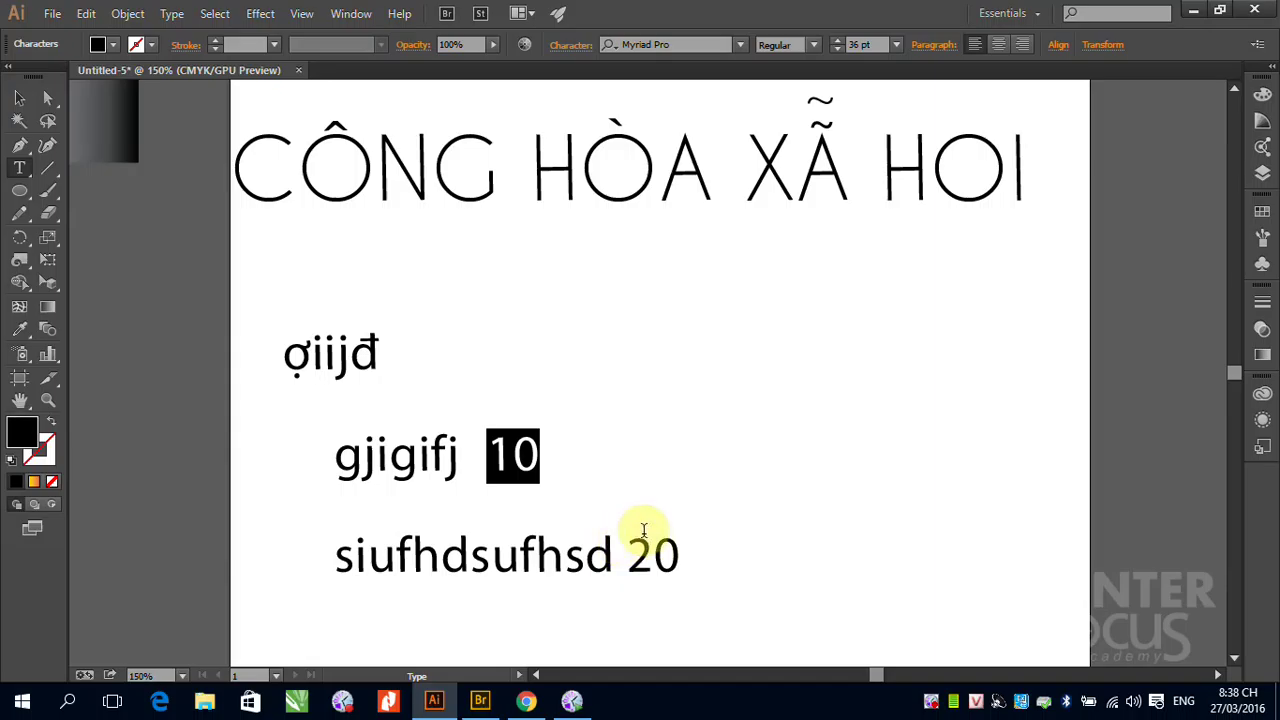
# Insert three tabs in the gap between "gjigifj" and "10".
pyautogui.click(468, 458)
pyautogui.moveTo(458, 457); pyautogui.dragTo(487, 457)
pyautogui.click(466, 458)
pyautogui.press('Right')
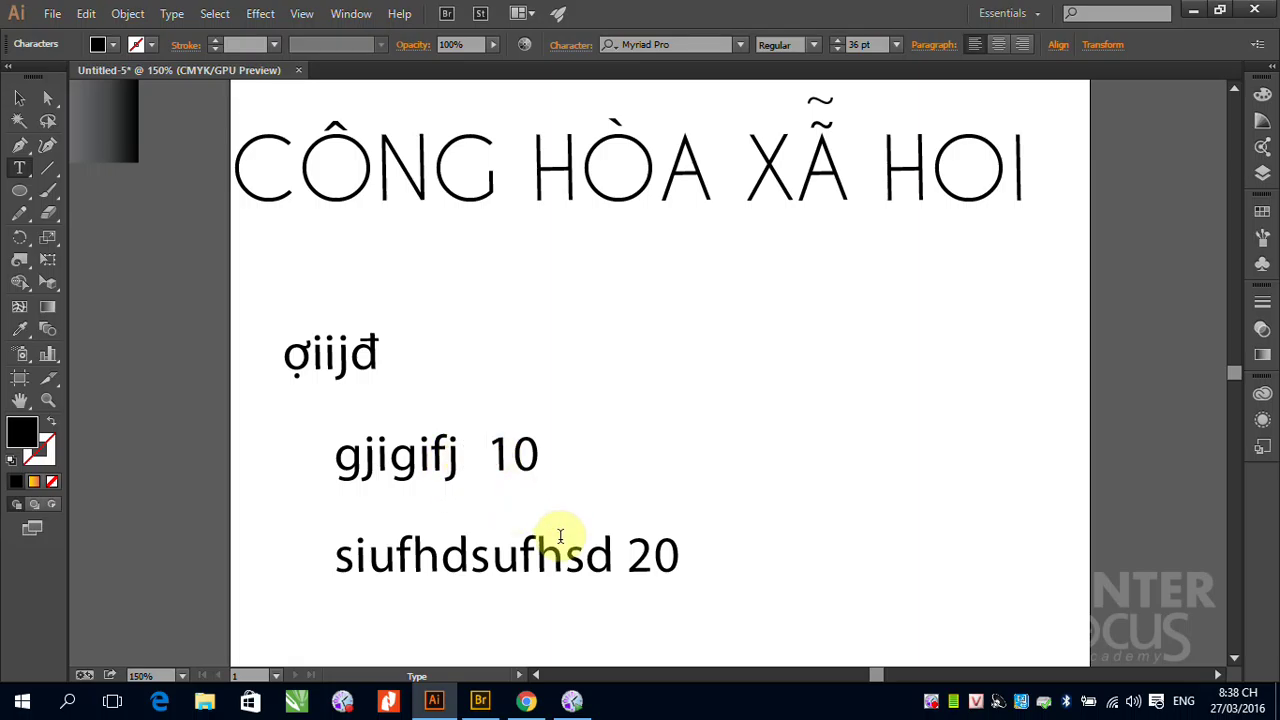
pyautogui.press('Tab')
pyautogui.press('Tab')
pyautogui.press('Tab')
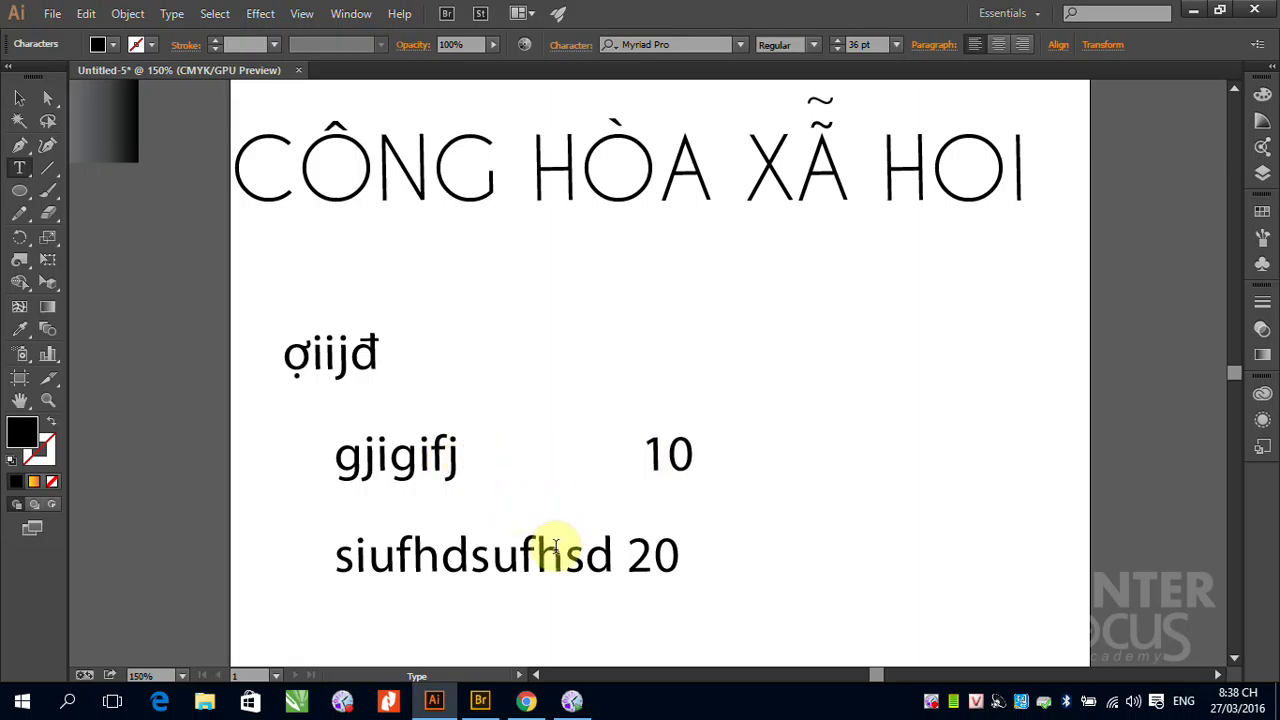
# Line up the two numbers by putting tabs before "20" and one more tab before "10".
pyautogui.moveTo(612, 552); pyautogui.dragTo(624, 554)
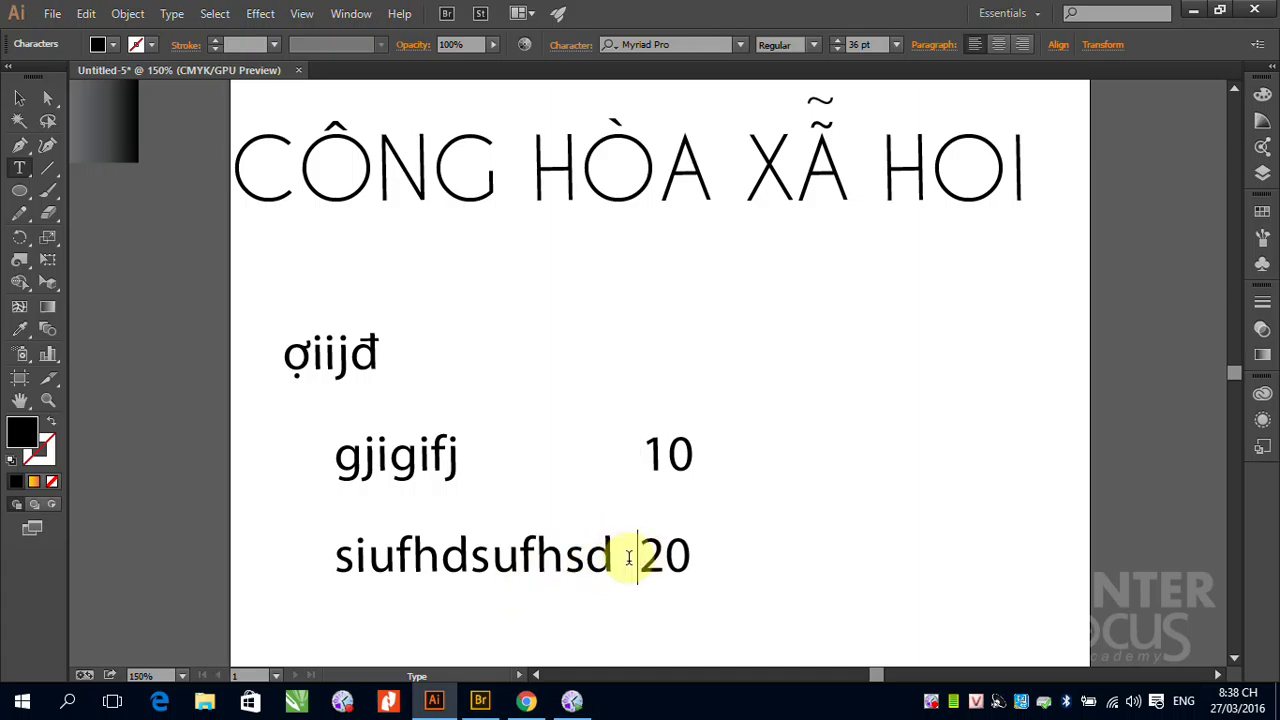
pyautogui.press('Tab')
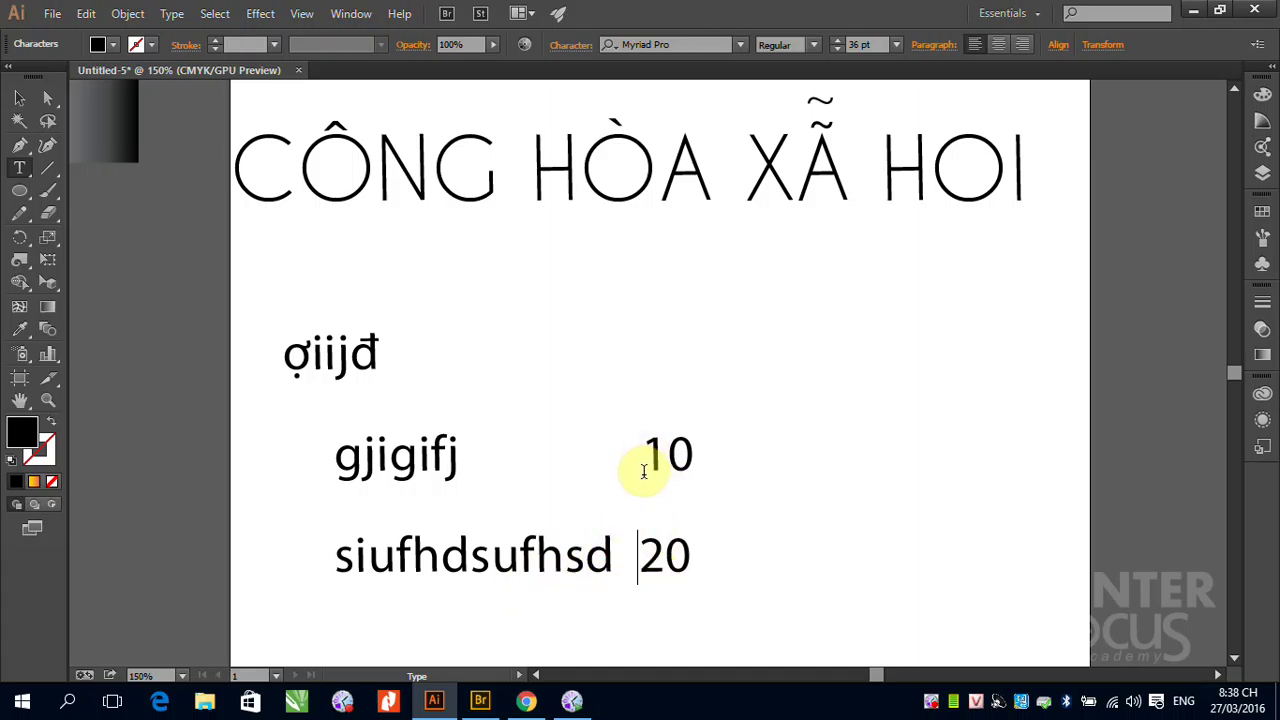
pyautogui.press('Tab')
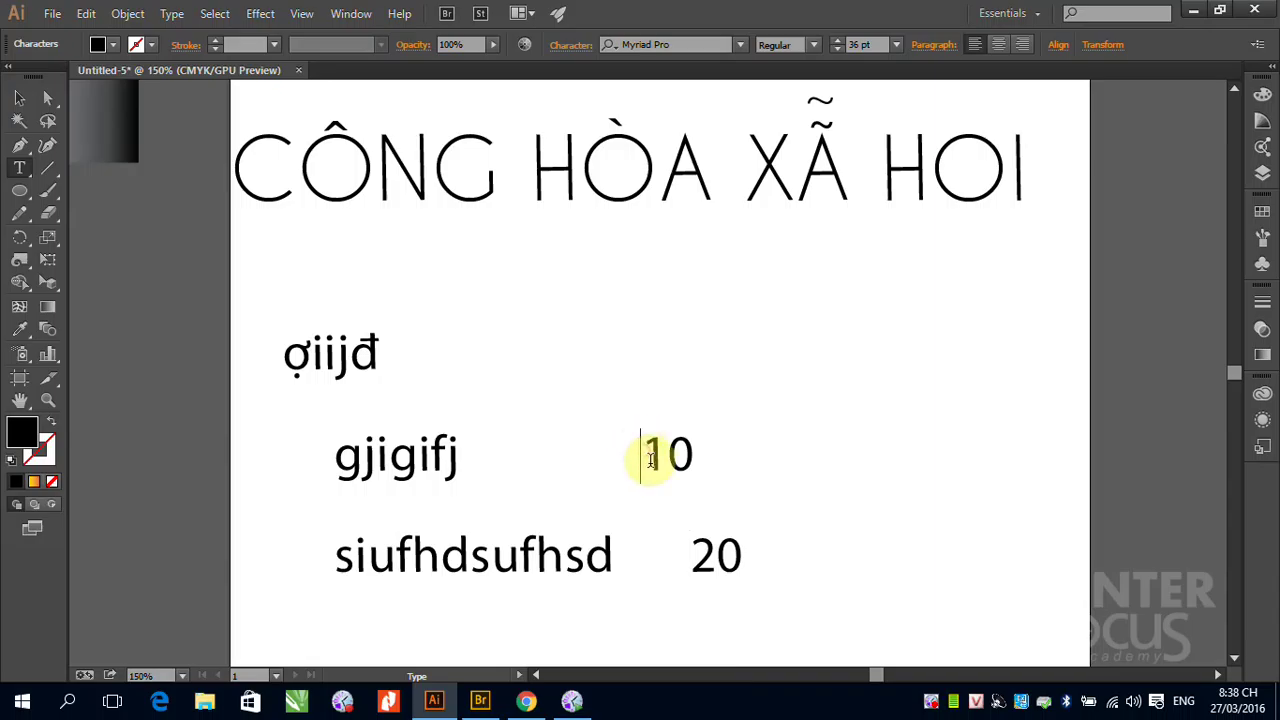
pyautogui.press('Tab')
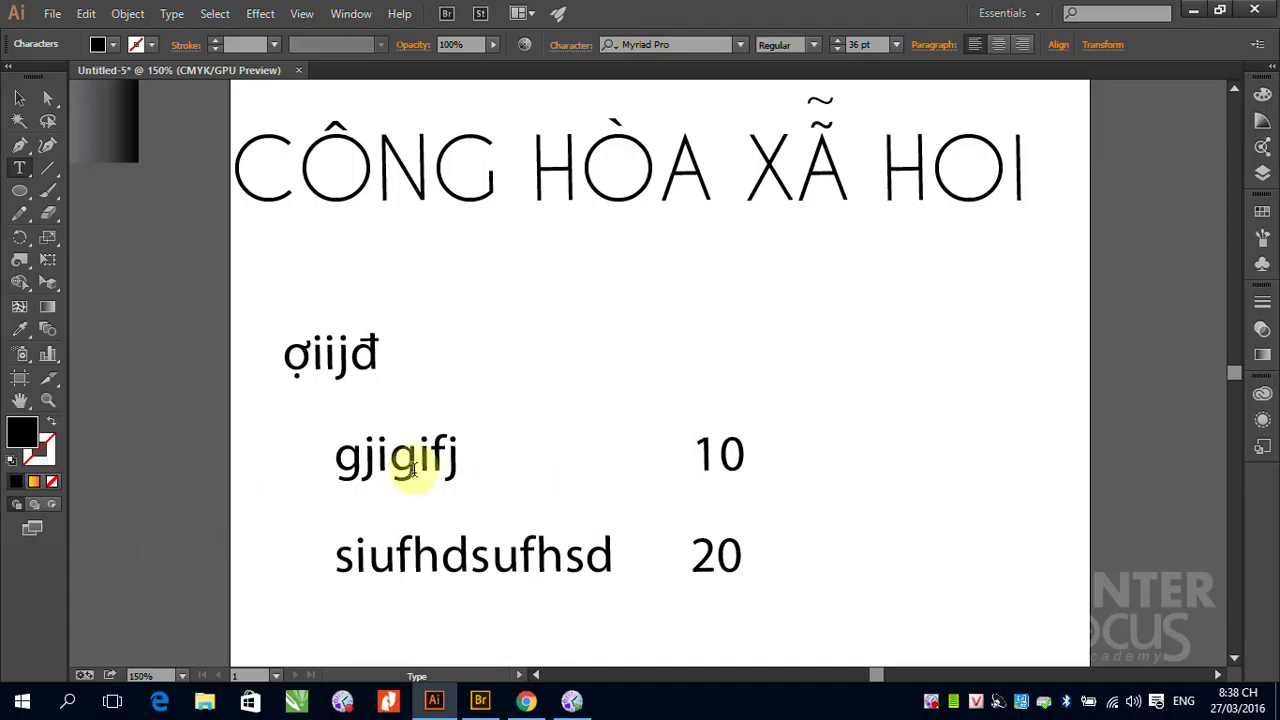
# Replace the whole gap between "gjigifj" and "10" with five tabs and finish editing the text.
pyautogui.moveTo(460, 452); pyautogui.dragTo(690, 453)
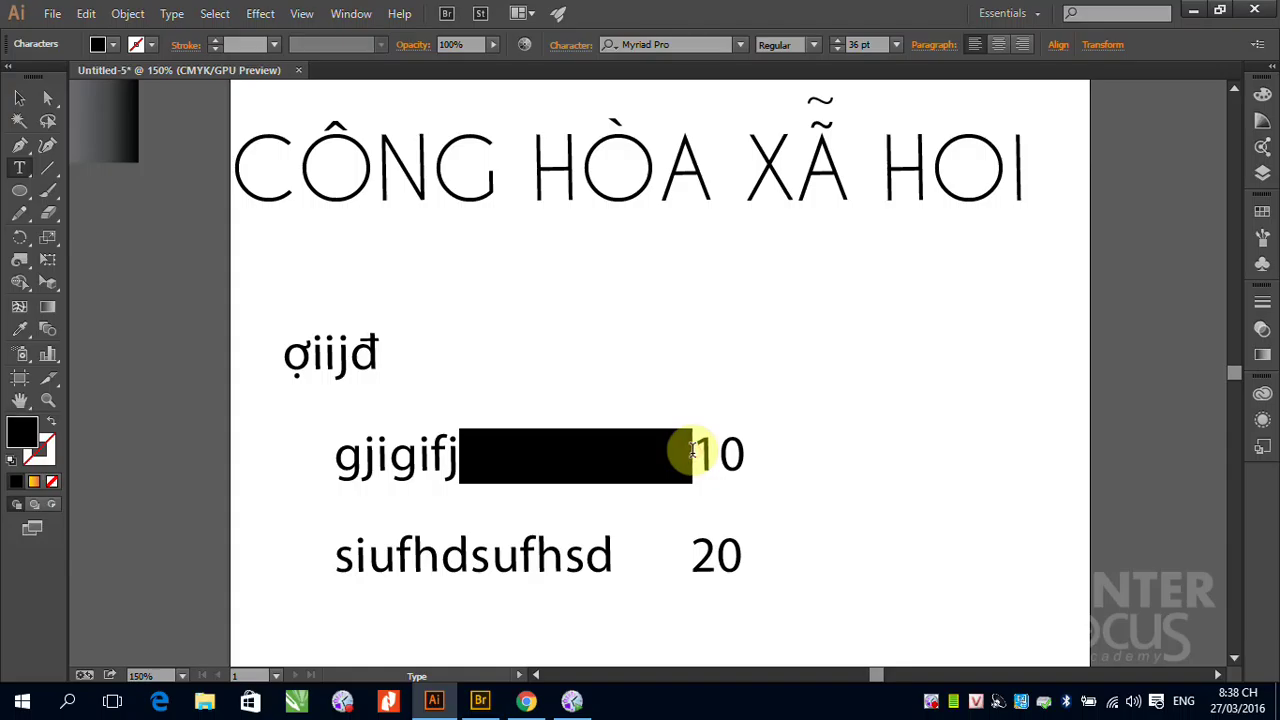
pyautogui.press('Tab')
pyautogui.press('Tab')
pyautogui.press('Tab')
pyautogui.press('Tab')
pyautogui.press('Tab')
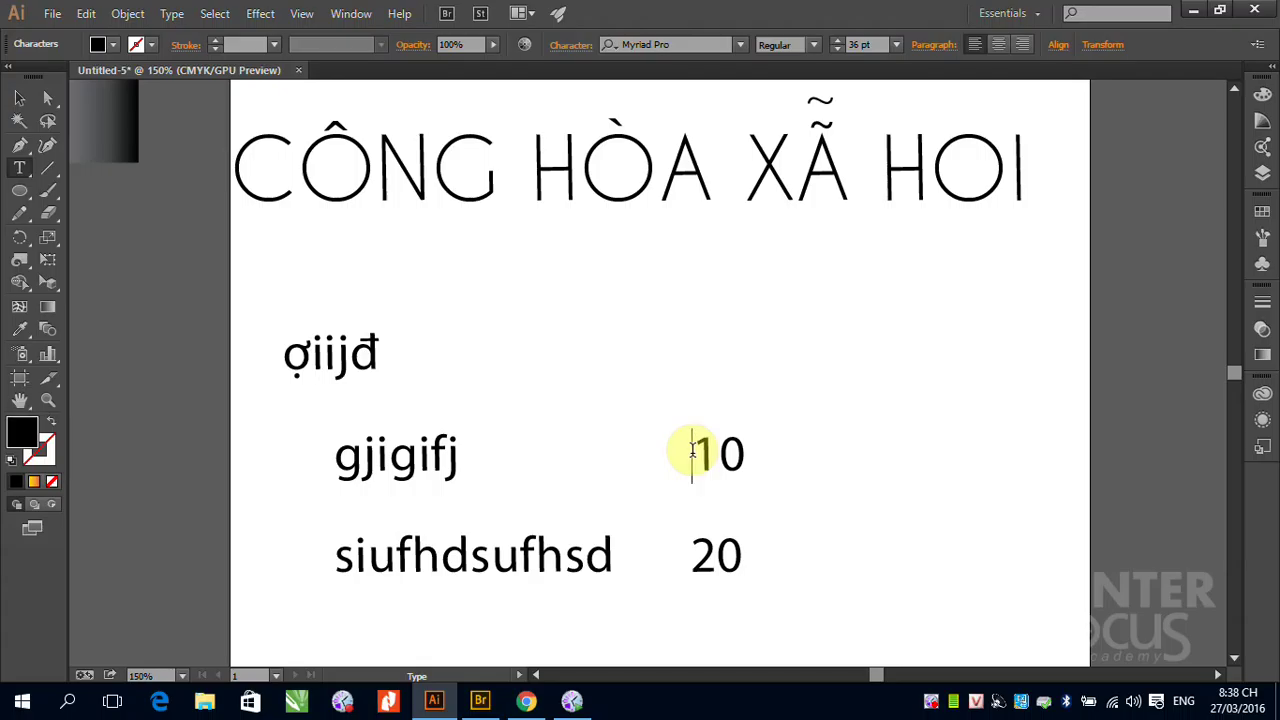
pyautogui.click(30, 105)
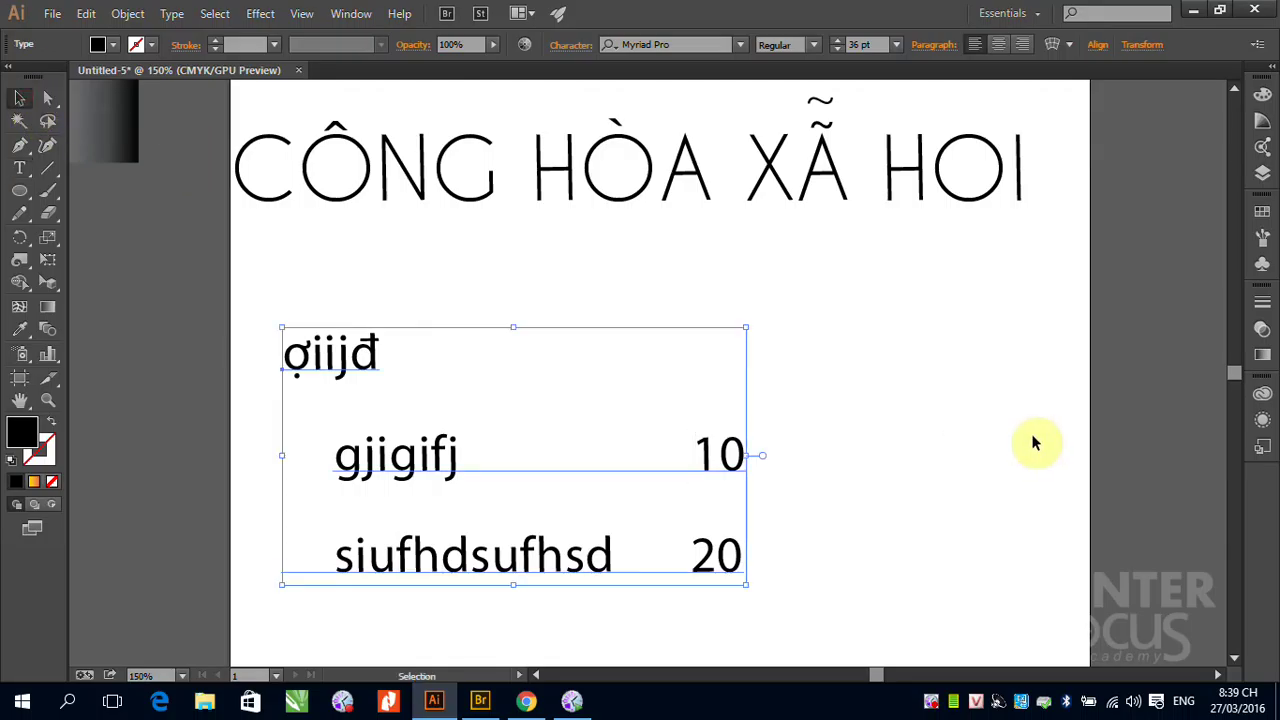